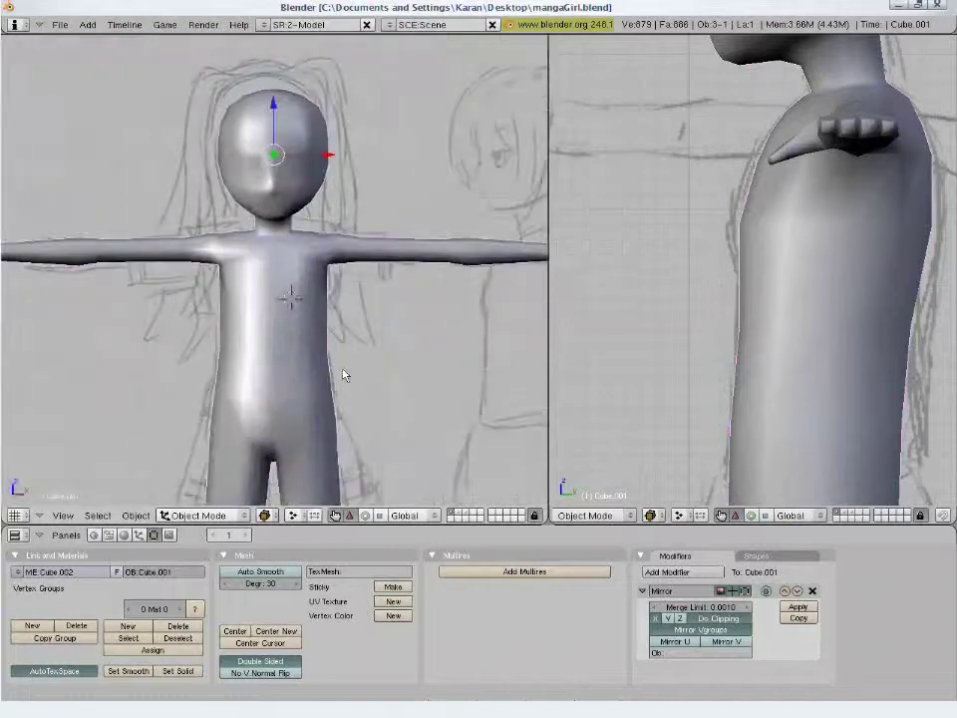
pyautogui.scroll(2, 354, 312)
# - Extrude the waist edge loop, widen it and move it down to start a flared skirt
pyautogui.press('Tab')
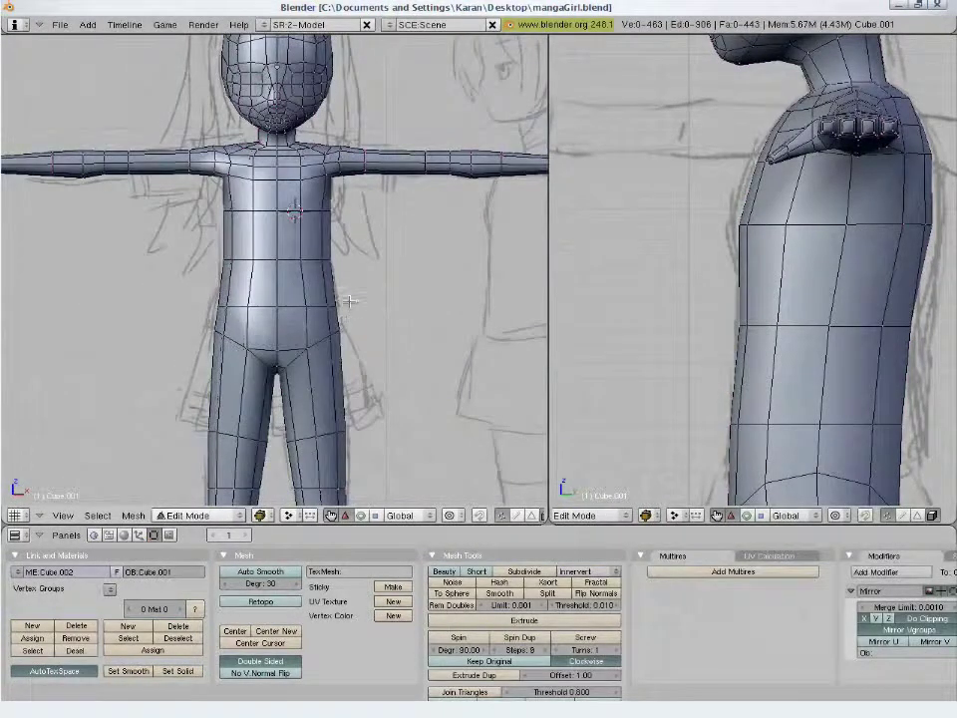
pyautogui.rightClick(322, 303)
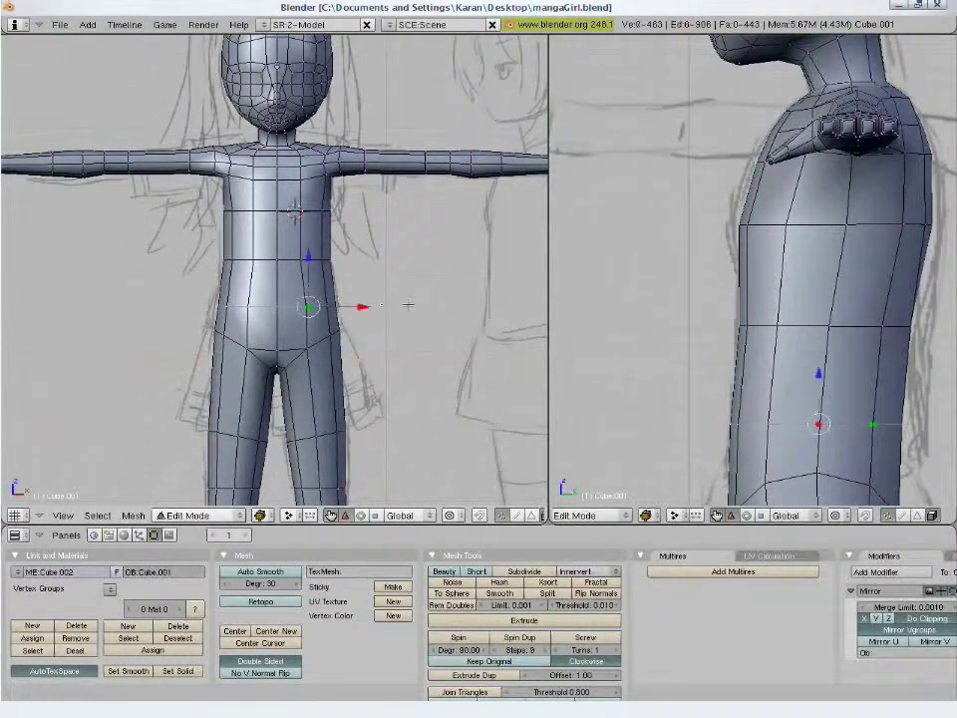
pyautogui.moveTo(409, 304); pyautogui.dragTo(294, 278, button='middle')
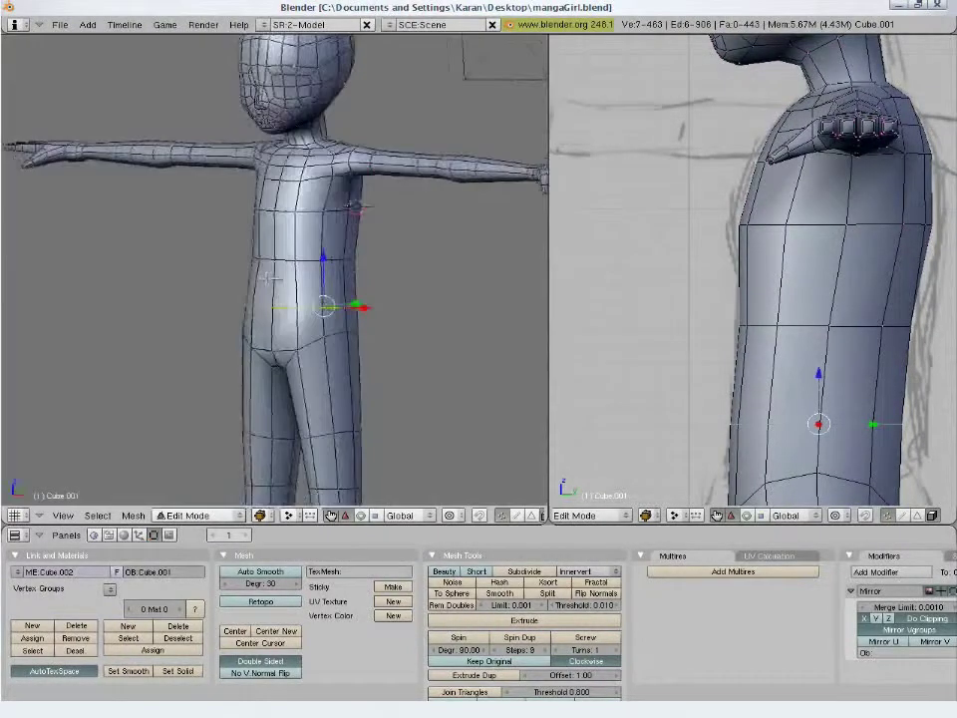
pyautogui.press('e')
pyautogui.click(343, 329)
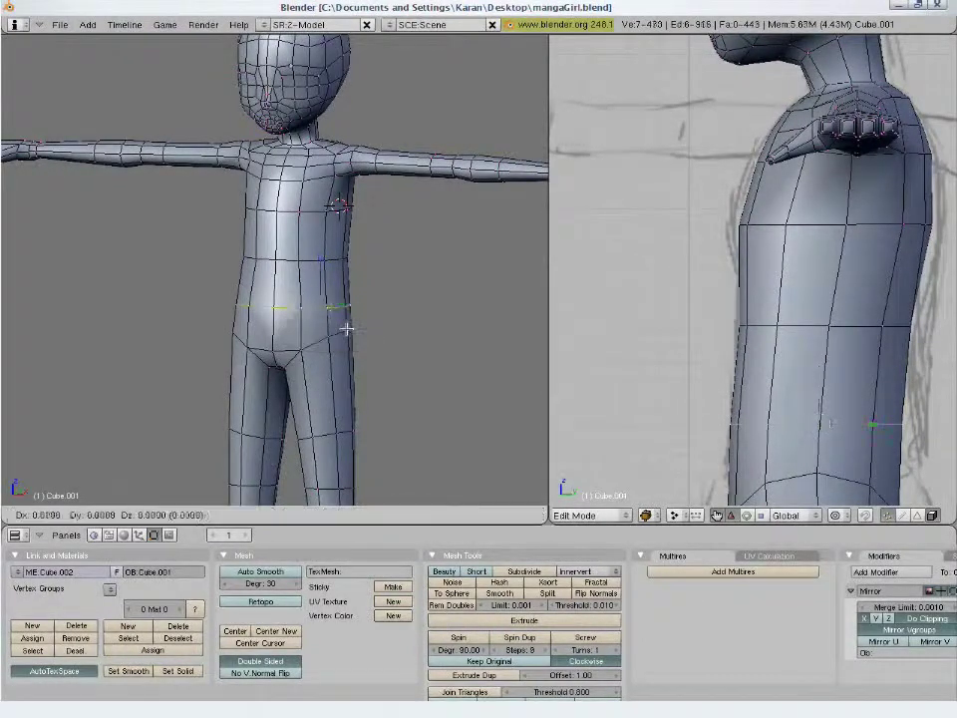
pyautogui.rightClick(344, 327)
pyautogui.press('s')
pyautogui.click(381, 357)
pyautogui.press('g')
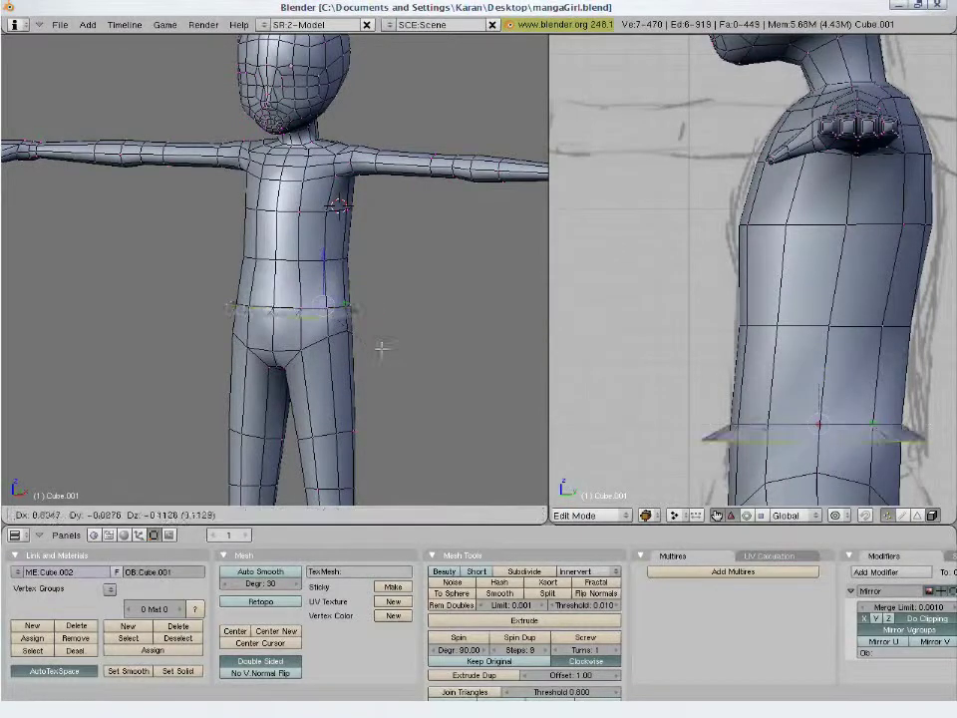
pyautogui.click(380, 374)
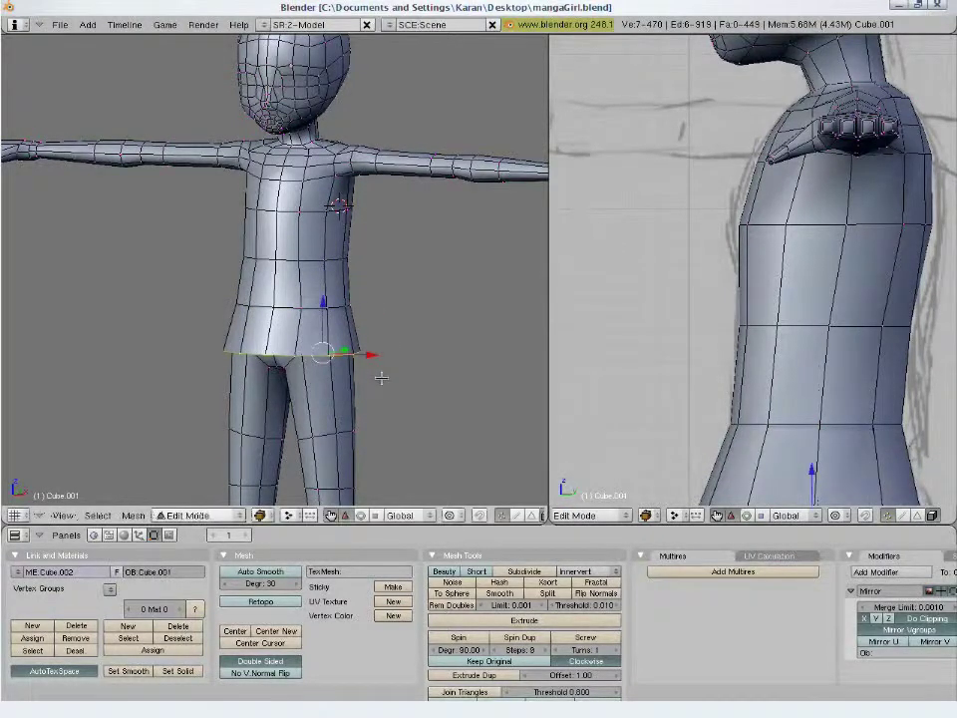
# - Extrude the hem twice more down the legs, lower it, and view the smoothed skirt
pyautogui.press('KP_1')
pyautogui.press('e')
pyautogui.click(365, 364)
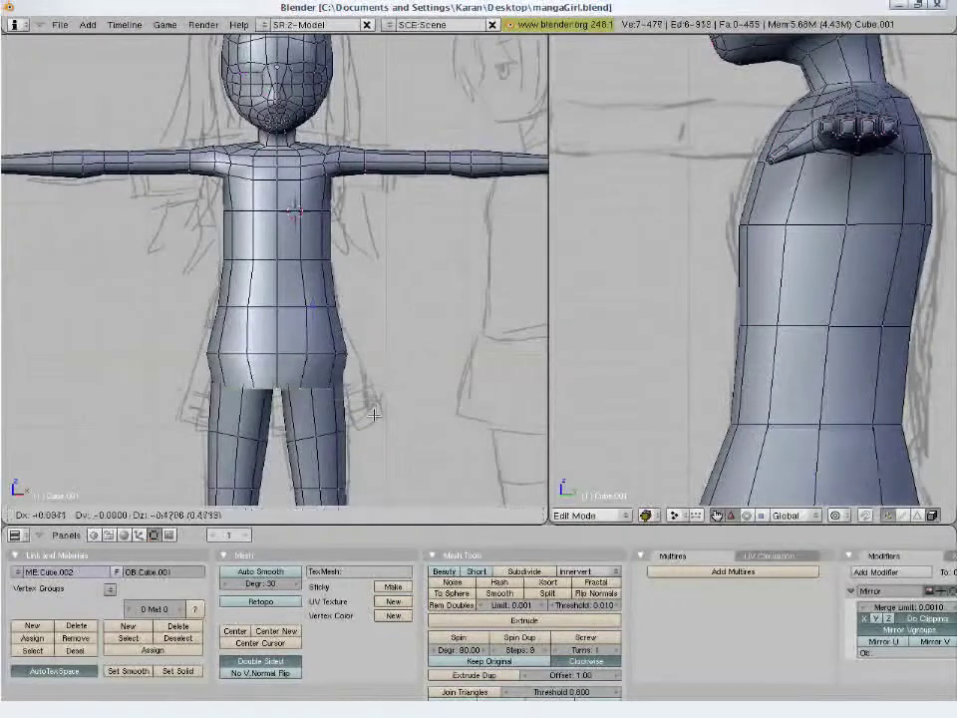
pyautogui.click(439, 446)
pyautogui.press('e')
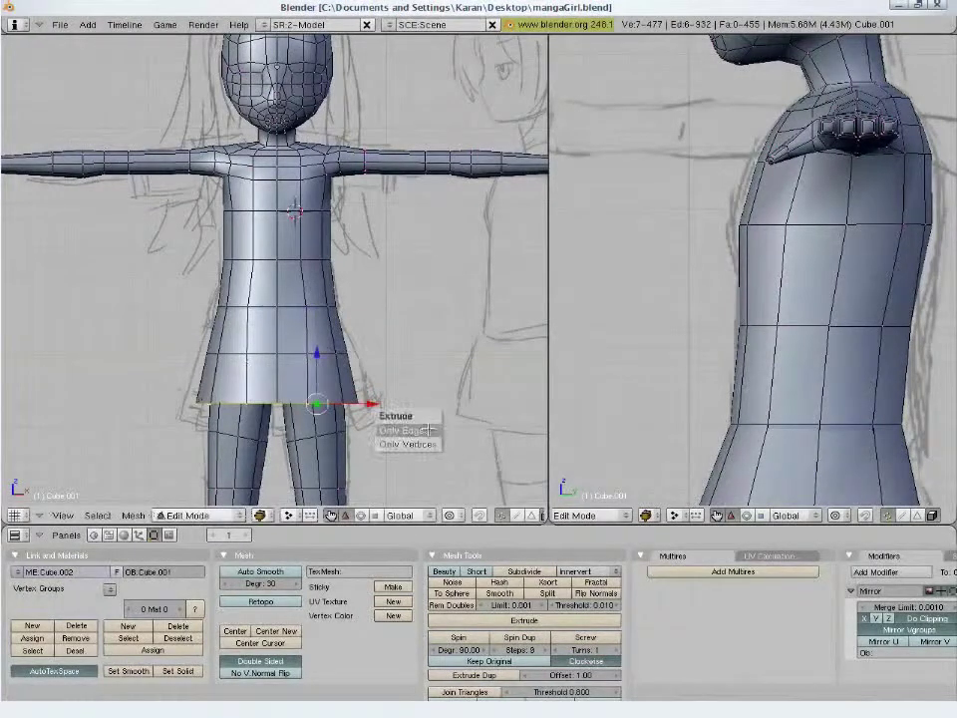
pyautogui.click(437, 445)
pyautogui.click(438, 444)
pyautogui.press('g')
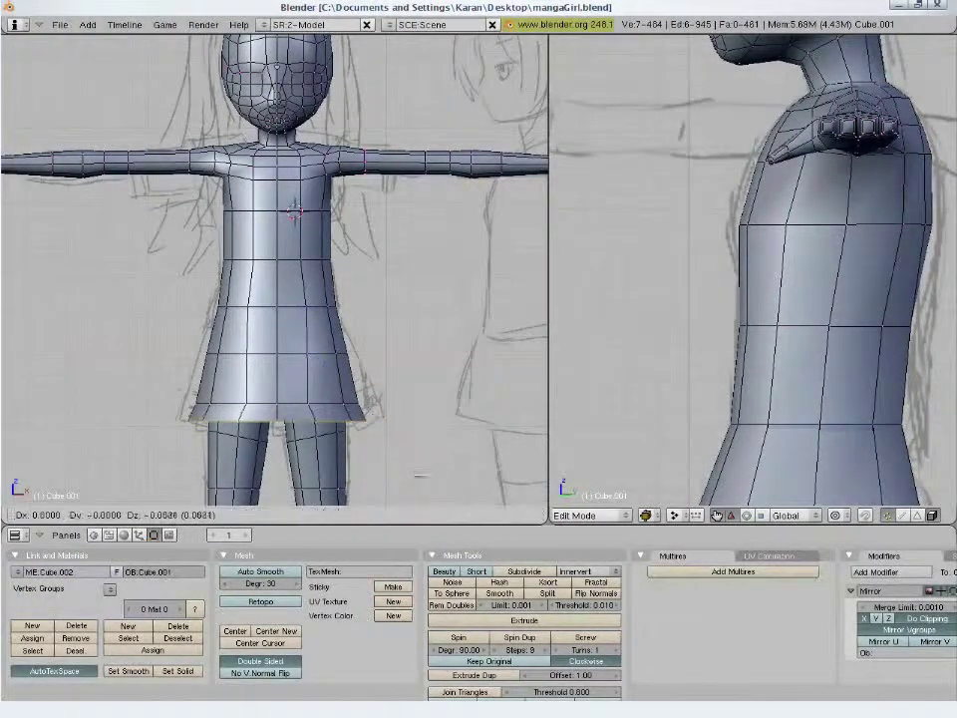
pyautogui.click(419, 439)
pyautogui.press('Tab')
pyautogui.moveTo(380, 259)
pyautogui.mouseDown(button='middle')
pyautogui.moveTo(155, 272)
pyautogui.moveTo(222, 279)
pyautogui.mouseUp(button='middle')
# - In front orthographic view with X-ray on, box-select the skirt and scale it
pyautogui.press('KP_1')
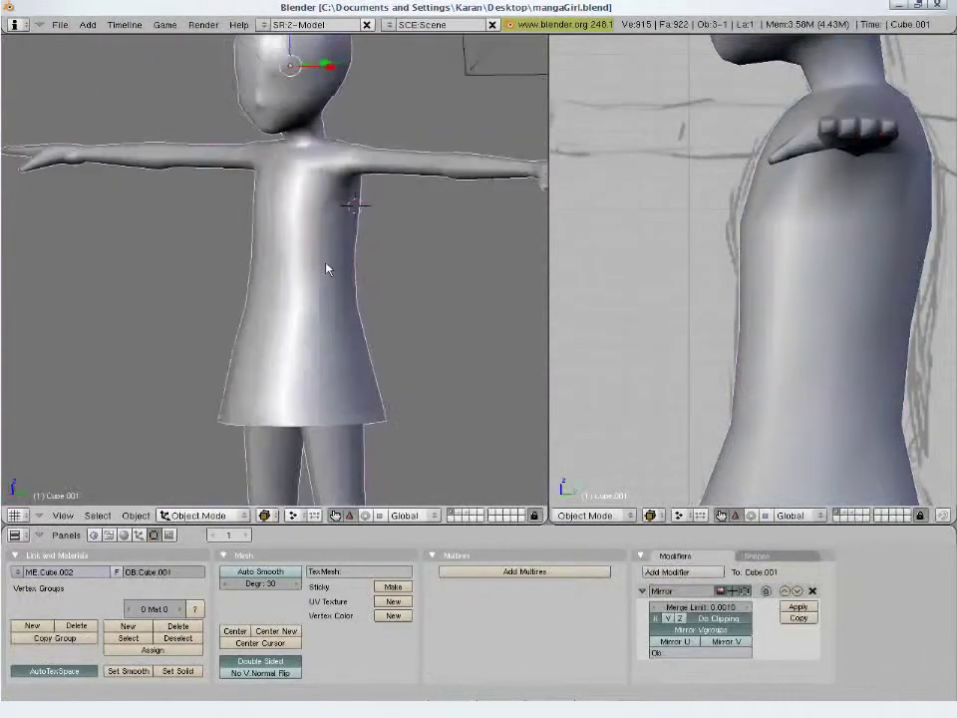
pyautogui.press('KP_5')
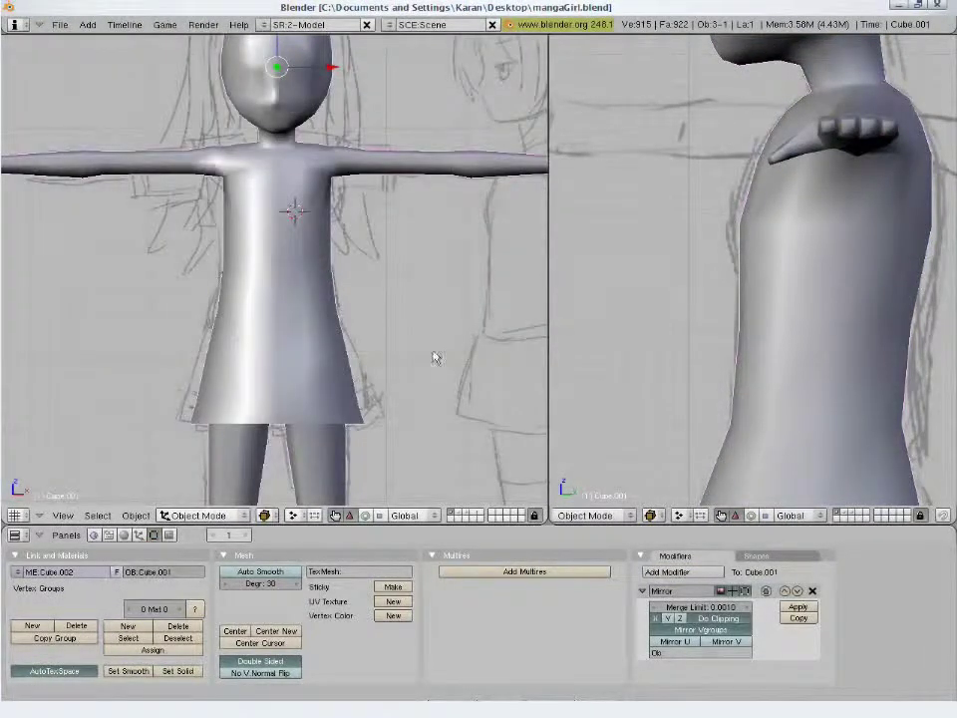
pyautogui.scroll(-2, 419, 354)
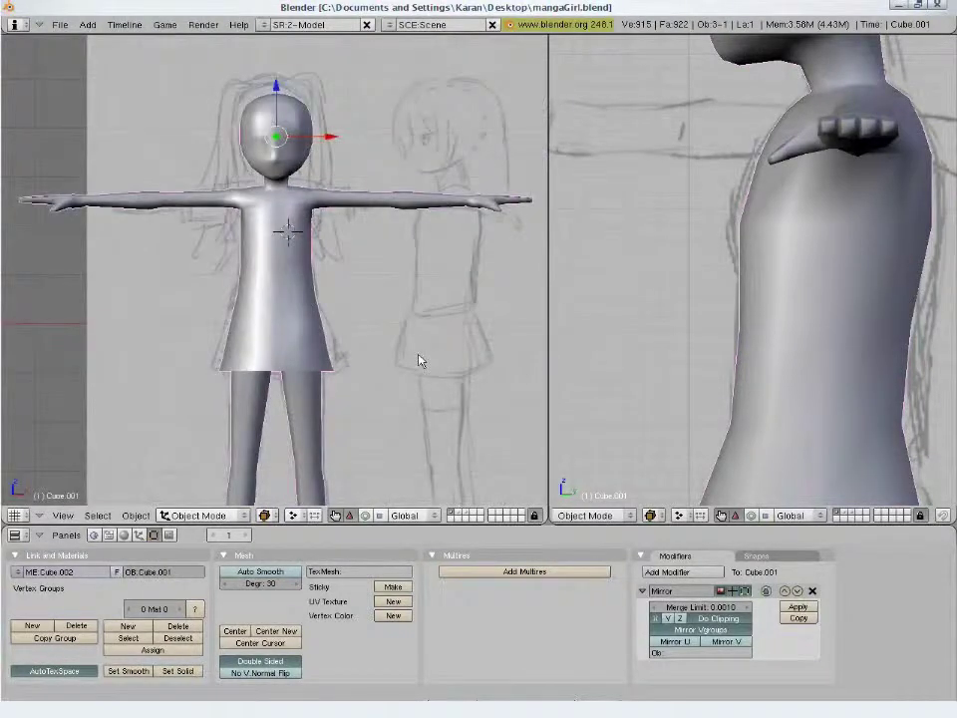
pyautogui.press('Tab')
pyautogui.scroll(1, 405, 369)
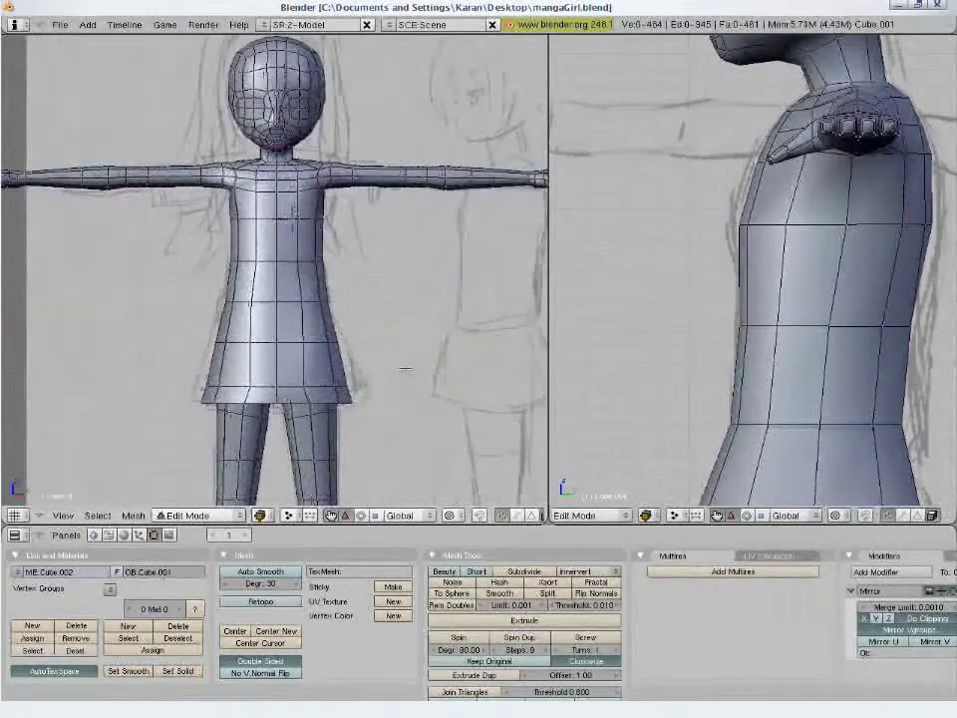
pyautogui.press('z')
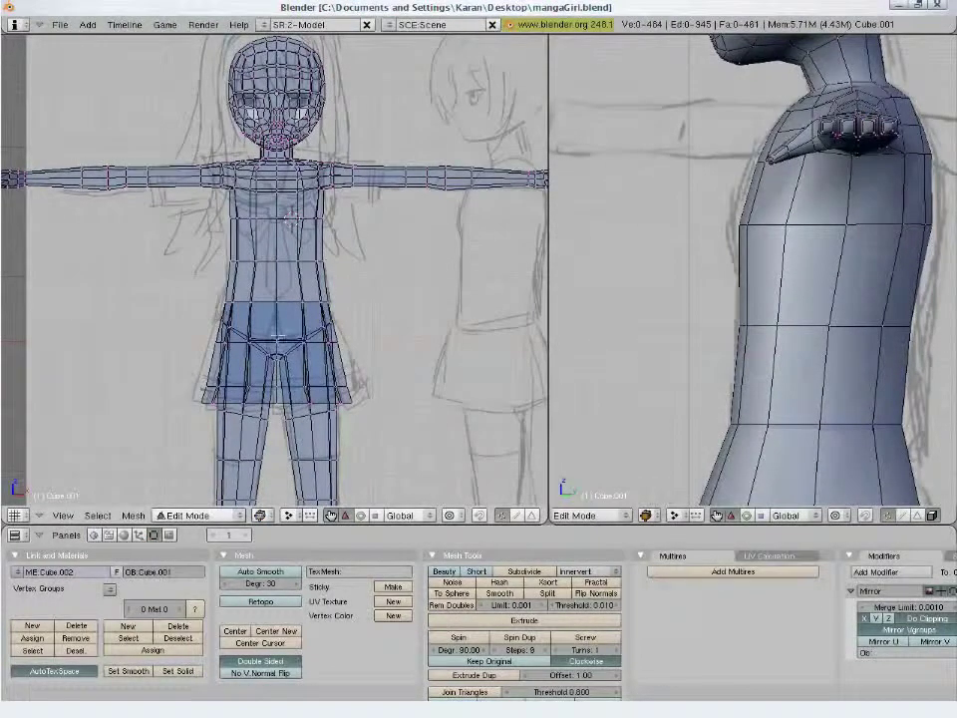
pyautogui.hotkey('ctrl', 'space')
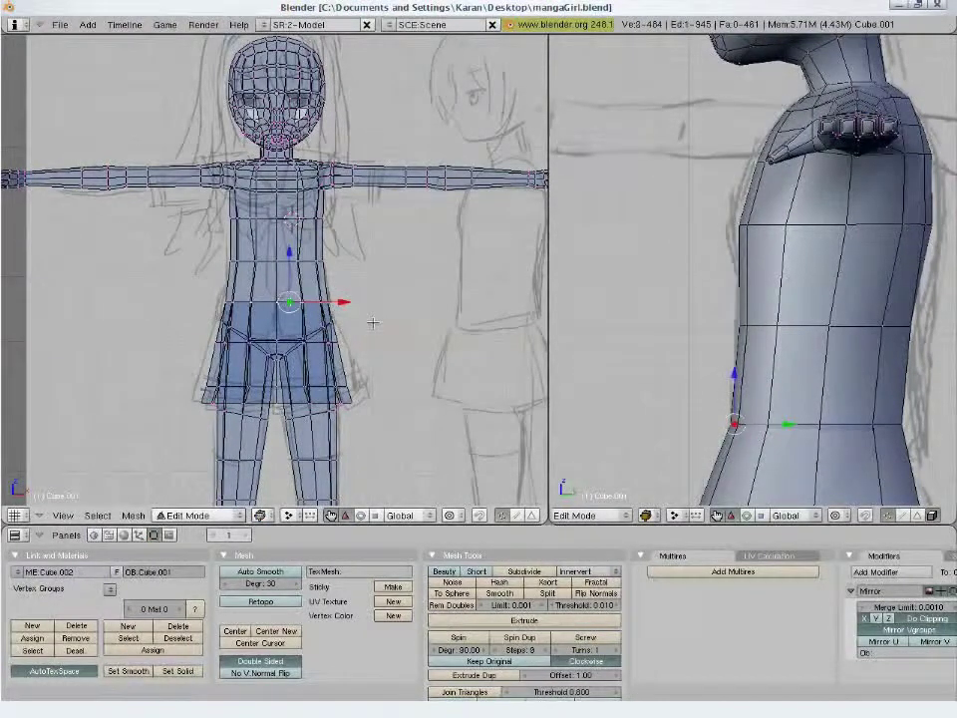
pyautogui.press('b')
pyautogui.press('z')
pyautogui.press('z')
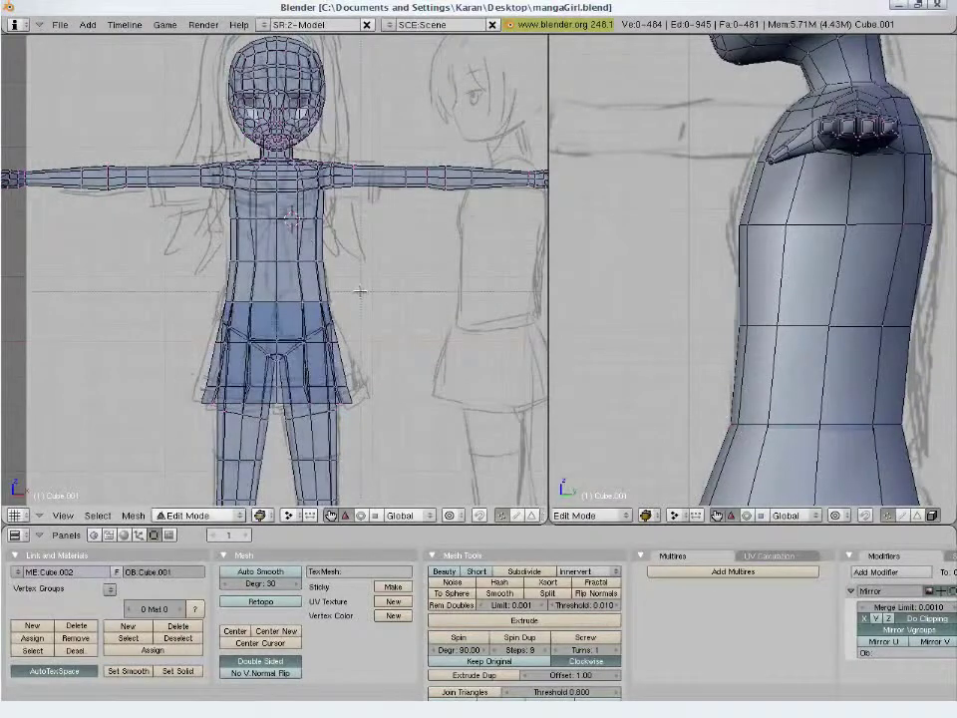
pyautogui.press('s')
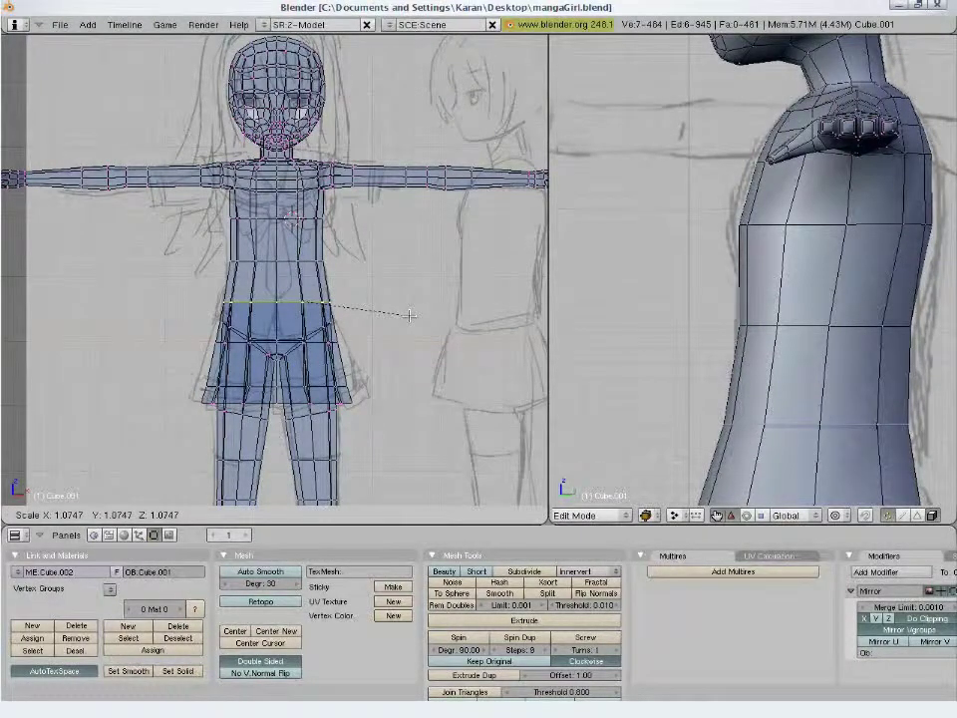
pyautogui.click(410, 315)
# - Return to solid shading and undo the skirt changes back to the plain waist
pyautogui.press('z')
pyautogui.scroll(2, 411, 329)
pyautogui.scroll(2, 411, 329)
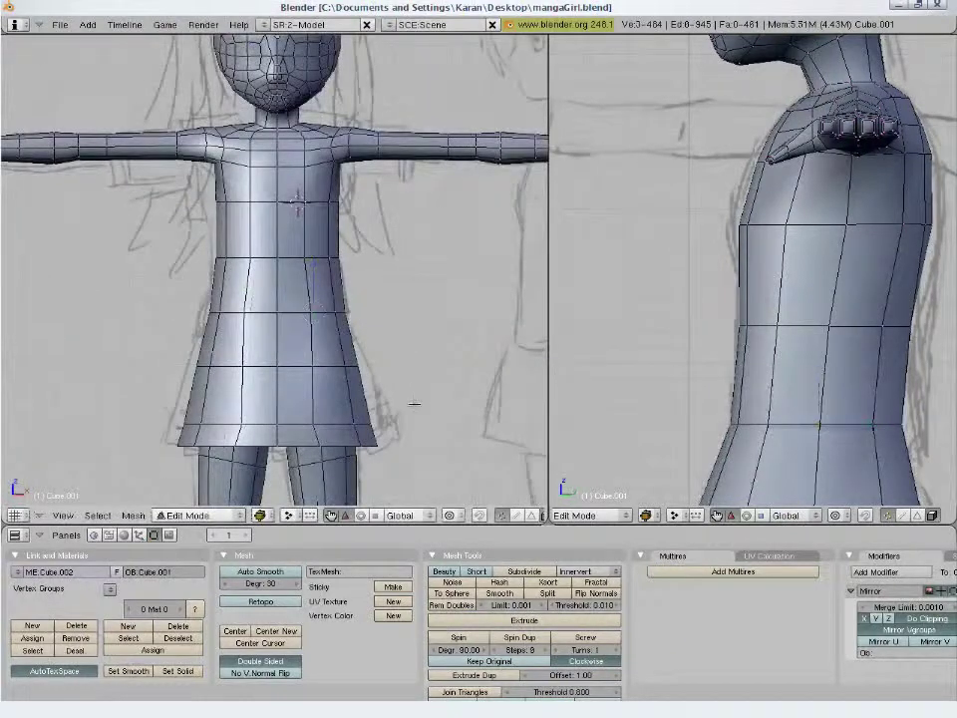
pyautogui.hotkey('ctrl', 'z')
pyautogui.hotkey('ctrl', 'z')
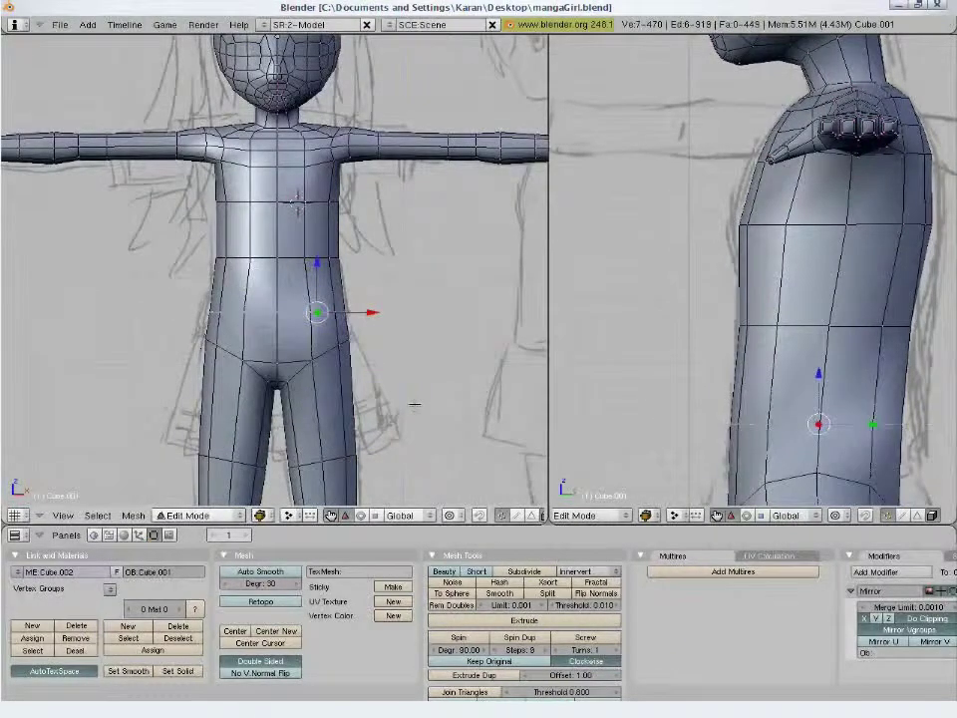
pyautogui.hotkey('ctrl', 'z')
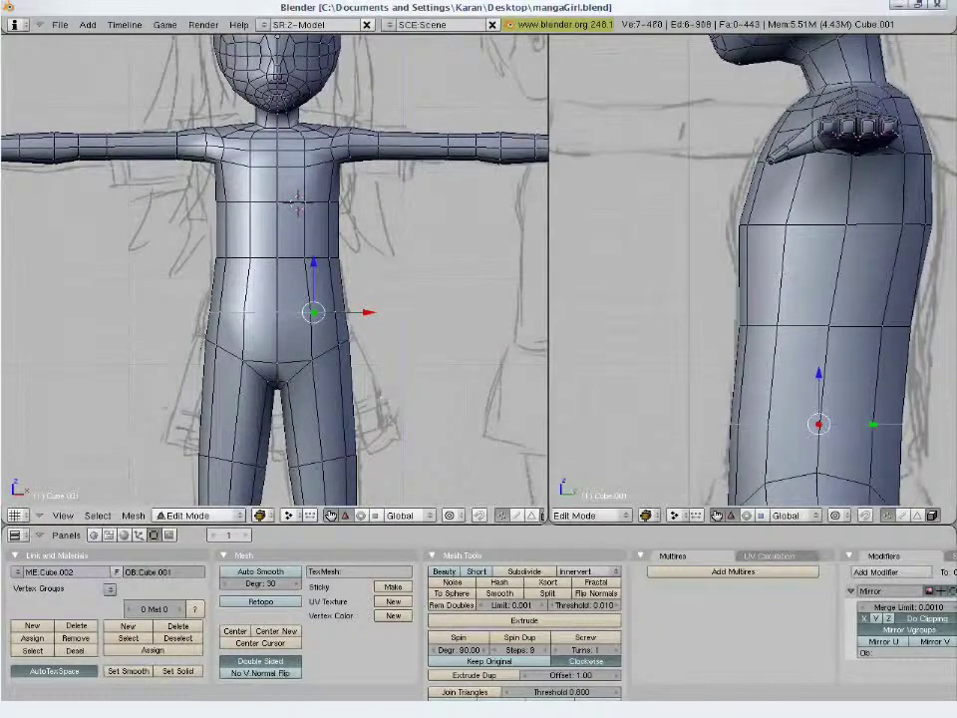
pyautogui.hotkey('ctrl', 'z')
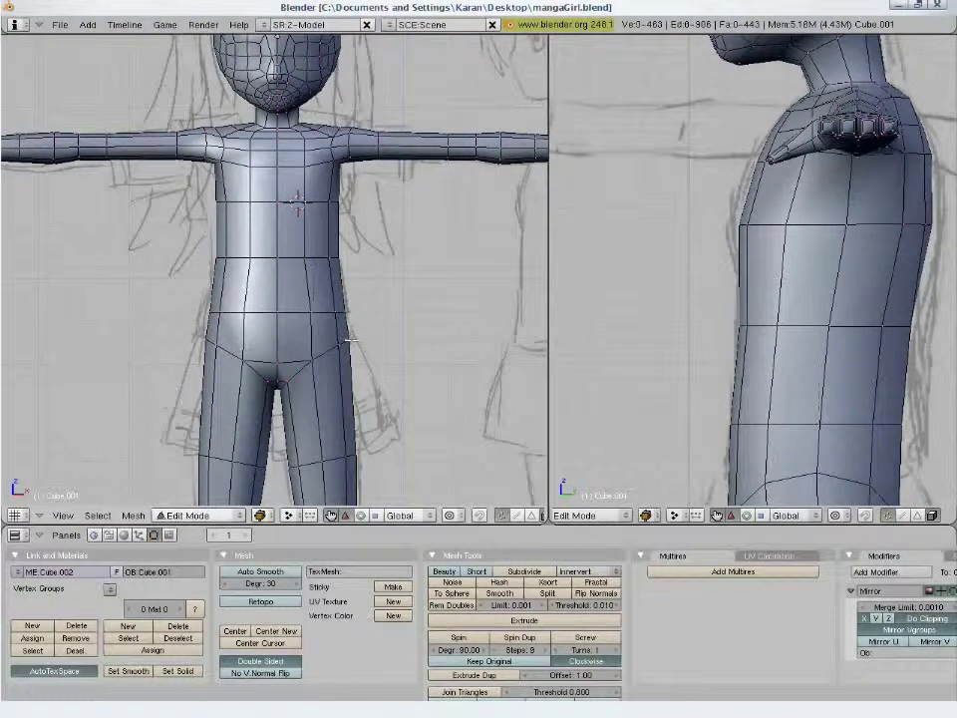
# - Preview the smoothed body, then select the waist edge loop and reposition it
pyautogui.press('Tab')
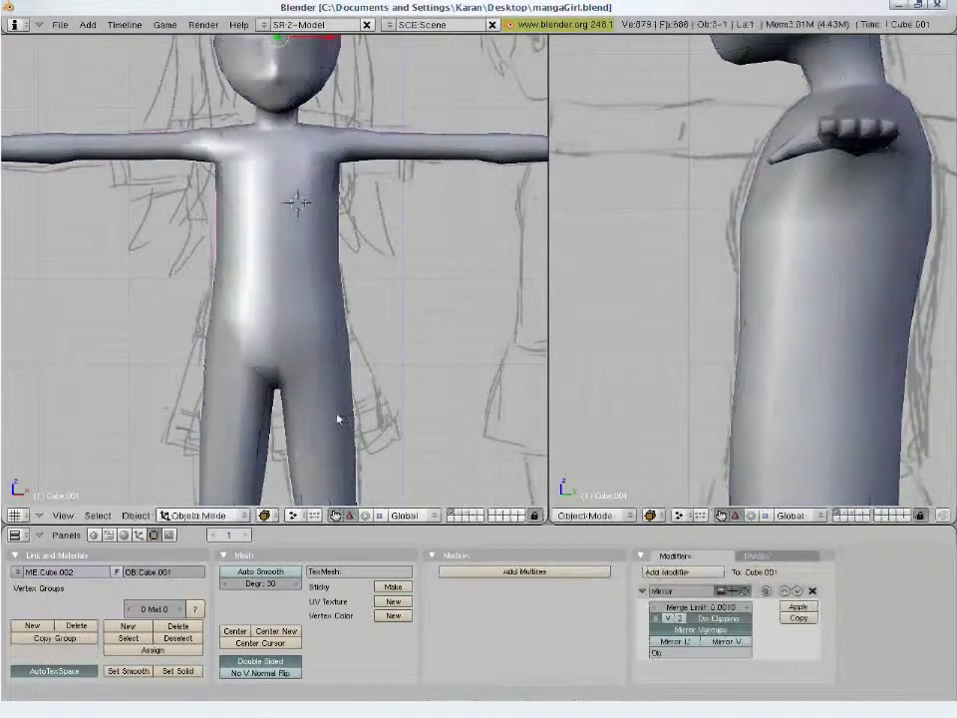
pyautogui.keyDown('shift'); pyautogui.moveTo(339, 421); pyautogui.dragTo(349, 392, button='middle'); pyautogui.keyUp('shift')
pyautogui.press('Tab')
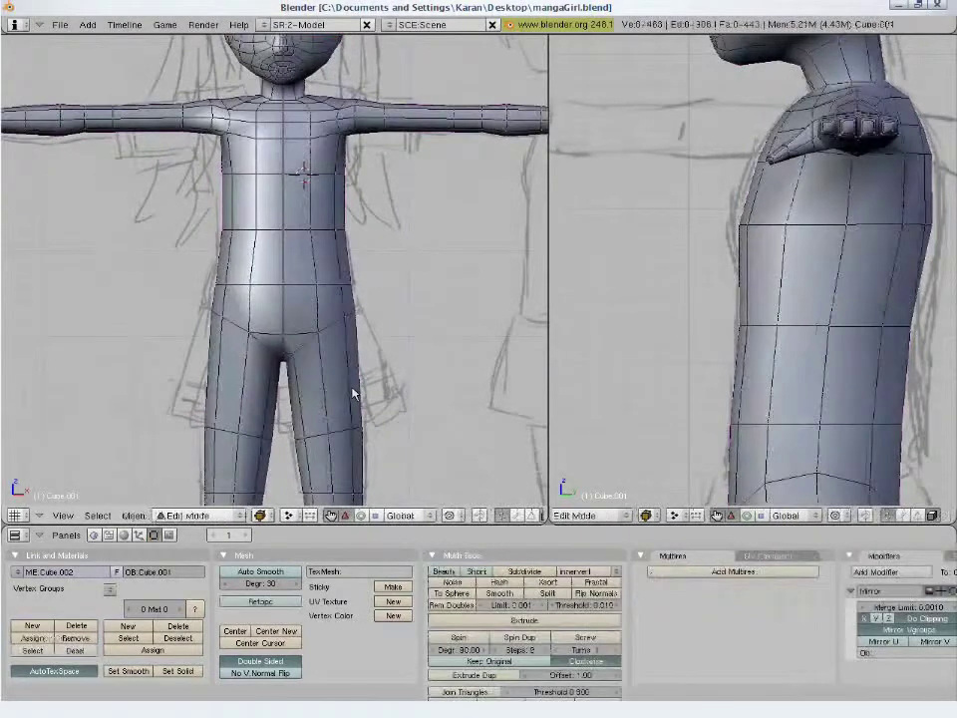
pyautogui.keyDown('alt'); pyautogui.rightClick(313, 289); pyautogui.keyUp('alt')
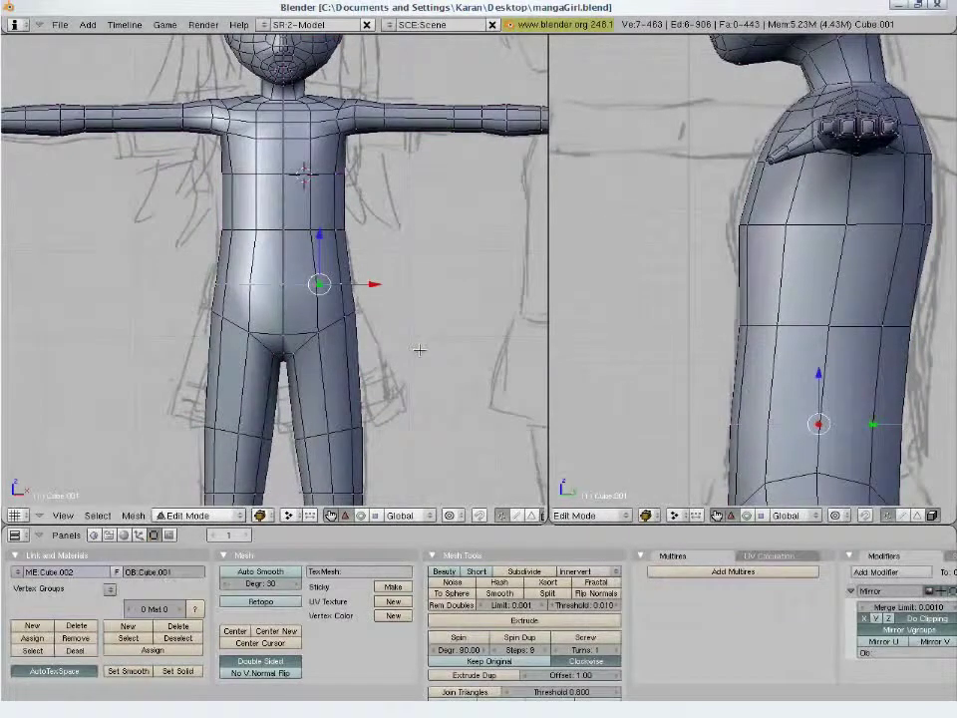
pyautogui.press('g')
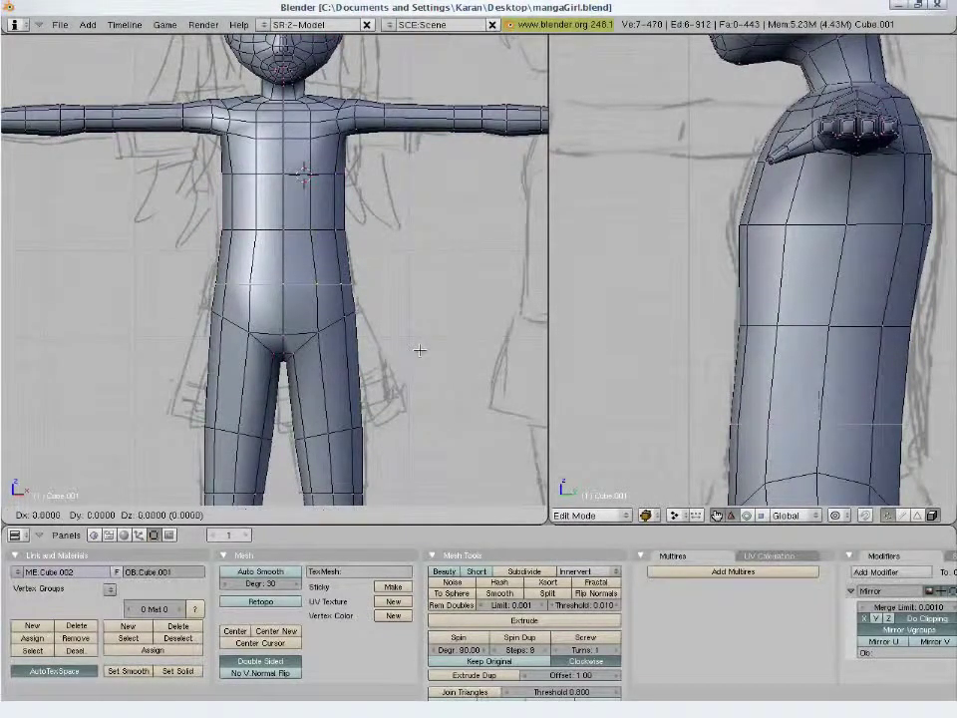
pyautogui.press('Escape')
pyautogui.press('g')
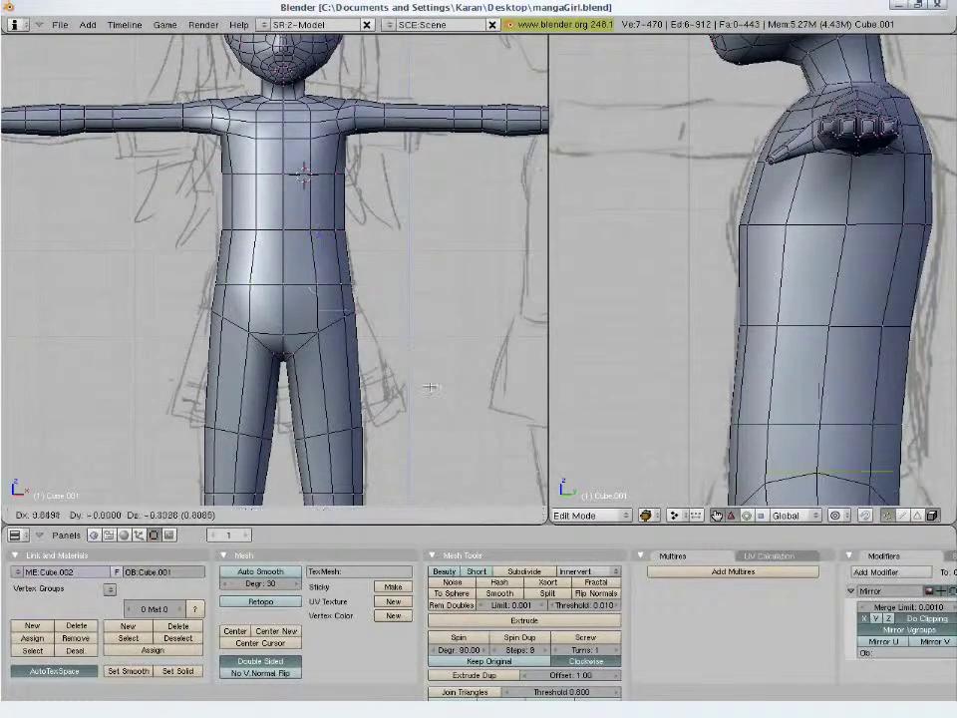
pyautogui.click(474, 327)
pyautogui.moveTo(456, 327)
pyautogui.mouseDown(button='middle')
pyautogui.moveTo(421, 367)
pyautogui.moveTo(359, 320)
pyautogui.mouseUp(button='middle')
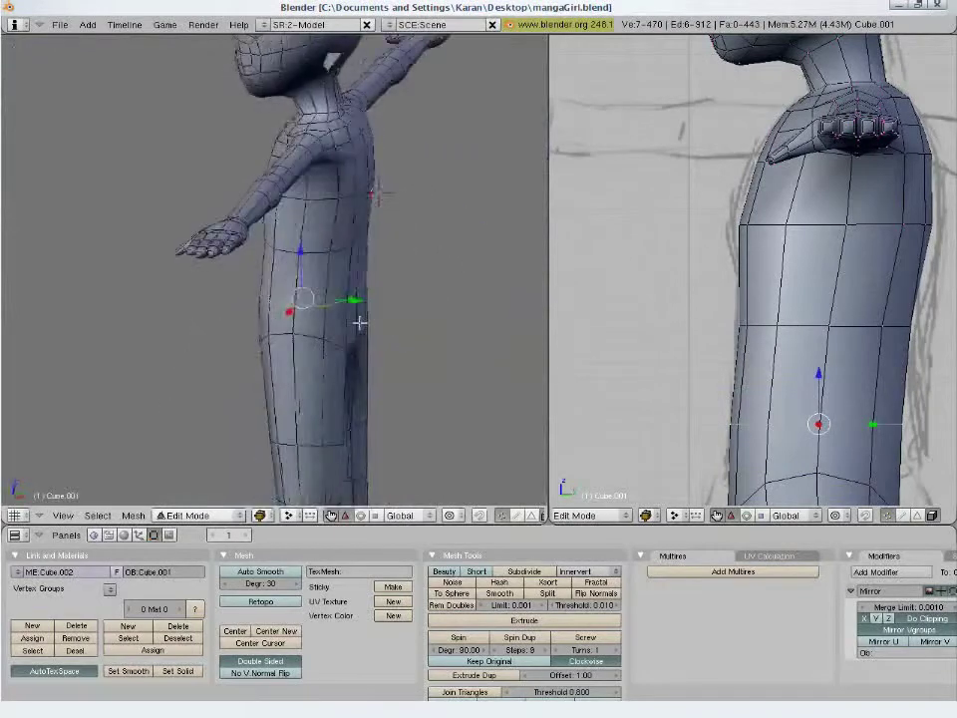
# - Separate the selected waist loop into a new object, Cube.003, and return to Object Mode
pyautogui.press('g')
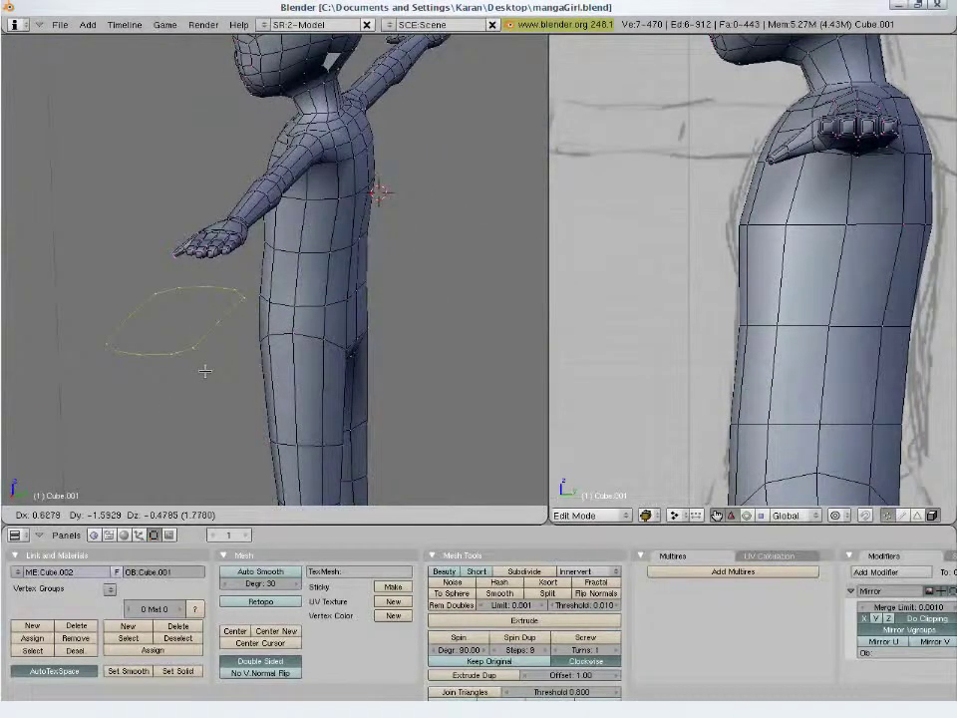
pyautogui.rightClick(204, 371)
pyautogui.moveTo(204, 371)
pyautogui.mouseDown(button='middle')
pyautogui.moveTo(355, 351)
pyautogui.moveTo(343, 368)
pyautogui.mouseUp(button='middle')
pyautogui.press('p')
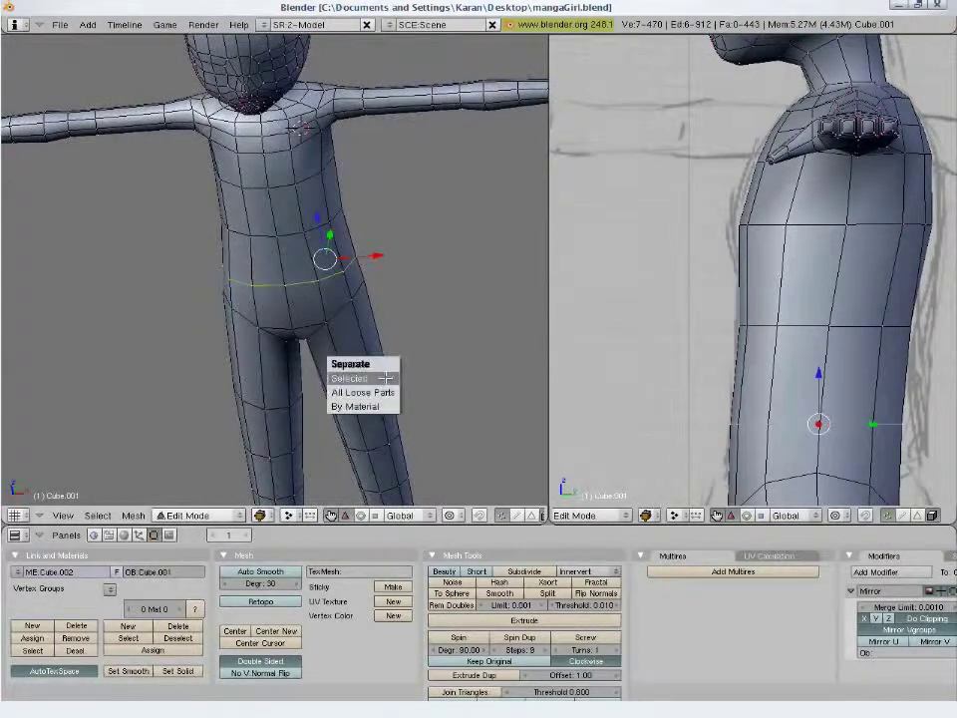
pyautogui.click(385, 378)
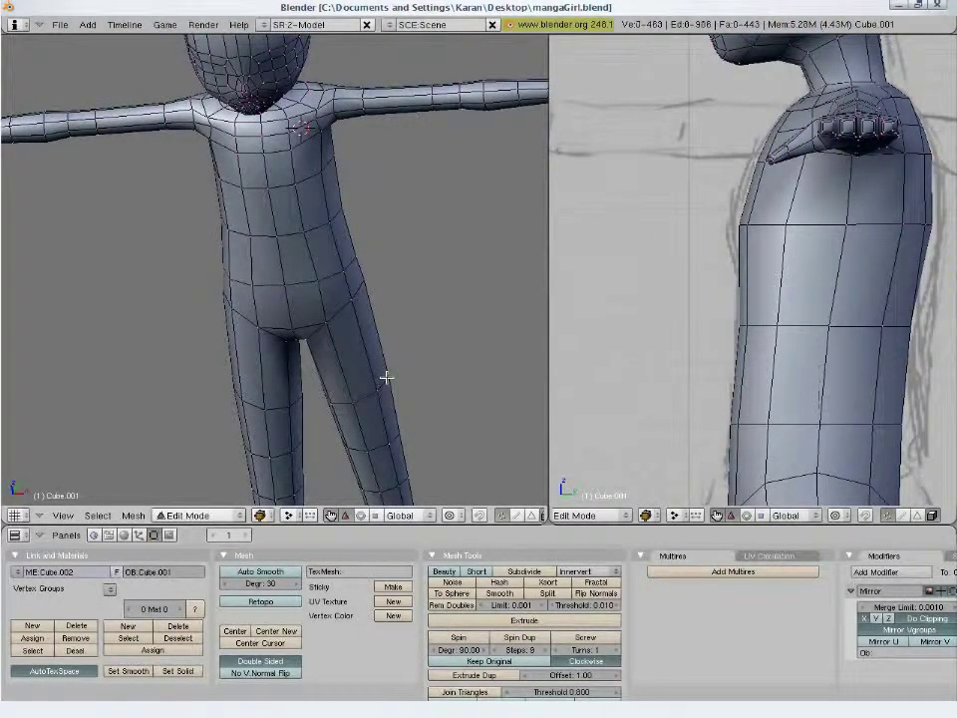
pyautogui.press('Tab')
# - Extrude the separated Cube.003 ring twice down over the hips, flaring the lower ring
pyautogui.press('KP_1')
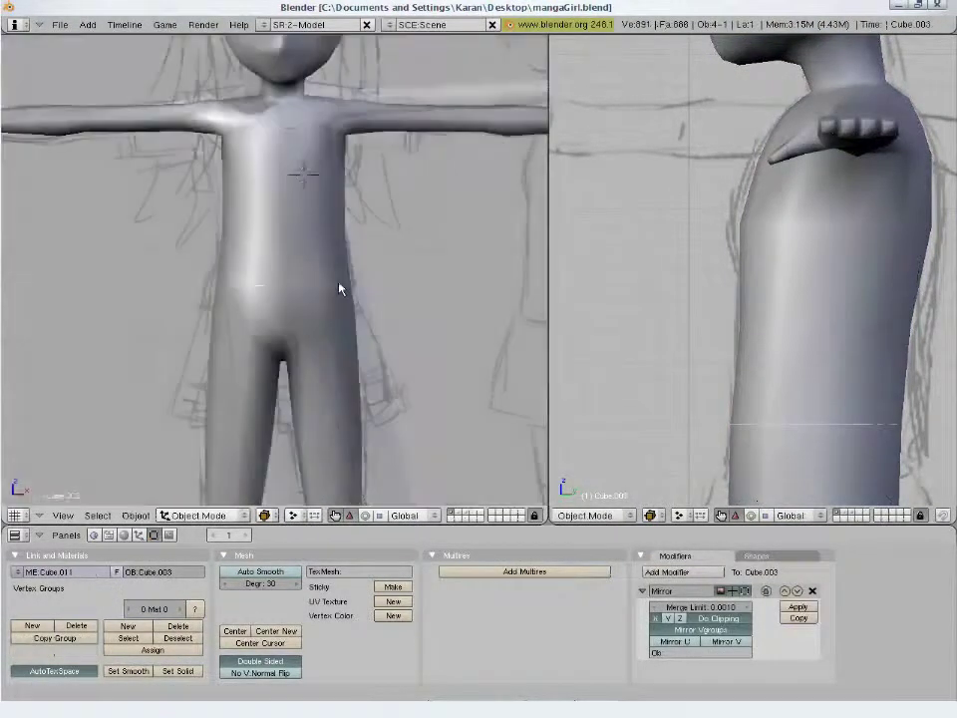
pyautogui.rightClick(340, 283)
pyautogui.press('Tab')
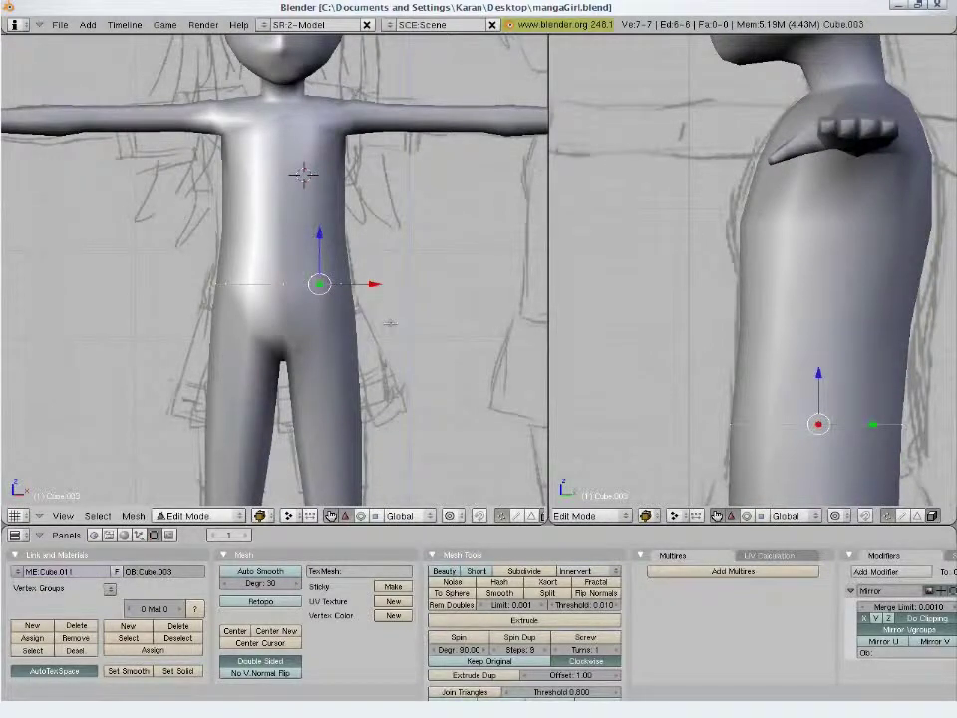
pyautogui.press('e')
pyautogui.click(389, 325)
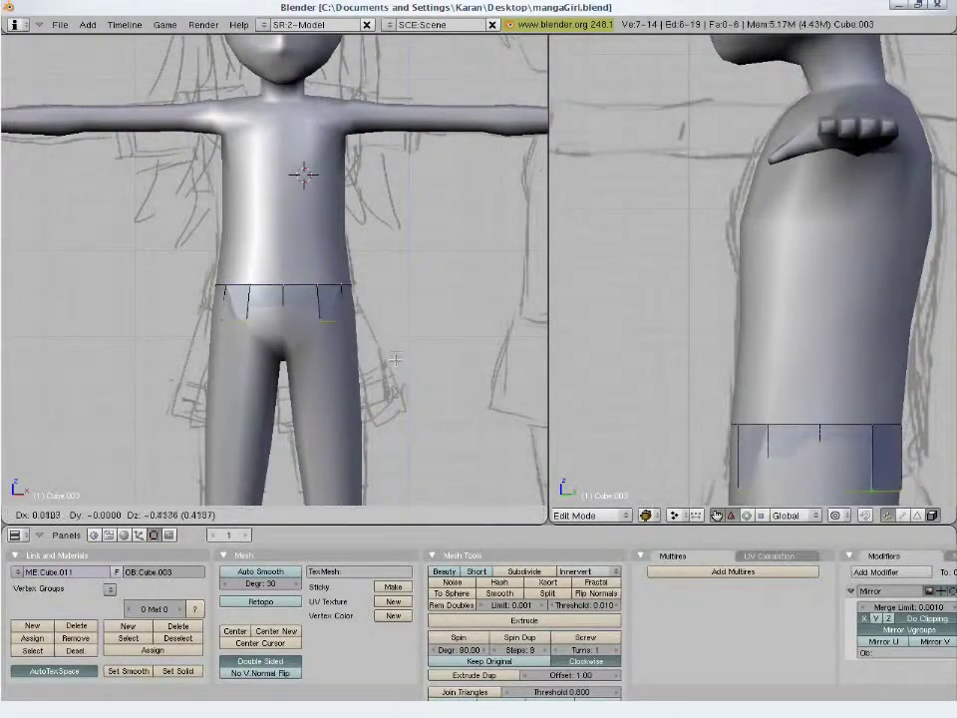
pyautogui.click(397, 347)
pyautogui.press('s')
pyautogui.click(405, 348)
pyautogui.press('e')
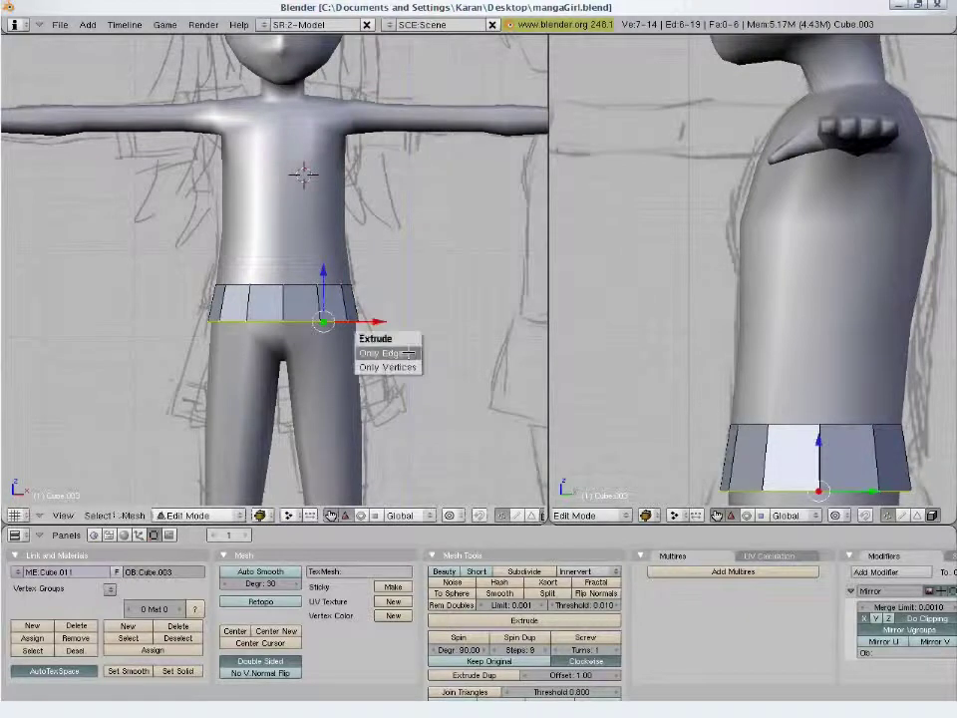
pyautogui.click(419, 352)
pyautogui.click(419, 409)
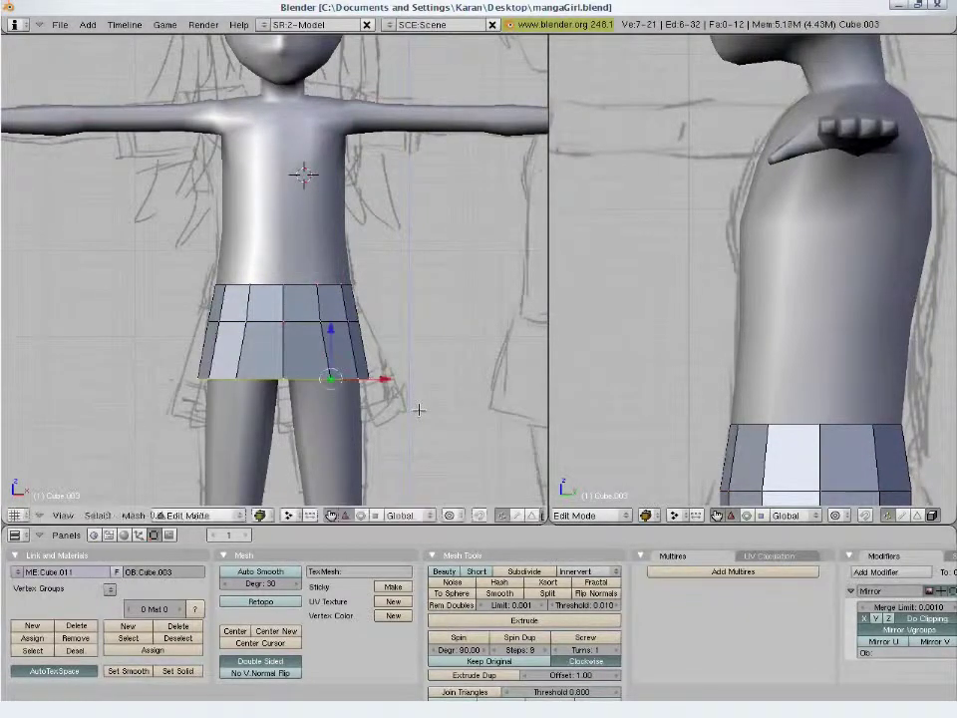
pyautogui.press('s')
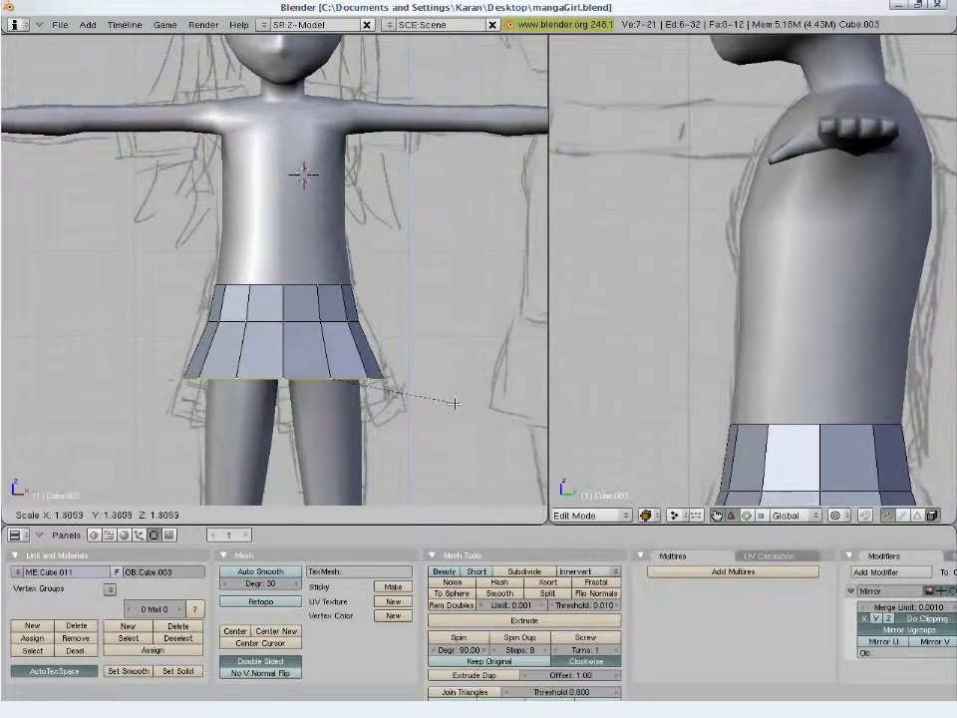
pyautogui.click(454, 404)
# - Extrude a third skirt ring lower on the legs and add a loop cut around the skirt
pyautogui.press('e')
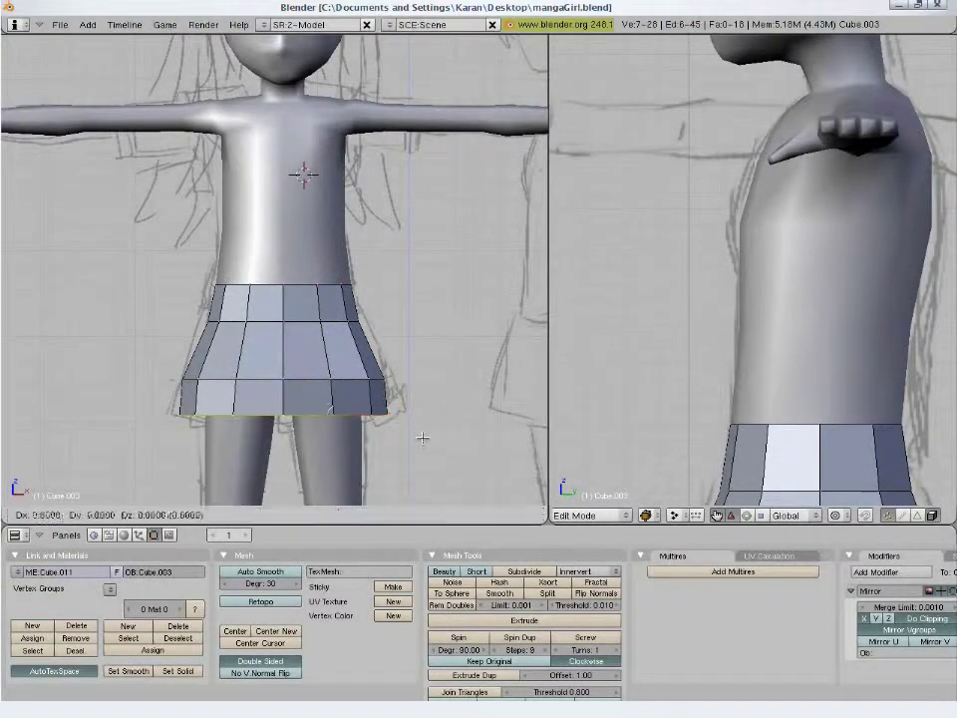
pyautogui.click(445, 443)
pyautogui.press('s')
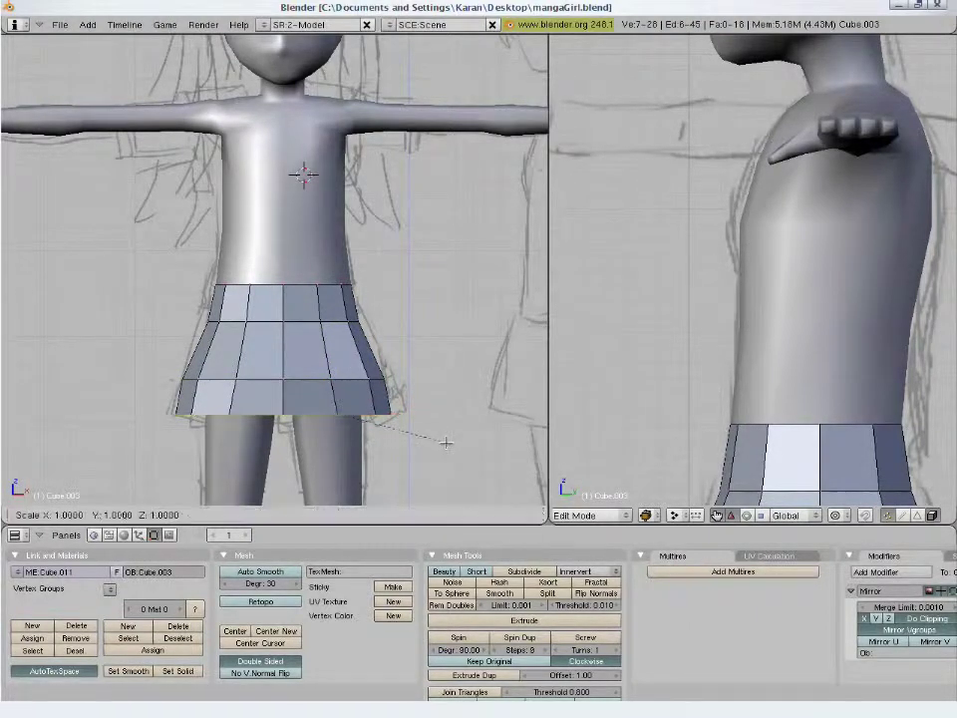
pyautogui.click(448, 443)
pyautogui.press('r')
pyautogui.press('Escape')
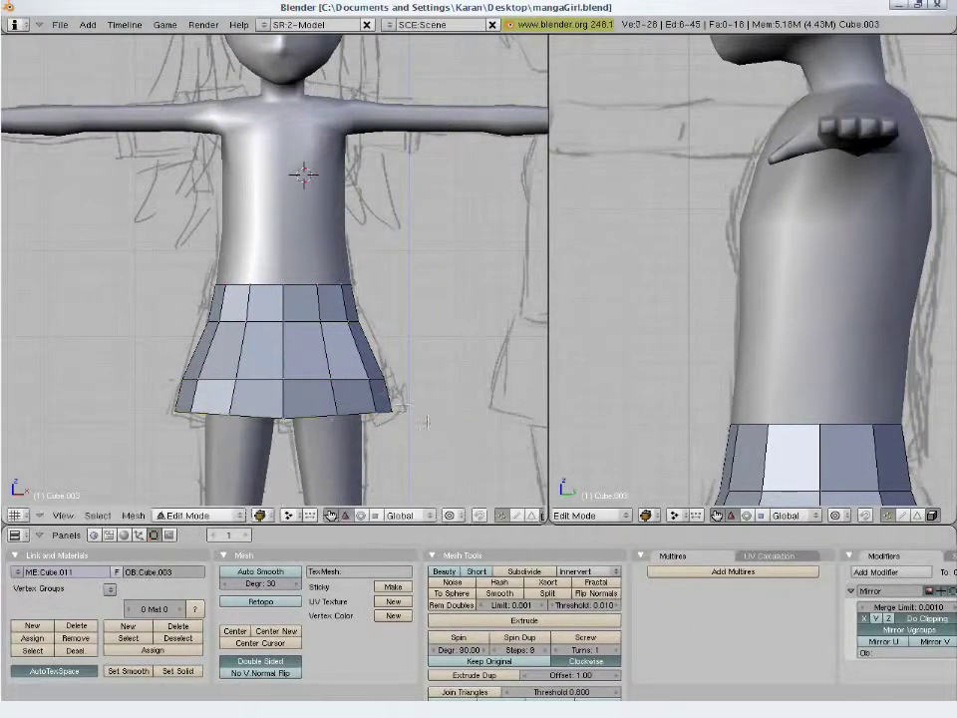
pyautogui.press('g')
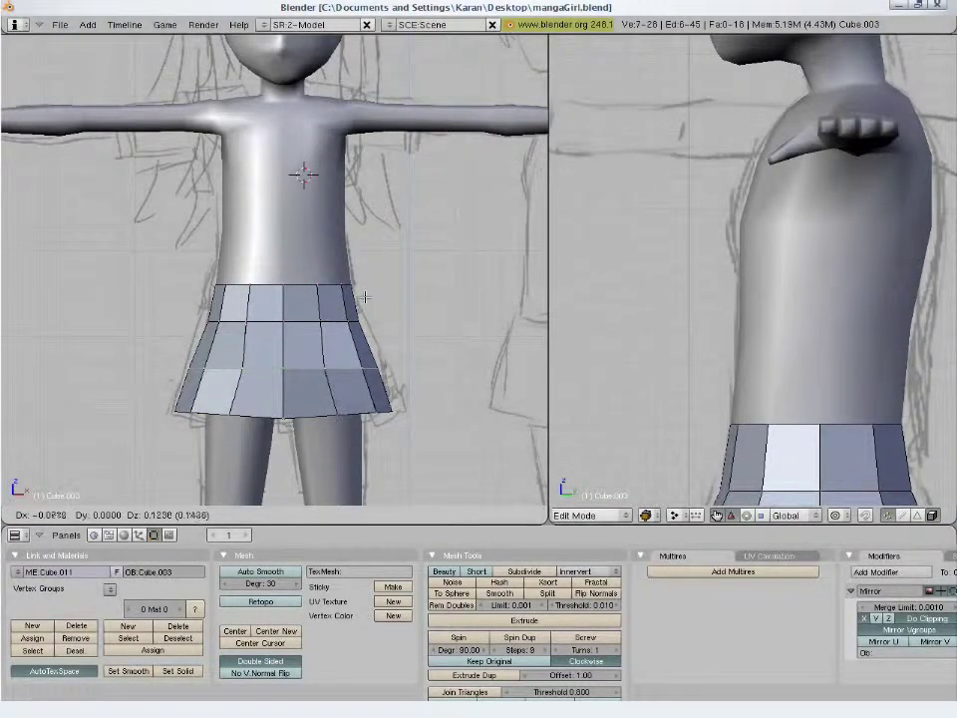
pyautogui.press('Escape')
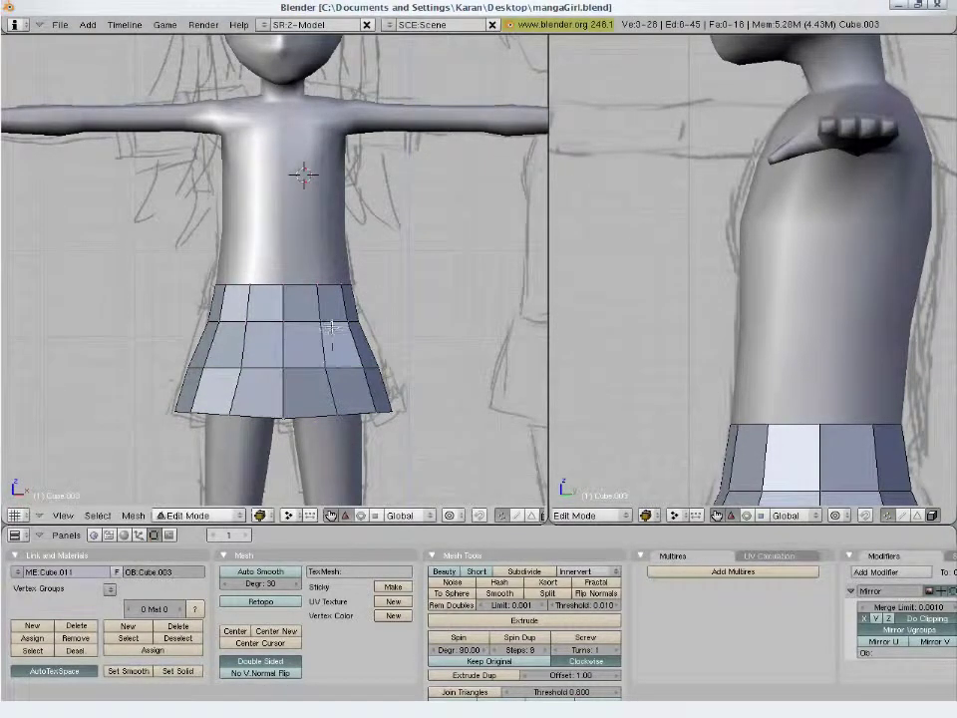
pyautogui.hotkey('ctrl', 'r')
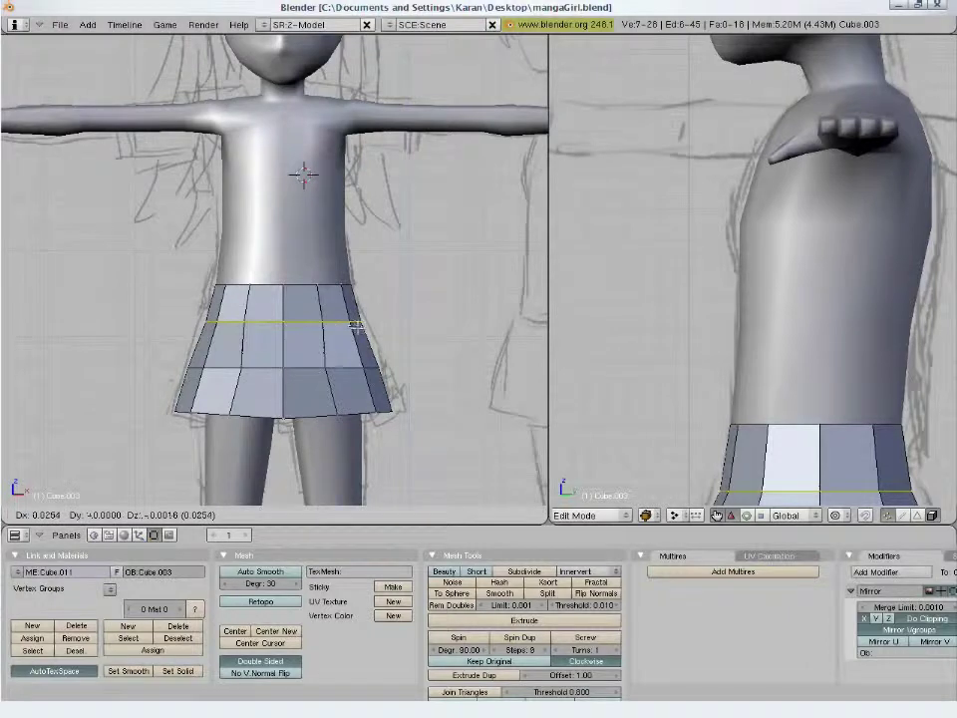
pyautogui.click(356, 326)
# - Tilt and nudge a skirt edge loop so it sits better against the sketch
pyautogui.press('z')
pyautogui.press('a')
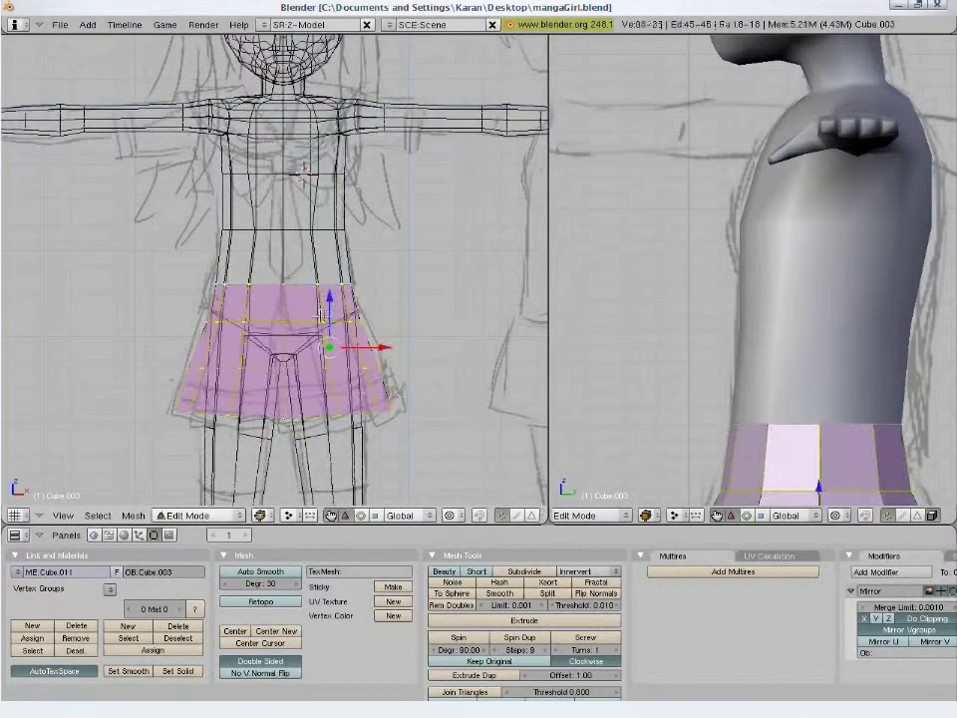
pyautogui.keyDown('alt'); pyautogui.rightClick(321, 319); pyautogui.keyUp('alt')
pyautogui.press('g')
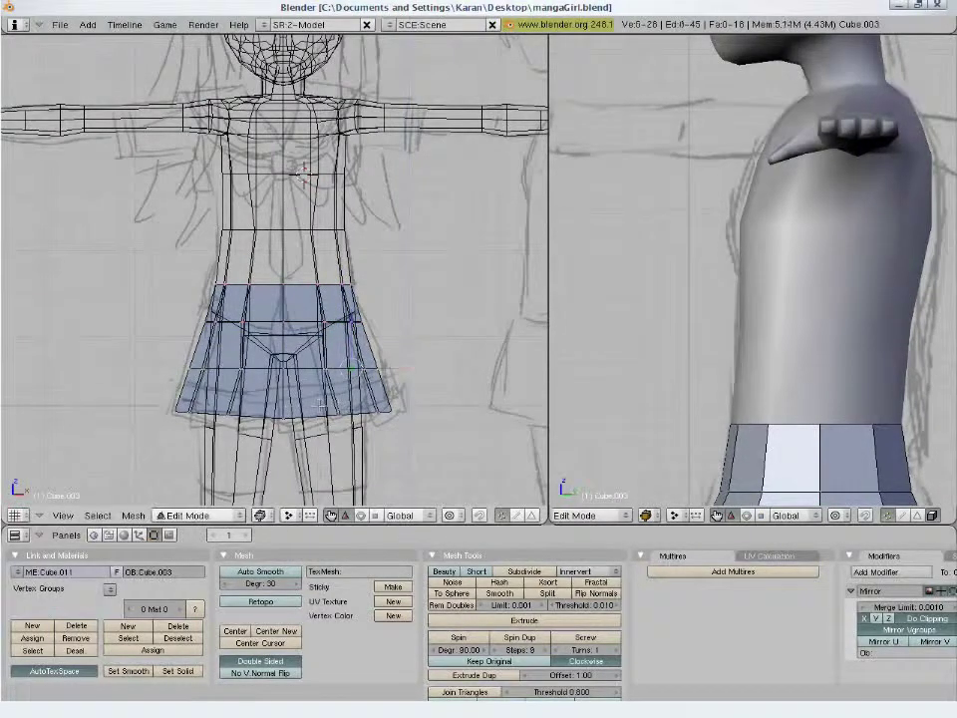
pyautogui.press('r')
pyautogui.click(437, 441)
pyautogui.press('z')
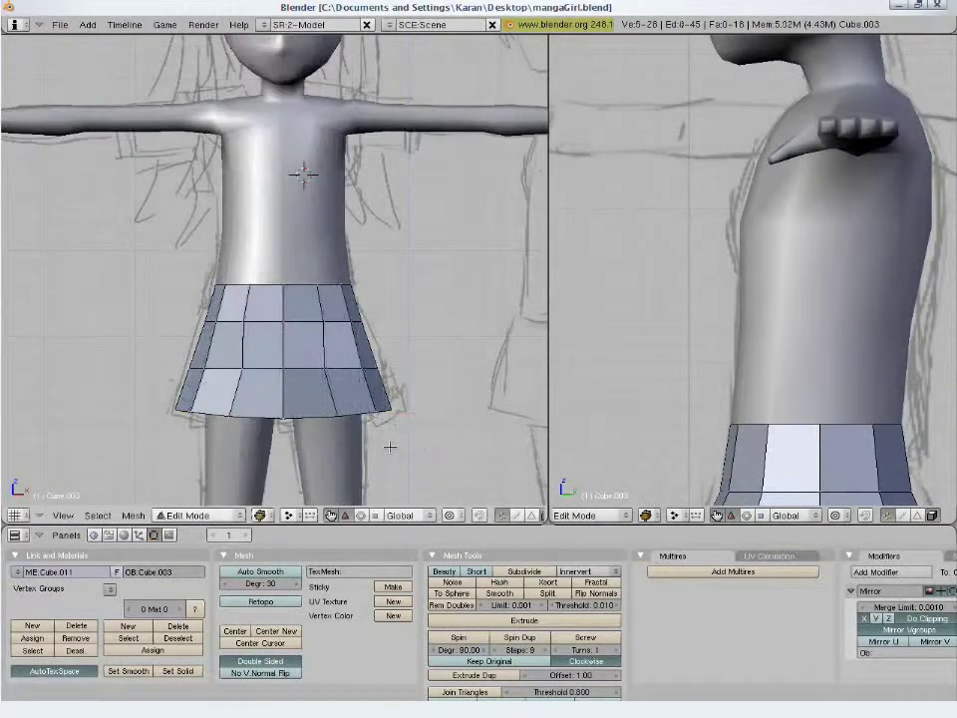
pyautogui.press('g')
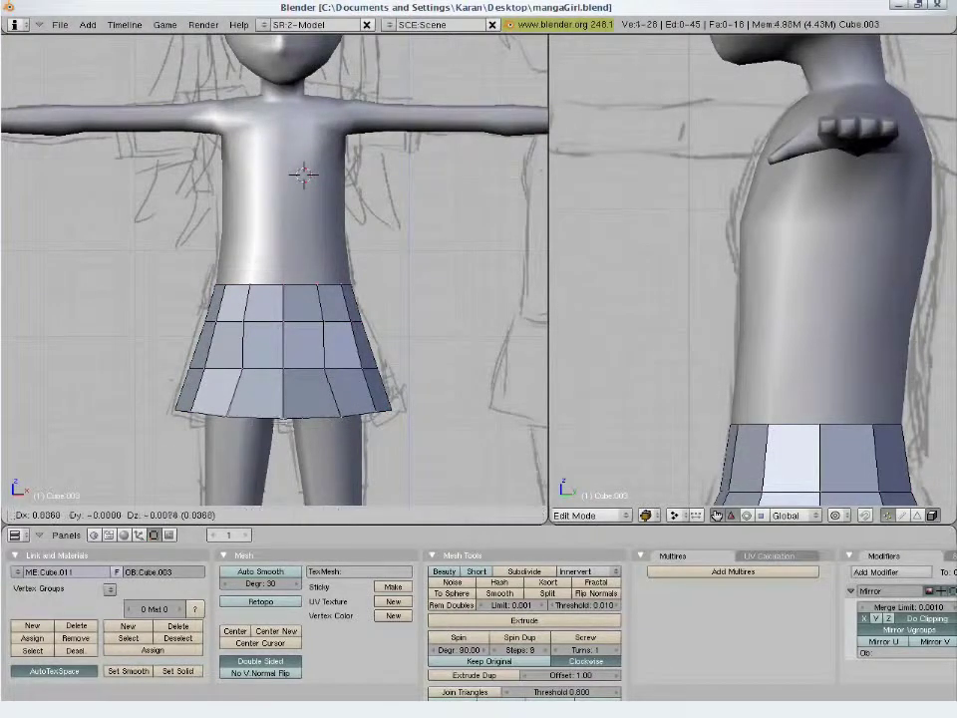
pyautogui.click(164, 422)
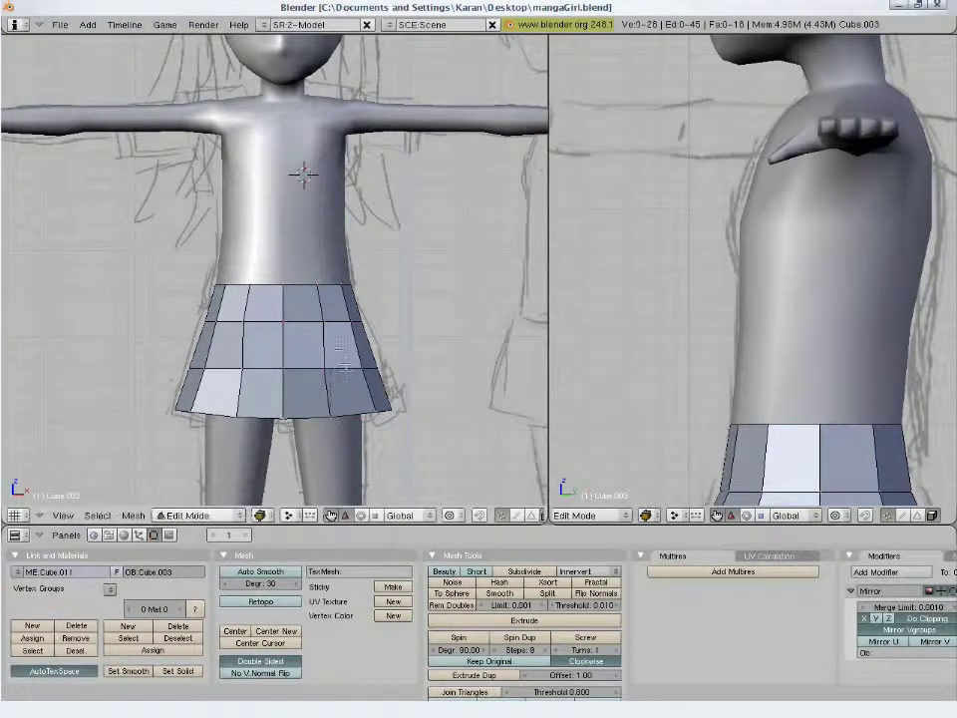
pyautogui.press('g')
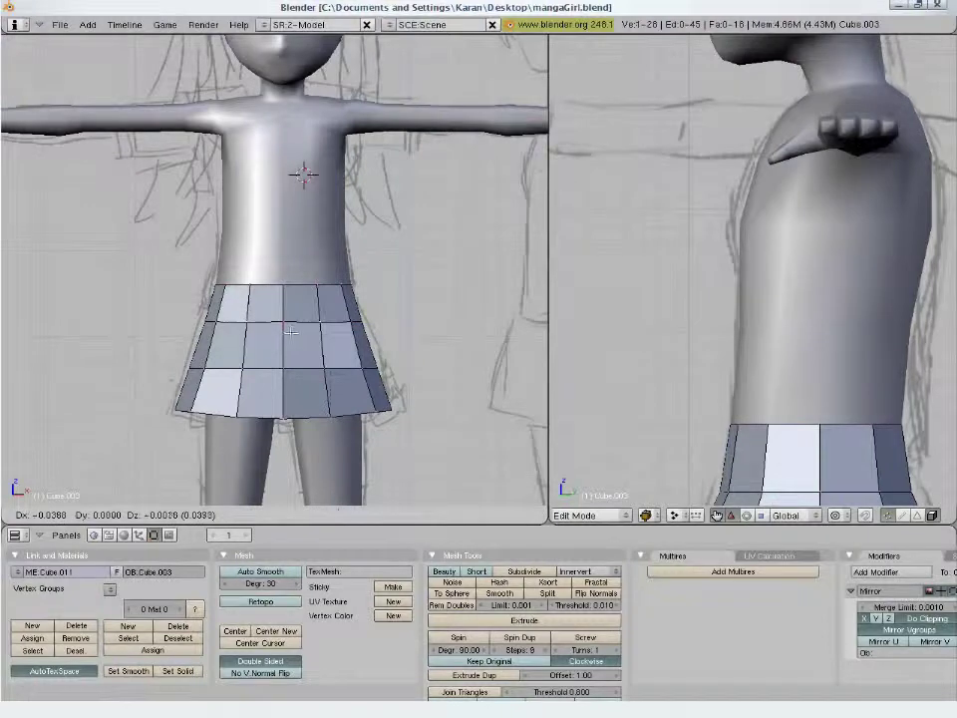
pyautogui.click(289, 331)
# - Switch between Object and Edit Mode in wireframe to check the skirt's shape
pyautogui.press('Tab')
pyautogui.scroll(-3, 417, 389)
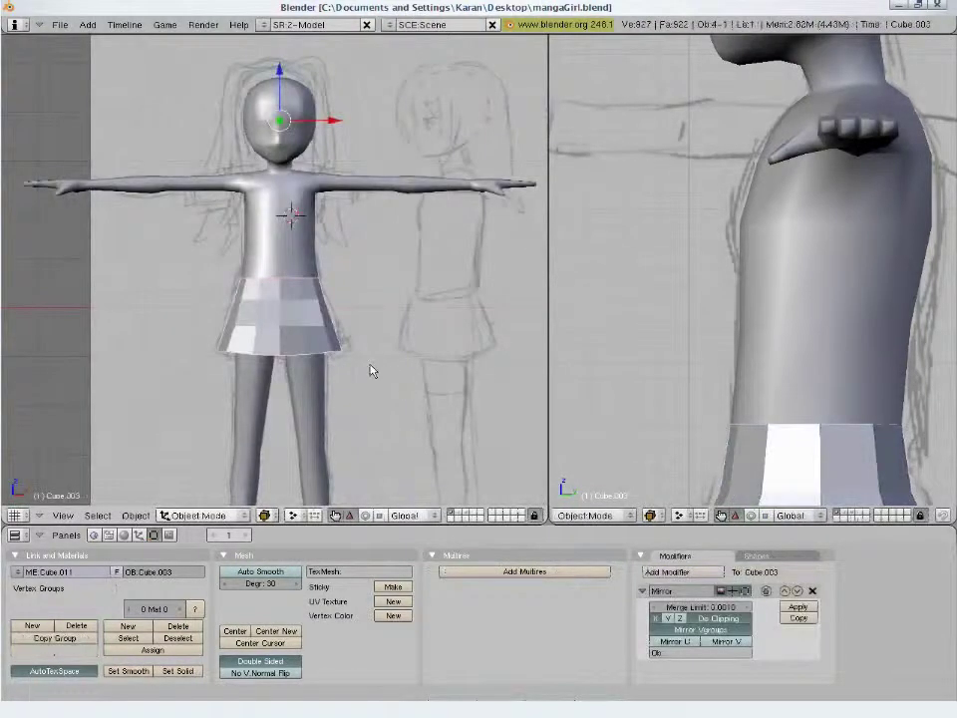
pyautogui.press('Tab')
pyautogui.press('z')
pyautogui.scroll(2, 364, 369)
pyautogui.scroll(1, 355, 364)
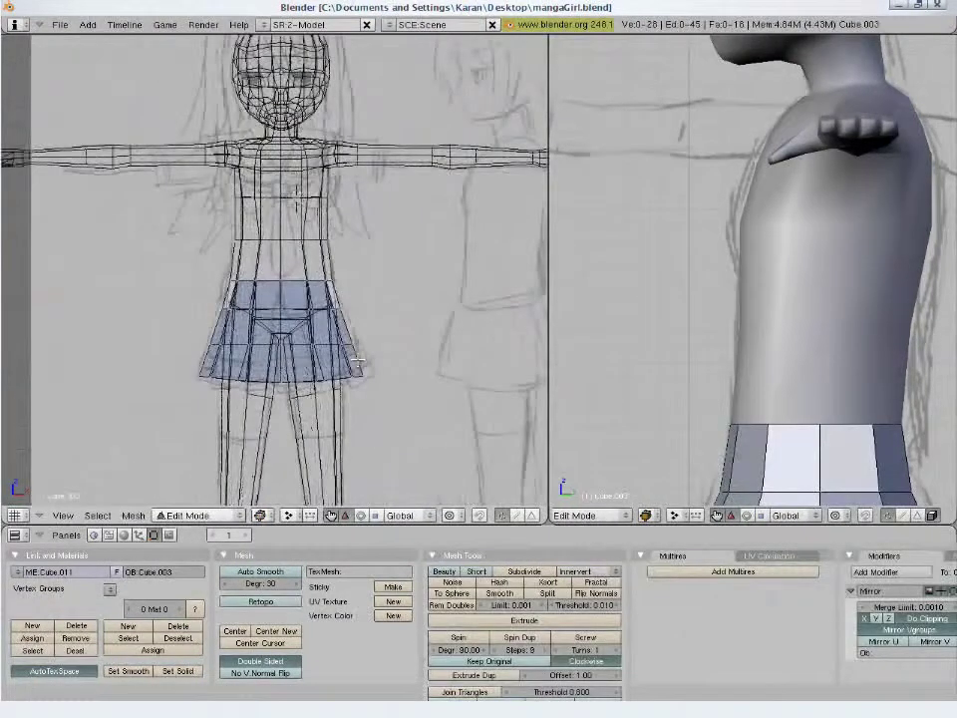
pyautogui.press('Tab')
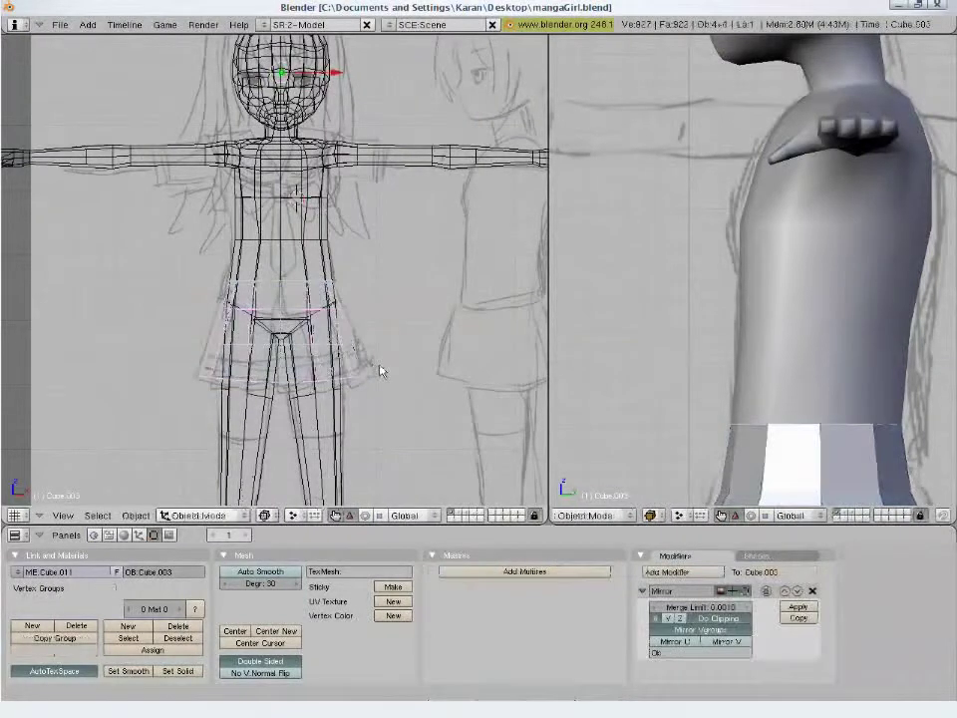
pyautogui.press('Tab')
pyautogui.hotkey('ctrl', 'space')
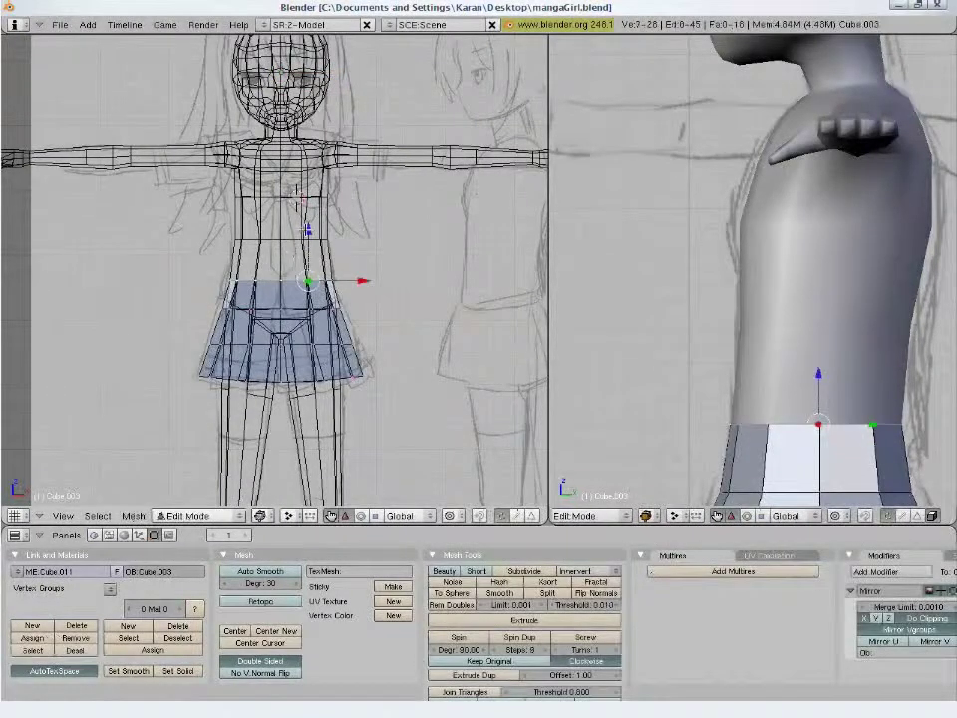
# - Scale the skirt's top waist ring up by about 1.03 and preview the result
pyautogui.press('g')
pyautogui.press('Escape')
pyautogui.press('s')
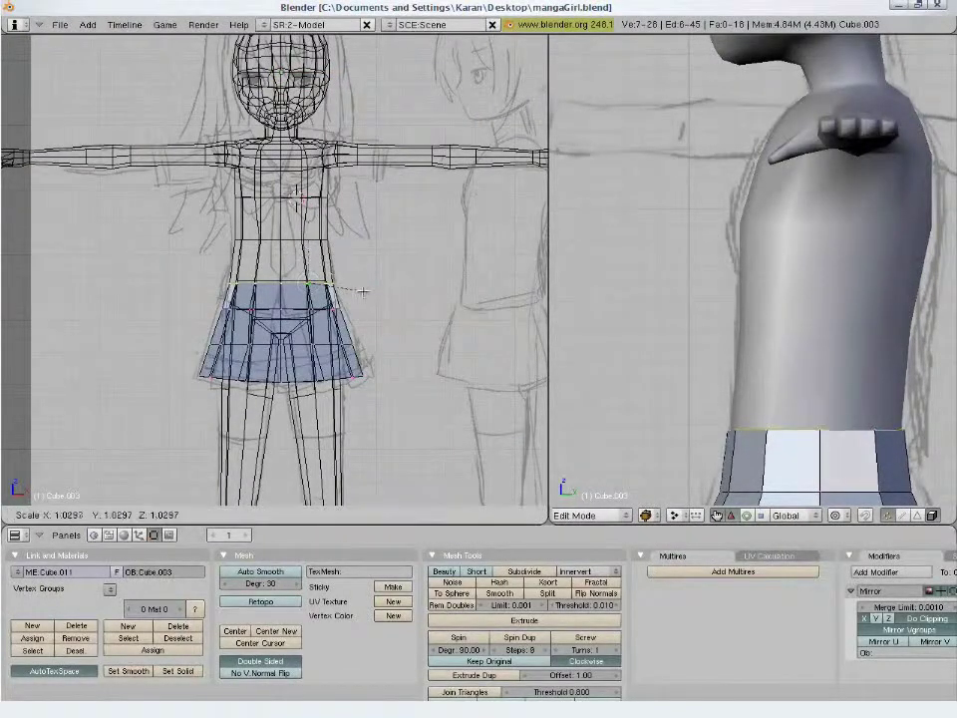
pyautogui.click(362, 292)
pyautogui.press('Tab')
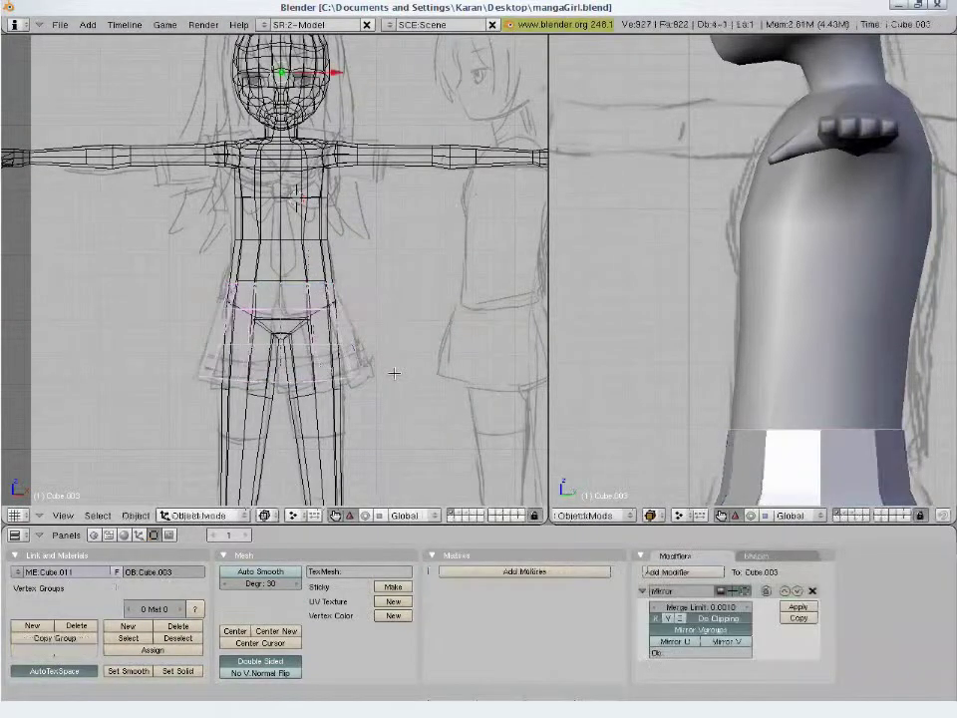
pyautogui.press('z')
pyautogui.scroll(-2, 716, 406)
pyautogui.scroll(-1, 803, 384)
pyautogui.scroll(2, 788, 349)
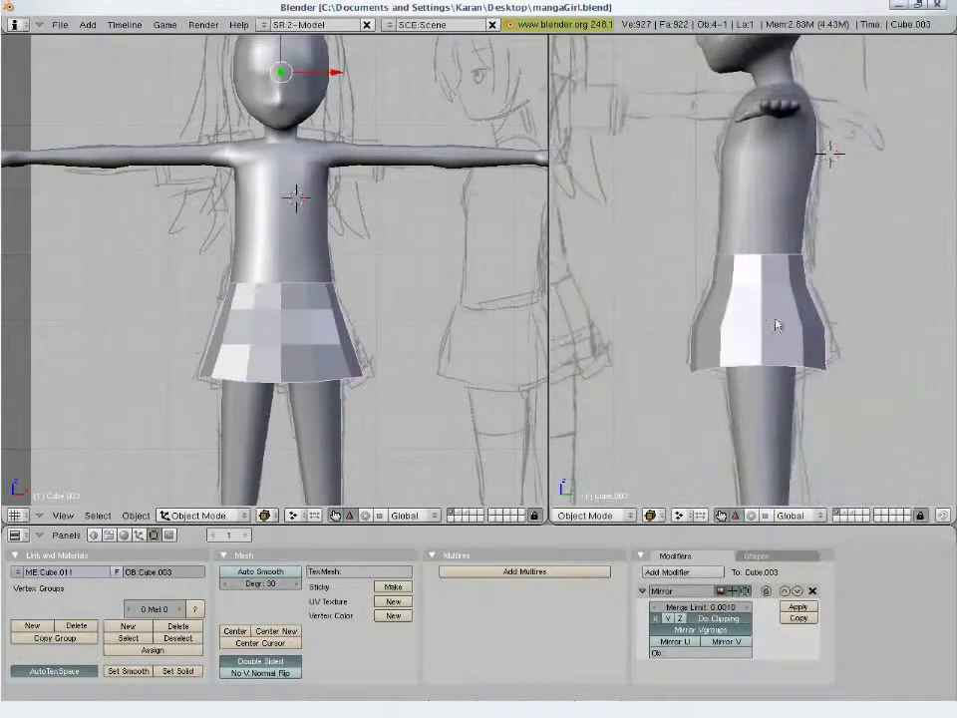
pyautogui.scroll(2, 775, 324)
pyautogui.press('Tab')
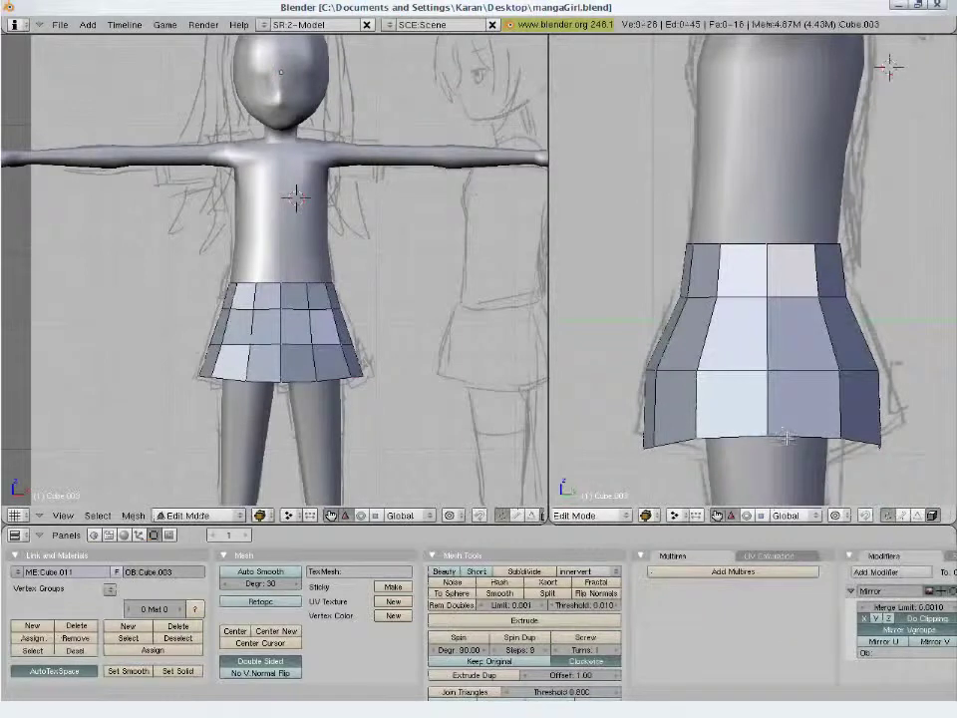
# - Widen the skirt's bottom loop slightly, then slim the middle and top rings front-to-back
pyautogui.keyDown('alt'); pyautogui.rightClick(786, 435); pyautogui.keyUp('alt')
pyautogui.press('s')
pyautogui.click(866, 465)
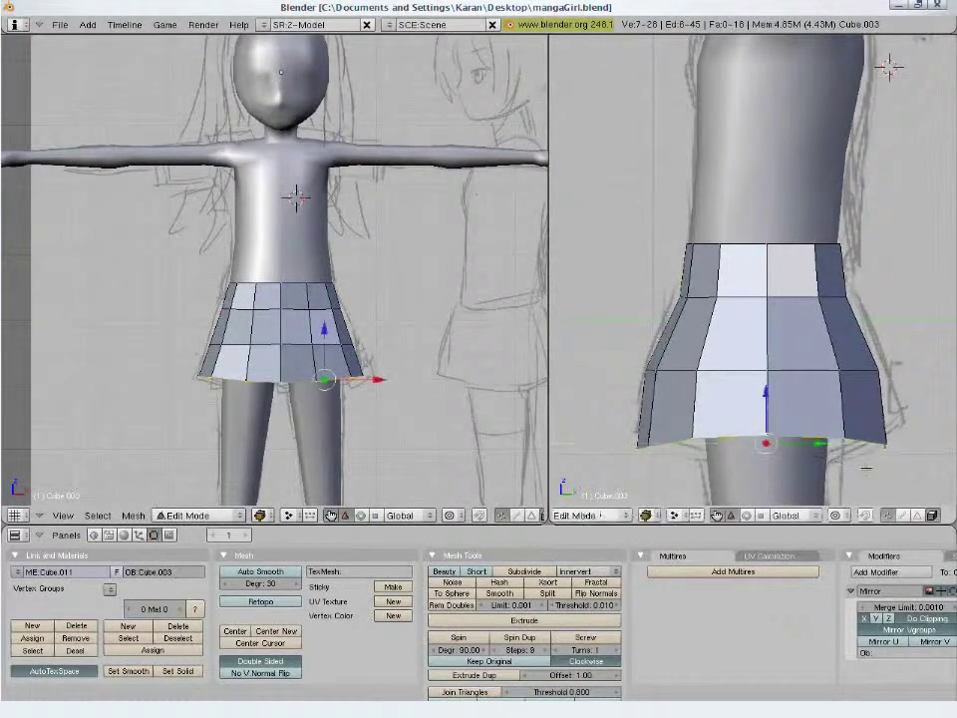
pyautogui.keyDown('alt'); pyautogui.rightClick(865, 373); pyautogui.keyUp('alt')
pyautogui.press('s')
pyautogui.press('y')
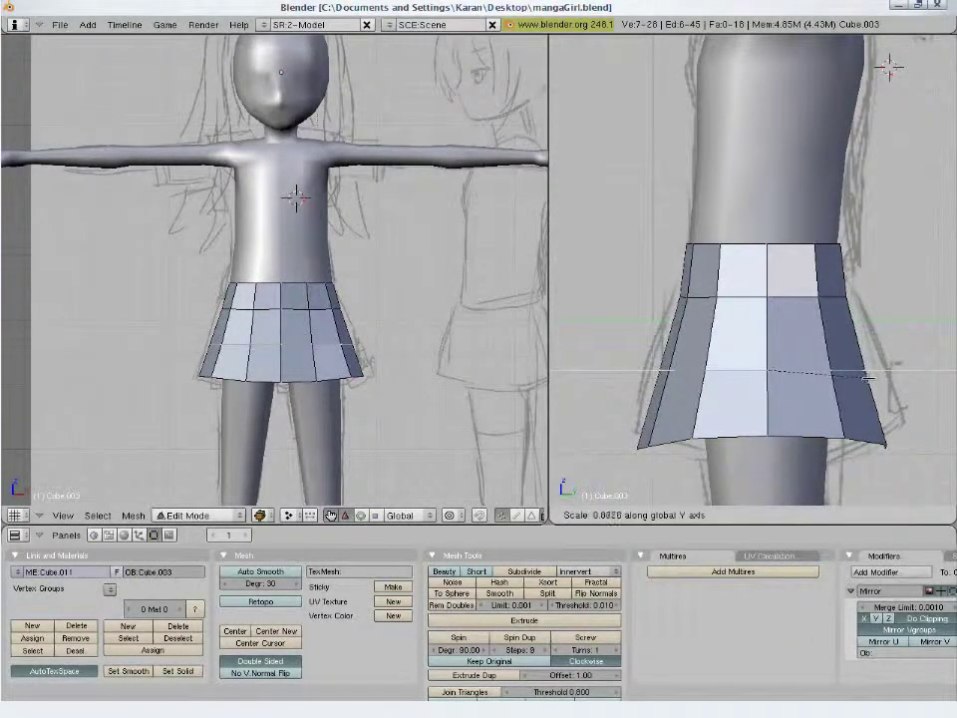
pyautogui.click(867, 377)
pyautogui.press('g')
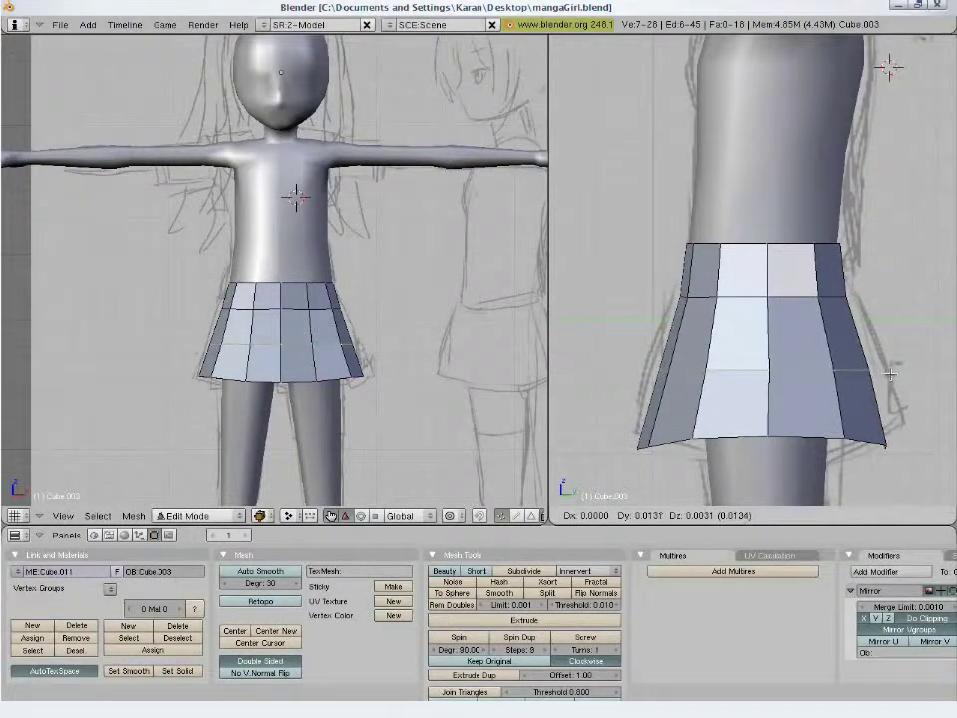
pyautogui.click(890, 373)
pyautogui.keyDown('alt'); pyautogui.rightClick(831, 295); pyautogui.keyUp('alt')
pyautogui.press('s')
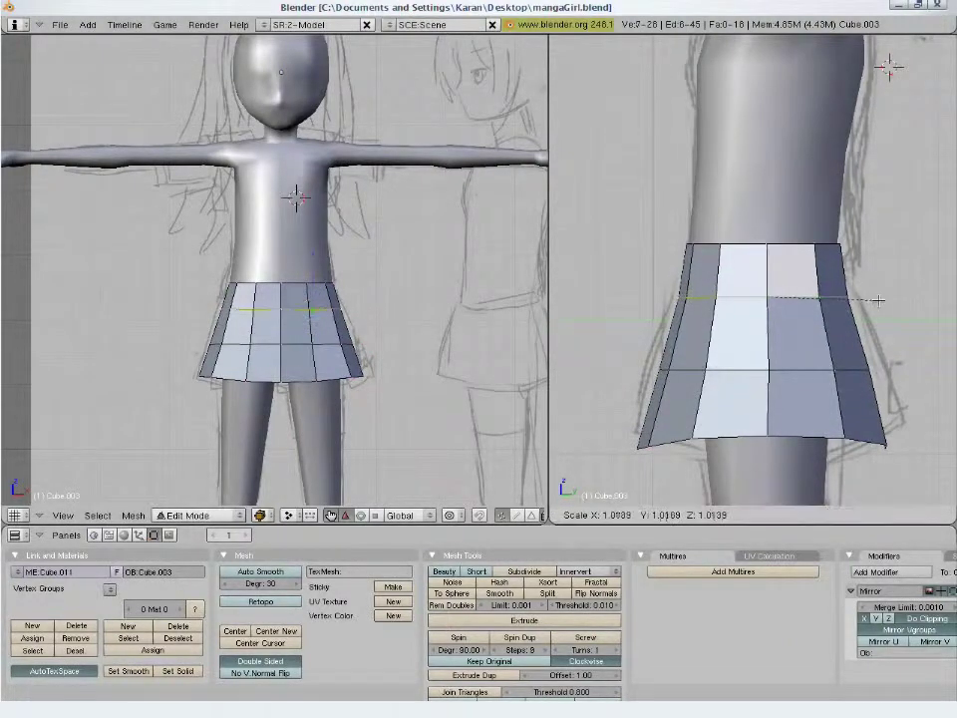
pyautogui.press('y')
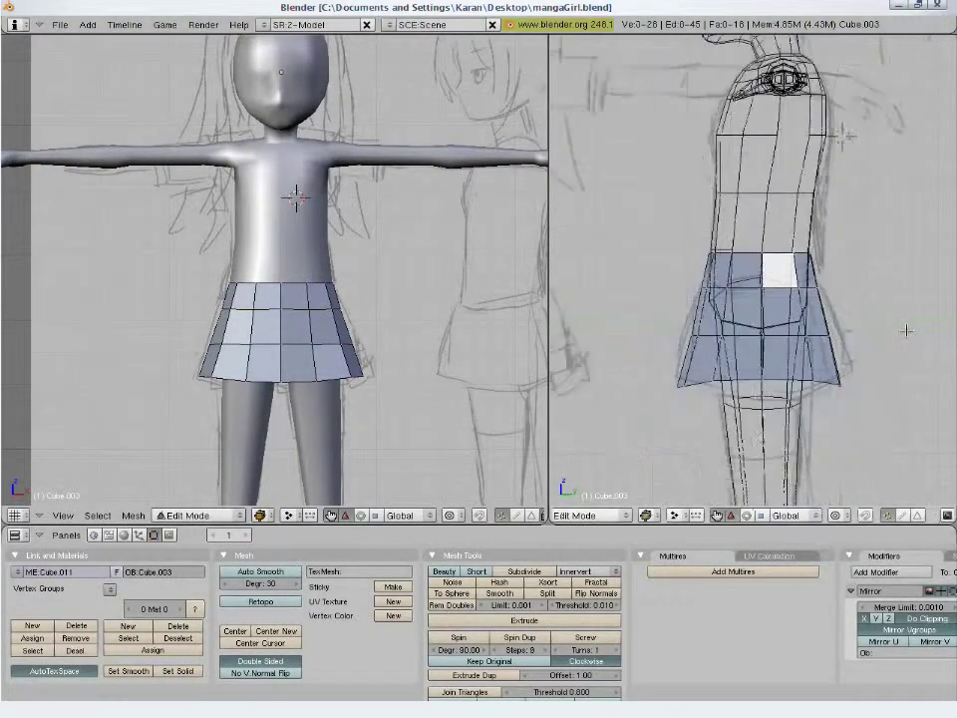
# - Box-select the lower skirt and move and tilt it to follow the side sketch
pyautogui.press('b')
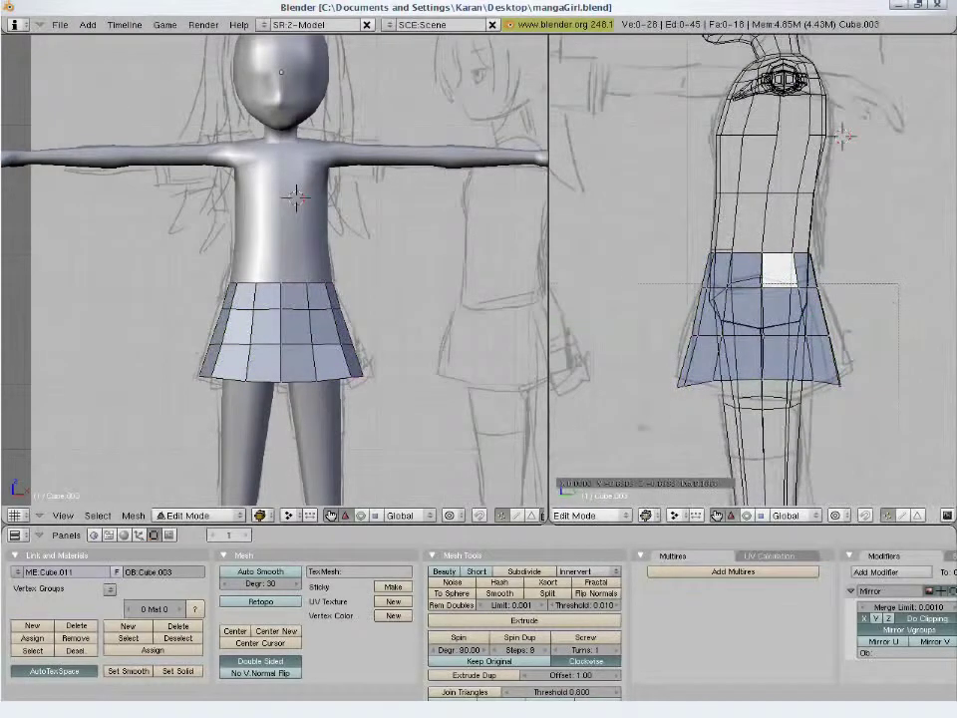
pyautogui.moveTo(897, 286); pyautogui.dragTo(643, 427)
pyautogui.press('g')
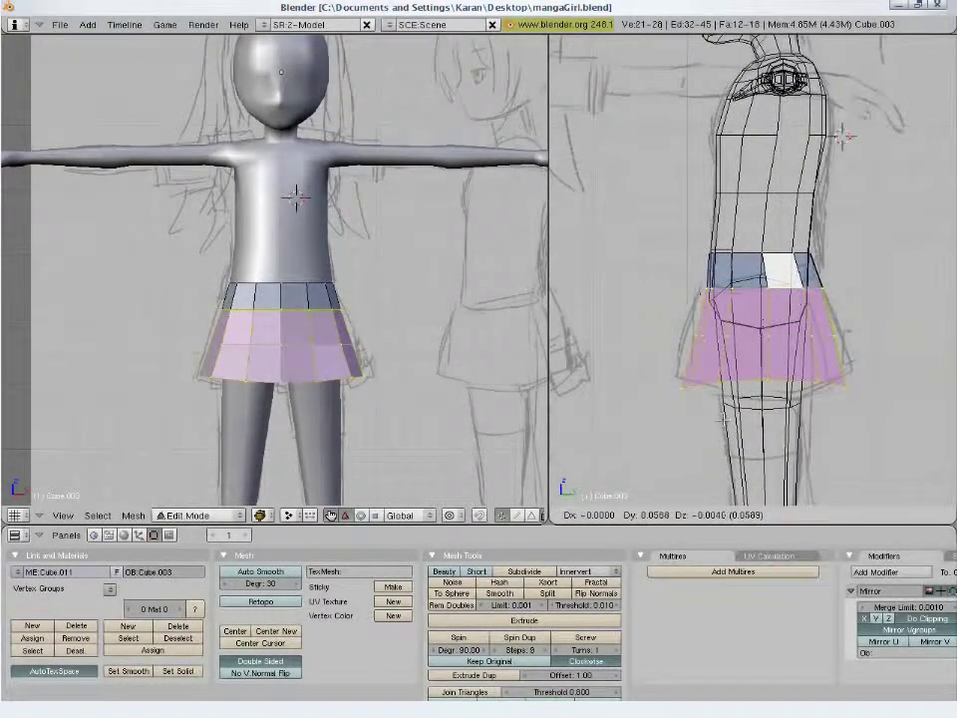
pyautogui.click(722, 419)
pyautogui.press('r')
pyautogui.click(850, 442)
pyautogui.press('g')
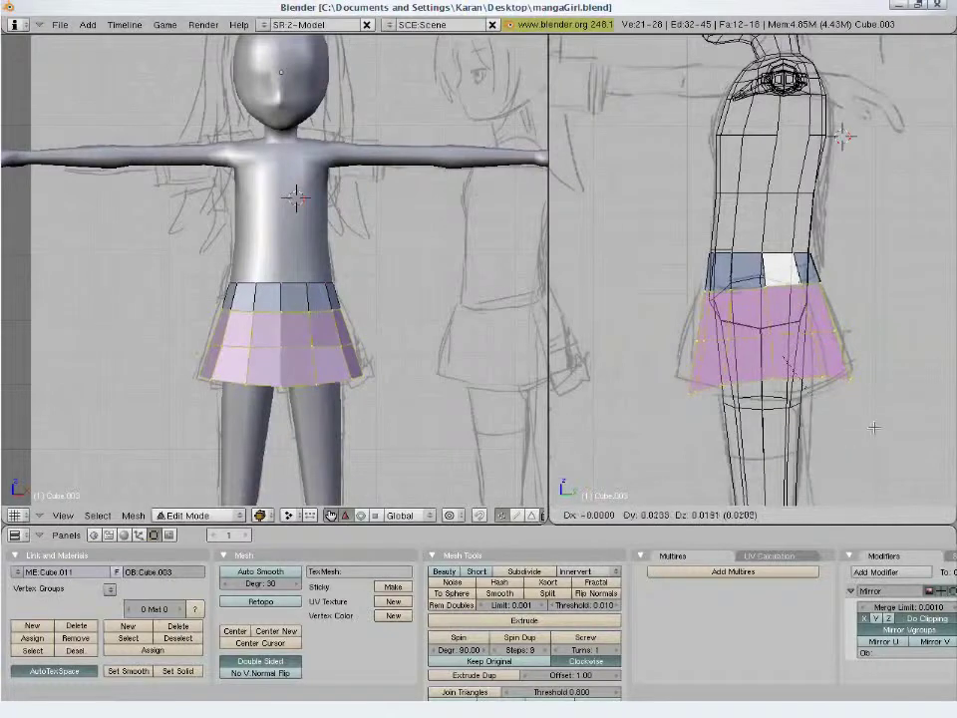
pyautogui.click(873, 427)
pyautogui.press('a')
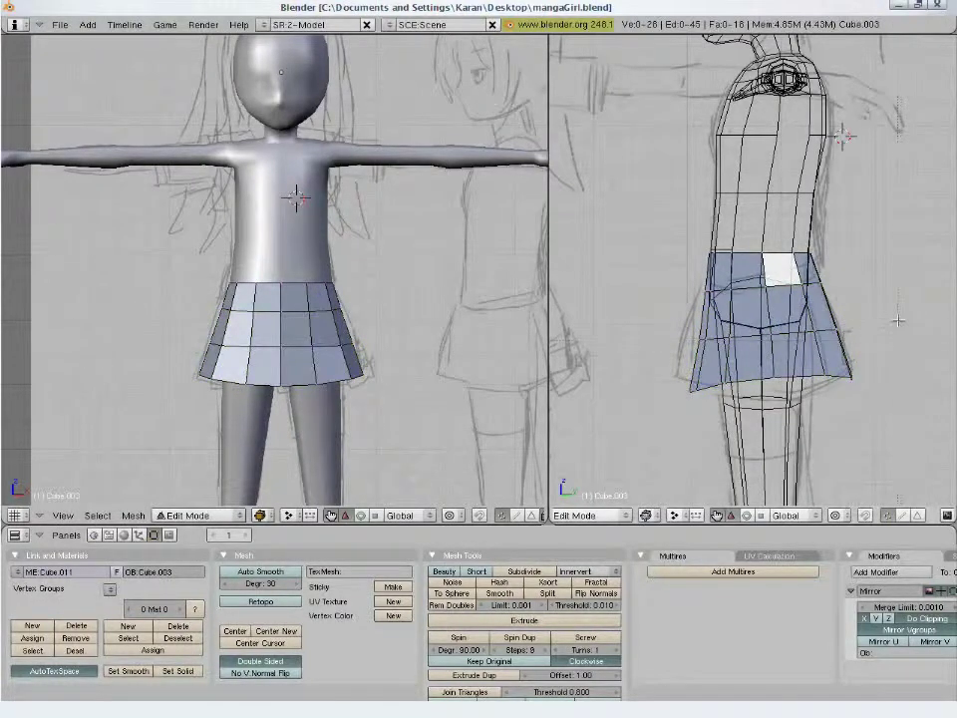
# - Move, tilt and nudge the skirt's bottom ring into place
pyautogui.hotkey('ctrl', 'z')
pyautogui.press('g')
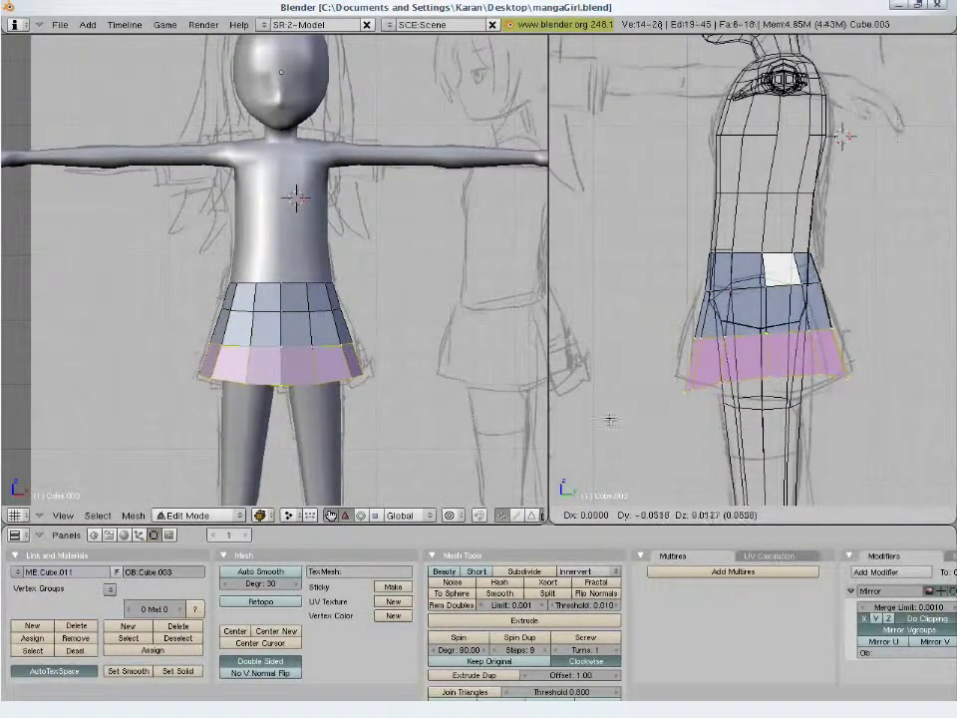
pyautogui.click(610, 419)
pyautogui.press('r')
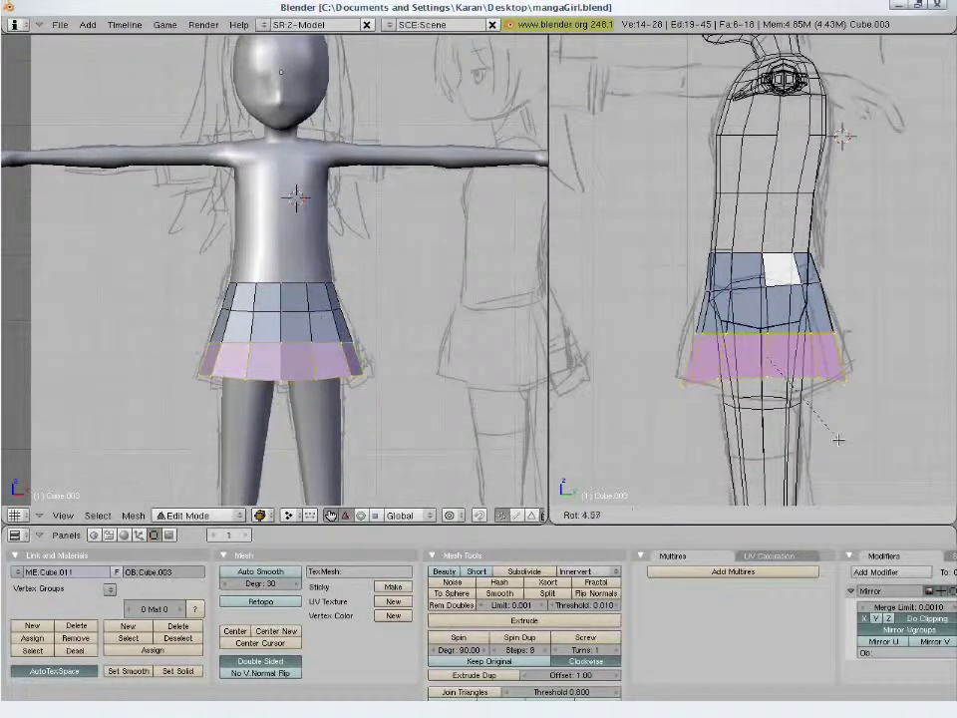
pyautogui.click(838, 439)
pyautogui.press('g')
pyautogui.click(850, 445)
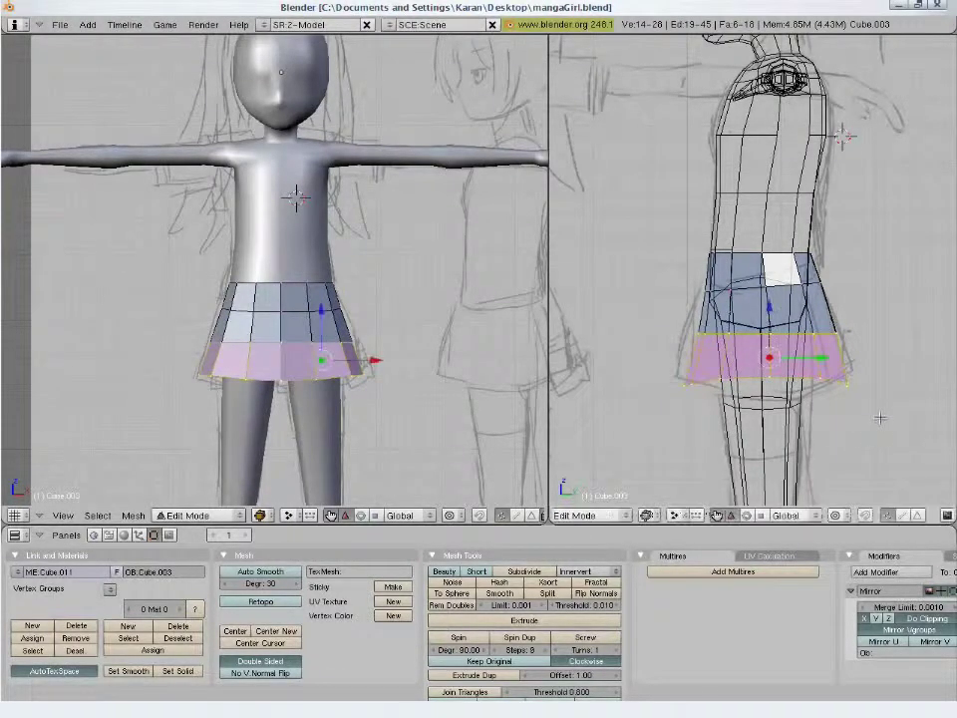
# - Scale the hem ring to about 0.99 and adjust its front-back depth
pyautogui.hotkey('ctrl', 'z')
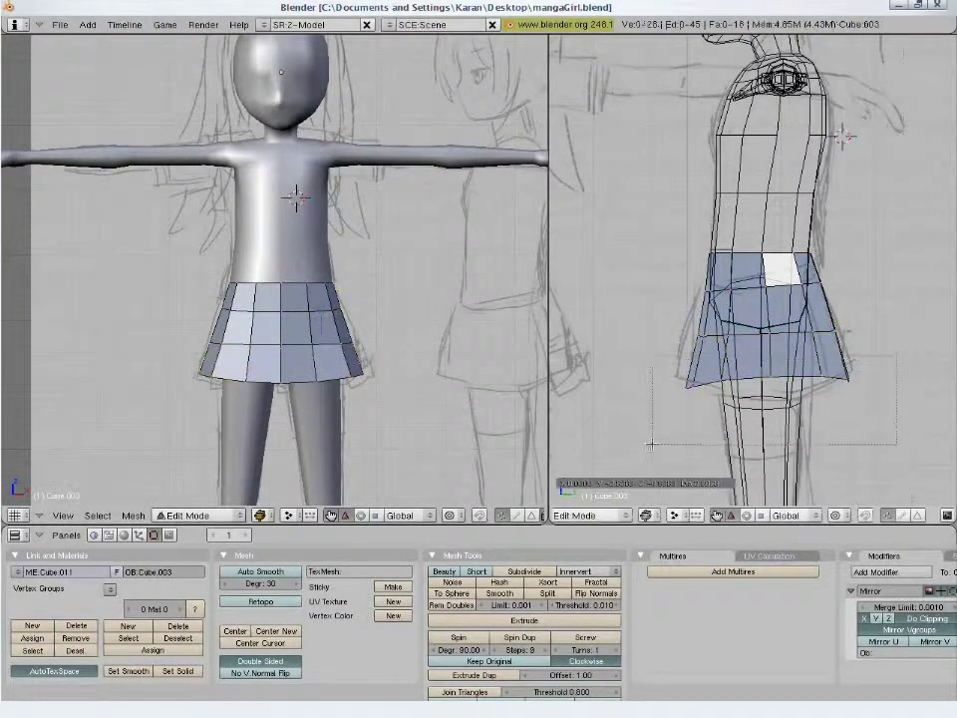
pyautogui.press('s')
pyautogui.hotkey('shift', 'y')
pyautogui.press('Escape')
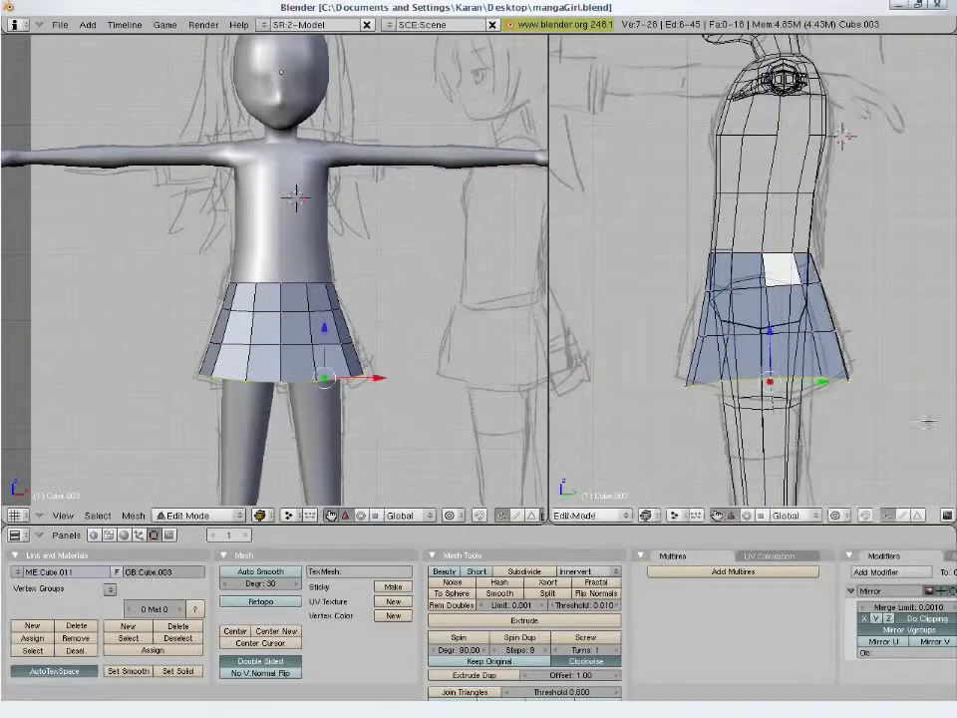
pyautogui.press('s')
pyautogui.click(913, 419)
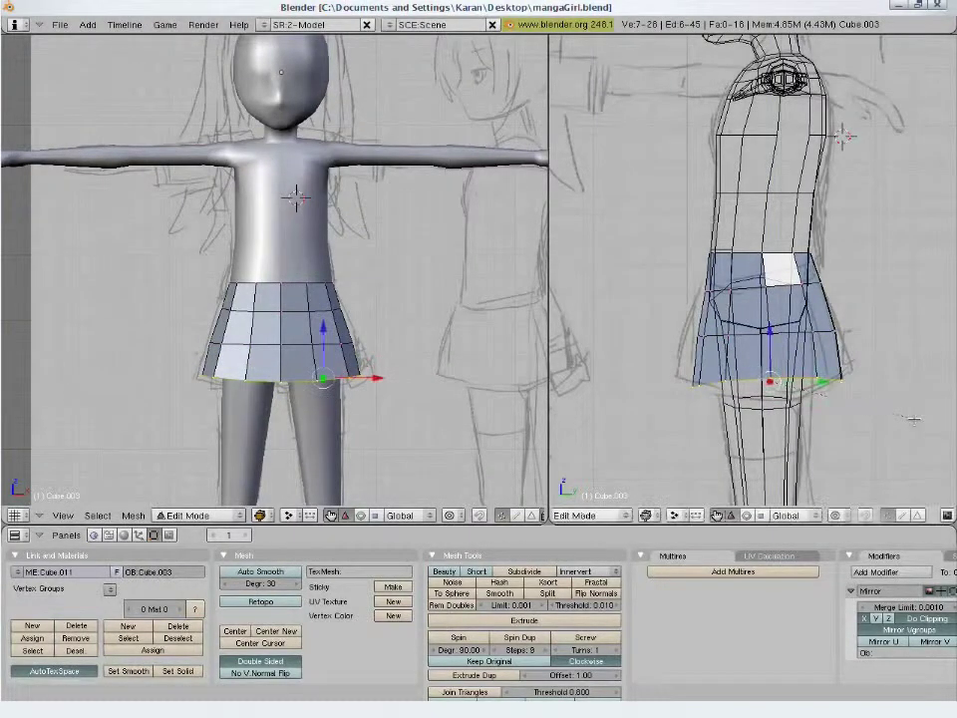
pyautogui.press('s')
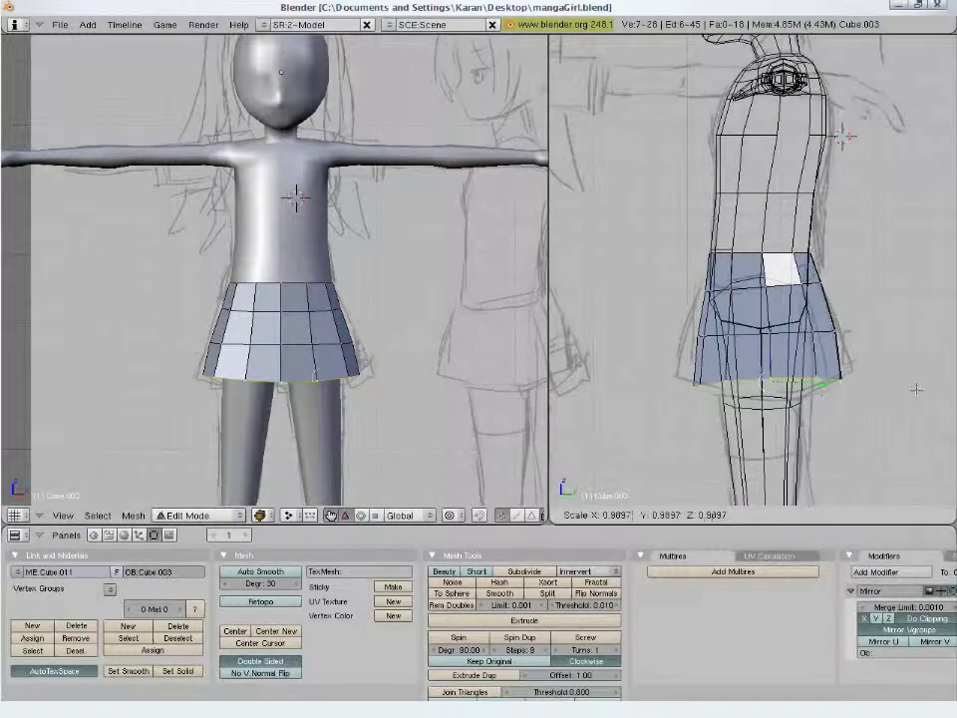
pyautogui.press('y')
pyautogui.click(914, 389)
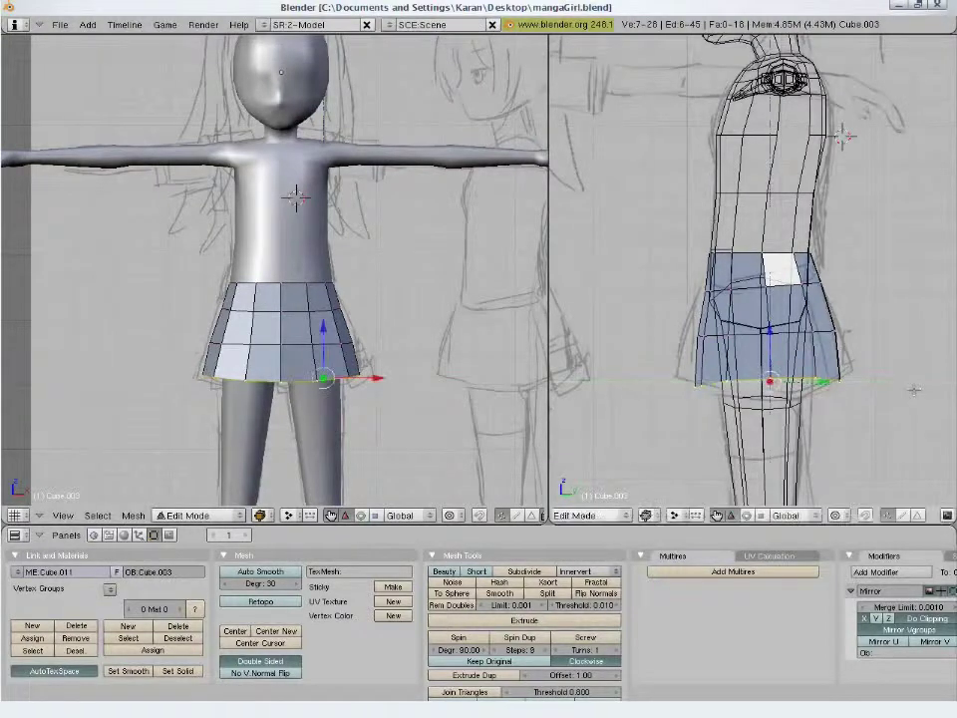
# - Widen the hem ring along X, resize its depth along Y, and move it vertically
pyautogui.press('s')
pyautogui.press('x')
pyautogui.click(432, 387)
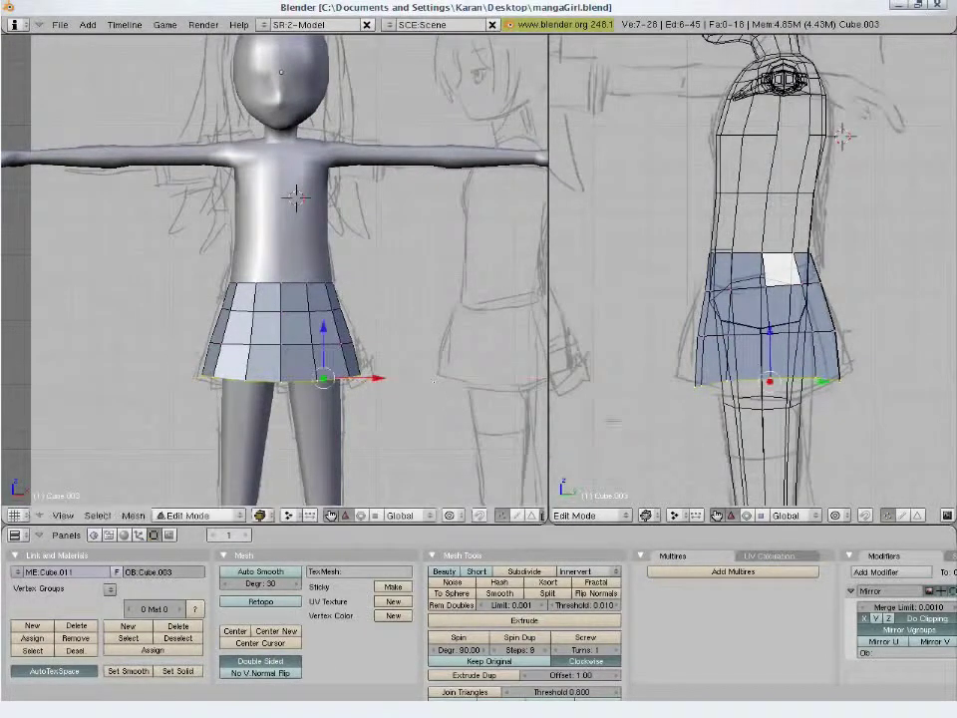
pyautogui.press('s')
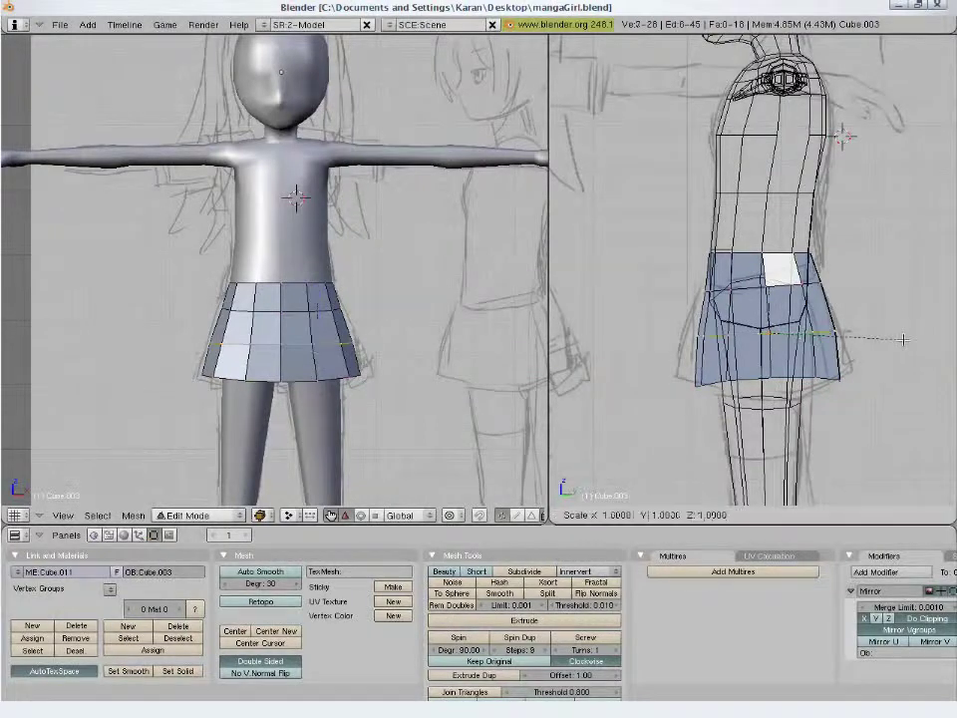
pyautogui.press('y')
pyautogui.click(827, 320)
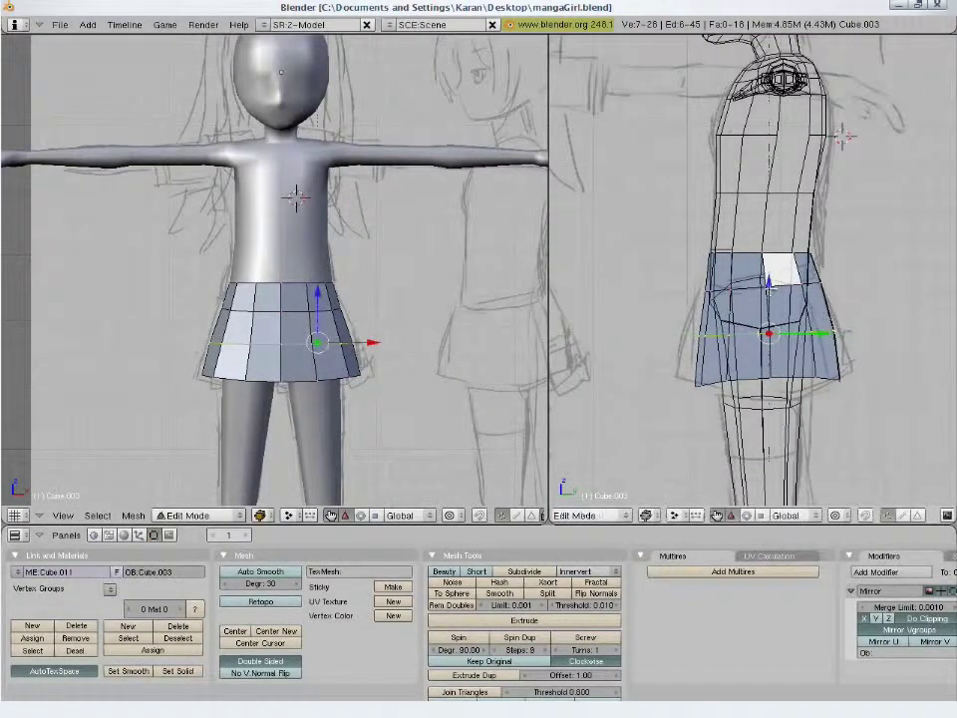
pyautogui.press('g')
pyautogui.press('z')
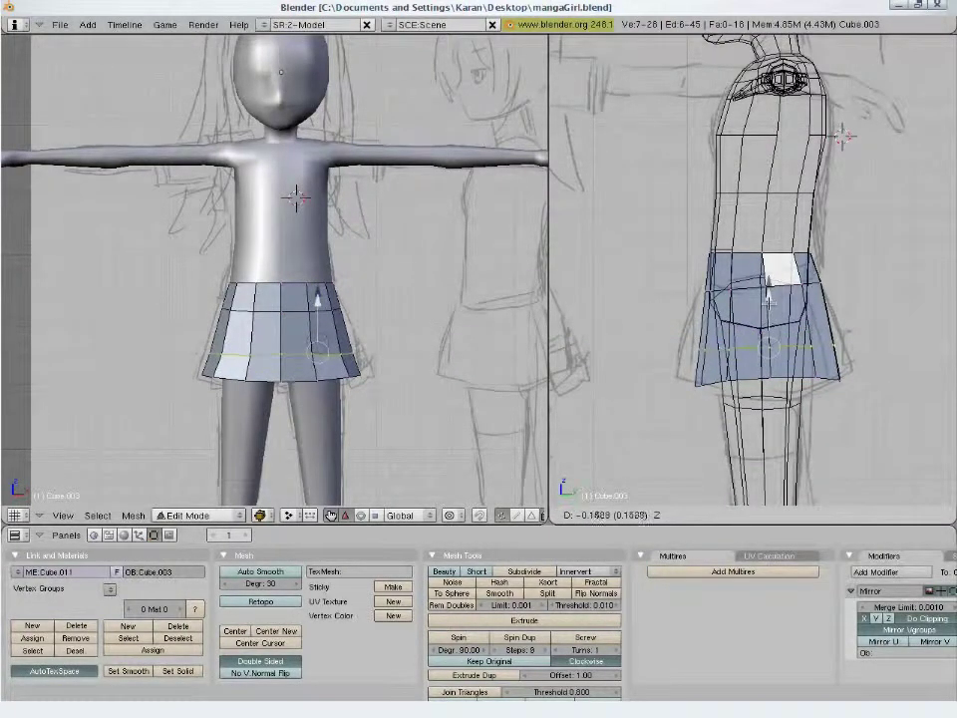
pyautogui.click(767, 303)
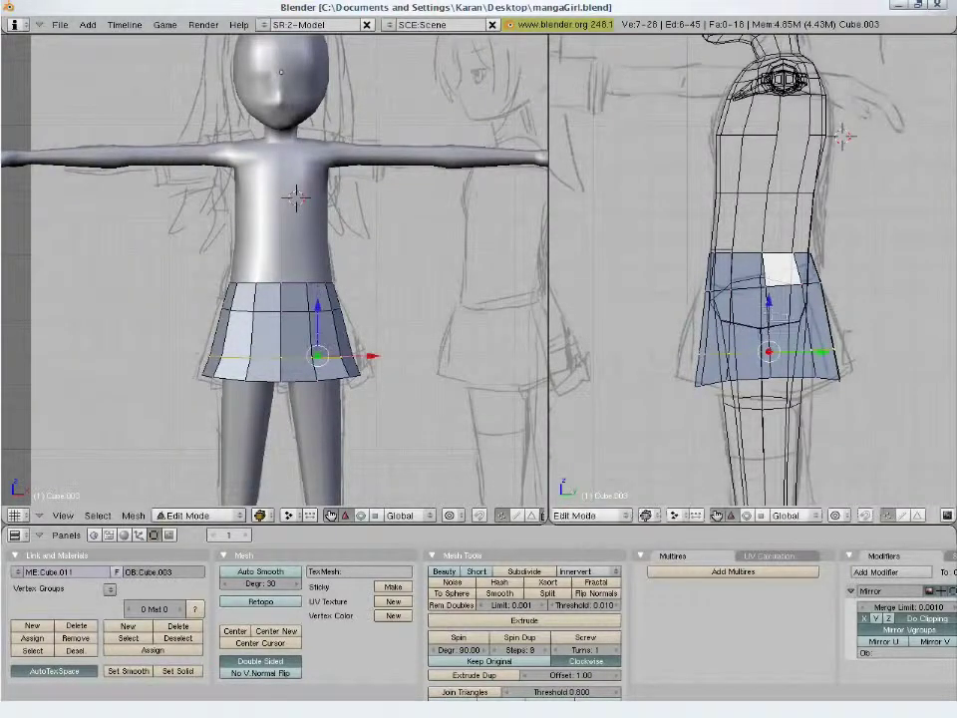
# - Reshape the skirt ring further, moving it, resizing it, and widening it along X
pyautogui.hotkey('ctrl', 'shift', 's')
pyautogui.click(868, 329)
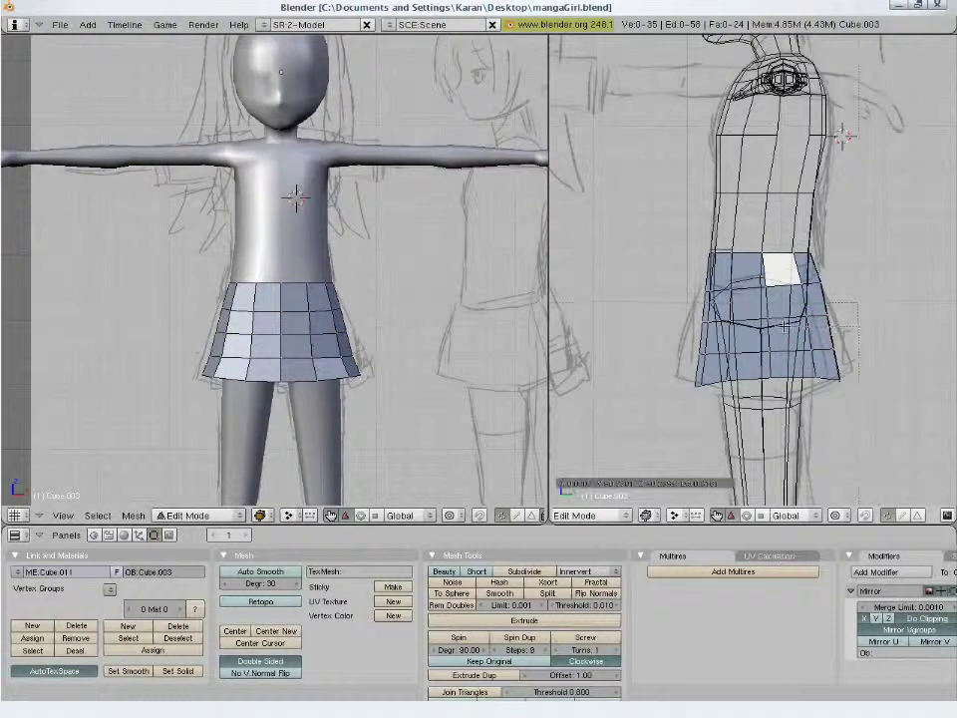
pyautogui.press('g')
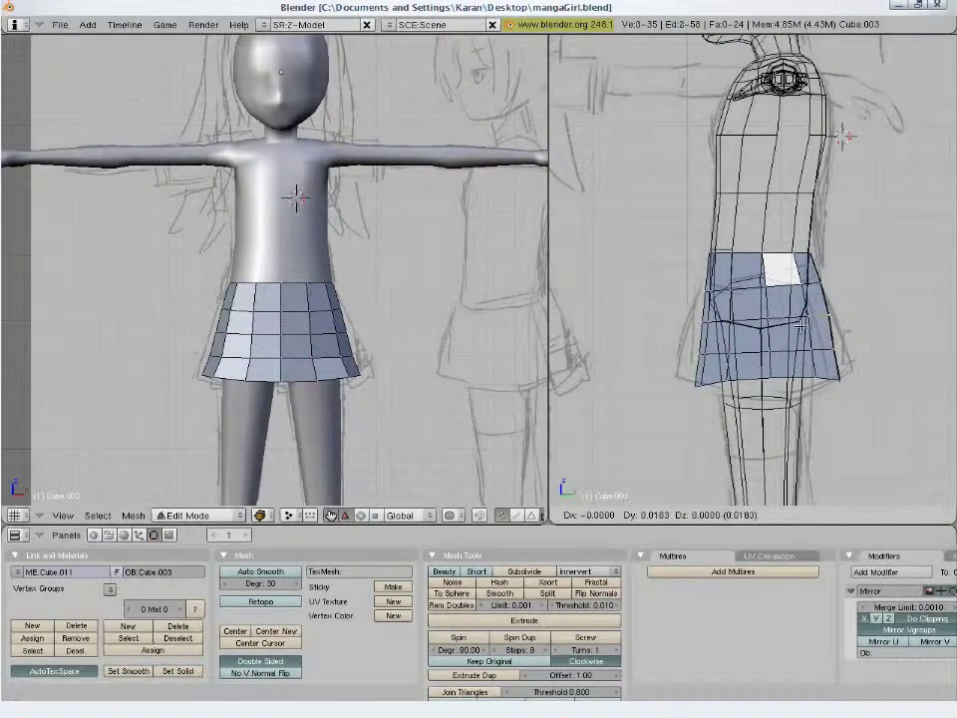
pyautogui.click(802, 323)
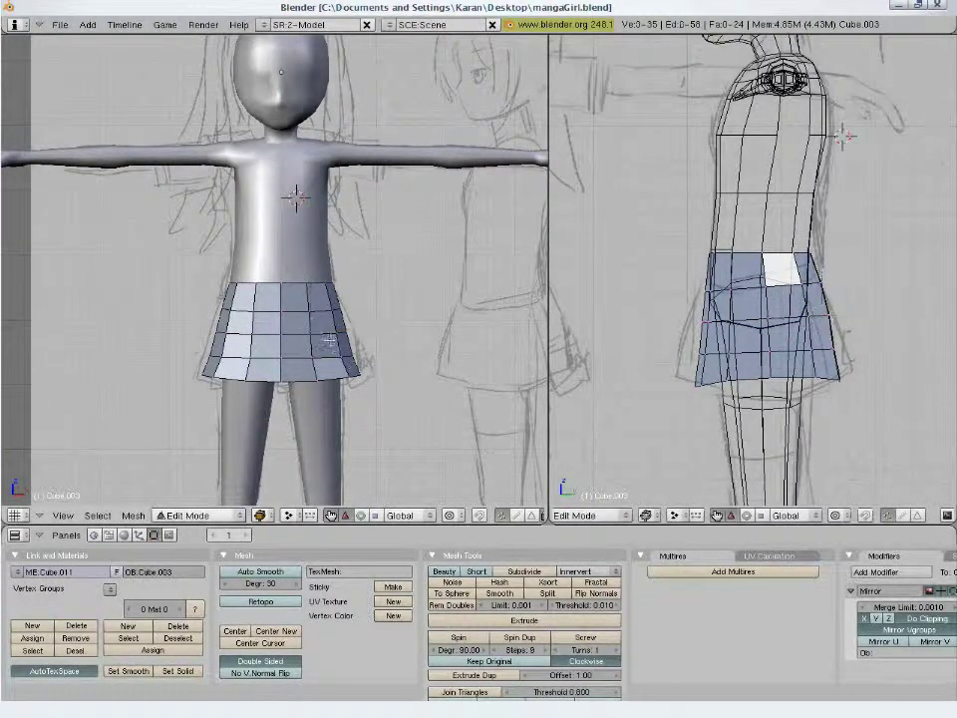
pyautogui.press('s')
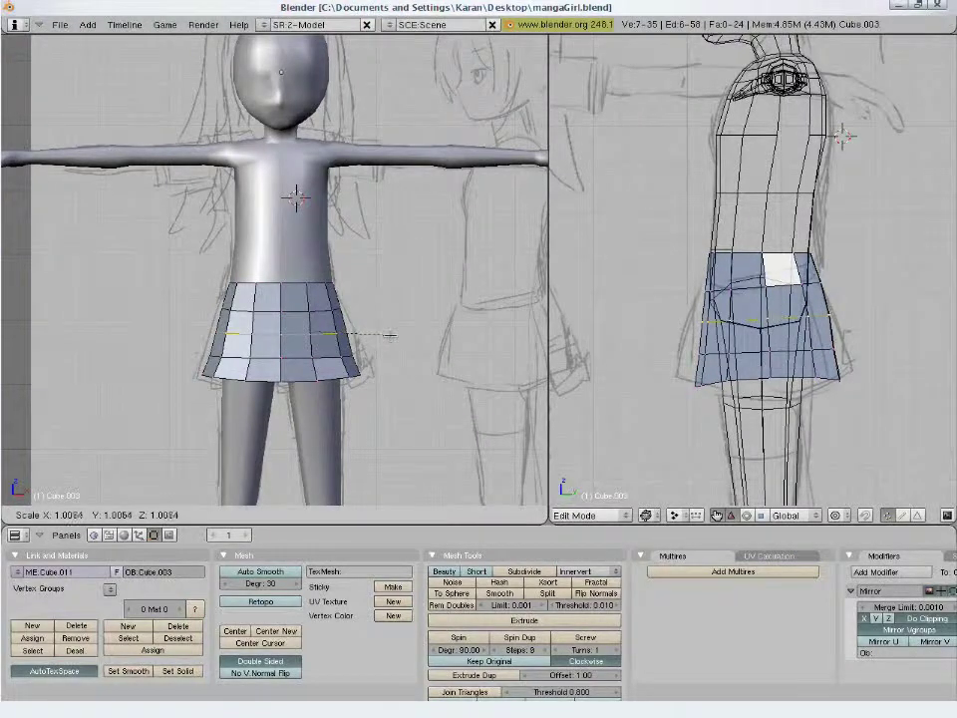
pyautogui.click(342, 354)
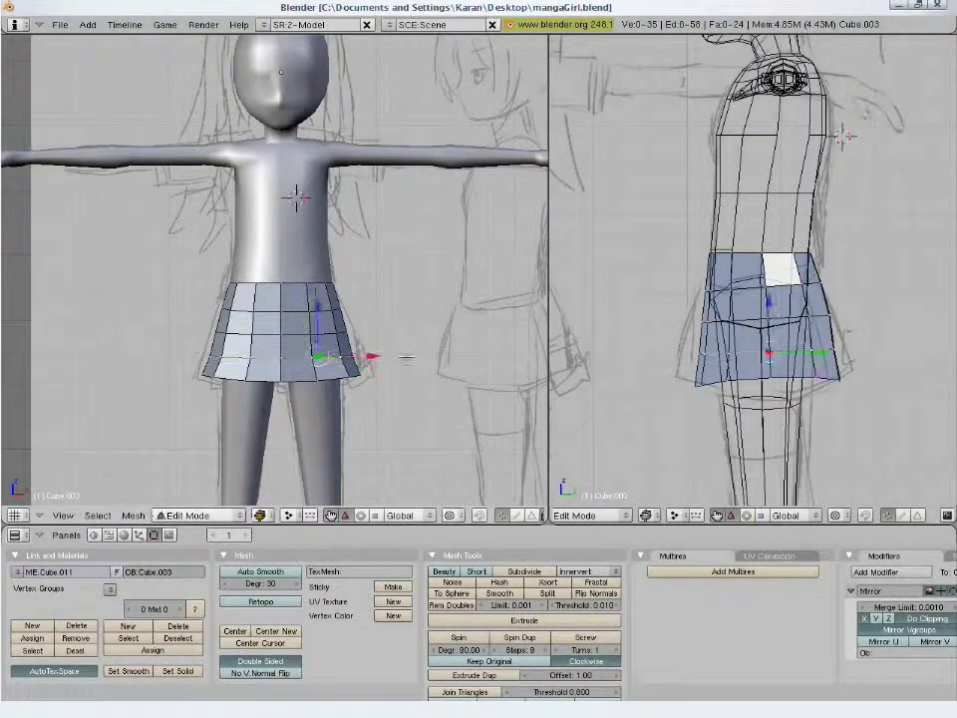
pyautogui.press('s')
pyautogui.press('x')
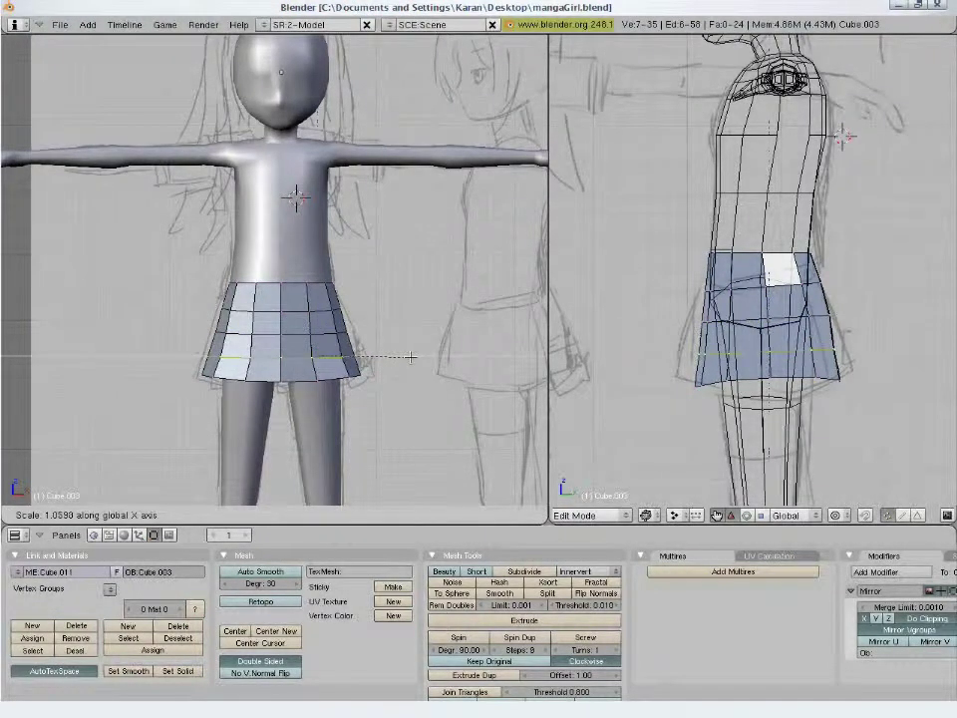
pyautogui.click(410, 356)
# - Extrude and scale a new band below the skirt, lower the hem, and return to Object Mode
pyautogui.press('z')
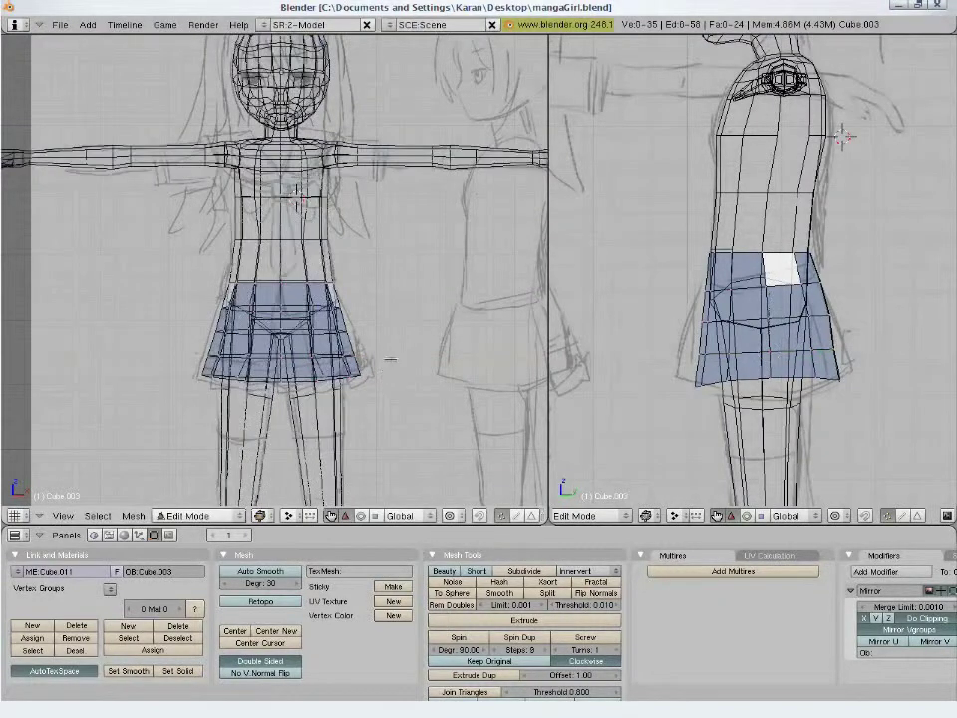
pyautogui.press('e')
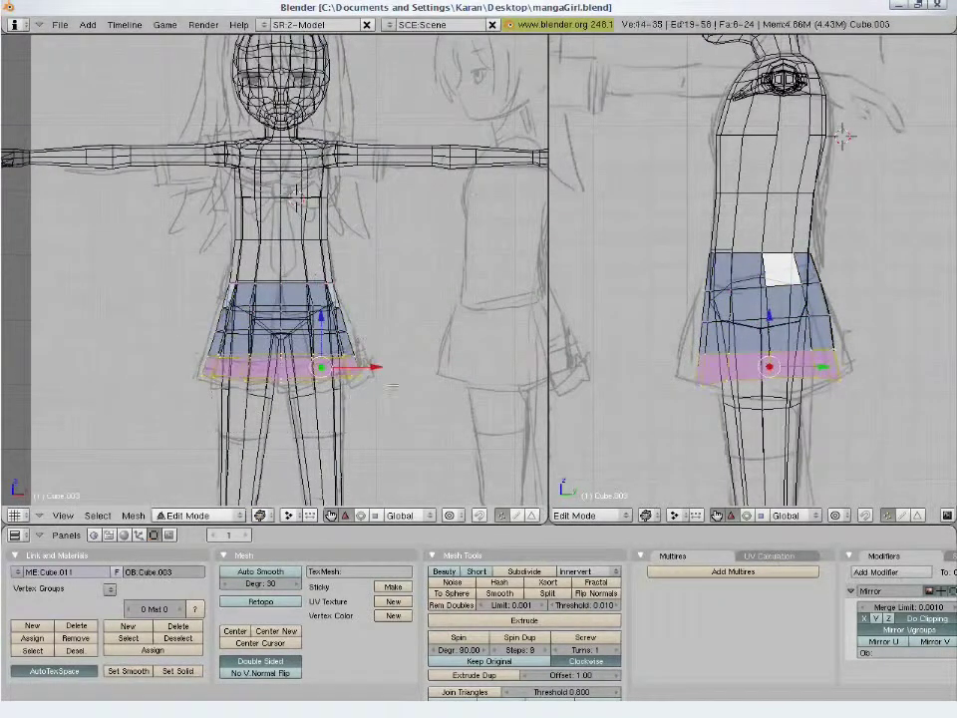
pyautogui.click(406, 385)
pyautogui.press('s')
pyautogui.click(413, 389)
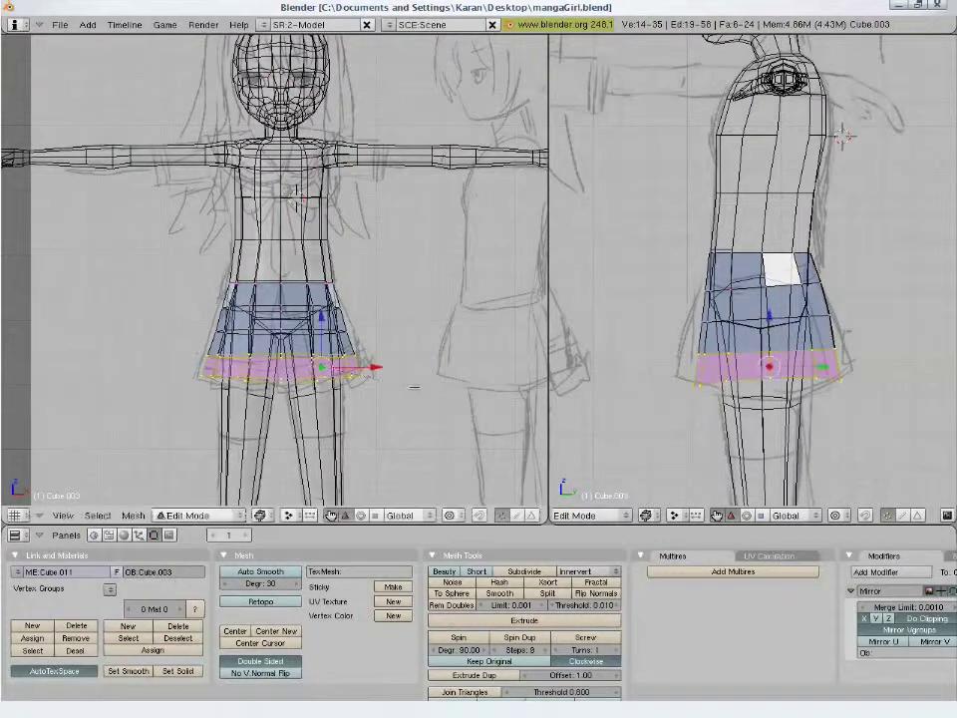
pyautogui.press('z')
pyautogui.press('z')
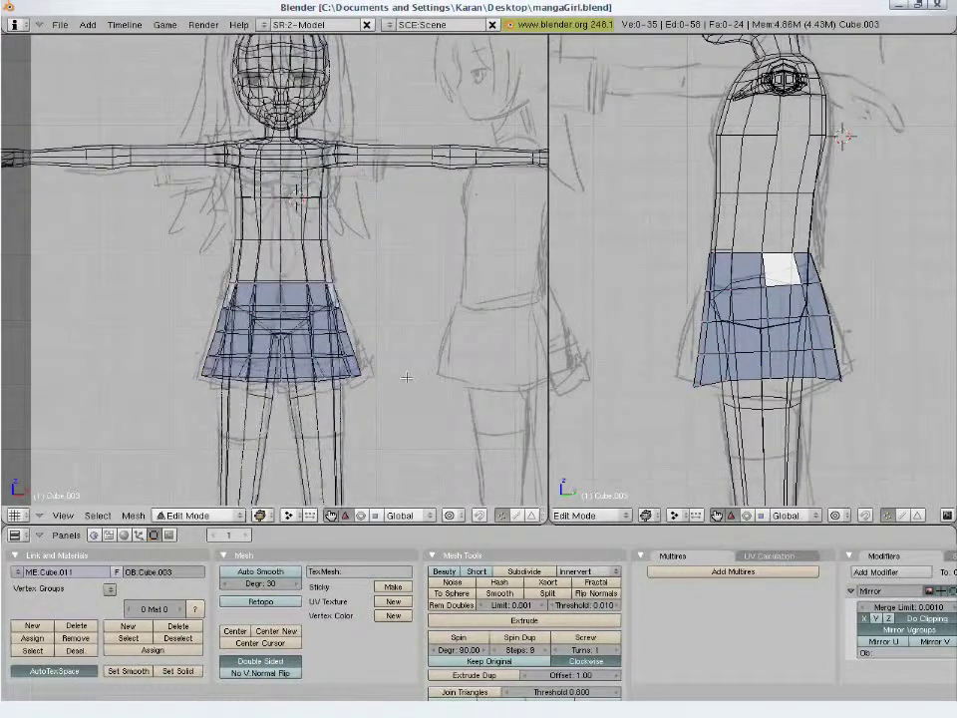
pyautogui.press('z')
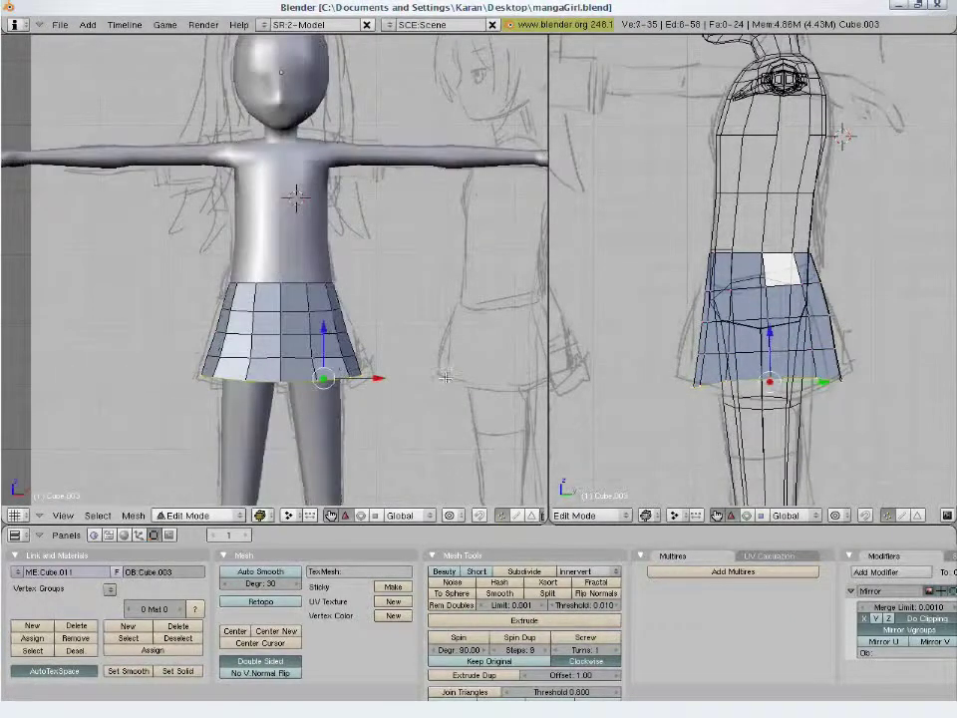
pyautogui.press('g')
pyautogui.click(408, 386)
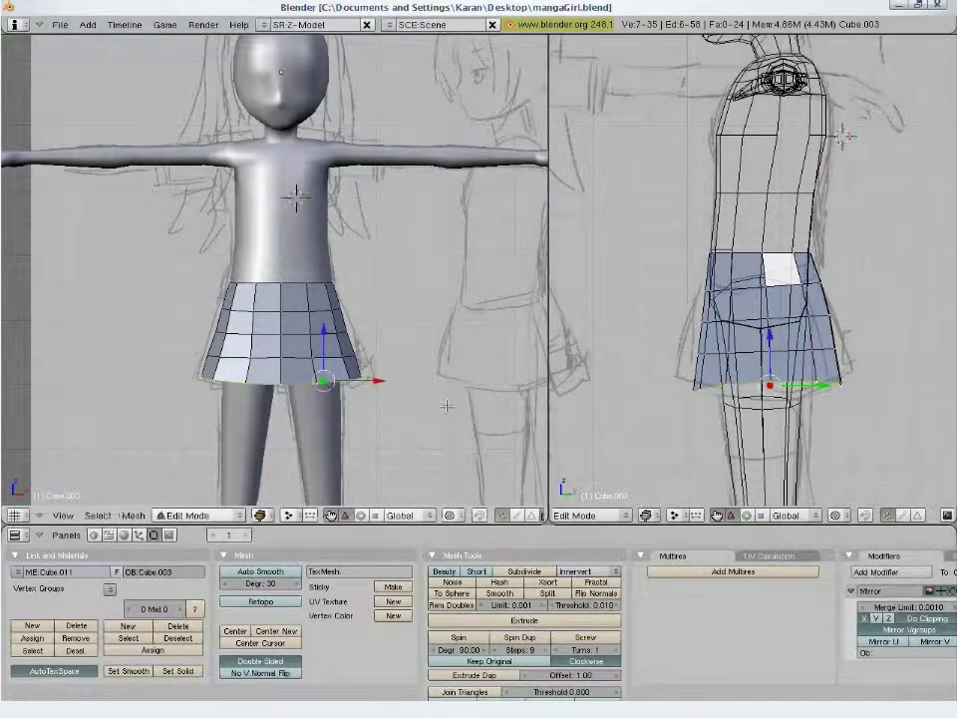
pyautogui.press('a')
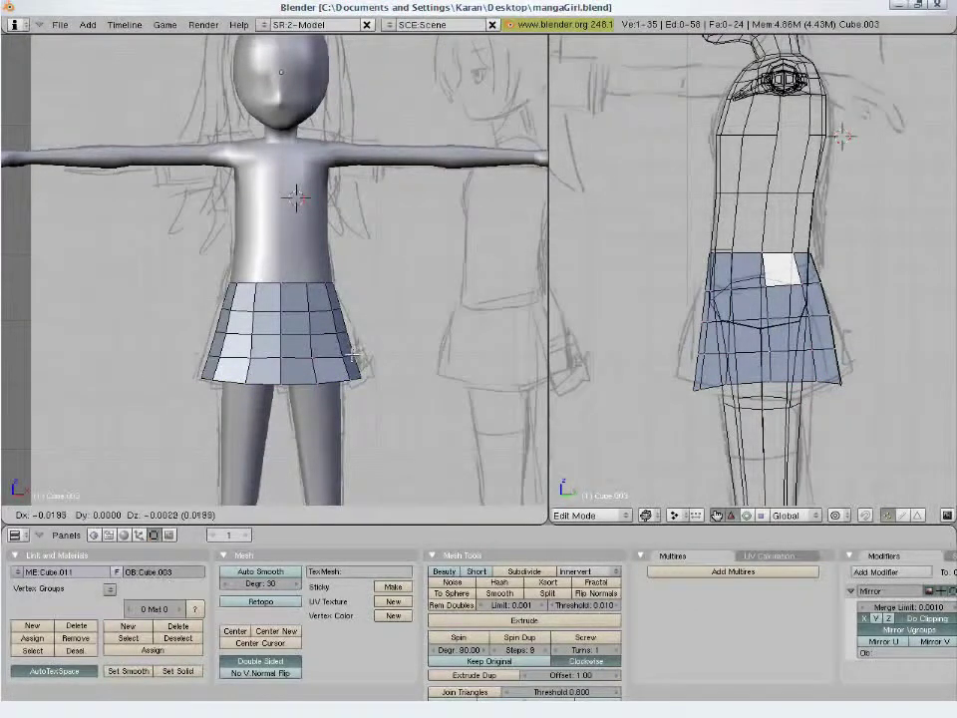
pyautogui.click(352, 355)
pyautogui.press('Tab')
# - Select the body mesh in Edit Mode and select its torso faces from waist to shoulders
pyautogui.press('z')
pyautogui.press('z')
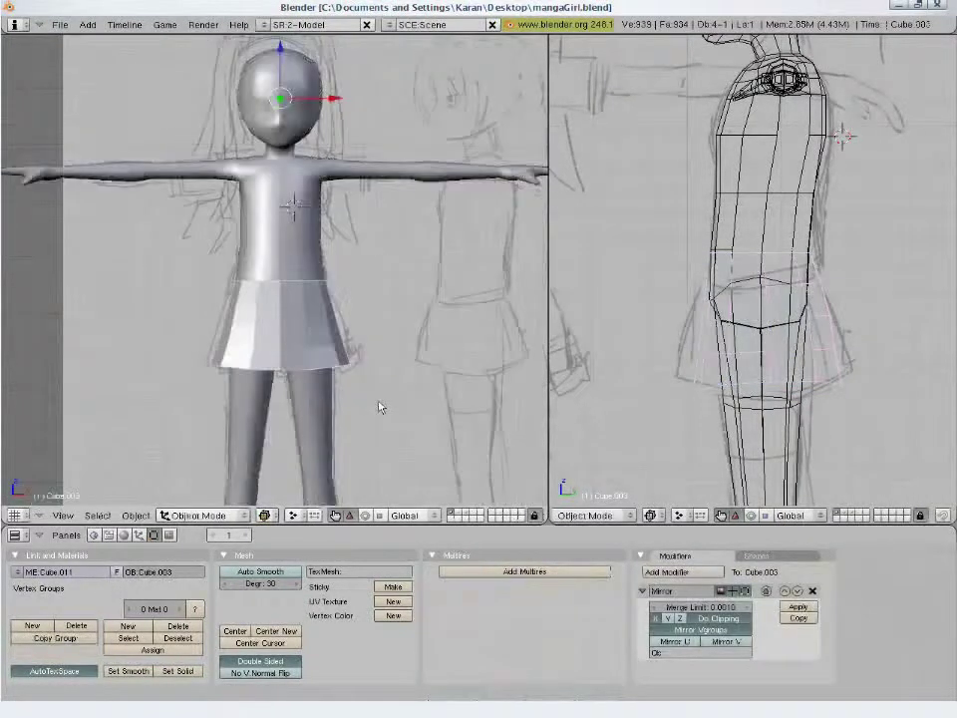
pyautogui.rightClick(320, 256)
pyautogui.press('Tab')
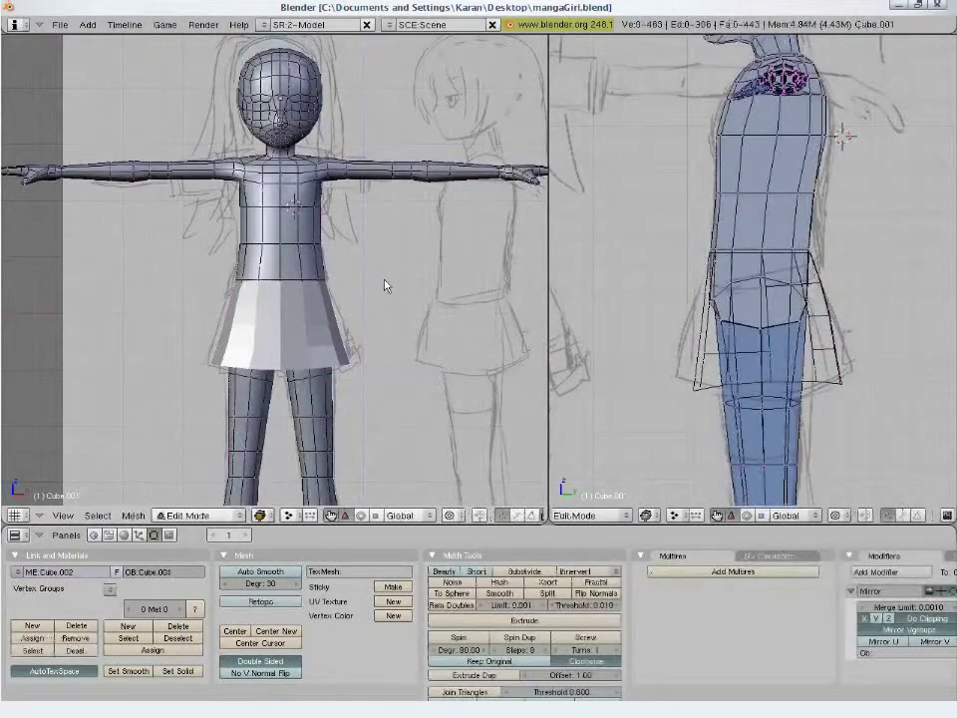
pyautogui.scroll(2, 385, 286)
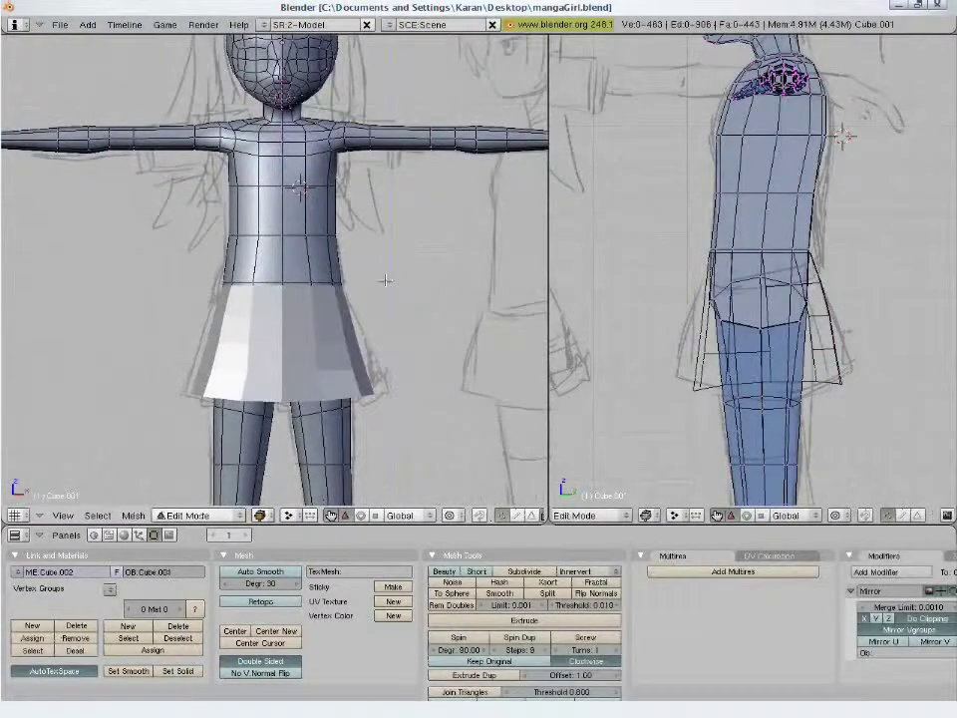
pyautogui.rightClick(339, 279)
pyautogui.press('z')
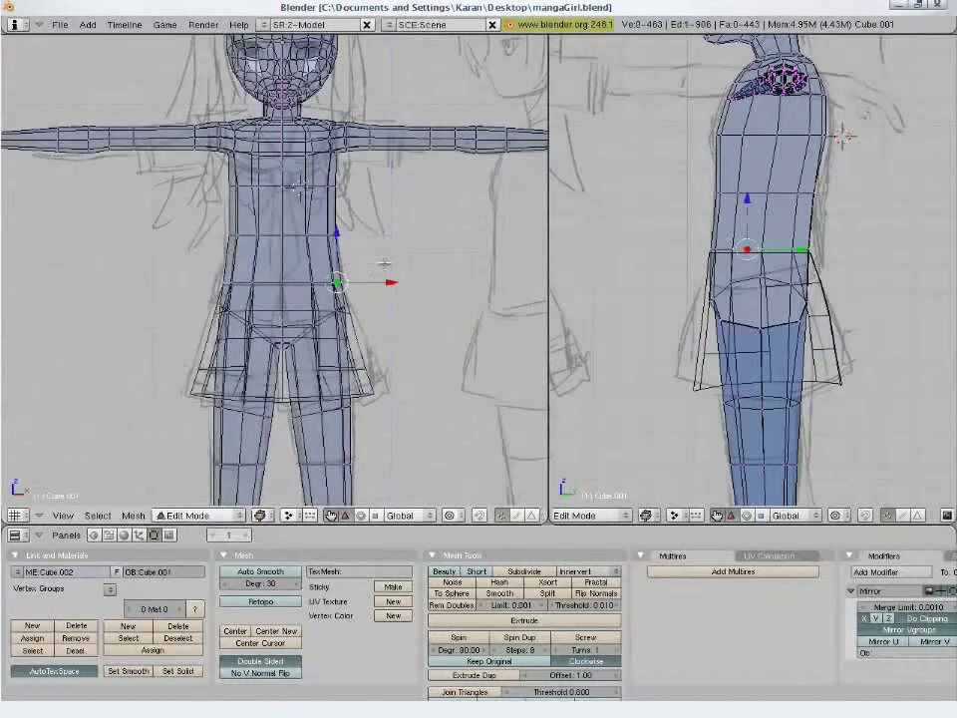
pyautogui.moveTo(369, 264); pyautogui.dragTo(289, 195)
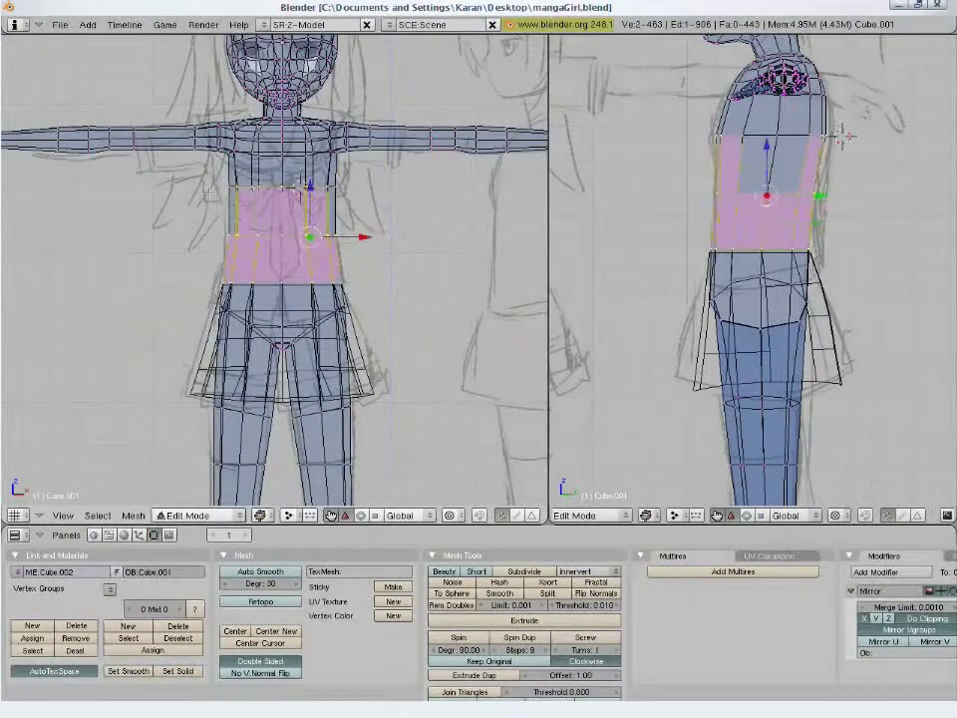
pyautogui.press('ctrl+KP_Add')
pyautogui.press('ctrl+KP_Add')
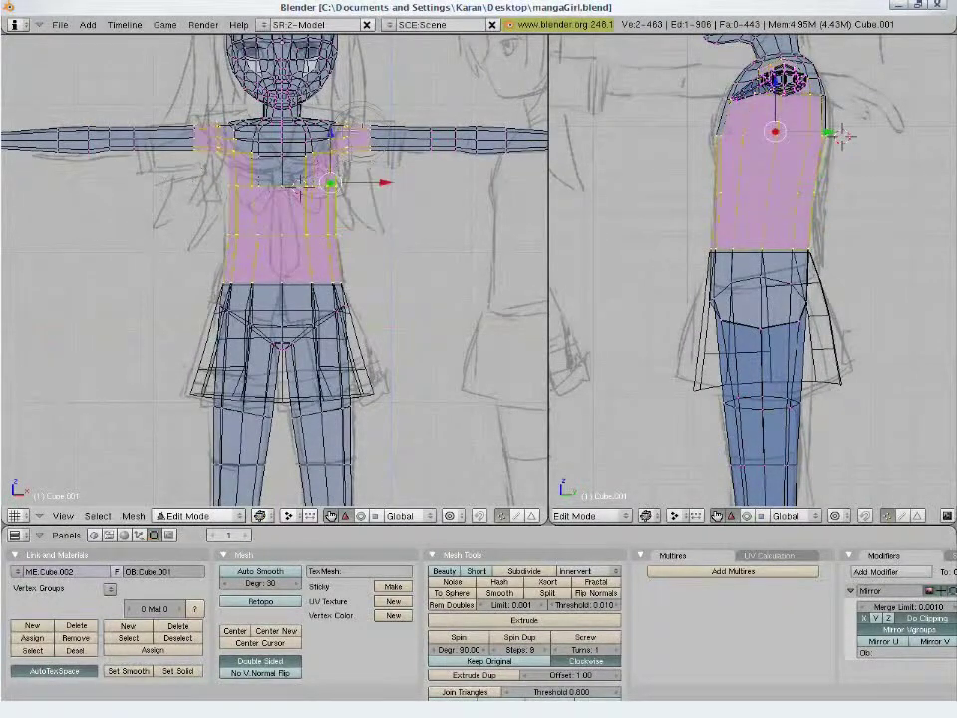
pyautogui.press('ctrl+KP_Add')
pyautogui.press('ctrl+KP_Add')
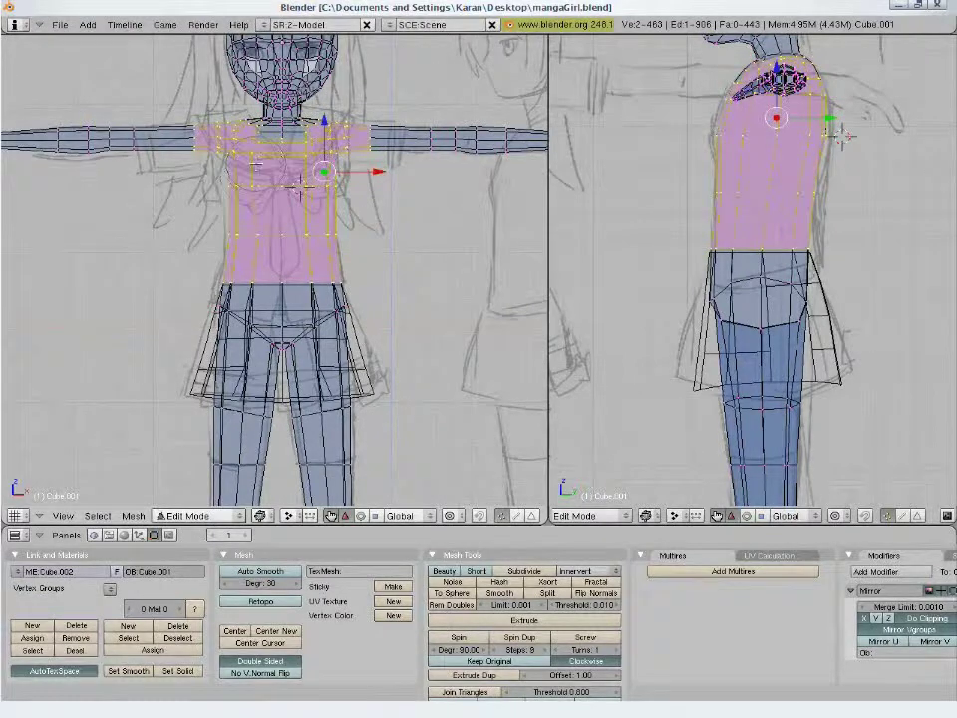
# - Inspect the torso selection from an angle, then slightly nudge the shoulder and neck vertices
pyautogui.press('z')
pyautogui.moveTo(289, 187)
pyautogui.mouseDown(button='middle')
pyautogui.moveTo(297, 277)
pyautogui.moveTo(356, 196)
pyautogui.moveTo(326, 253)
pyautogui.mouseUp(button='middle')
pyautogui.scroll(2, 356, 197)
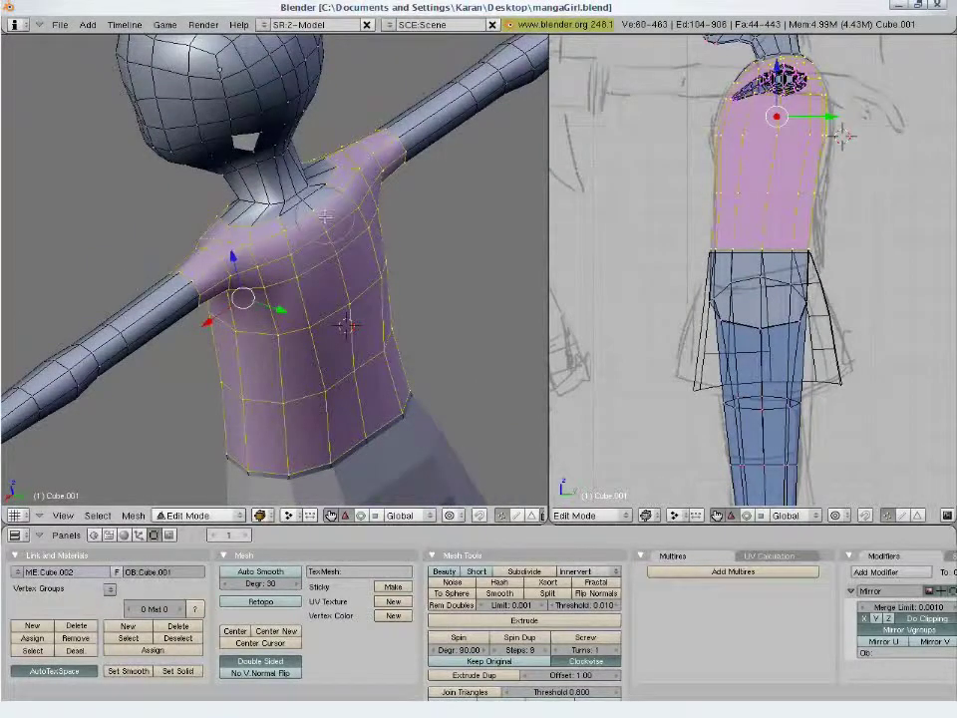
pyautogui.moveTo(375, 301)
pyautogui.mouseDown(button='middle')
pyautogui.moveTo(389, 268)
pyautogui.moveTo(338, 361)
pyautogui.mouseUp(button='middle')
pyautogui.press('KP_1')
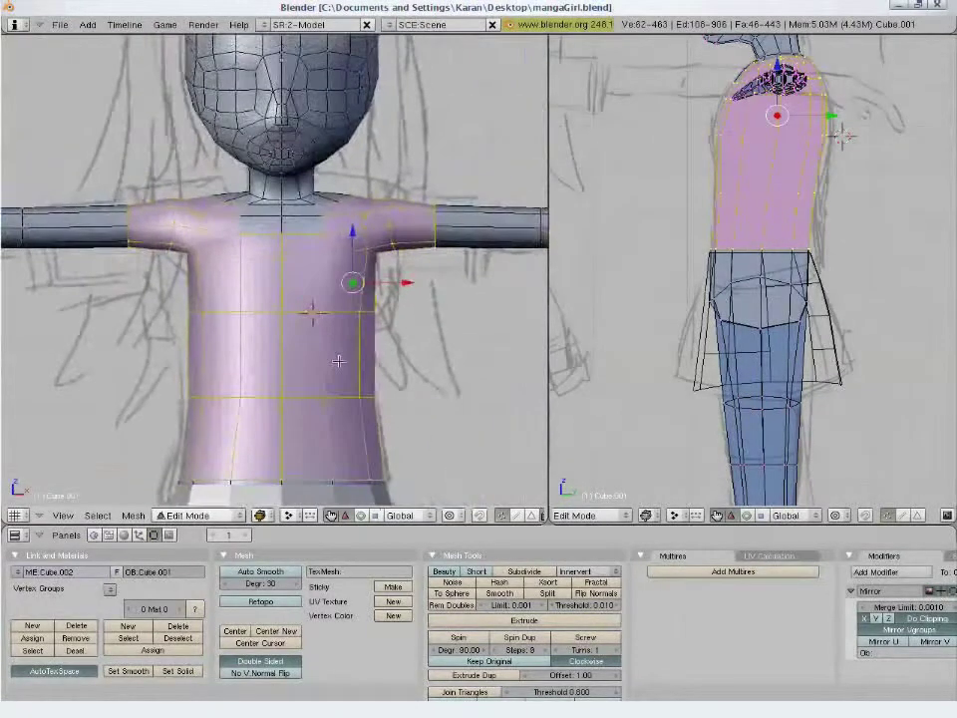
pyautogui.press('g')
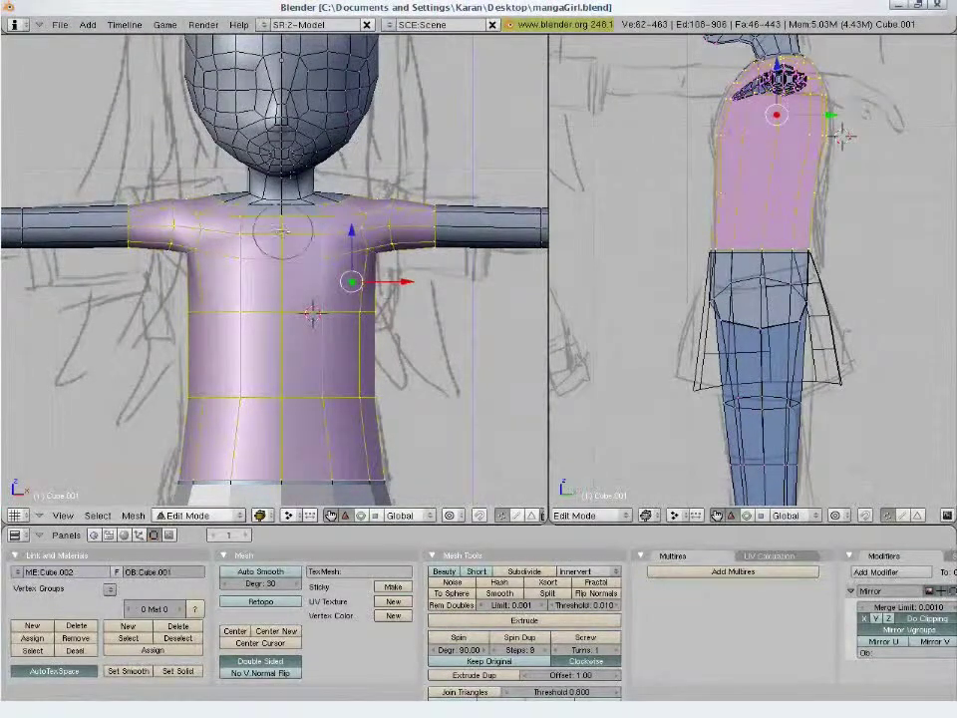
pyautogui.click(342, 295)
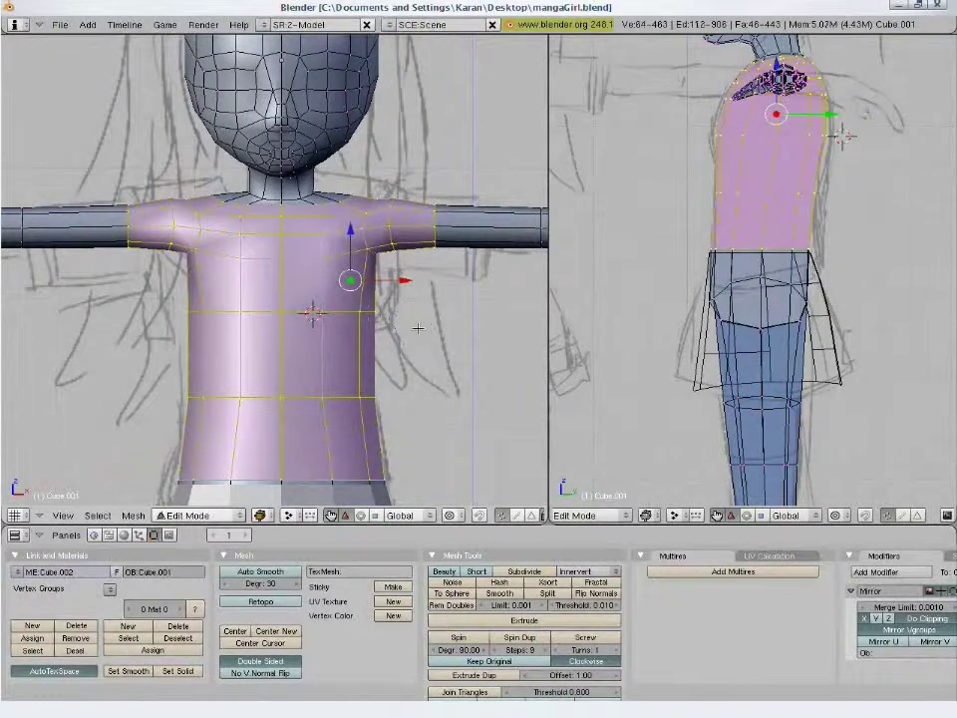
pyautogui.scroll(-2, 417, 328)
pyautogui.press('g')
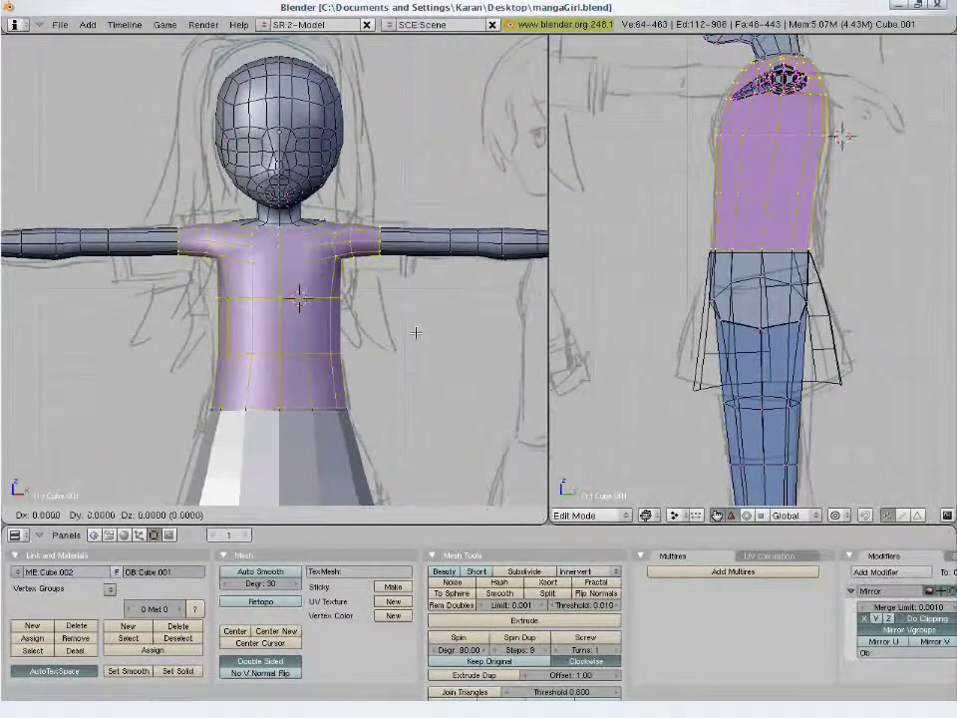
pyautogui.press('Escape')
# - Separate the selected torso faces into the new object Cube.004 and select it
pyautogui.press('p')
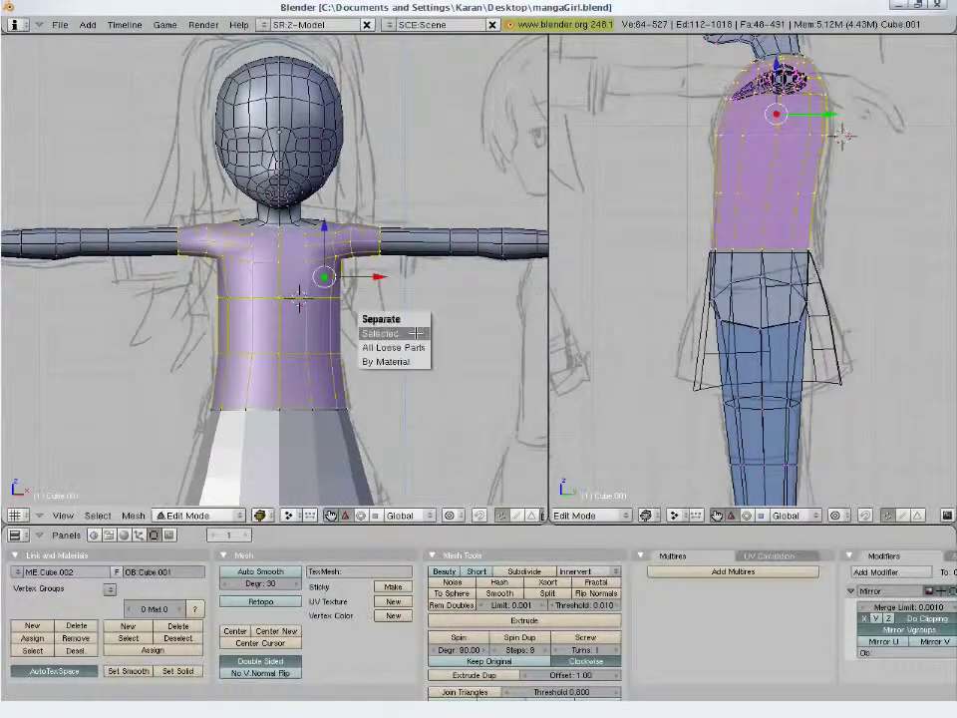
pyautogui.click(415, 332)
pyautogui.press('Tab')
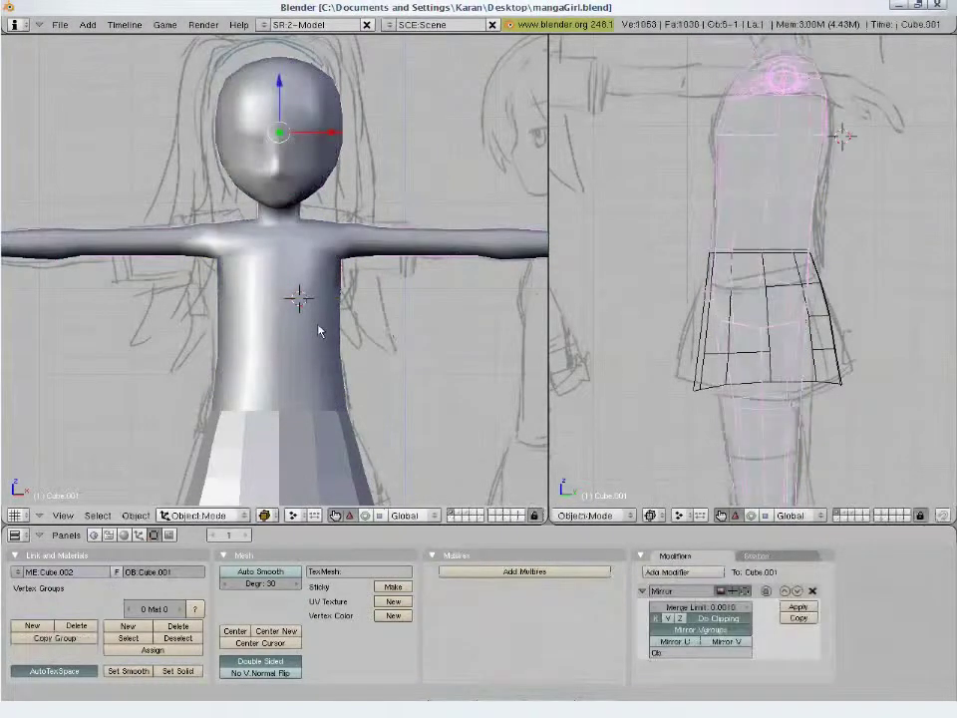
pyautogui.rightClick(368, 344)
pyautogui.press('g')
pyautogui.click(375, 348)
# - In Cube.004's Edit Mode, select the shoulder vertices, nudge them, and grow the selection
pyautogui.press('Tab')
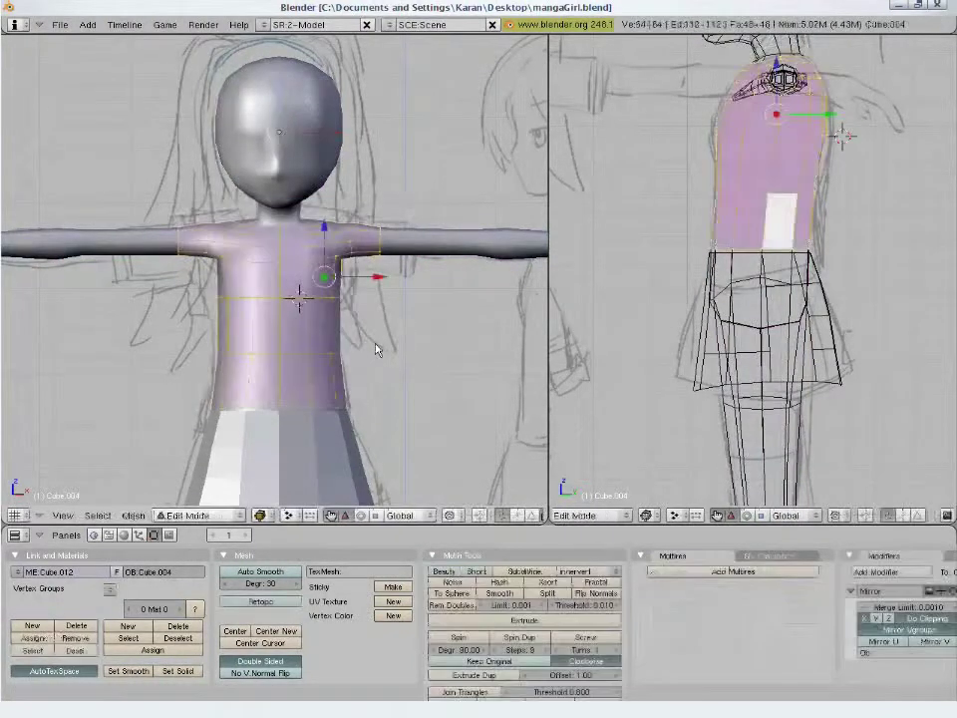
pyautogui.press('z')
pyautogui.press('a')
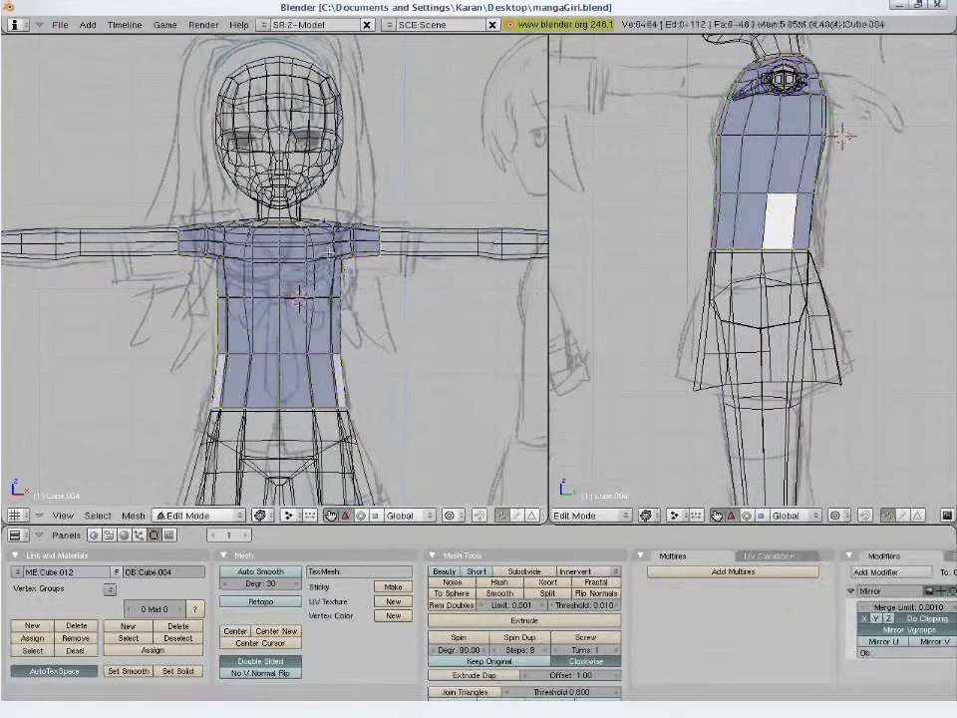
pyautogui.keyDown('alt'); pyautogui.rightClick(329, 251); pyautogui.keyUp('alt')
pyautogui.press('g')
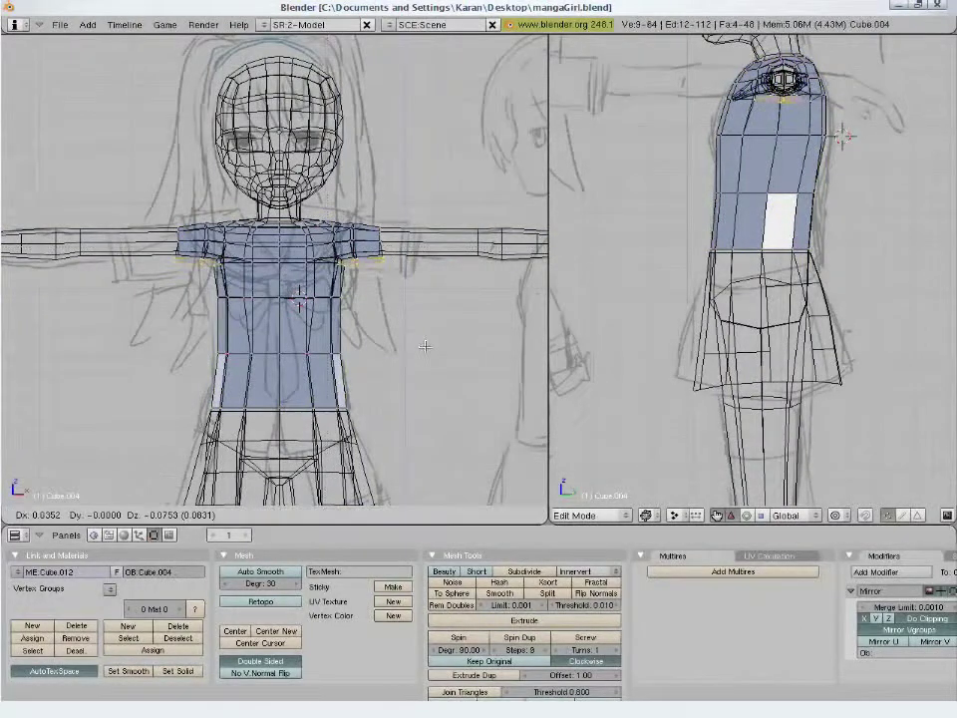
pyautogui.click(442, 347)
pyautogui.press('ctrl+KP_Add')
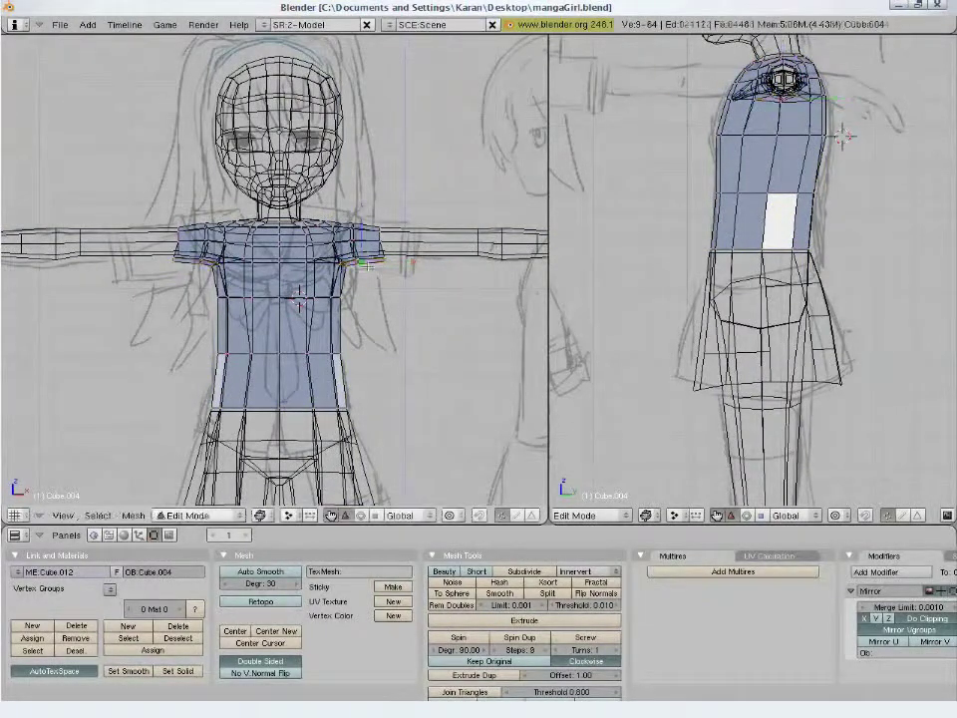
# - Select the shoulder edge loops and scale them to prepare the sleeves
pyautogui.press('g')
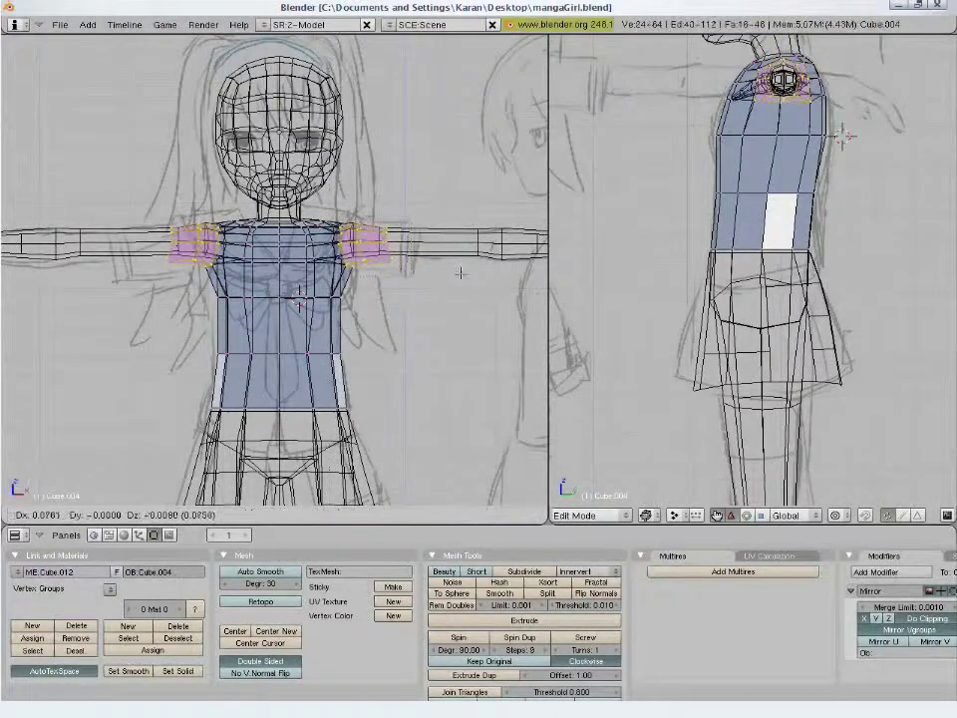
pyautogui.press('Escape')
pyautogui.press('r')
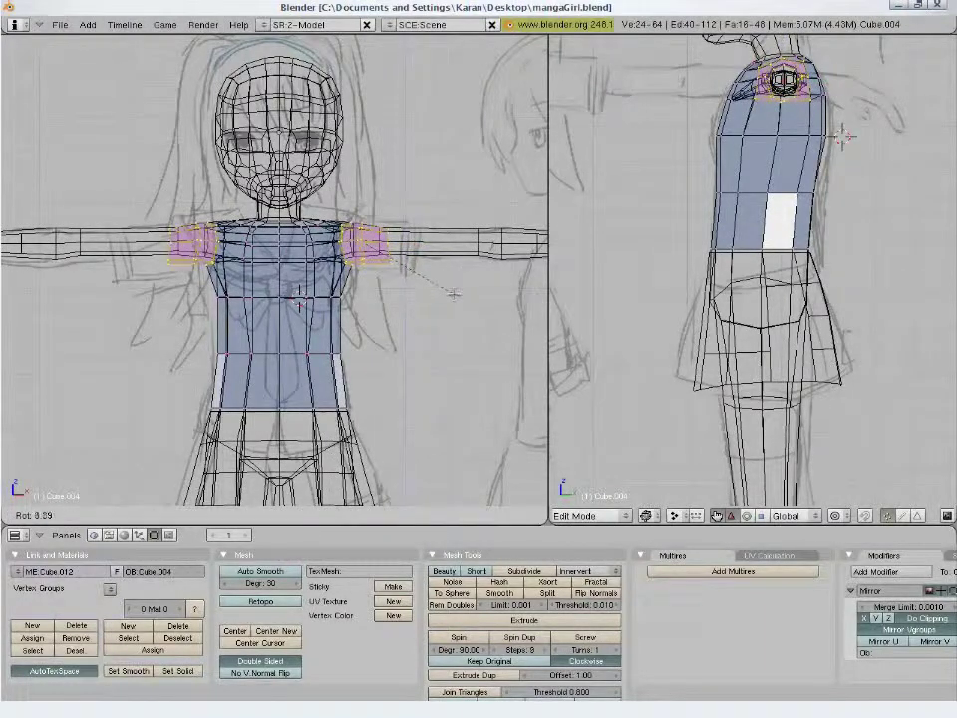
pyautogui.press('Escape')
pyautogui.press('a')
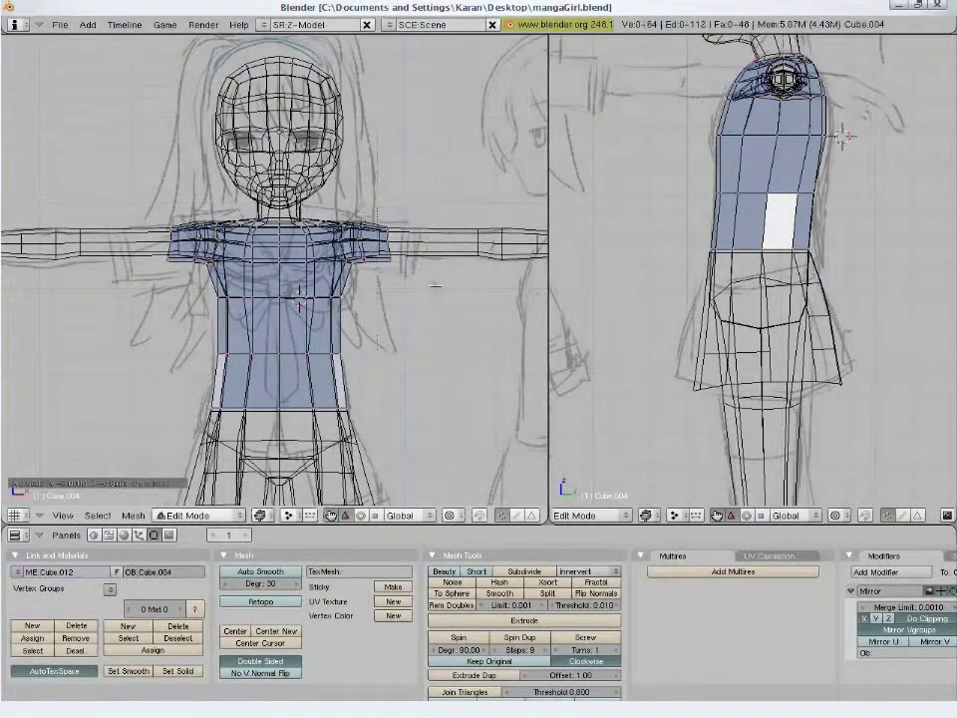
pyautogui.keyDown('alt'); pyautogui.rightClick(421, 282); pyautogui.keyUp('alt')
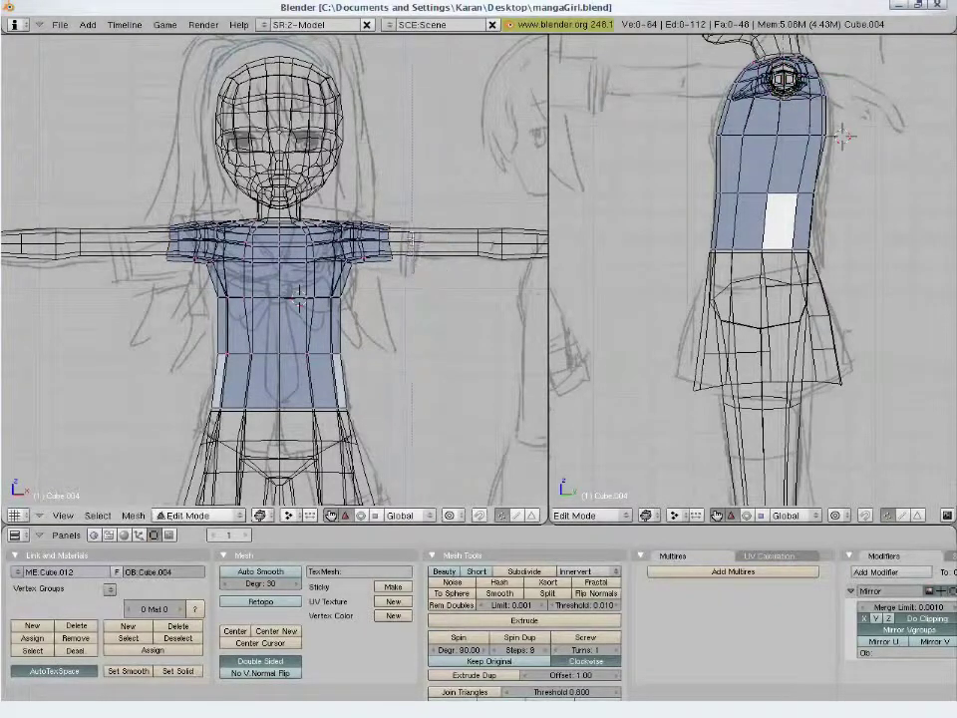
pyautogui.press('g')
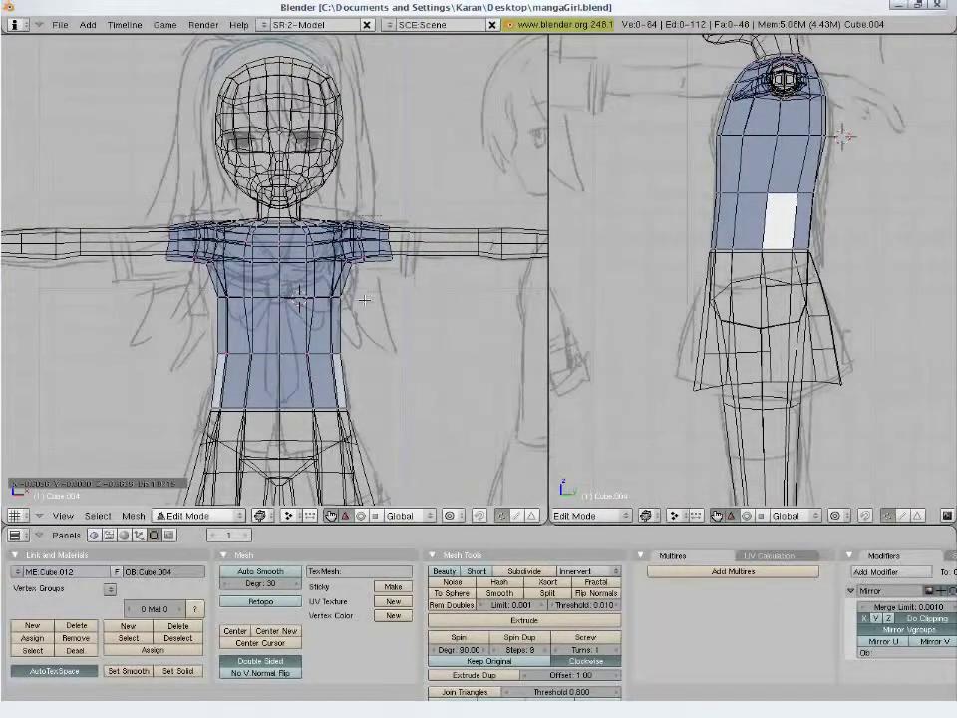
pyautogui.press('s')
pyautogui.click(395, 331)
# - Extrude the shoulder loops outward into short sleeves, then reposition the whole shirt
pyautogui.press('g')
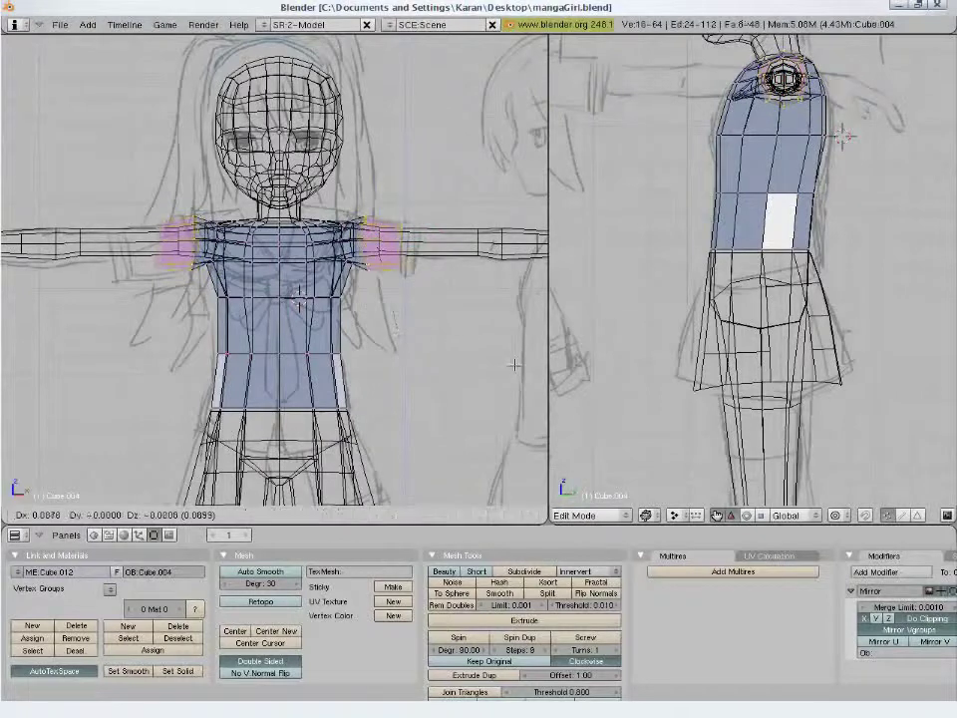
pyautogui.click(508, 366)
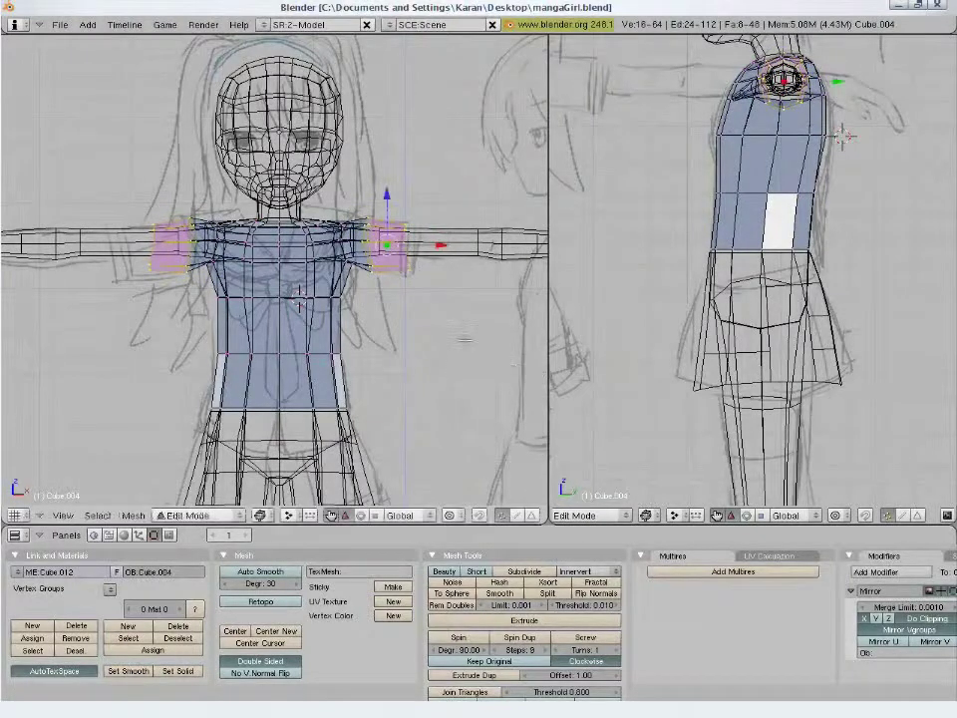
pyautogui.press('s')
pyautogui.press('Escape')
pyautogui.press('z')
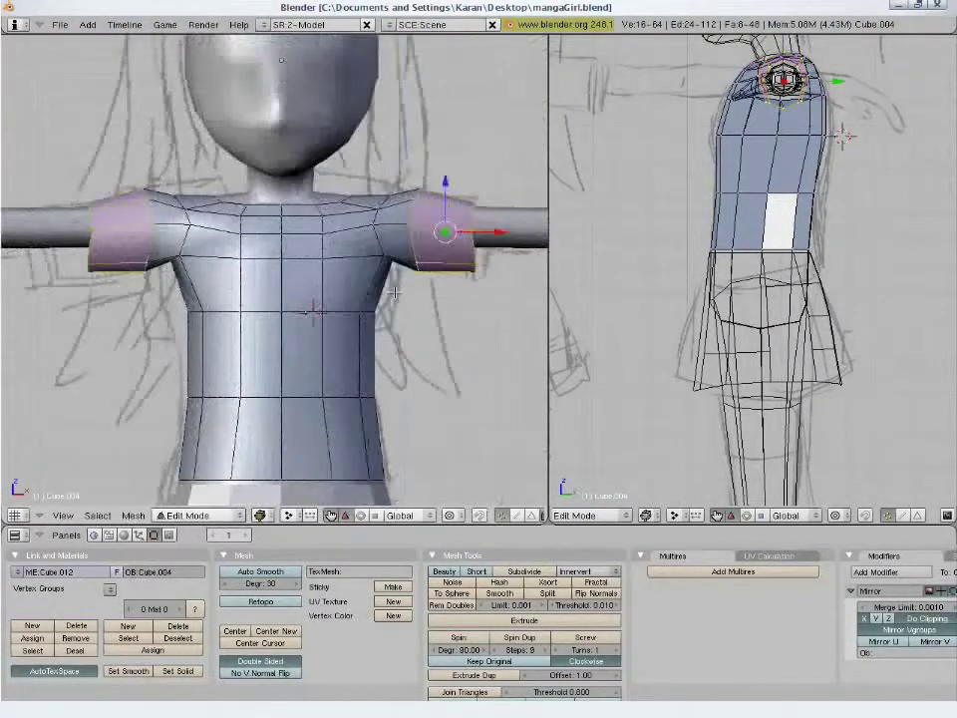
pyautogui.press('z')
pyautogui.press('a')
pyautogui.press('g')
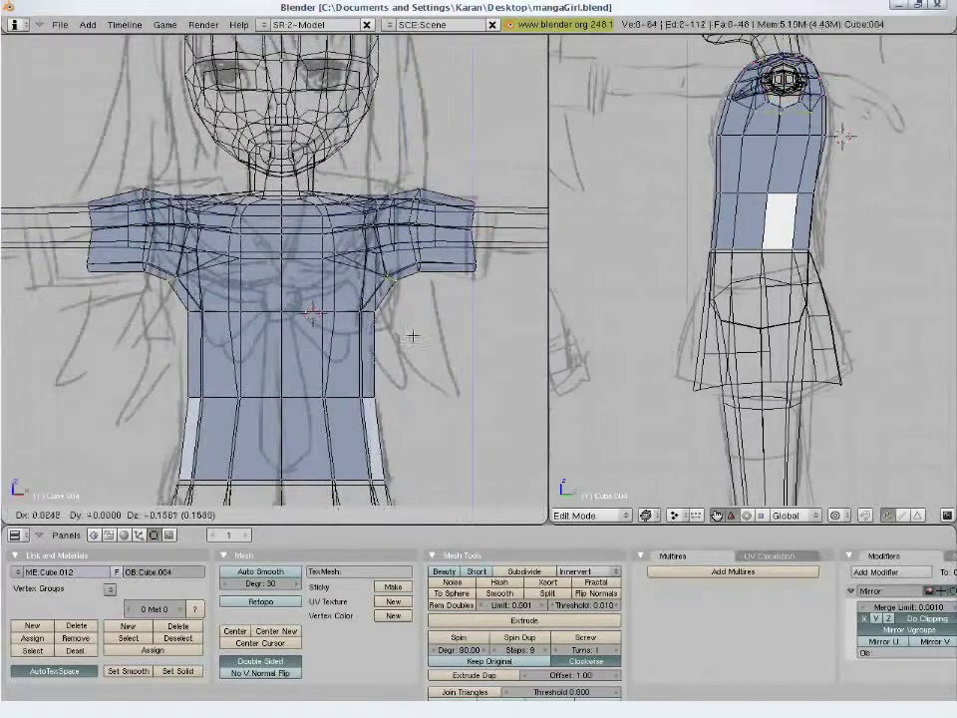
pyautogui.click(399, 275)
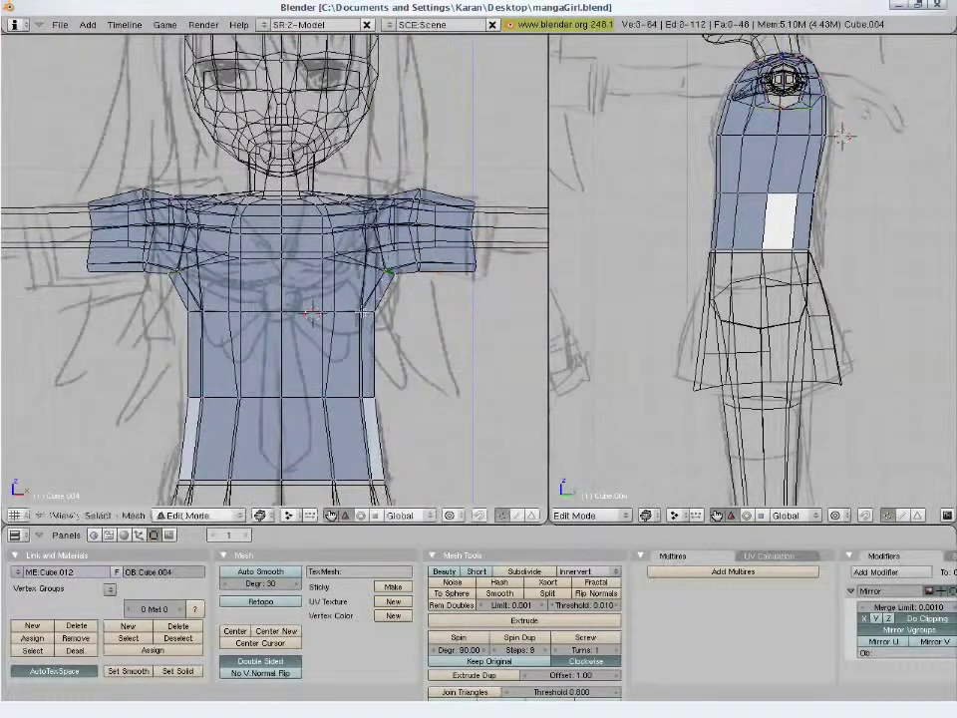
# - Select a horizontal loop across the chest and scale it slightly
pyautogui.press('z')
pyautogui.press('a')
pyautogui.keyDown('alt'); pyautogui.rightClick(354, 312); pyautogui.keyUp('alt')
pyautogui.press('s')
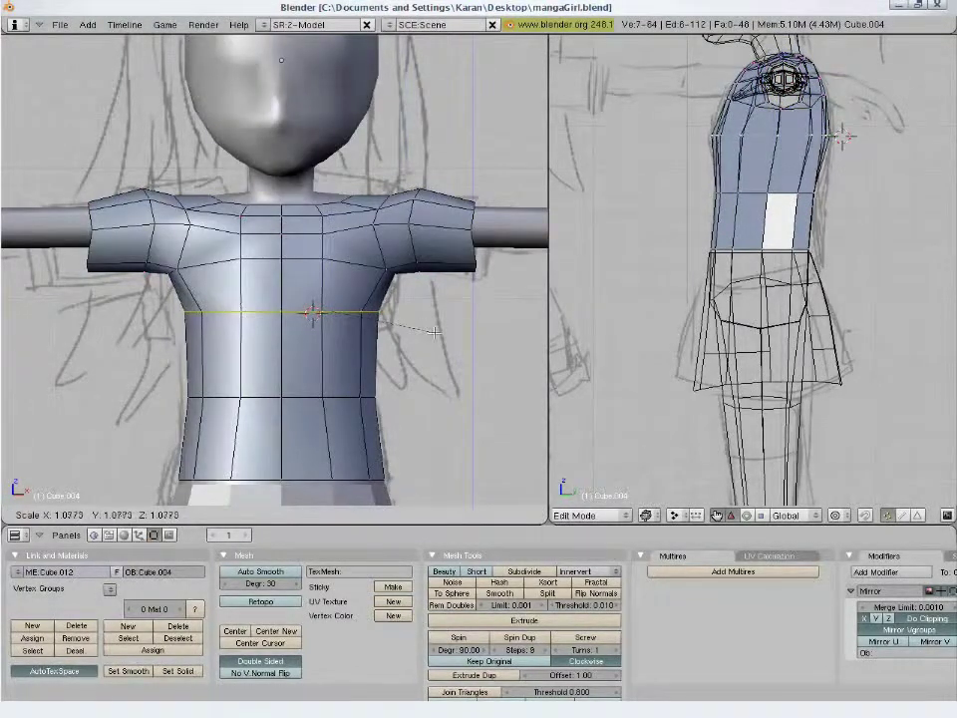
pyautogui.click(441, 336)
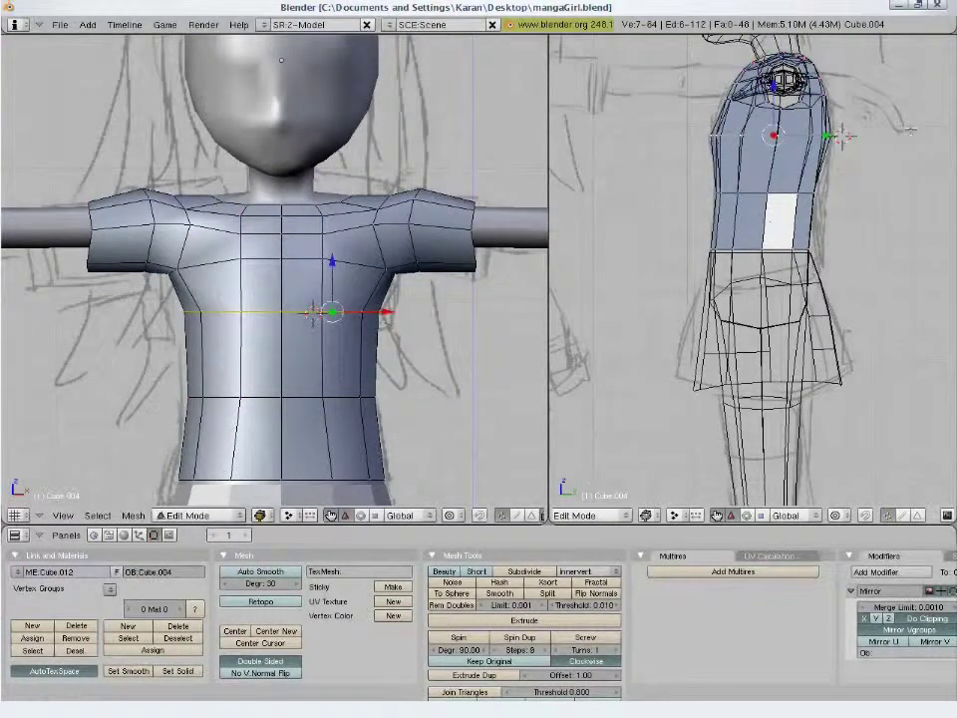
pyautogui.press('s')
pyautogui.hotkey('shift', 'z')
pyautogui.press('Escape')
pyautogui.press('a')
# - Widen the shirt's waist loop slightly and lower it to the skirt's top edge
pyautogui.press('z')
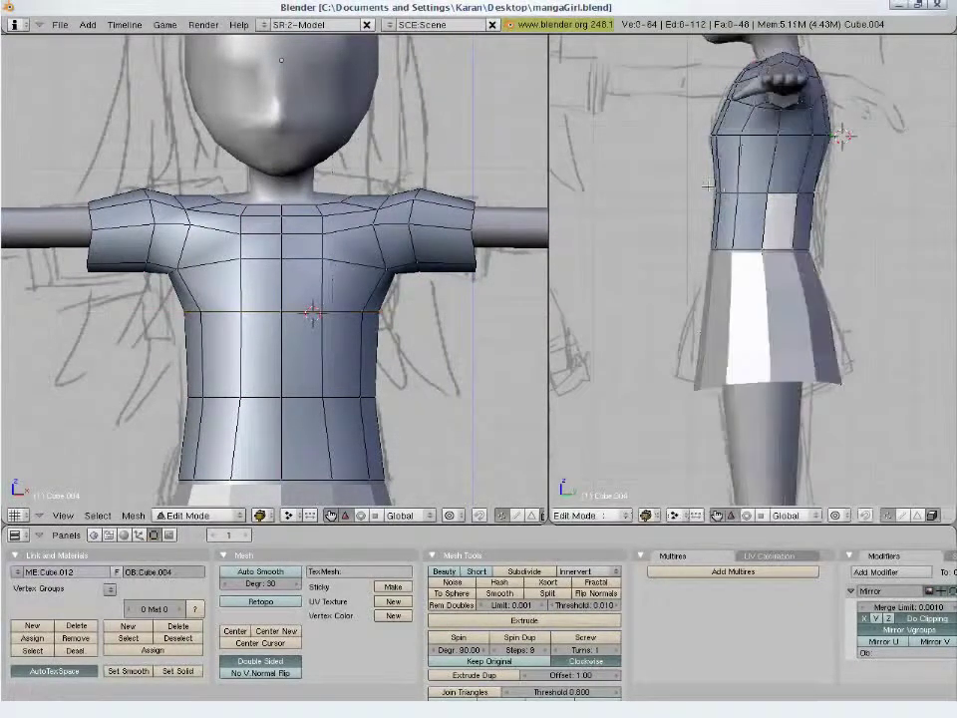
pyautogui.press('z')
pyautogui.press('a')
pyautogui.press('a')
pyautogui.keyDown('alt'); pyautogui.rightClick(807, 195); pyautogui.keyUp('alt')
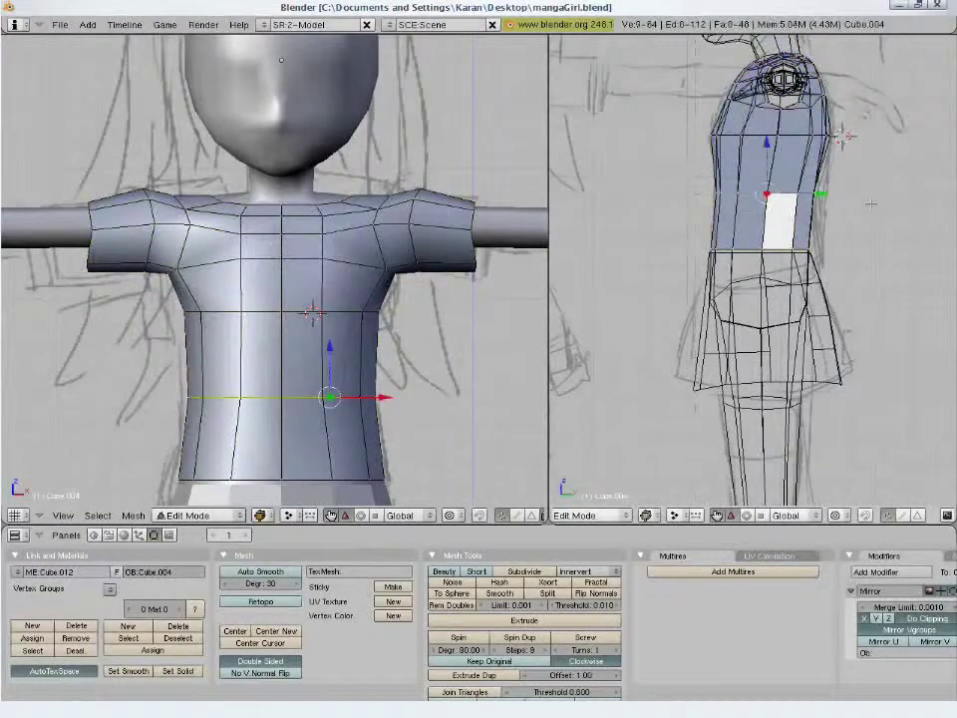
pyautogui.press('s')
pyautogui.press('z')
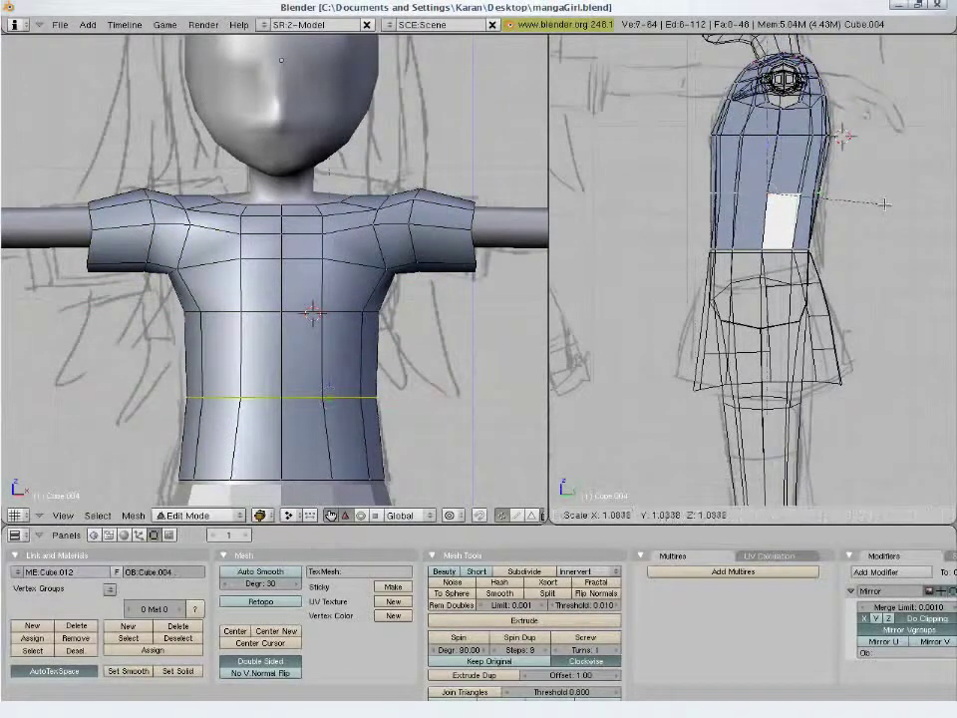
pyautogui.press('g')
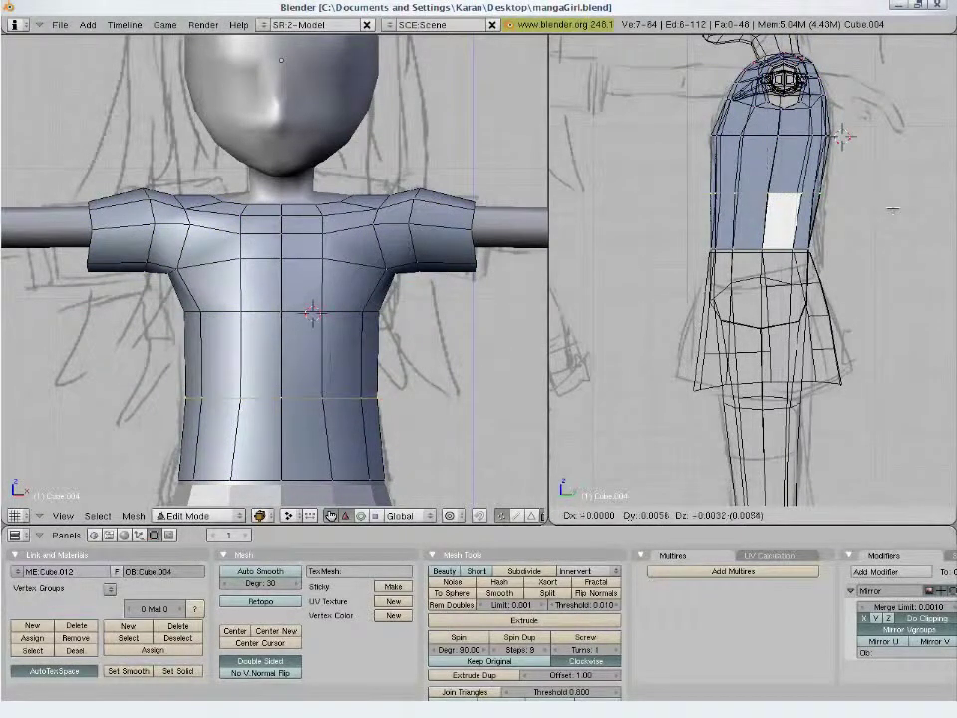
pyautogui.press('Escape')
pyautogui.press('s')
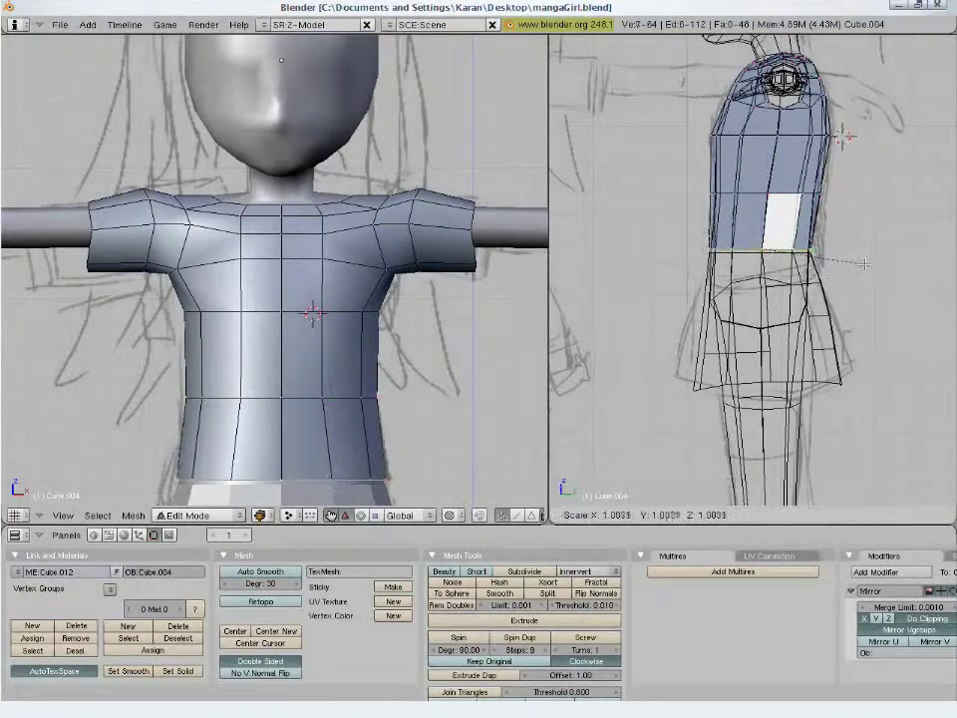
pyautogui.press('g')
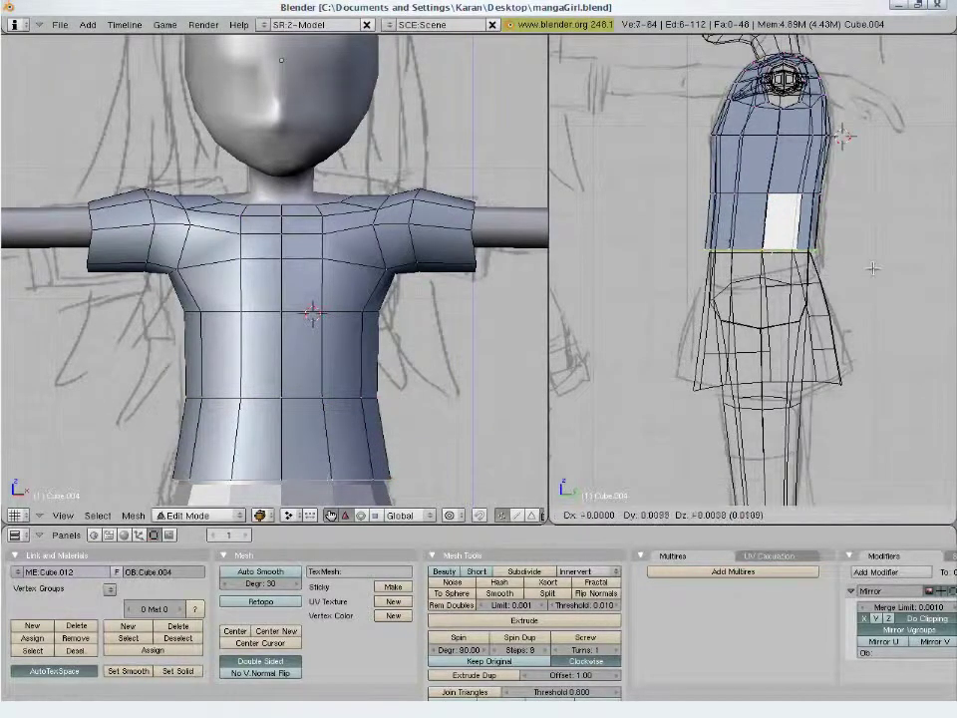
pyautogui.click(873, 267)
pyautogui.scroll(-3, 402, 295)
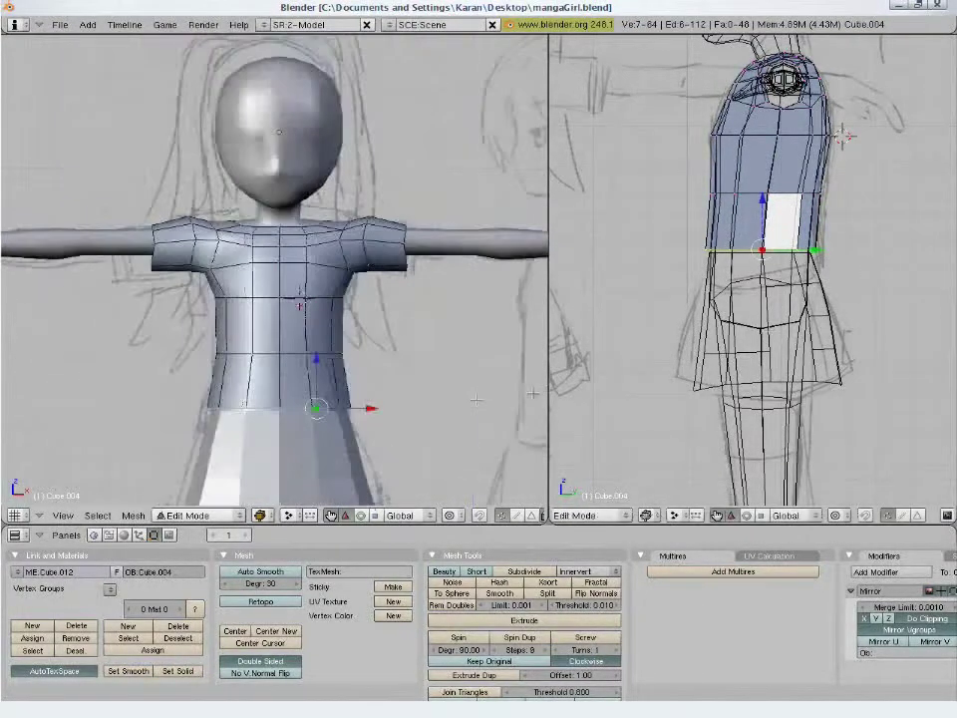
pyautogui.press('z')
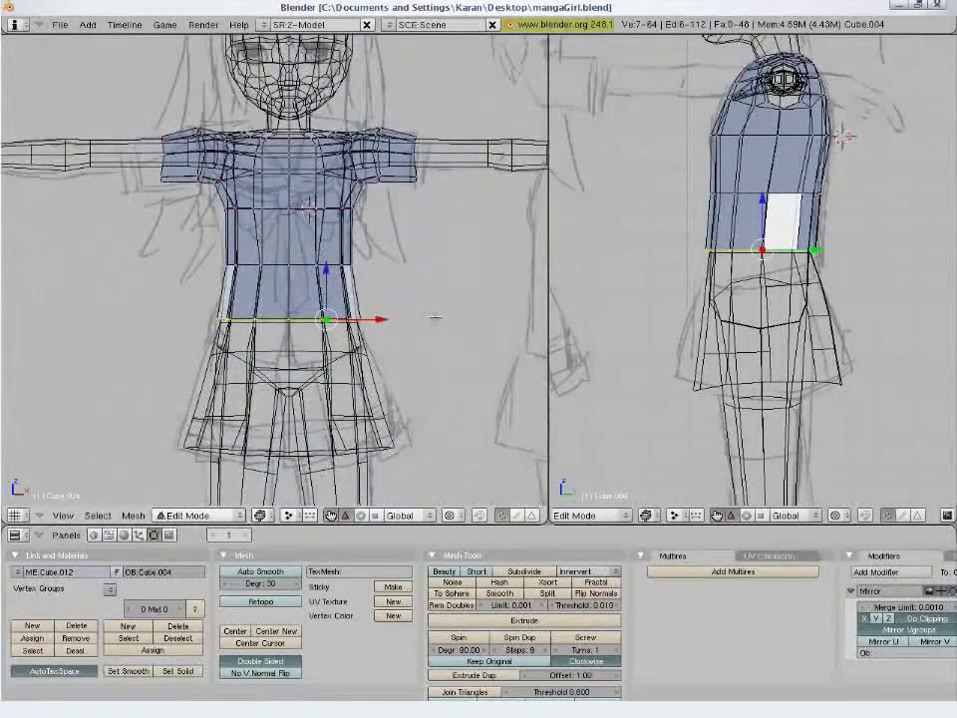
# - Extrude the shirt's bottom edge loop down to the top of the skirt and resize it
pyautogui.press('z')
pyautogui.press('e')
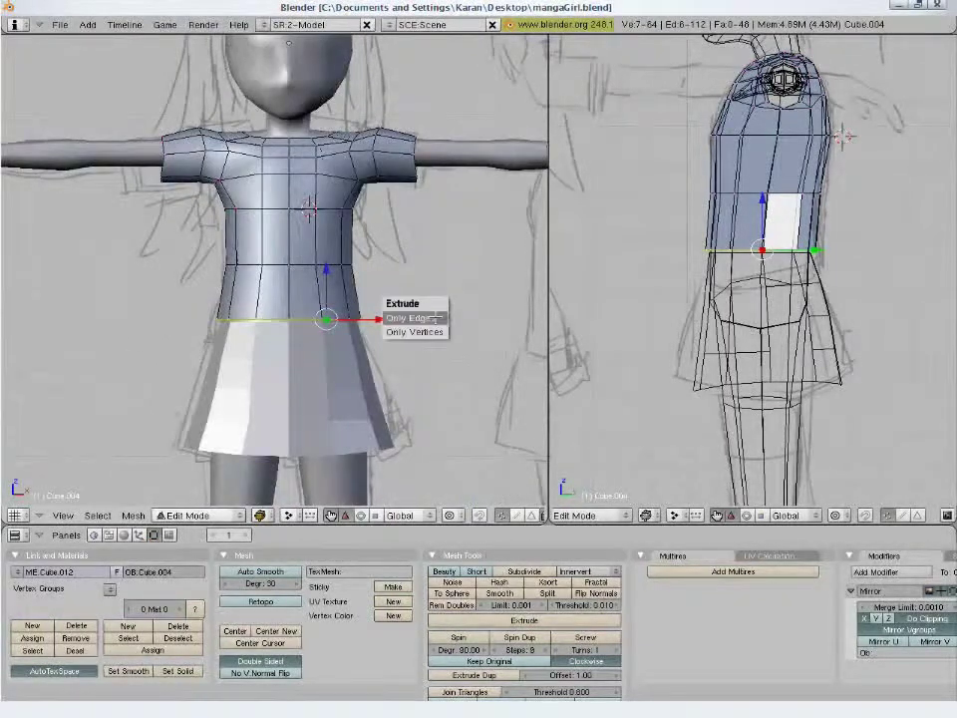
pyautogui.click(434, 316)
pyautogui.click(440, 347)
pyautogui.press('s')
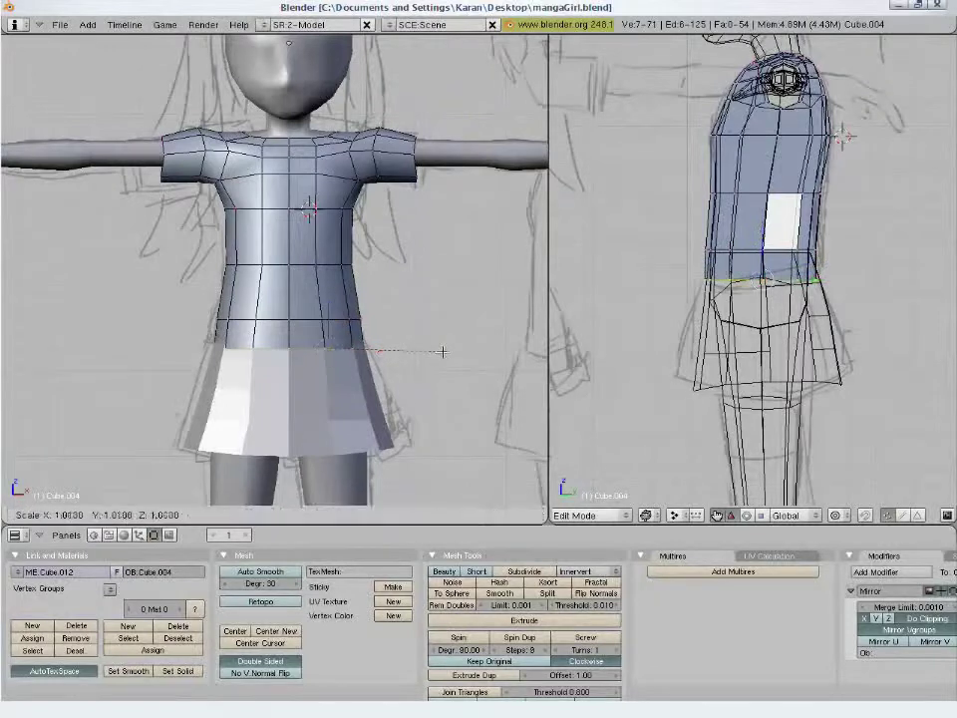
pyautogui.press('g')
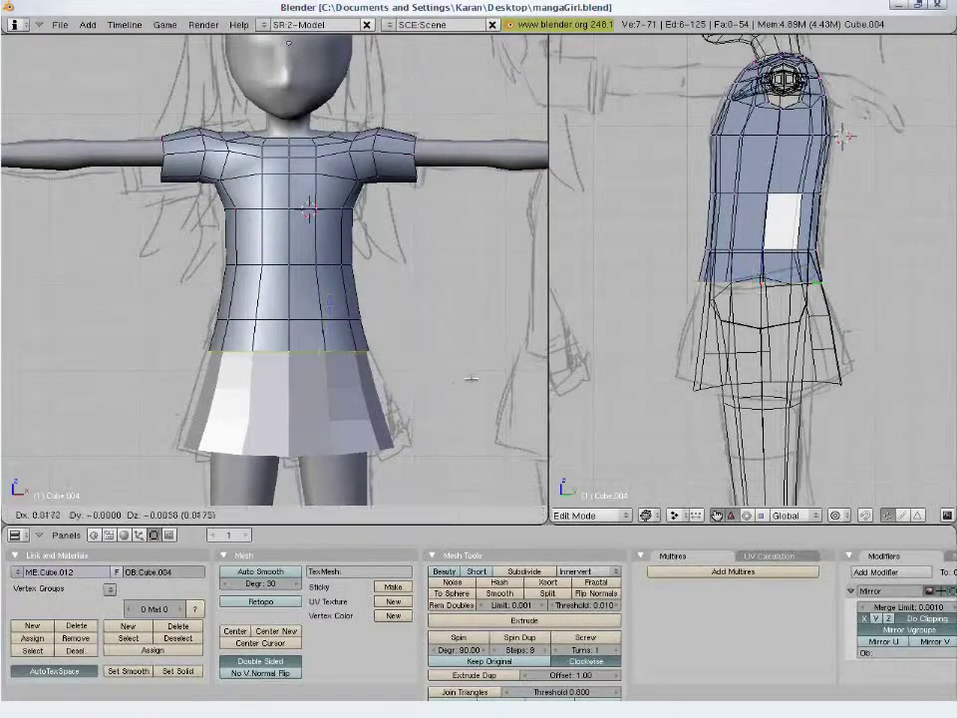
pyautogui.click(487, 396)
# - Tilt the new loop slightly and raise it a little, checking in wireframe
pyautogui.press('z')
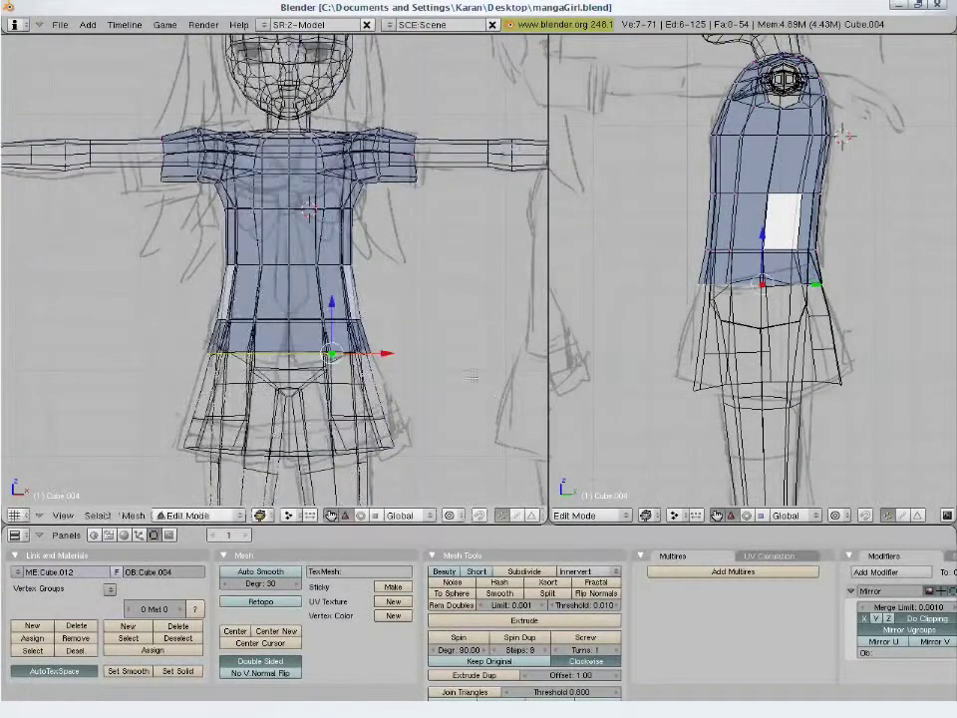
pyautogui.press('r')
pyautogui.press('Escape')
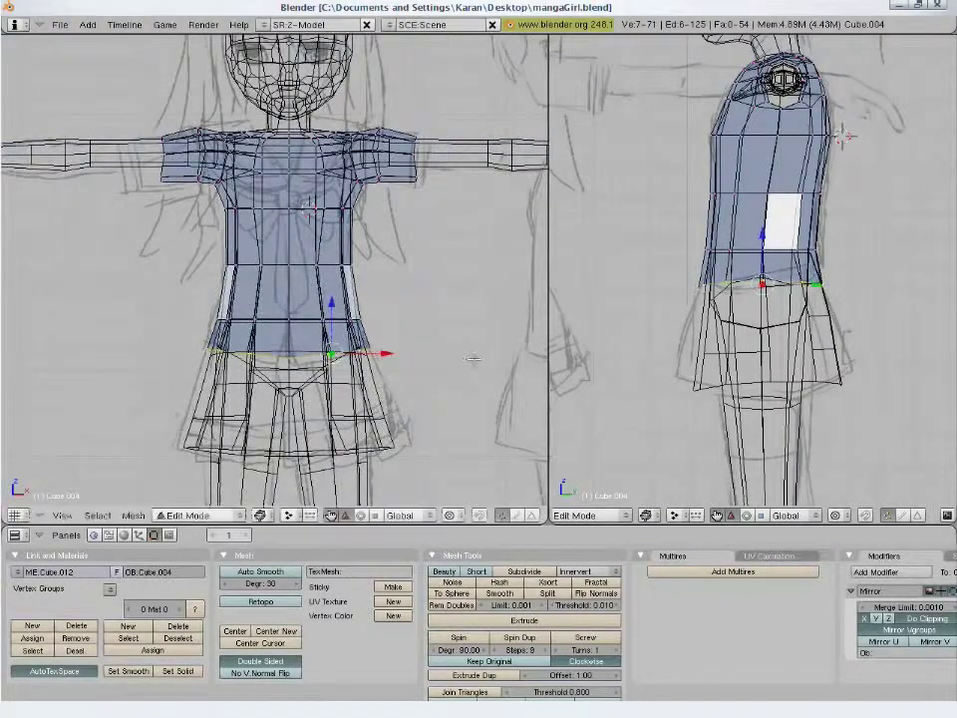
pyautogui.press('g')
pyautogui.press('Escape')
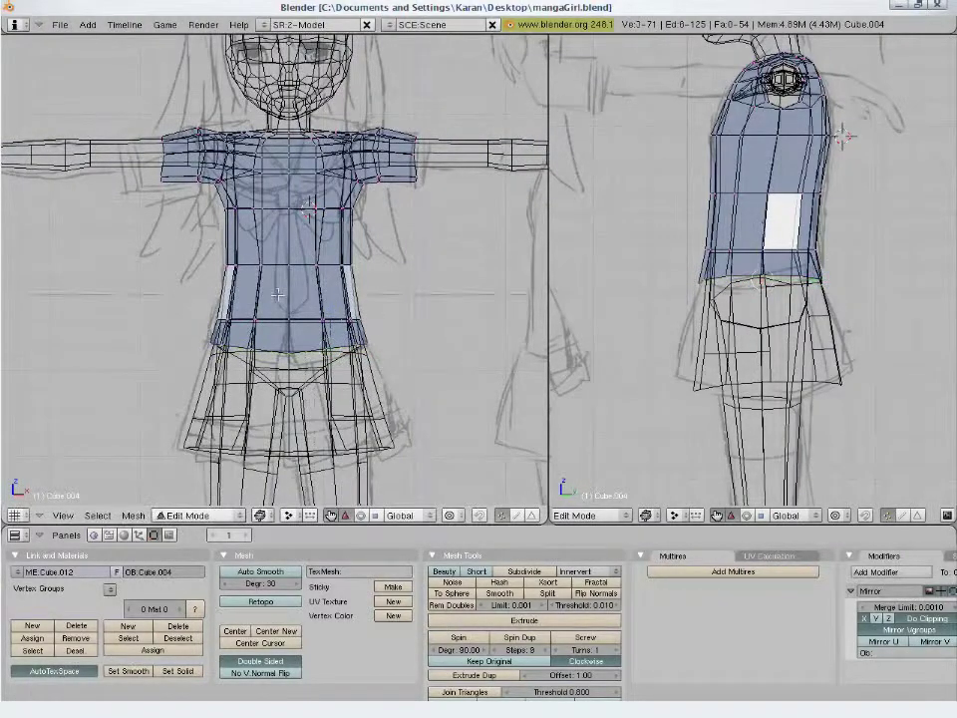
pyautogui.press('r')
pyautogui.press('Escape')
pyautogui.press('g')
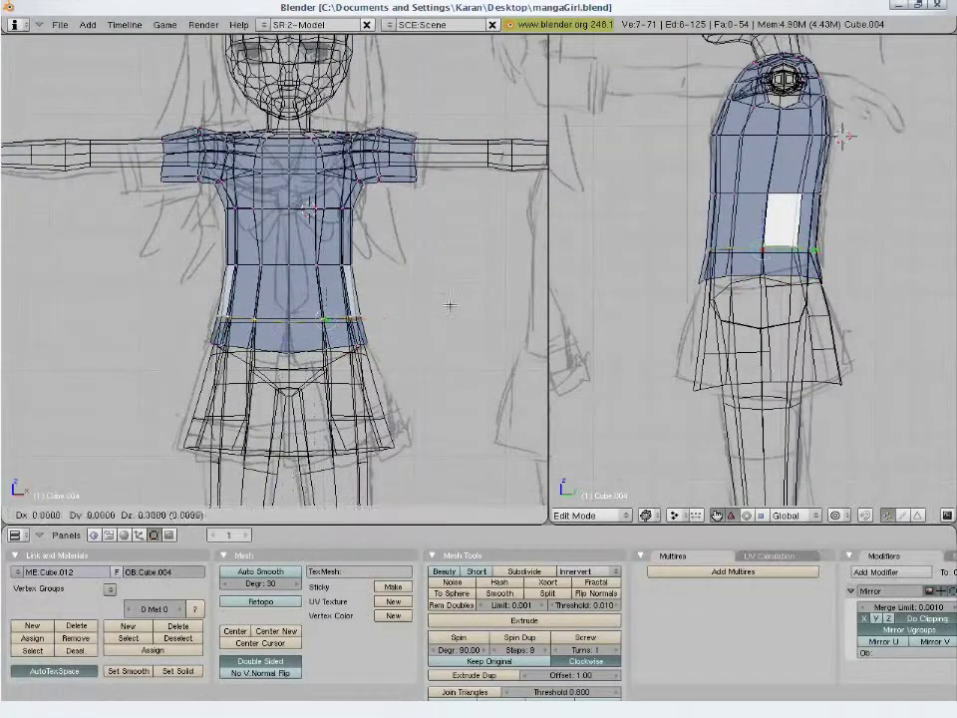
pyautogui.click(440, 312)
# - Extrude the hem loop's edges further downward and tilt the new loop
pyautogui.press('z')
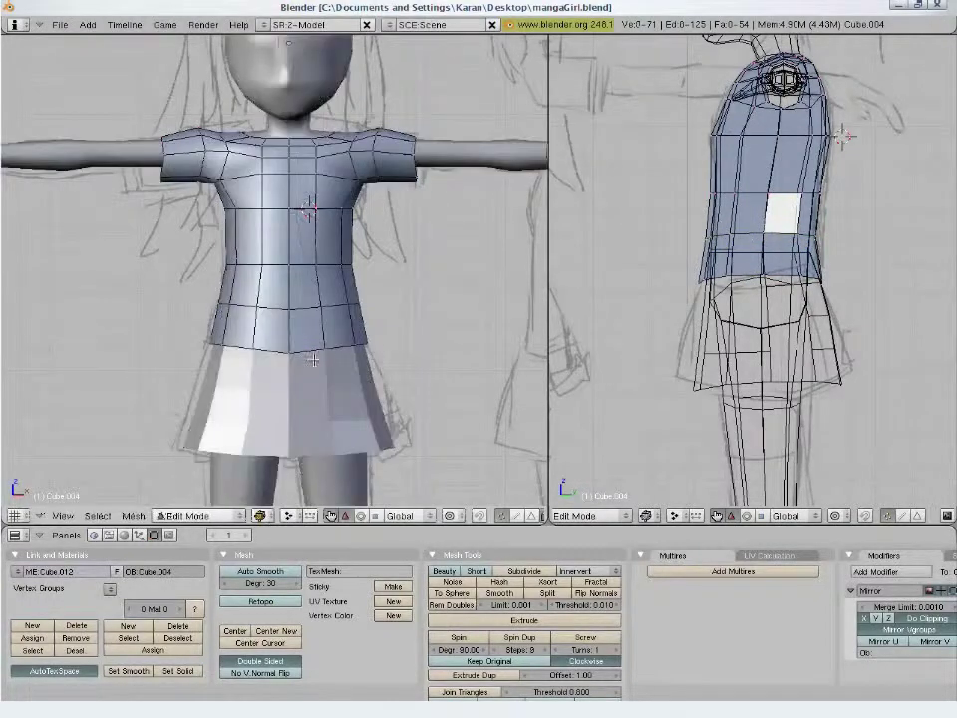
pyautogui.keyDown('alt'); pyautogui.rightClick(288, 346); pyautogui.keyUp('alt')
pyautogui.press('z')
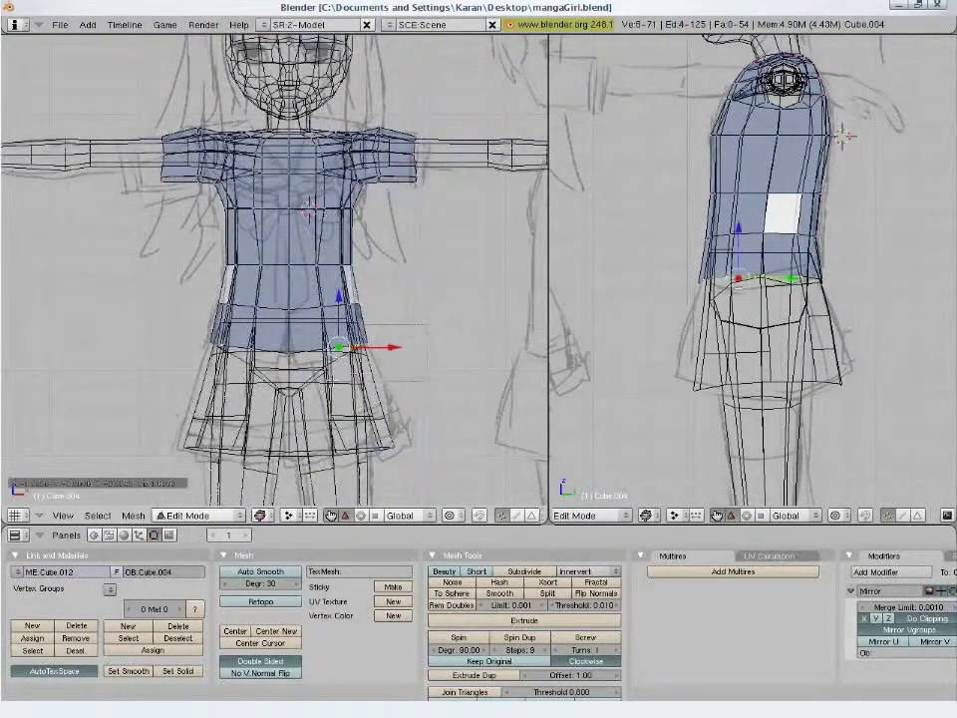
pyautogui.press('Return')
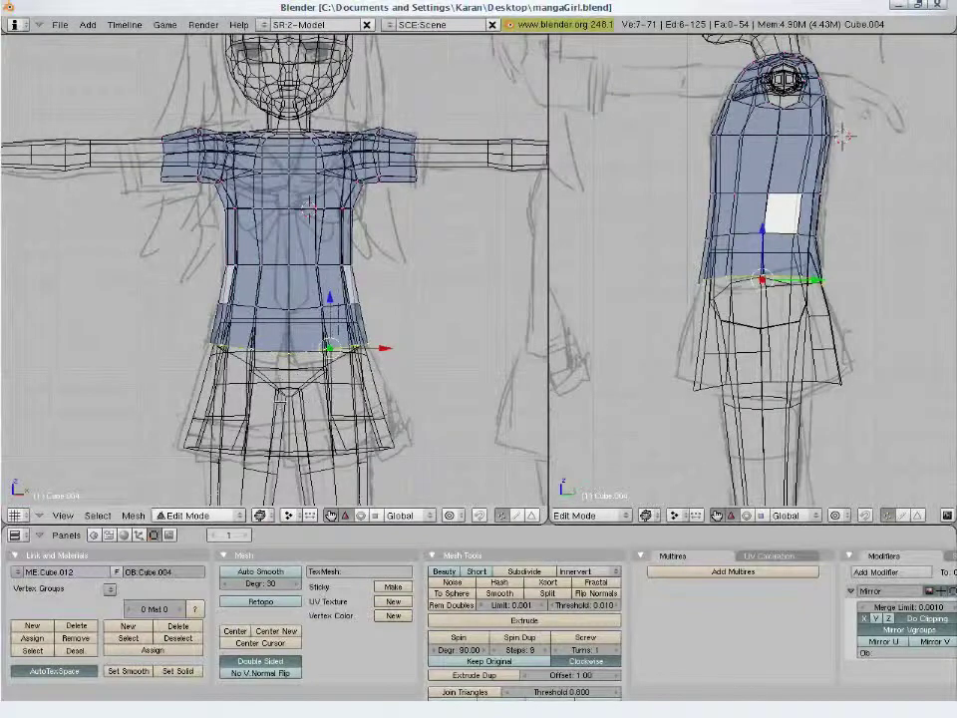
pyautogui.press('e')
pyautogui.click(244, 363)
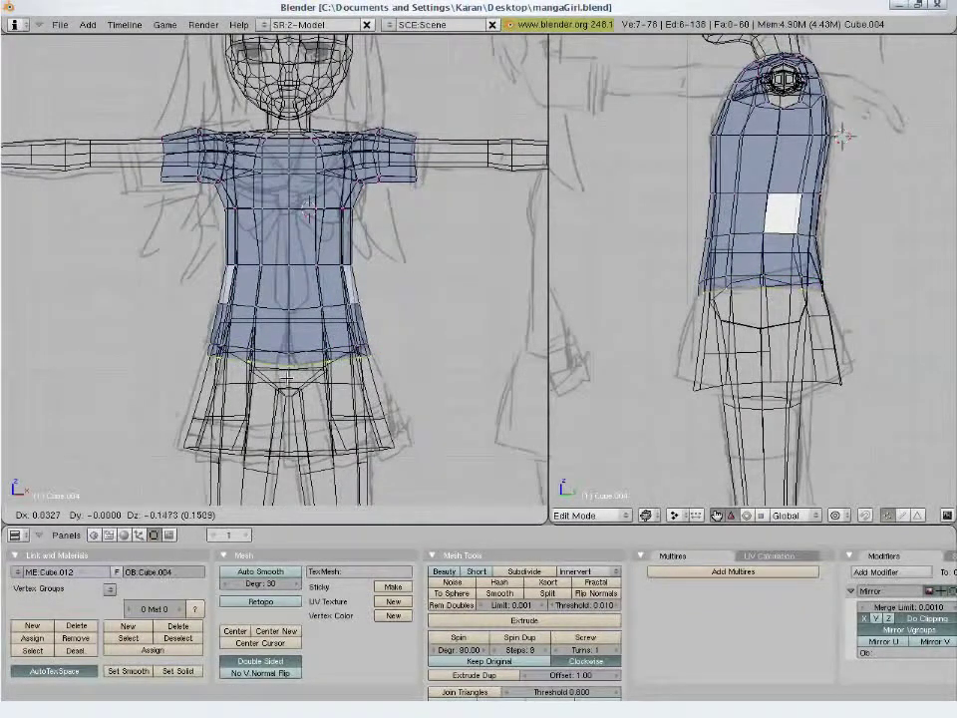
pyautogui.press('r')
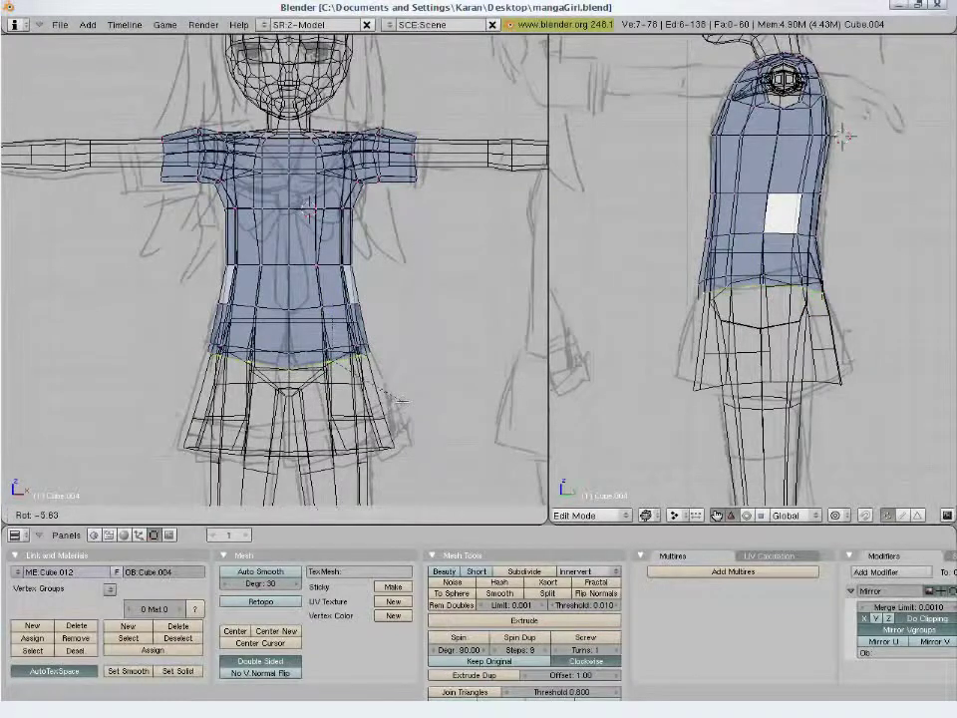
pyautogui.click(394, 402)
# - Reposition the lower loops and move the waist edge loop upward
pyautogui.keyDown('alt'); pyautogui.keyDown('shift'); pyautogui.rightClick(387, 351); pyautogui.keyUp('shift'); pyautogui.keyUp('alt')
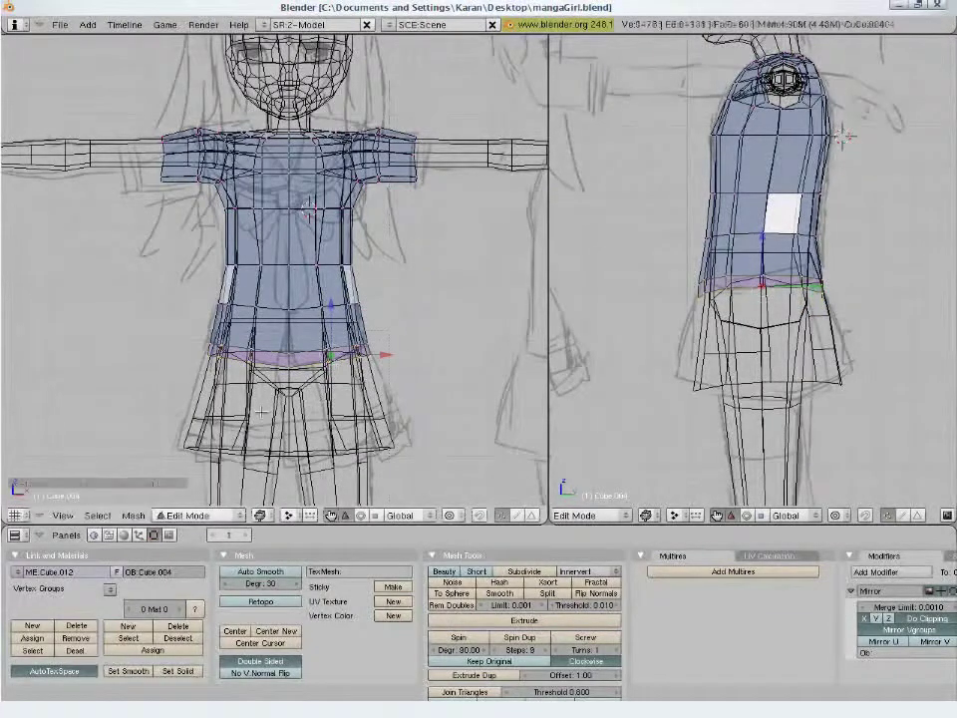
pyautogui.press('g')
pyautogui.click(344, 342)
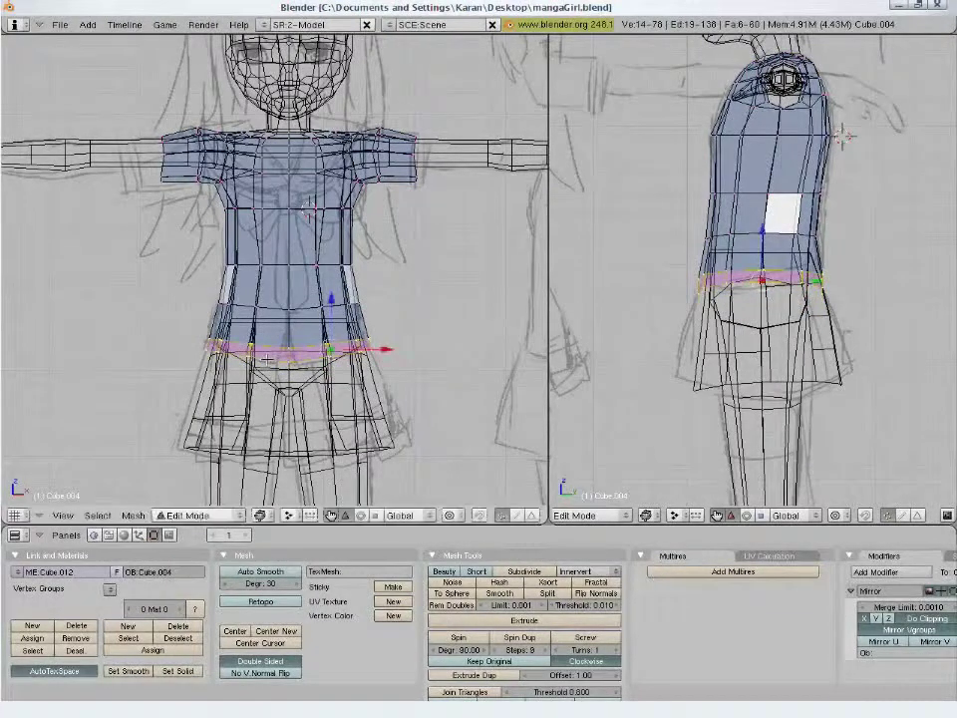
pyautogui.press('a')
pyautogui.press('z')
pyautogui.press('z')
pyautogui.keyDown('alt'); pyautogui.rightClick(344, 342); pyautogui.keyUp('alt')
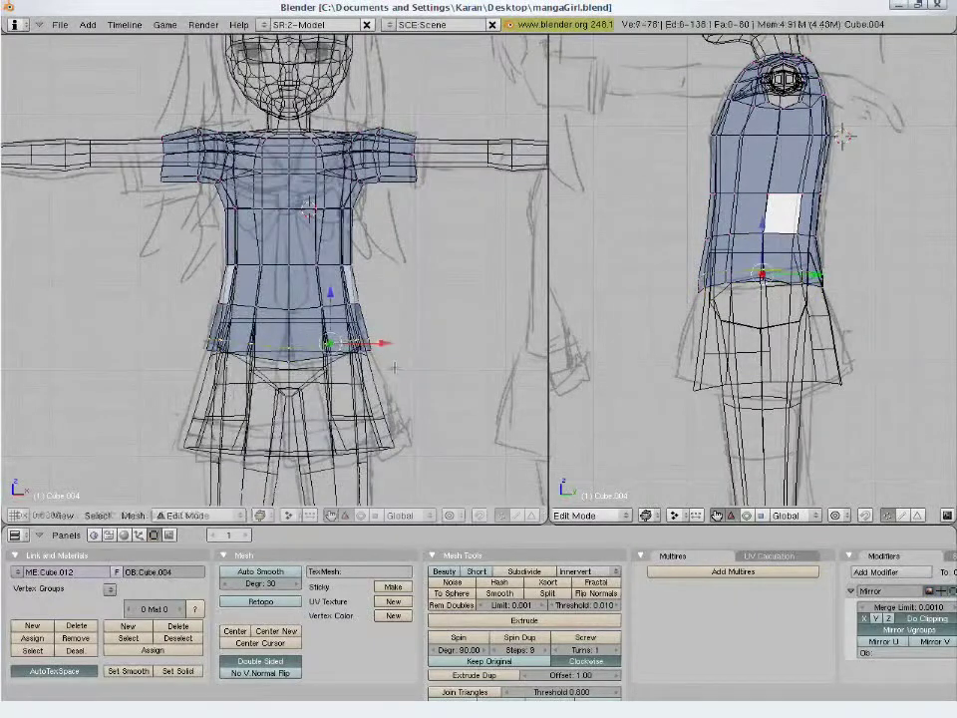
pyautogui.press('g')
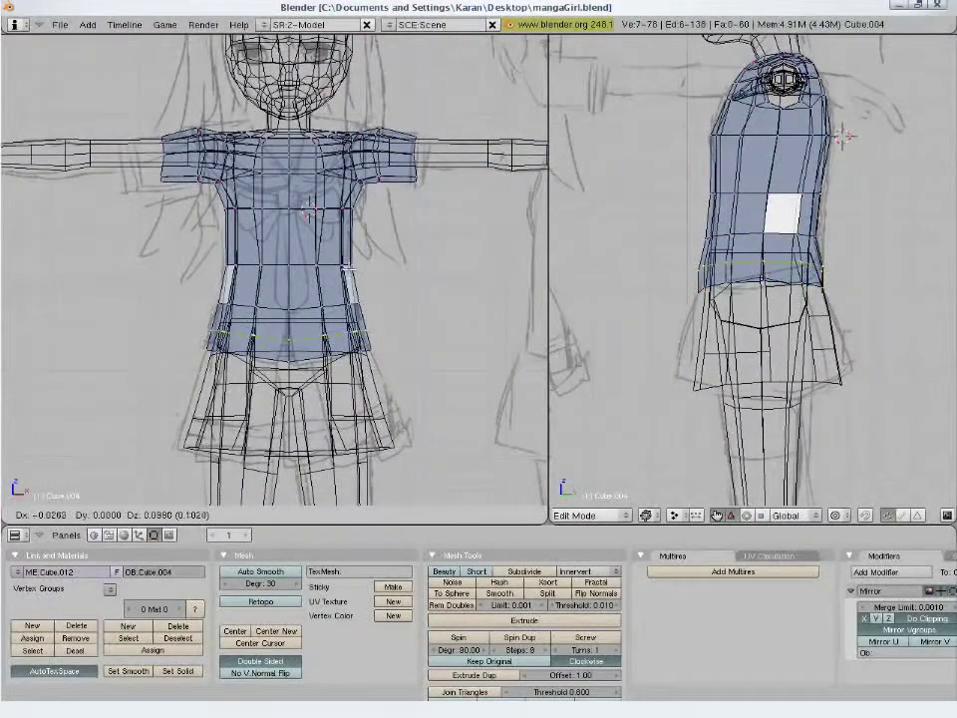
pyautogui.click(344, 264)
# - In the side view, flatten a waist loop front-to-back by scaling along Y
pyautogui.press('a')
pyautogui.press('z')
pyautogui.press('z')
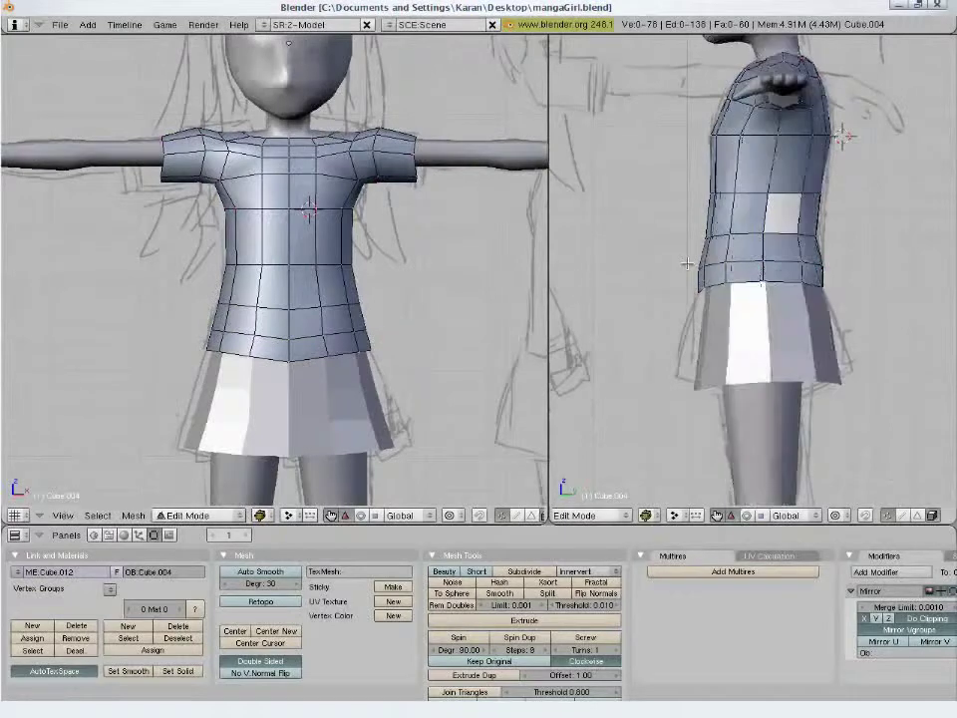
pyautogui.press('a')
pyautogui.press('z')
pyautogui.keyDown('alt'); pyautogui.rightClick(687, 264); pyautogui.keyUp('alt')
pyautogui.press('z')
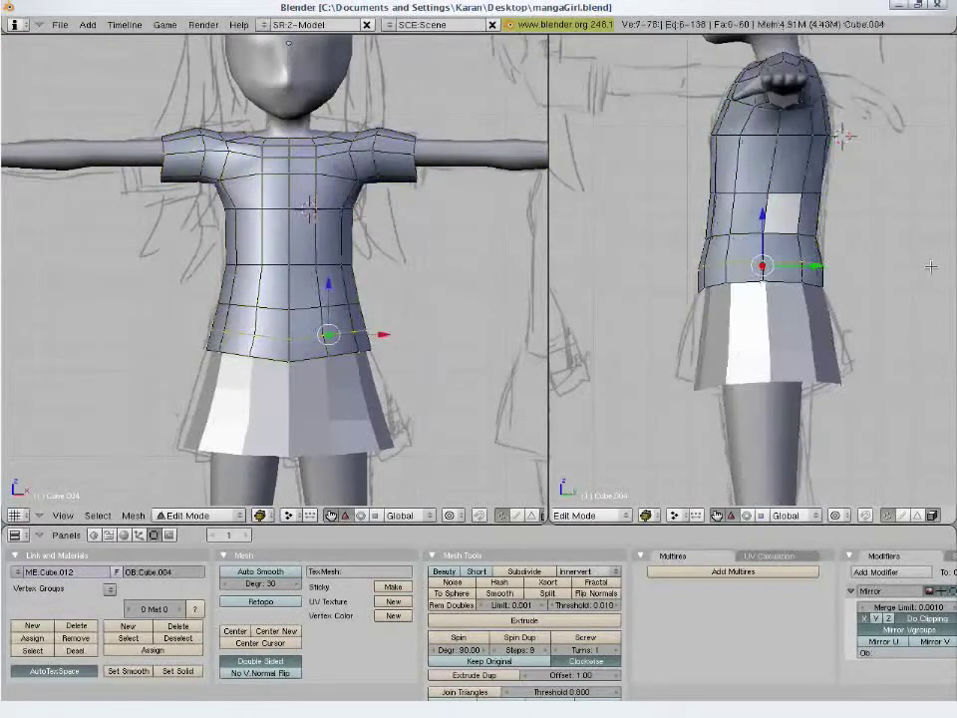
pyautogui.press('s')
pyautogui.press('y')
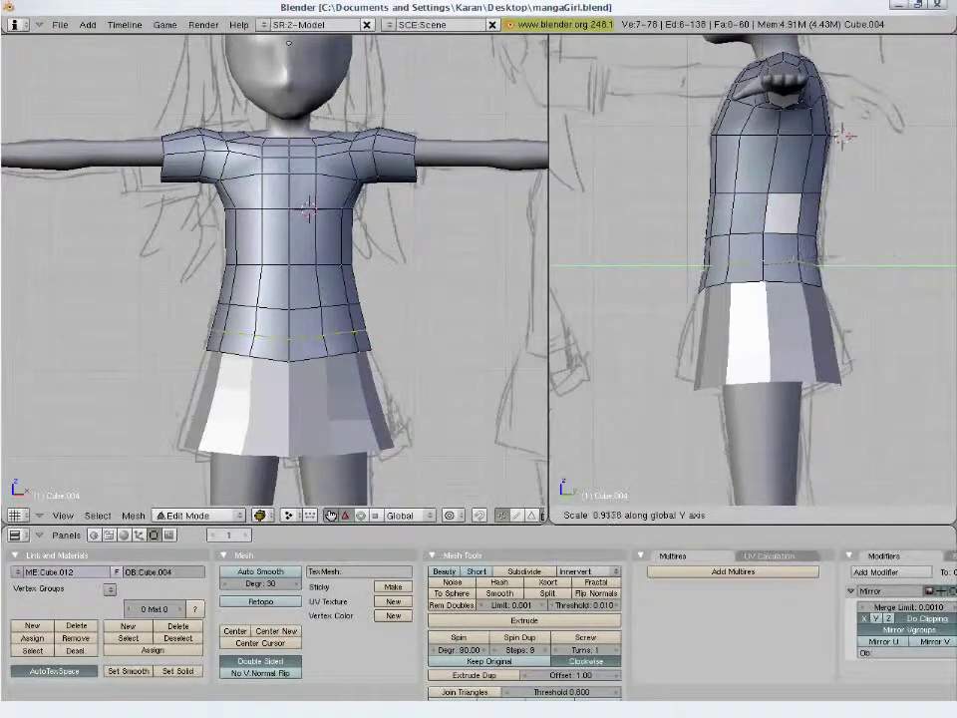
pyautogui.click(900, 259)
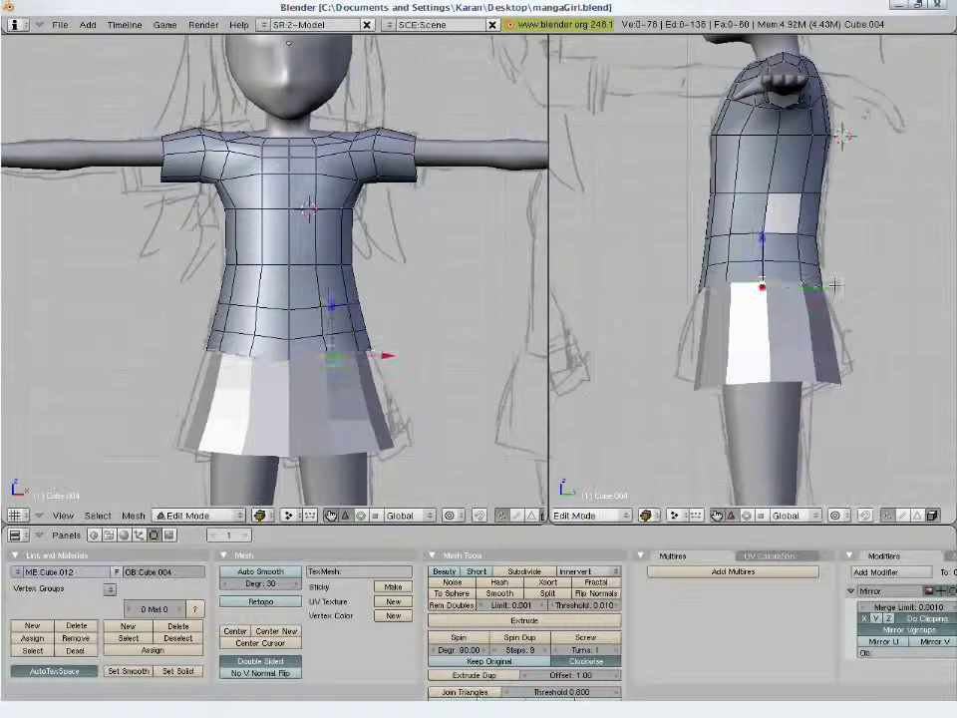
# - Extrude a new shirt band from the waist loop and reposition the hem vertices
pyautogui.press('z')
pyautogui.press('e')
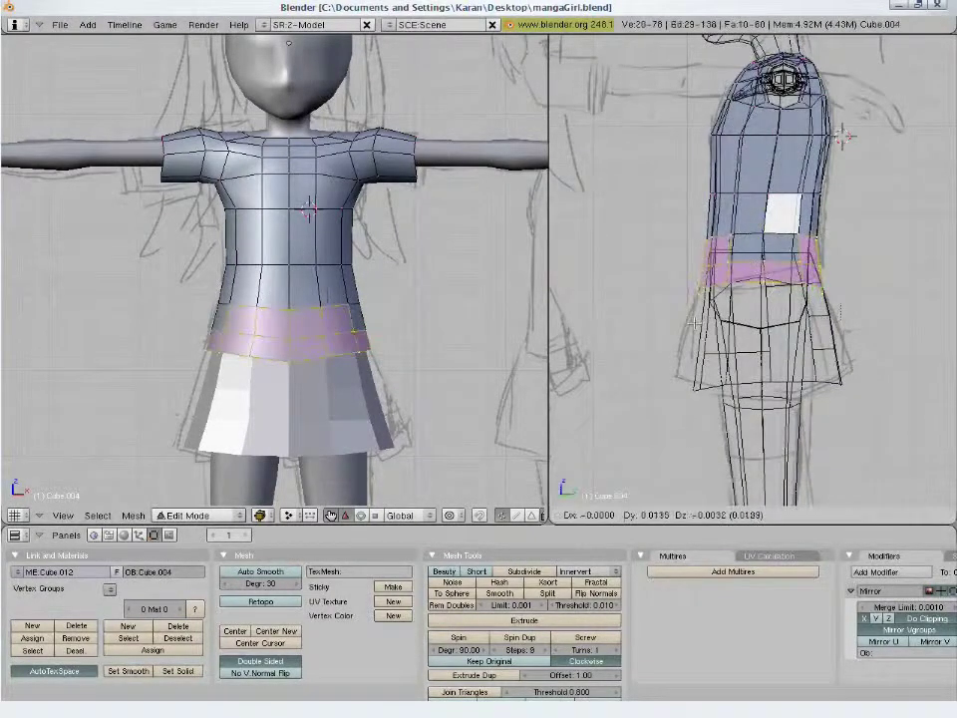
pyautogui.click(701, 322)
pyautogui.press('a')
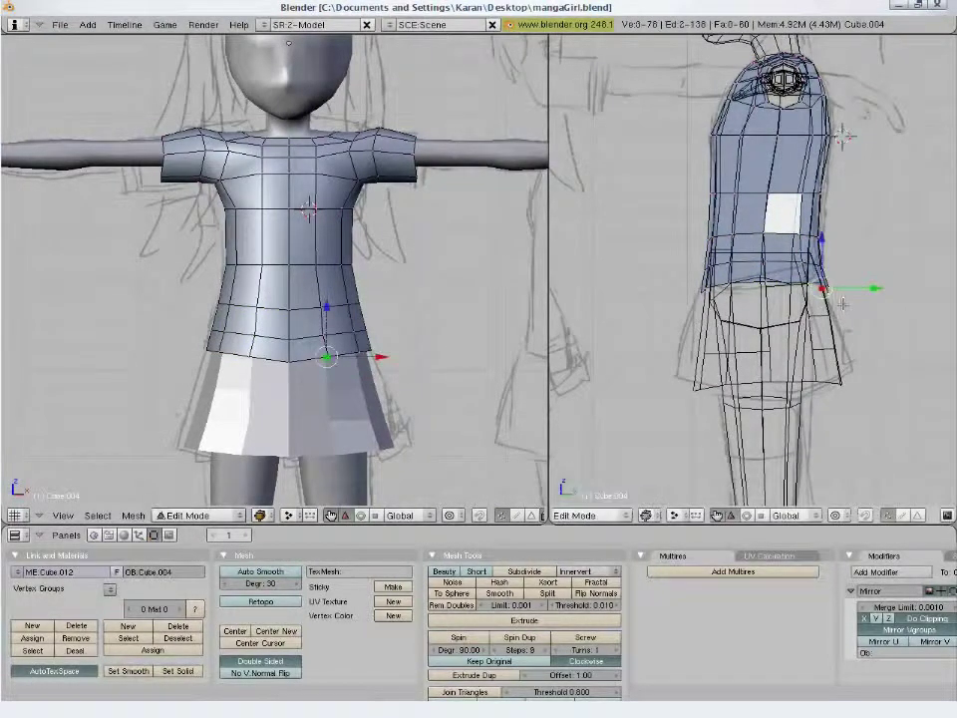
pyautogui.press('z')
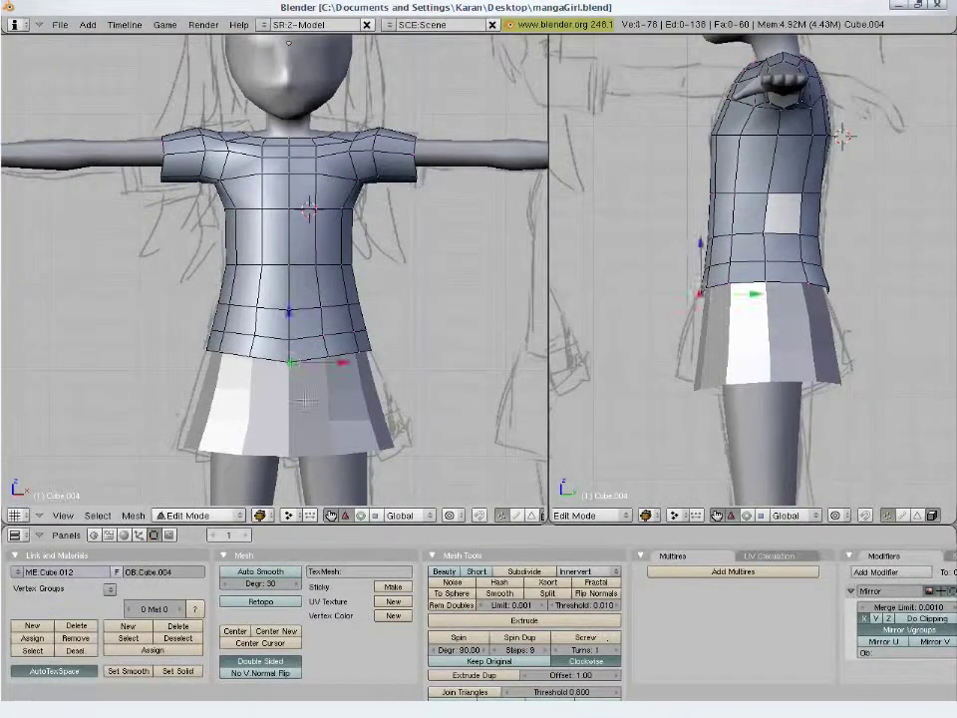
pyautogui.press('g')
pyautogui.click(352, 401)
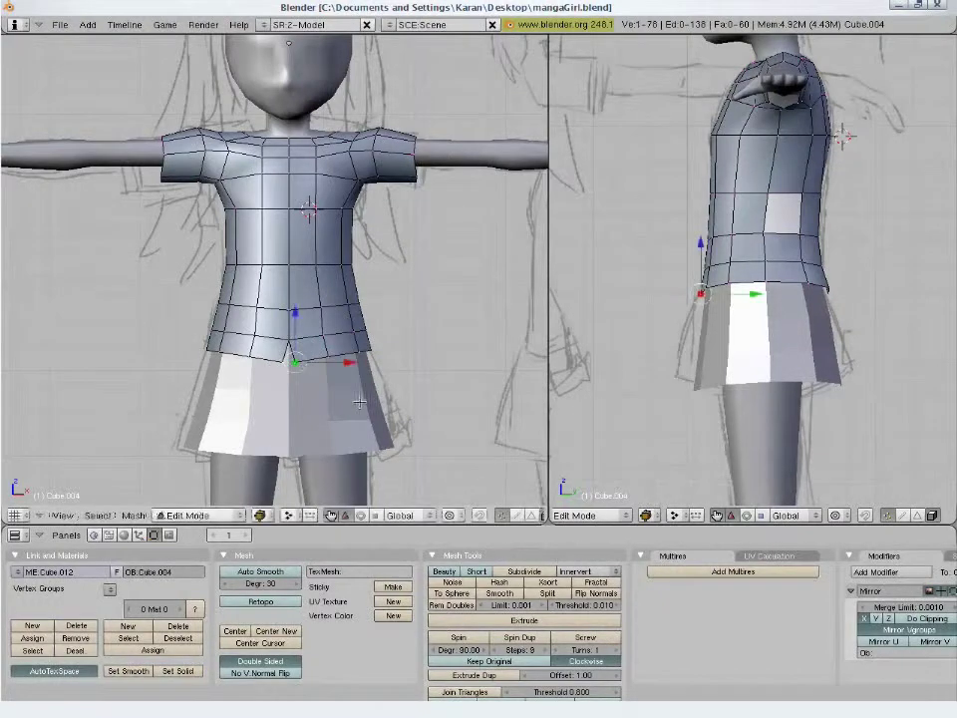
# - Finish moving the selected hem vertices and try out hem vertices beside the slit
pyautogui.press('z')
pyautogui.press('g')
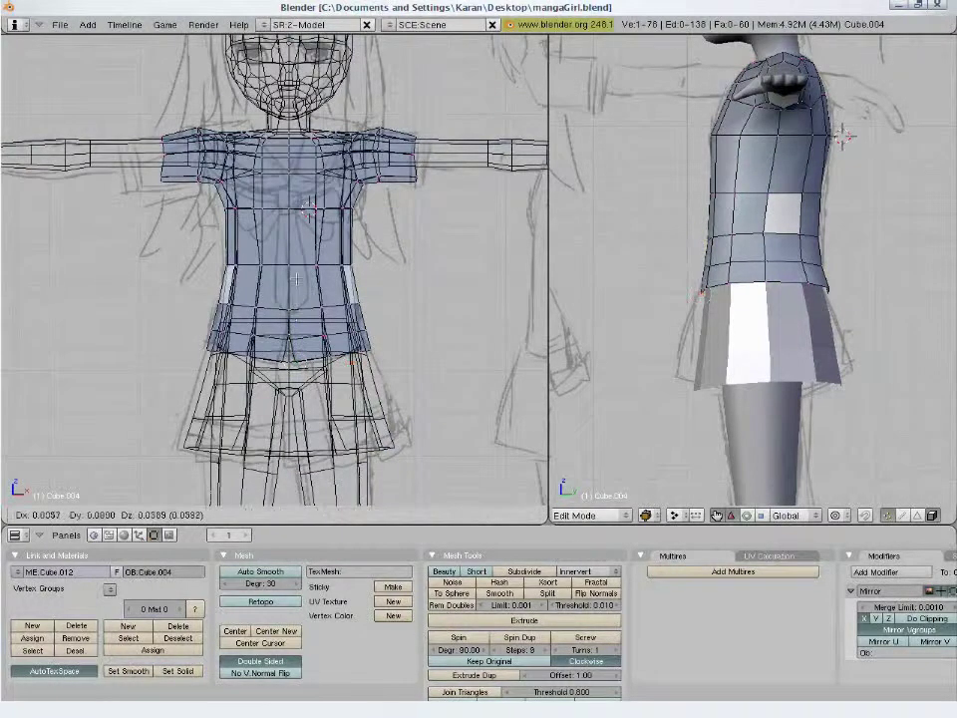
pyautogui.press('z')
pyautogui.click(313, 365)
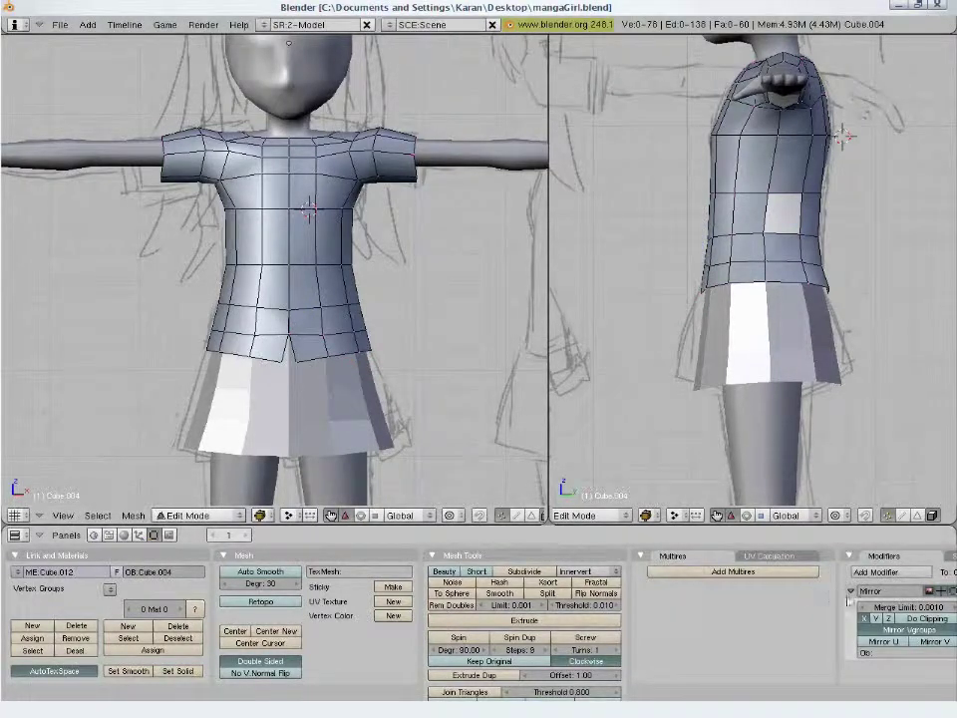
pyautogui.scroll(3, 274, 269)
pyautogui.rightClick(311, 419)
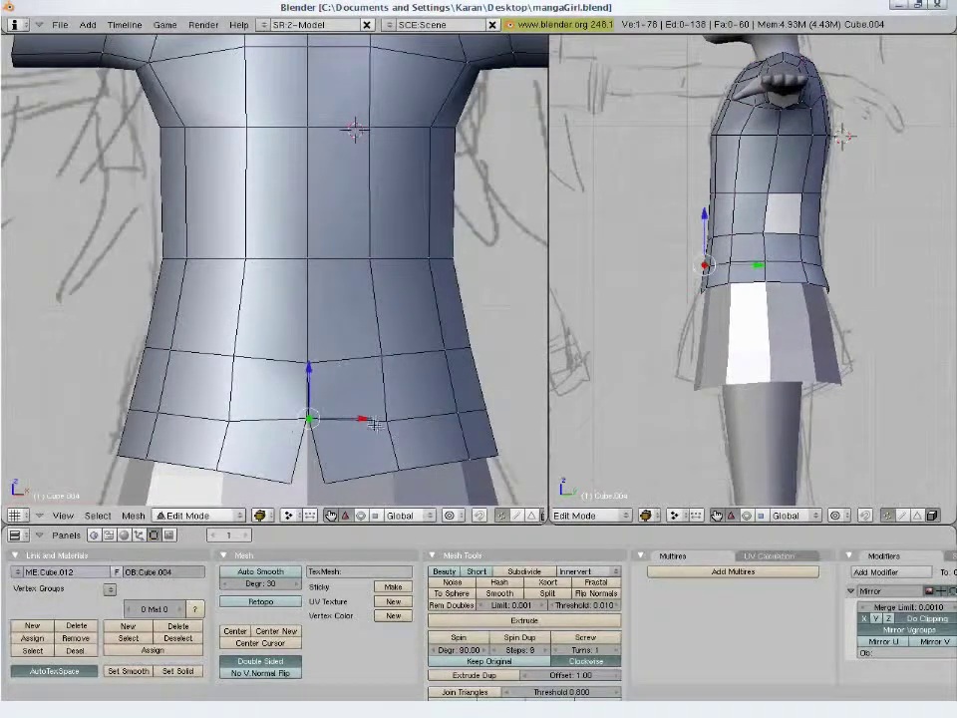
pyautogui.press('a')
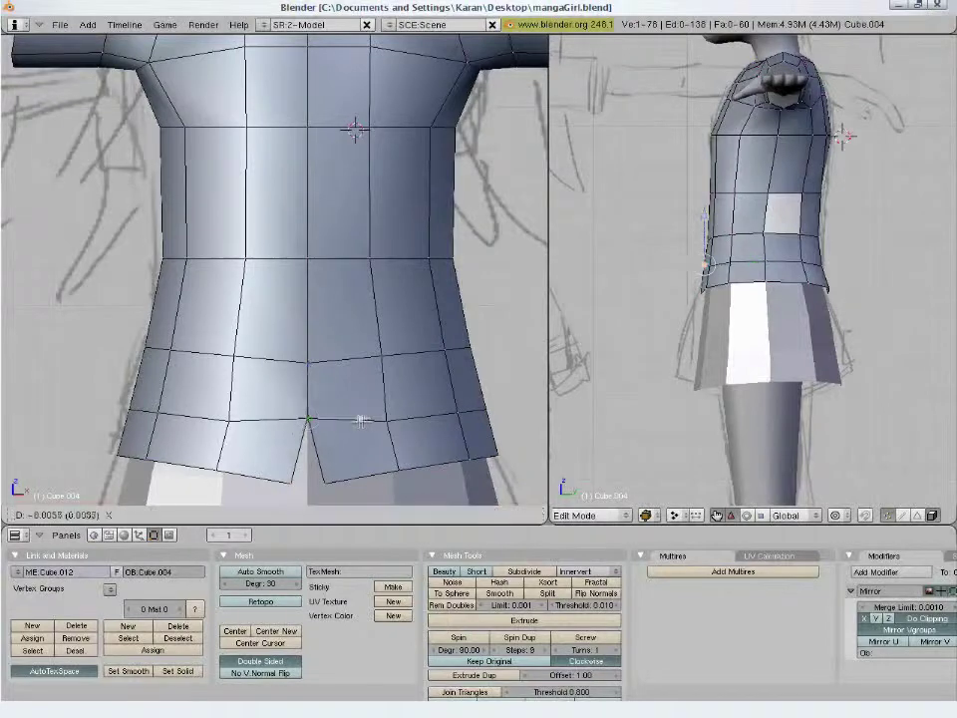
pyautogui.scroll(-2, 399, 379)
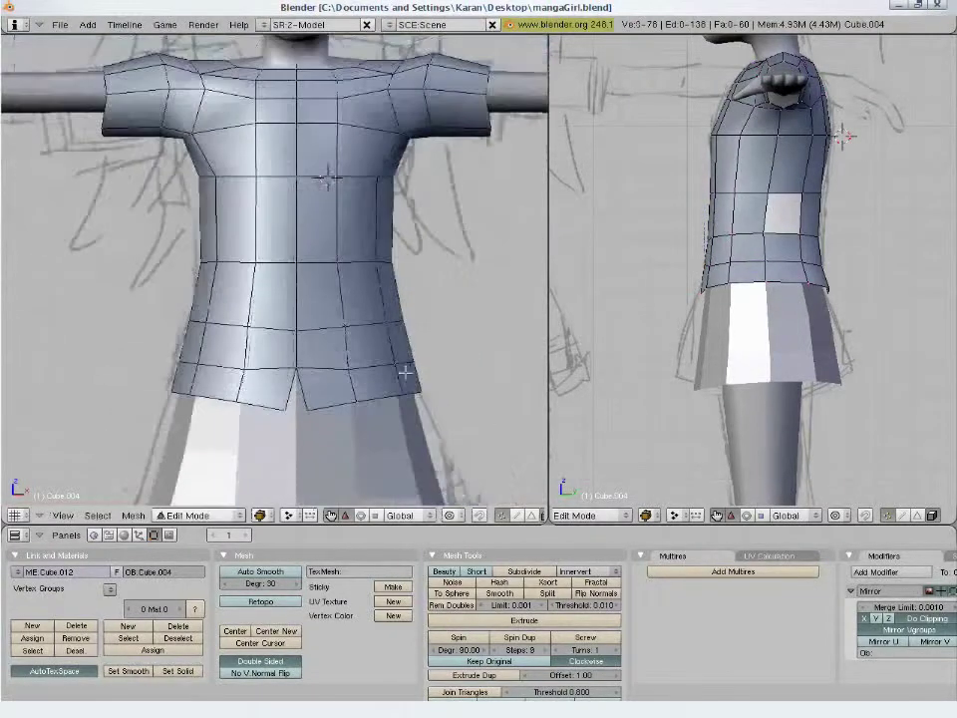
pyautogui.rightClick(354, 367)
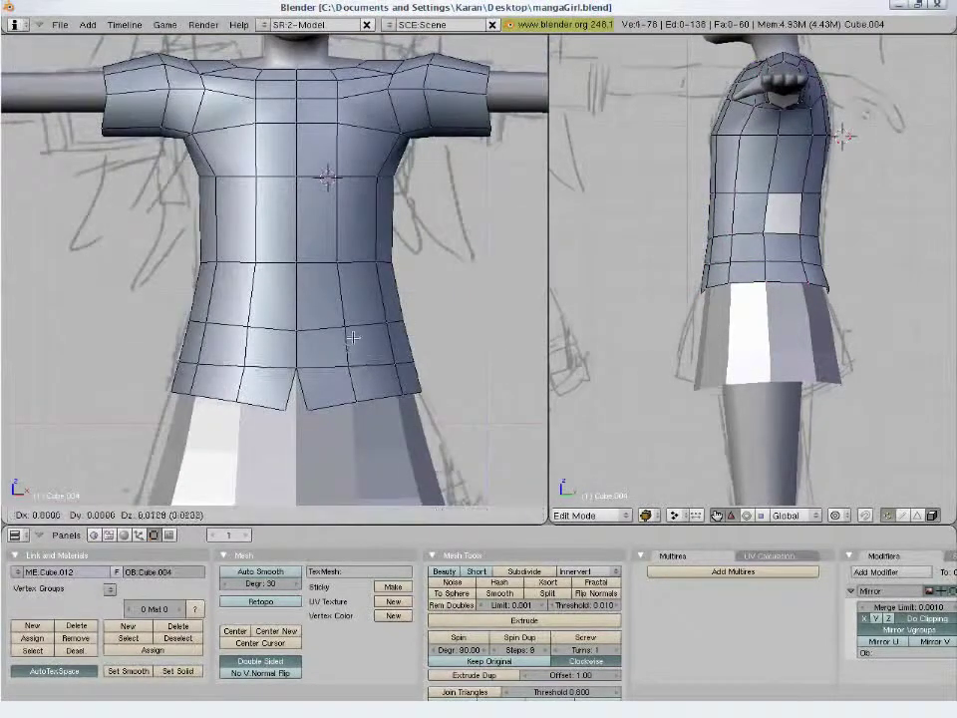
pyautogui.rightClick(299, 335)
pyautogui.press('a')
# - Lower the two hem vertices beside the front slit vertically, then check the orthographic front view
pyautogui.moveTo(326, 205); pyautogui.dragTo(167, 256, button='middle')
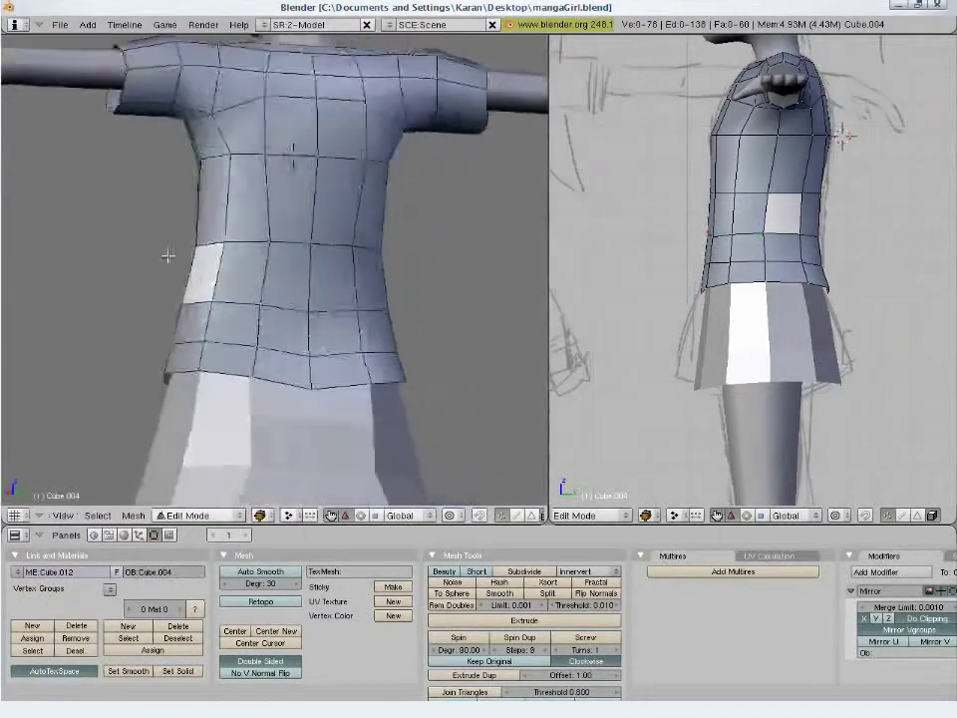
pyautogui.press('KP_1')
pyautogui.rightClick(310, 342)
pyautogui.keyDown('shift'); pyautogui.rightClick(305, 319); pyautogui.keyUp('shift')
pyautogui.press('g')
pyautogui.press('z')
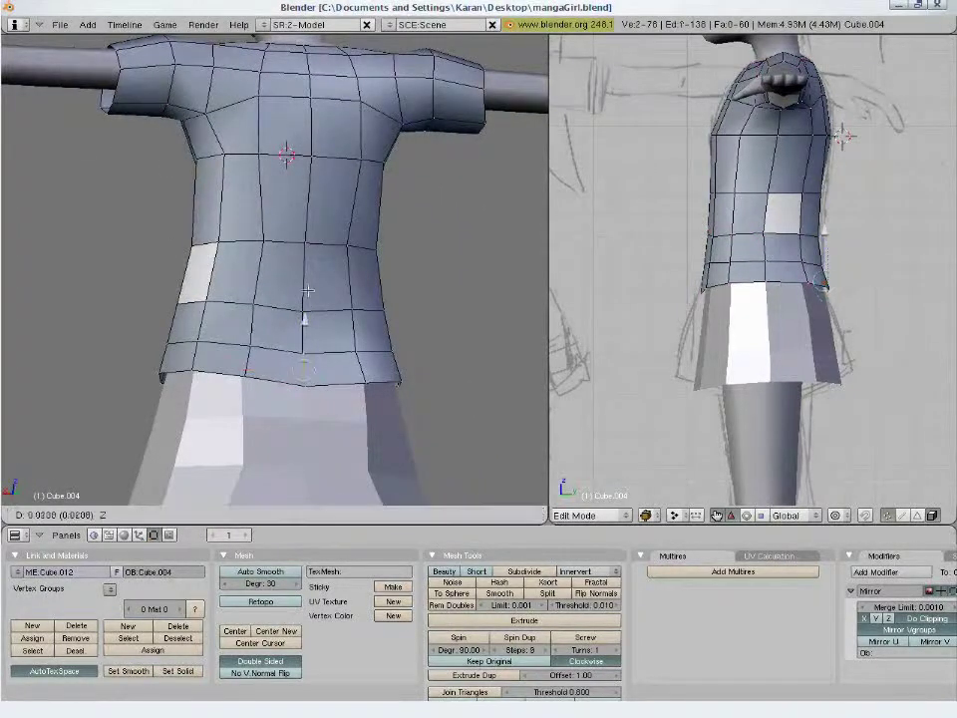
pyautogui.click(308, 290)
pyautogui.press('a')
pyautogui.moveTo(299, 299)
pyautogui.mouseDown(button='middle')
pyautogui.moveTo(244, 314)
pyautogui.moveTo(384, 288)
pyautogui.mouseUp(button='middle')
pyautogui.press('KP_1')
pyautogui.press('KP_5')
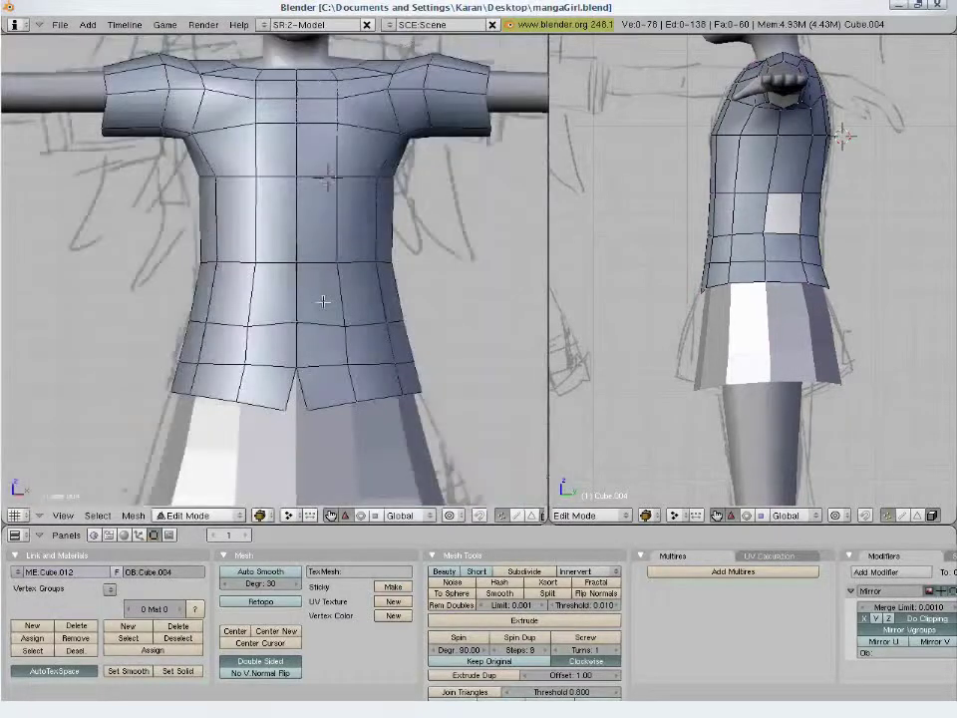
# - Reposition a shoulder vertex of the shirt, checking it from an angled view
pyautogui.rightClick(401, 135)
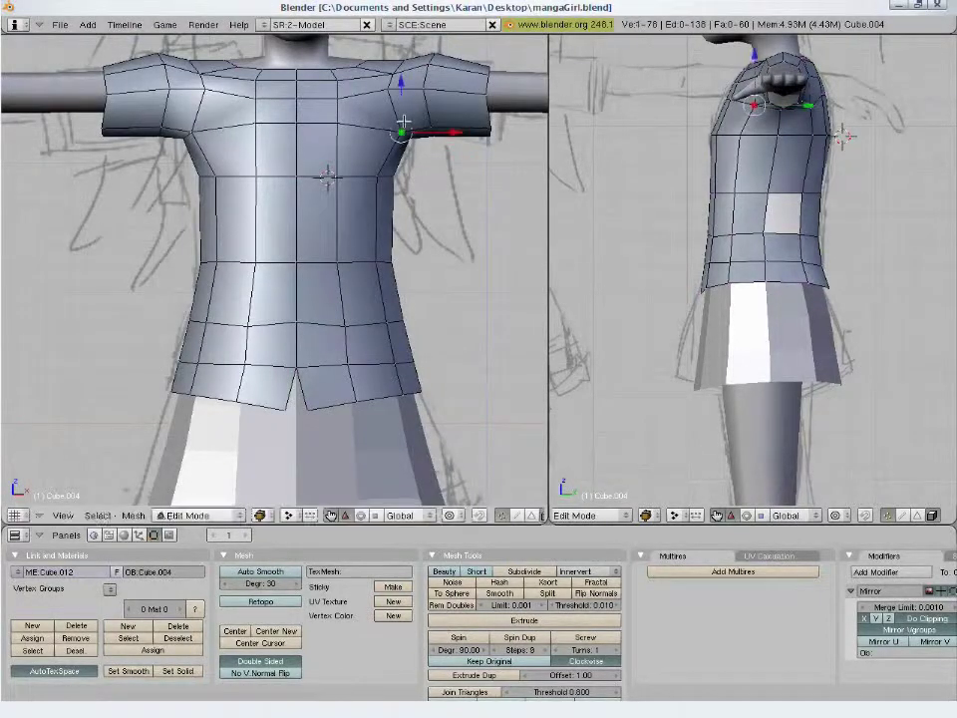
pyautogui.moveTo(402, 135)
pyautogui.mouseDown(button='middle')
pyautogui.moveTo(380, 211)
pyautogui.moveTo(315, 251)
pyautogui.mouseUp(button='middle')
pyautogui.moveTo(371, 209); pyautogui.dragTo(400, 272, button='middle')
pyautogui.press('z')
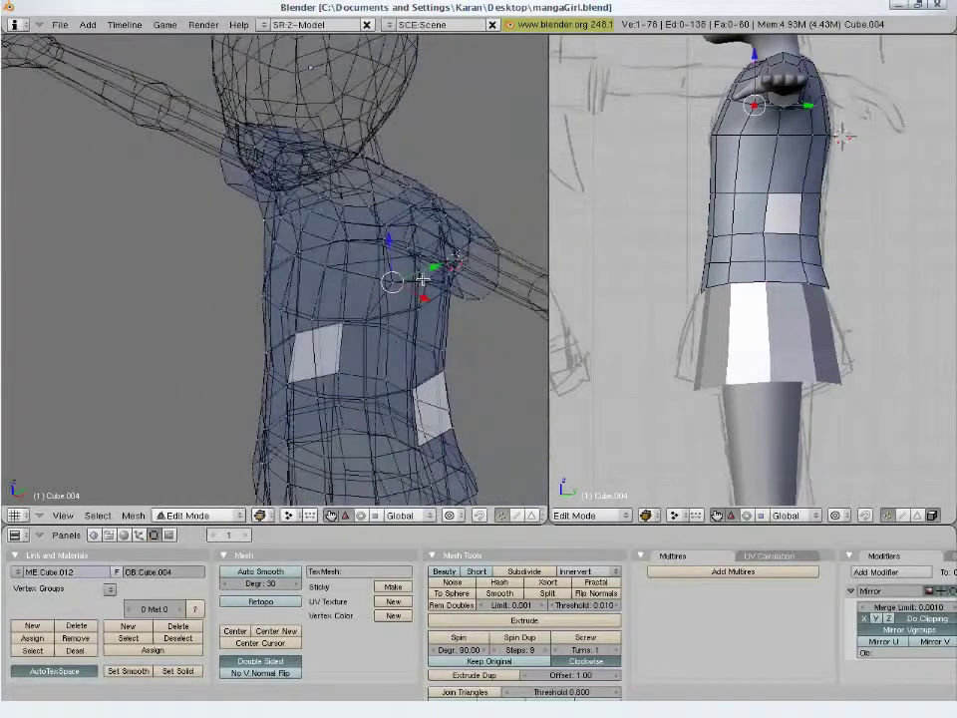
pyautogui.press('z')
pyautogui.moveTo(417, 320); pyautogui.dragTo(398, 340, button='middle')
pyautogui.press('g')
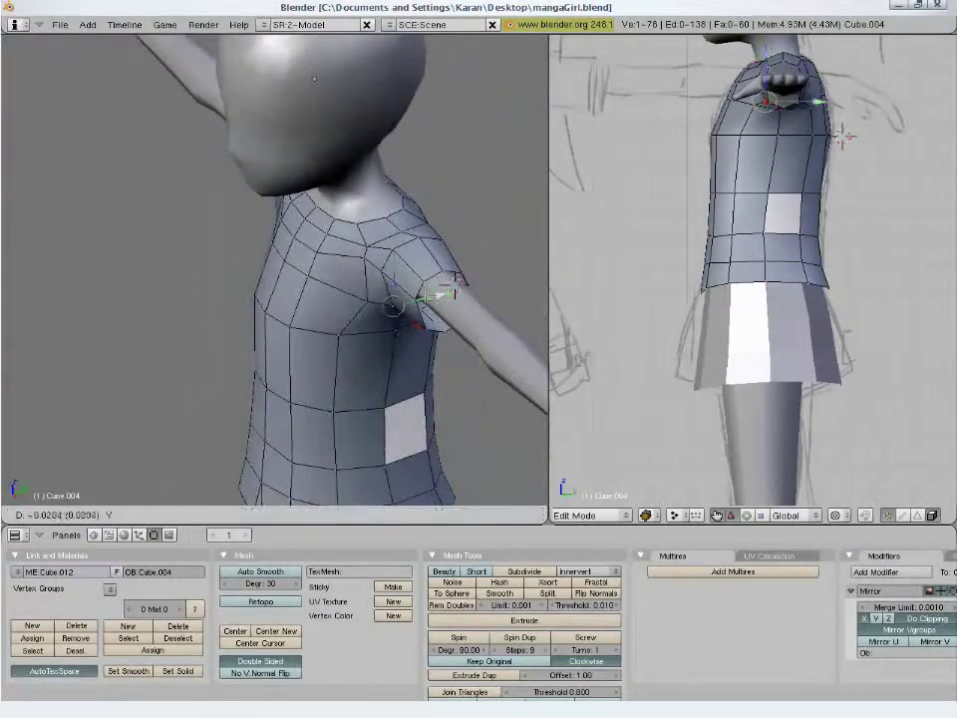
pyautogui.click(379, 297)
pyautogui.press('a')
# - Nudge two more shoulder vertices into place and return to the front view
pyautogui.rightClick(384, 318)
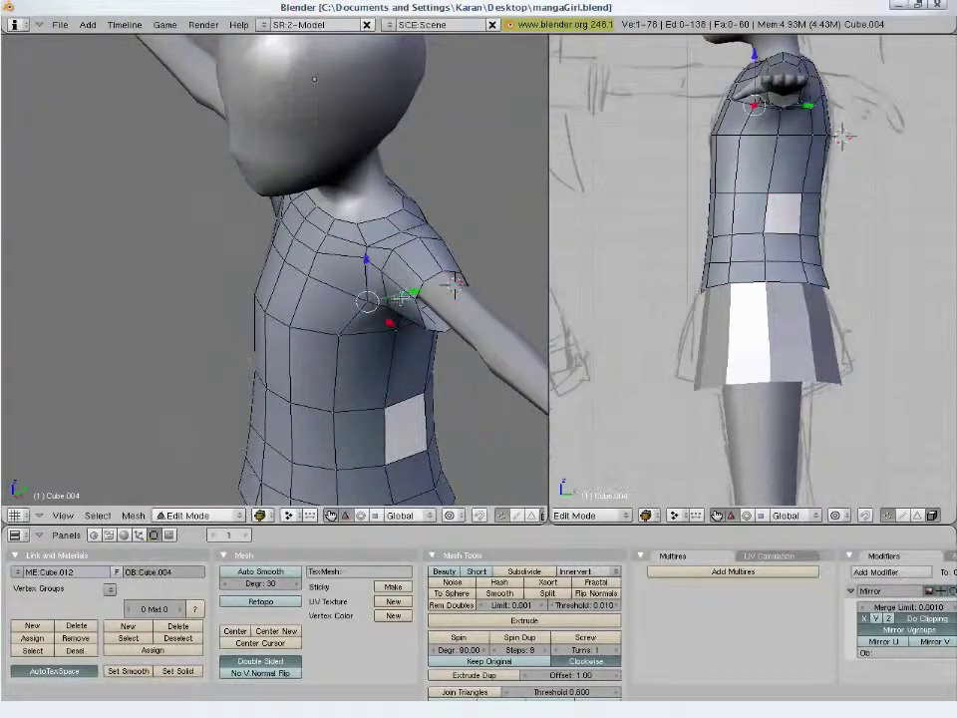
pyautogui.press('a')
pyautogui.rightClick(387, 319)
pyautogui.press('g')
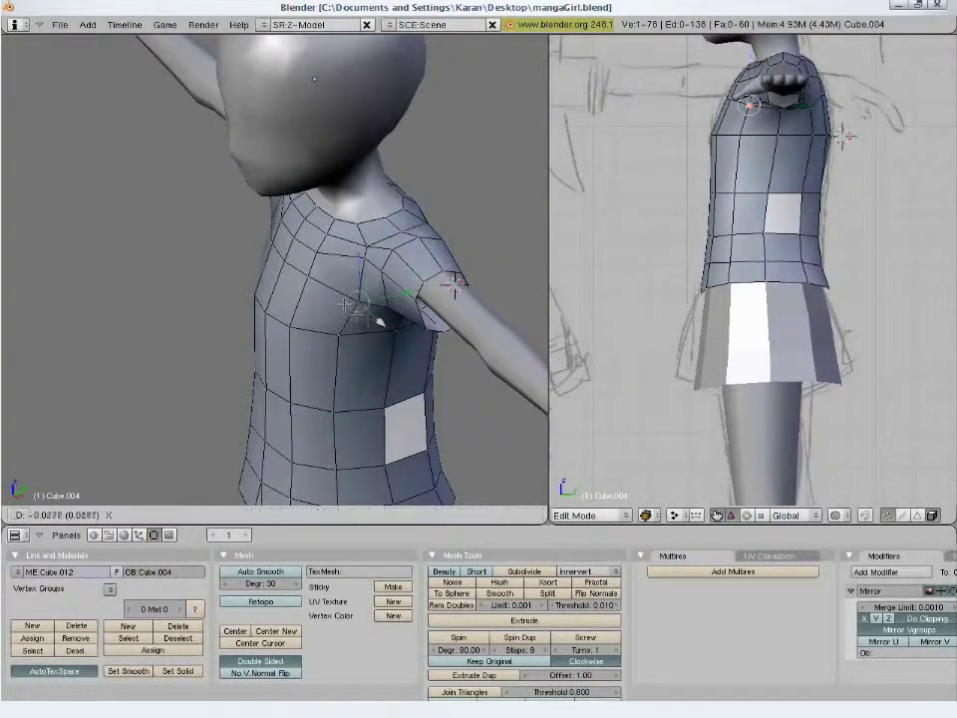
pyautogui.click(379, 317)
pyautogui.press('a')
pyautogui.moveTo(356, 339); pyautogui.dragTo(421, 306, button='middle')
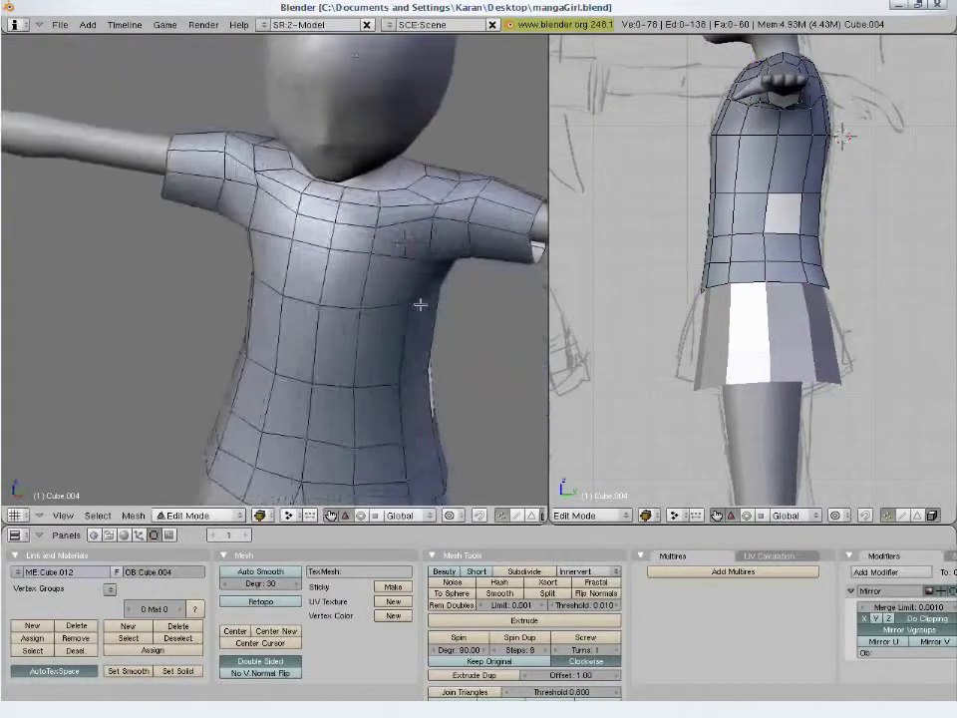
pyautogui.rightClick(434, 257)
pyautogui.press('g')
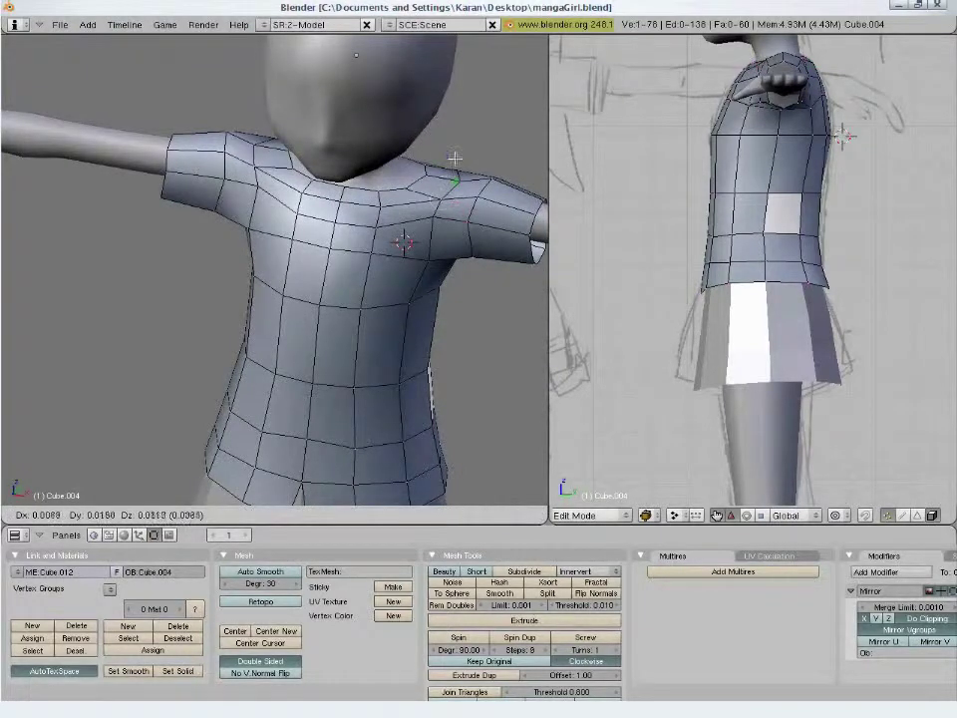
pyautogui.click(427, 346)
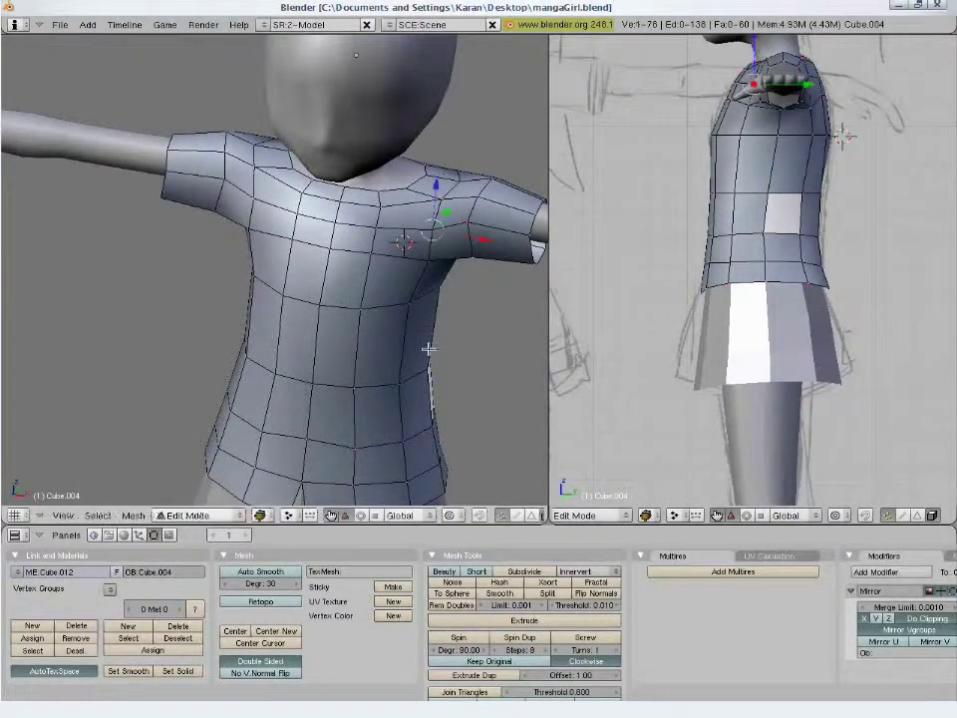
pyautogui.press('a')
pyautogui.press('KP_1')
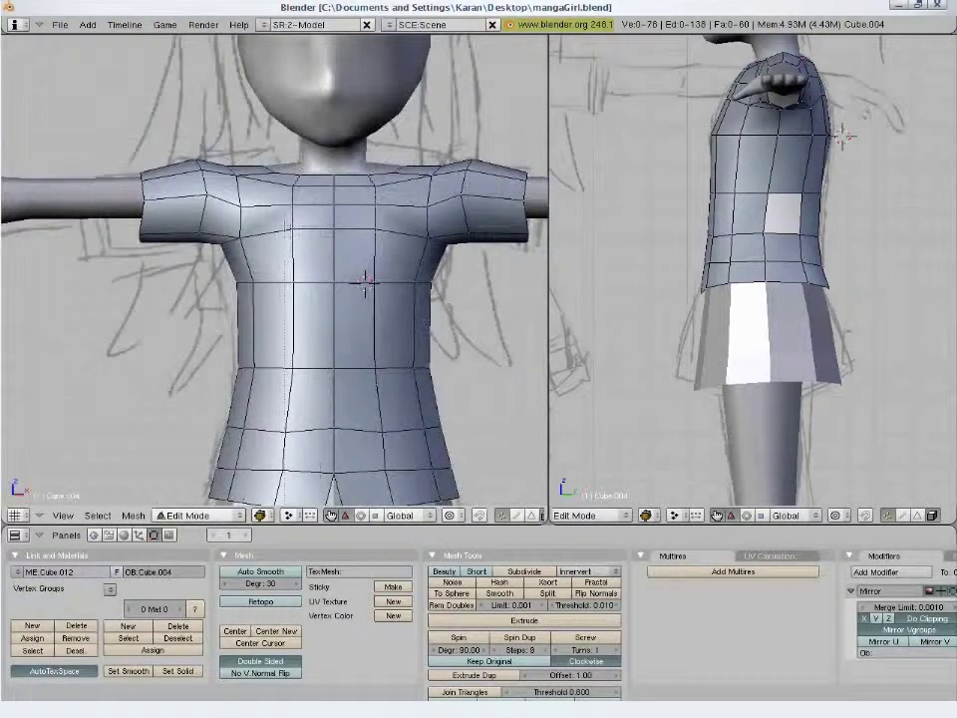
# - Move two upper-chest vertices in the side view and adjust the upper-chest edge
pyautogui.rightClick(790, 96)
pyautogui.press('g')
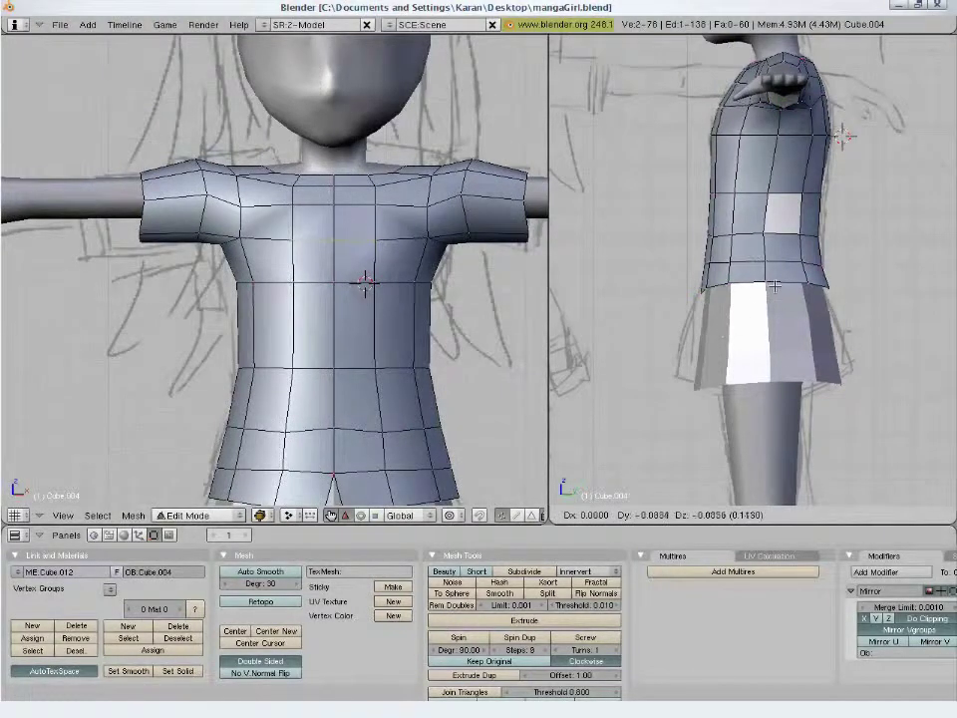
pyautogui.click(777, 283)
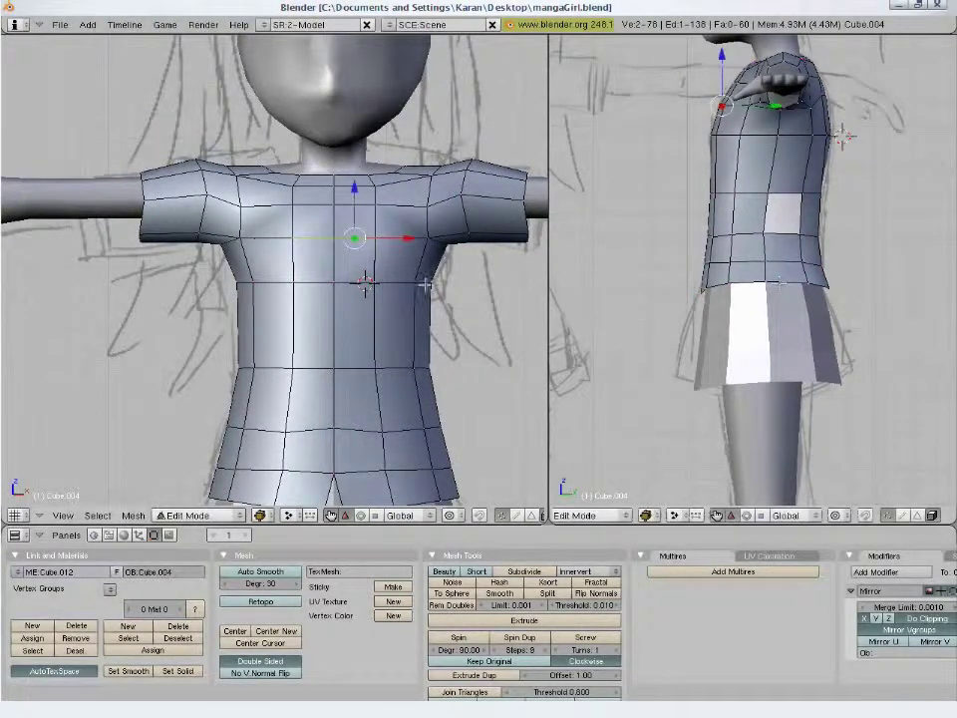
pyautogui.press('a')
pyautogui.rightClick(339, 205)
pyautogui.press('g')
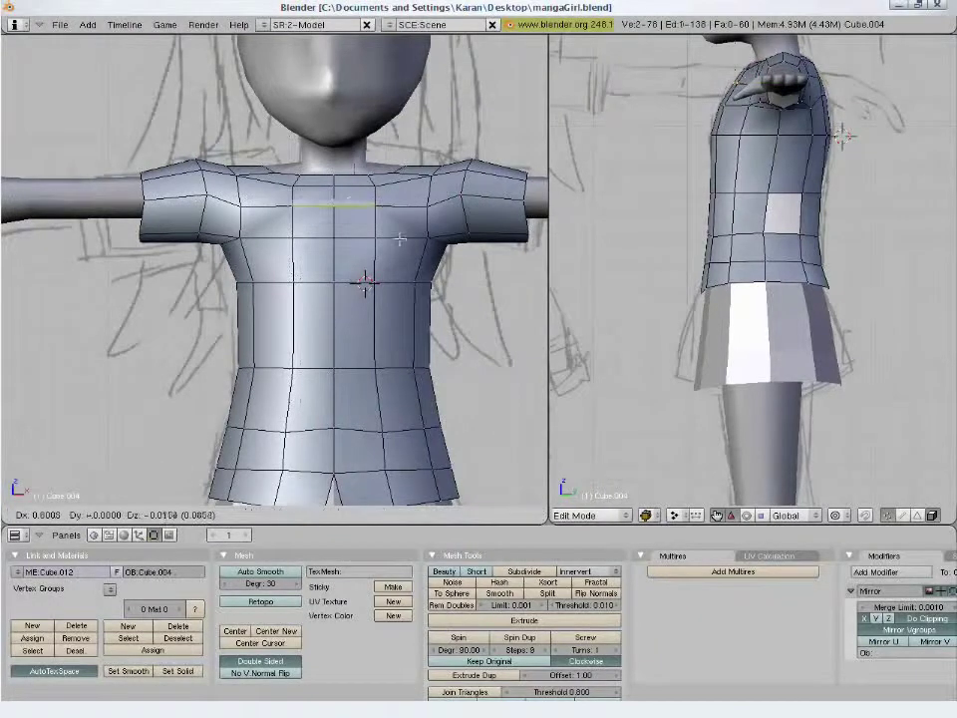
pyautogui.press('Escape')
pyautogui.press('g')
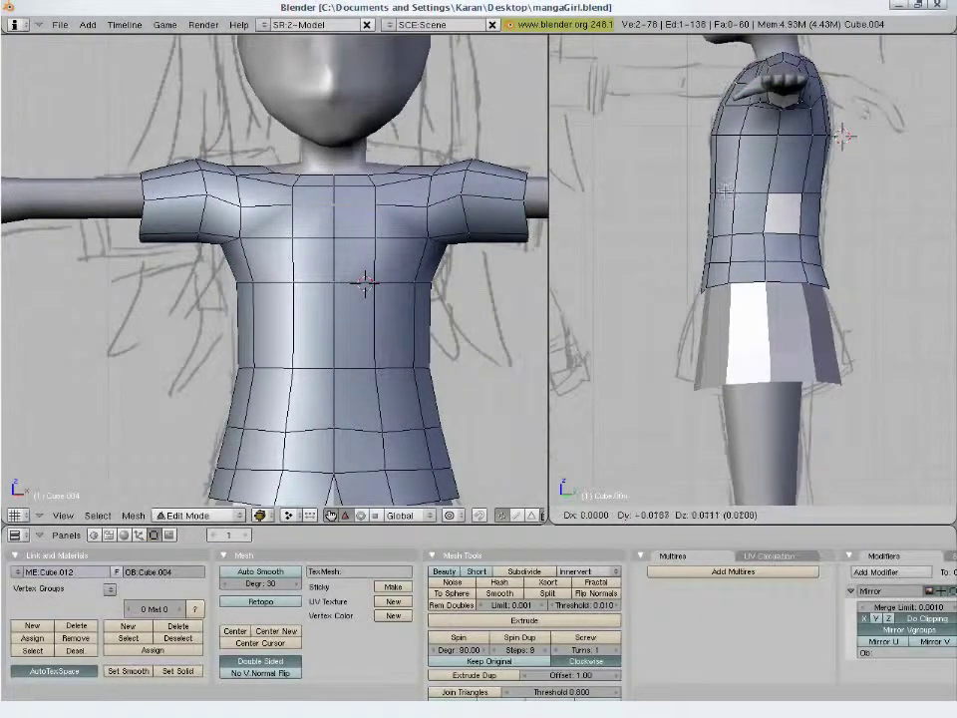
pyautogui.press('Escape')
pyautogui.press('a')
pyautogui.scroll(-2, 481, 175)
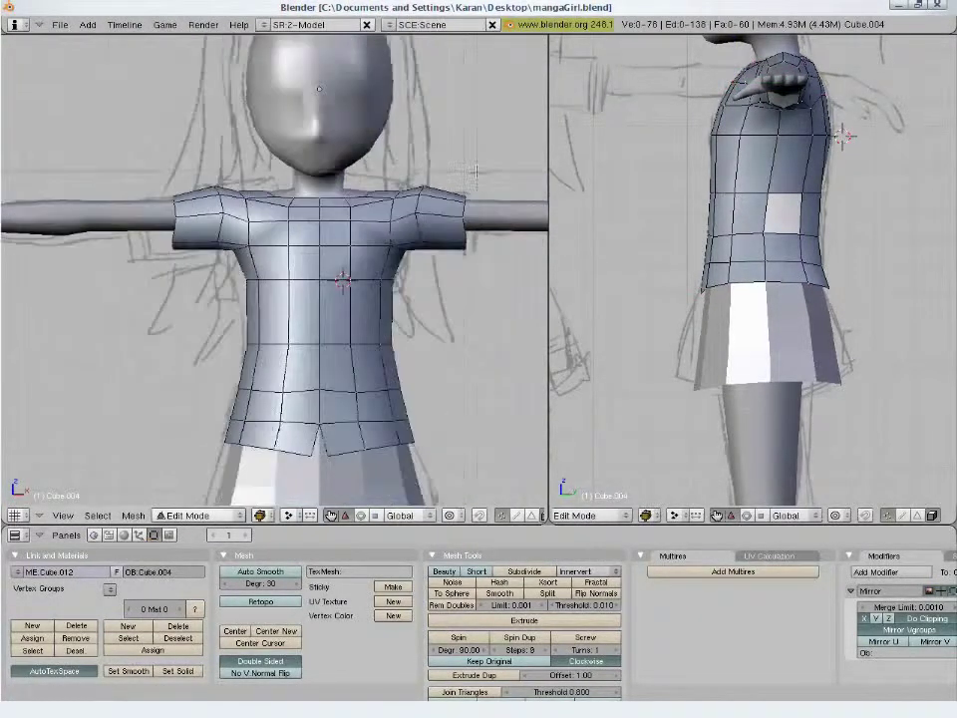
# - Box-select the sleeve-end vertices, extrude them and scale the new sleeve ends
pyautogui.press('z')
pyautogui.press('b')
pyautogui.moveTo(478, 259); pyautogui.dragTo(454, 180)
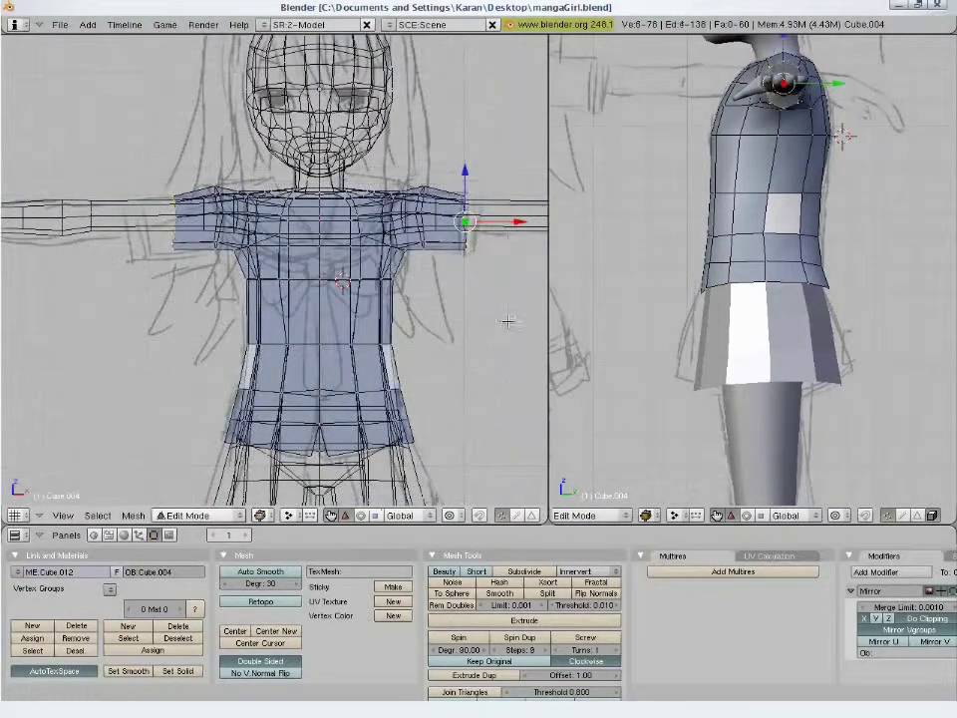
pyautogui.press('z')
pyautogui.press('e')
pyautogui.press('Return')
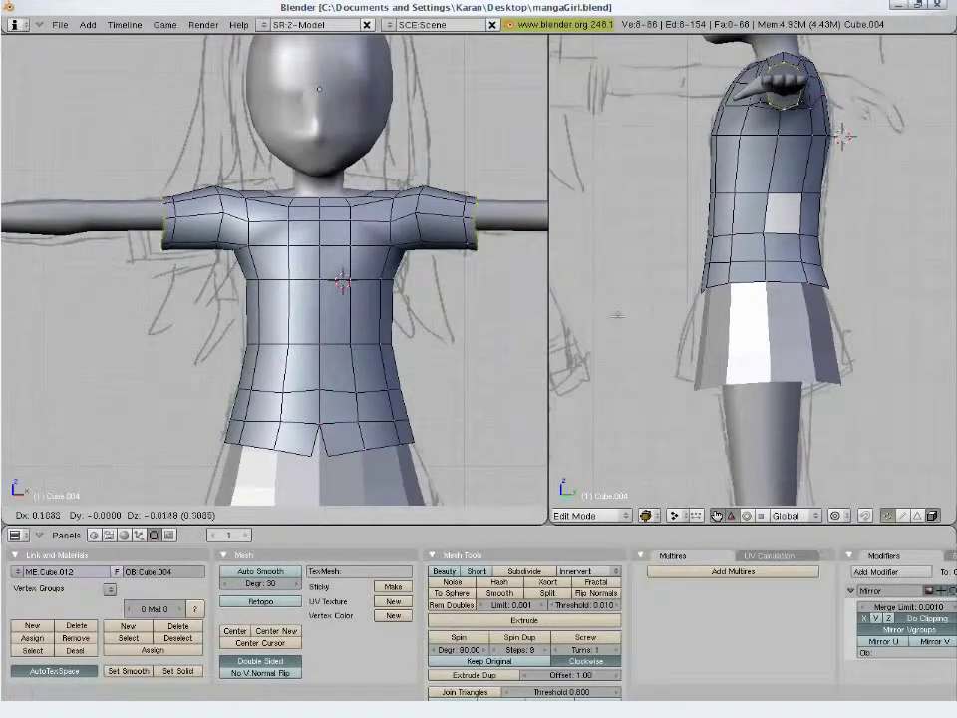
pyautogui.press('Escape')
pyautogui.press('s')
pyautogui.press('g')
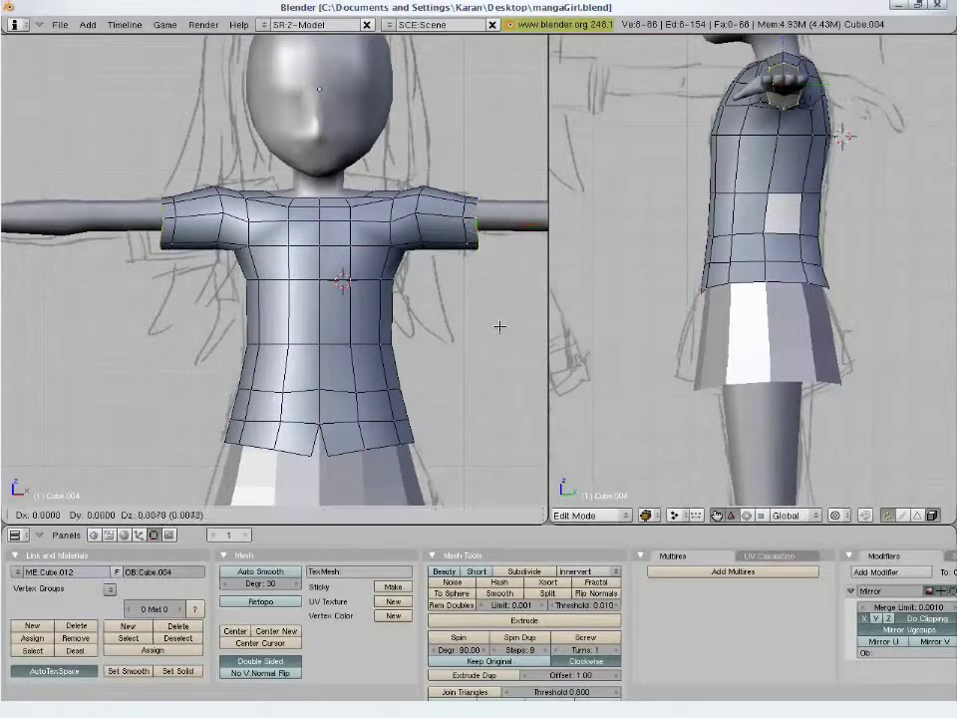
pyautogui.press('z')
pyautogui.press('s')
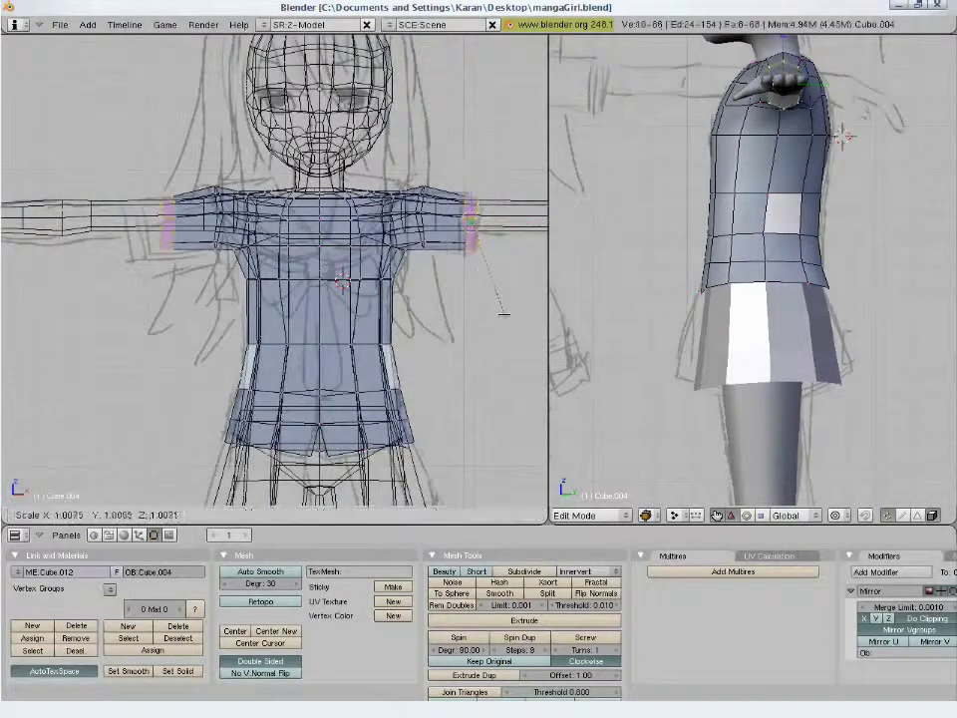
pyautogui.click(503, 319)
# - Clear the selection, zoom in on the torso and move the selected shoulder vertices
pyautogui.press('g')
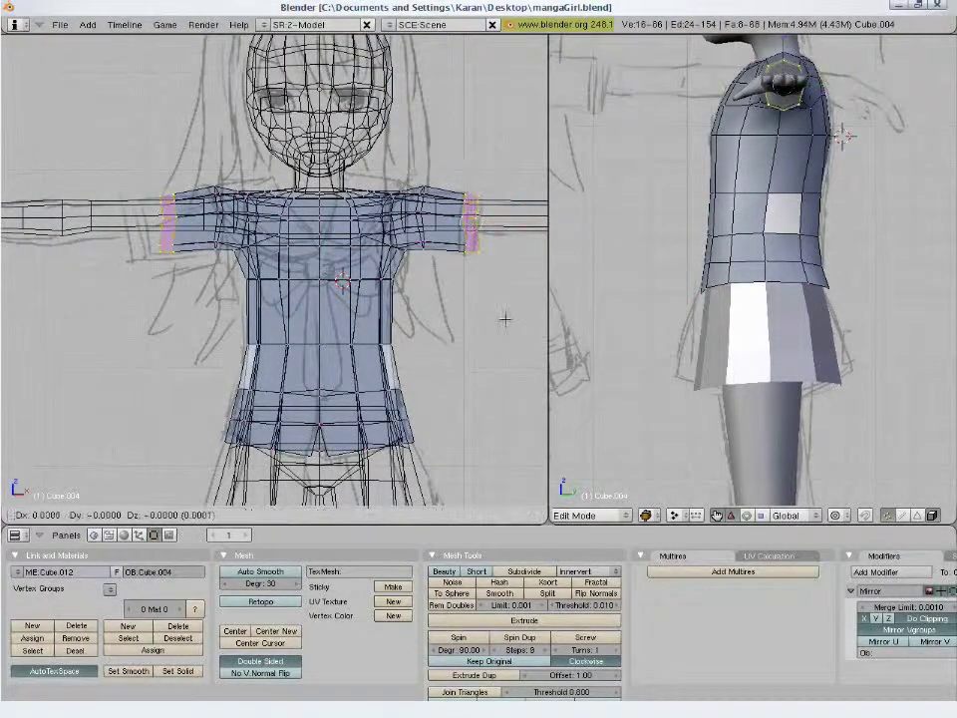
pyautogui.press('Escape')
pyautogui.press('z')
pyautogui.press('a')
pyautogui.scroll(-3, 473, 340)
pyautogui.press('z')
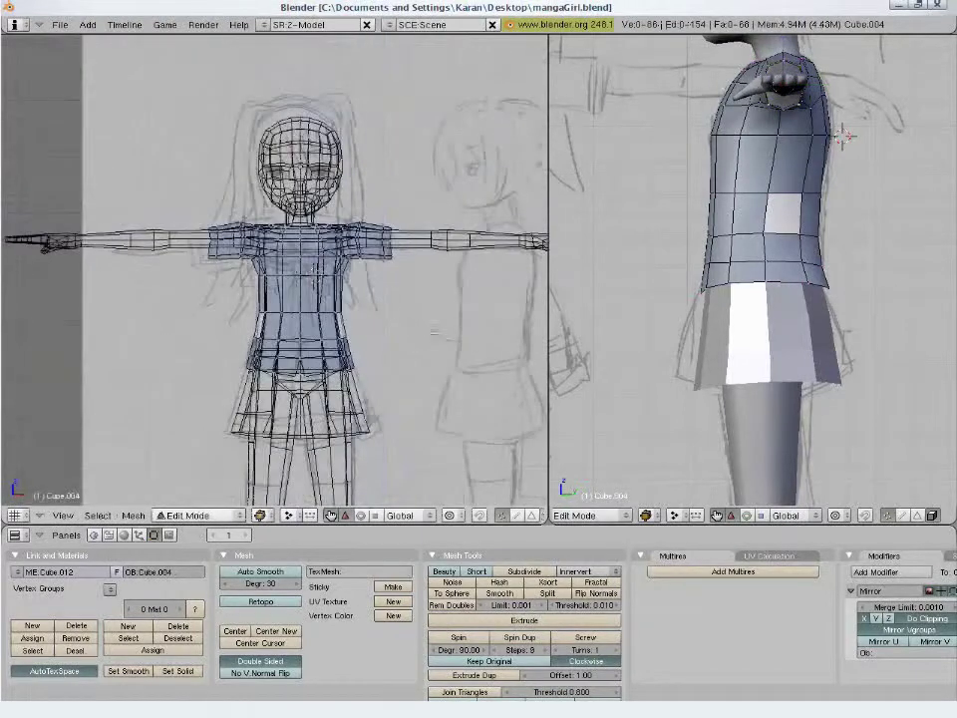
pyautogui.press('z')
pyautogui.press('a')
pyautogui.press('a')
pyautogui.scroll(2, 381, 297)
pyautogui.scroll(1, 381, 297)
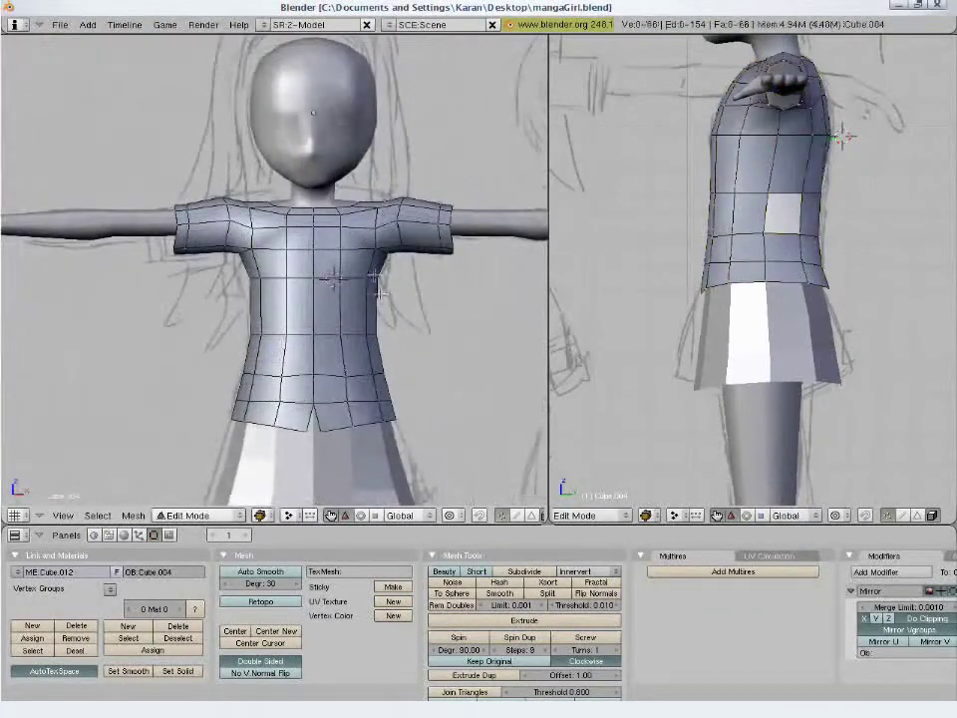
pyautogui.press('g')
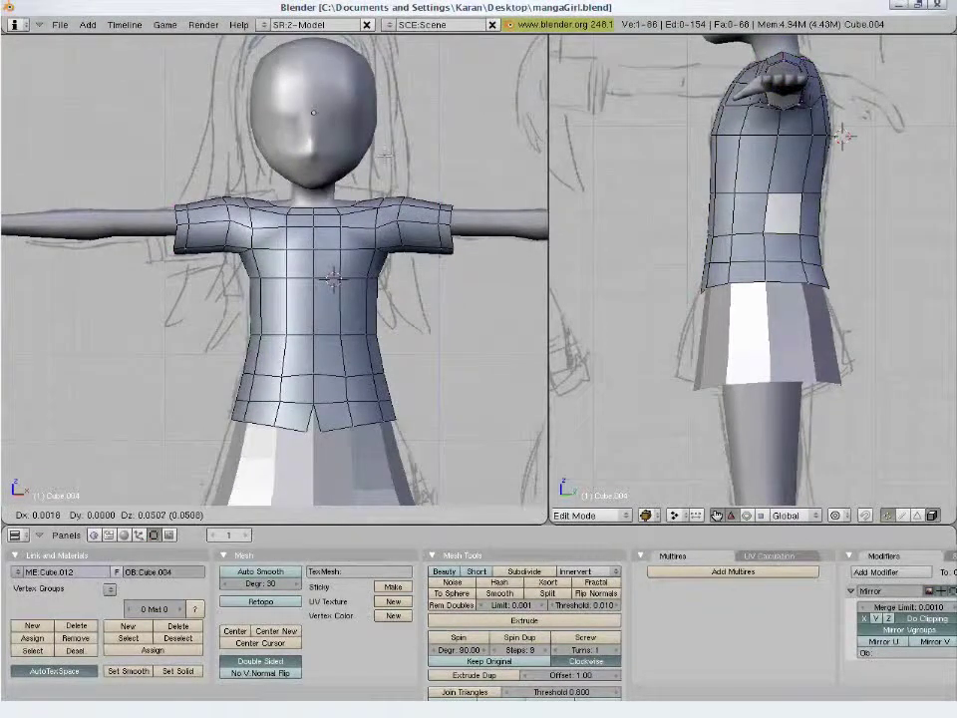
pyautogui.click(383, 167)
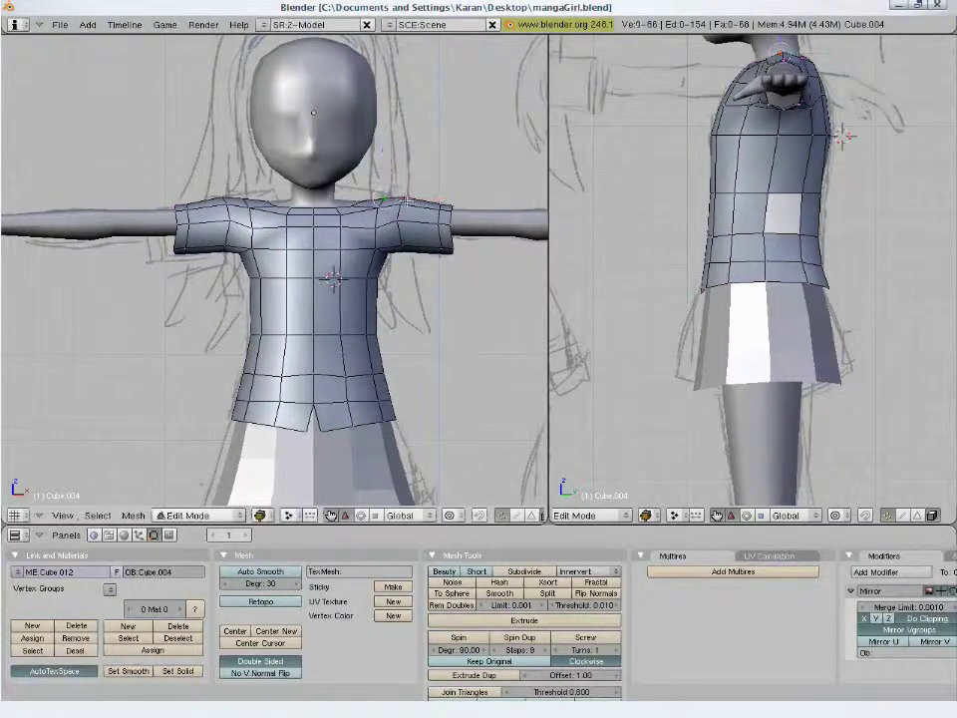
# - Move and slightly rotate the shoulder vertices, then switch to Object Mode
pyautogui.rightClick(406, 266)
pyautogui.press('g')
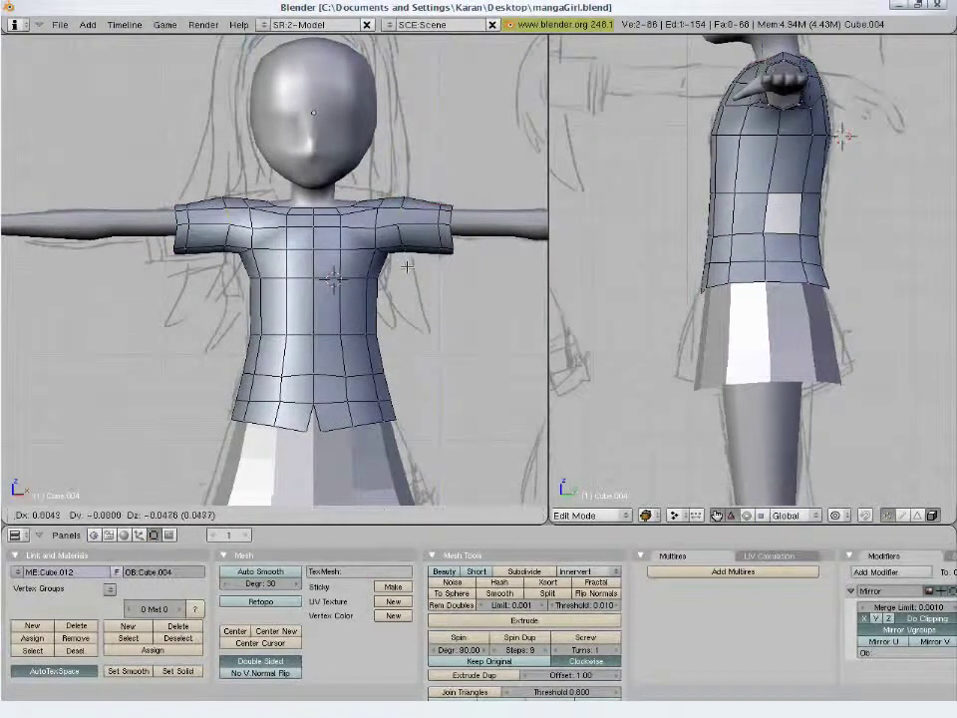
pyautogui.click(407, 263)
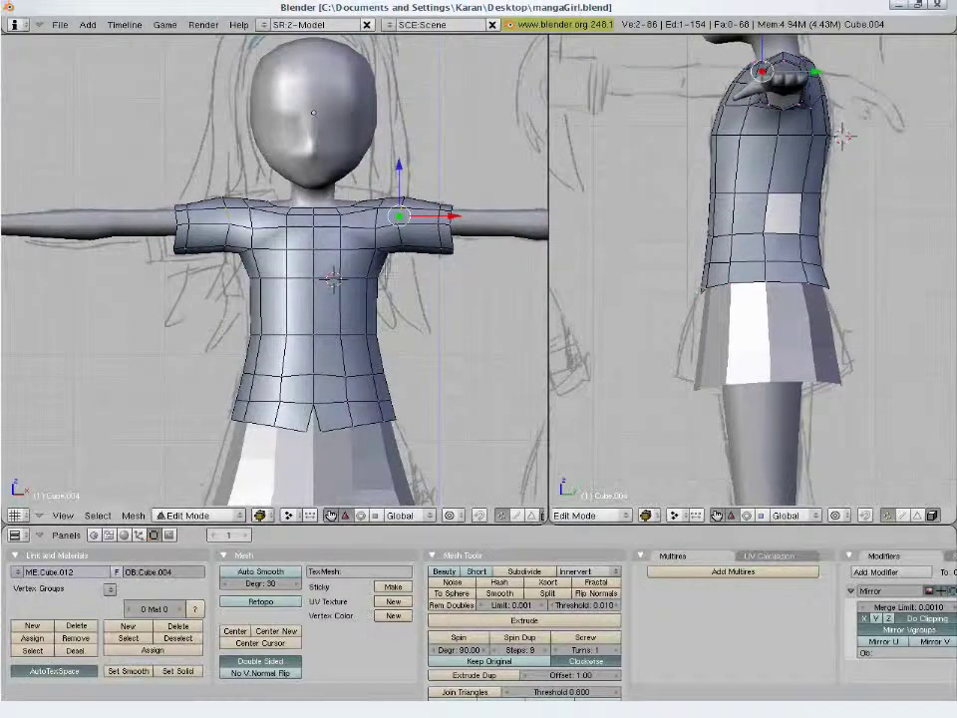
pyautogui.press('g')
pyautogui.click(437, 251)
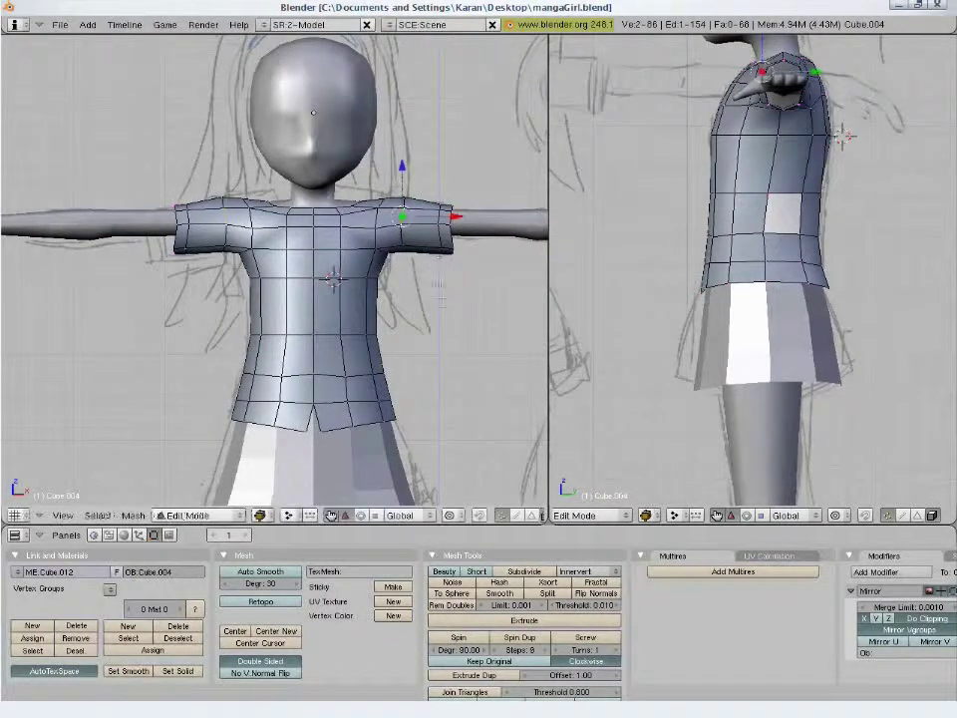
pyautogui.press('r')
pyautogui.click(460, 309)
pyautogui.press('g')
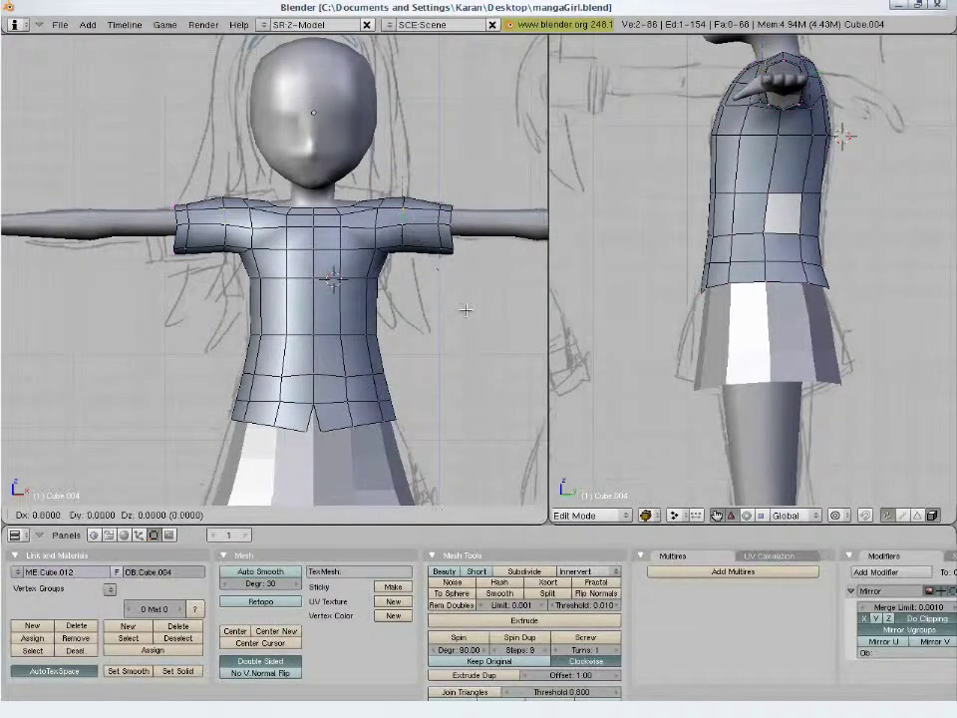
pyautogui.rightClick(460, 309)
pyautogui.press('Tab')
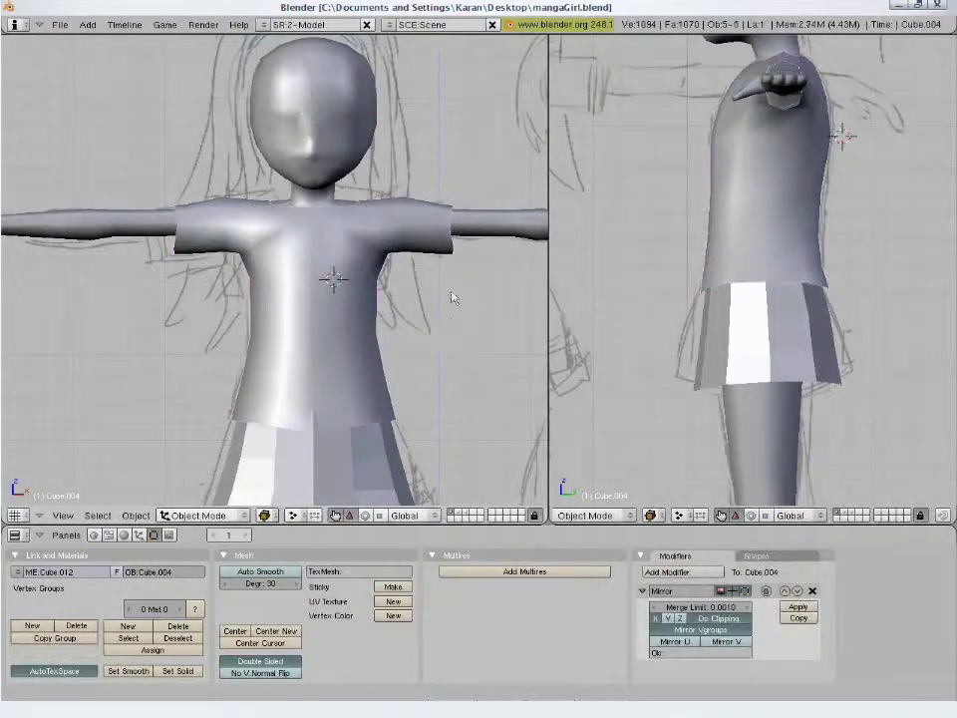
# - Lower the two neckline vertices near the shoulder on the shirt mesh
pyautogui.moveTo(449, 299)
pyautogui.mouseDown(button='middle')
pyautogui.moveTo(246, 305)
pyautogui.moveTo(210, 297)
pyautogui.moveTo(243, 305)
pyautogui.moveTo(272, 346)
pyautogui.mouseUp(button='middle')
pyautogui.scroll(3, 271, 346)
pyautogui.press('Tab')
pyautogui.rightClick(252, 300)
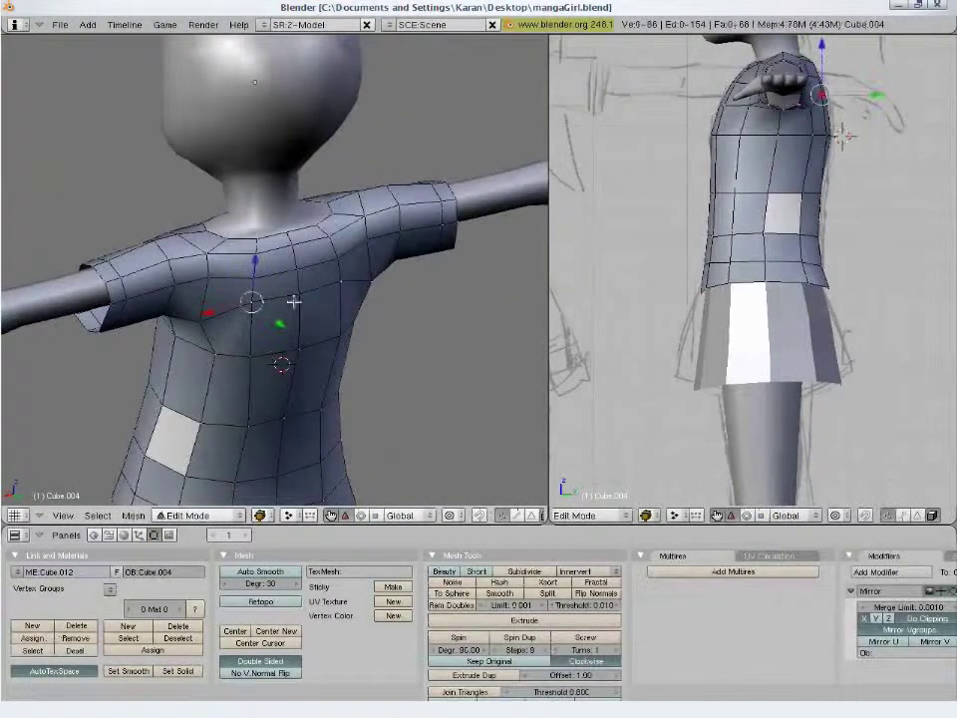
pyautogui.keyDown('shift'); pyautogui.rightClick(295, 299); pyautogui.keyUp('shift')
pyautogui.moveTo(275, 269); pyautogui.dragTo(278, 352)
pyautogui.press('g')
pyautogui.click(755, 282)
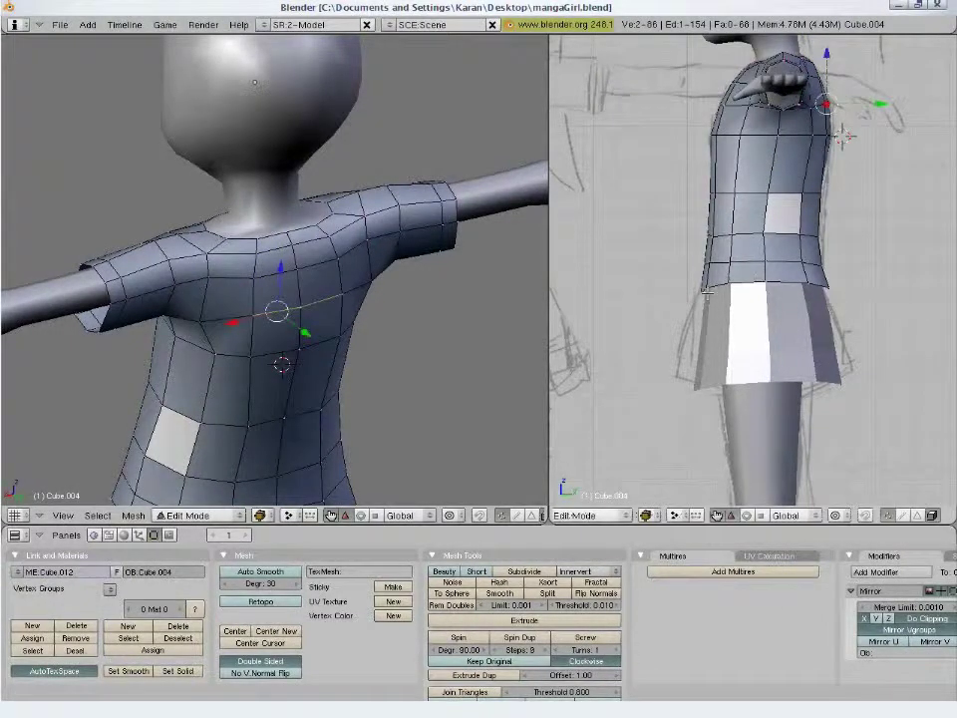
# - Reposition a single neckline vertex in the side view, checking it in wireframe
pyautogui.rightClick(818, 78)
pyautogui.press('g')
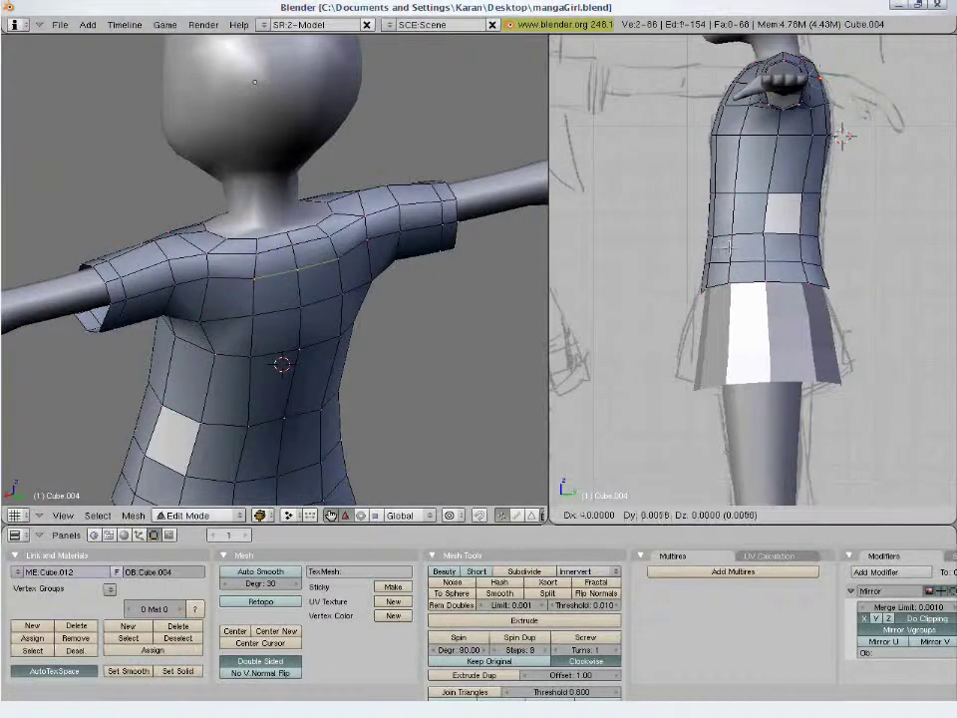
pyautogui.click(728, 244)
pyautogui.press('z')
pyautogui.press('a')
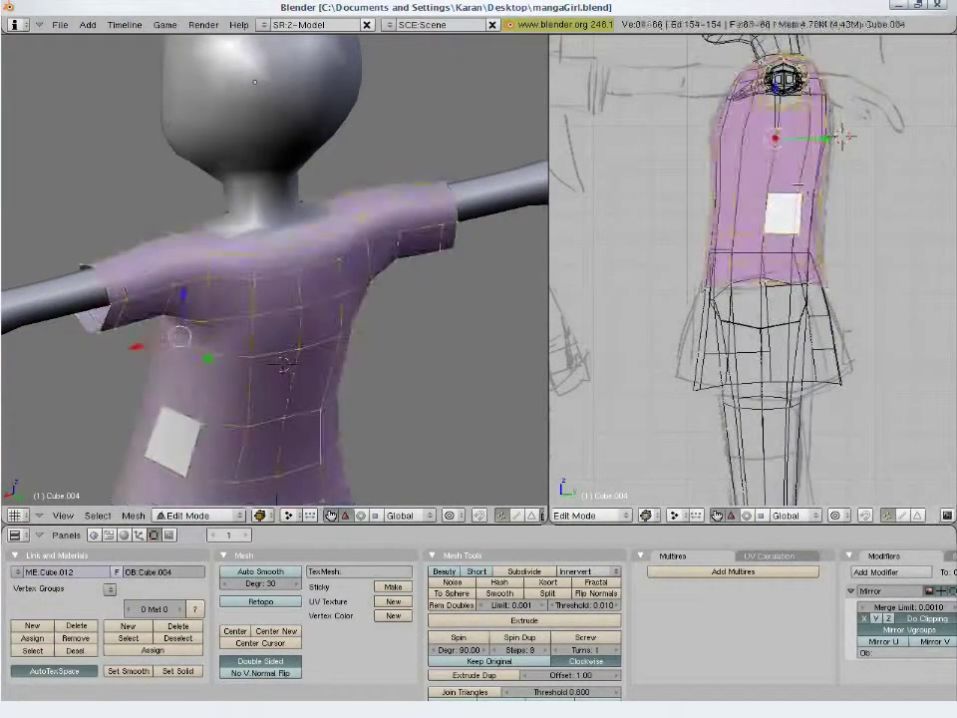
pyautogui.press('a')
pyautogui.press('g')
pyautogui.press('Escape')
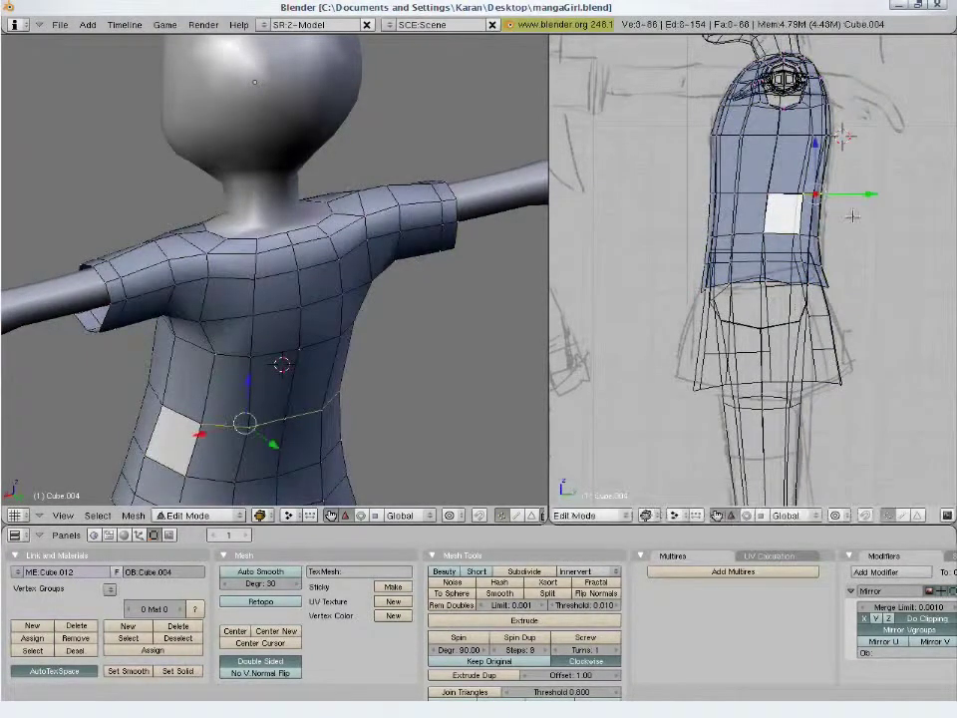
pyautogui.press('z')
pyautogui.press('z')
# - Check the shirt's shoulders in Object Mode, then refine the neckline vertices further
pyautogui.press('Tab')
pyautogui.moveTo(367, 363)
pyautogui.mouseDown(button='middle')
pyautogui.moveTo(326, 375)
pyautogui.moveTo(273, 357)
pyautogui.mouseUp(button='middle')
pyautogui.press('Tab')
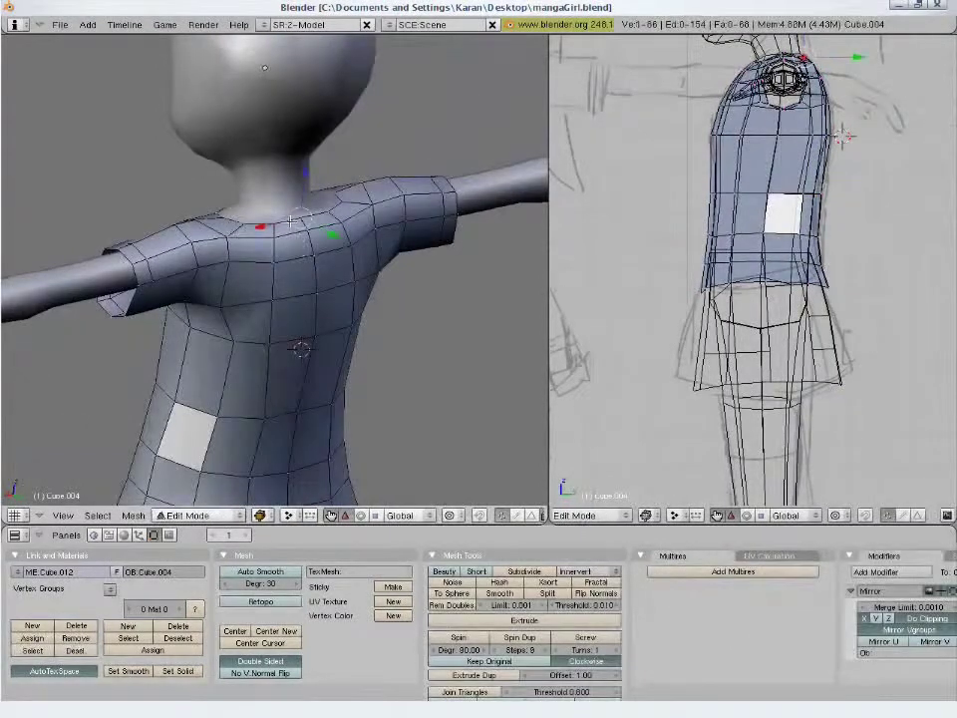
pyautogui.press('g')
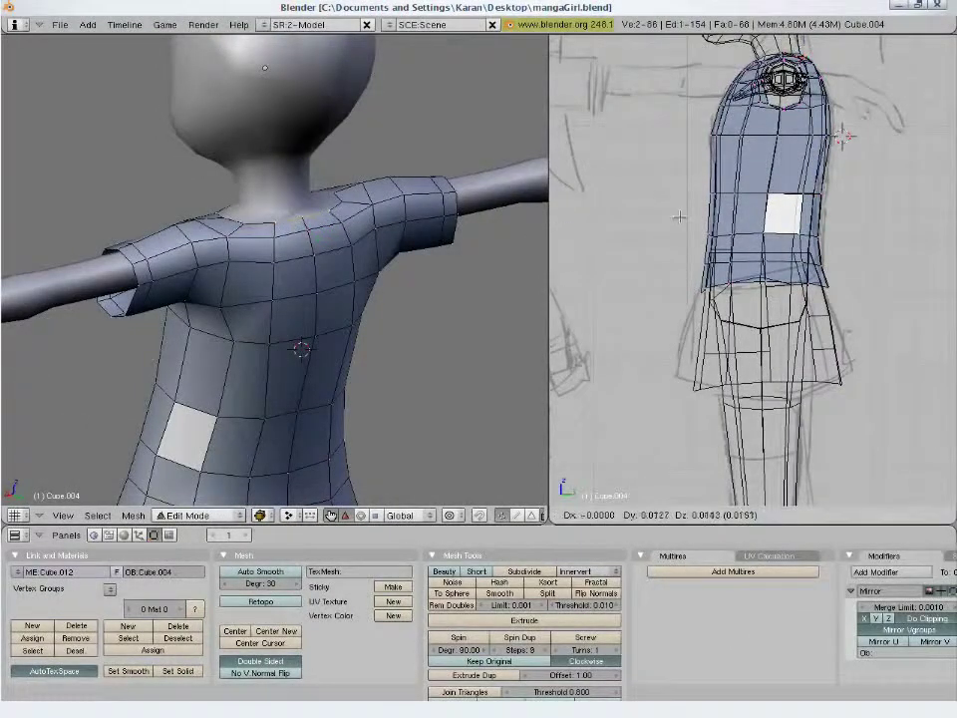
pyautogui.press('Escape')
pyautogui.press('z')
pyautogui.press('z')
pyautogui.press('Tab')
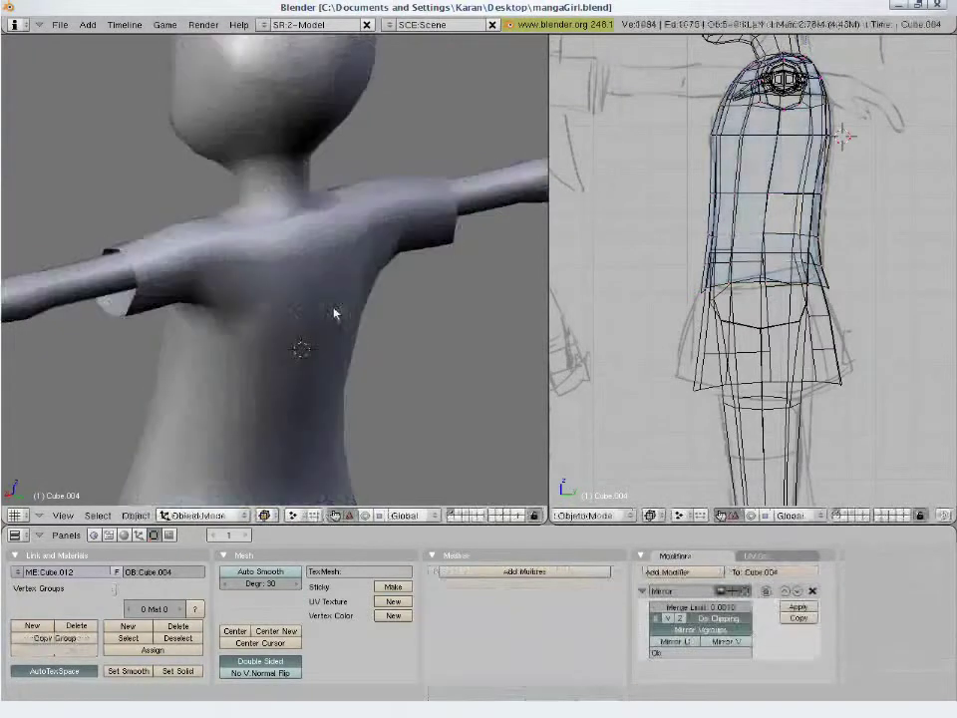
# - From a rear three-quarter view, select the edge loop around the shirt's neck
pyautogui.moveTo(333, 280); pyautogui.dragTo(409, 317, button='middle')
pyautogui.press('KP_1')
pyautogui.press('Tab')
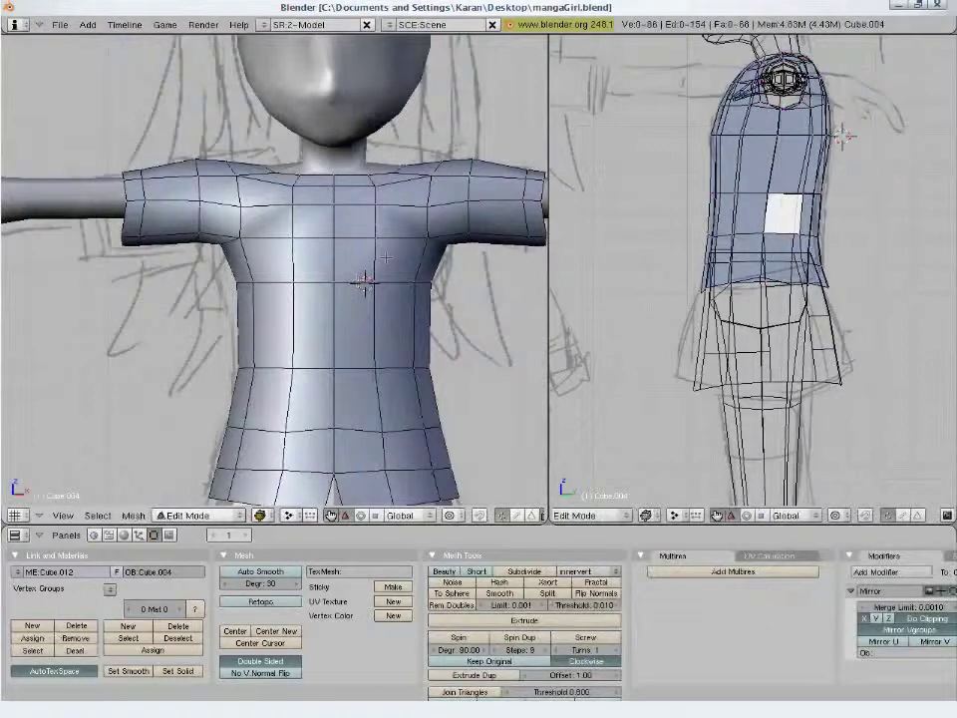
pyautogui.moveTo(441, 261)
pyautogui.mouseDown(button='middle')
pyautogui.moveTo(288, 273)
pyautogui.moveTo(206, 301)
pyautogui.mouseUp(button='middle')
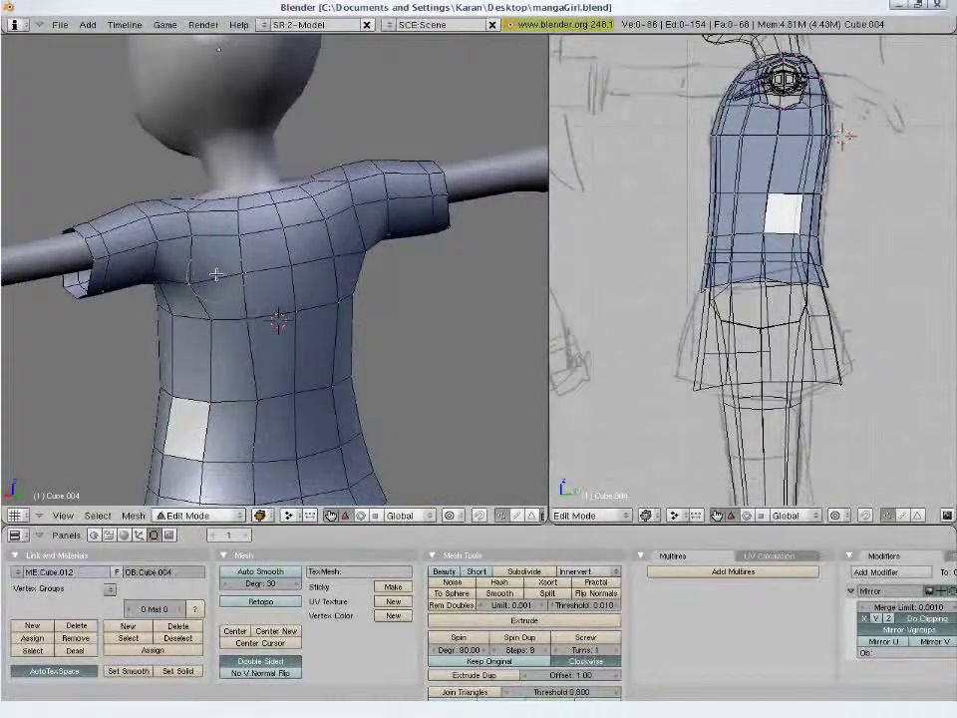
pyautogui.rightClick(194, 218)
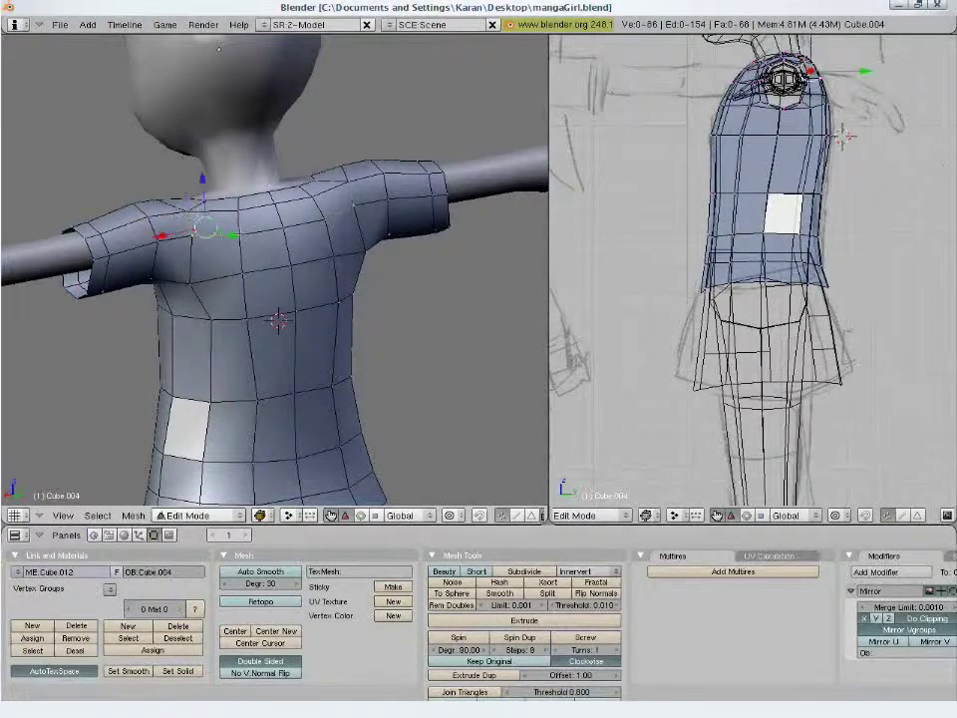
pyautogui.keyDown('alt'); pyautogui.rightClick(289, 218); pyautogui.keyUp('alt')
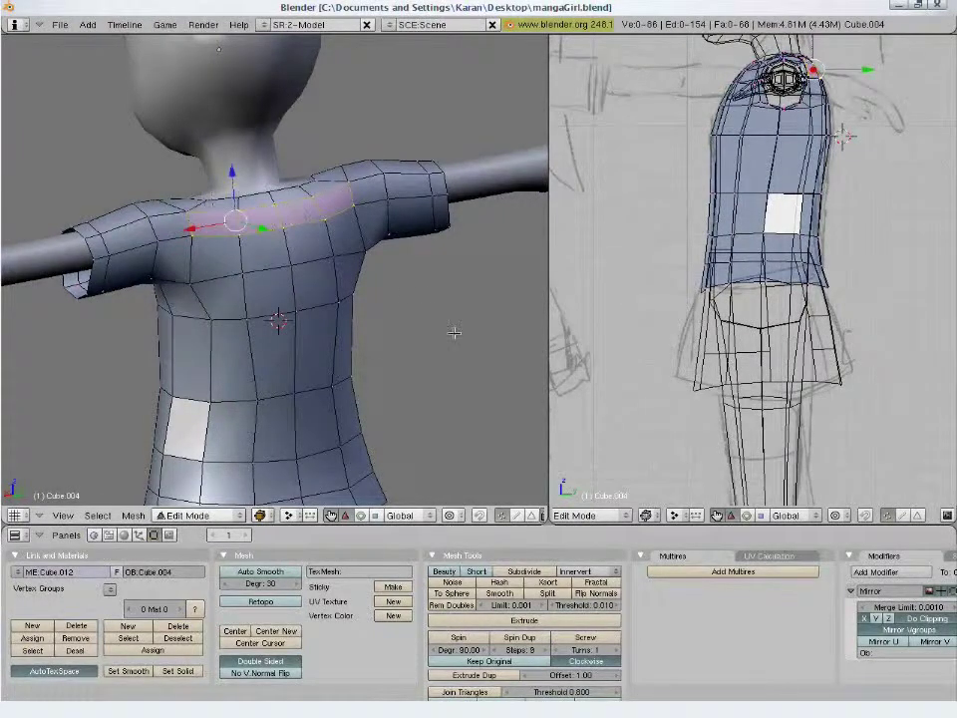
# - Extrude the neck loop in place and separate it into its own object
pyautogui.press('e')
pyautogui.press('Escape')
pyautogui.press('p')
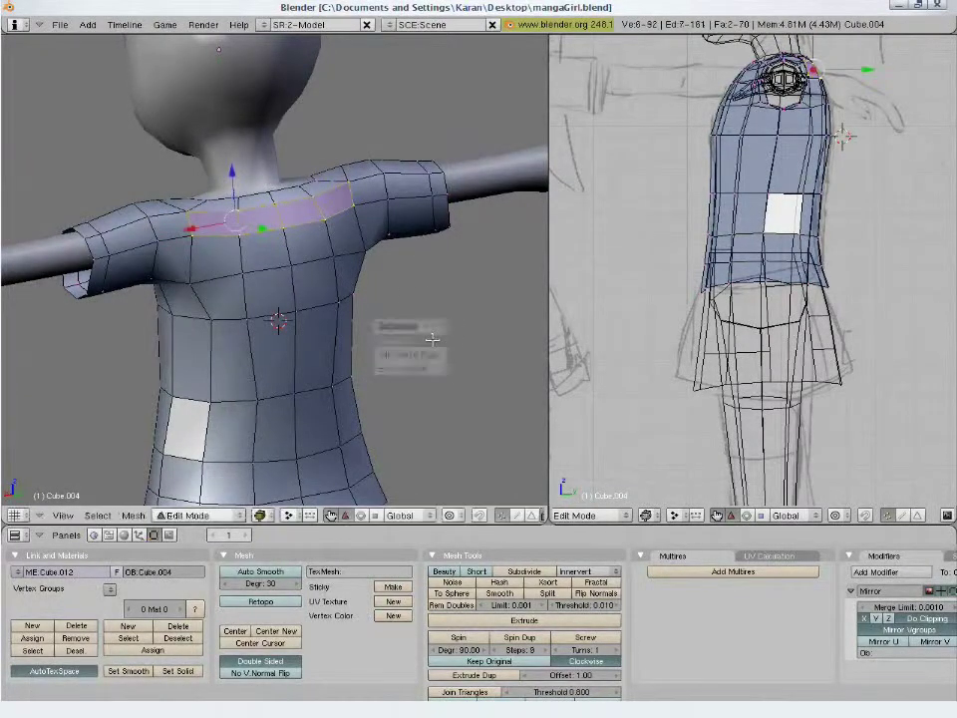
pyautogui.click(432, 340)
# - Edit the new collar piece Cube.005 and box-select its top edges in front view
pyautogui.press('Tab')
pyautogui.rightClick(271, 239)
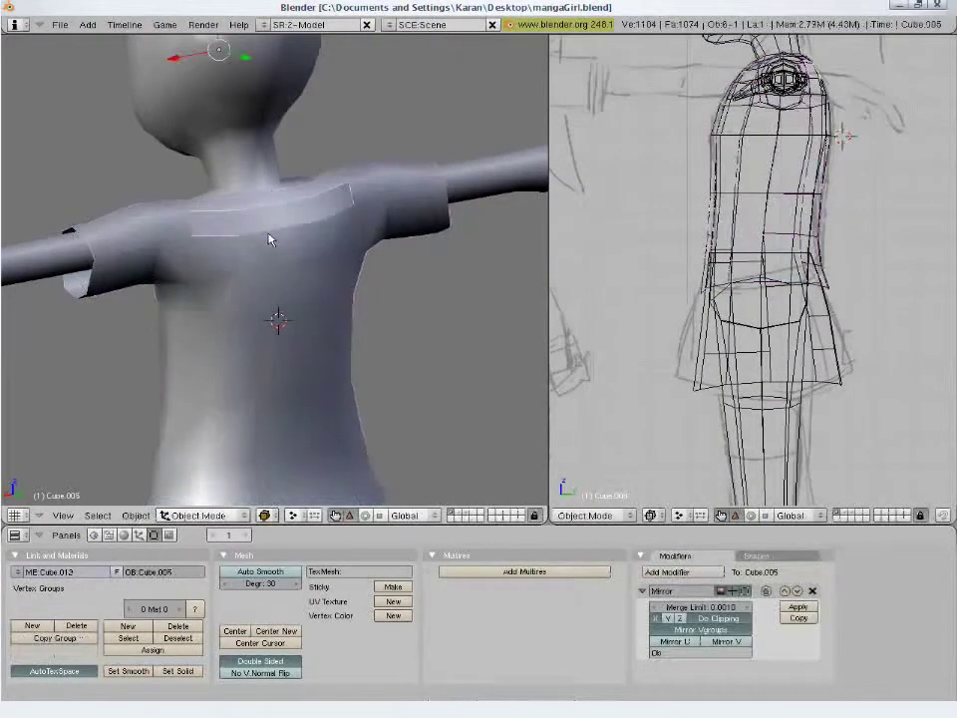
pyautogui.press('Tab')
pyautogui.press('a')
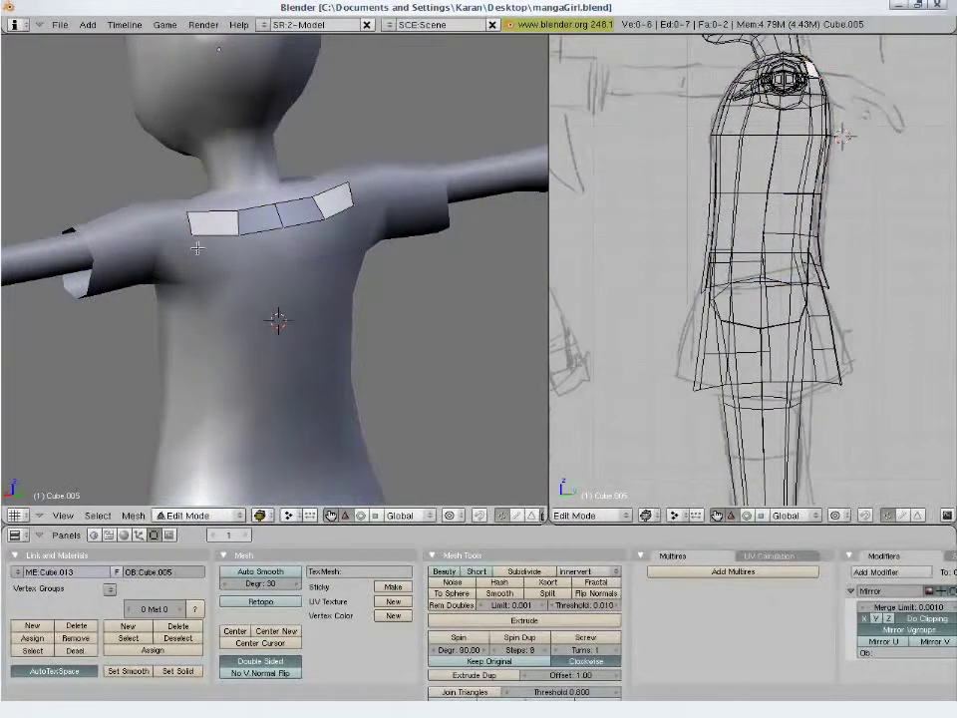
pyautogui.press('KP_1')
pyautogui.press('b')
pyautogui.moveTo(100, 140); pyautogui.dragTo(311, 192)
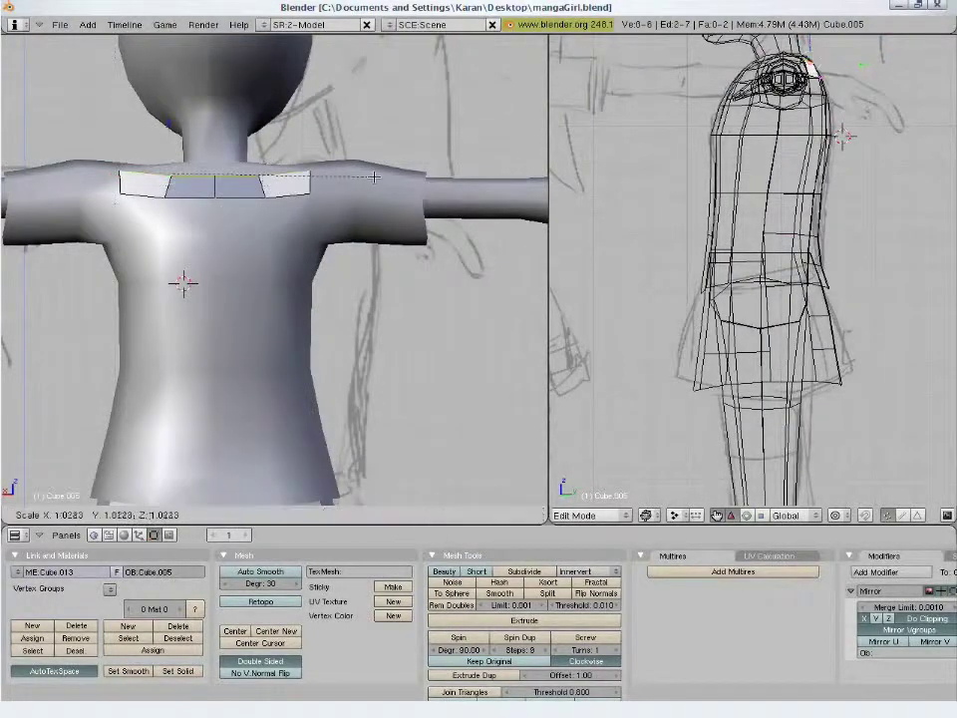
# - Move and slightly tilt the collar's top edges across the upper back
pyautogui.press('g')
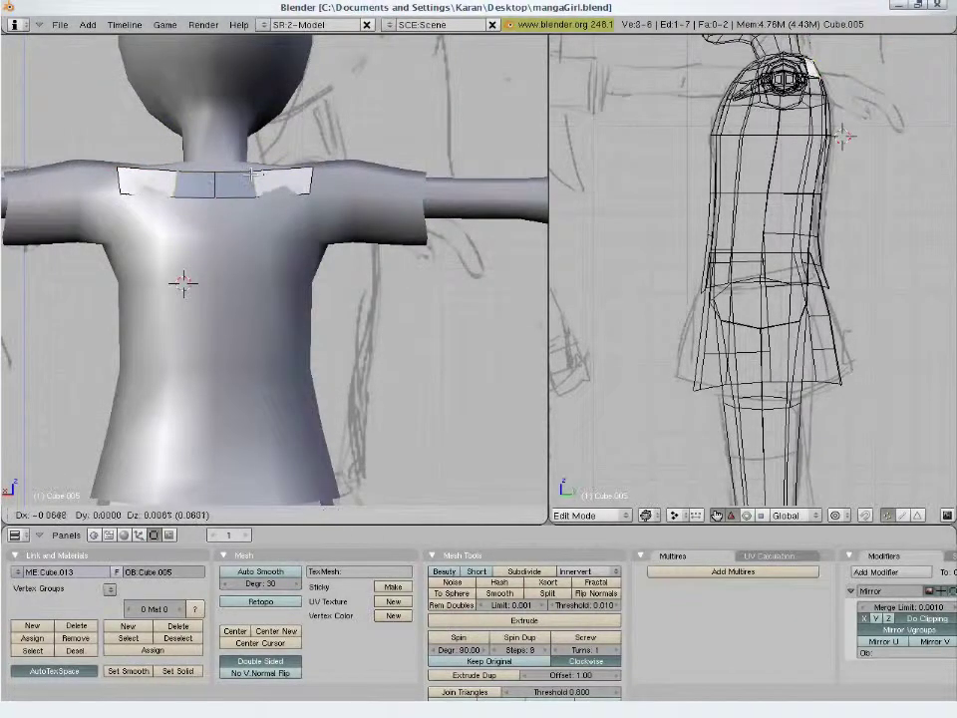
pyautogui.click(203, 182)
pyautogui.press('r')
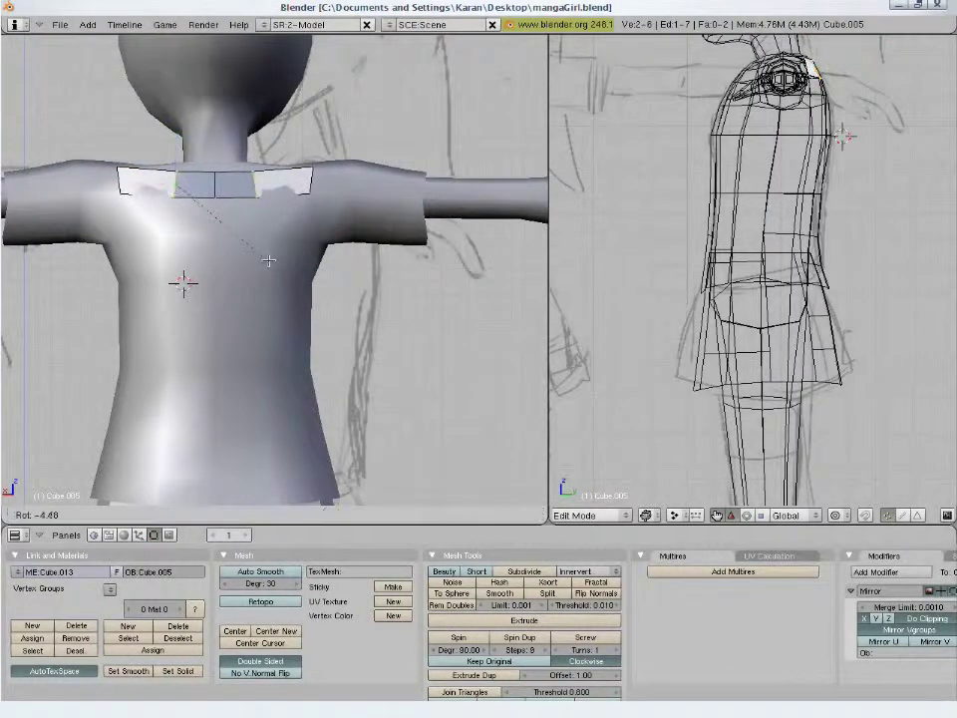
pyautogui.press('g')
pyautogui.click(303, 254)
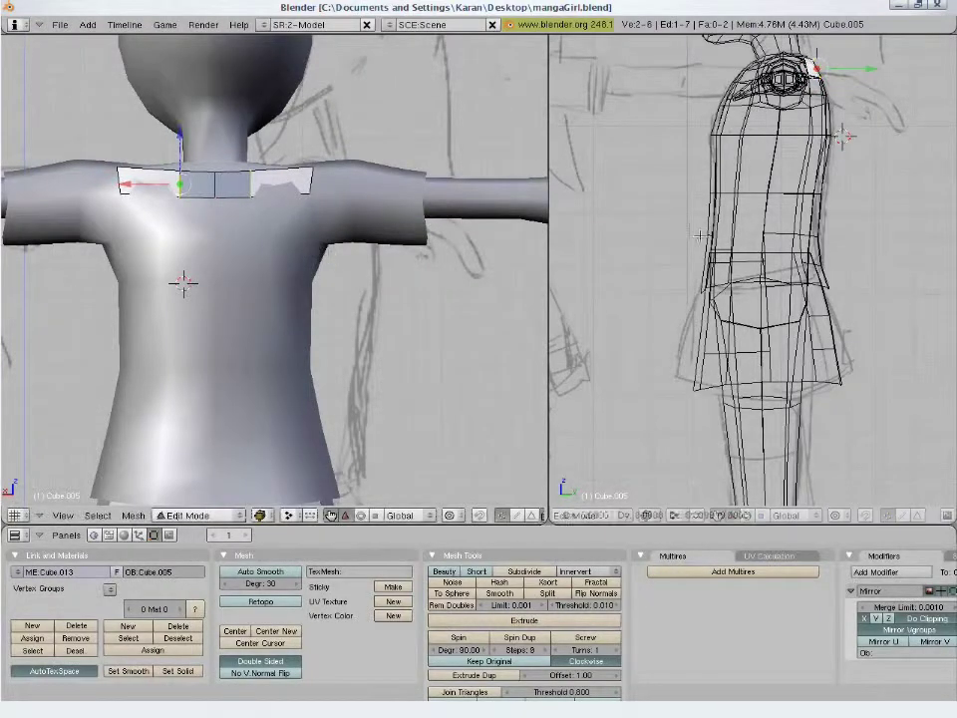
pyautogui.press('g')
pyautogui.press('Return')
pyautogui.press('r')
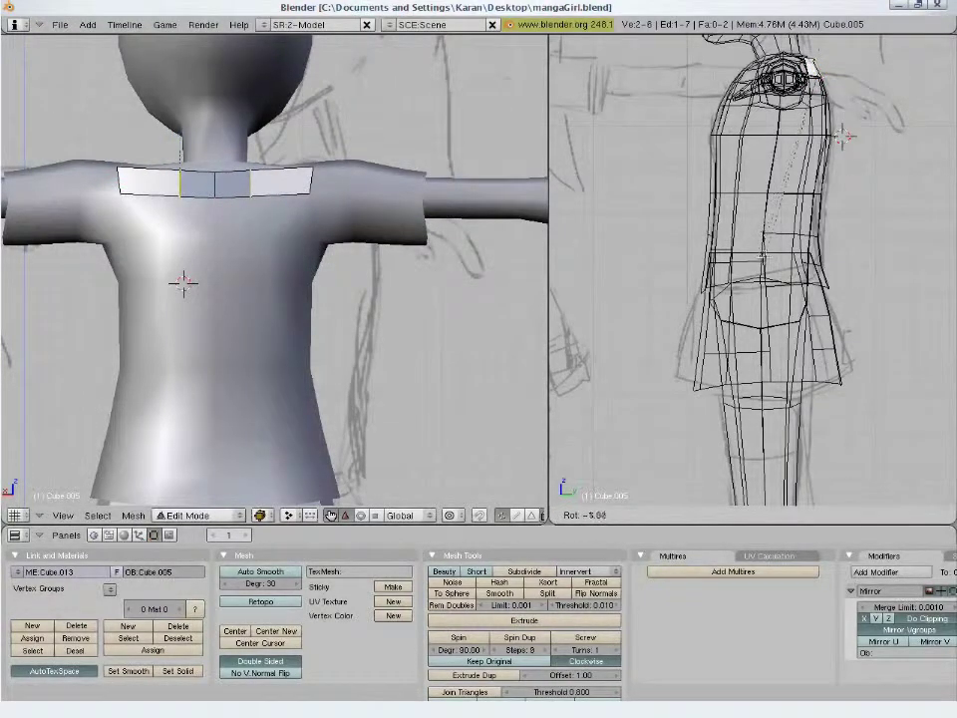
pyautogui.press('Return')
pyautogui.scroll(2, 842, 136)
pyautogui.scroll(2, 857, 200)
# - In solid shading, shift the collar edge and vertices closer to the neck
pyautogui.scroll(2, 877, 279)
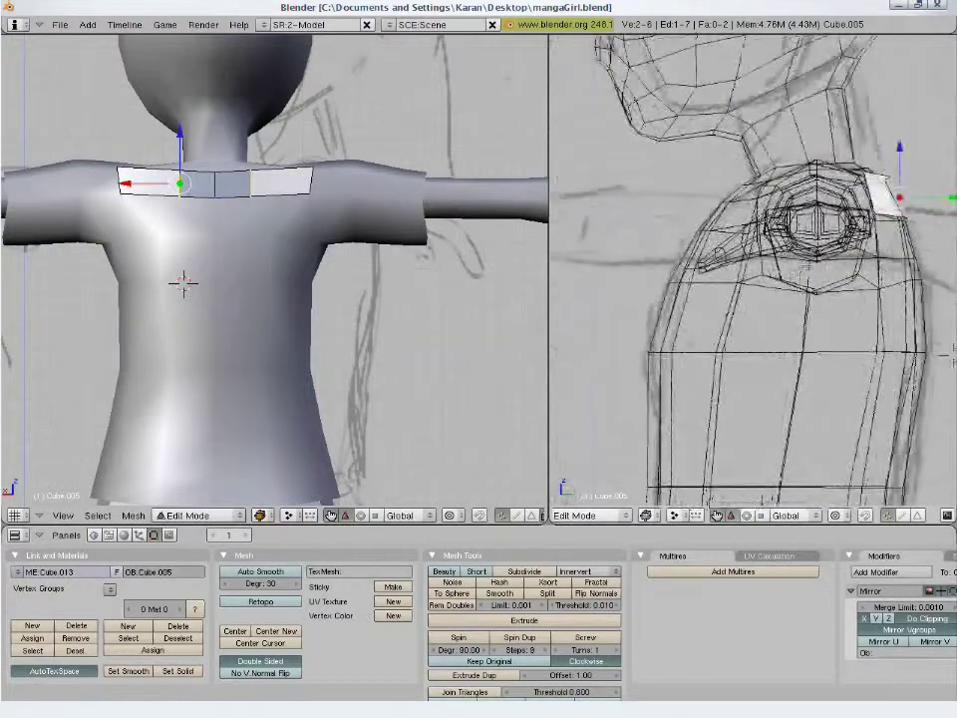
pyautogui.scroll(2, 912, 409)
pyautogui.press('z')
pyautogui.press('r')
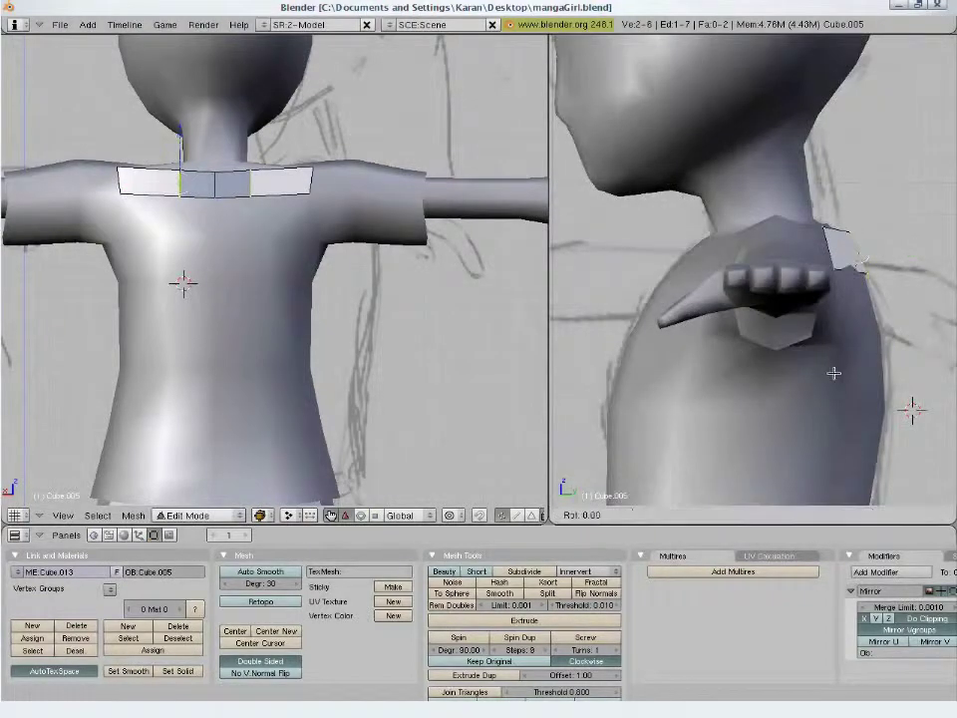
pyautogui.press('Escape')
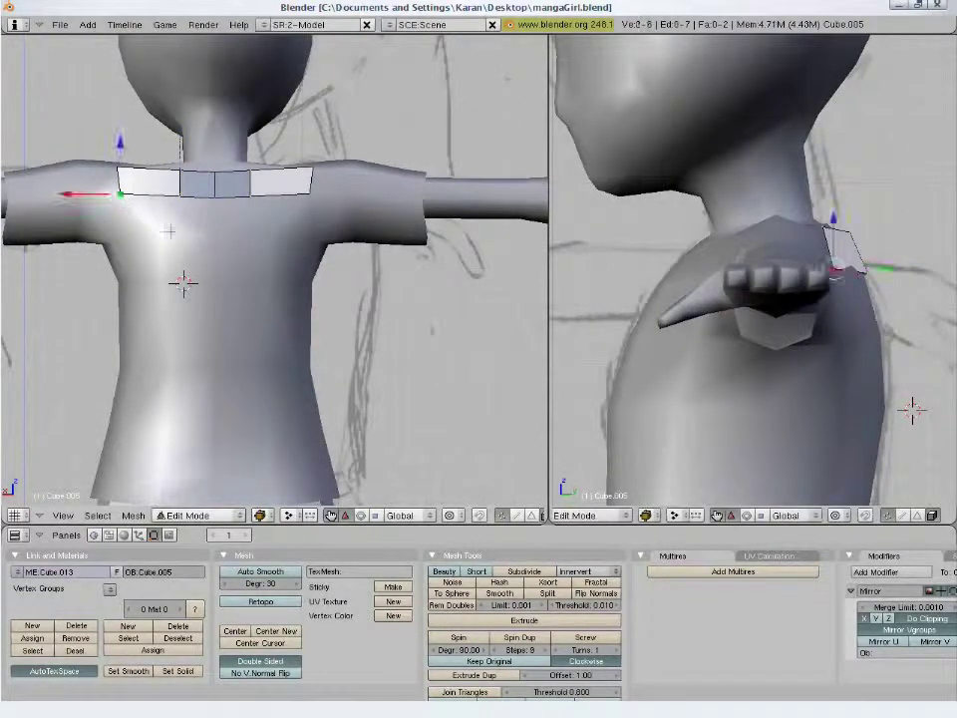
pyautogui.press('g')
pyautogui.click(911, 409)
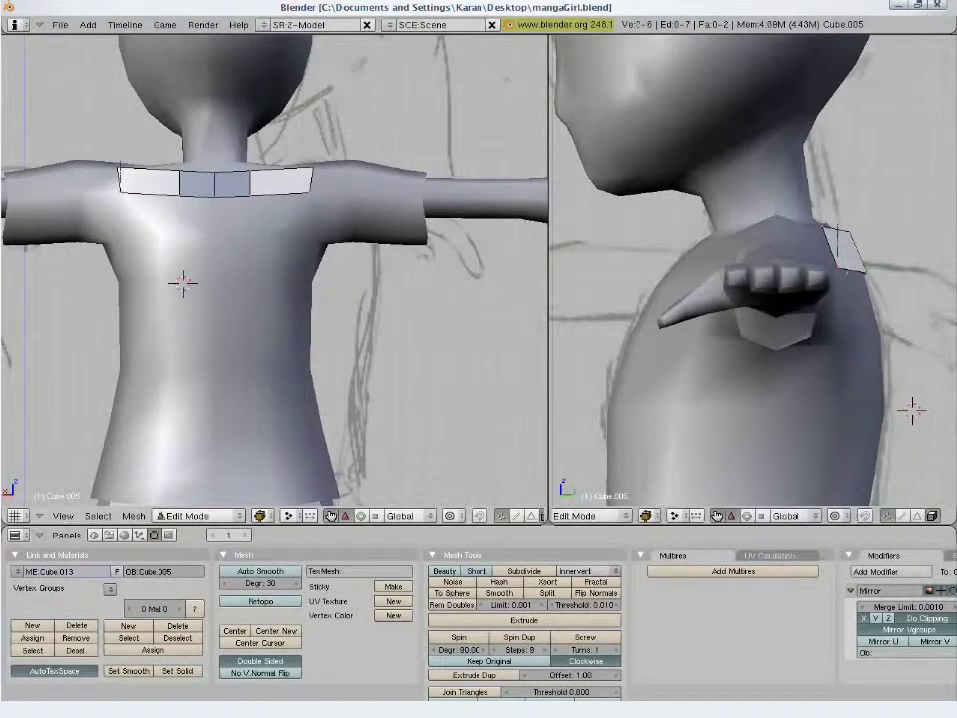
pyautogui.press('g')
pyautogui.click(184, 282)
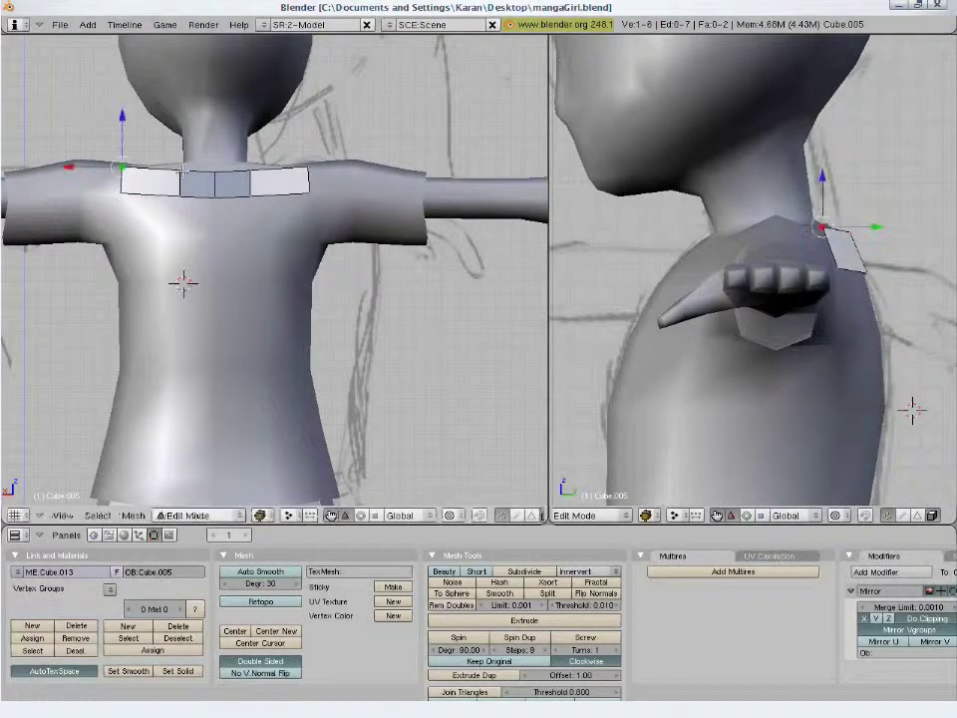
# - From behind the head, rotate and reposition the collar piece onto the shoulders
pyautogui.moveTo(129, 207)
pyautogui.mouseDown(button='middle')
pyautogui.moveTo(230, 267)
pyautogui.moveTo(377, 320)
pyautogui.mouseUp(button='middle')
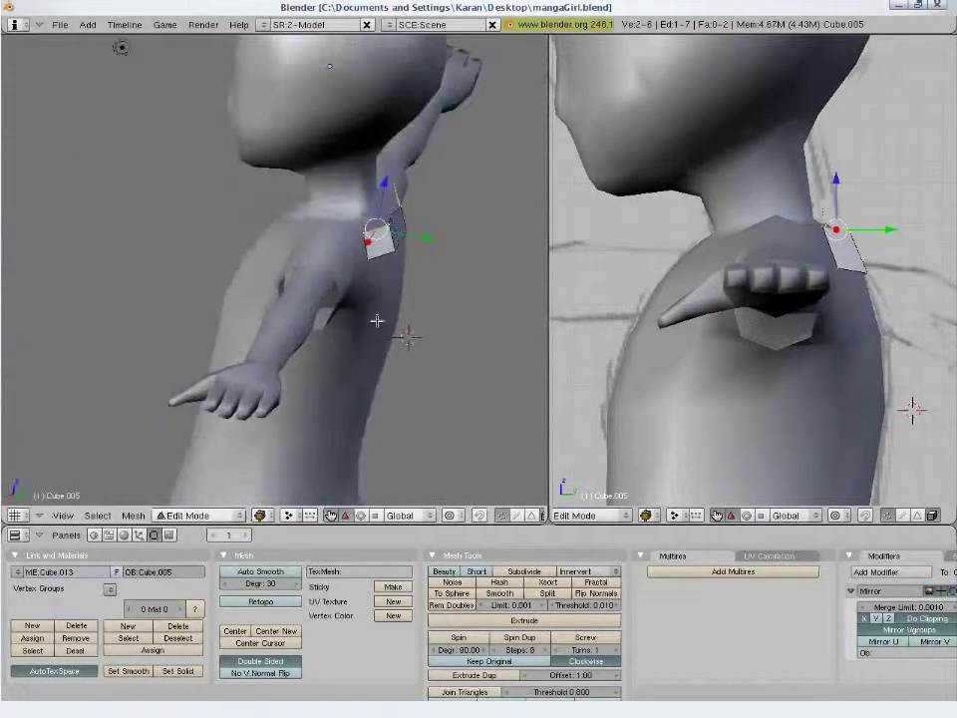
pyautogui.moveTo(227, 242); pyautogui.dragTo(239, 389, button='middle')
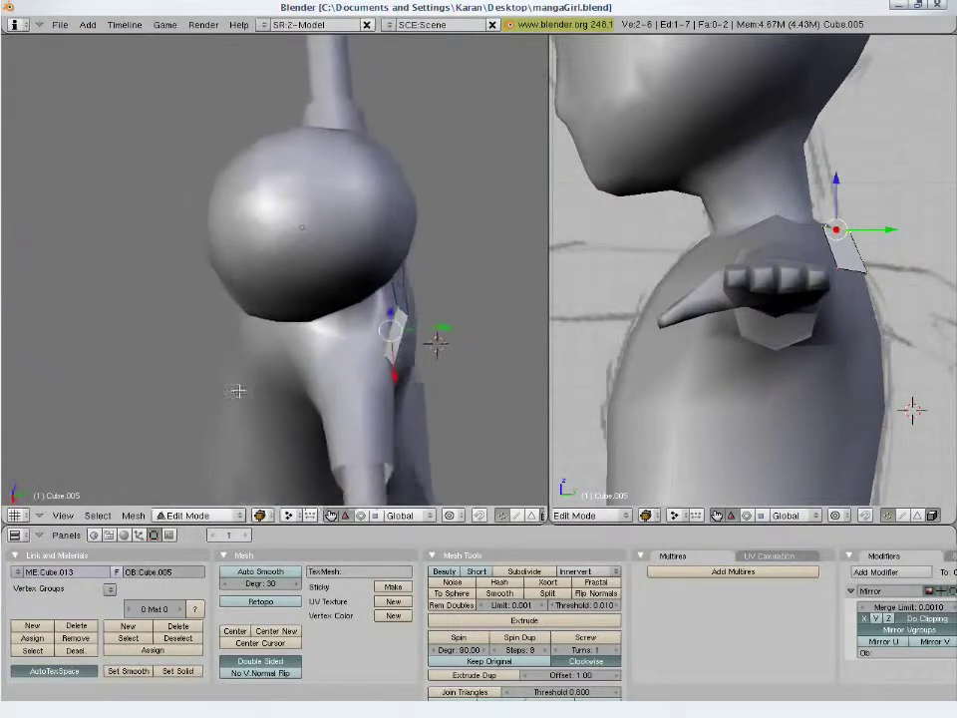
pyautogui.press('r')
pyautogui.click(406, 454)
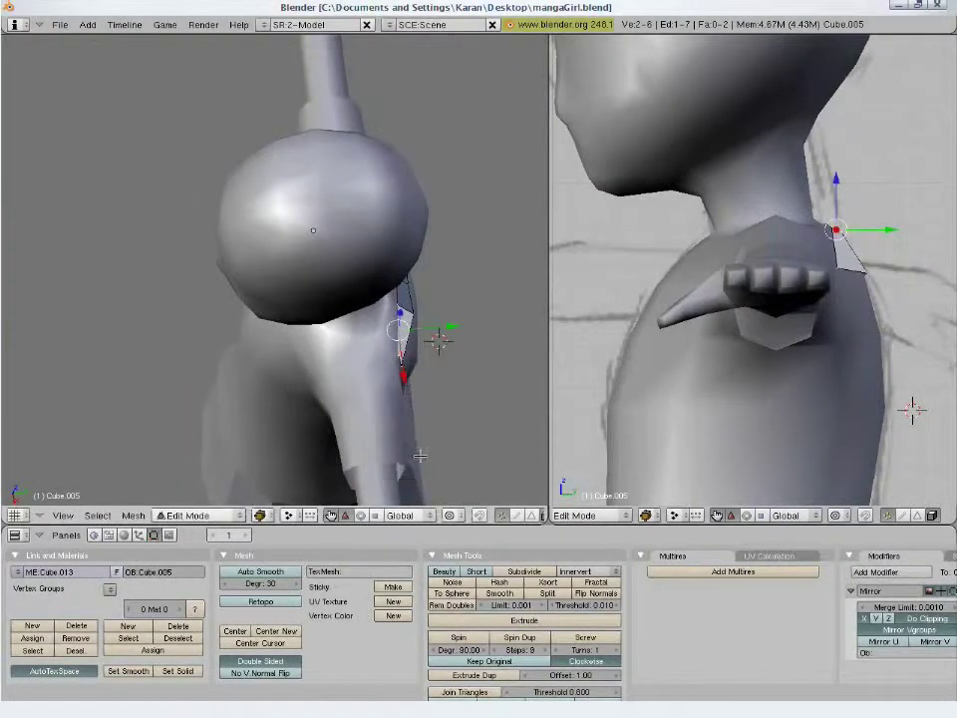
pyautogui.press('g')
pyautogui.click(404, 451)
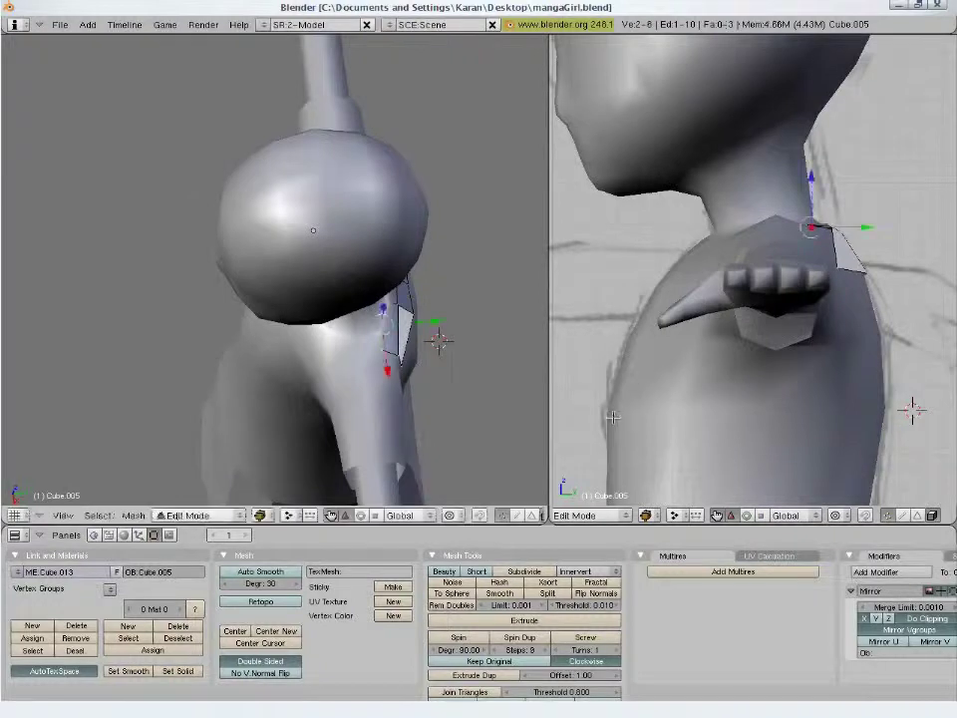
# - In front view, nudge the collar vertex snugly against the neck
pyautogui.press('g')
pyautogui.press('Escape')
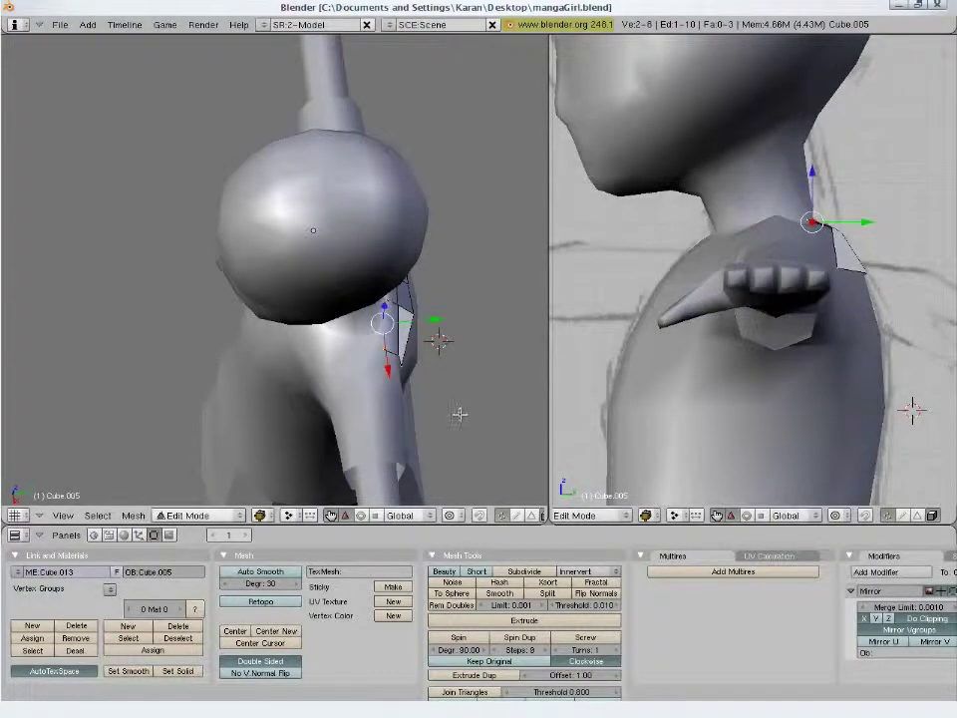
pyautogui.press('KP_1')
pyautogui.press('g')
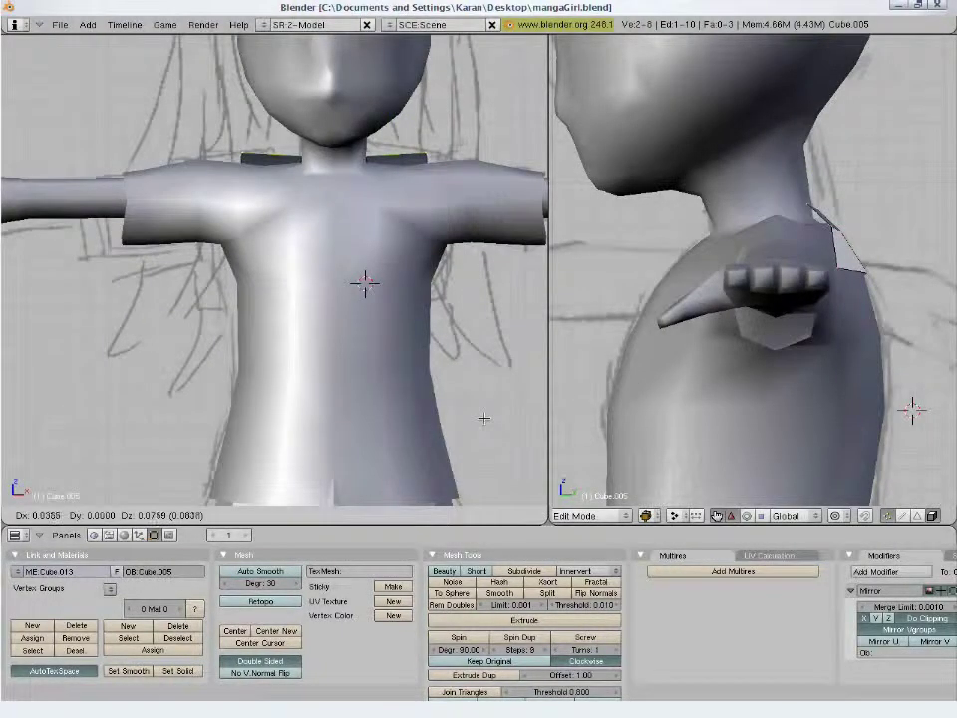
pyautogui.click(493, 422)
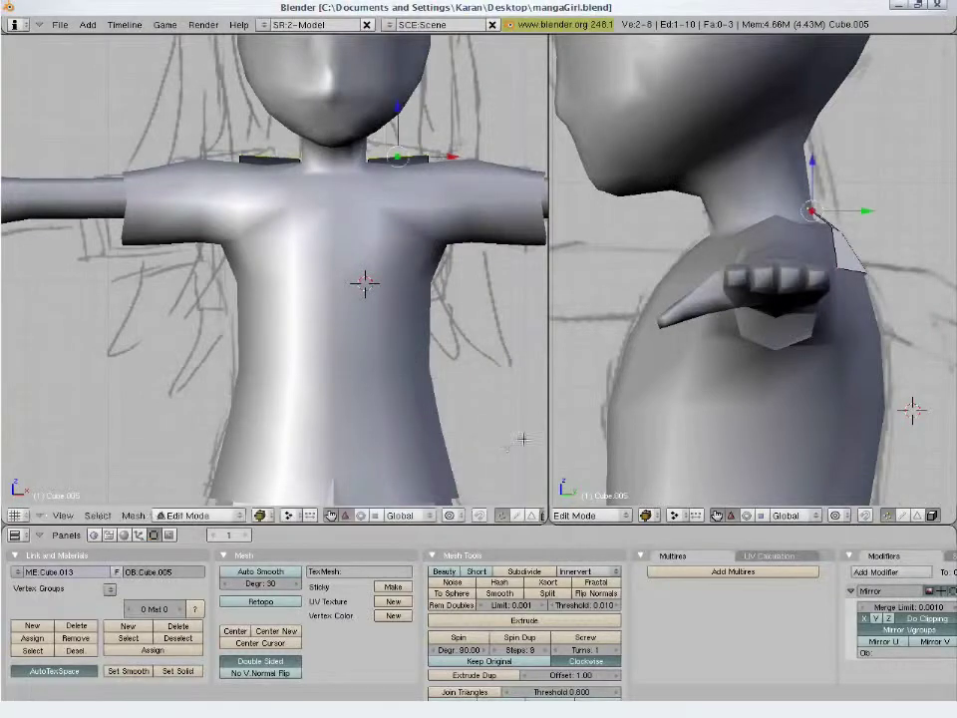
pyautogui.press('g')
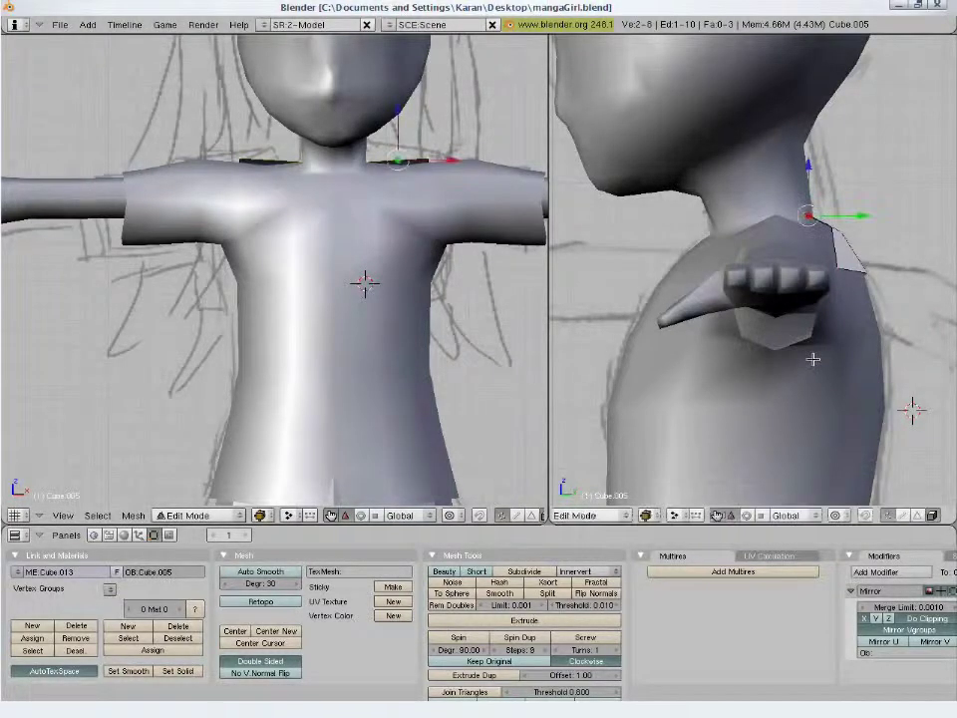
pyautogui.rightClick(793, 356)
# - Extrude the collar edges (Only Edges) twice down onto the chest
pyautogui.press('e')
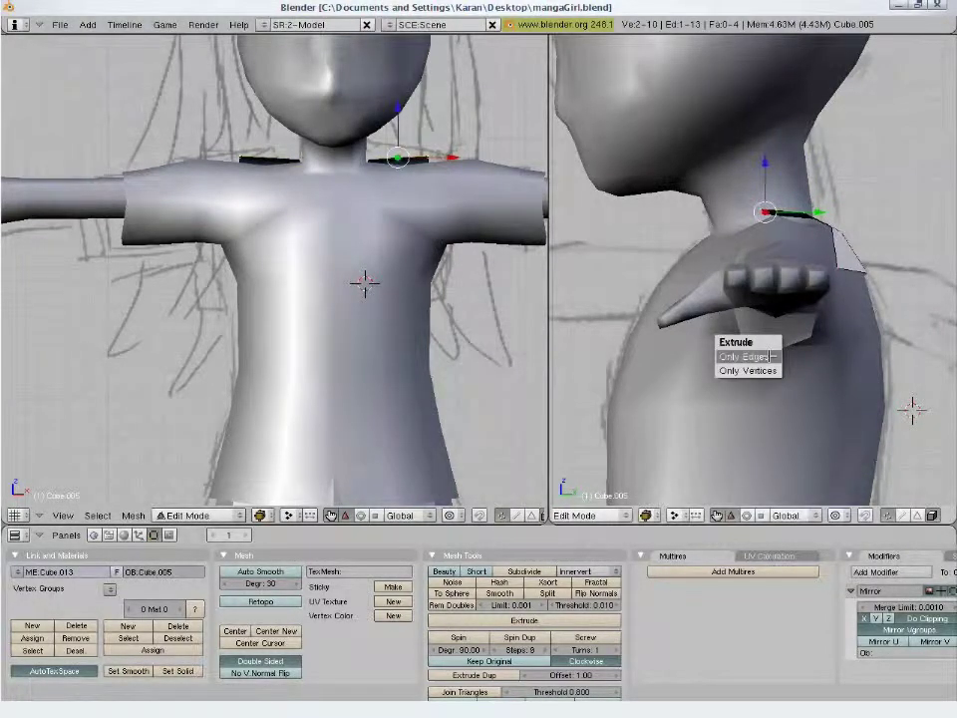
pyautogui.click(772, 356)
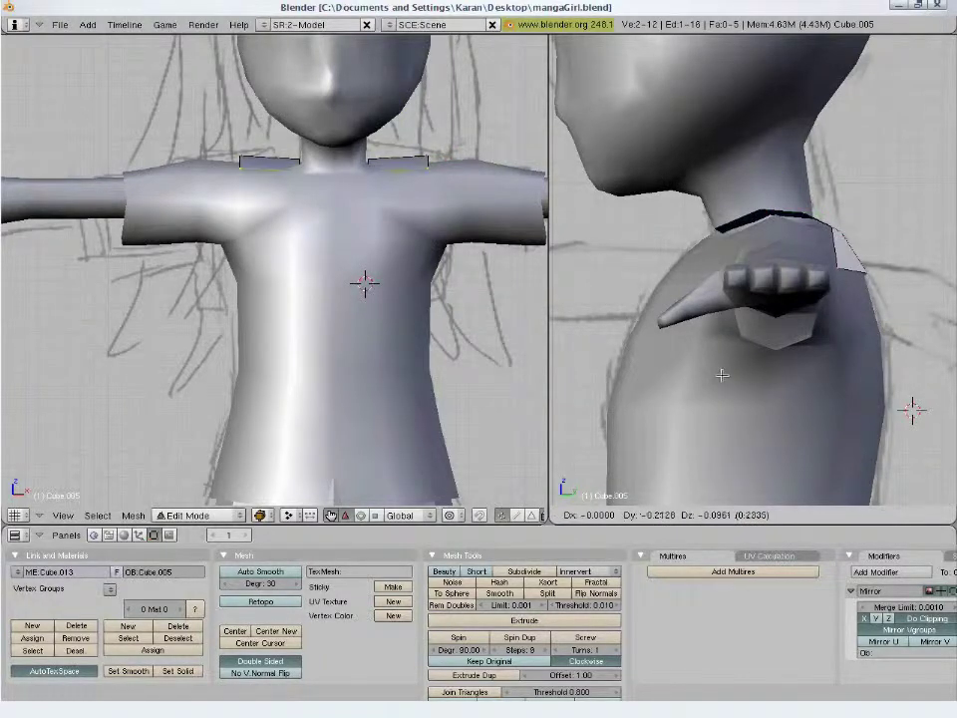
pyautogui.click(722, 375)
pyautogui.press('e')
pyautogui.click(716, 377)
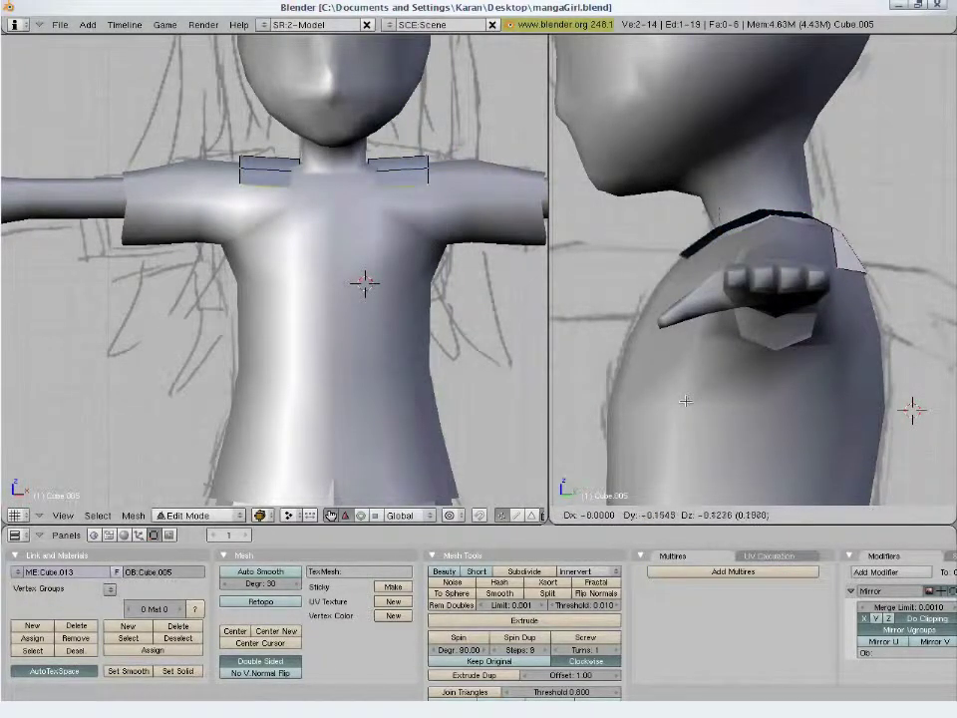
pyautogui.click(722, 381)
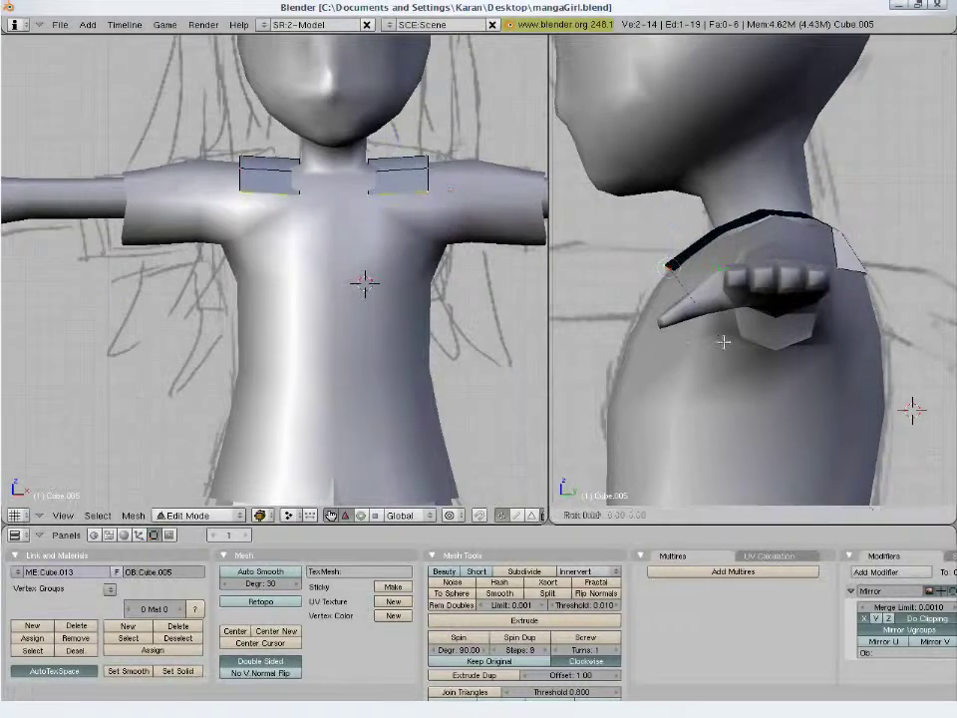
# - Move the lapel edge and vertices so they sit against the chest front
pyautogui.press('r')
pyautogui.press('r')
pyautogui.rightClick(732, 348)
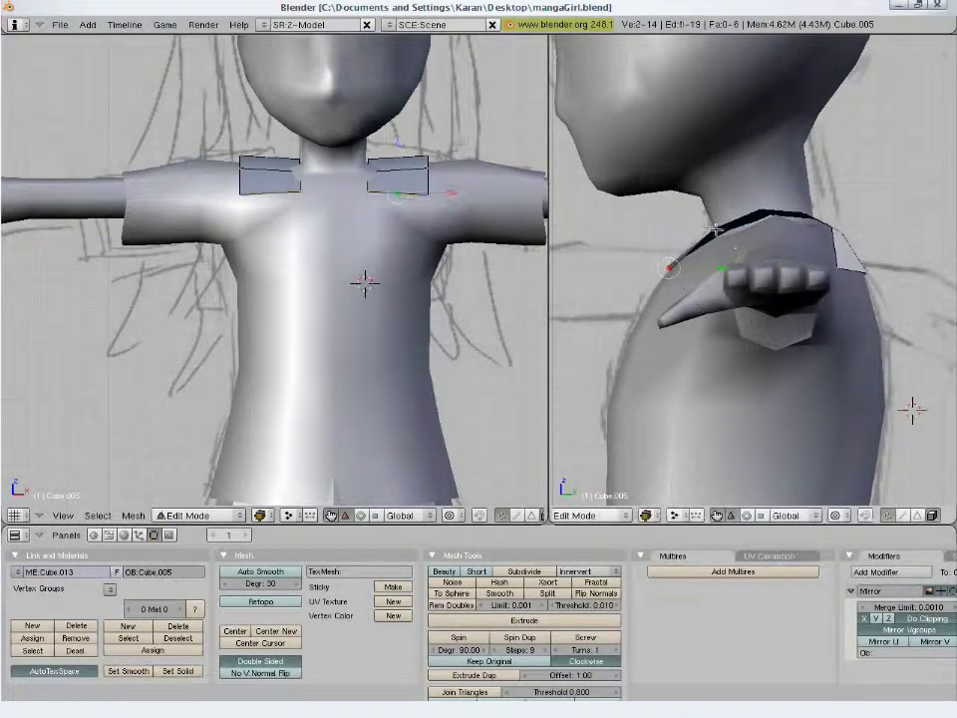
pyautogui.press('g')
pyautogui.click(762, 271)
pyautogui.press('z')
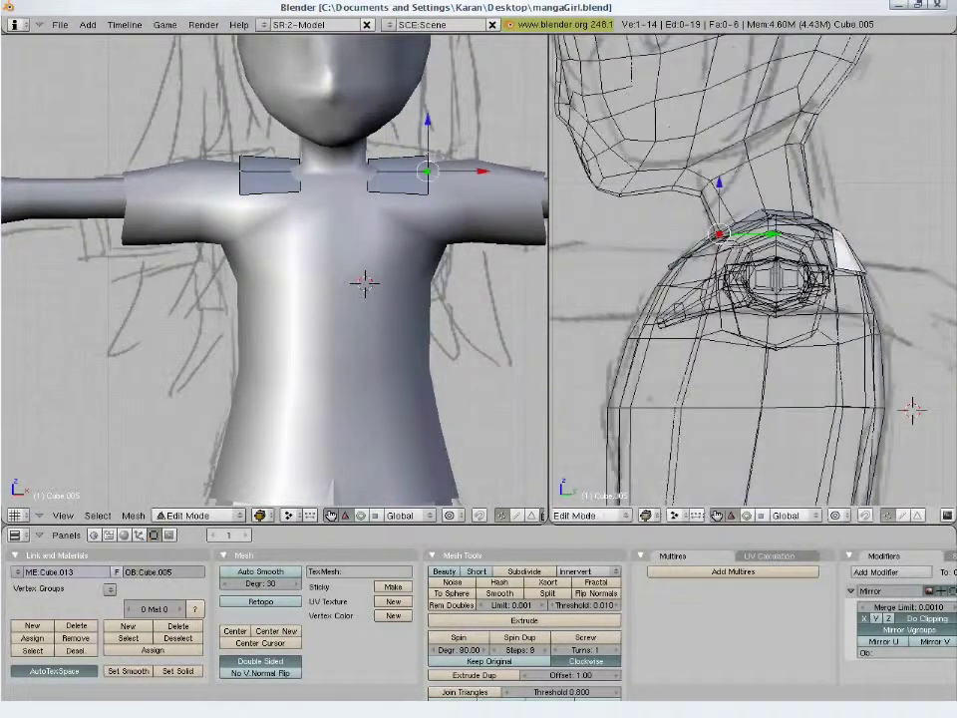
pyautogui.press('z')
pyautogui.press('g')
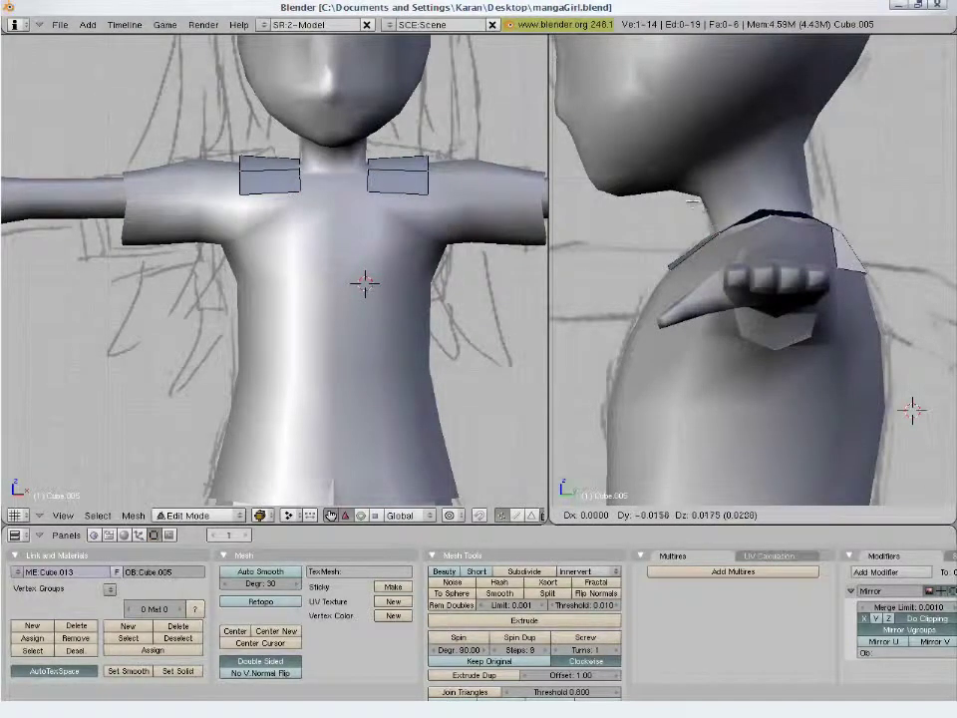
pyautogui.click(912, 408)
pyautogui.press('g')
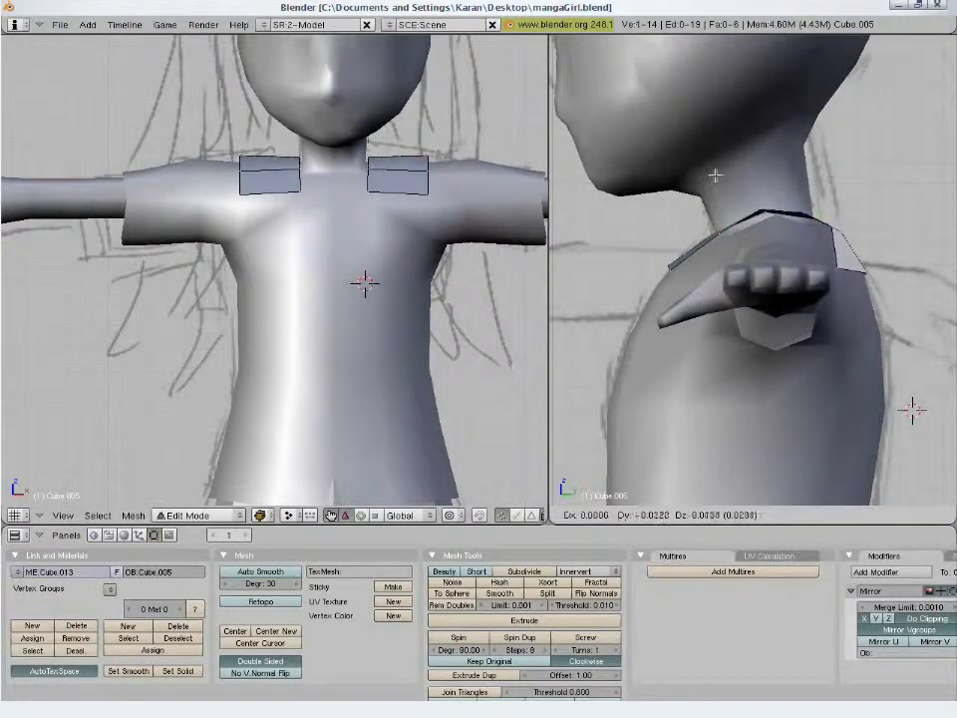
pyautogui.click(759, 195)
pyautogui.press('g')
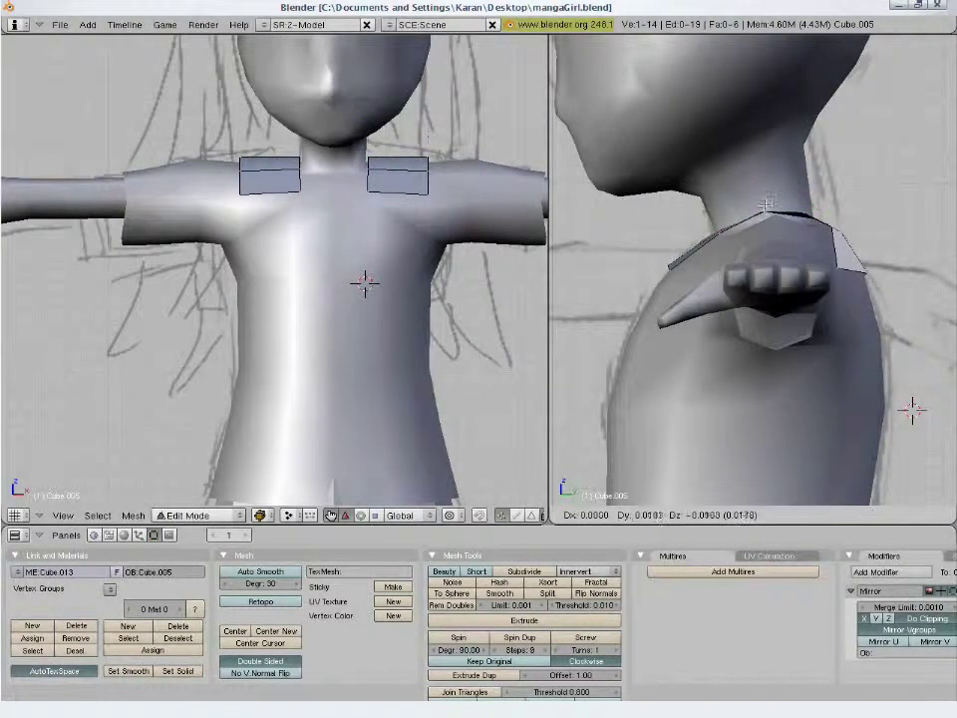
pyautogui.click(702, 302)
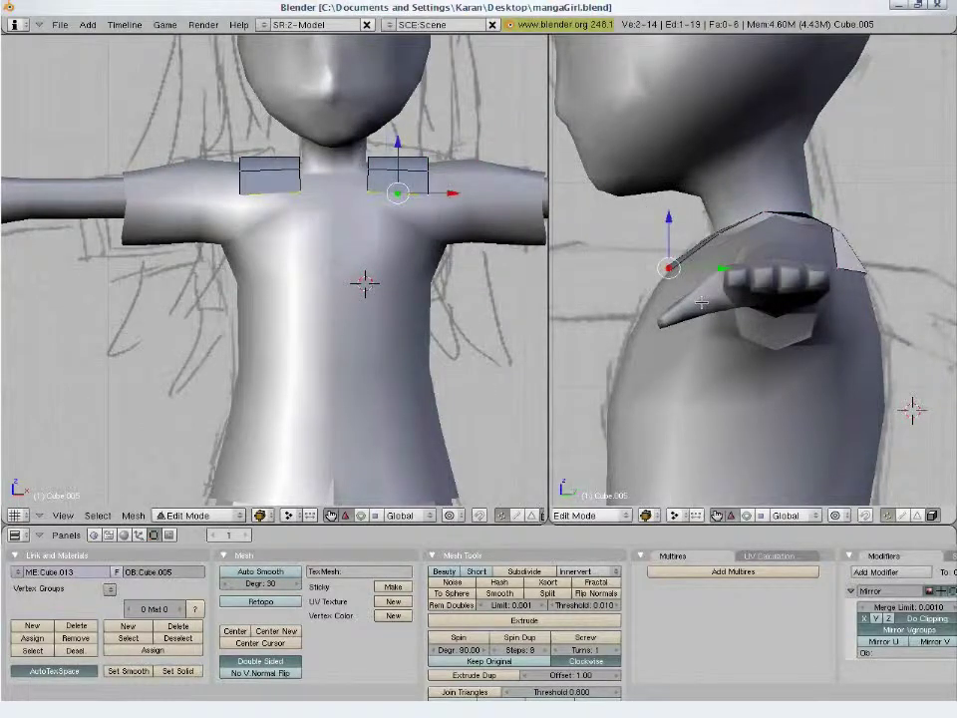
# - Extrude the lapel edges three more times, extending the strips further down the chest
pyautogui.press('e')
pyautogui.click(702, 302)
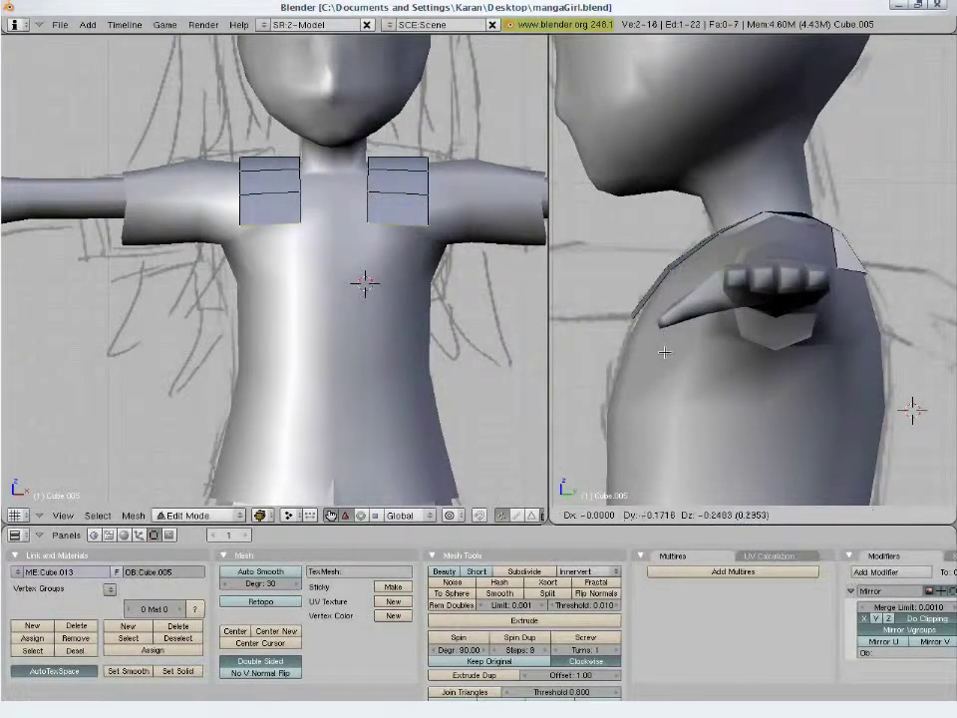
pyautogui.click(665, 355)
pyautogui.press('e')
pyautogui.click(665, 355)
pyautogui.click(623, 404)
pyautogui.press('e')
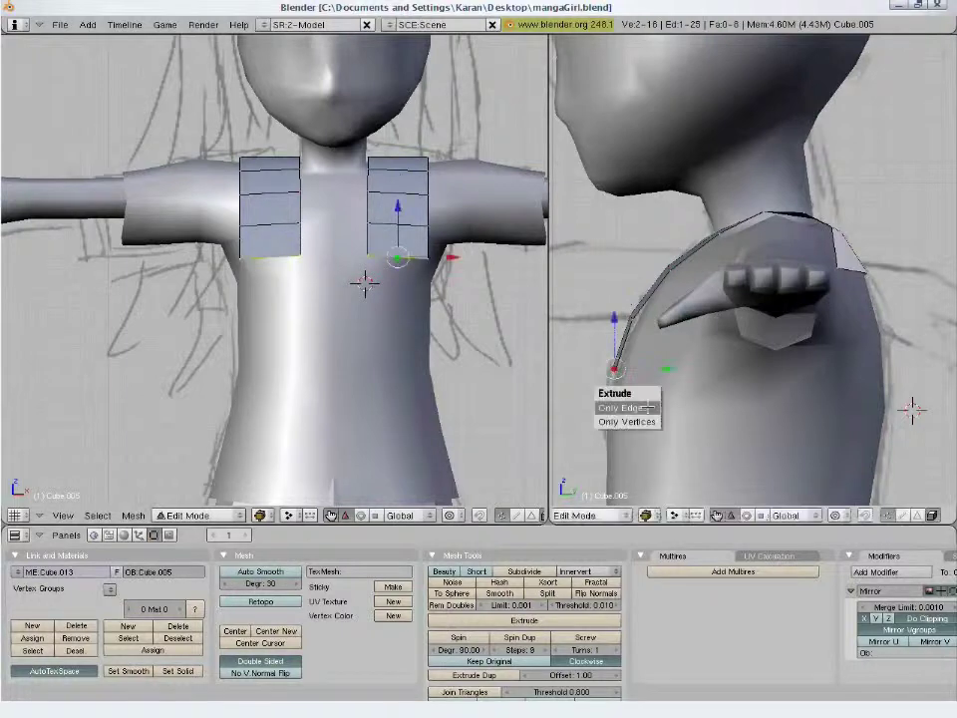
pyautogui.click(627, 406)
pyautogui.click(602, 408)
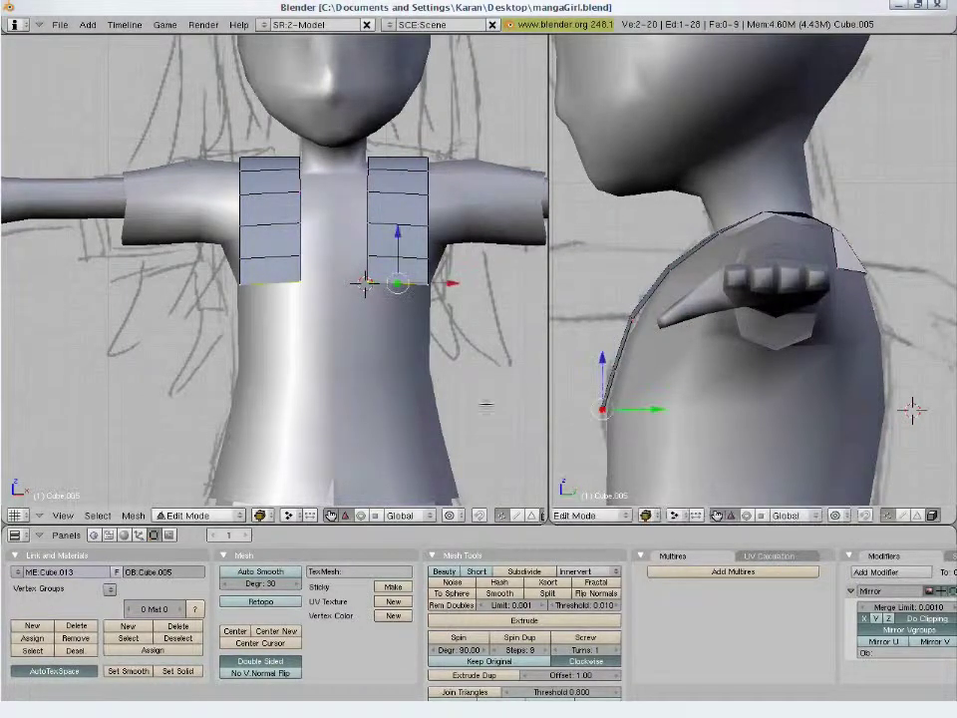
# - In front wireframe view, delete the unwanted vertices from the lapel strips
pyautogui.press('z')
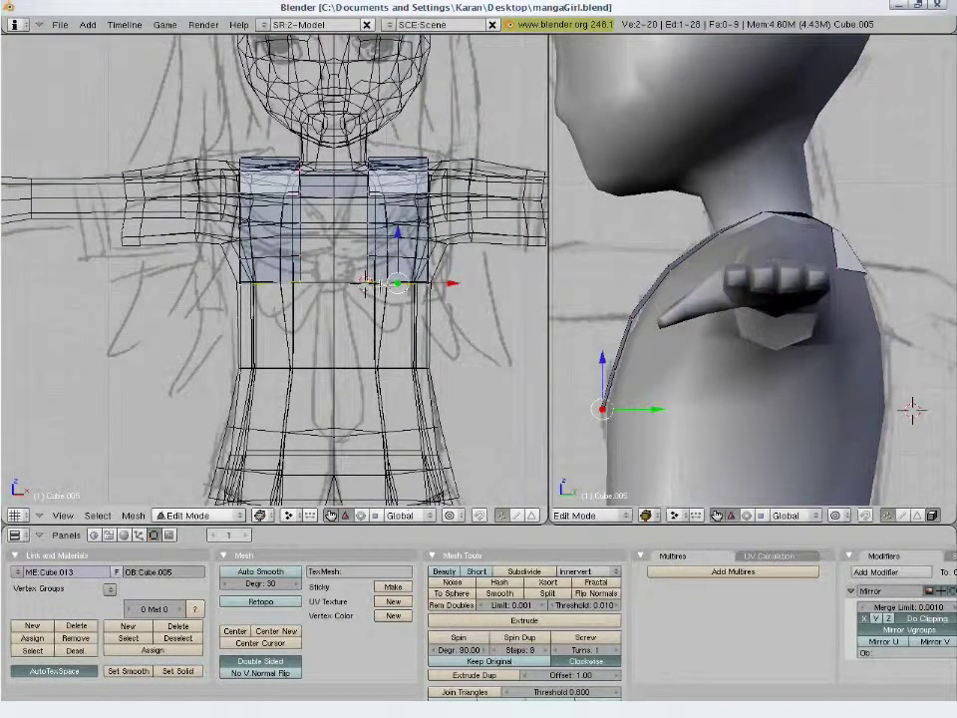
pyautogui.press('x')
pyautogui.click(363, 294)
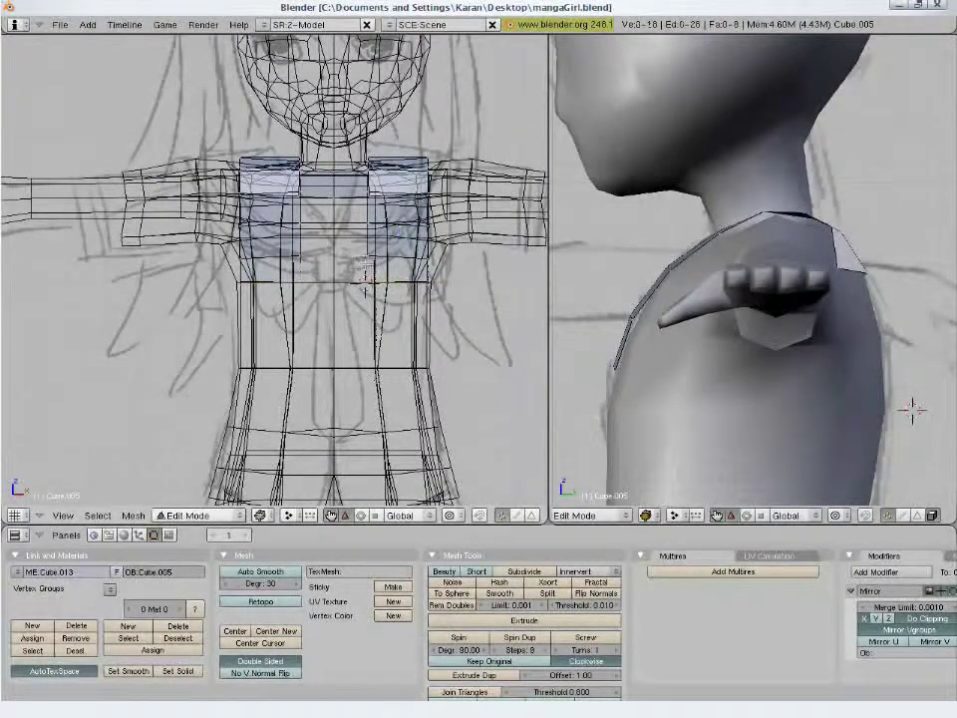
pyautogui.press('g')
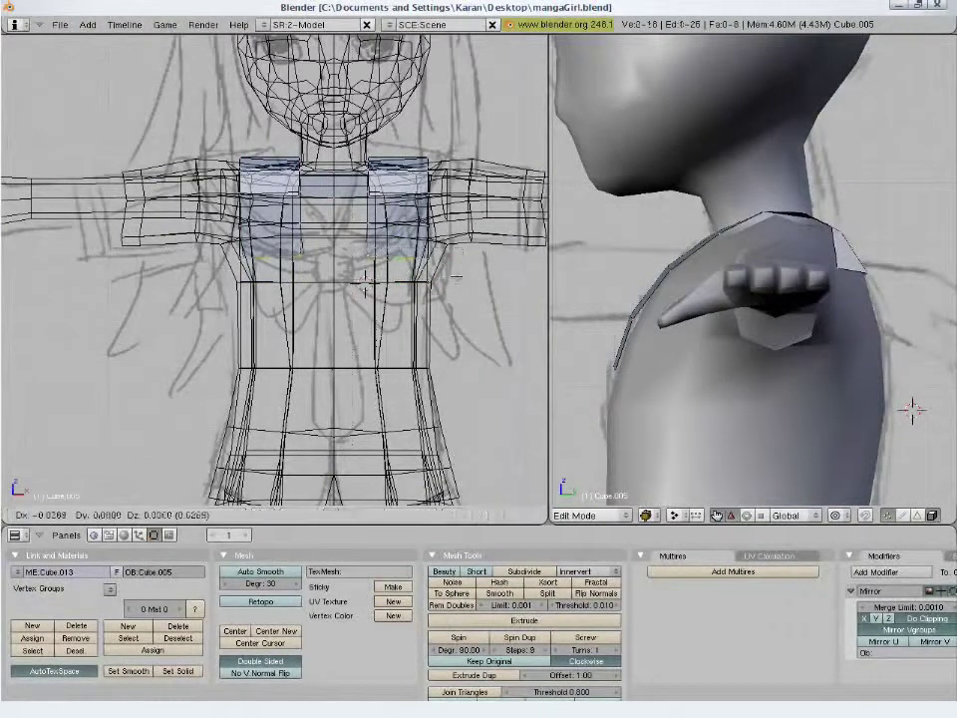
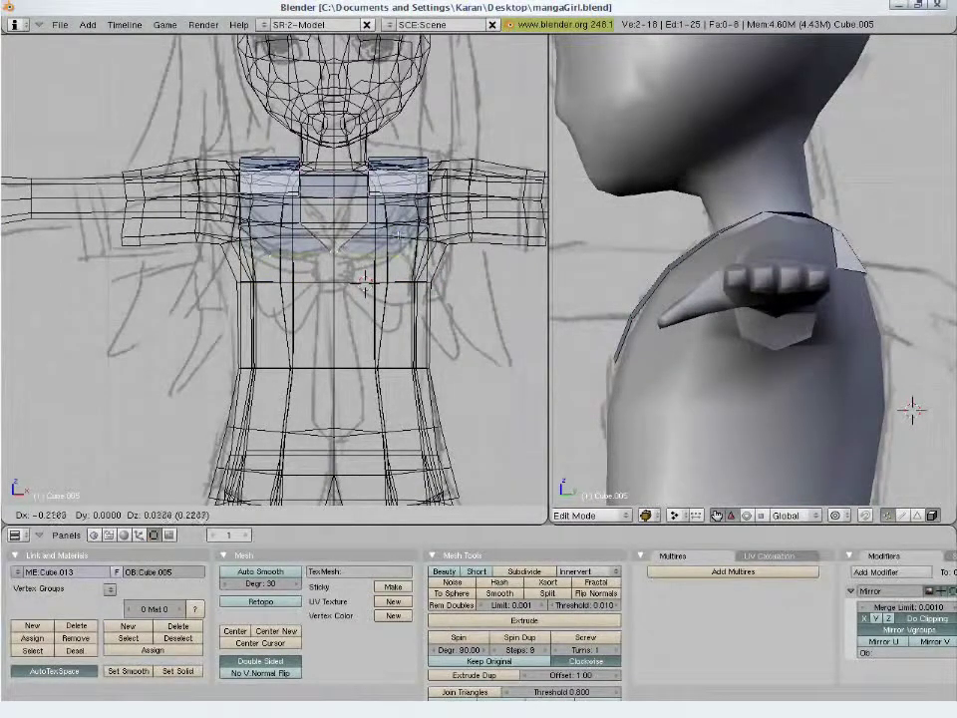
# - Nudge the shoulder vertices and move the upper collar flap edge into place
pyautogui.click(464, 254)
pyautogui.press('g')
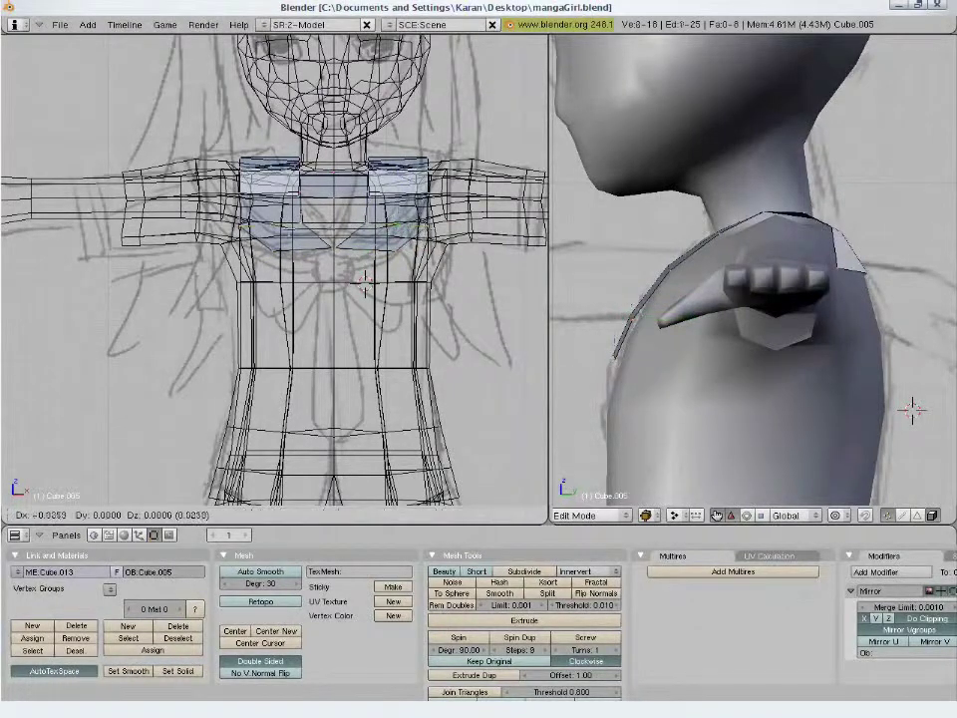
pyautogui.press('Return')
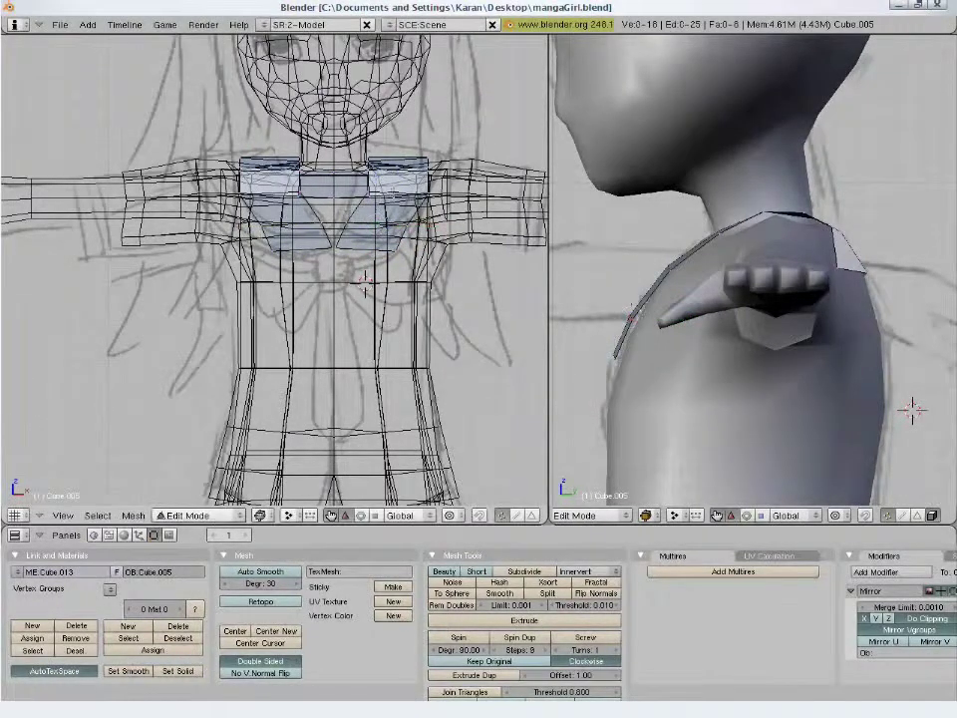
pyautogui.rightClick(294, 184)
pyautogui.press('g')
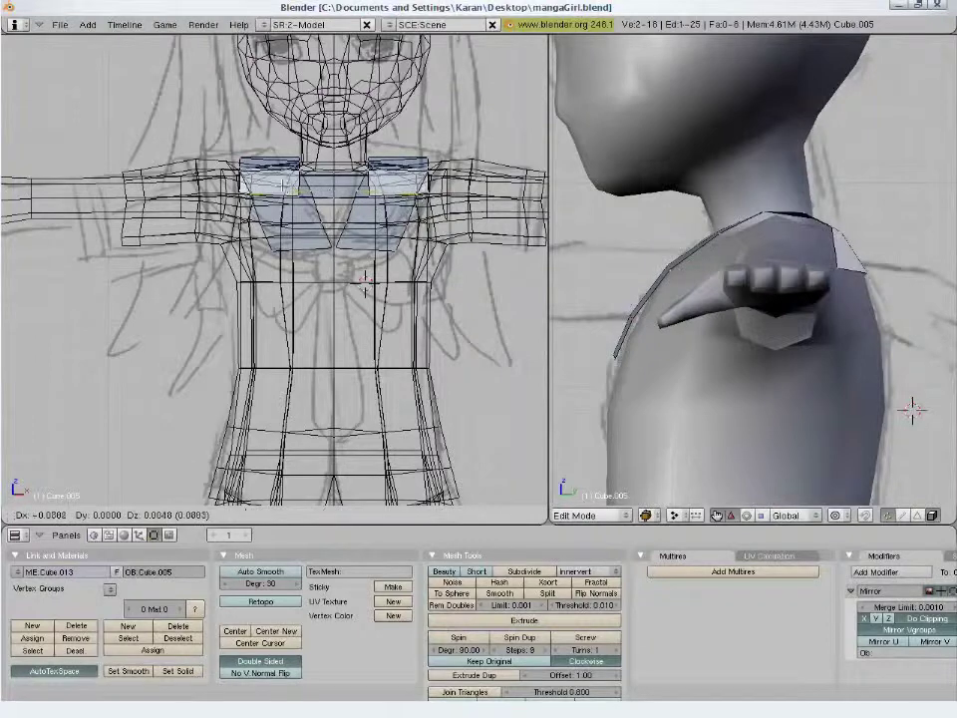
pyautogui.click(282, 185)
pyautogui.press('a')
pyautogui.press('z')
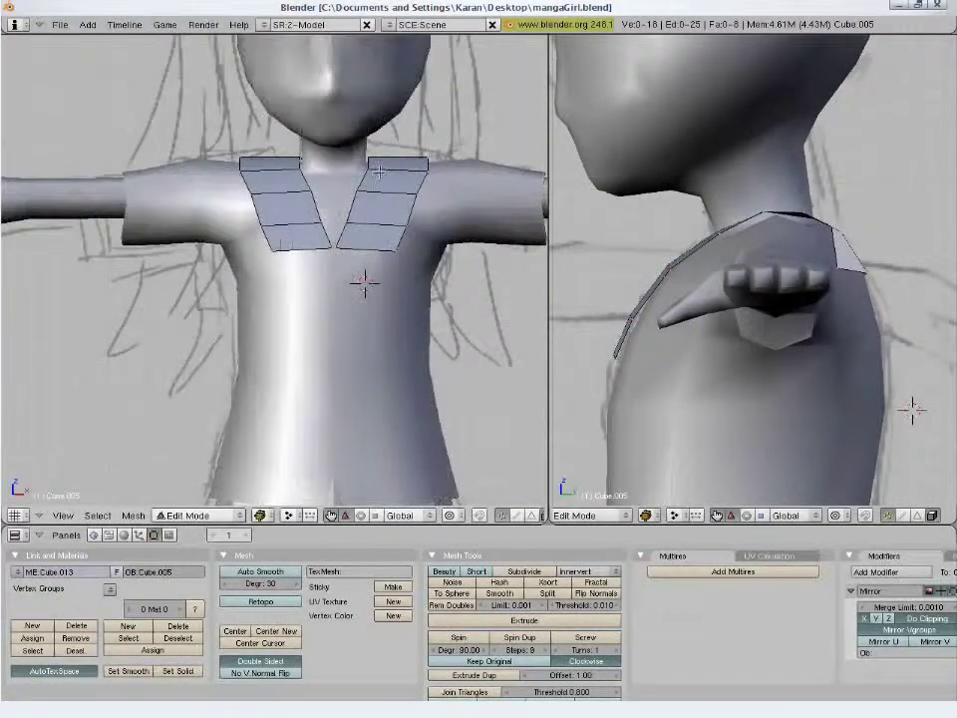
# - Move a pair of collar vertices and a single vertex to shape the flap
pyautogui.rightClick(379, 172)
pyautogui.press('g')
pyautogui.click(351, 186)
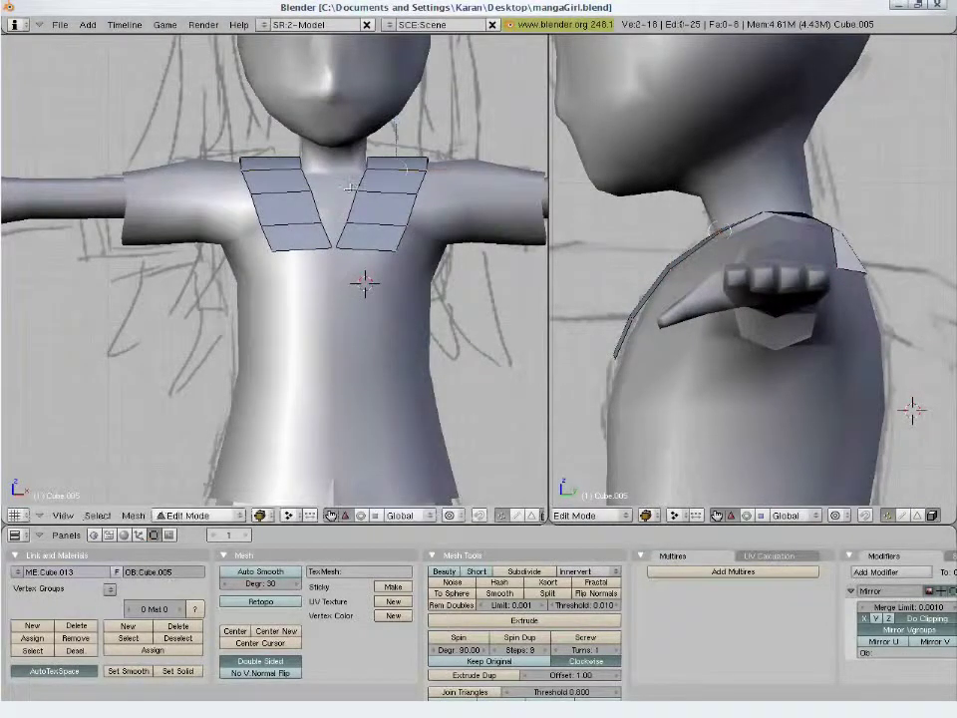
pyautogui.rightClick(374, 197)
pyautogui.press('g')
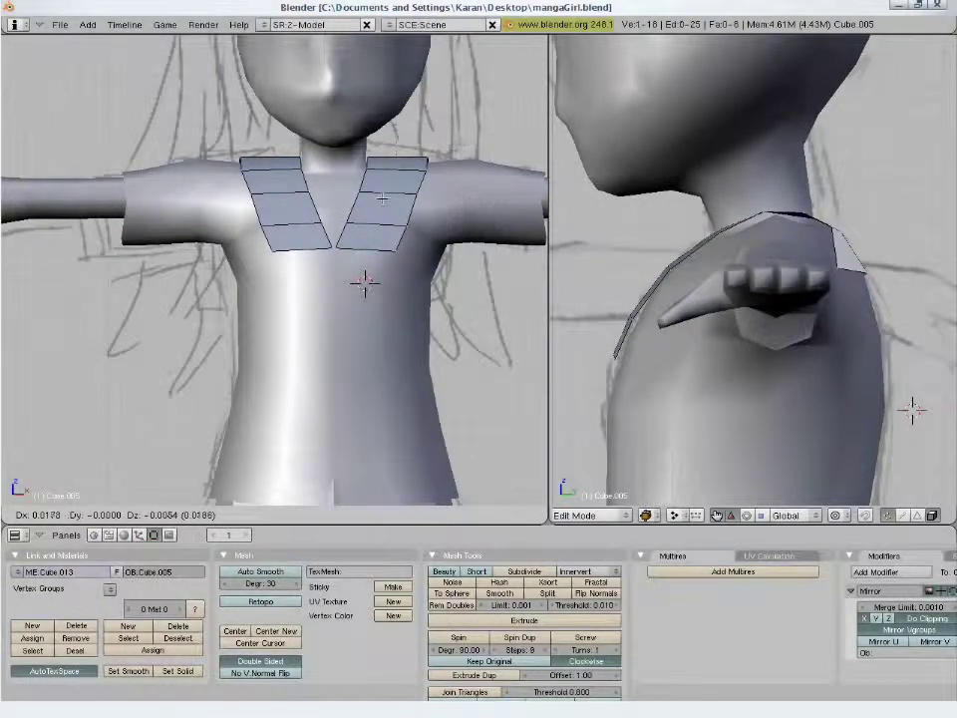
pyautogui.click(382, 200)
pyautogui.press('a')
# - Move and rotate the flap's lower edge so it tilts down into the V
pyautogui.rightClick(399, 228)
pyautogui.keyDown('shift'); pyautogui.rightClick(399, 227); pyautogui.keyUp('shift')
pyautogui.press('g')
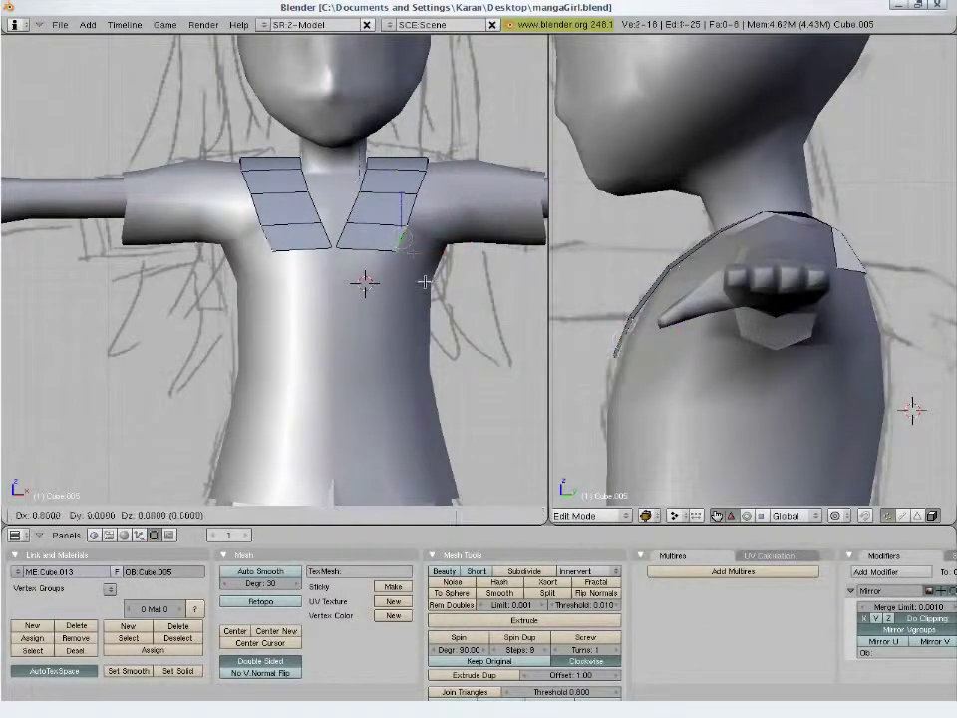
pyautogui.press('r')
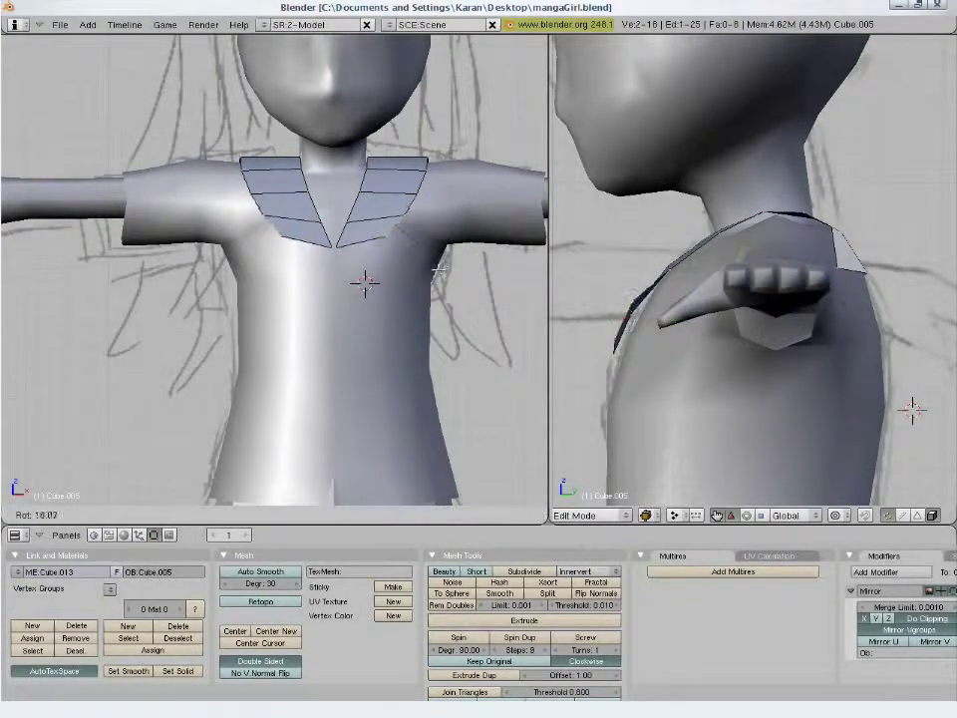
pyautogui.click(436, 271)
pyautogui.keyDown('shift'); pyautogui.rightClick(404, 235); pyautogui.keyUp('shift')
pyautogui.press('g')
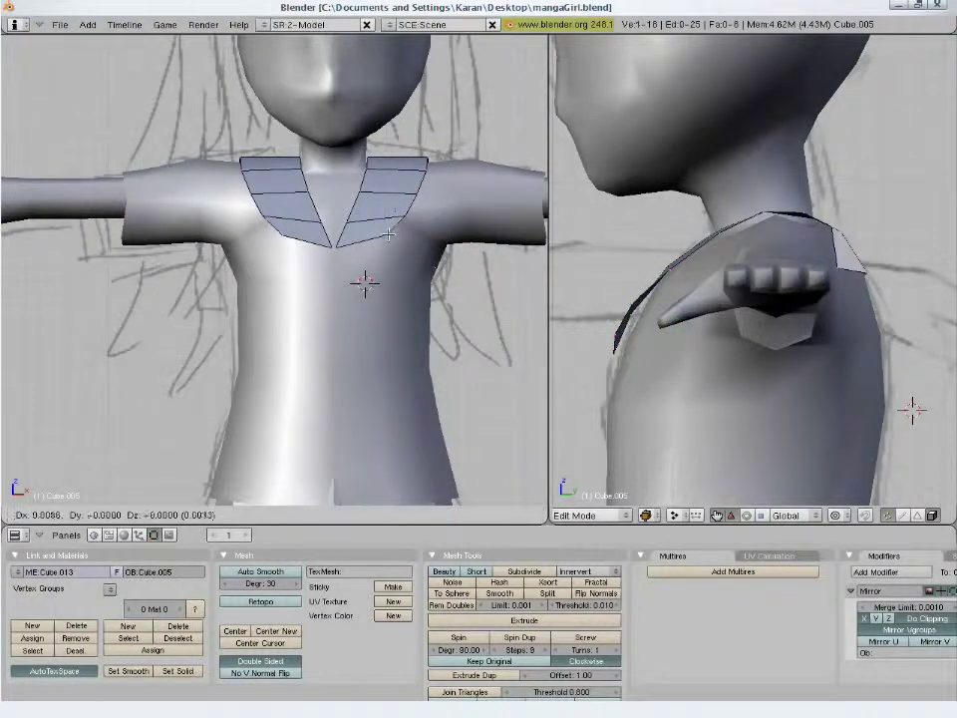
pyautogui.click(382, 212)
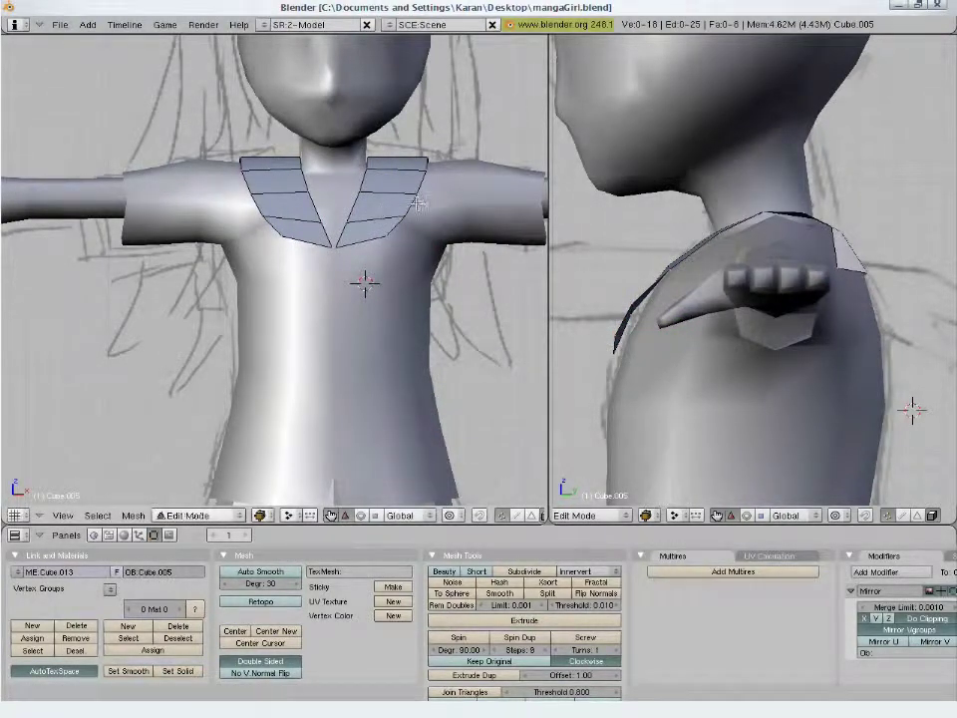
# - Reposition the collar vertex at the shoulder, then check it in wireframe
pyautogui.rightClick(416, 203)
pyautogui.press('g')
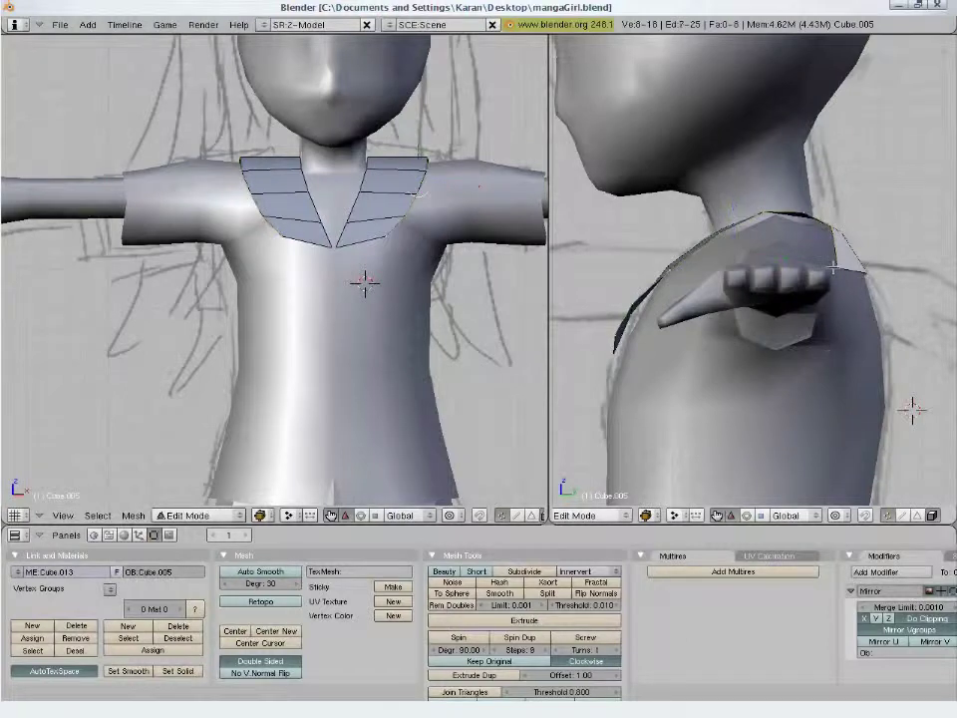
pyautogui.click(898, 277)
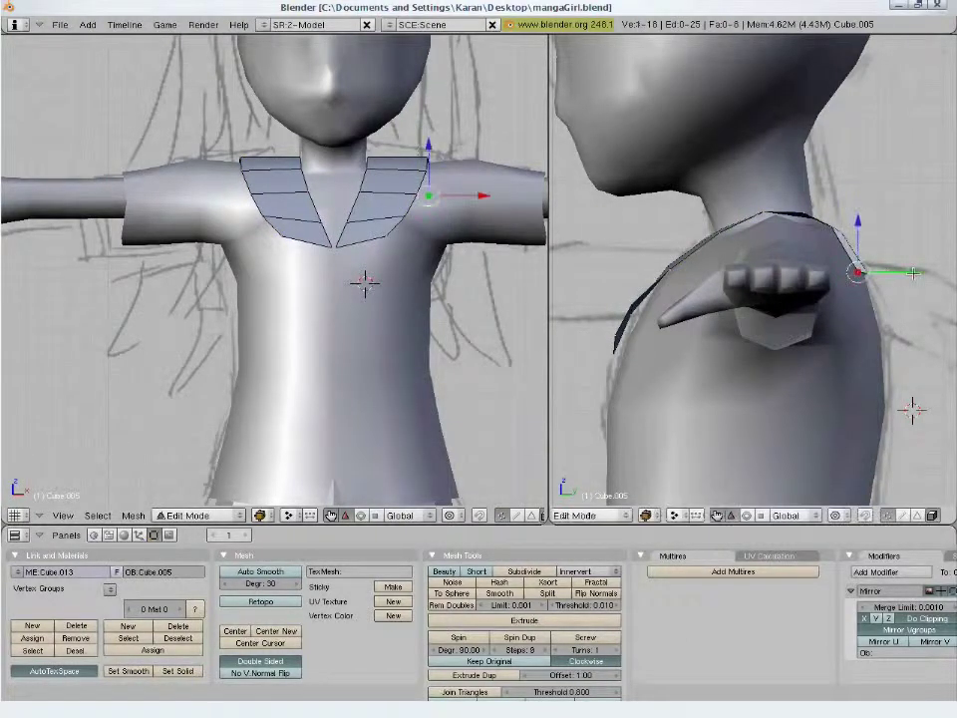
pyautogui.press('z')
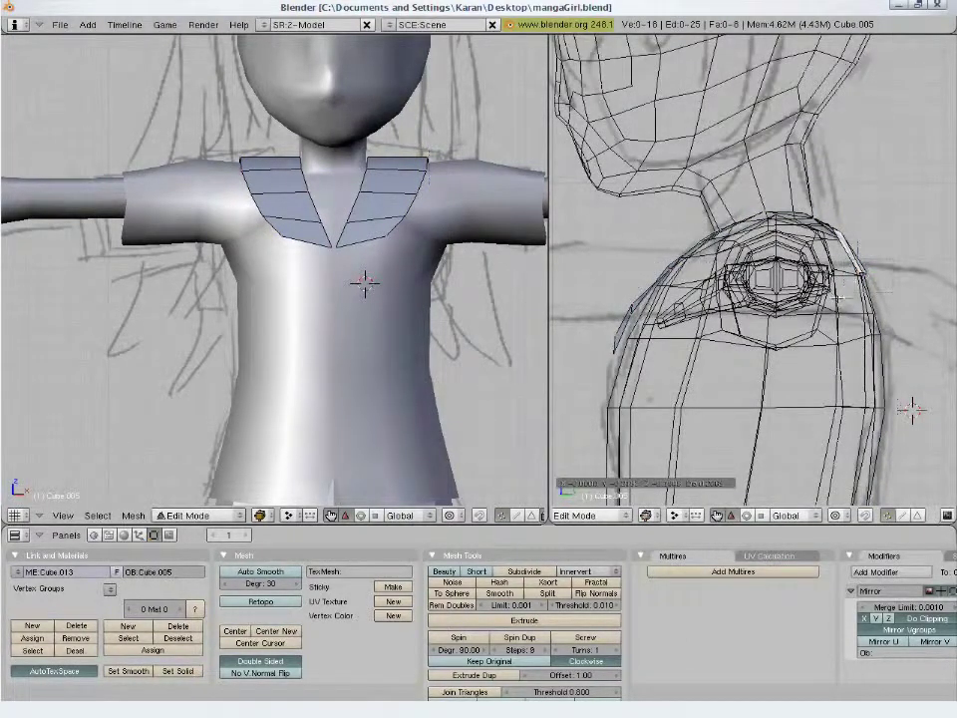
# - Extrude the back collar edge down the back in three rows of edges
pyautogui.press('e')
pyautogui.click(831, 311)
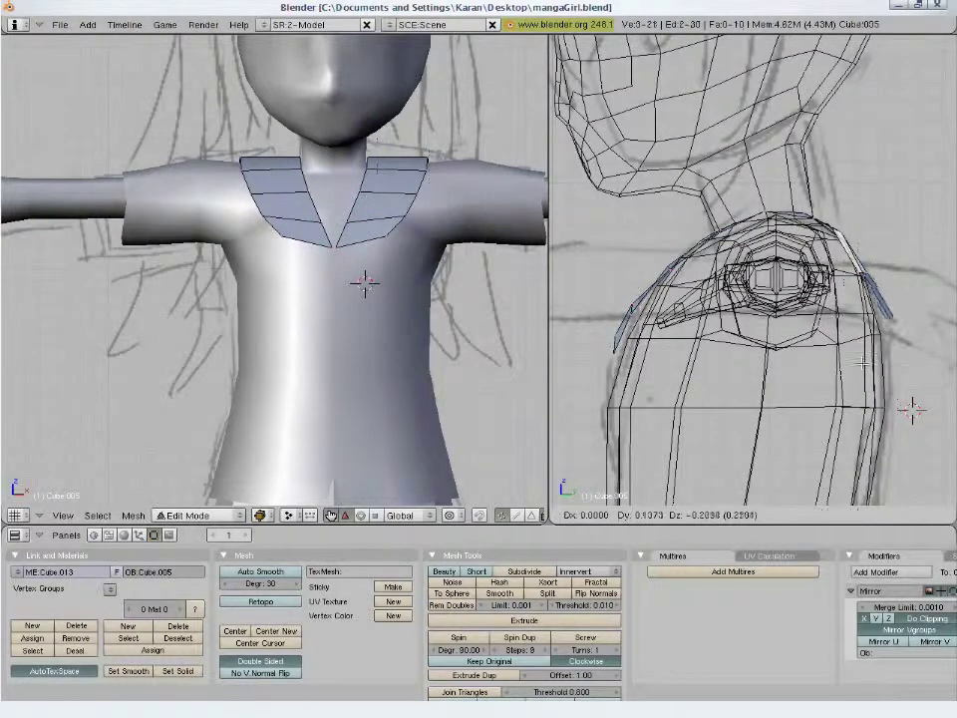
pyautogui.click(861, 367)
pyautogui.moveTo(199, 379); pyautogui.dragTo(259, 329, button='middle')
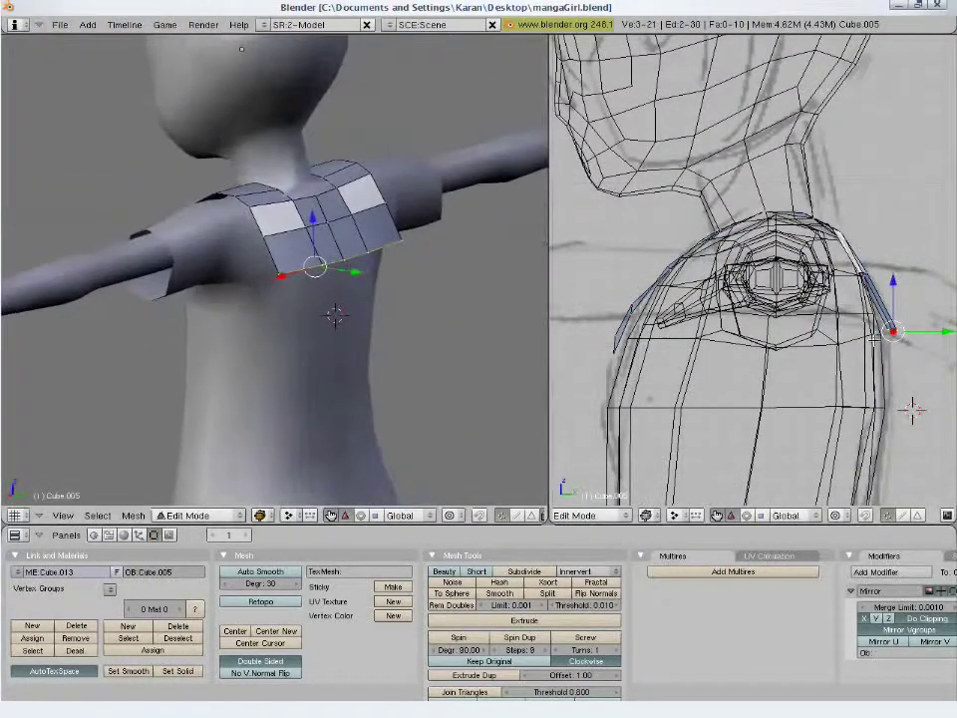
pyautogui.press('g')
pyautogui.click(658, 249)
pyautogui.press('e')
pyautogui.click(653, 261)
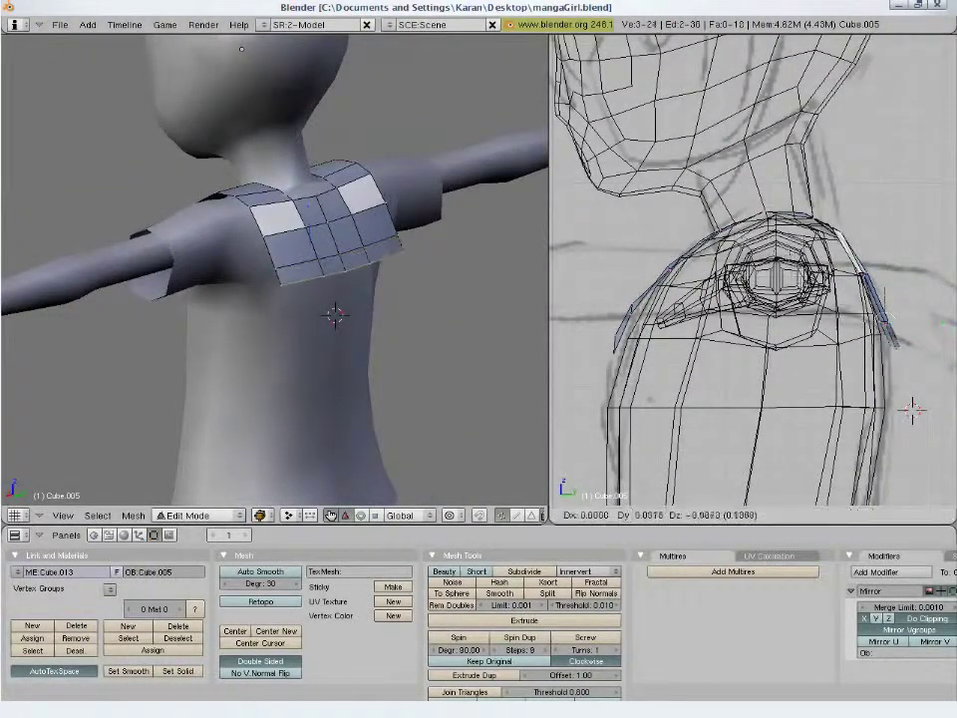
pyautogui.click(758, 319)
pyautogui.press('e')
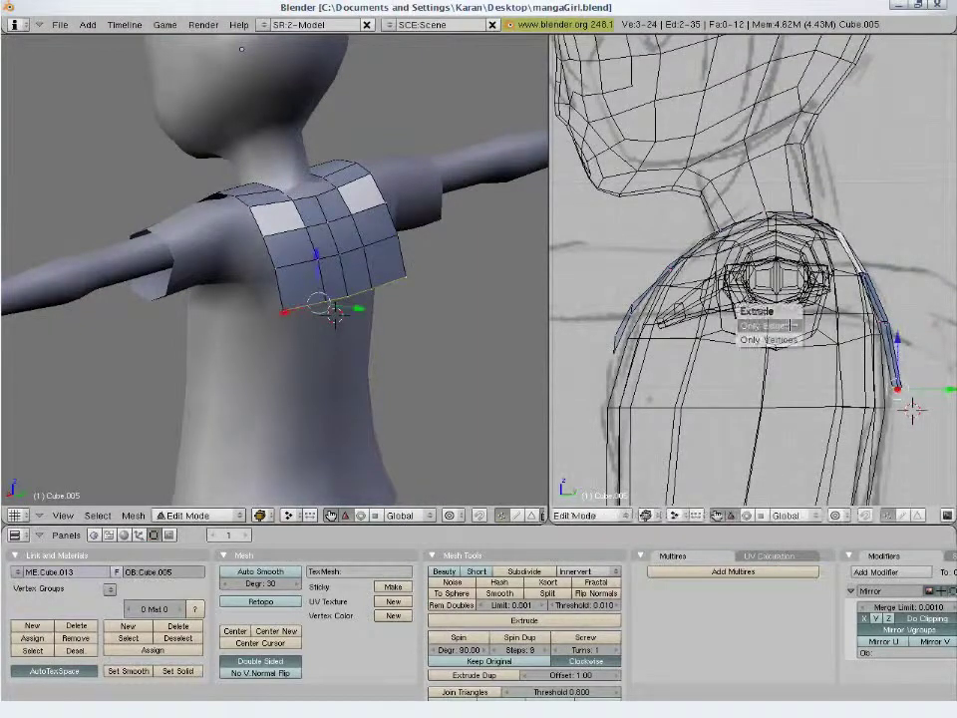
pyautogui.click(790, 339)
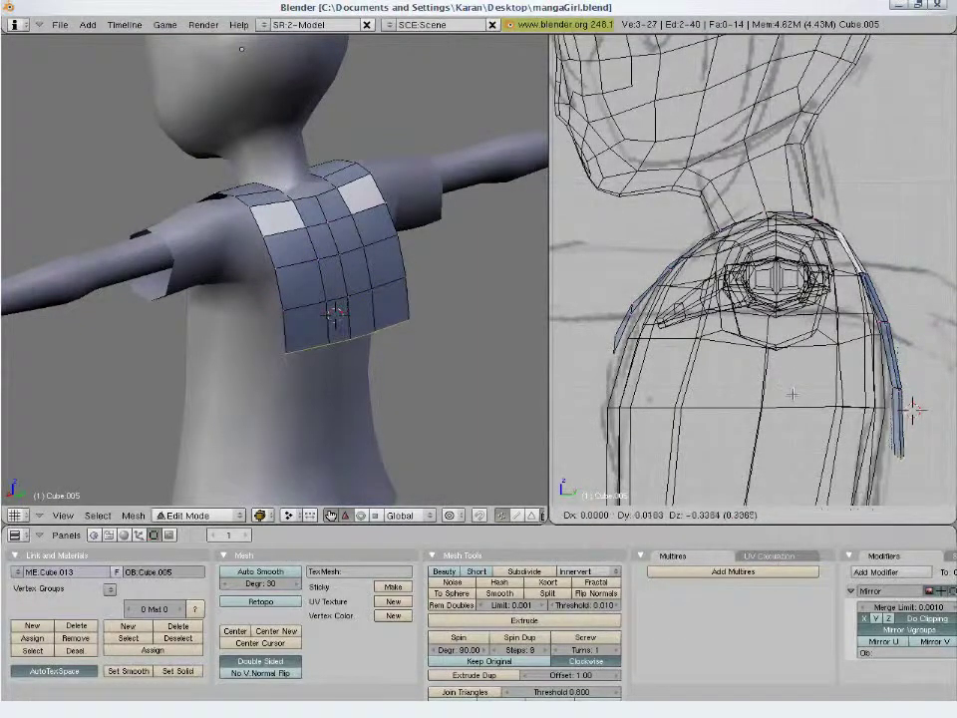
pyautogui.click(793, 394)
# - Delete the extra bottom row, then adjust the flap's bottom row height and corner vertex
pyautogui.moveTo(319, 329); pyautogui.dragTo(259, 254, button='middle')
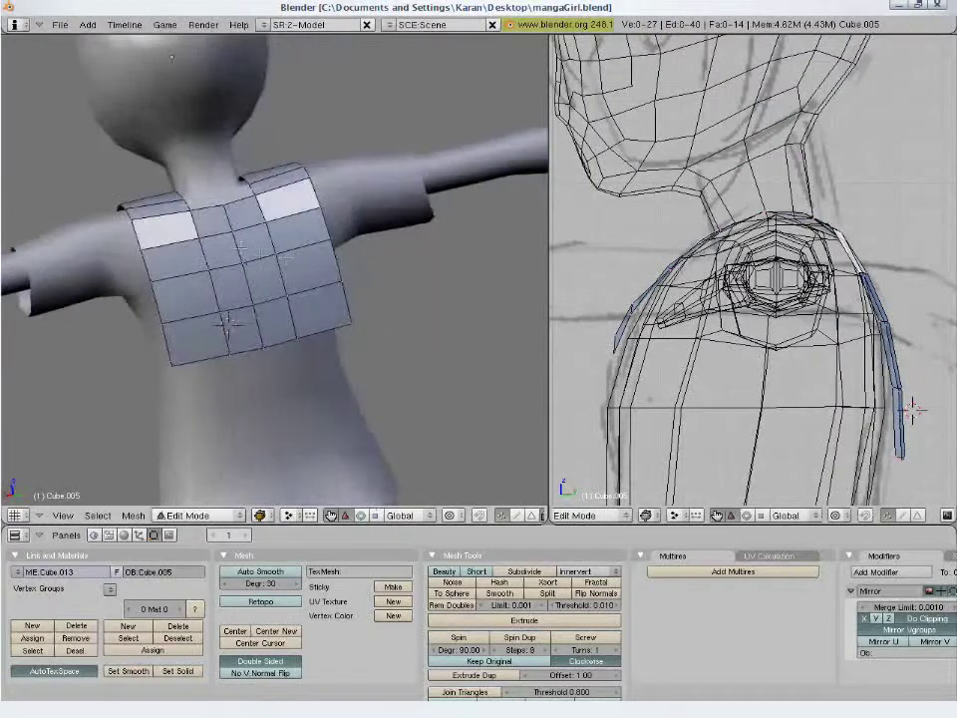
pyautogui.press('x')
pyautogui.press('Return')
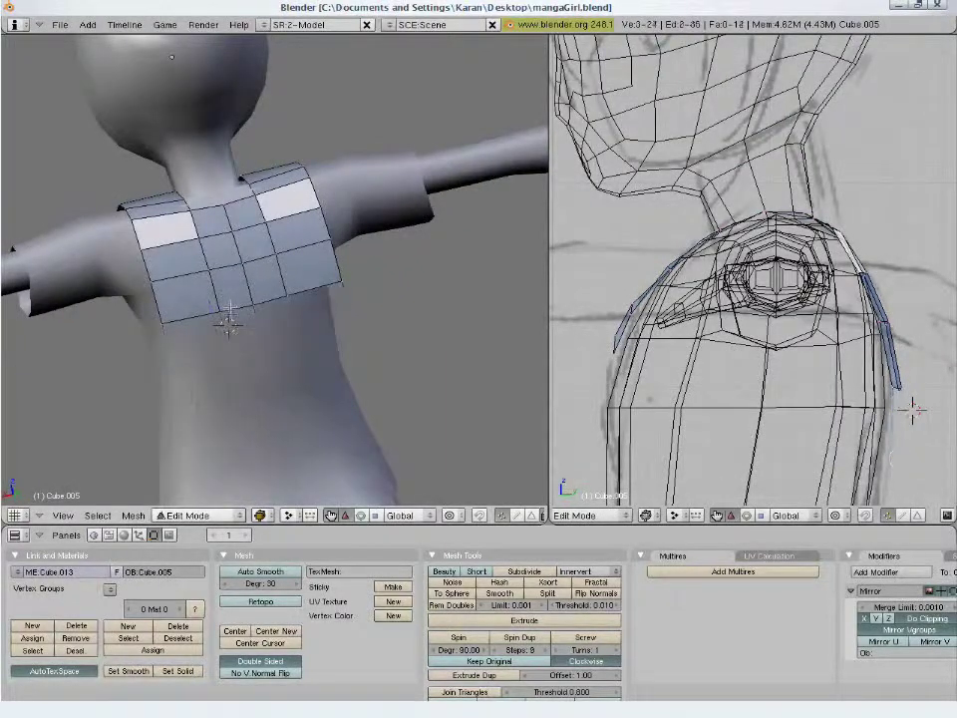
pyautogui.rightClick(227, 265)
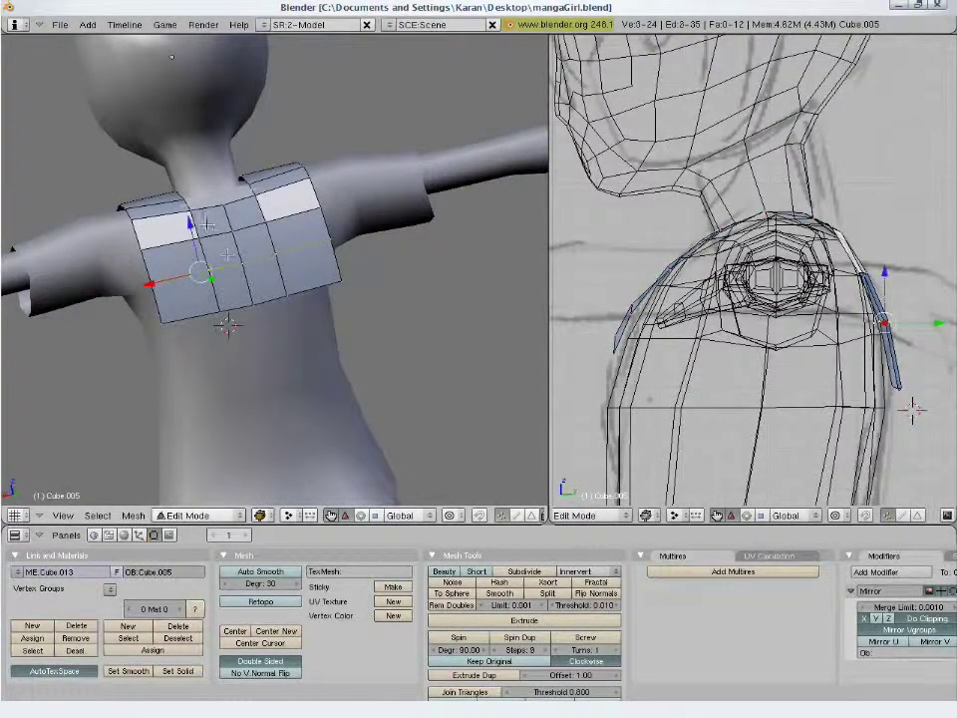
pyautogui.keyDown('ctrl'); pyautogui.keyDown('alt'); pyautogui.rightClick(196, 249); pyautogui.keyUp('alt'); pyautogui.keyUp('ctrl')
pyautogui.press('g')
pyautogui.press('z')
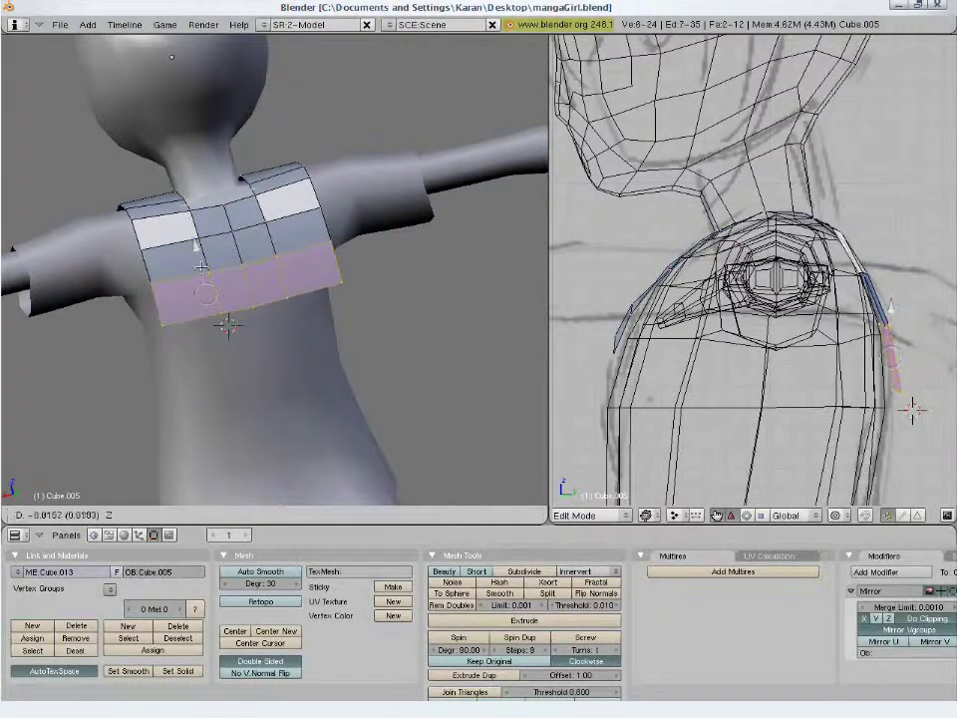
pyautogui.click(201, 269)
pyautogui.rightClick(147, 261)
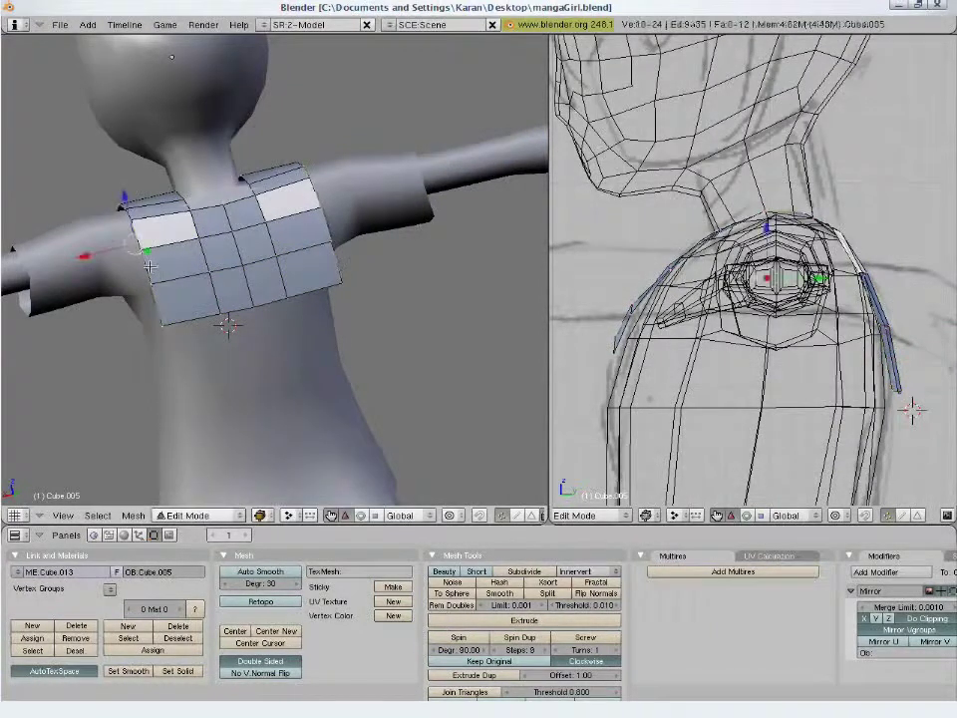
pyautogui.press('g')
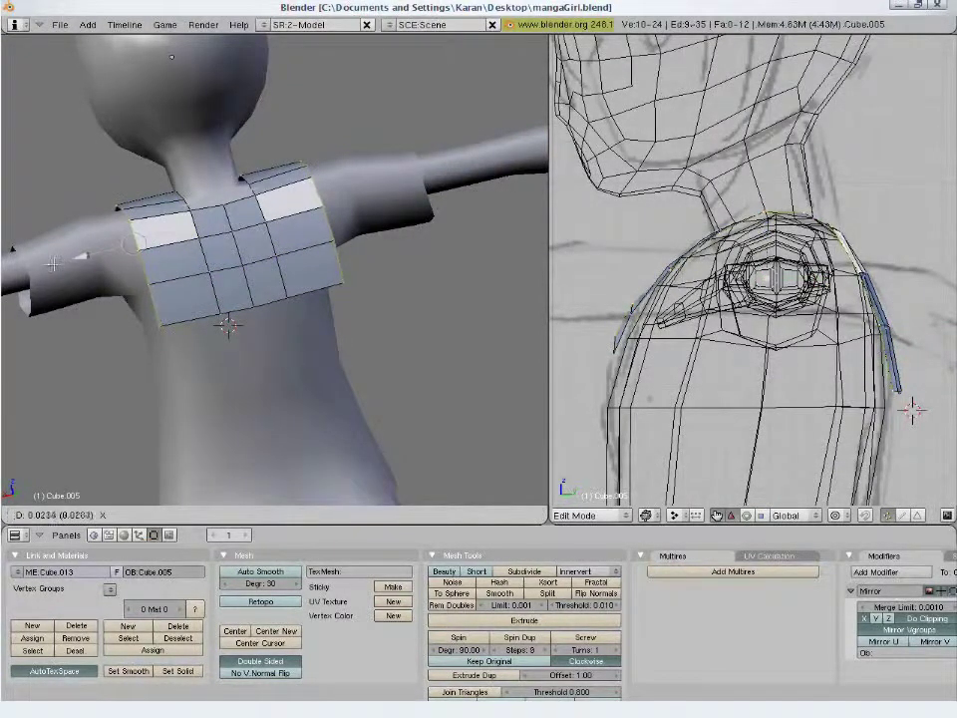
pyautogui.click(30, 267)
# - In front view, shift the collar vertices and add a loop cut across the collar
pyautogui.press('KP_1')
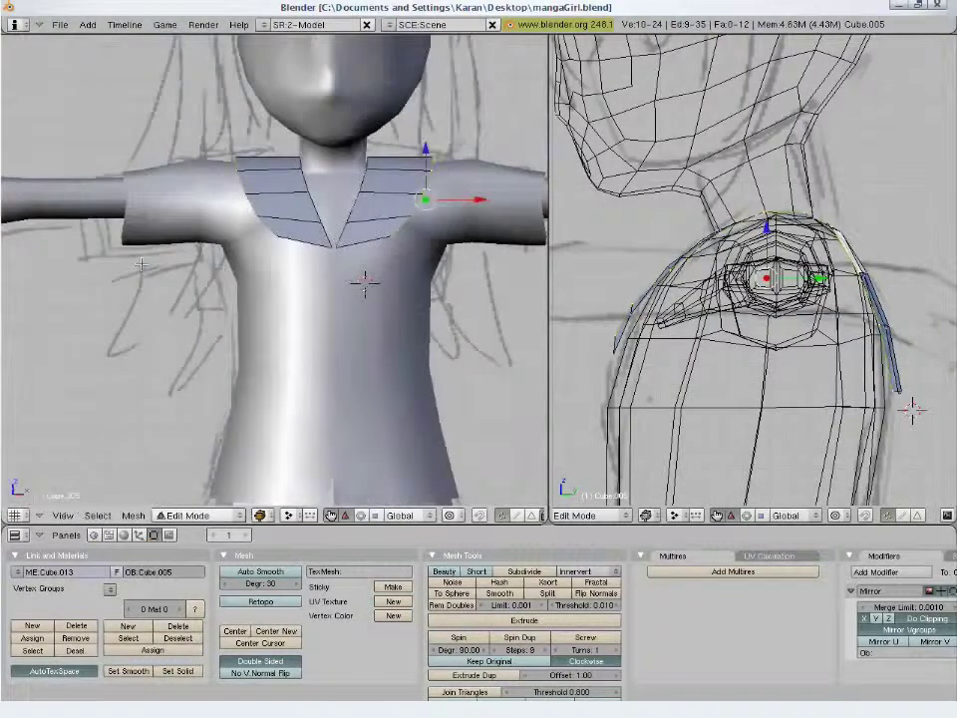
pyautogui.press('g')
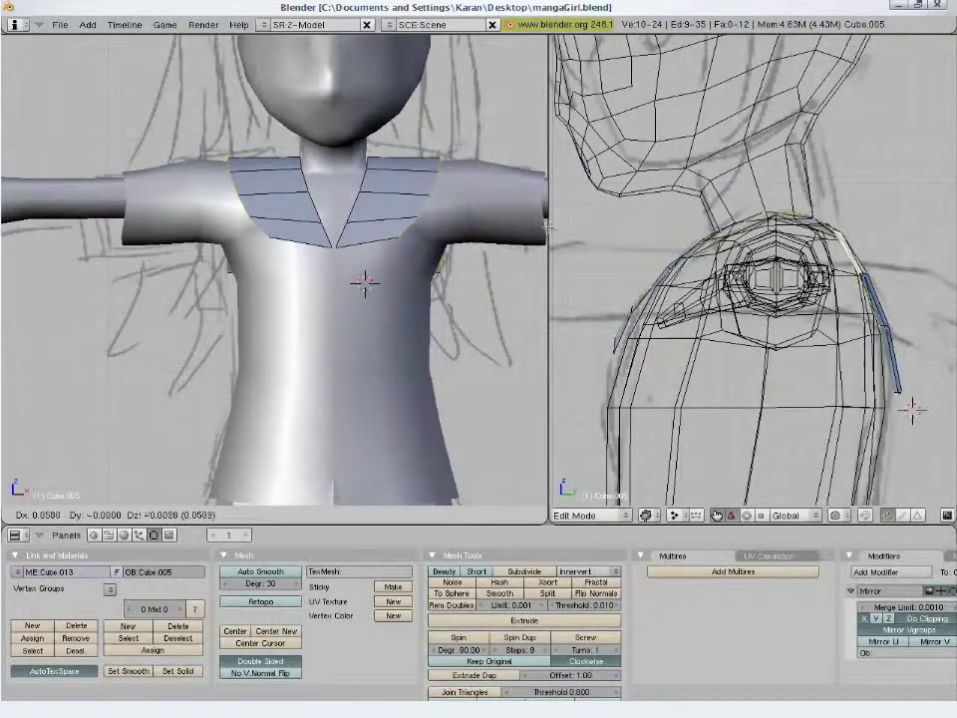
pyautogui.click(437, 246)
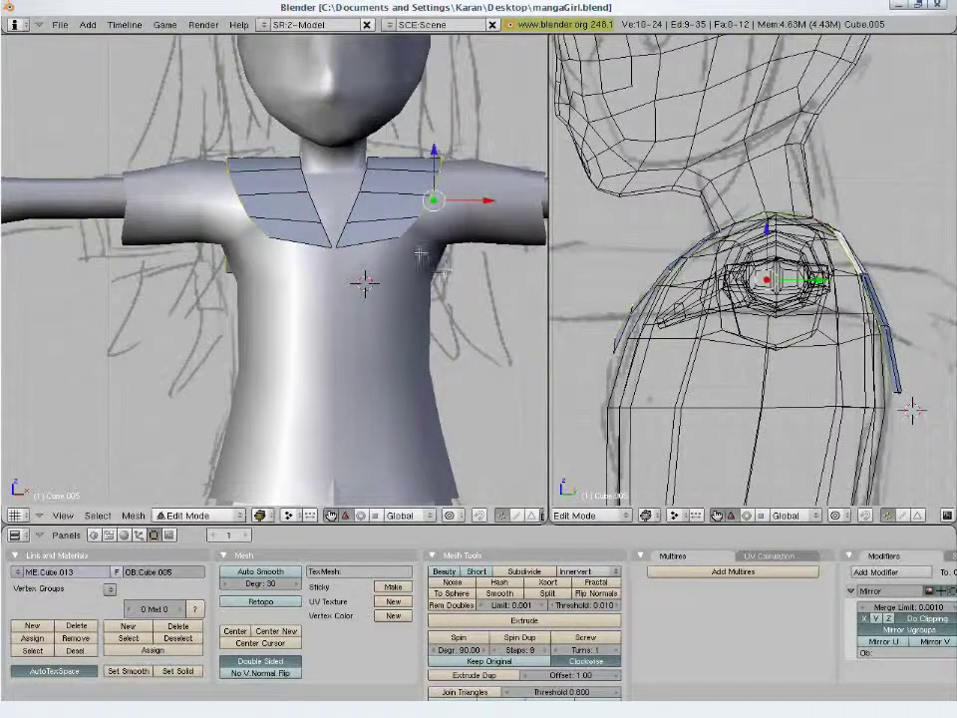
pyautogui.rightClick(392, 231)
pyautogui.hotkey('ctrl', 'r')
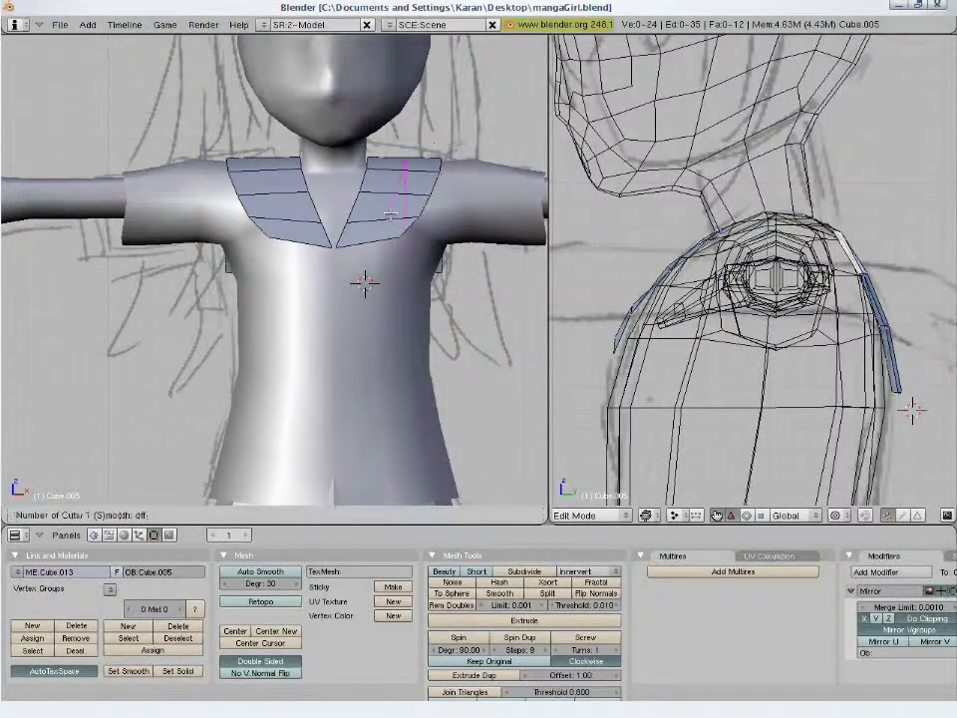
pyautogui.click(394, 205)
pyautogui.click(380, 206)
# - Nudge the collar faces repeatedly to tuck the V-point against the chest, then exit Edit Mode
pyautogui.press('g')
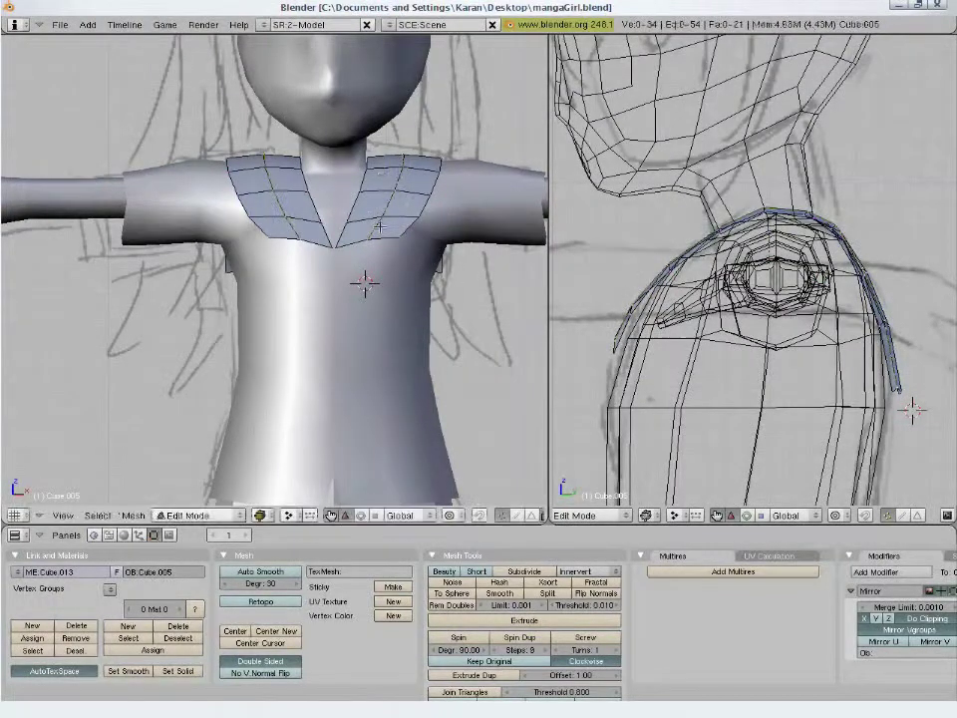
pyautogui.click(374, 179)
pyautogui.press('g')
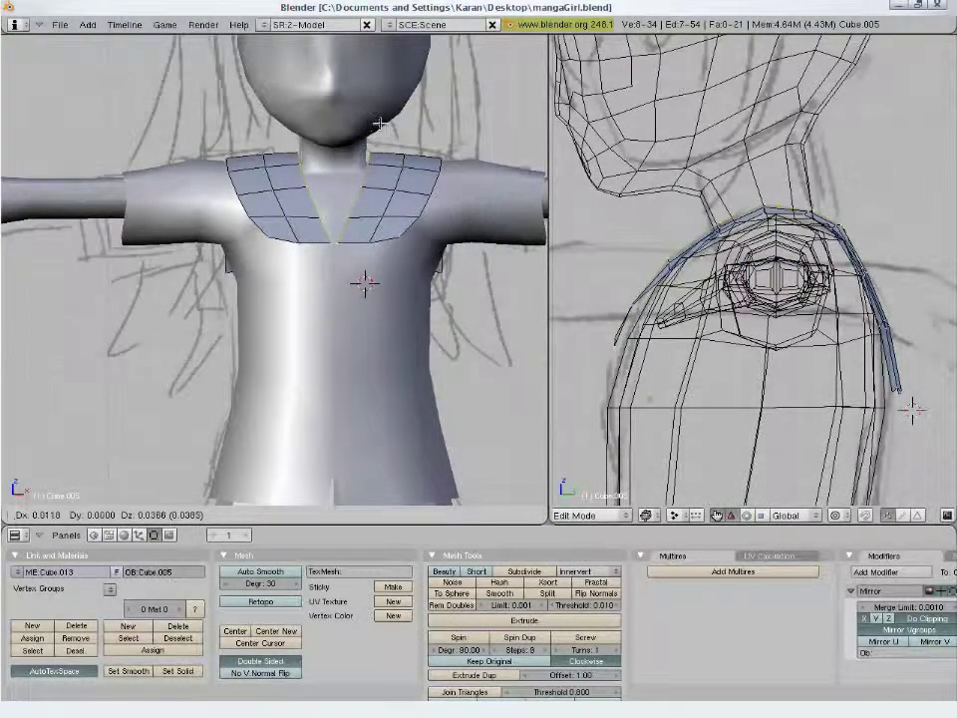
pyautogui.click(371, 130)
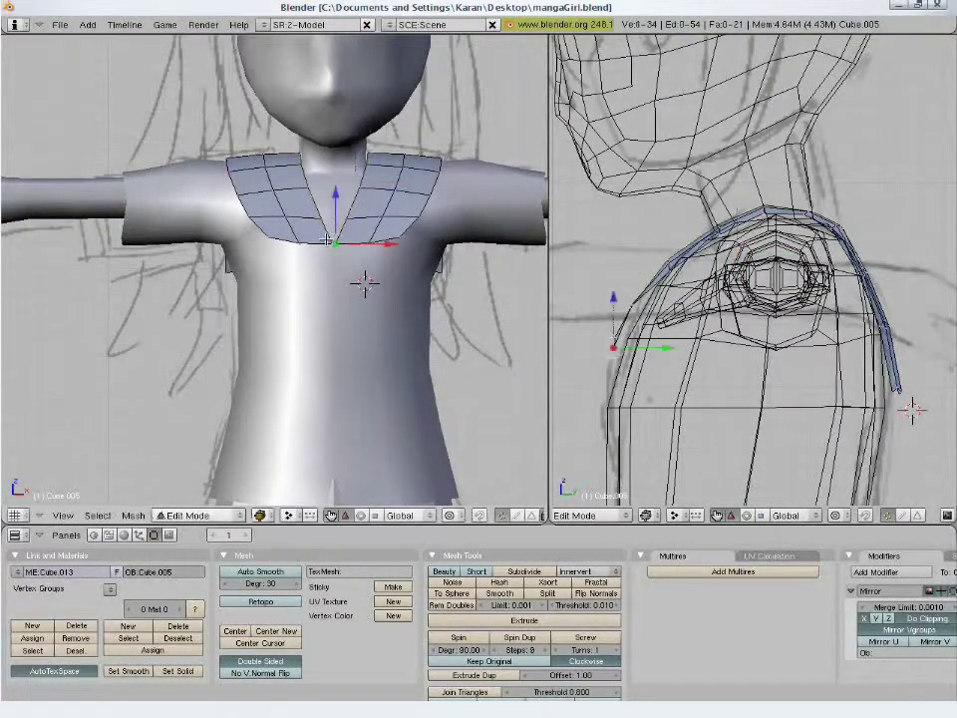
pyautogui.press('g')
pyautogui.click(329, 242)
pyautogui.press('g')
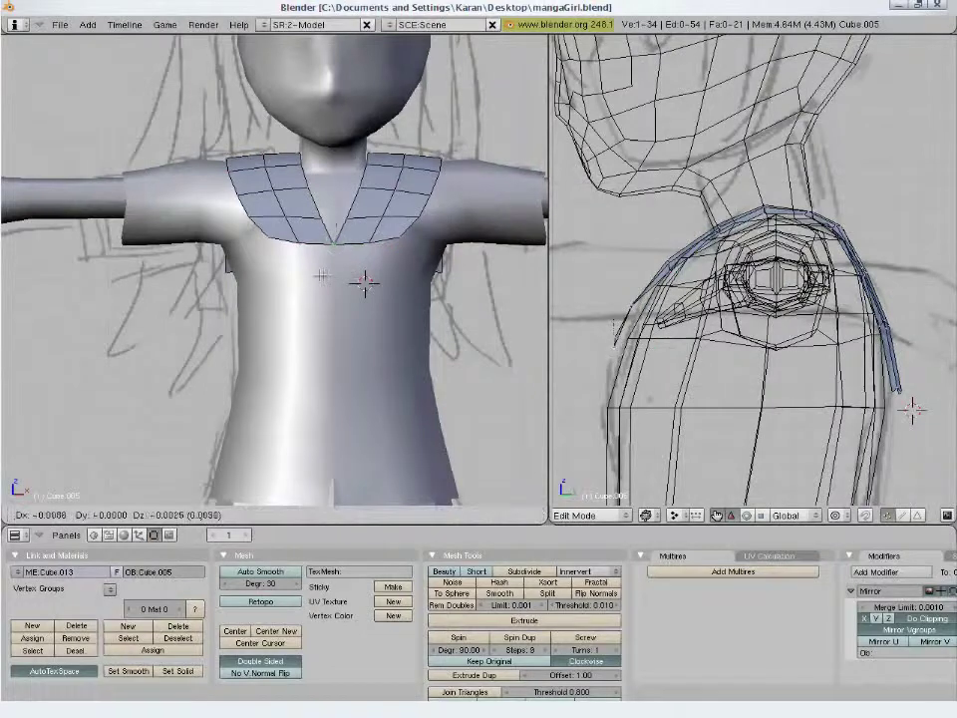
pyautogui.click(319, 276)
pyautogui.press('Tab')
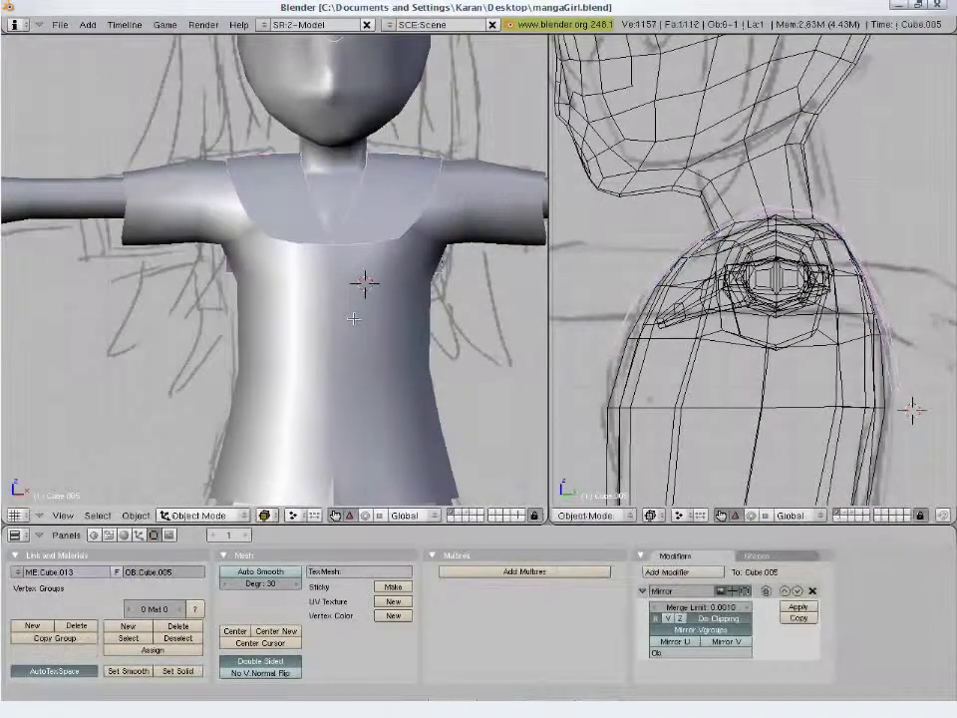
# - Save the file, then inspect the figure from several angles, including front view and wireframe
pyautogui.hotkey('ctrl', 'w')
pyautogui.click(354, 319)
pyautogui.scroll(-4, 377, 334)
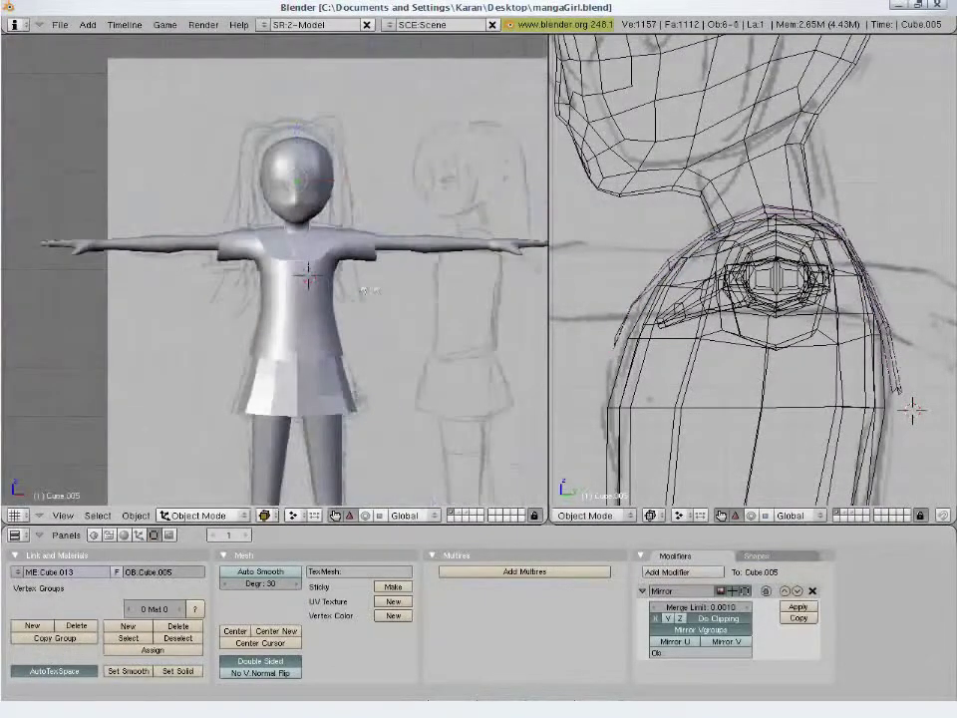
pyautogui.moveTo(378, 346)
pyautogui.mouseDown(button='middle')
pyautogui.moveTo(192, 294)
pyautogui.moveTo(86, 293)
pyautogui.mouseUp(button='middle')
pyautogui.moveTo(327, 312)
pyautogui.mouseDown(button='middle')
pyautogui.moveTo(143, 316)
pyautogui.moveTo(307, 325)
pyautogui.moveTo(252, 331)
pyautogui.moveTo(357, 348)
pyautogui.moveTo(327, 335)
pyautogui.moveTo(279, 337)
pyautogui.mouseUp(button='middle')
pyautogui.press('KP_1')
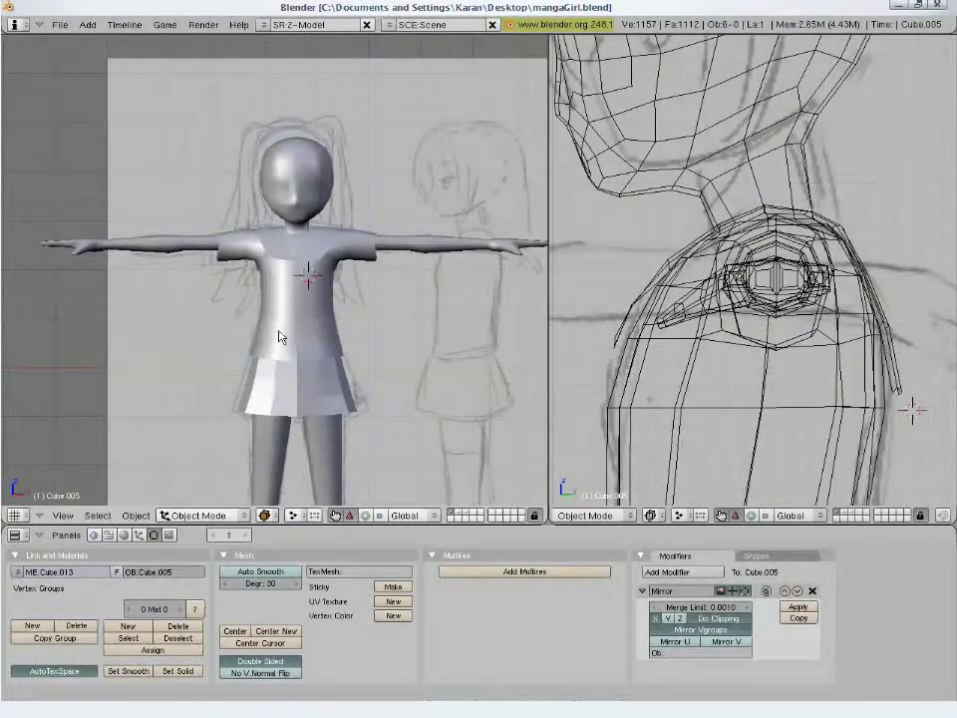
pyautogui.press('z')
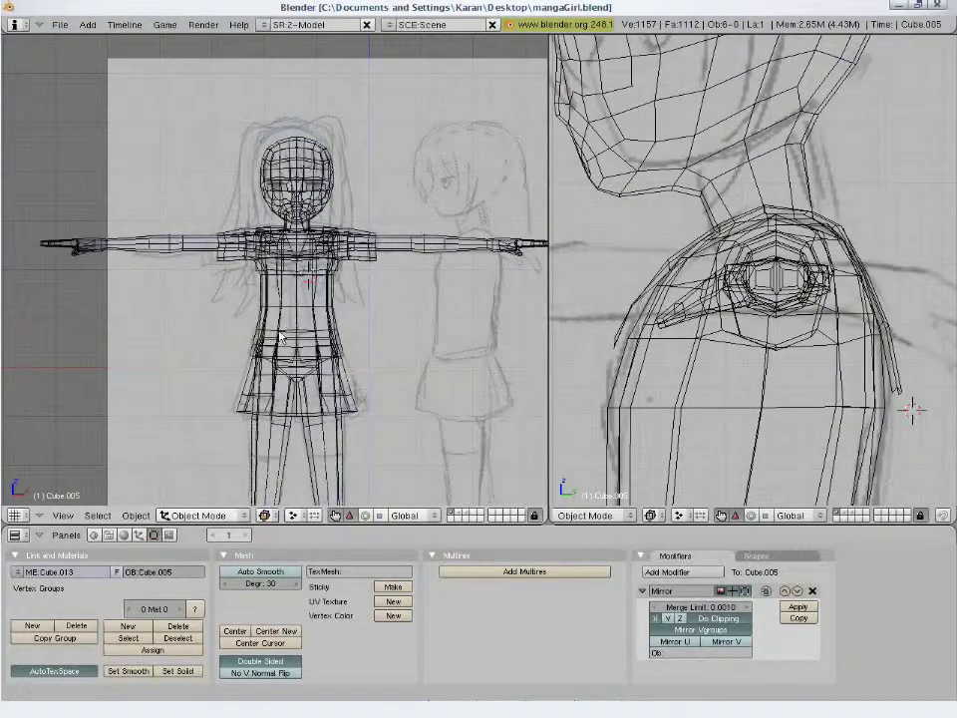
pyautogui.press('z')
pyautogui.scroll(2, 279, 337)
pyautogui.scroll(4, 279, 337)
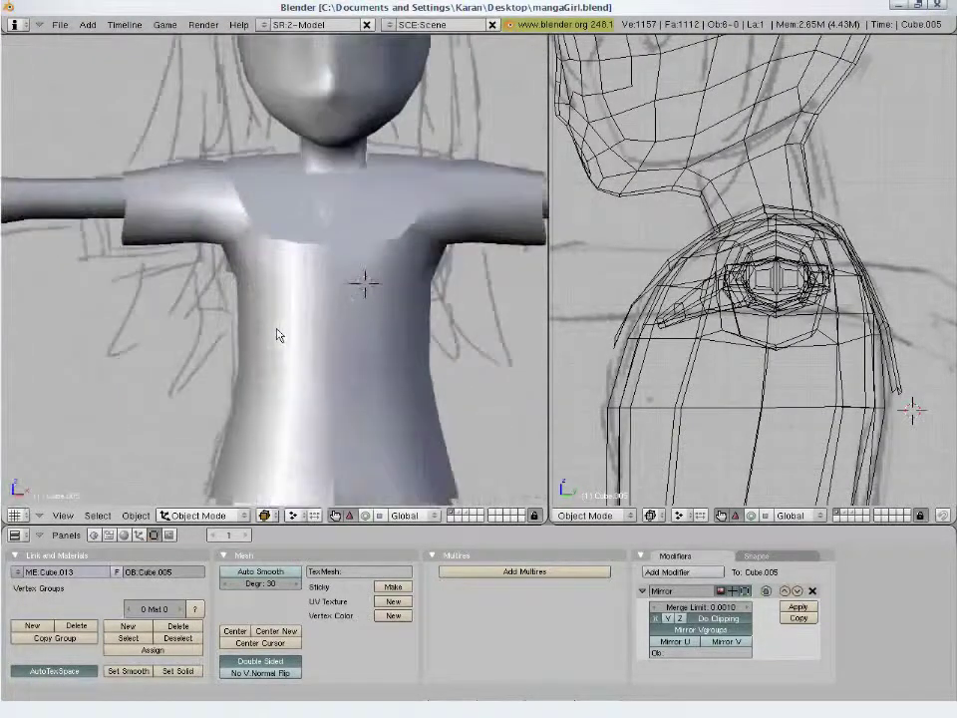
# - Save the file again and add a plane mesh at the 3D cursor
pyautogui.hotkey('ctrl', 'w')
pyautogui.click(363, 284)
pyautogui.press('space')
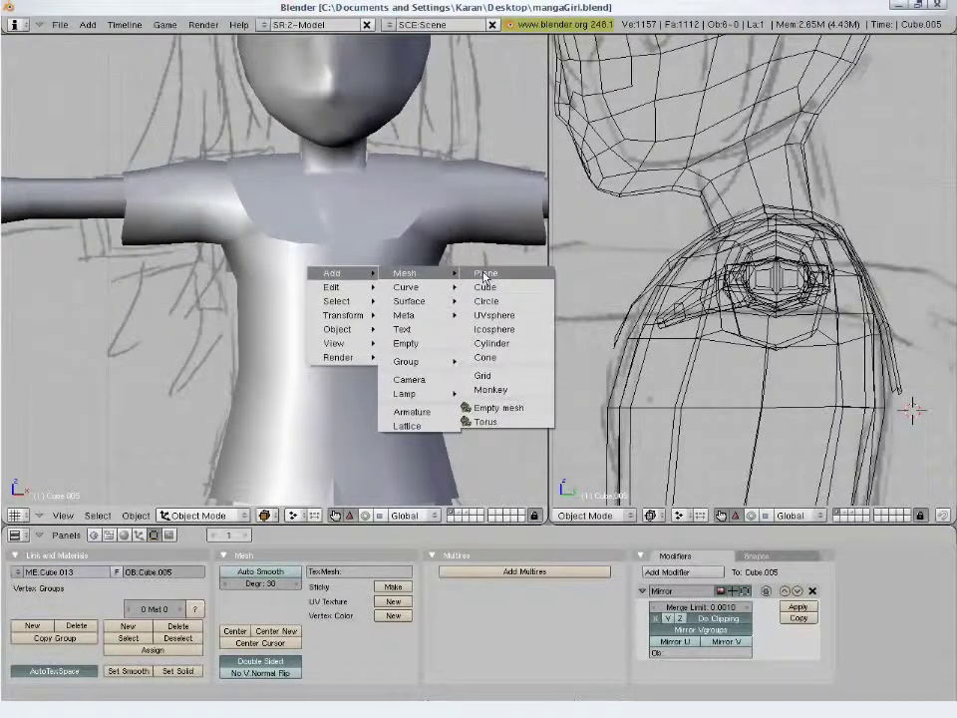
pyautogui.click(485, 276)
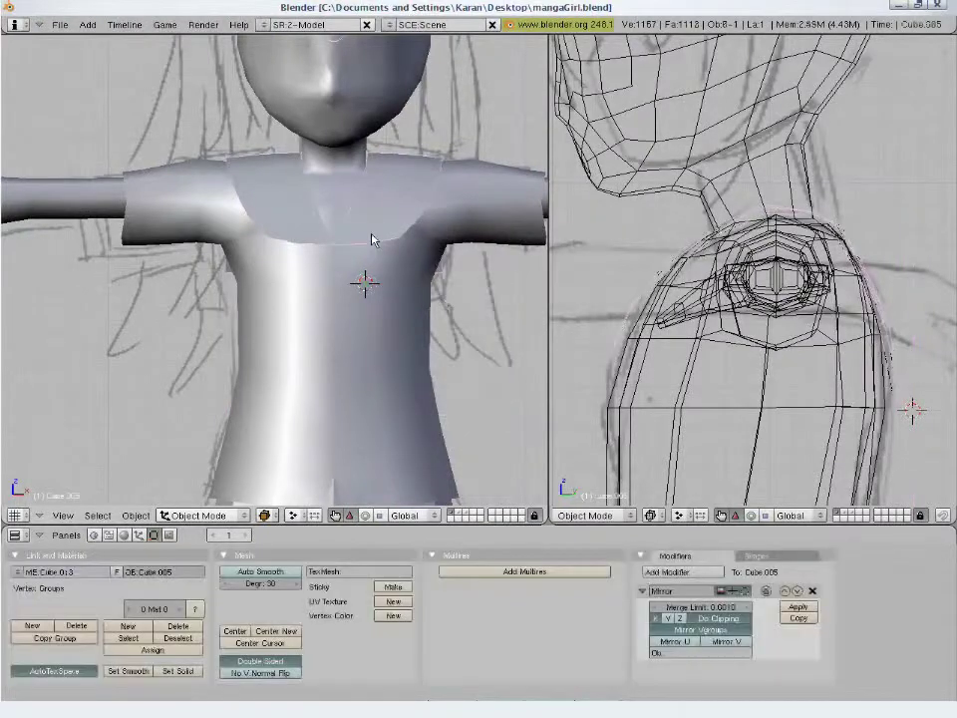
# - Select all the collar geometry, extrude it, and delete the unwanted extruded faces
pyautogui.press('a')
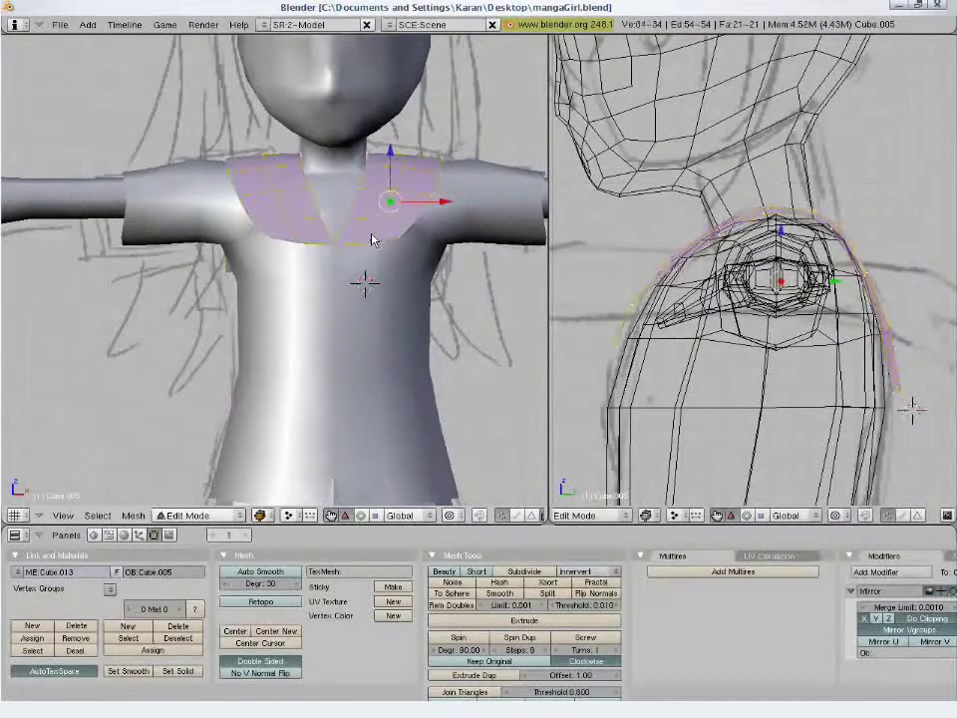
pyautogui.press('a')
pyautogui.press('a')
pyautogui.press('e')
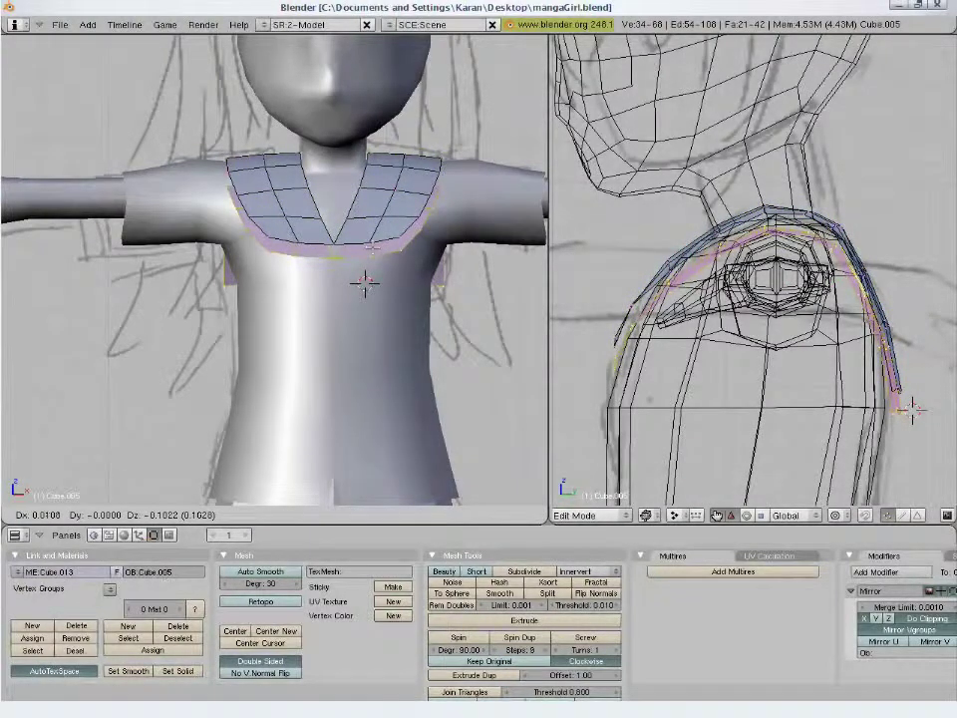
pyautogui.press('Return')
pyautogui.press('x')
pyautogui.press('Return')
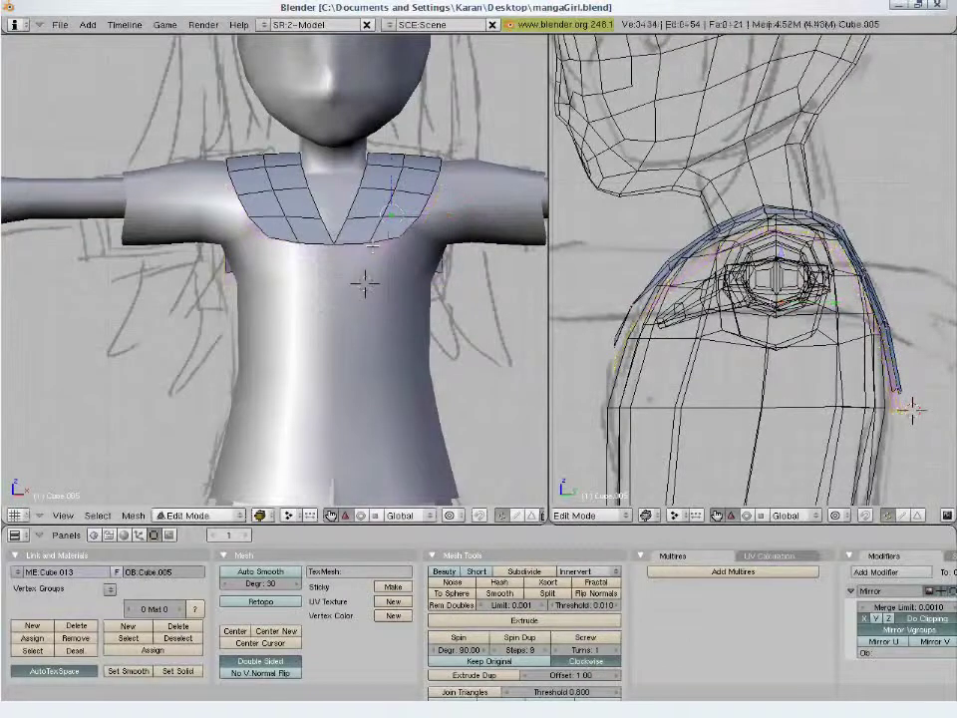
# - Box-select the collar's front point and extrude a new vertex down the chest
pyautogui.press('b')
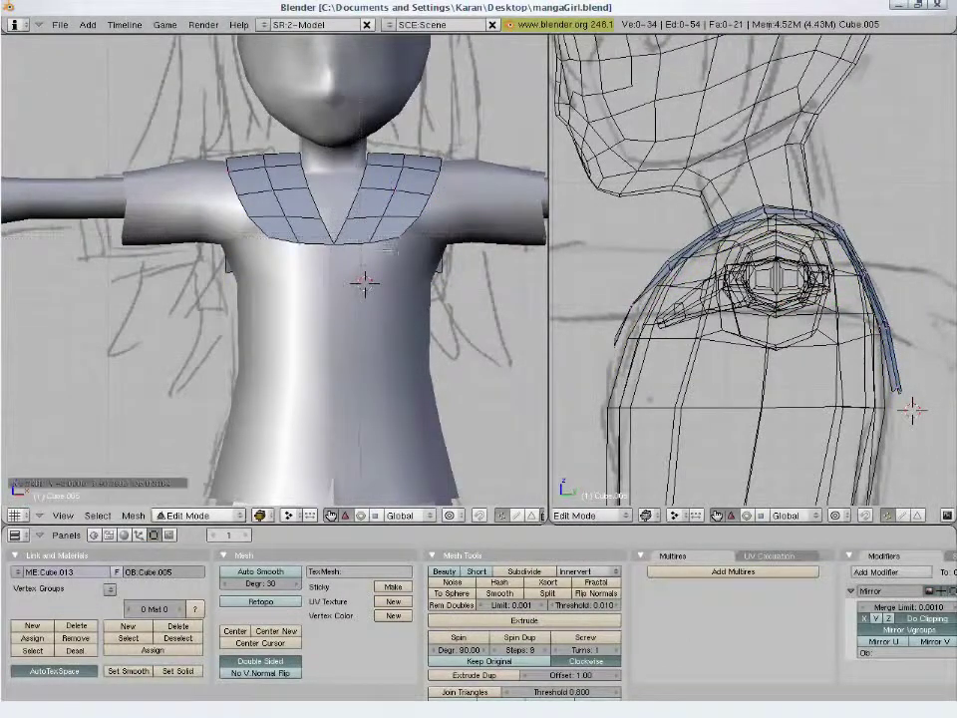
pyautogui.moveTo(356, 239); pyautogui.dragTo(412, 270)
pyautogui.press('e')
pyautogui.press('Escape')
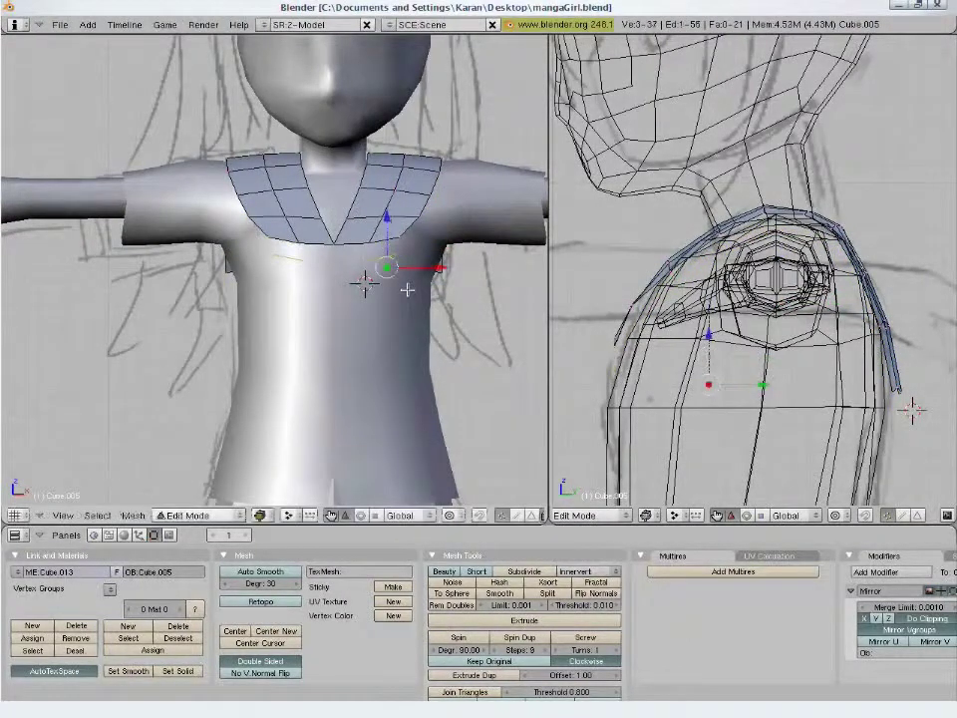
pyautogui.press('g')
pyautogui.click(365, 283)
pyautogui.press('z')
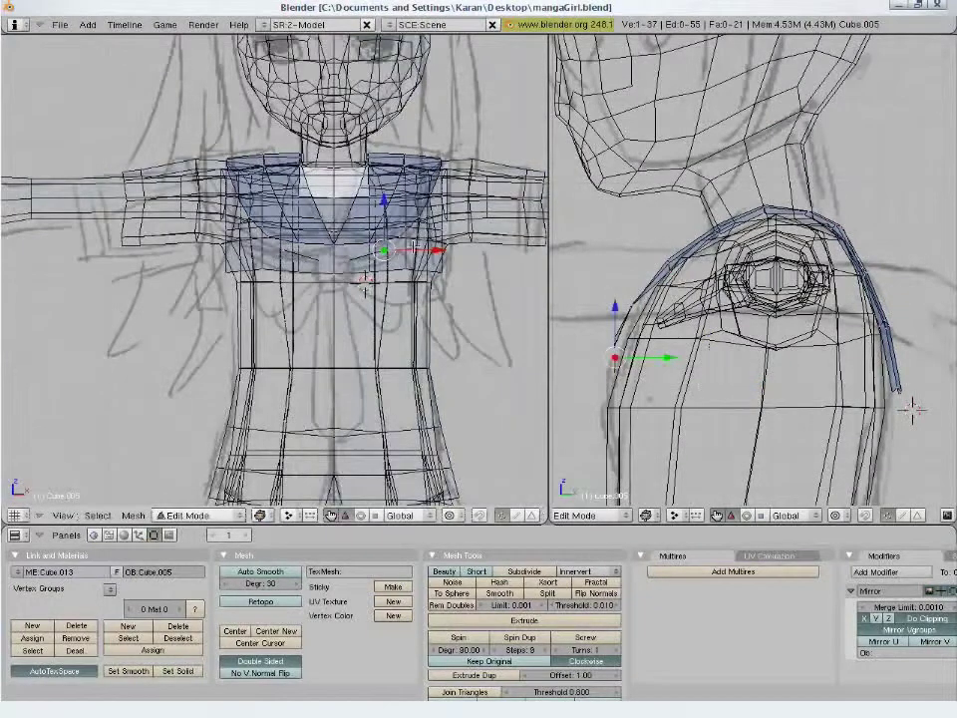
# - Reposition the selected vertices just below the collar tip
pyautogui.keyDown('shift'); pyautogui.rightClick(365, 283); pyautogui.keyUp('shift')
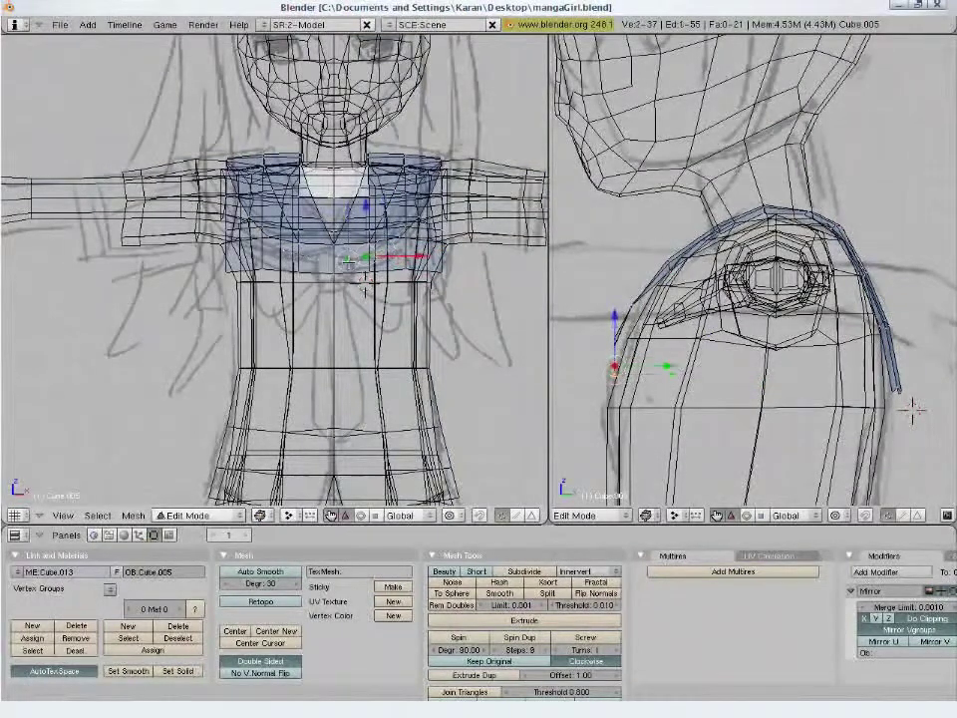
pyautogui.press('g')
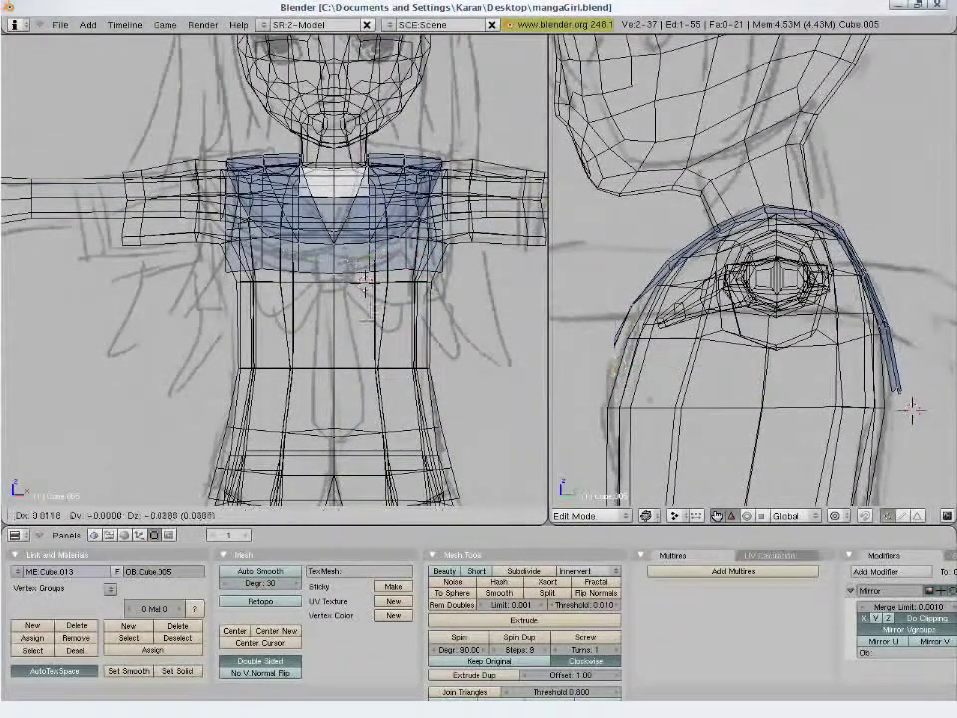
pyautogui.click(365, 283)
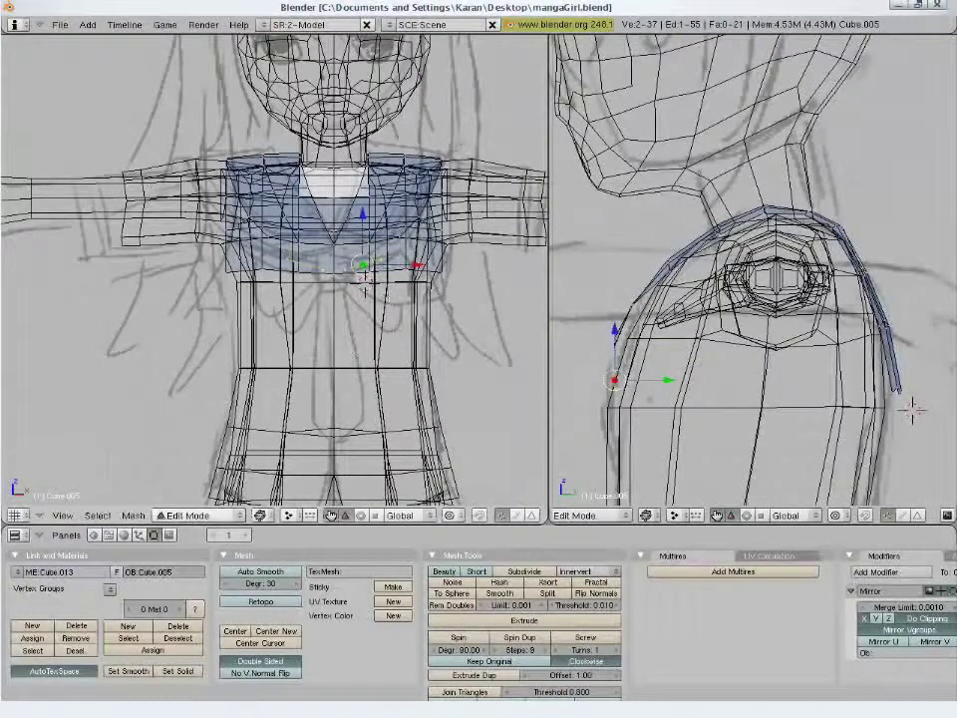
pyautogui.press('g')
pyautogui.click(409, 270)
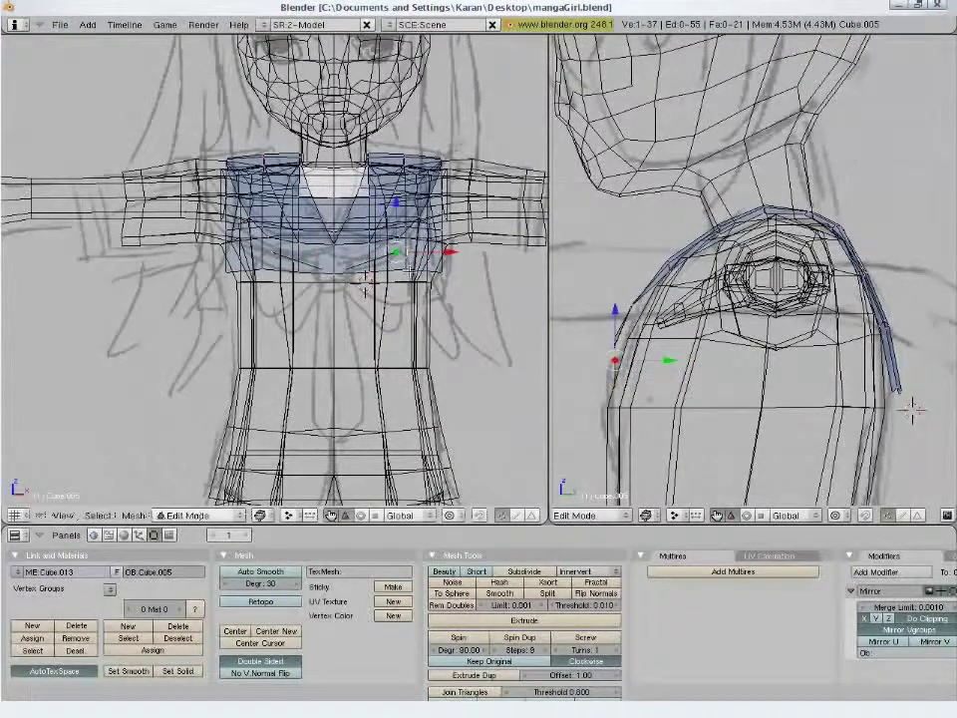
# - Extrude and rotate two edge segments to form angled bow wings below the collar
pyautogui.keyDown('shift'); pyautogui.rightClick(365, 283); pyautogui.keyUp('shift')
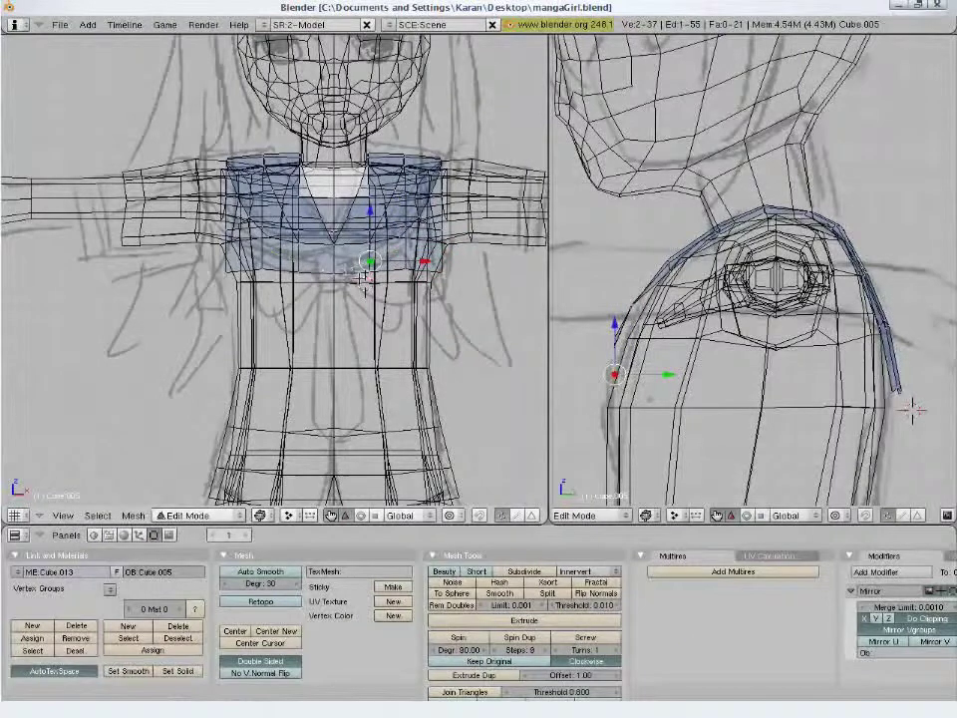
pyautogui.press('e')
pyautogui.click(339, 280)
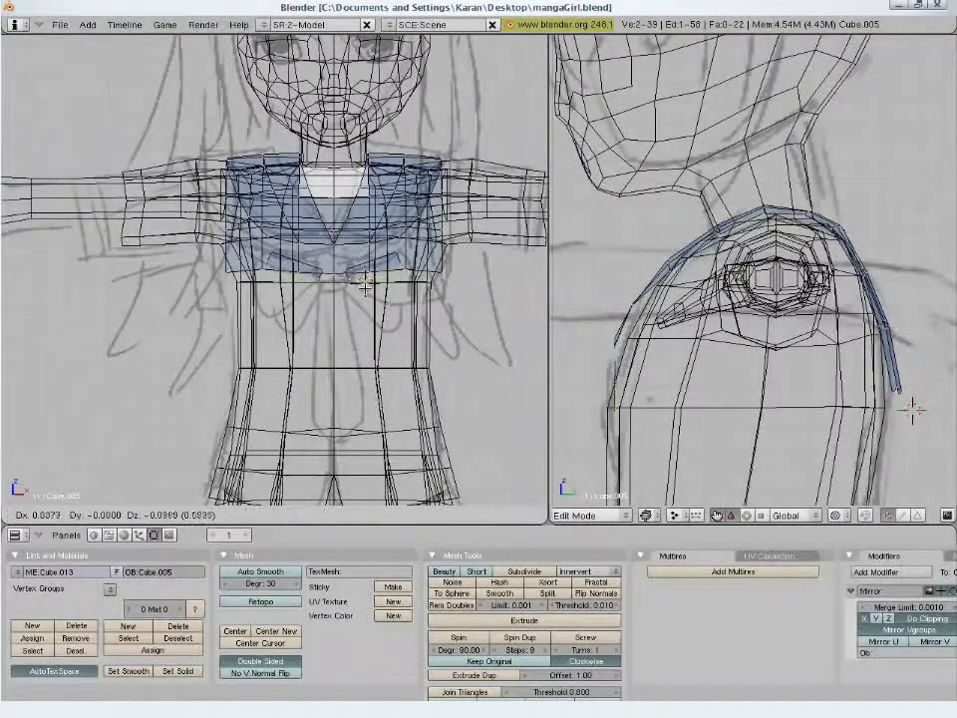
pyautogui.click(456, 299)
pyautogui.press('r')
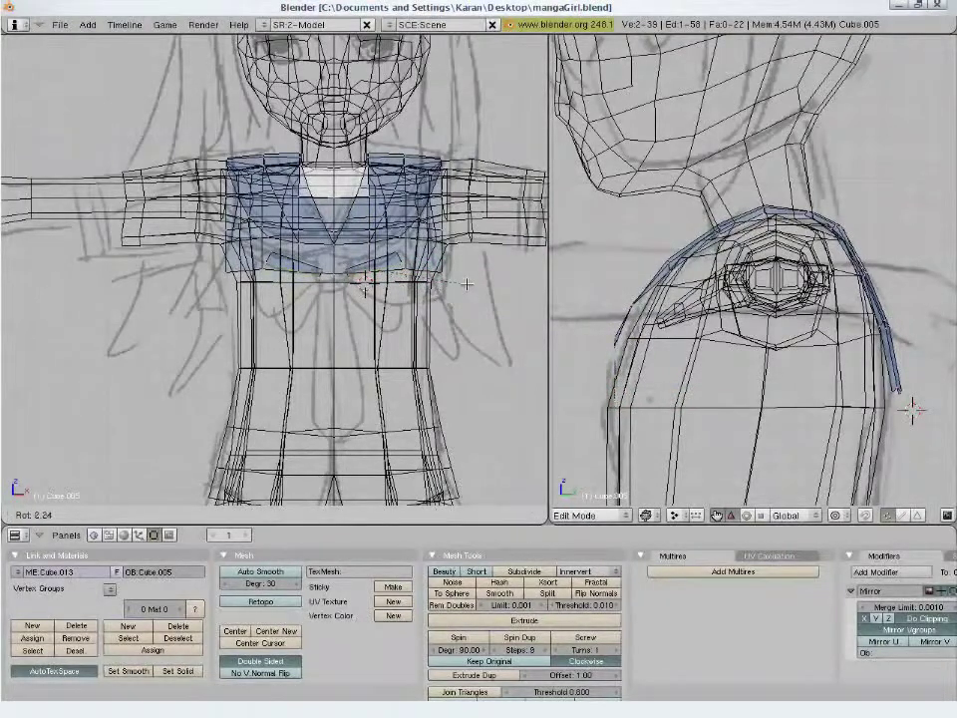
pyautogui.click(465, 284)
pyautogui.press('e')
pyautogui.click(417, 273)
pyautogui.press('r')
pyautogui.click(404, 299)
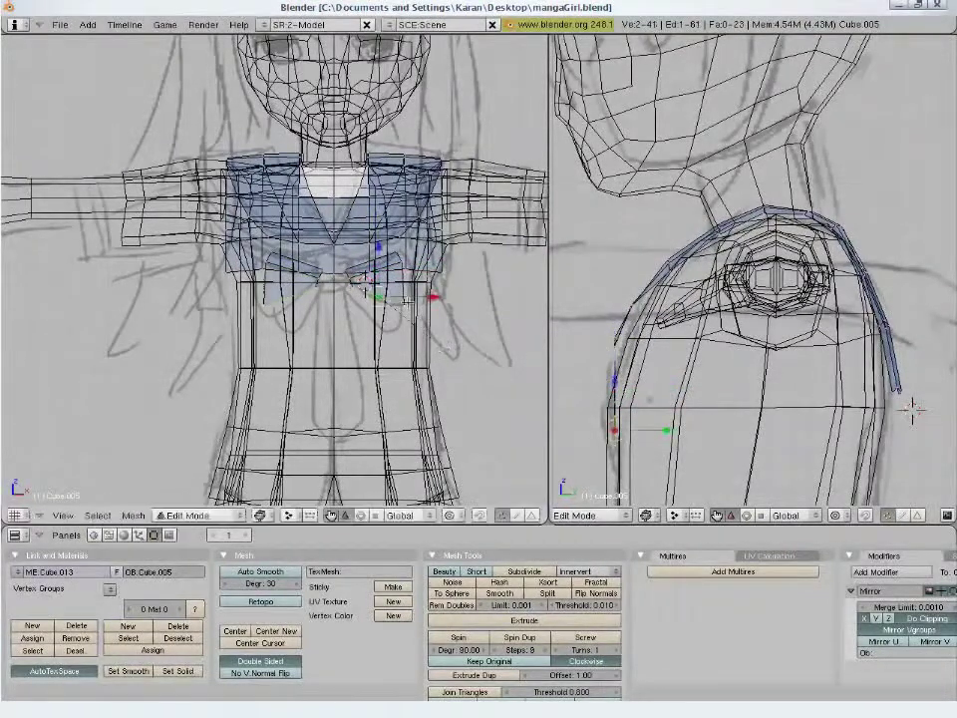
pyautogui.press('g')
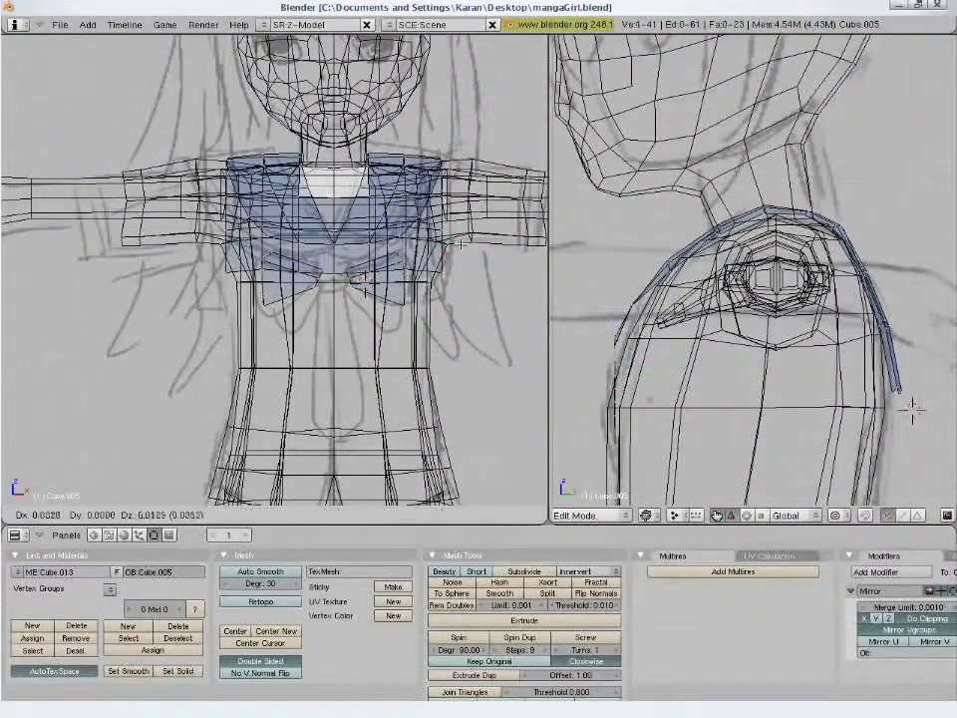
pyautogui.click(459, 245)
# - Move the bow wing vertices, pulling the lower corner down-right to widen the wings
pyautogui.scroll(2, 399, 299)
pyautogui.scroll(2, 388, 314)
pyautogui.scroll(2, 384, 321)
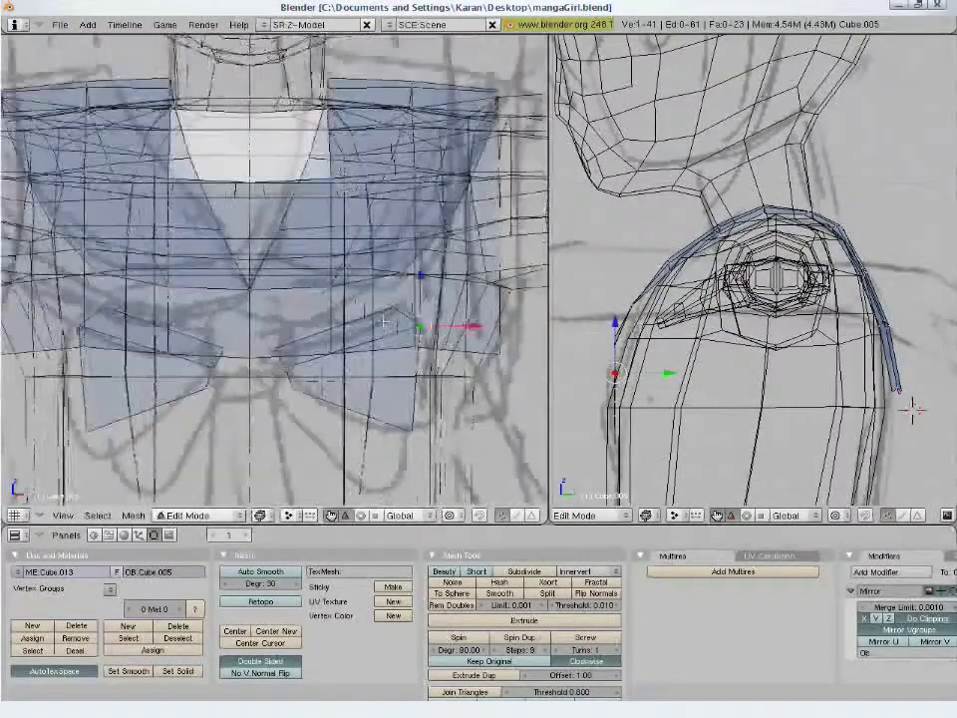
pyautogui.press('g')
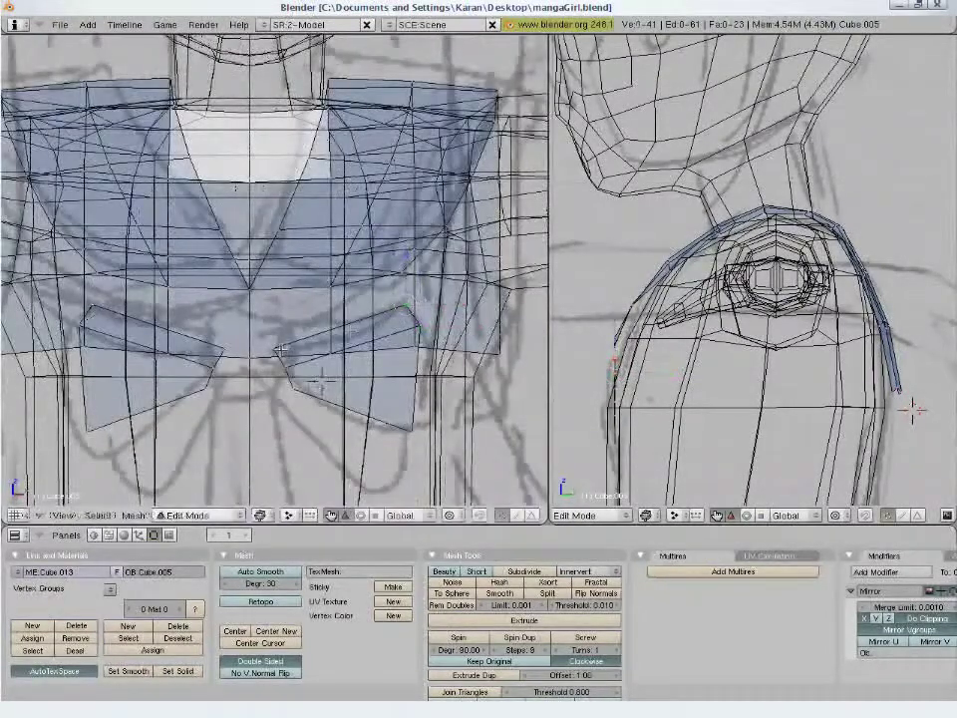
pyautogui.click(377, 388)
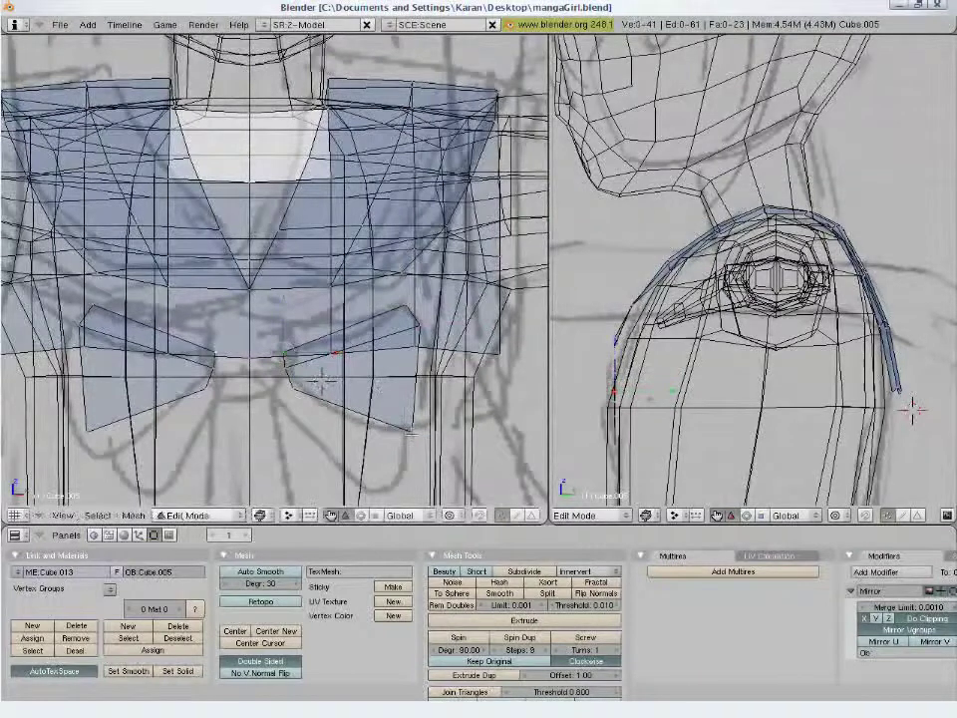
pyautogui.press('g')
pyautogui.click(435, 423)
pyautogui.press('g')
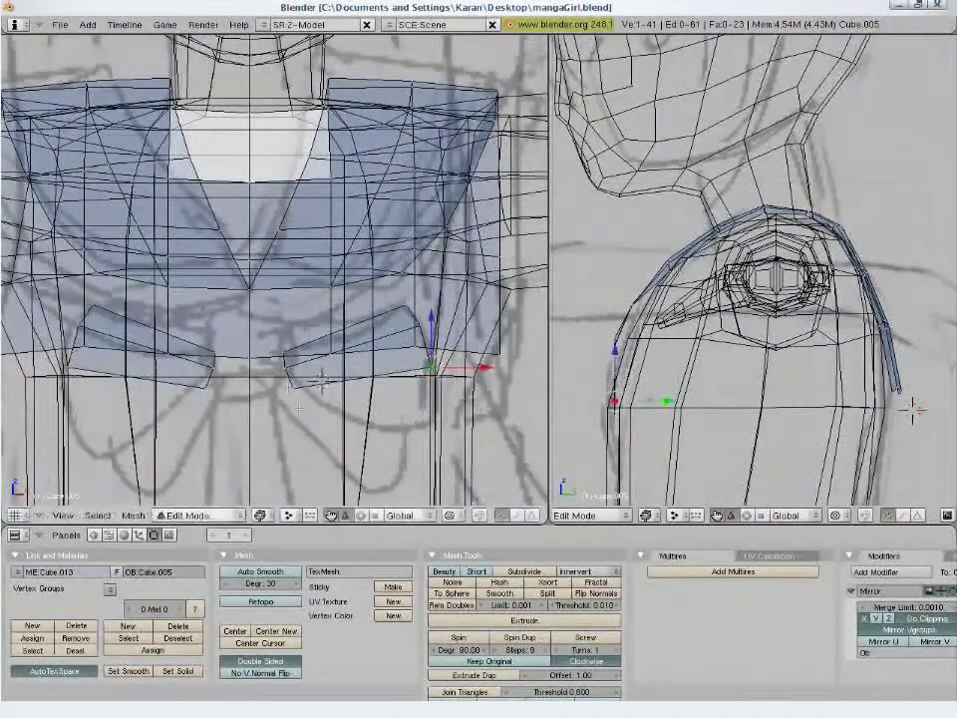
pyautogui.click(294, 309)
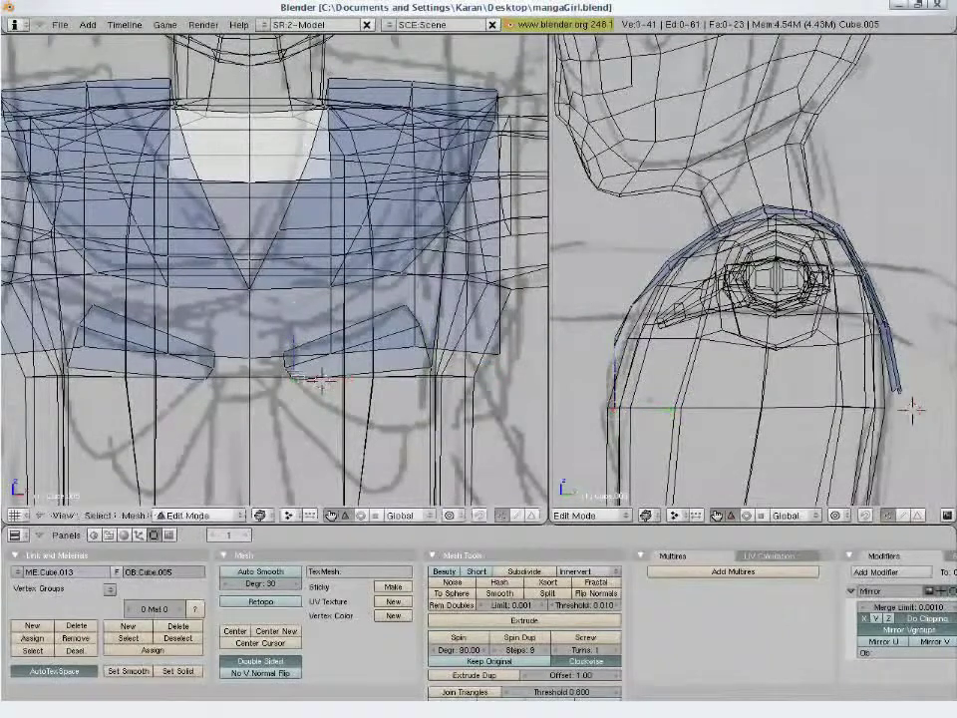
pyautogui.press('g')
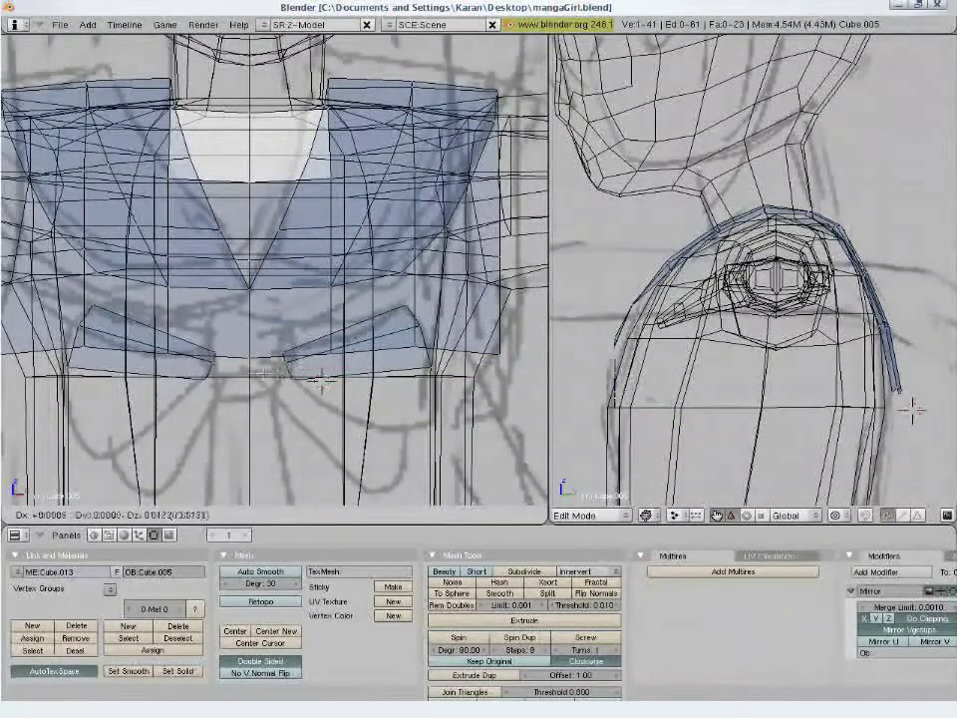
pyautogui.click(257, 329)
# - Extrude and scale the wing's lower edge, then reposition it to lengthen the wing
pyautogui.press('e')
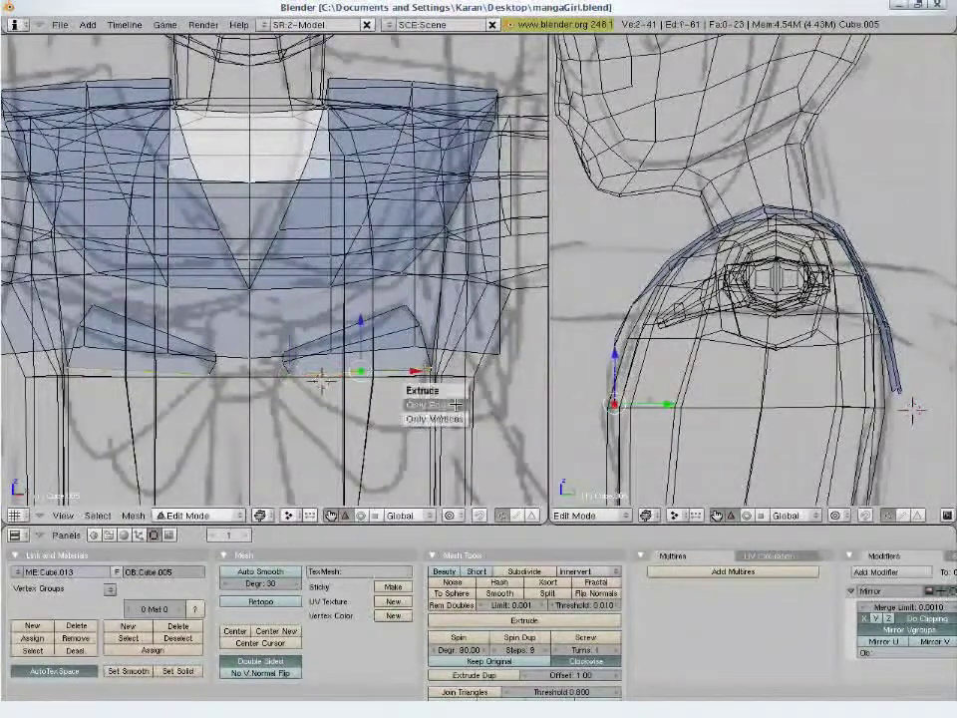
pyautogui.click(439, 417)
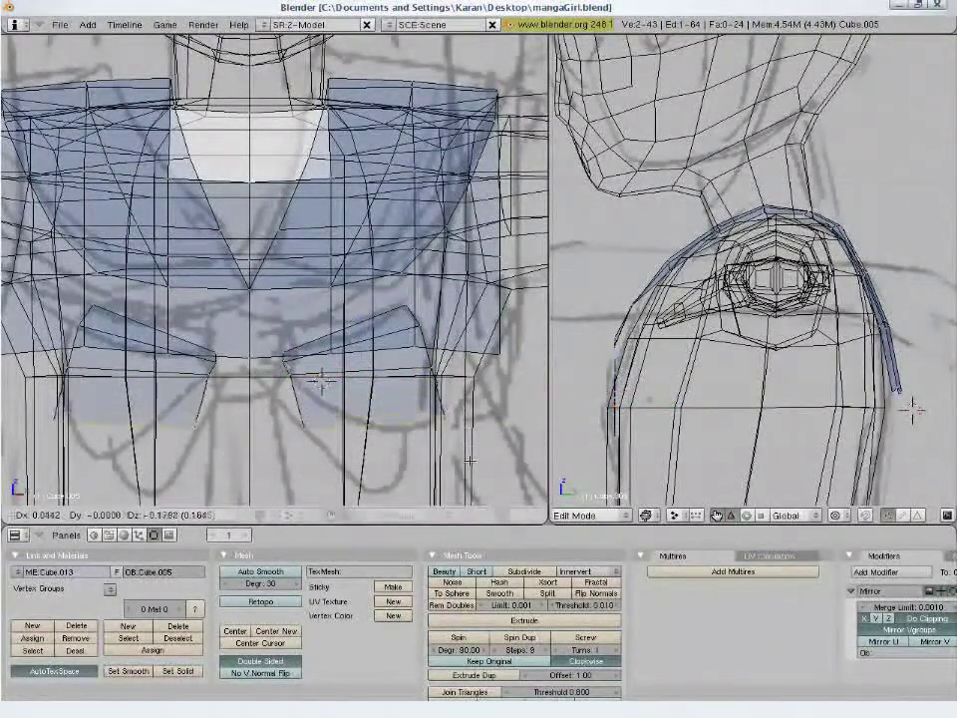
pyautogui.press('s')
pyautogui.click(477, 439)
pyautogui.press('g')
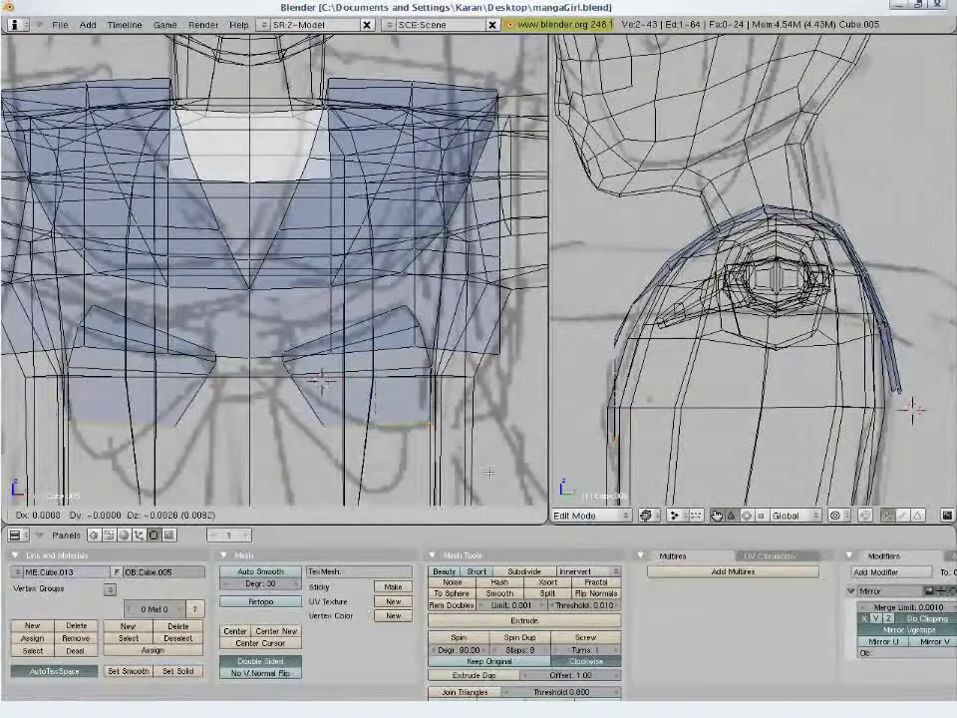
pyautogui.click(361, 430)
pyautogui.press('g')
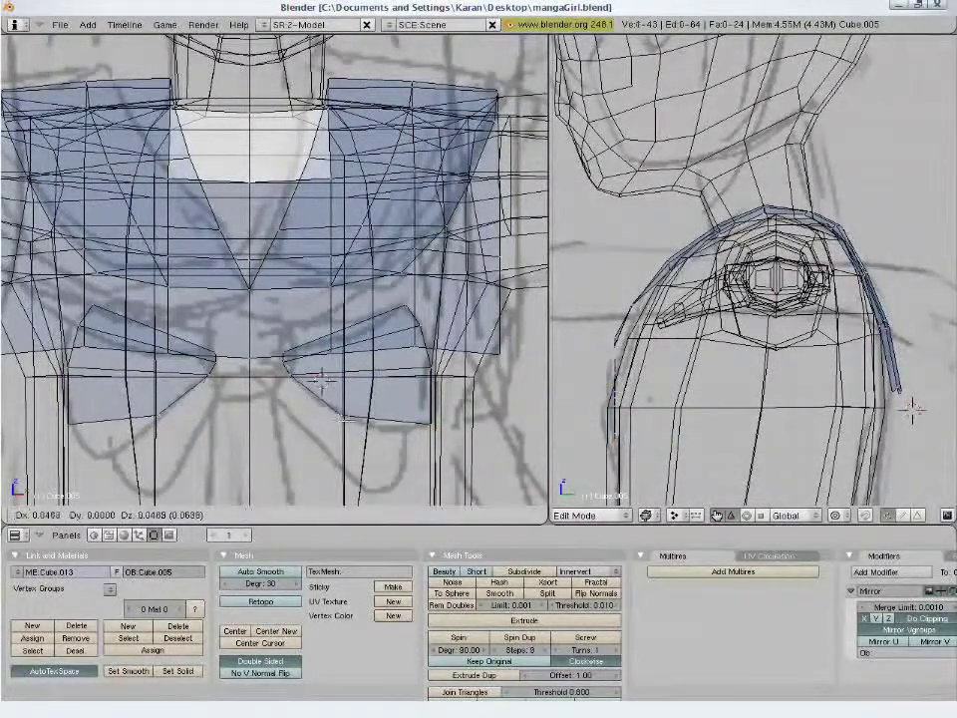
pyautogui.click(351, 420)
# - Add a loop across the wing and move vertices to round its lobe
pyautogui.hotkey('ctrl', 'r')
pyautogui.click(379, 396)
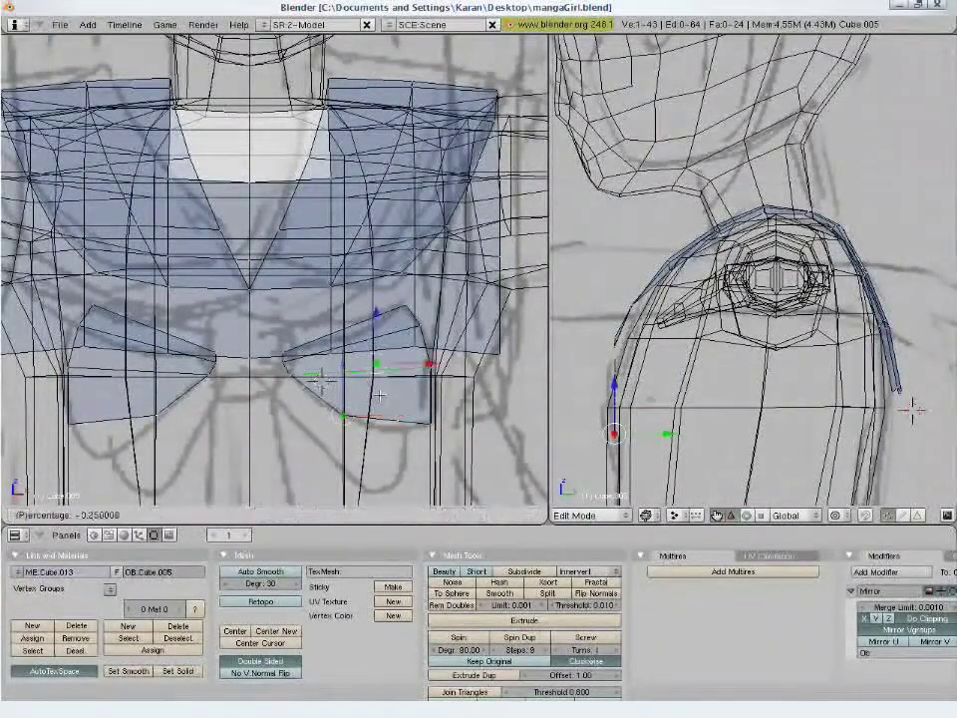
pyautogui.click(377, 399)
pyautogui.press('g')
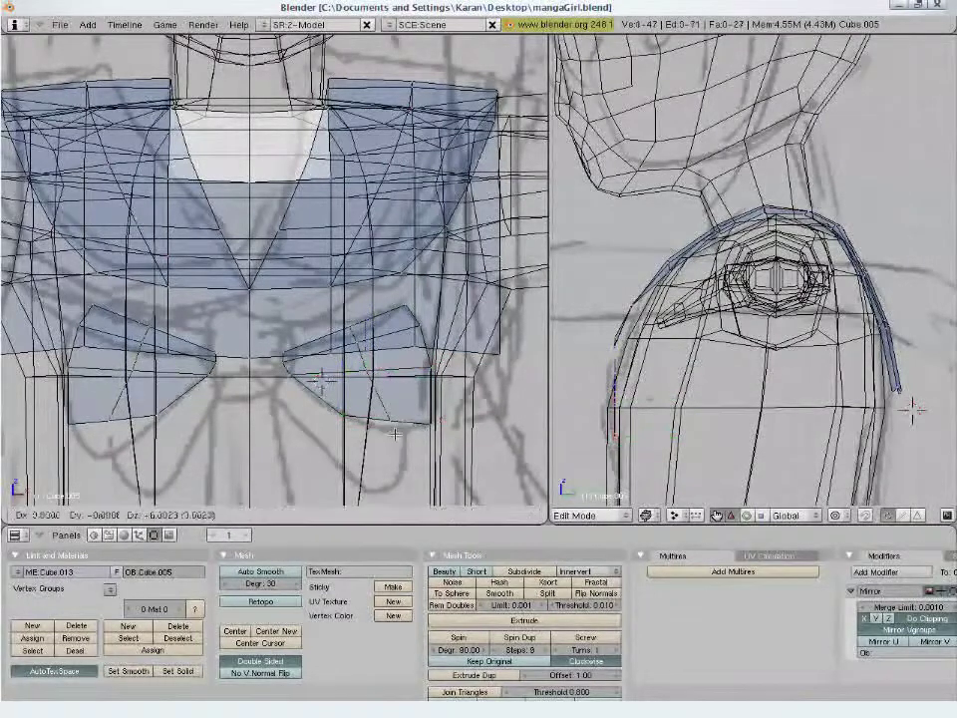
pyautogui.click(388, 427)
pyautogui.press('g')
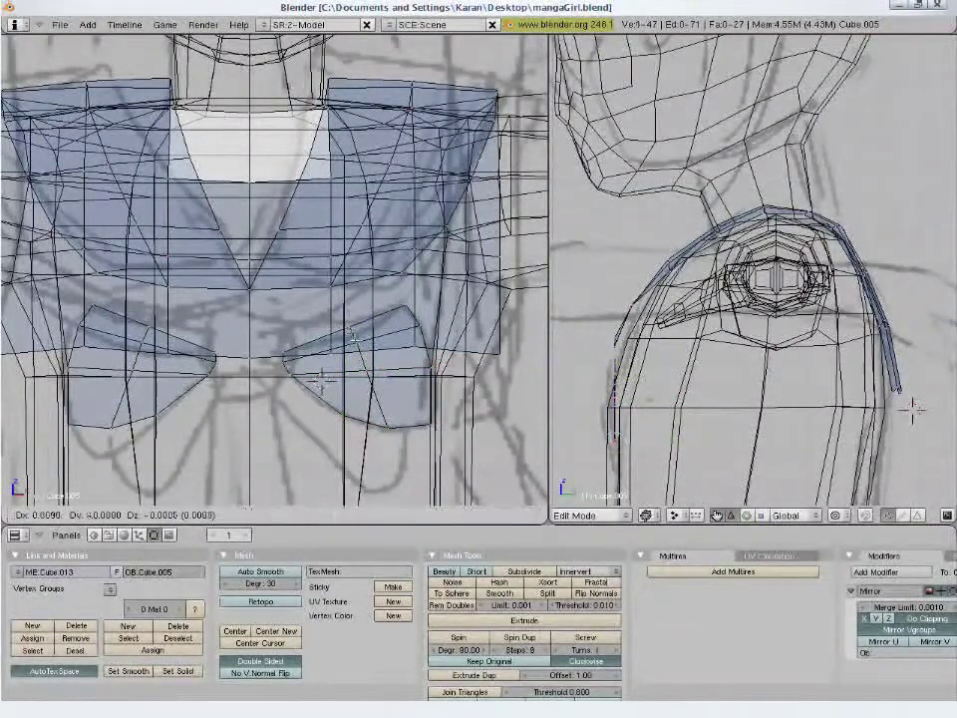
pyautogui.click(348, 336)
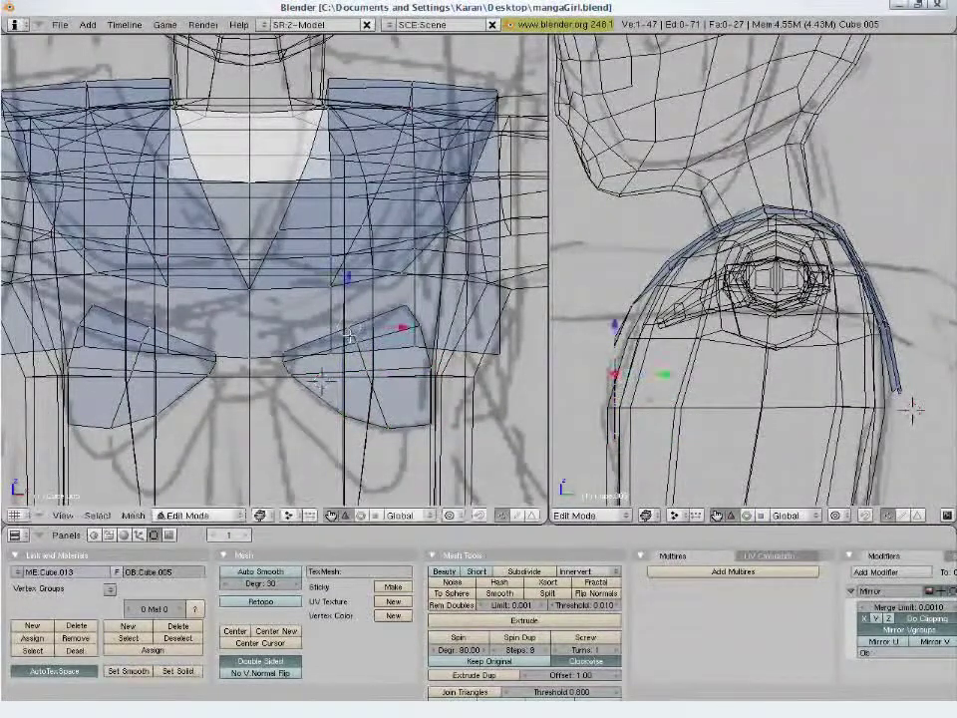
# - Select all the bow-tie faces and tilt them slightly in the side view
pyautogui.press('l')
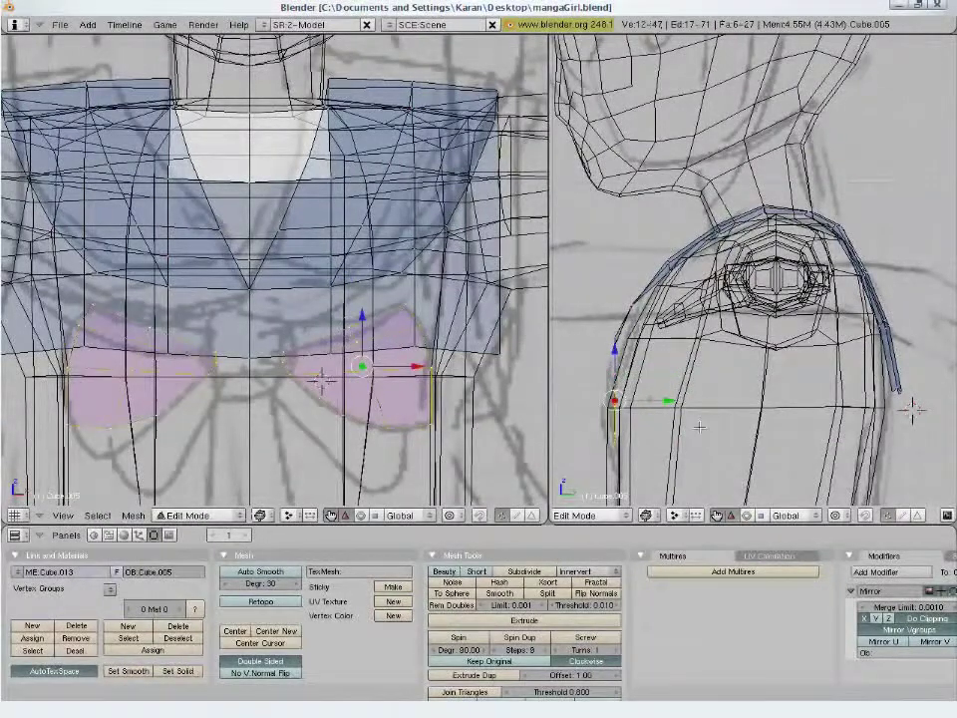
pyautogui.press('g')
pyautogui.press('r')
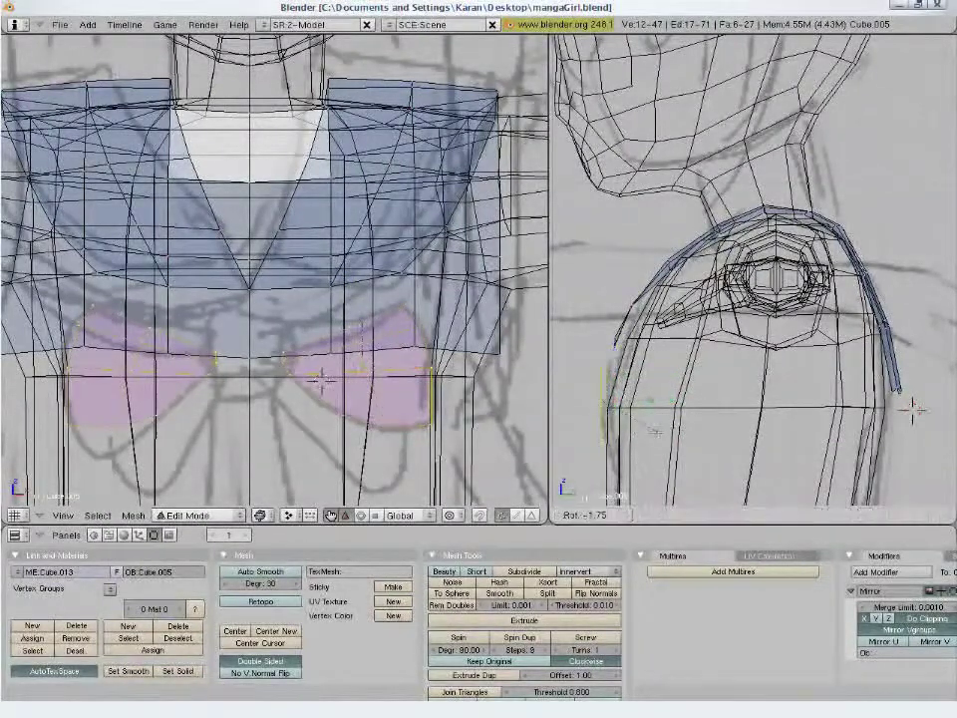
pyautogui.click(913, 409)
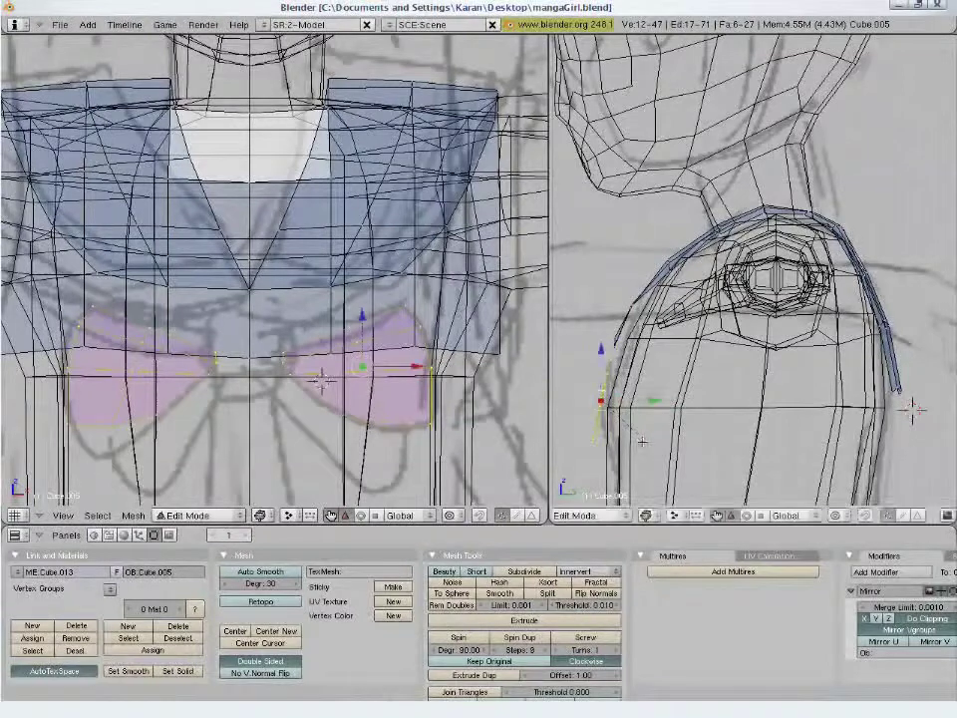
pyautogui.press('z')
pyautogui.scroll(2, 759, 382)
# - Extrude the bow faces to give them thickness, then scale the wings down slightly
pyautogui.press('e')
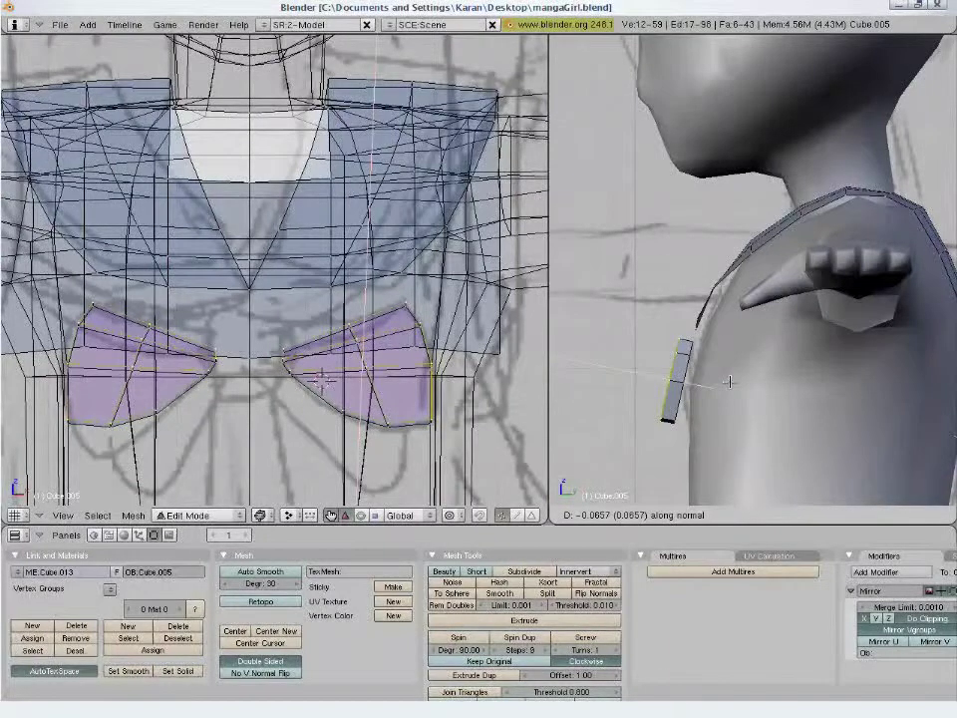
pyautogui.click(729, 382)
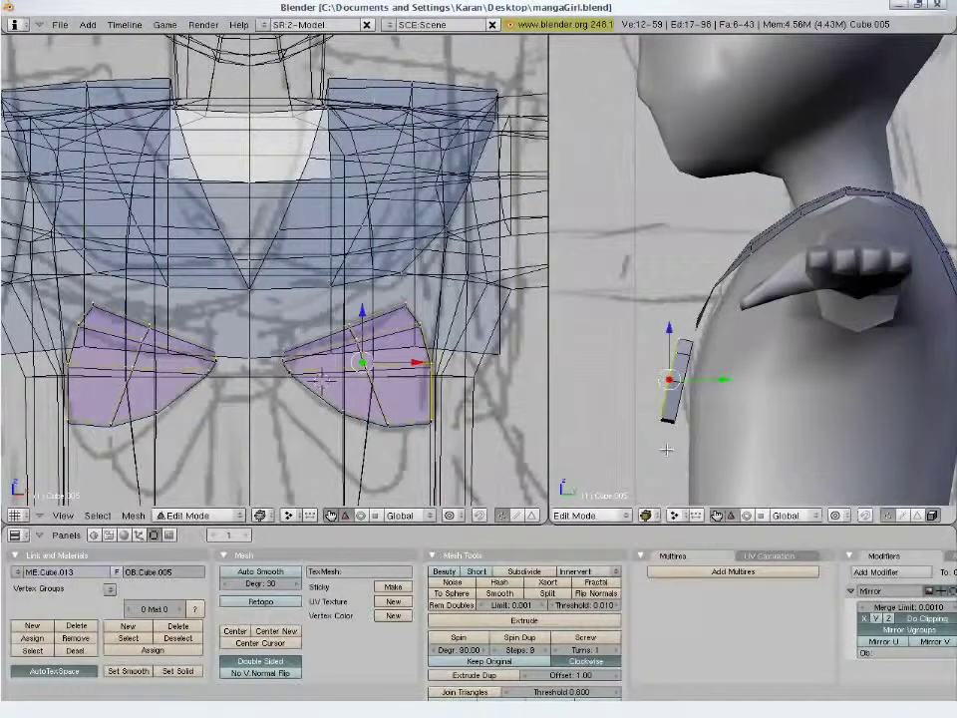
pyautogui.press('a')
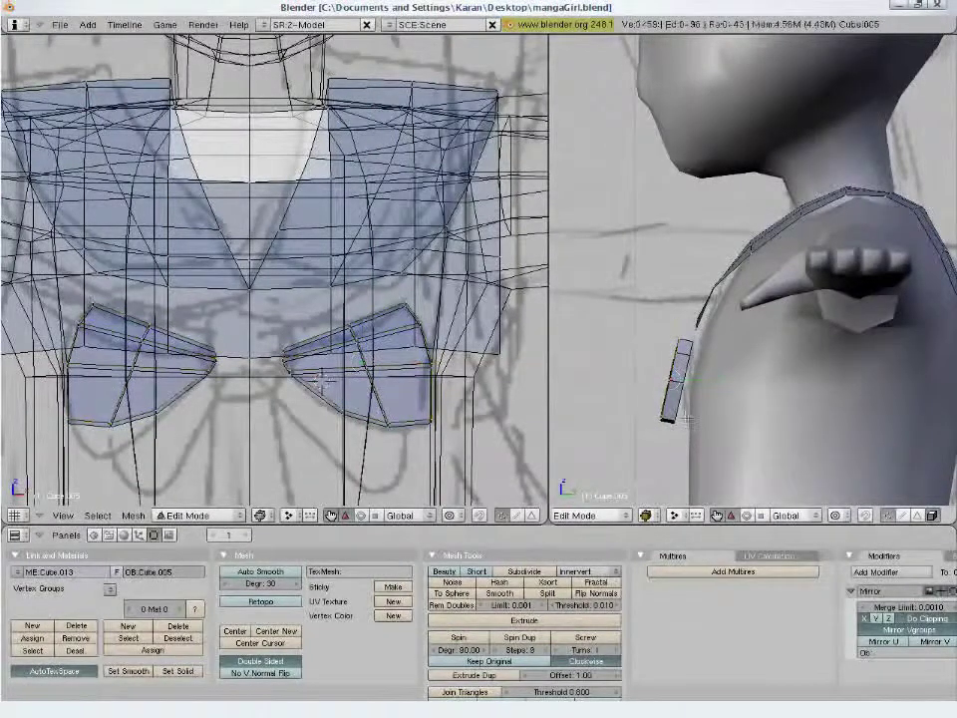
pyautogui.press('a')
pyautogui.press('s')
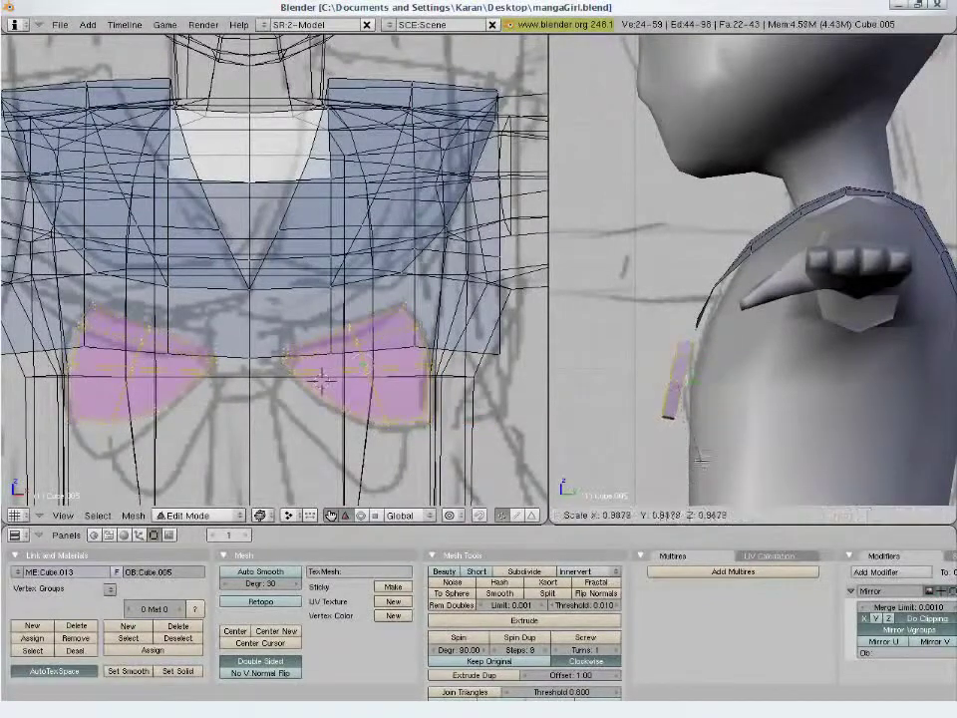
pyautogui.click(700, 451)
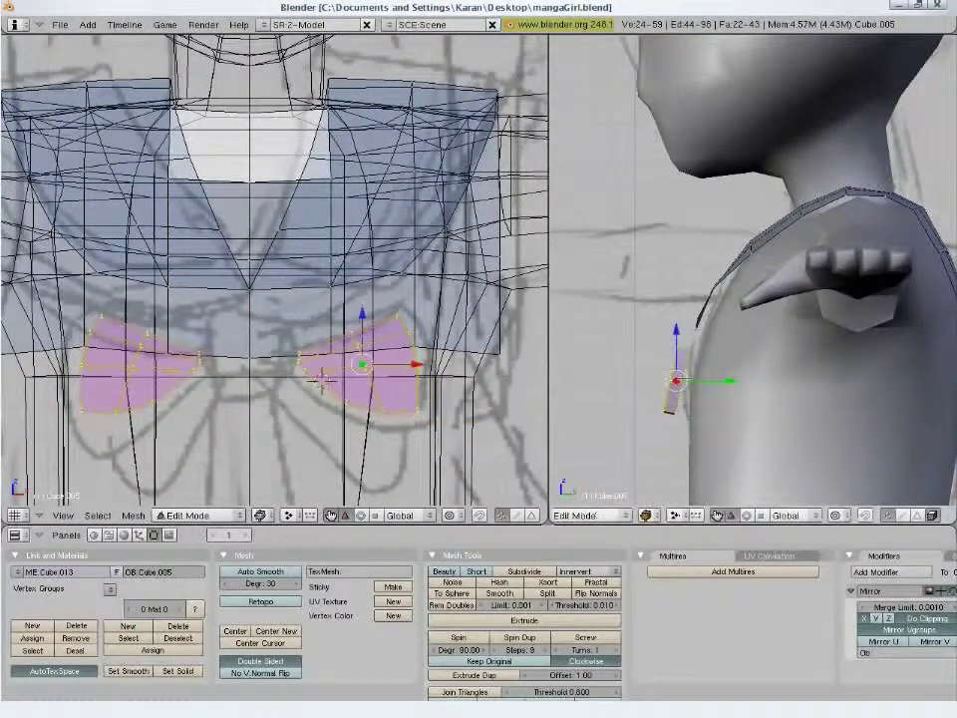
# - Add a centred loop cut through the bow's thickness and scale it up so the edges bulge
pyautogui.hotkey('ctrl', 'r')
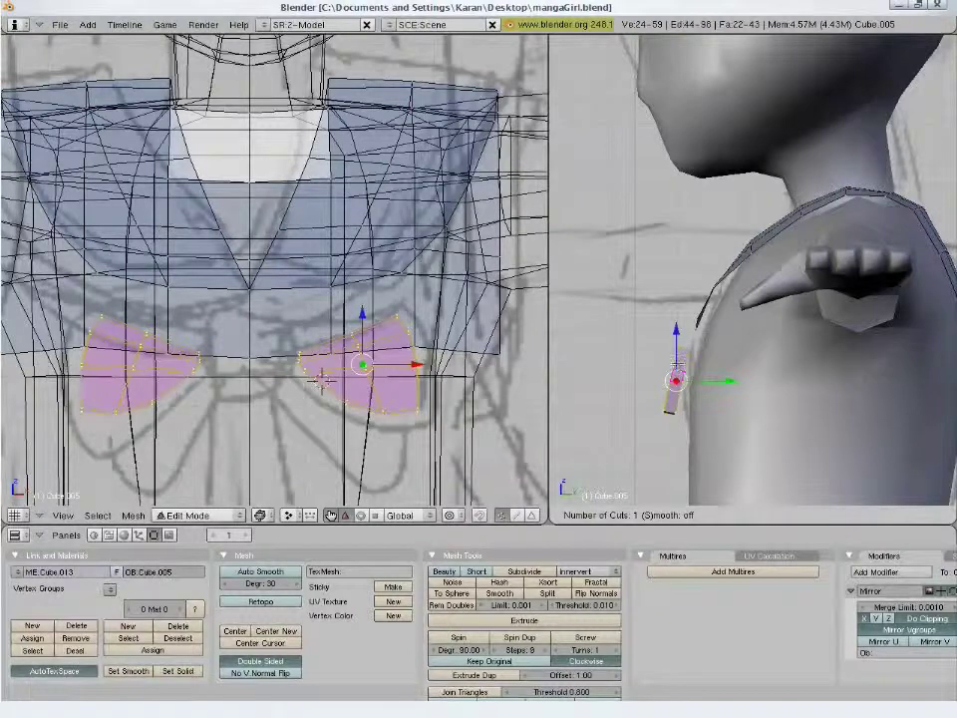
pyautogui.click(684, 356)
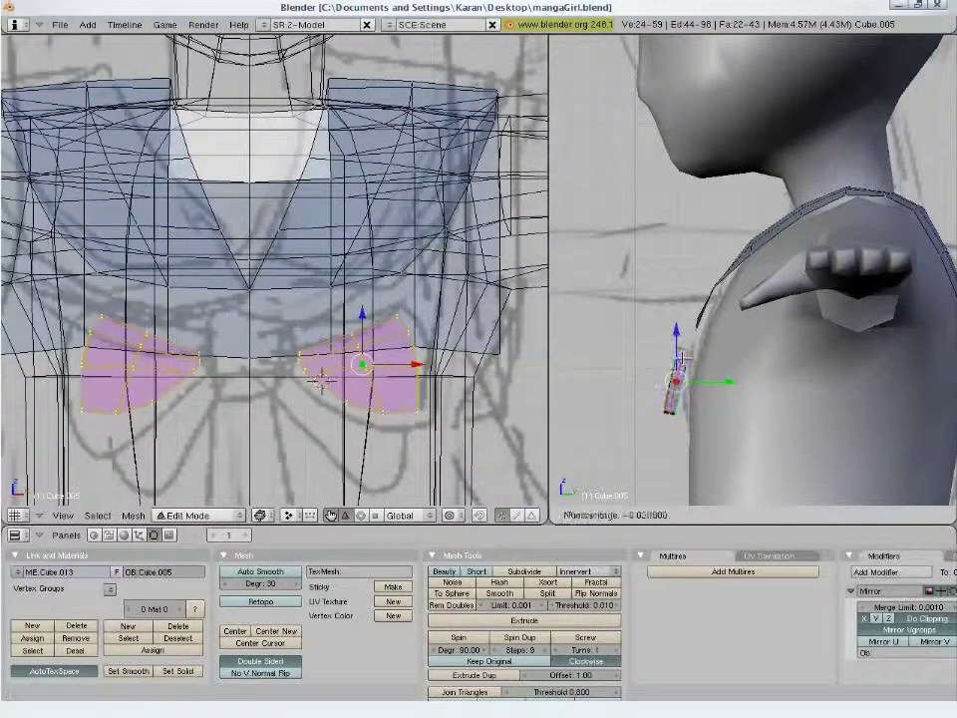
pyautogui.click(674, 394)
pyautogui.press('s')
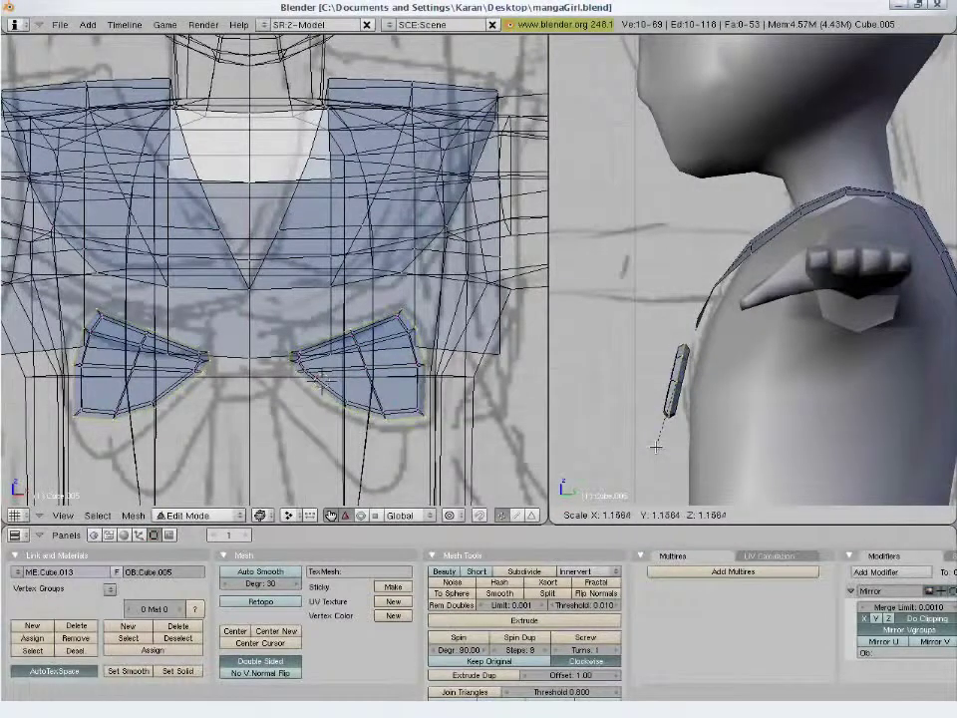
pyautogui.click(655, 448)
pyautogui.press('z')
pyautogui.press('z')
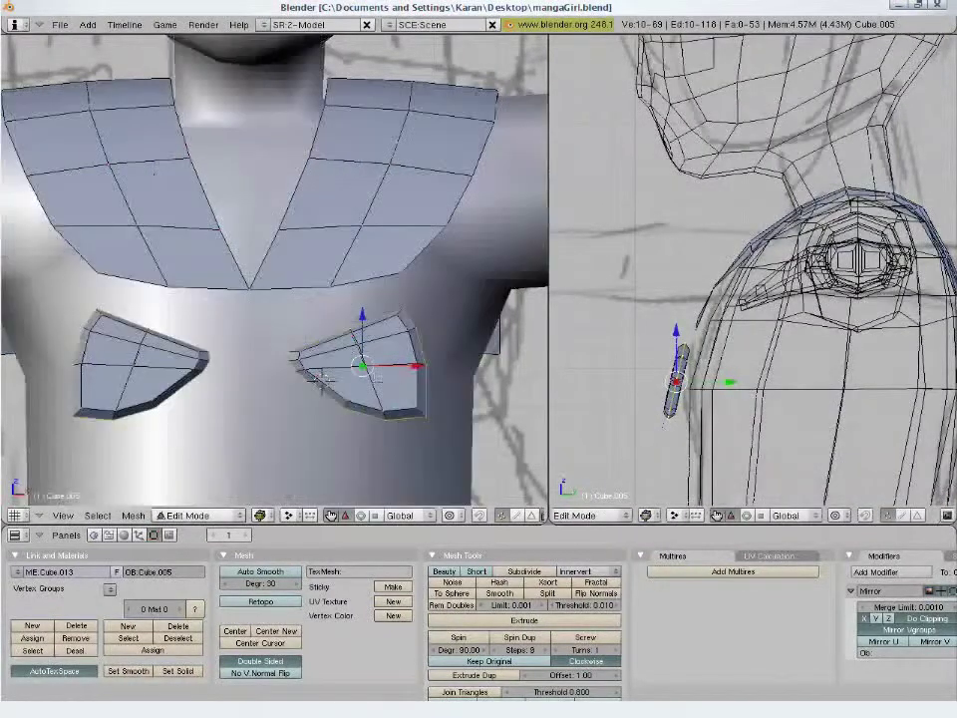
# - Reshape the bow wings by moving one wing edge and a pair of vertices
pyautogui.rightClick(678, 389)
pyautogui.press('g')
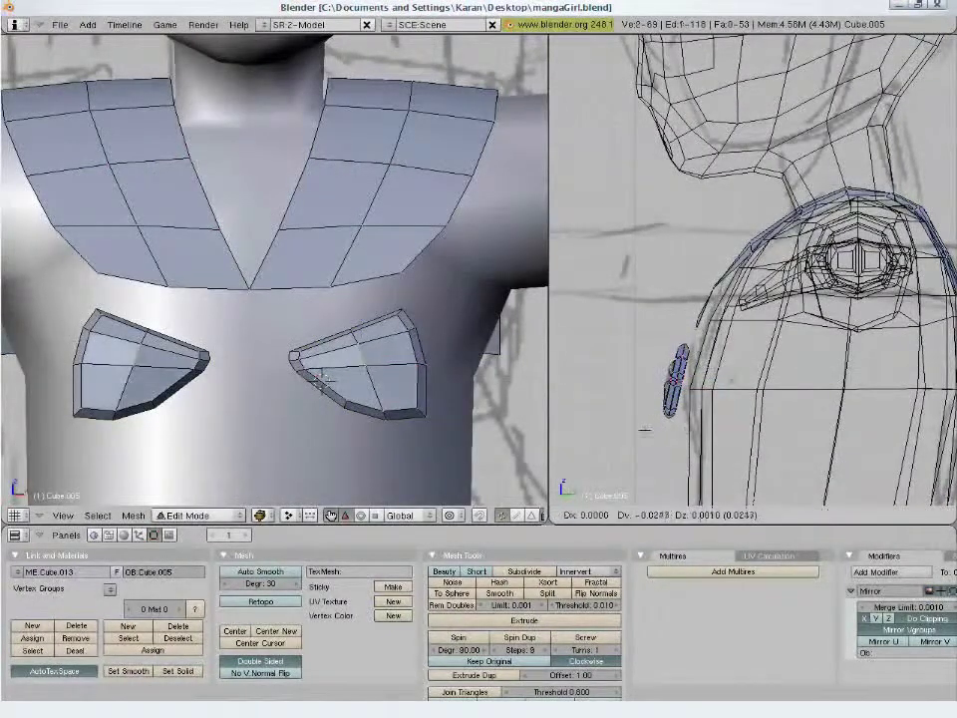
pyautogui.click(651, 431)
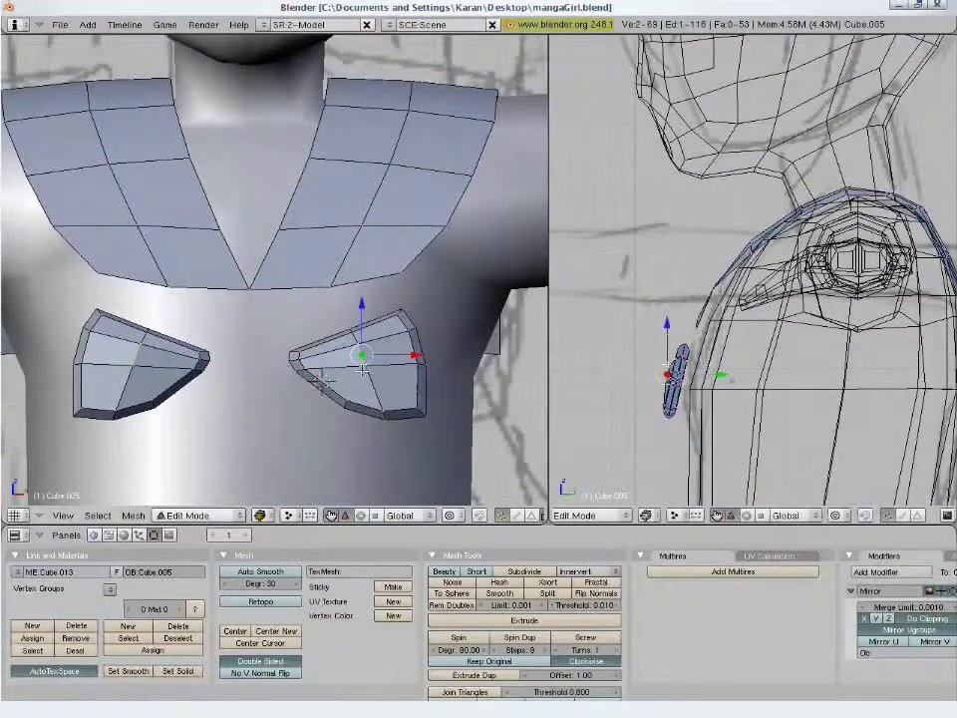
pyautogui.rightClick(352, 332)
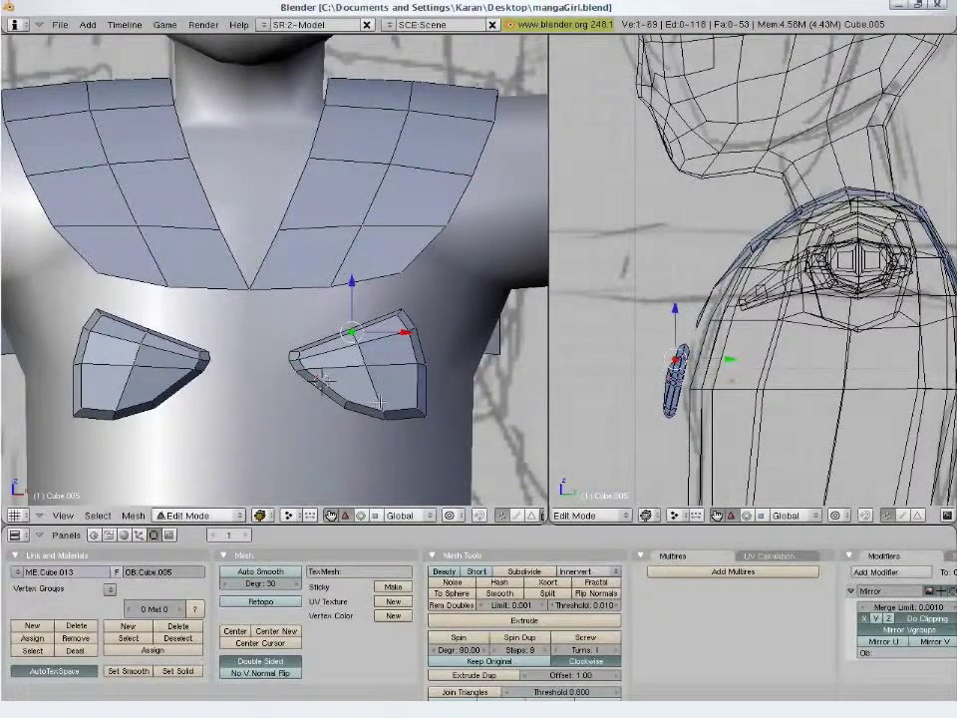
pyautogui.keyDown('shift'); pyautogui.rightClick(379, 402); pyautogui.keyUp('shift')
pyautogui.press('g')
pyautogui.click(598, 408)
pyautogui.scroll(2, 622, 416)
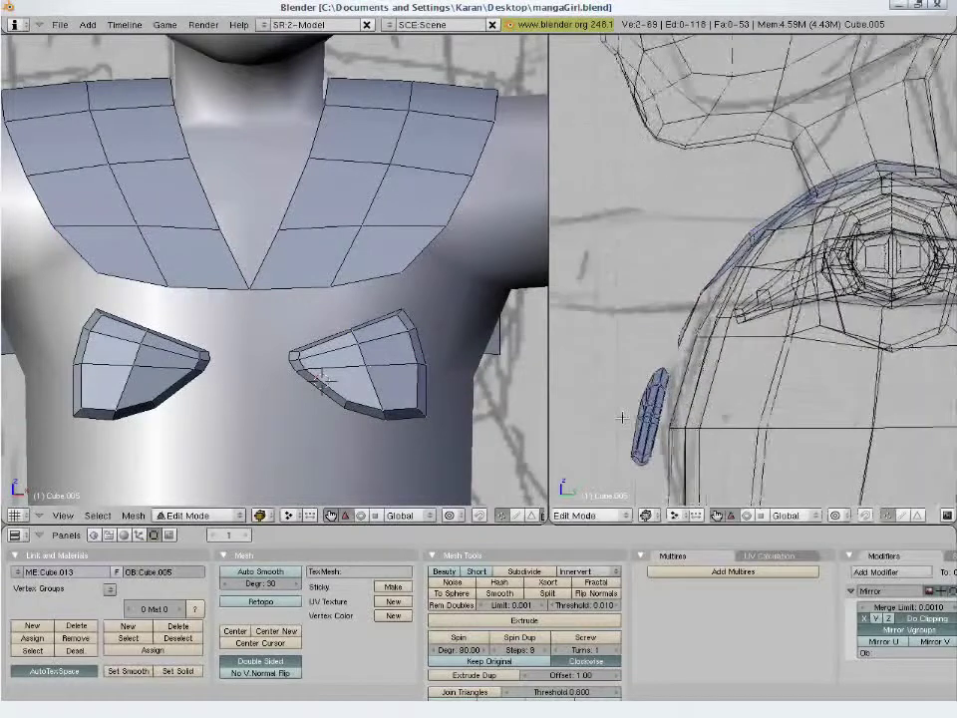
pyautogui.keyDown('shift'); pyautogui.moveTo(622, 417); pyautogui.dragTo(697, 340, button='middle'); pyautogui.keyUp('shift')
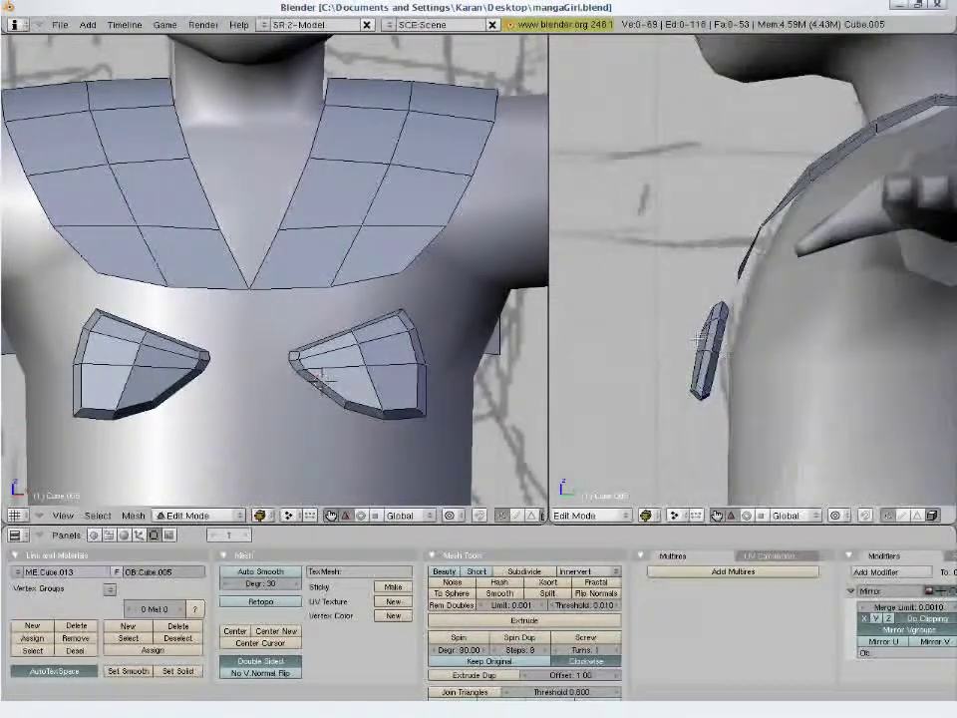
# - Select the right chest piece, shrink it slightly and move it into place
pyautogui.rightClick(350, 381)
pyautogui.keyDown('shift'); pyautogui.rightClick(399, 379); pyautogui.keyUp('shift')
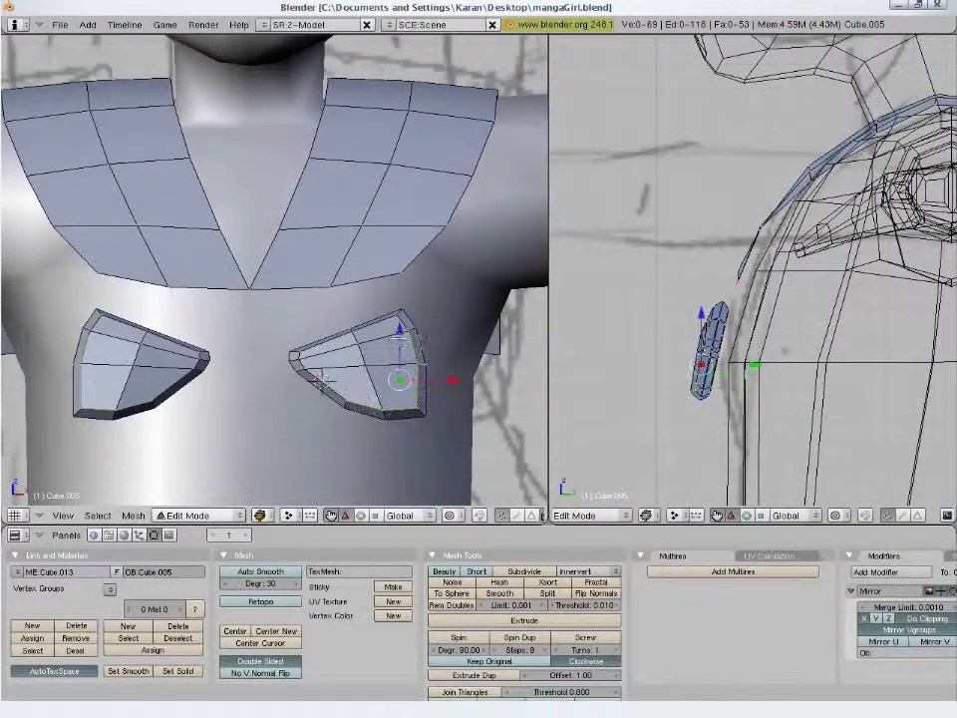
pyautogui.keyDown('shift'); pyautogui.rightClick(312, 359); pyautogui.keyUp('shift')
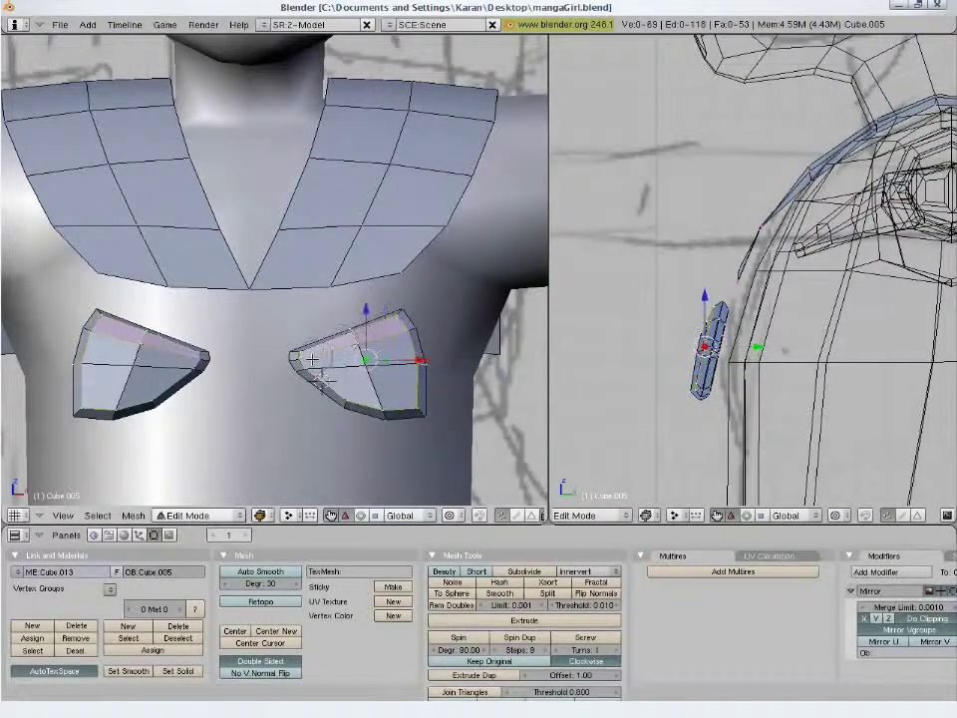
pyautogui.keyDown('shift'); pyautogui.rightClick(361, 361); pyautogui.keyUp('shift')
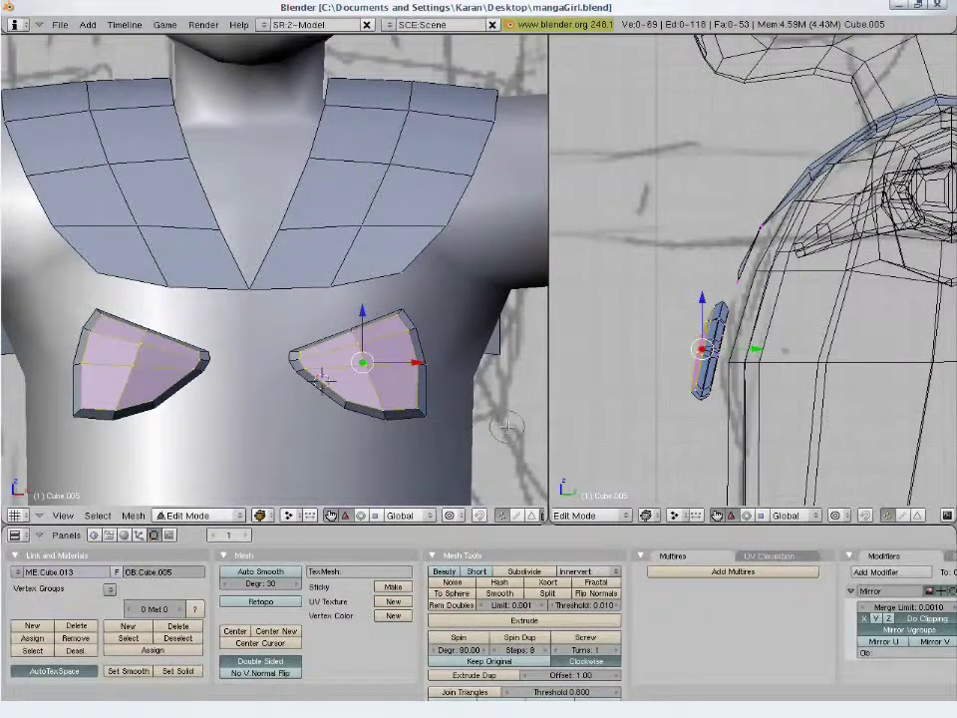
pyautogui.press('s')
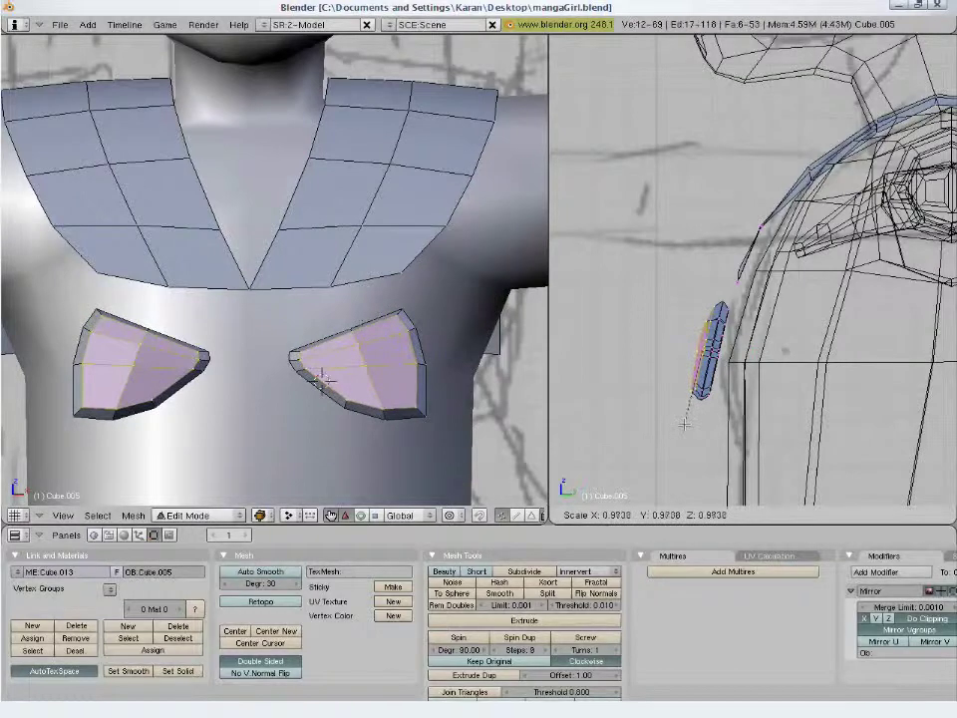
pyautogui.press('g')
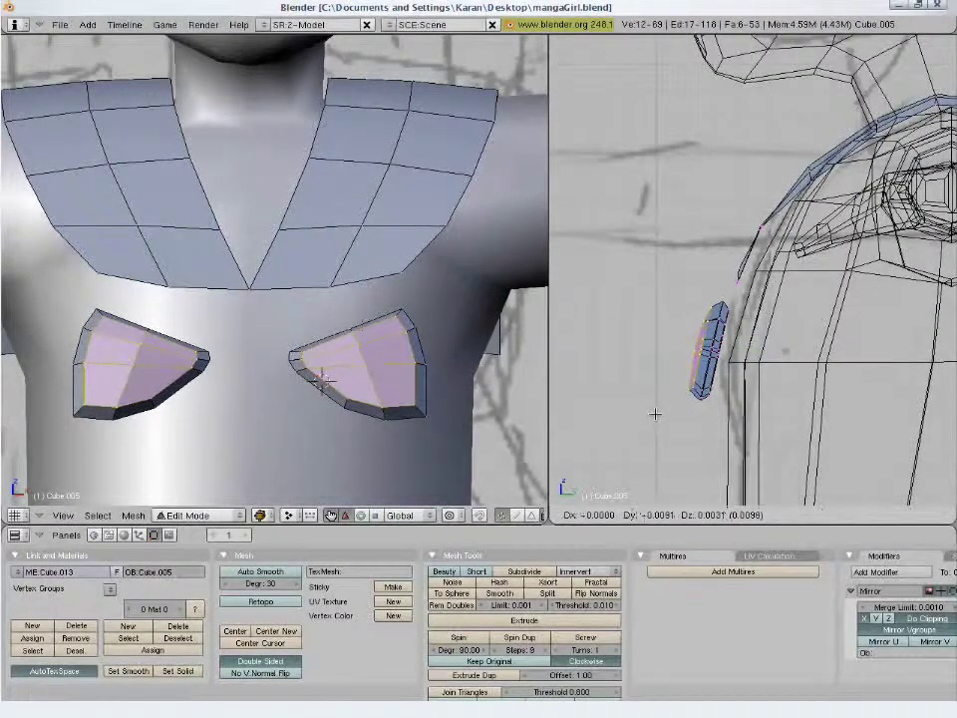
pyautogui.click(654, 413)
# - Refine a chest-piece point's position, then adjust the part in the side view
pyautogui.press('a')
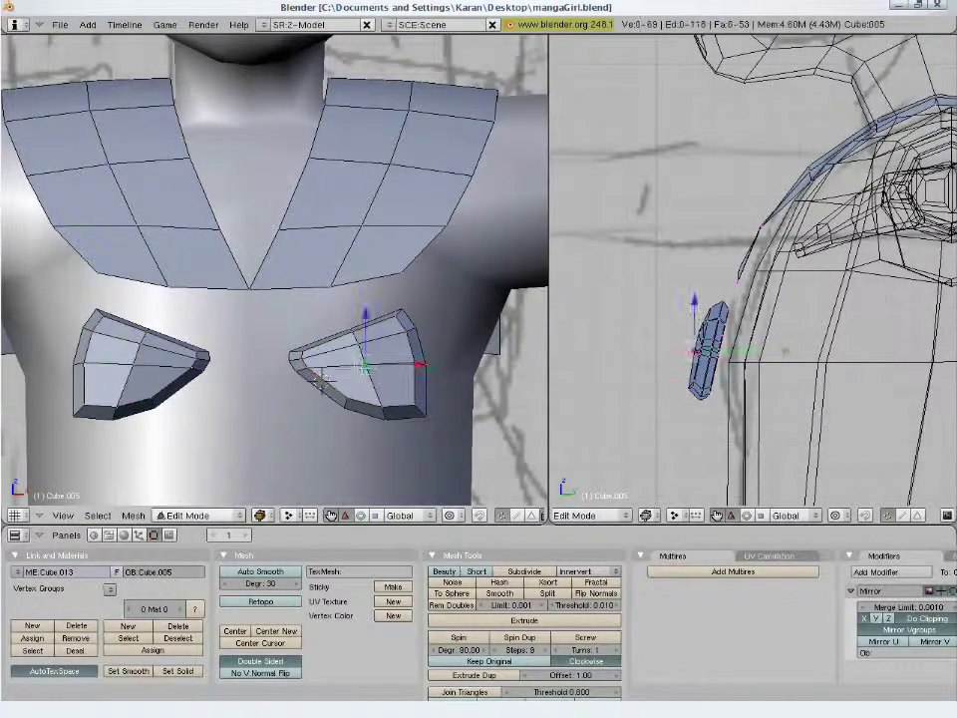
pyautogui.press('g')
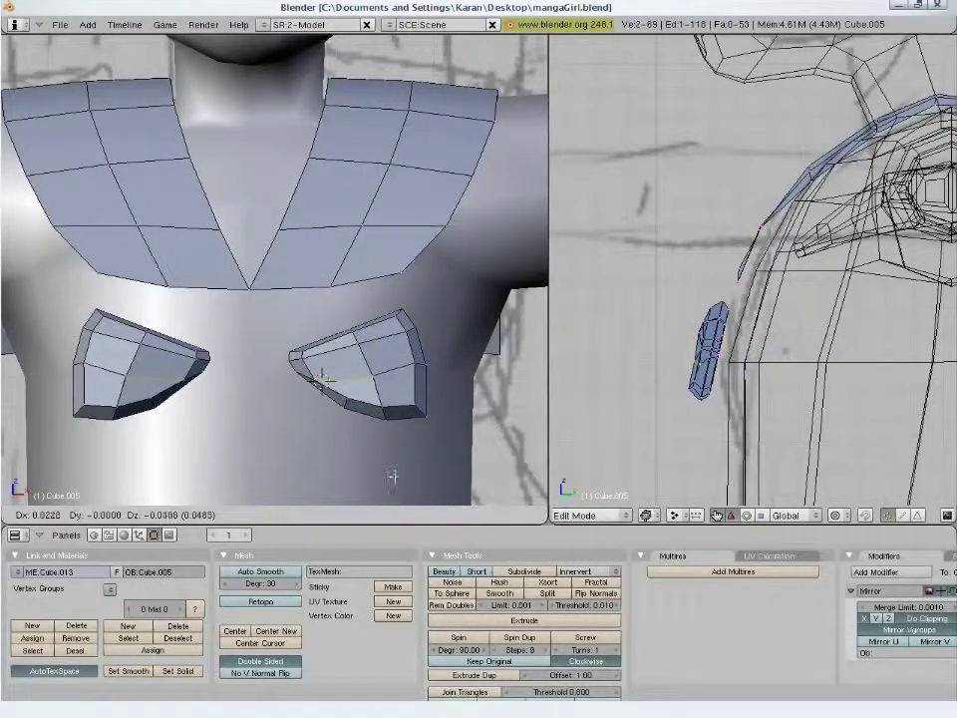
pyautogui.click(420, 440)
pyautogui.press('g')
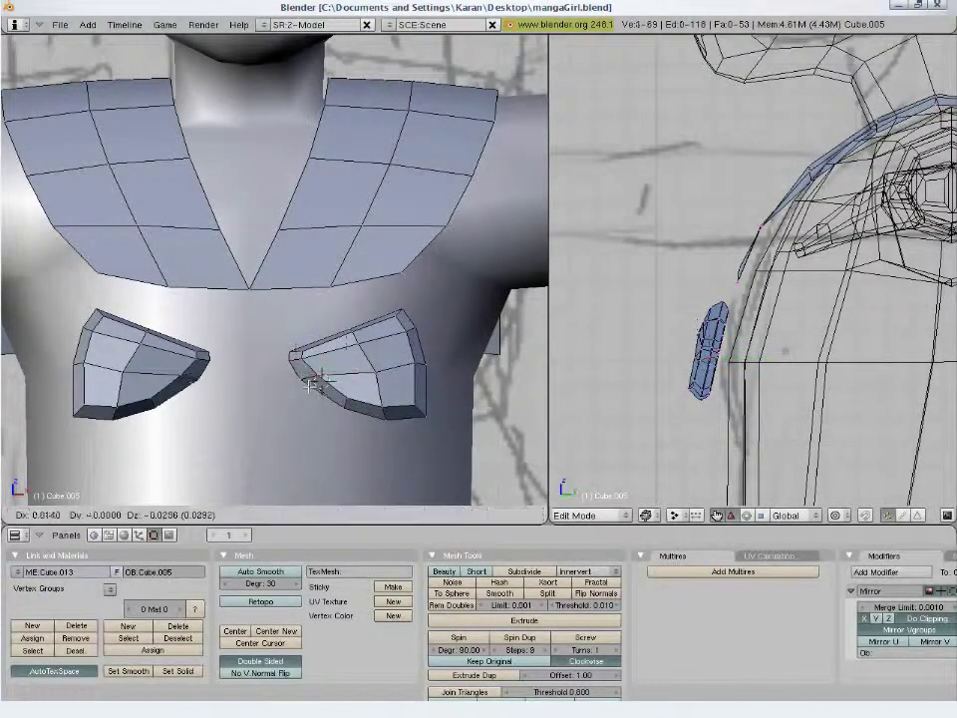
pyautogui.press('Return')
pyautogui.press('g')
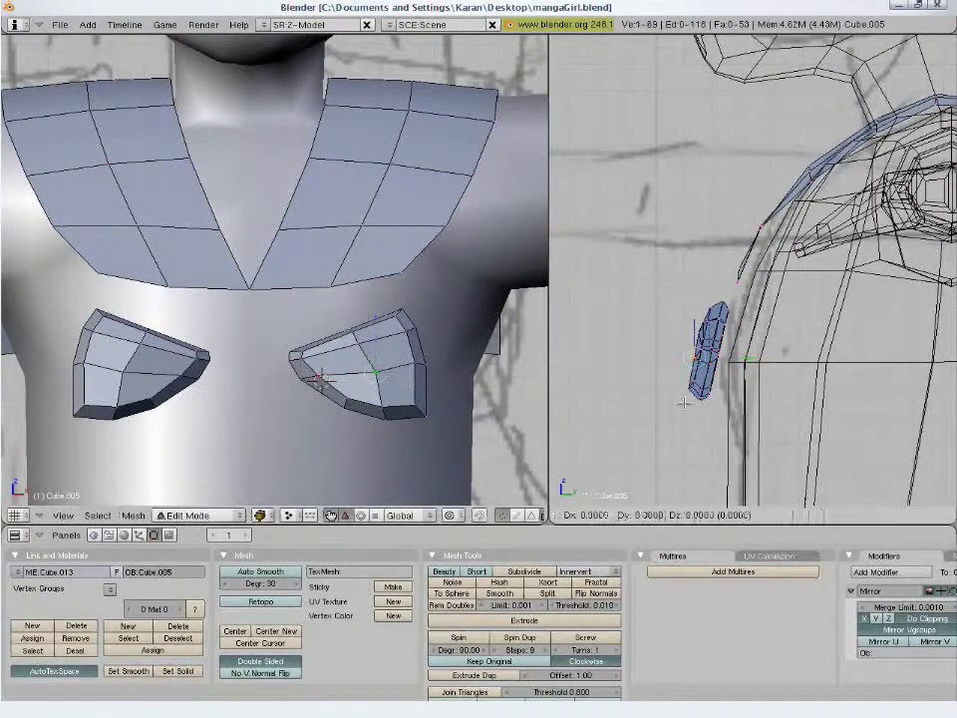
pyautogui.click(639, 376)
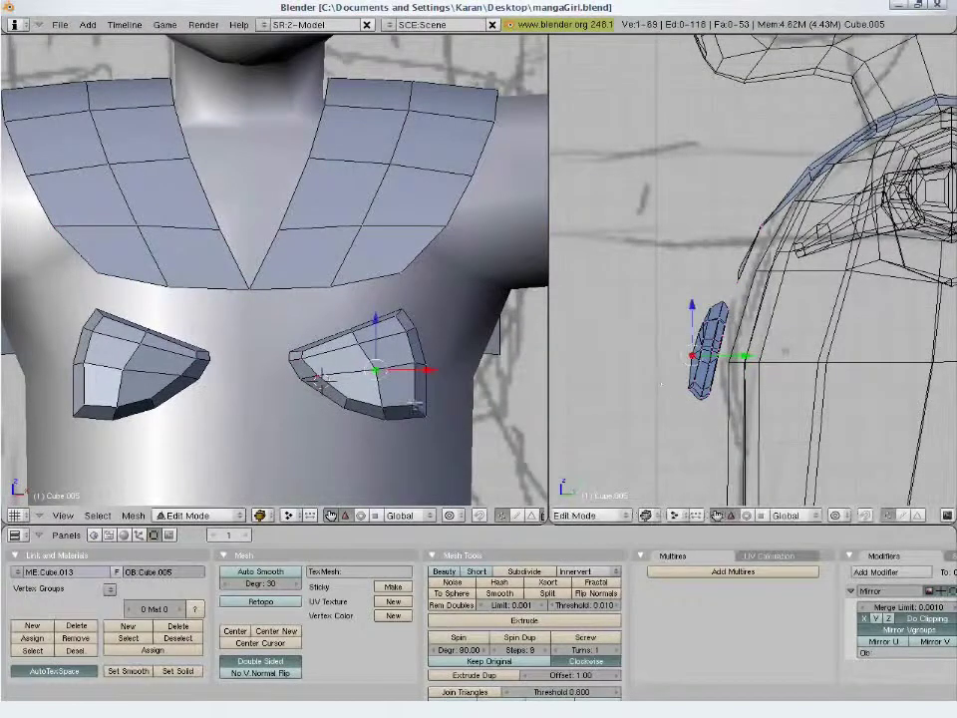
# - Select both chest pieces and move them up just below the collar
pyautogui.press('z')
pyautogui.scroll(-2, 409, 402)
pyautogui.press('z')
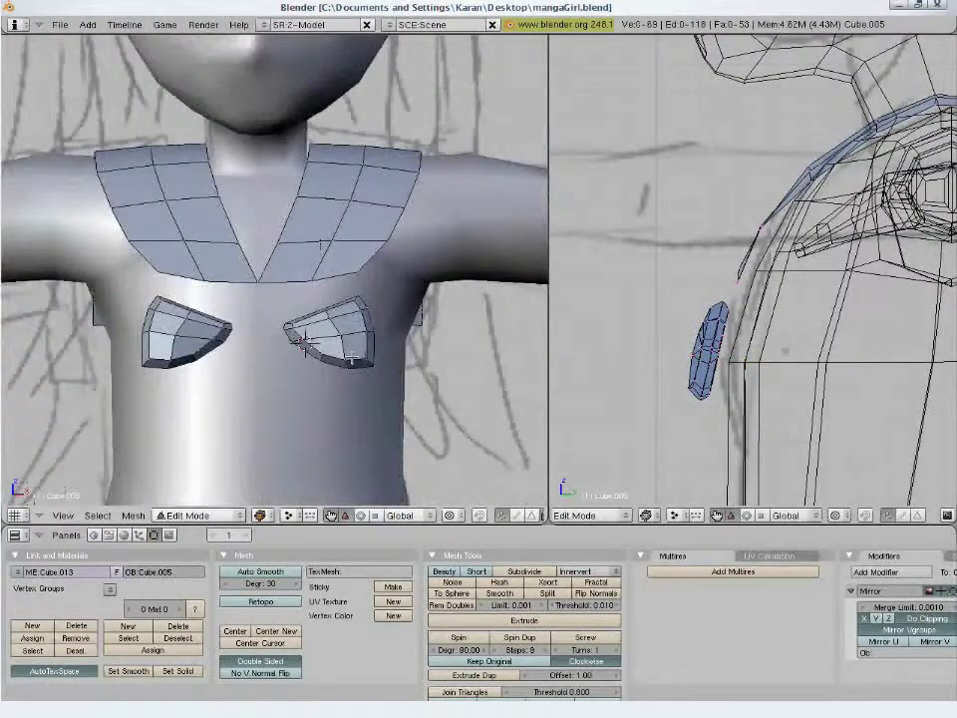
pyautogui.press('a')
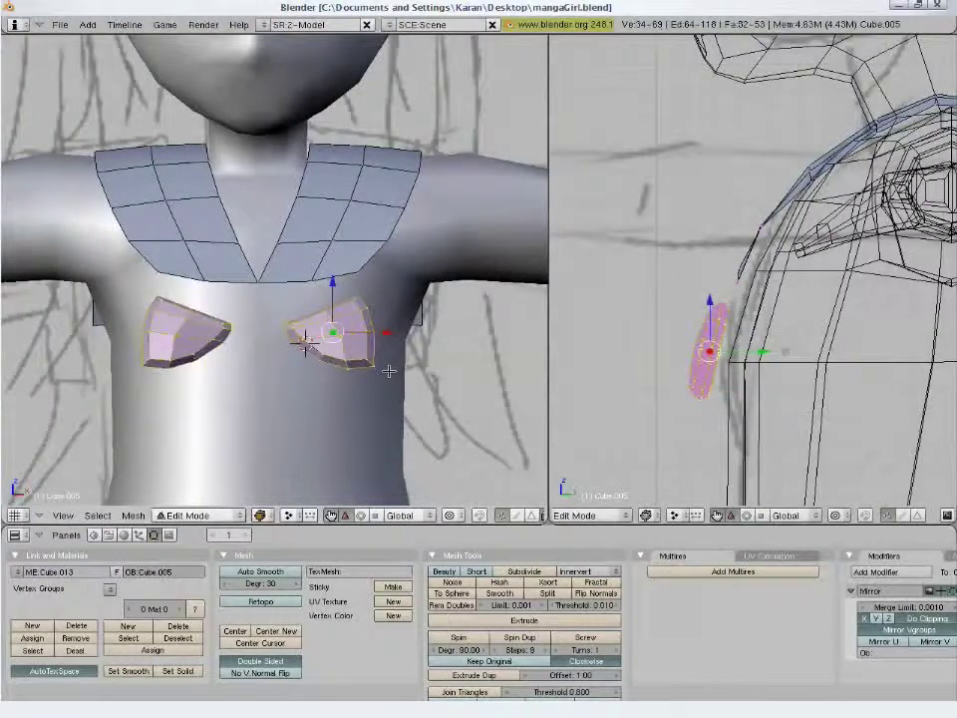
pyautogui.press('g')
pyautogui.click(394, 340)
# - Rotate, lower, resize and reposition the bow halves on the chest
pyautogui.press('r')
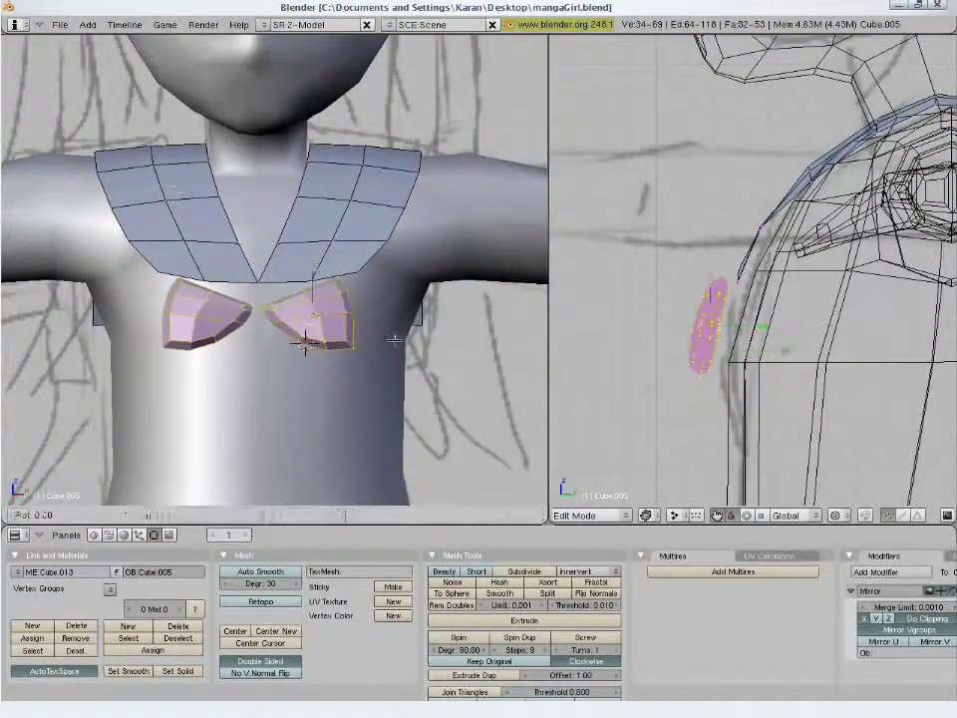
pyautogui.press('z')
pyautogui.press('g')
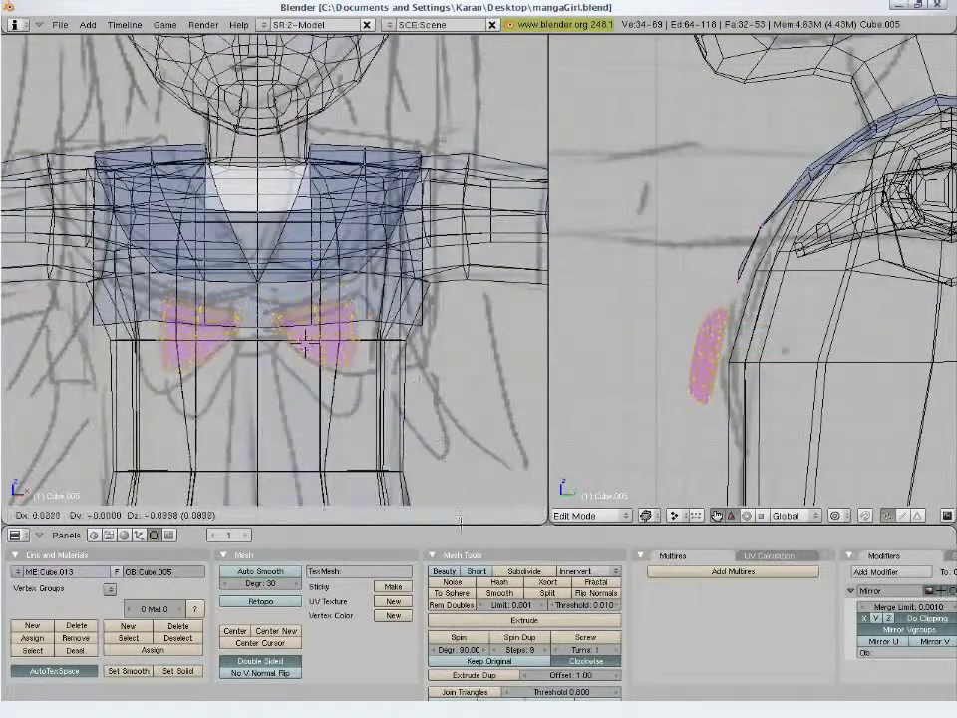
pyautogui.click(460, 522)
pyautogui.press('s')
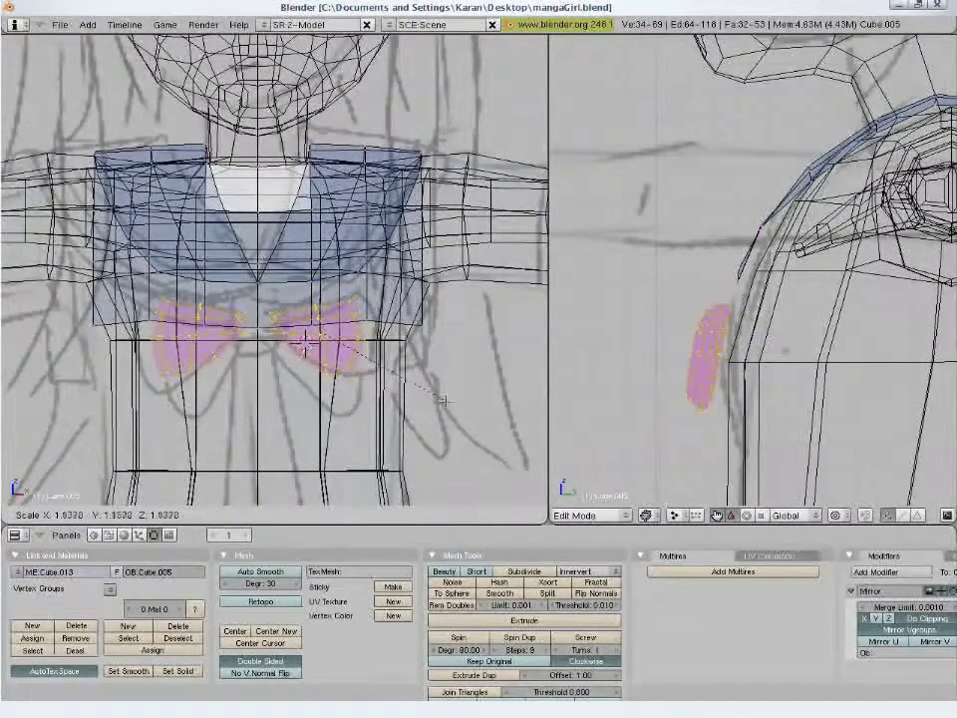
pyautogui.click(444, 400)
pyautogui.press('g')
pyautogui.click(488, 400)
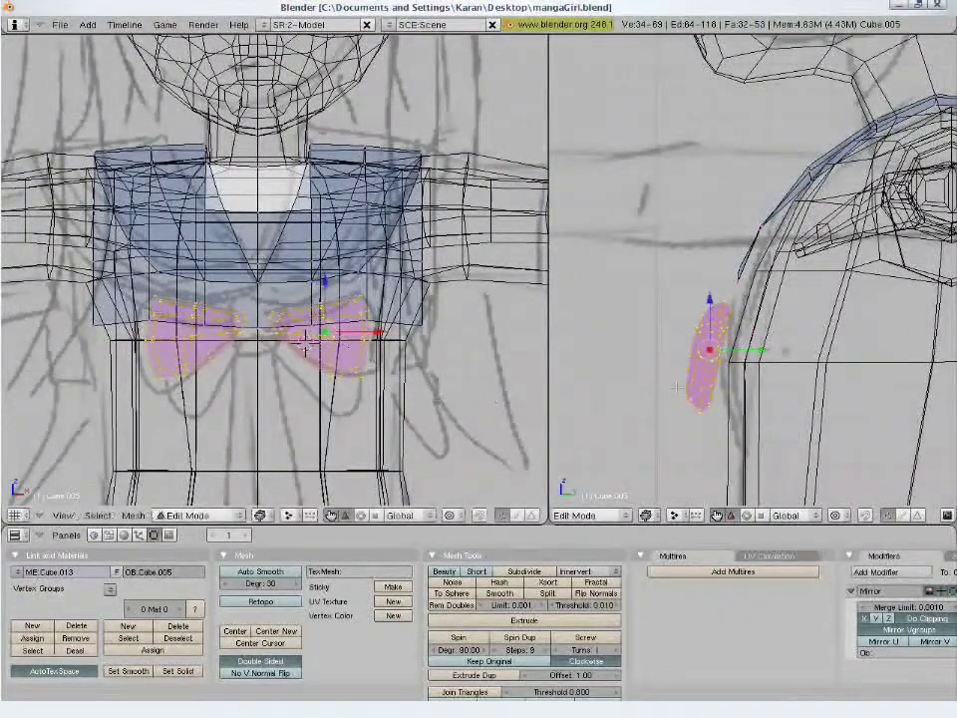
# - Duplicate the bow halves and narrow the copy along the Y axis
pyautogui.hotkey('shift', 'd')
pyautogui.press('r')
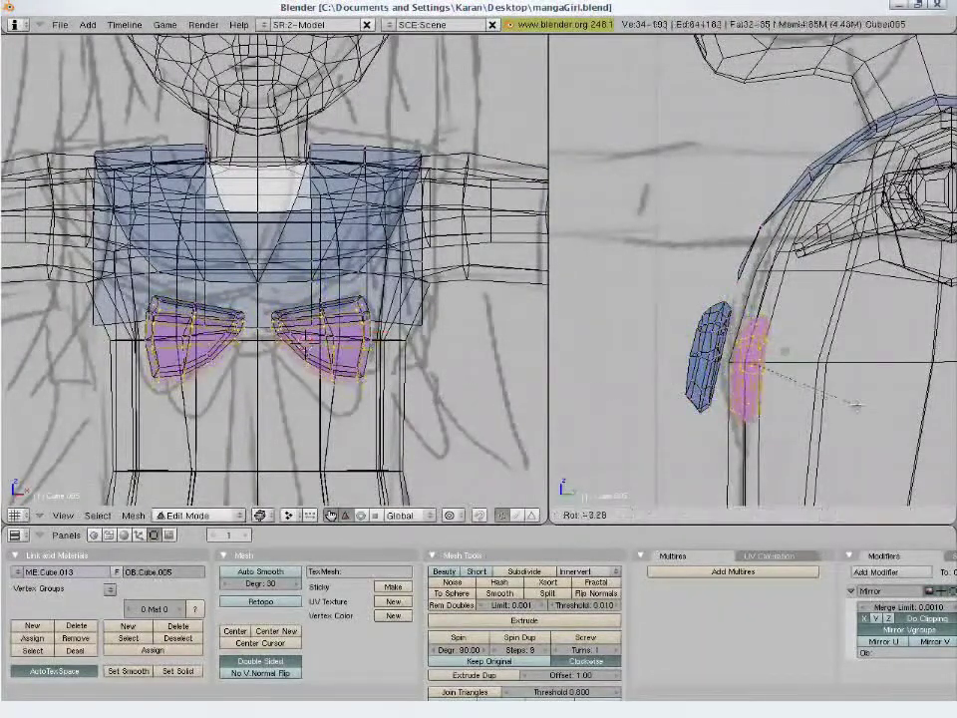
pyautogui.press('s')
pyautogui.press('y')
pyautogui.click(788, 364)
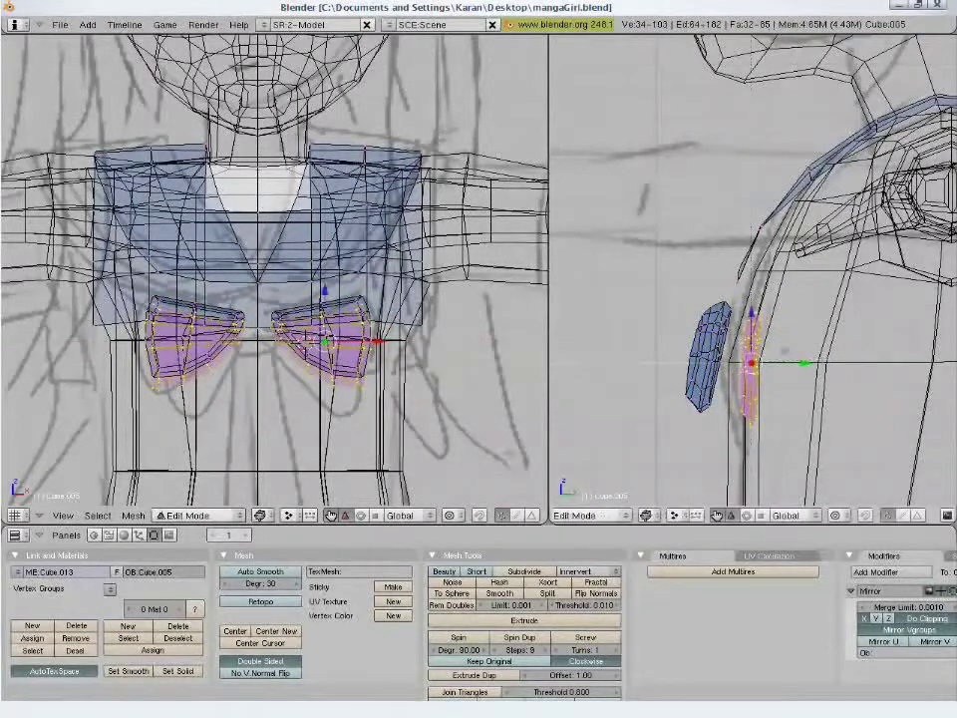
pyautogui.press('s')
pyautogui.click(389, 417)
# - Move the duplicate down below the bow and fine-tune its size and placement
pyautogui.press('g')
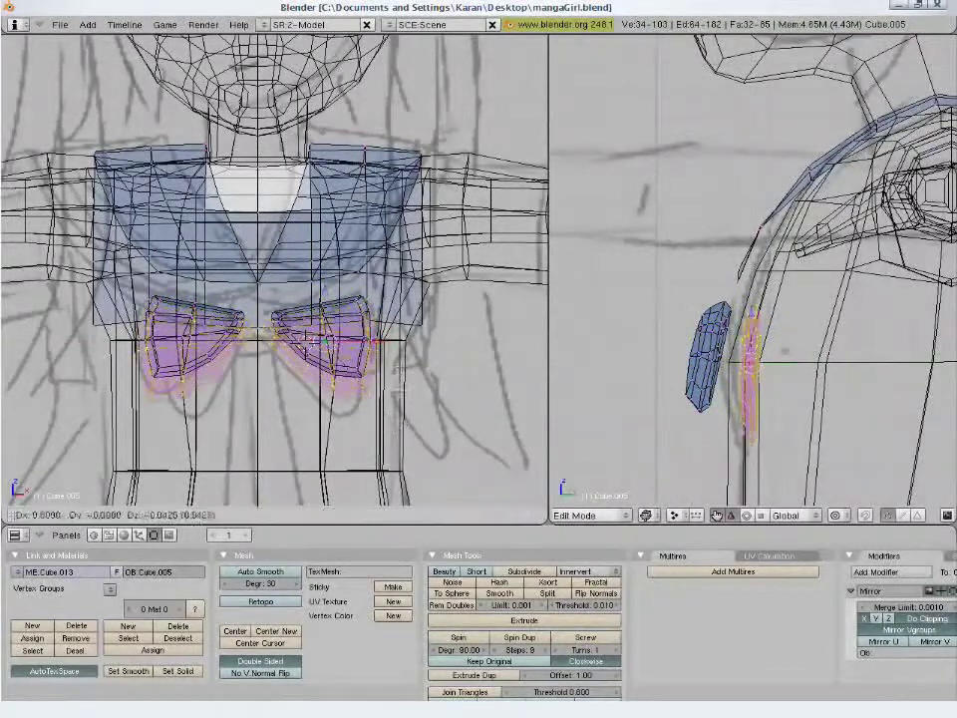
pyautogui.click(409, 411)
pyautogui.press('s')
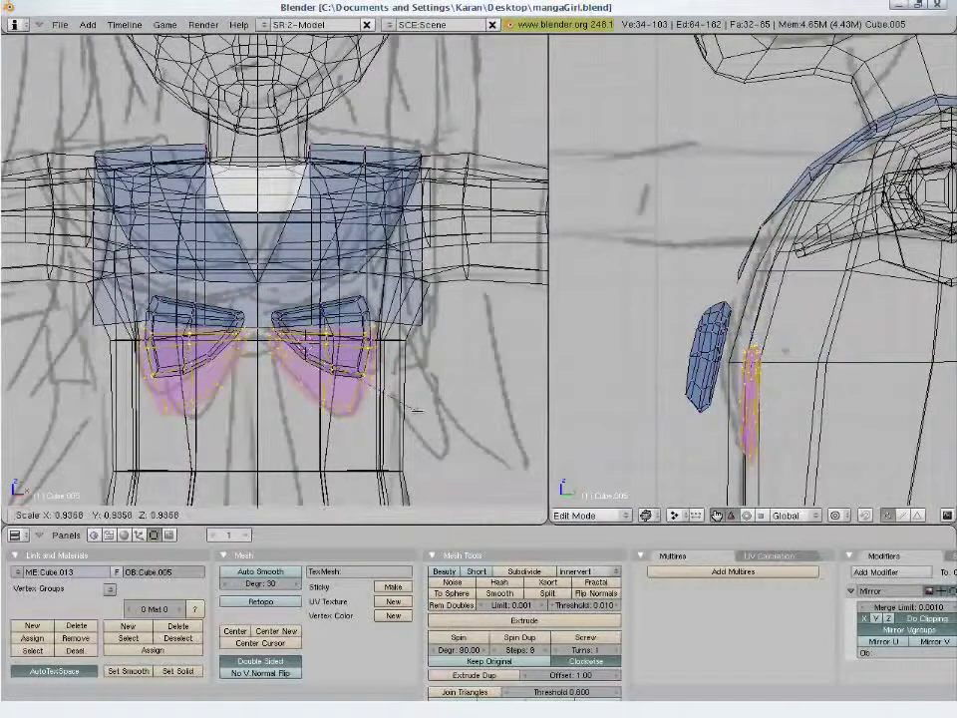
pyautogui.click(414, 408)
pyautogui.press('g')
pyautogui.click(371, 383)
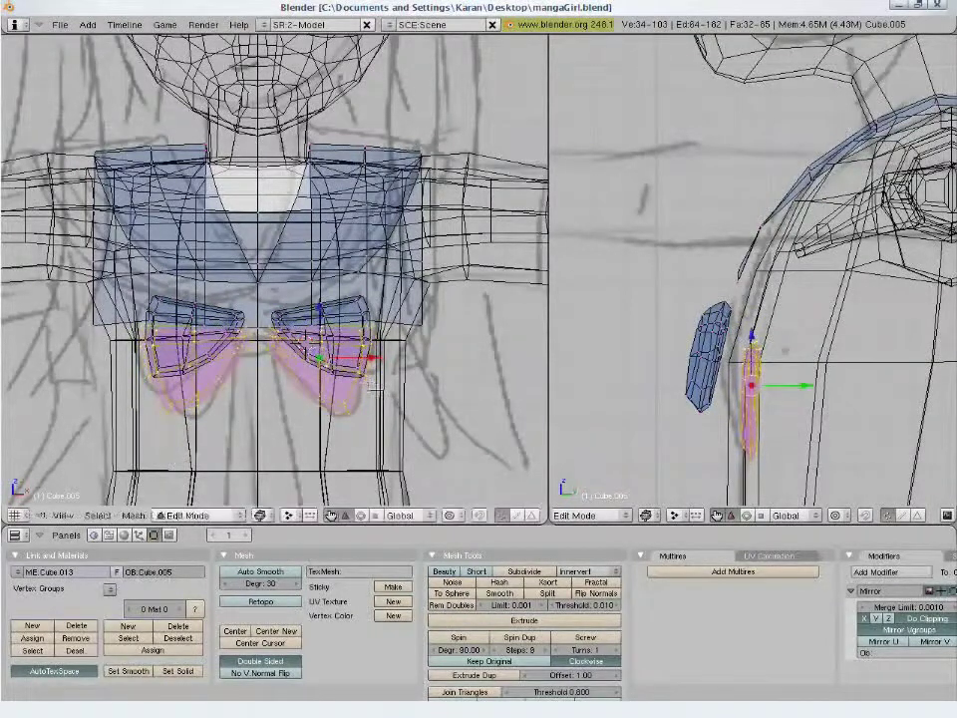
# - Pinch the lower layer's centre vertices together, then select the whole lower layer to move it
pyautogui.rightClick(273, 339)
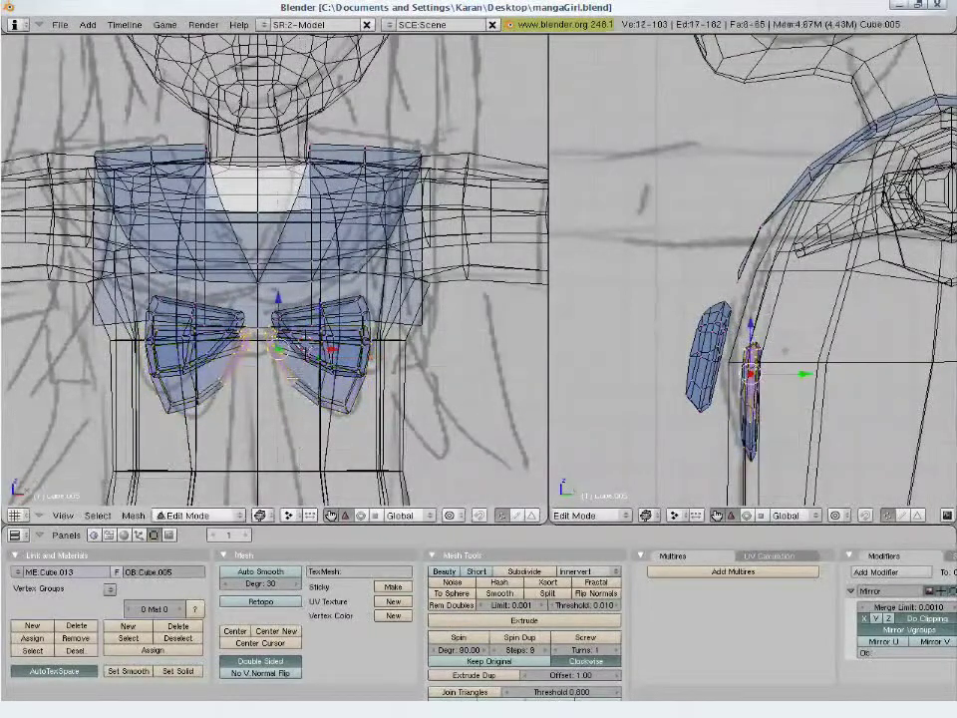
pyautogui.press('s')
pyautogui.click(300, 430)
pyautogui.press('g')
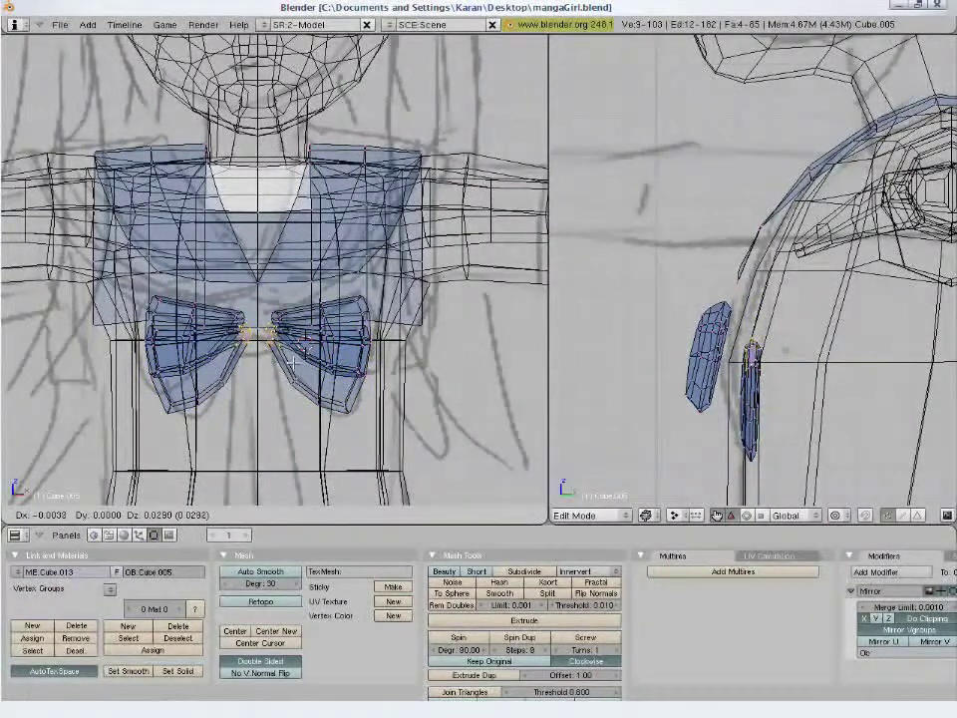
pyautogui.click(292, 363)
pyautogui.hotkey('ctrl', 'l')
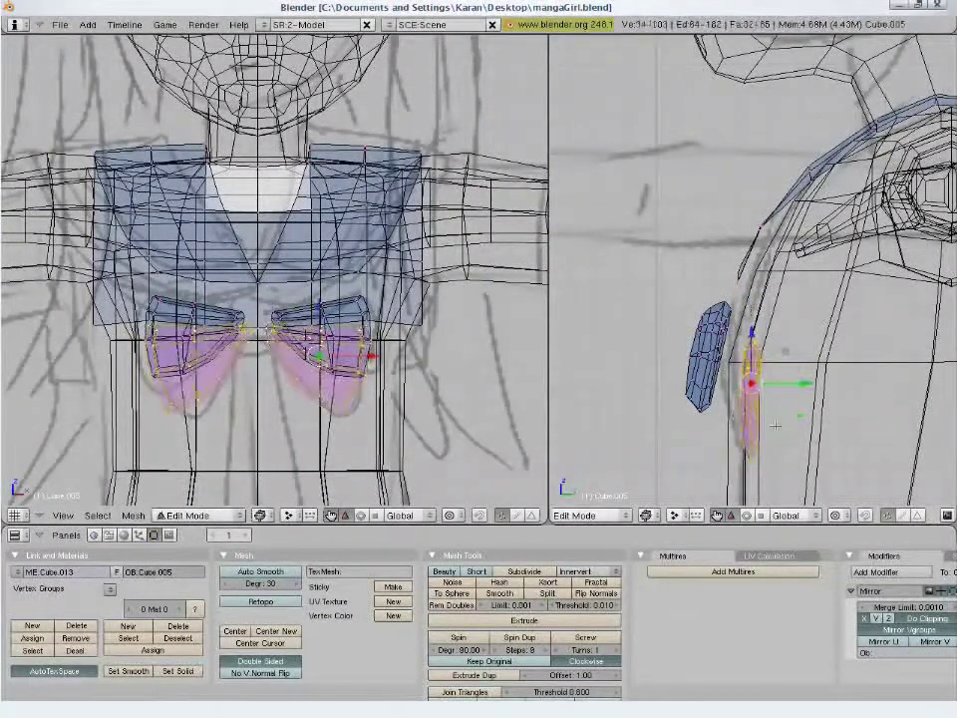
pyautogui.press('g')
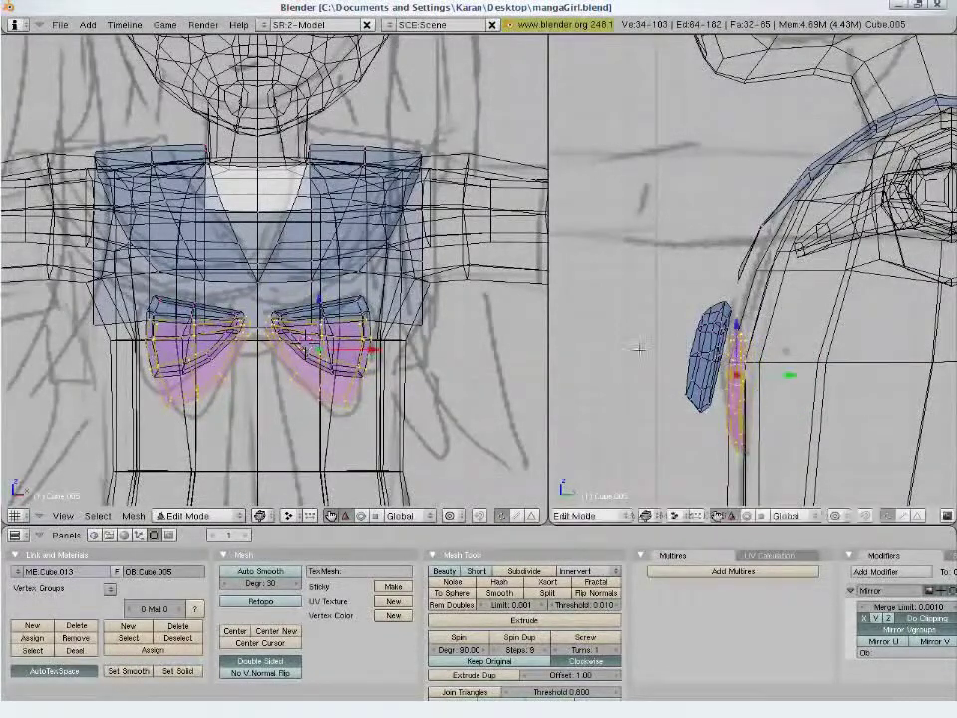
# - Tilt the lower bow layer downward, separate it into its own object, and position it
pyautogui.press('r')
pyautogui.press('p')
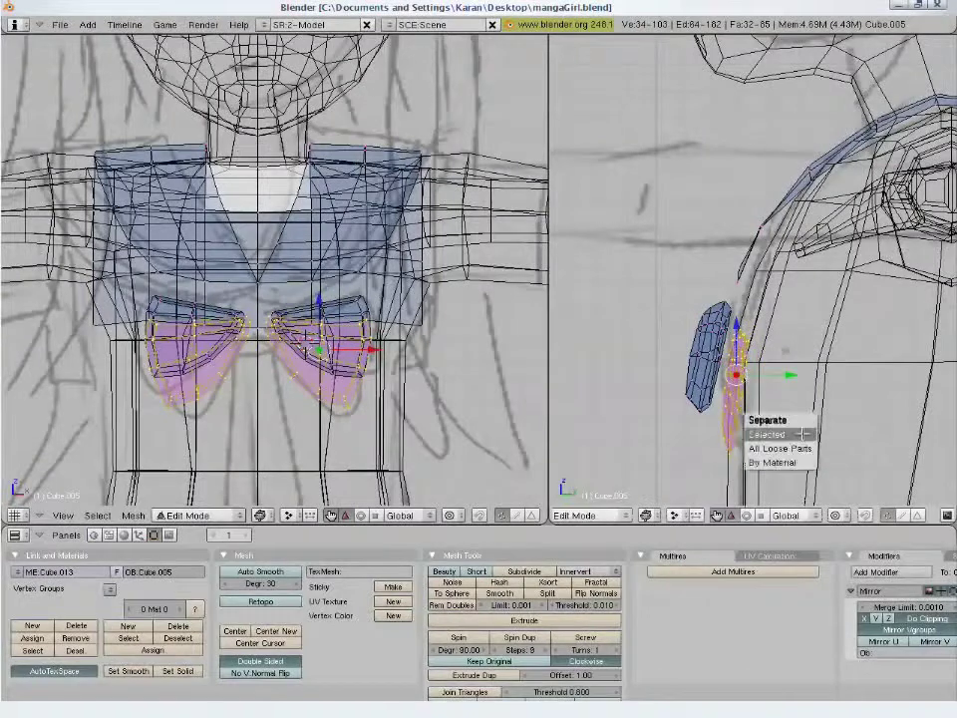
pyautogui.click(742, 426)
pyautogui.press('Tab')
pyautogui.rightClick(743, 426)
pyautogui.press('g')
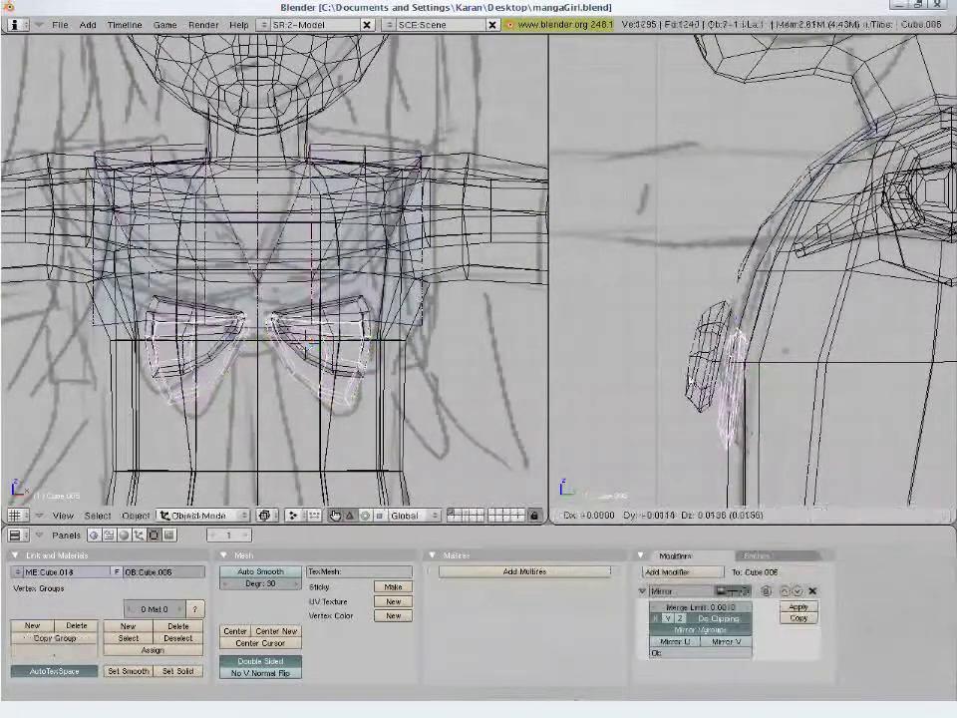
pyautogui.click(683, 339)
pyautogui.press('z')
# - Apply smooth shading to both the upper and lower bow objects
pyautogui.rightClick(338, 373)
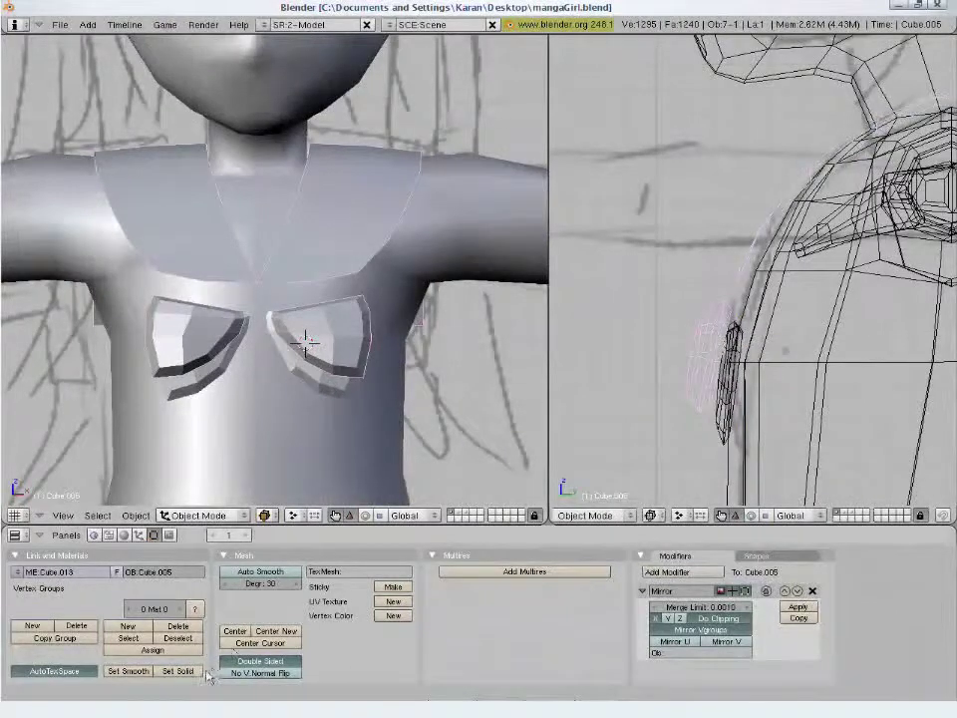
pyautogui.click(137, 672)
pyautogui.rightClick(347, 399)
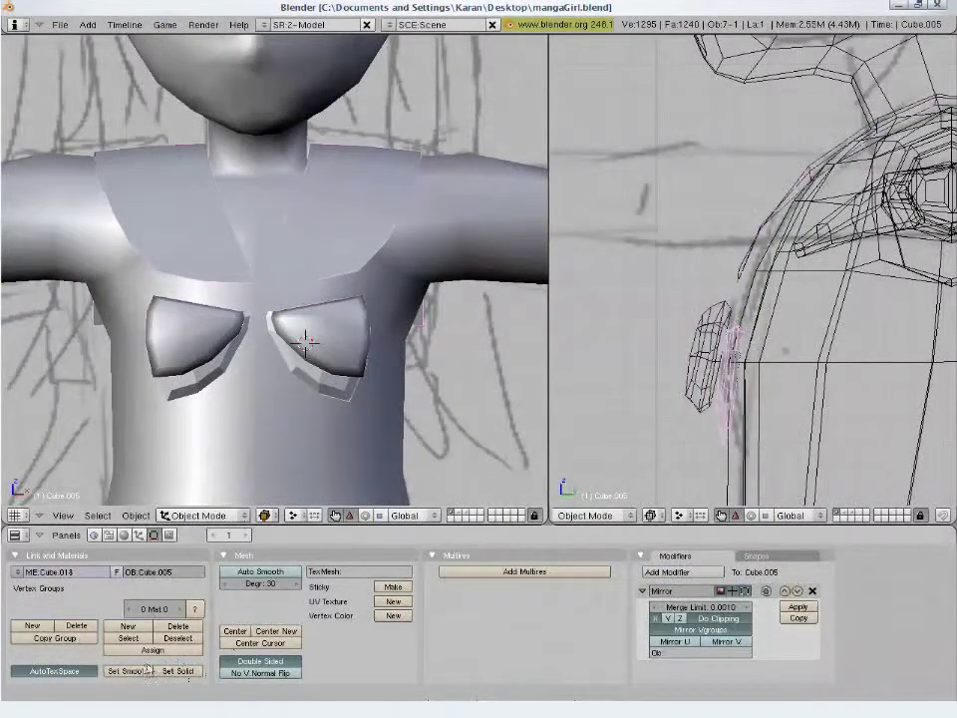
pyautogui.click(130, 673)
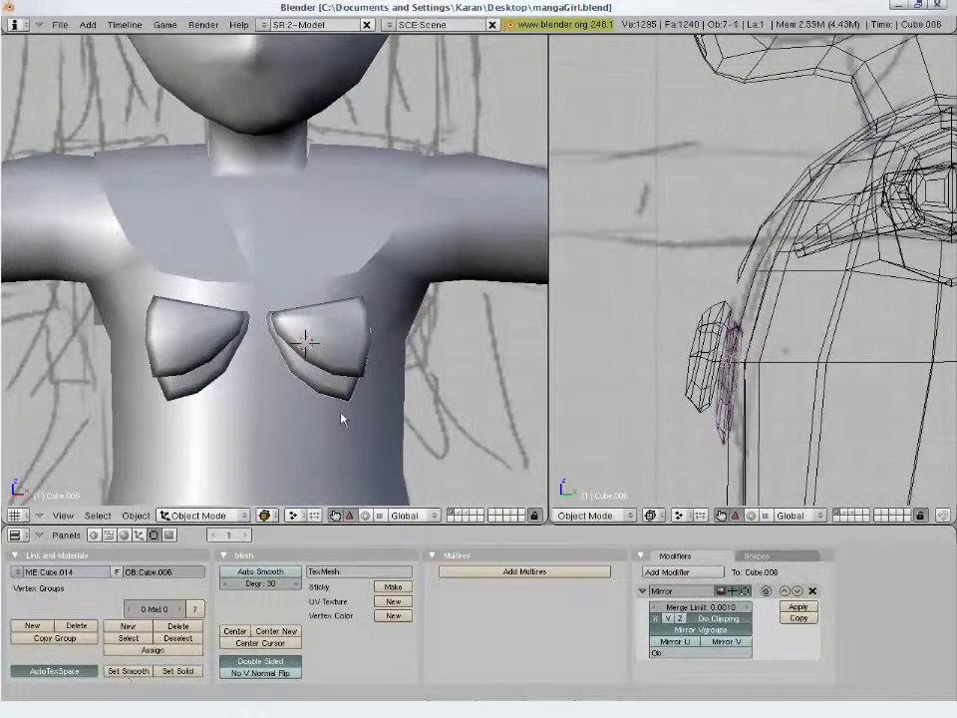
# - Clear the selection in wireframe view and bring up the Add menu
pyautogui.press('z')
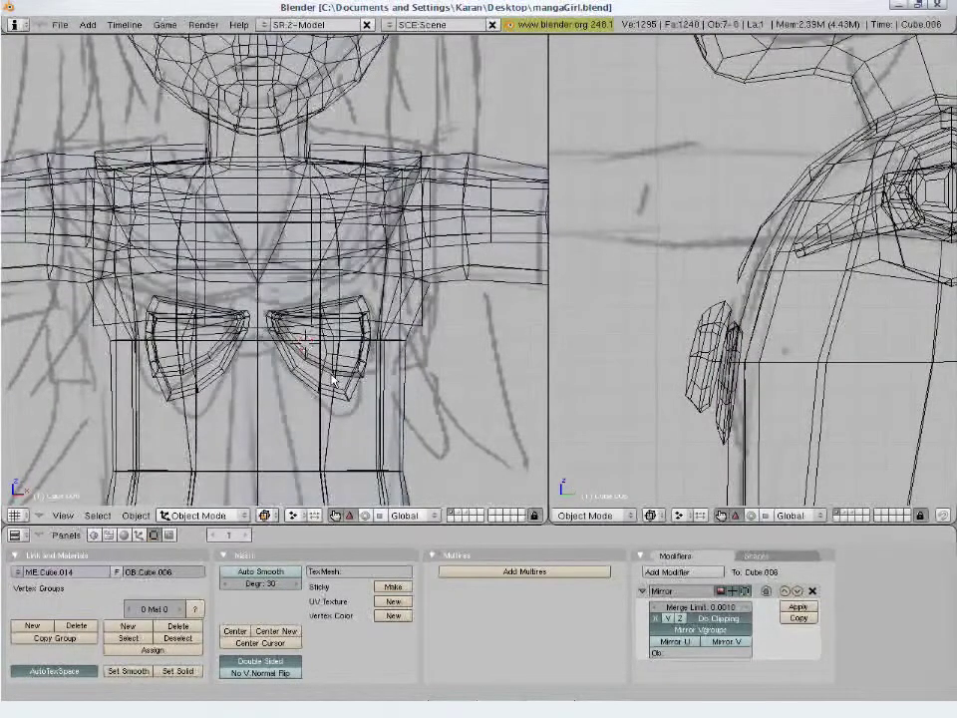
pyautogui.rightClick(347, 396)
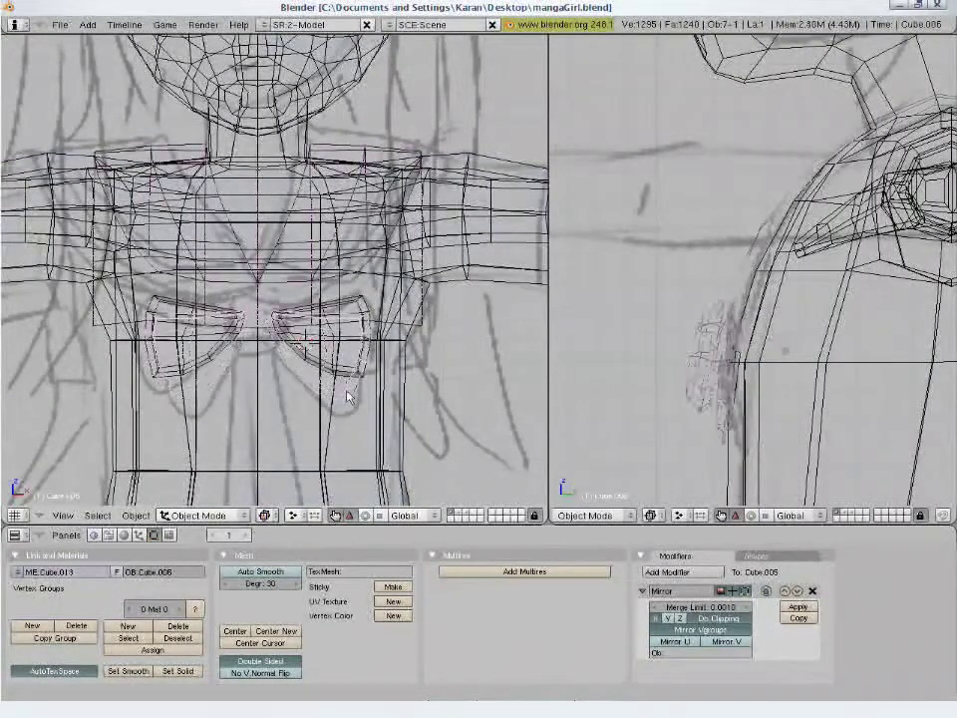
pyautogui.rightClick(263, 342)
pyautogui.rightClick(267, 294)
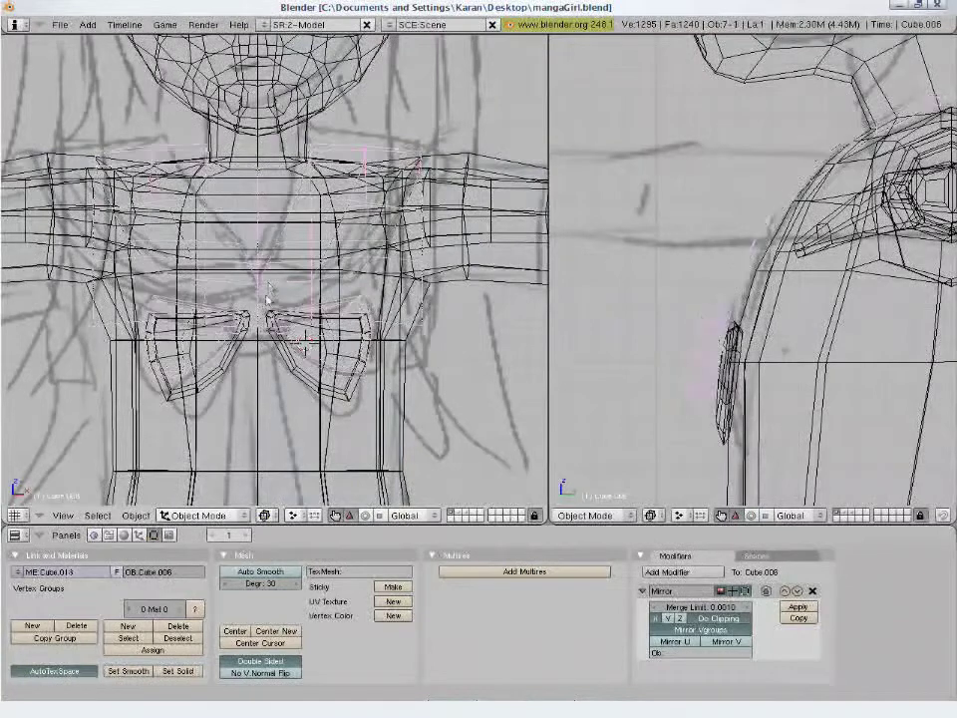
pyautogui.press('a')
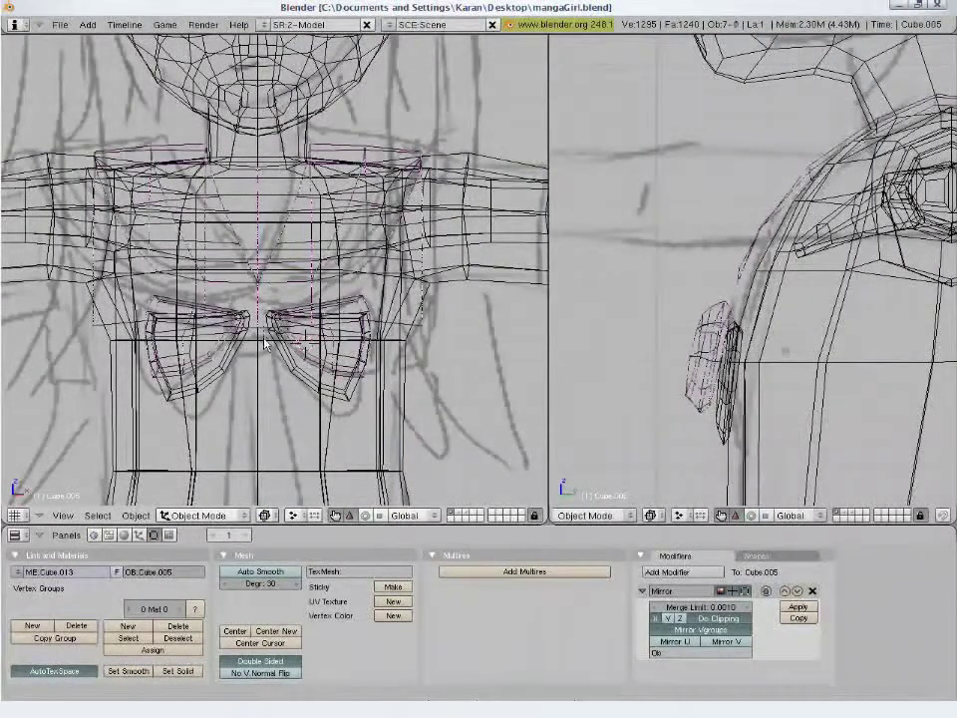
pyautogui.press('space')
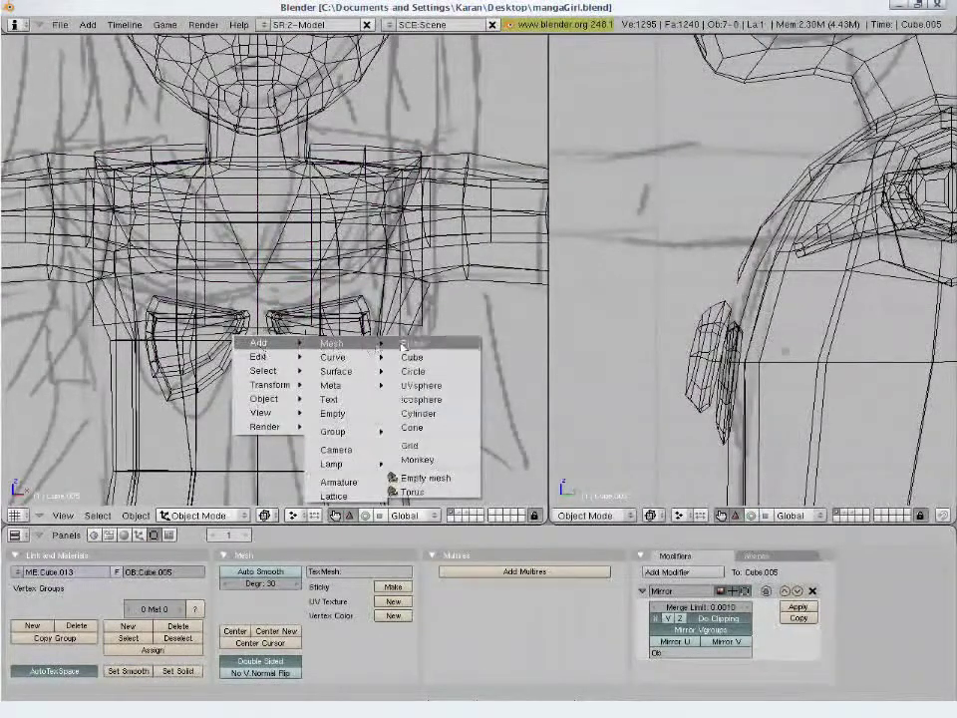
# - Add a cylinder and rotate it 90° twice with r90
pyautogui.click(421, 419)
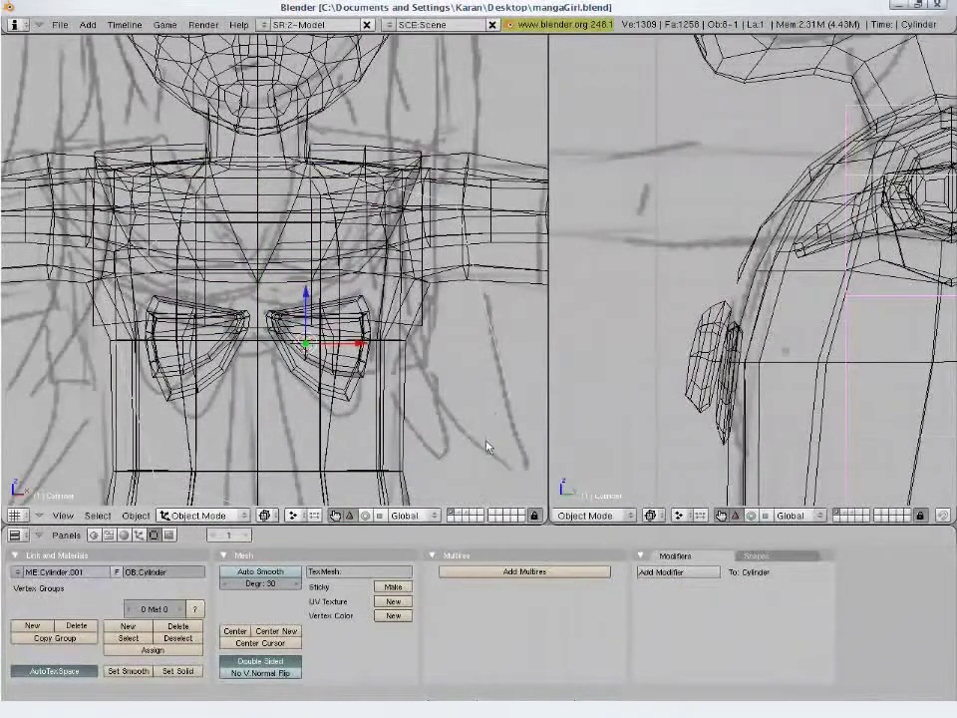
pyautogui.write('r90')
pyautogui.press('Return')
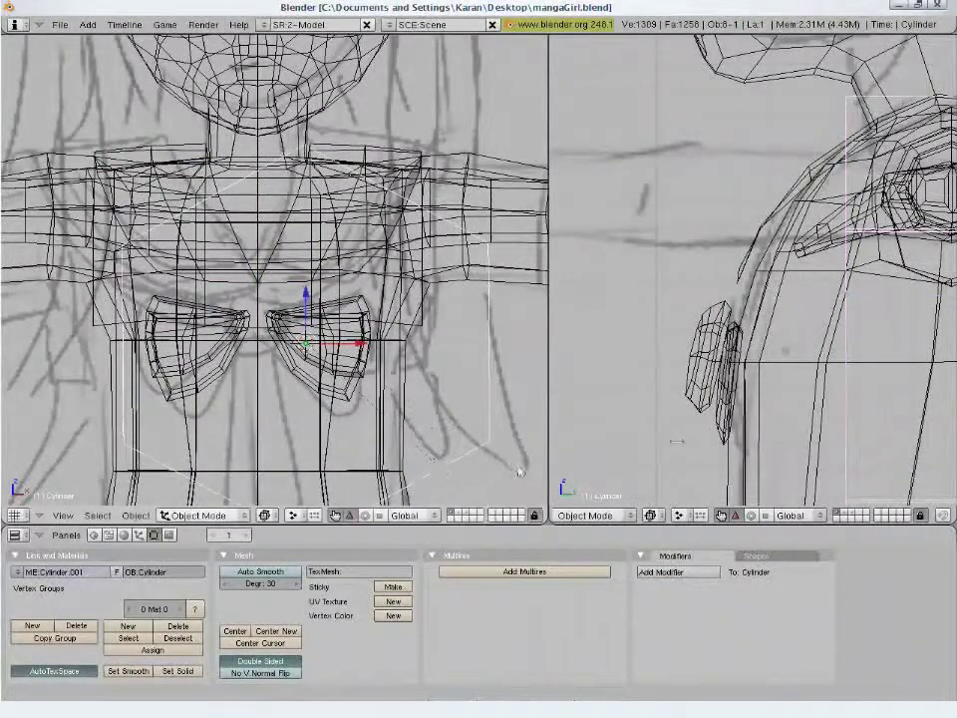
pyautogui.scroll(-3, 705, 442)
pyautogui.scroll(-2, 715, 434)
pyautogui.write('r')
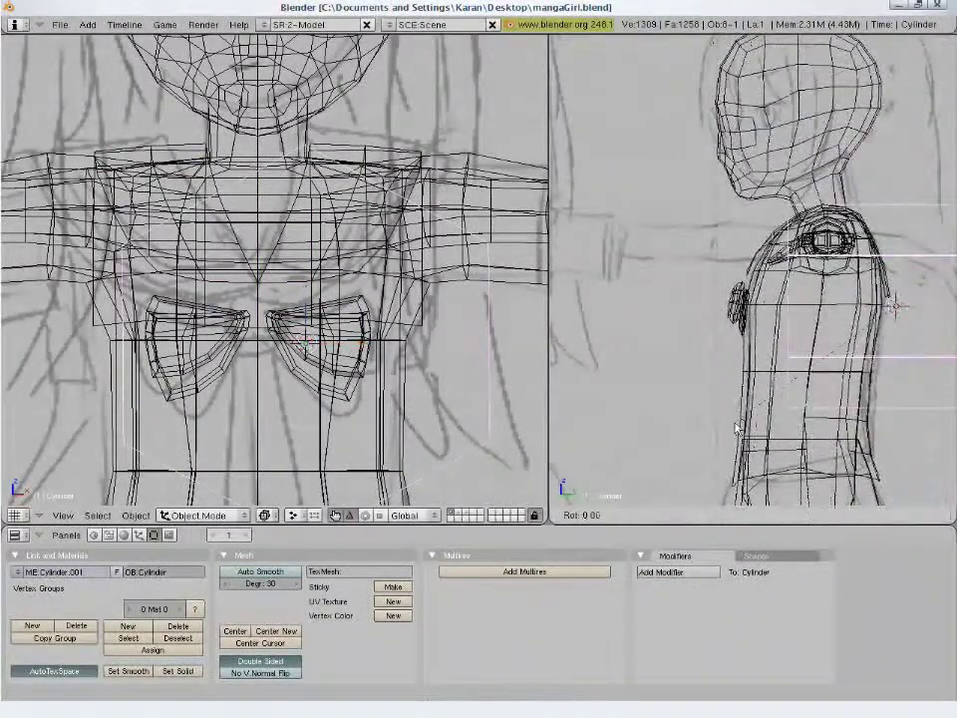
pyautogui.write('90')
pyautogui.press('Return')
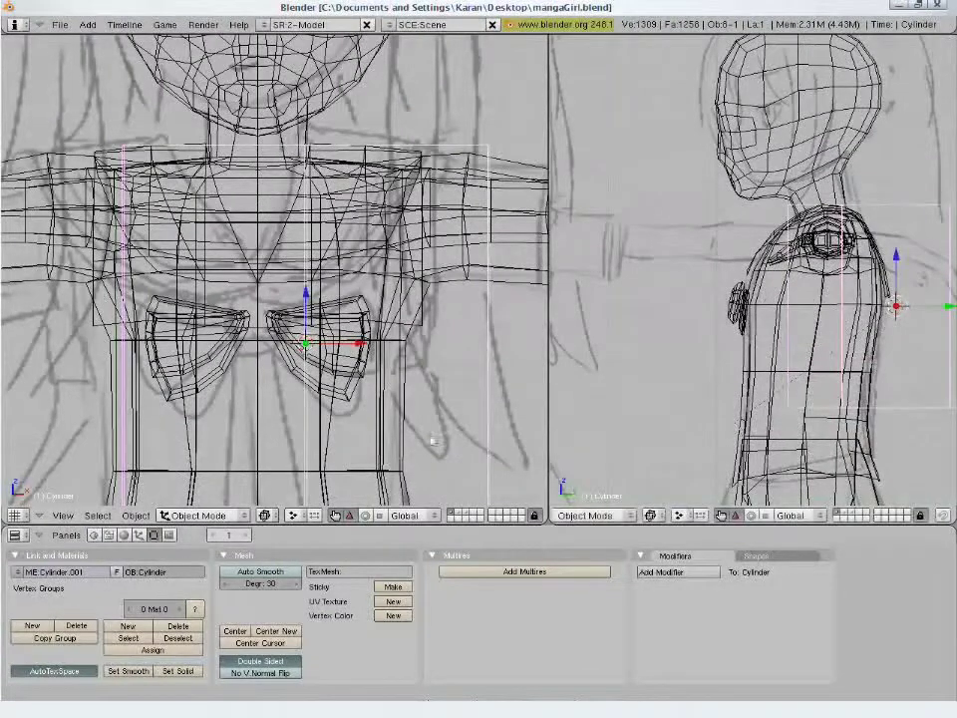
# - Shrink the cylinder to a small knot and place it at the bow's centre
pyautogui.press('z')
pyautogui.press('s')
pyautogui.press('Escape')
pyautogui.press('g')
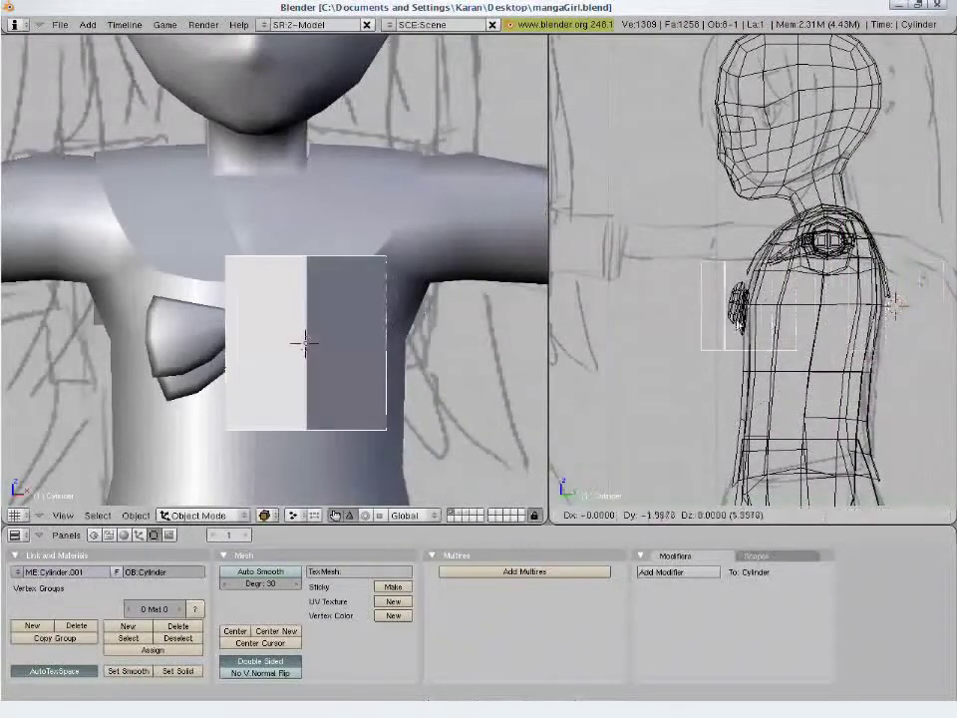
pyautogui.click(727, 319)
pyautogui.press('s')
pyautogui.click(735, 329)
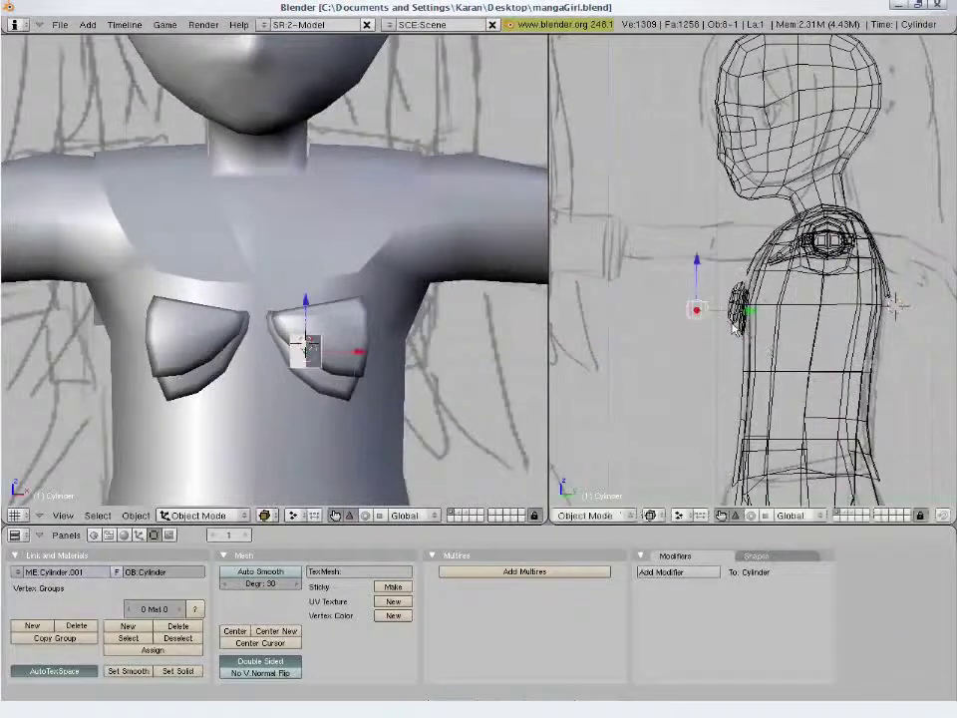
pyautogui.press('g')
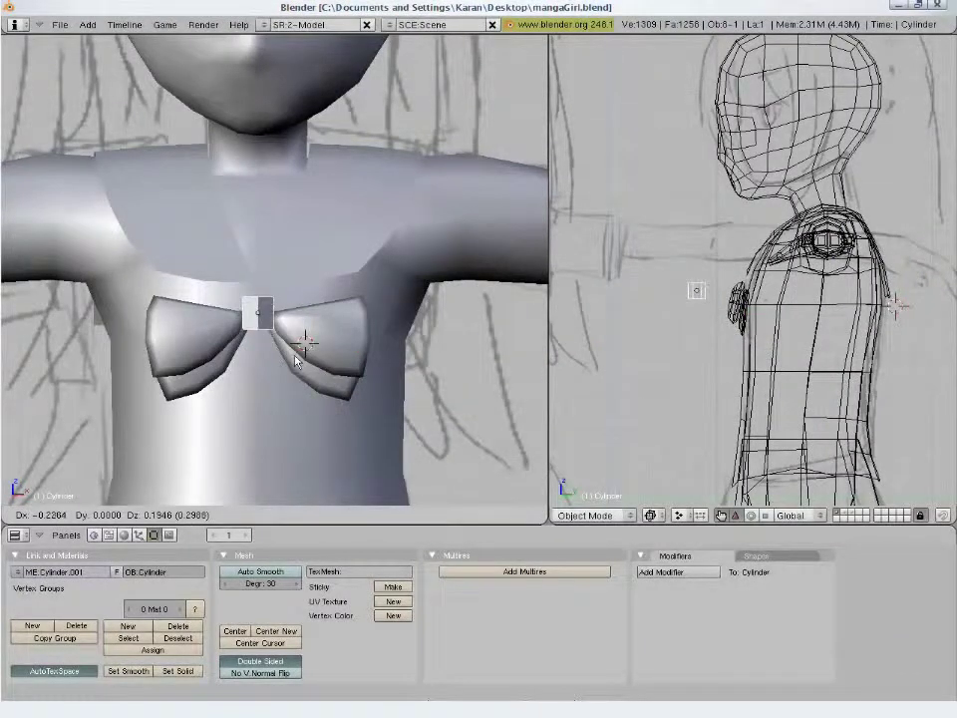
pyautogui.click(296, 409)
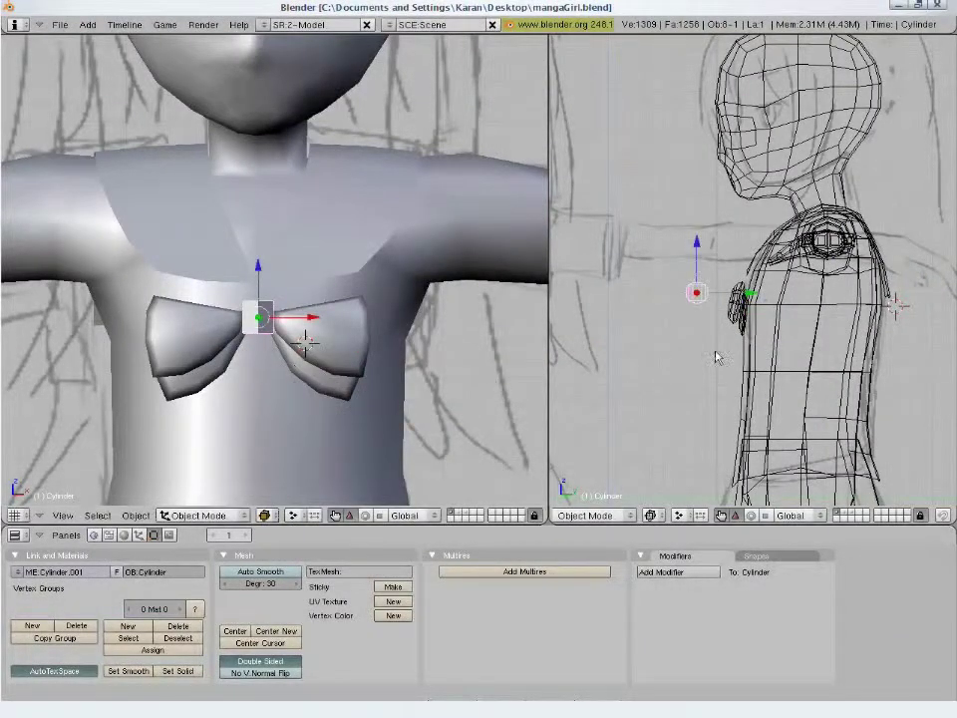
# - Adjust the knot's depth in side view and nudge it to its final front-view position
pyautogui.scroll(2, 716, 357)
pyautogui.scroll(2, 716, 357)
pyautogui.press('g')
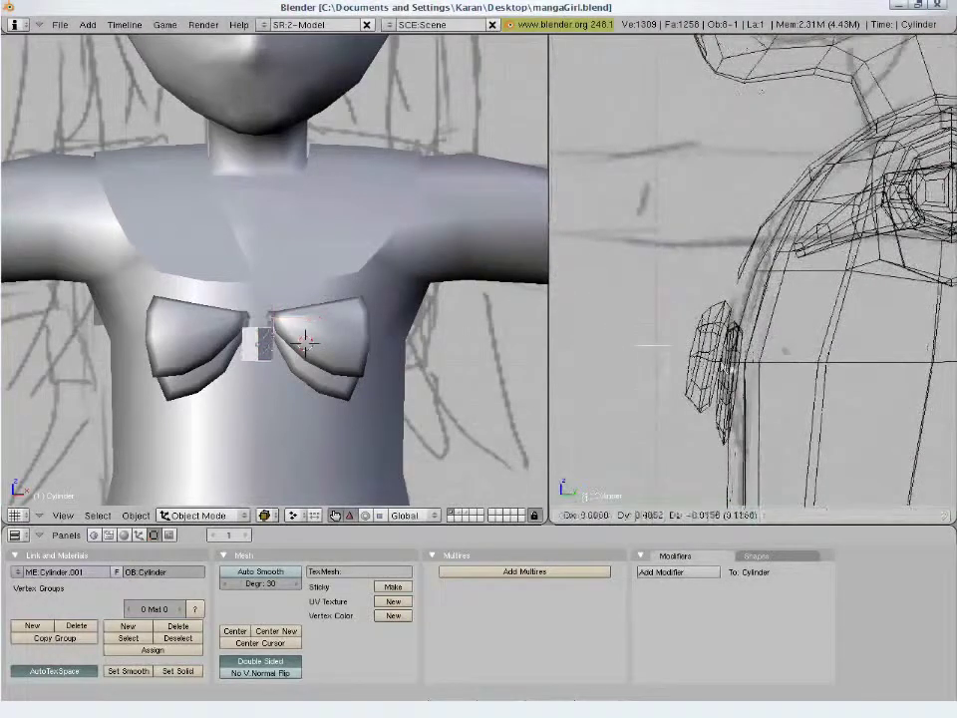
pyautogui.click(748, 361)
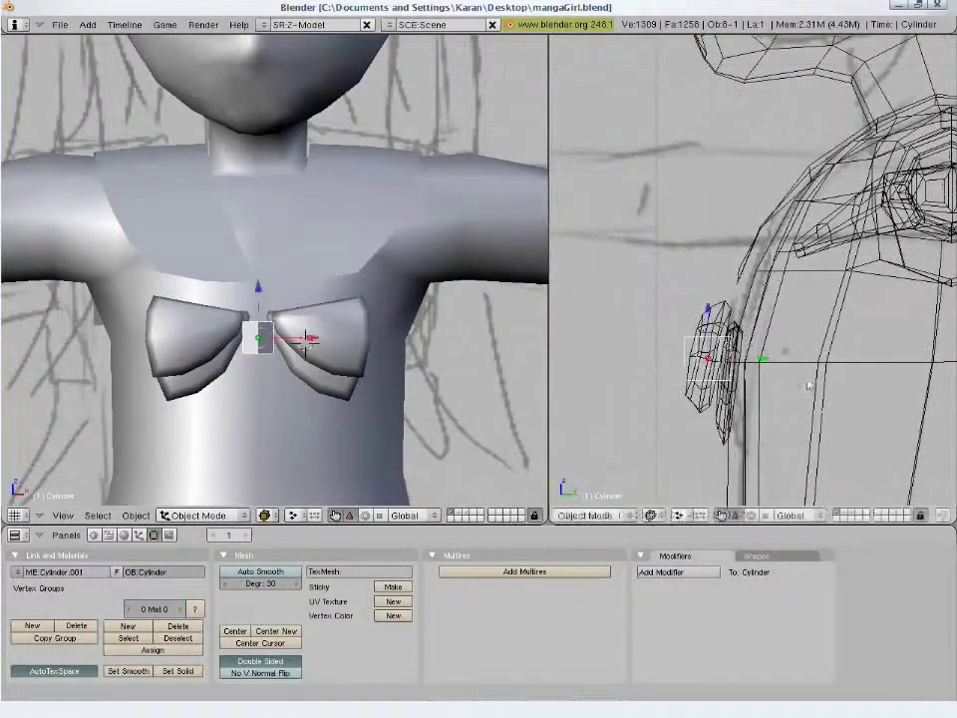
pyautogui.press('g')
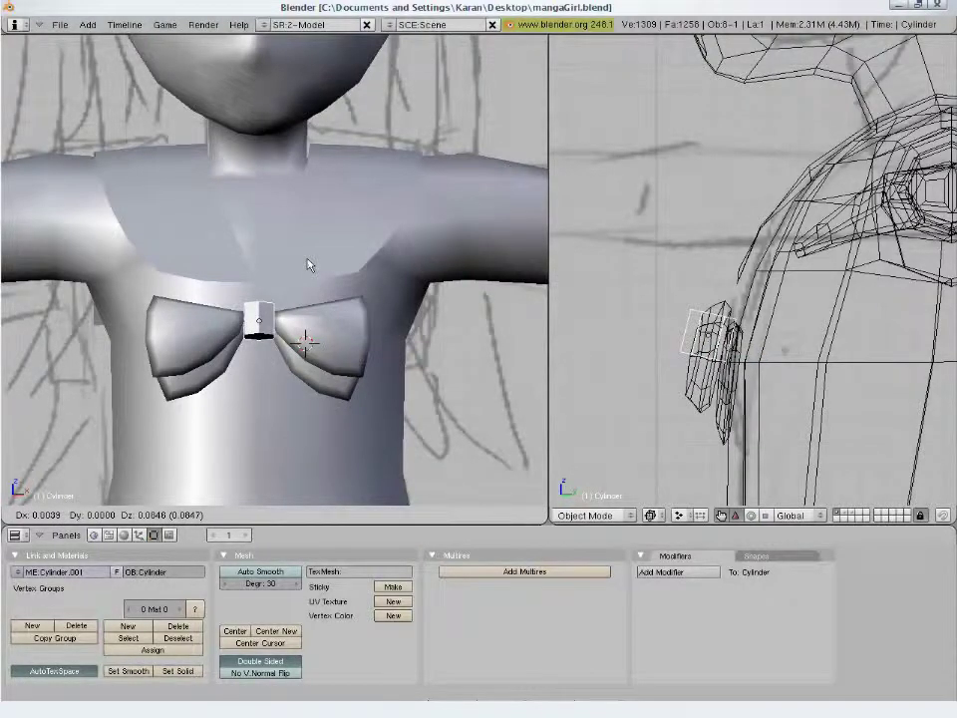
pyautogui.click(309, 265)
# - Separate the linked bow-wing geometry from the collar mesh into its own object
pyautogui.rightClick(344, 329)
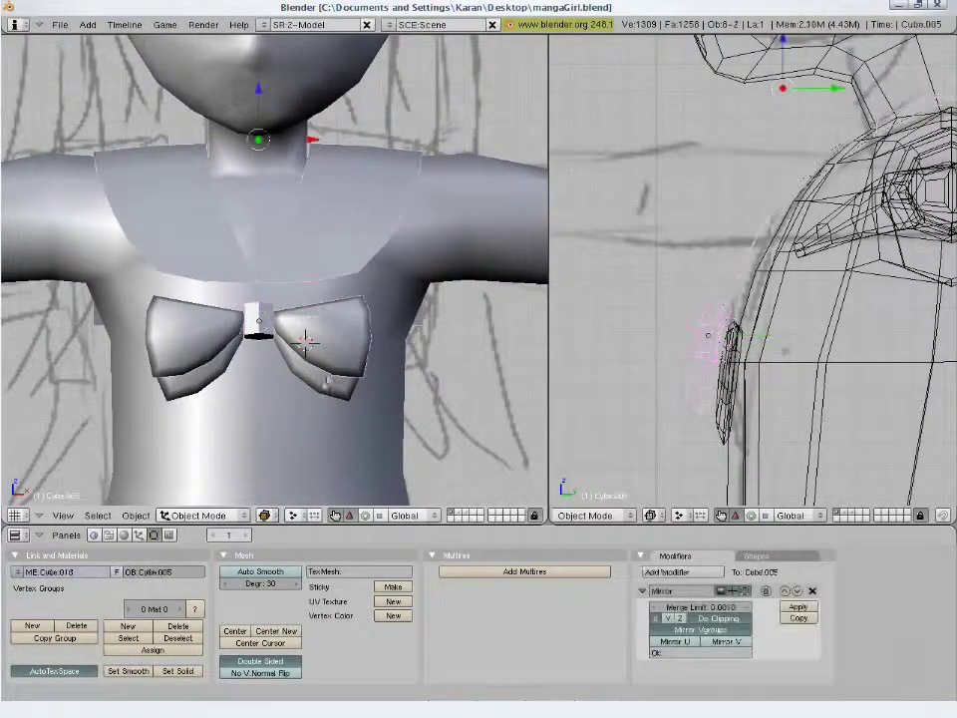
pyautogui.rightClick(288, 282)
pyautogui.press('Tab')
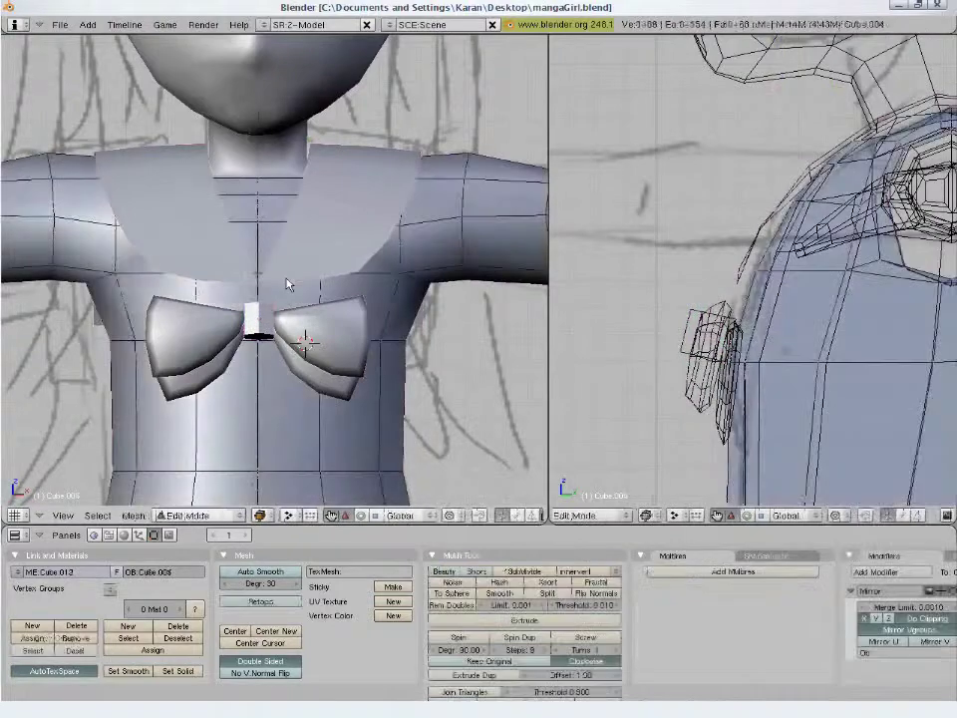
pyautogui.press('Tab')
pyautogui.rightClick(309, 312)
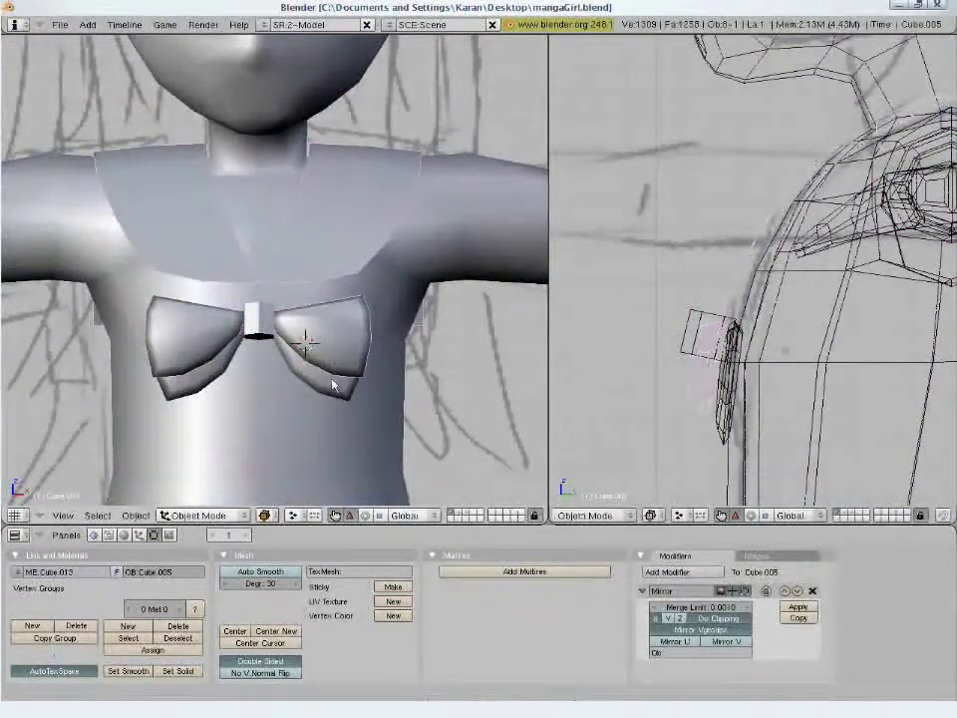
pyautogui.press('Tab')
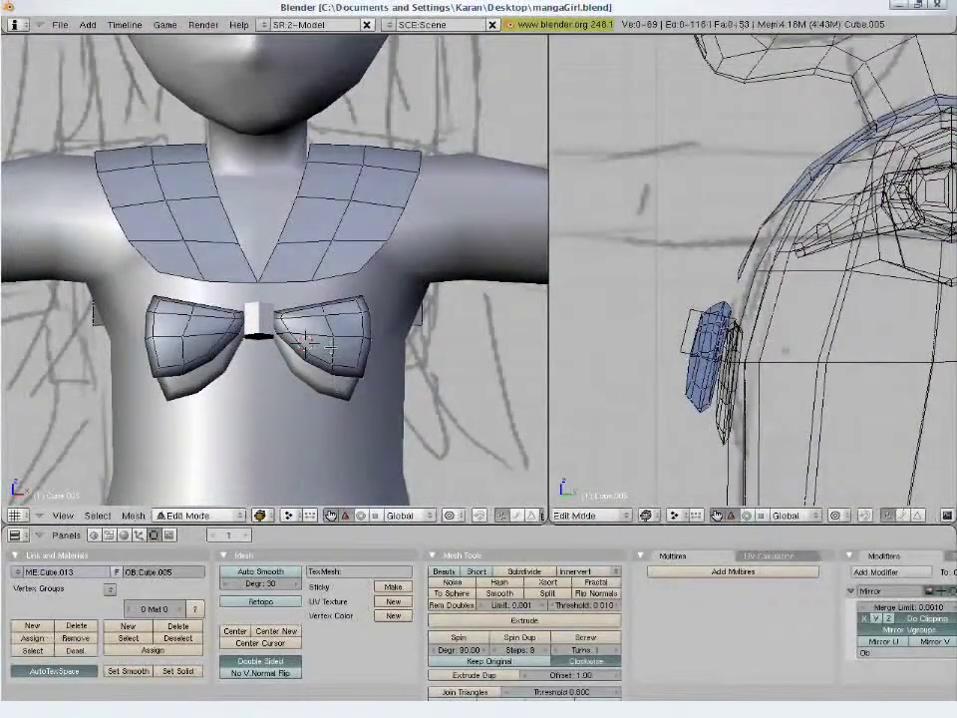
pyautogui.hotkey('ctrl', 'l')
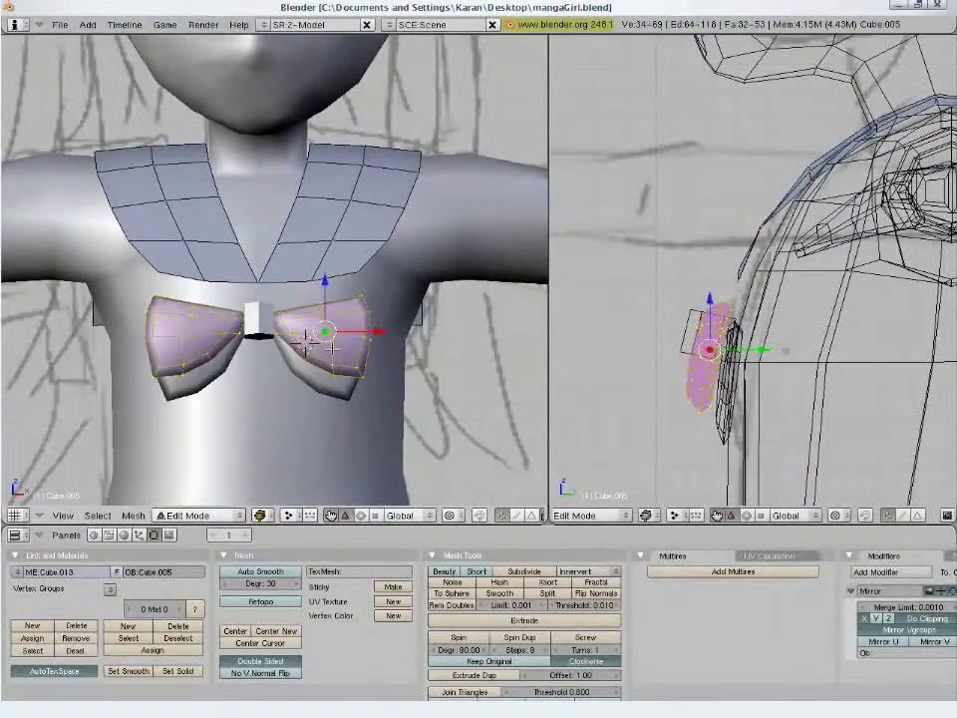
pyautogui.press('p')
pyautogui.click(299, 348)
# - Select the bow wings with the knot cylinder and raise them slightly up the chest
pyautogui.press('Tab')
pyautogui.rightClick(309, 342)
pyautogui.press('g')
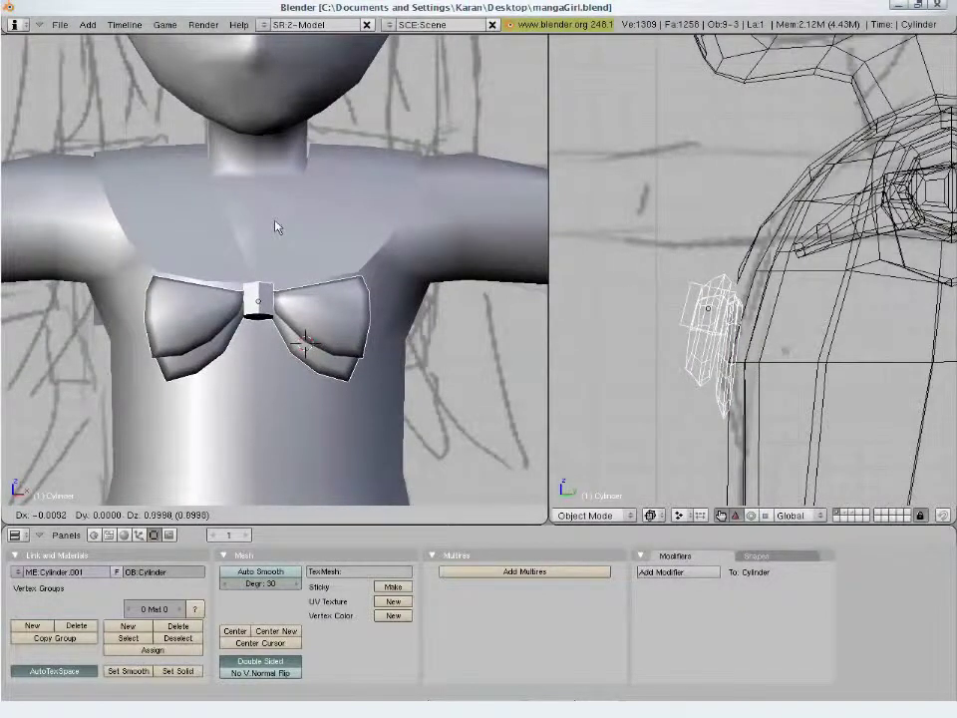
pyautogui.click(268, 249)
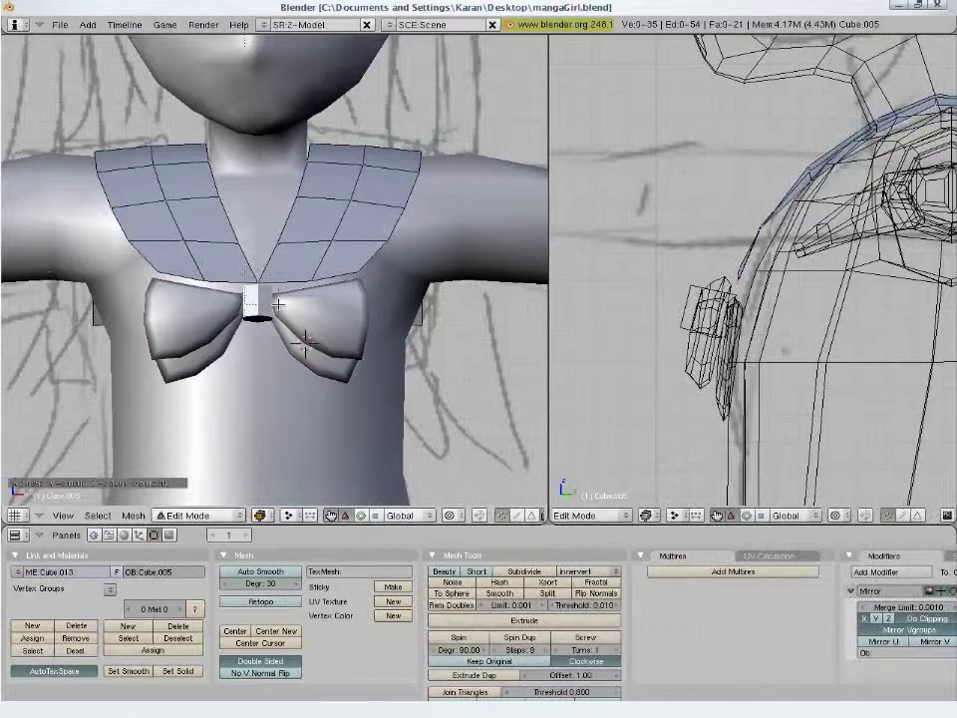
# - Move the collar's centre vertices down to meet the bow knot, then return to Object Mode
pyautogui.rightClick(256, 277)
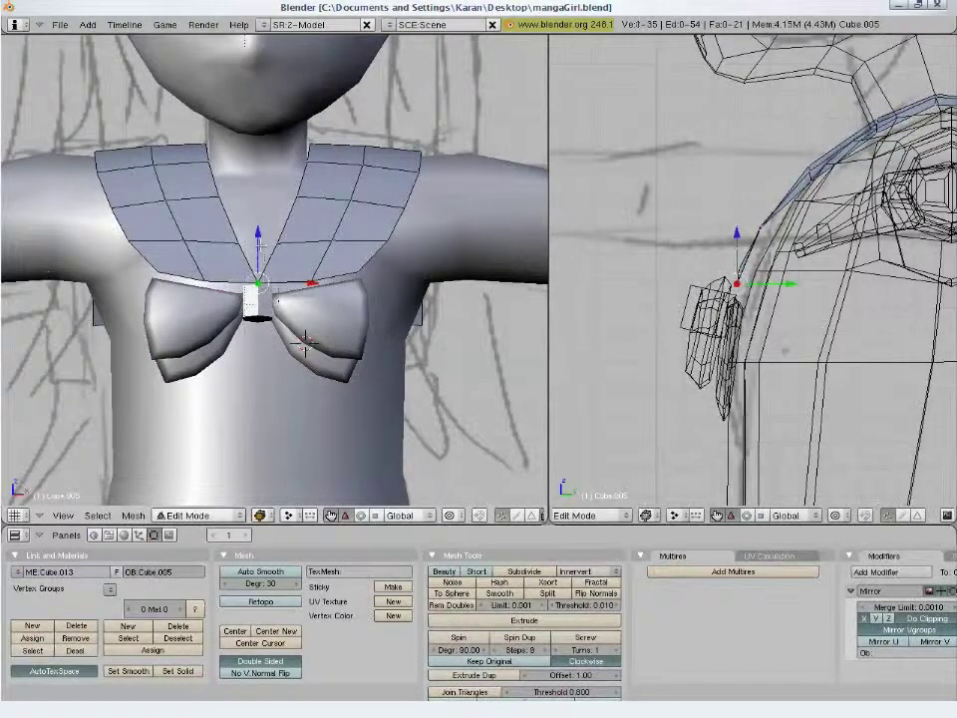
pyautogui.press('g')
pyautogui.press('z')
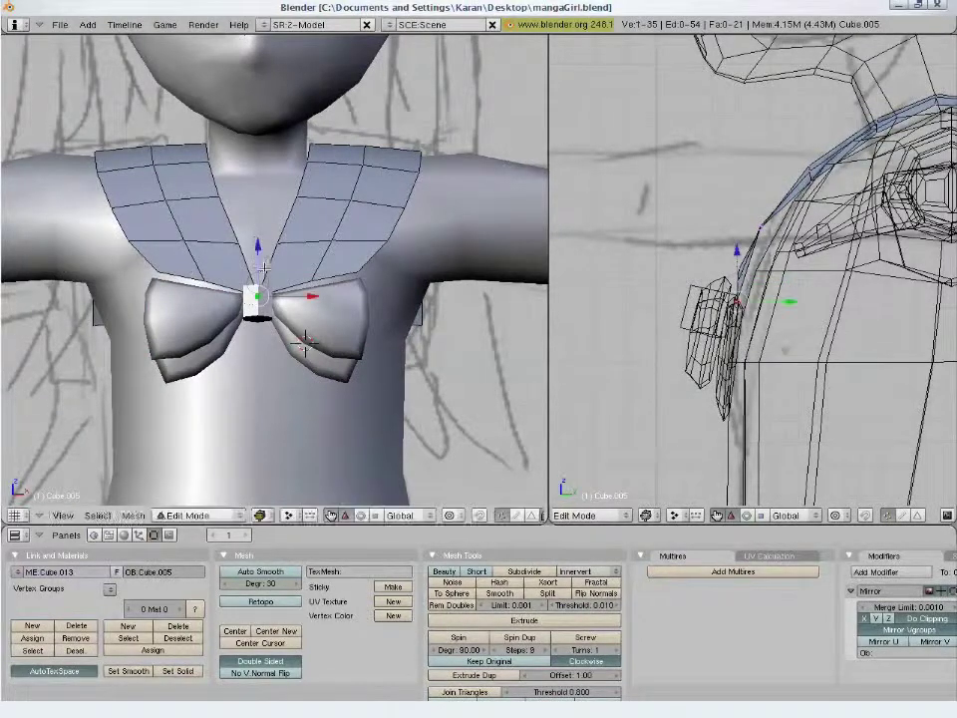
pyautogui.press('z')
pyautogui.press('z')
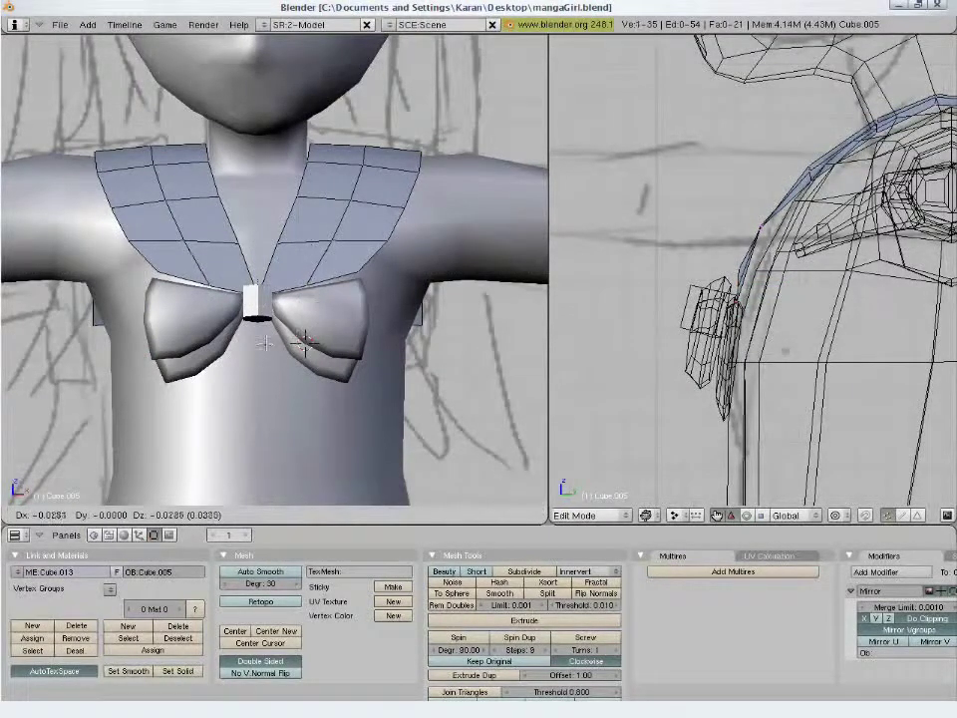
pyautogui.click(265, 351)
pyautogui.press('Tab')
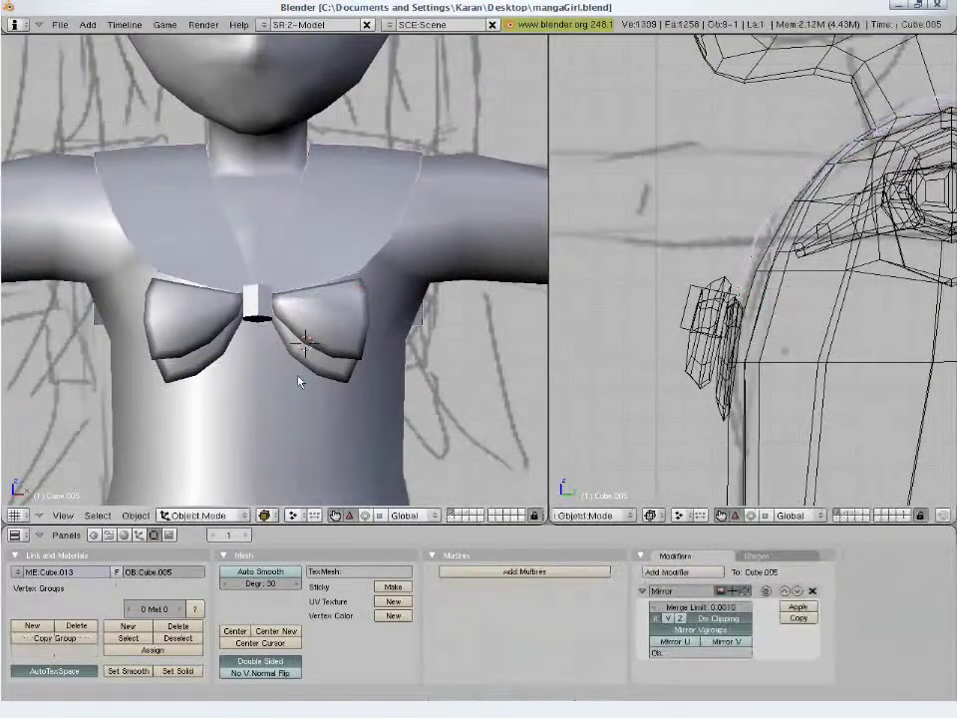
pyautogui.press('z')
pyautogui.scroll(-2, 300, 381)
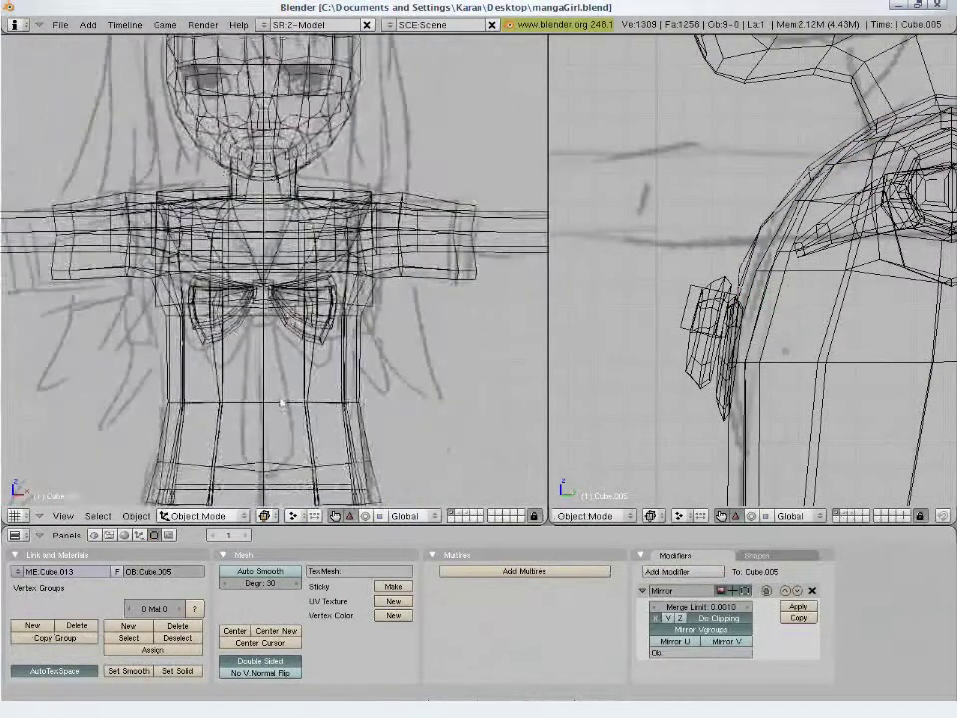
pyautogui.scroll(2, 269, 322)
# - Duplicate the two lower knot vertices, then scale, rotate and position them beneath the knot
pyautogui.press('z')
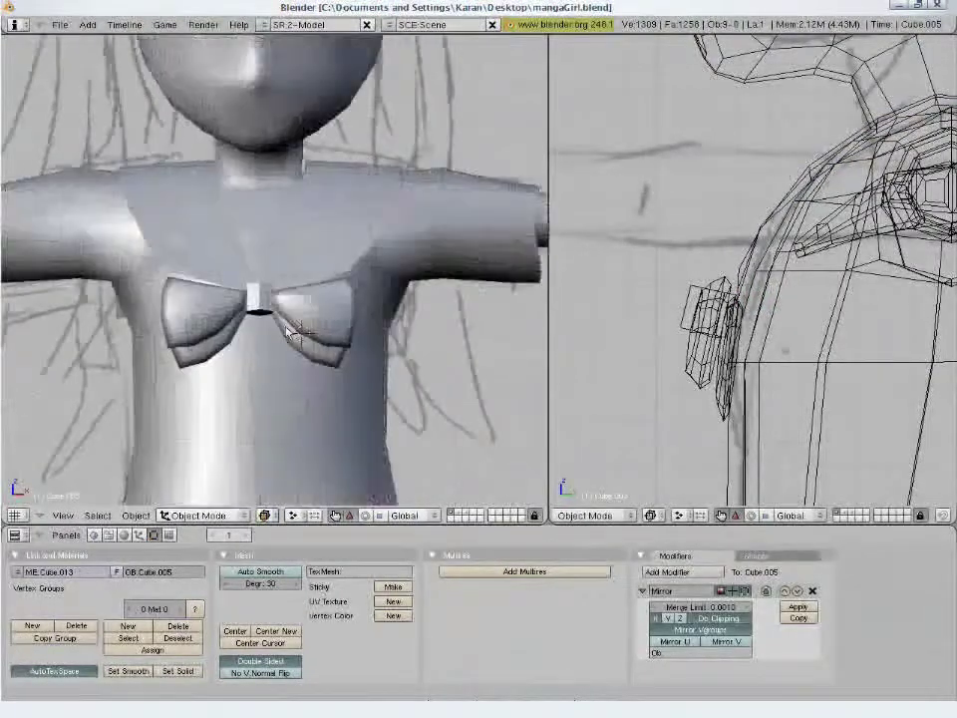
pyautogui.press('Tab')
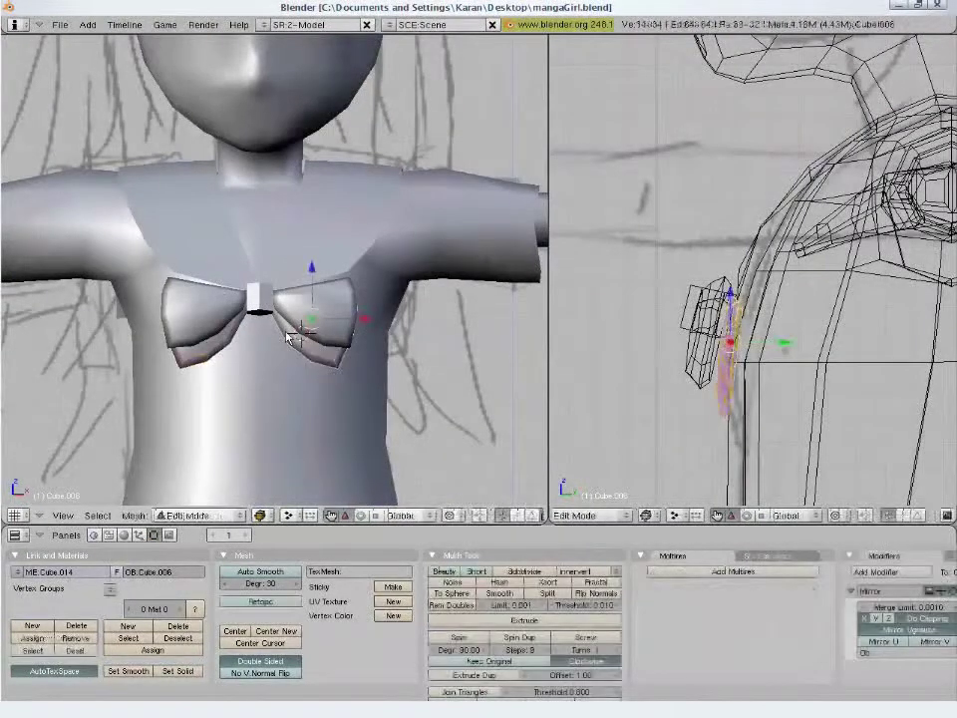
pyautogui.rightClick(289, 342)
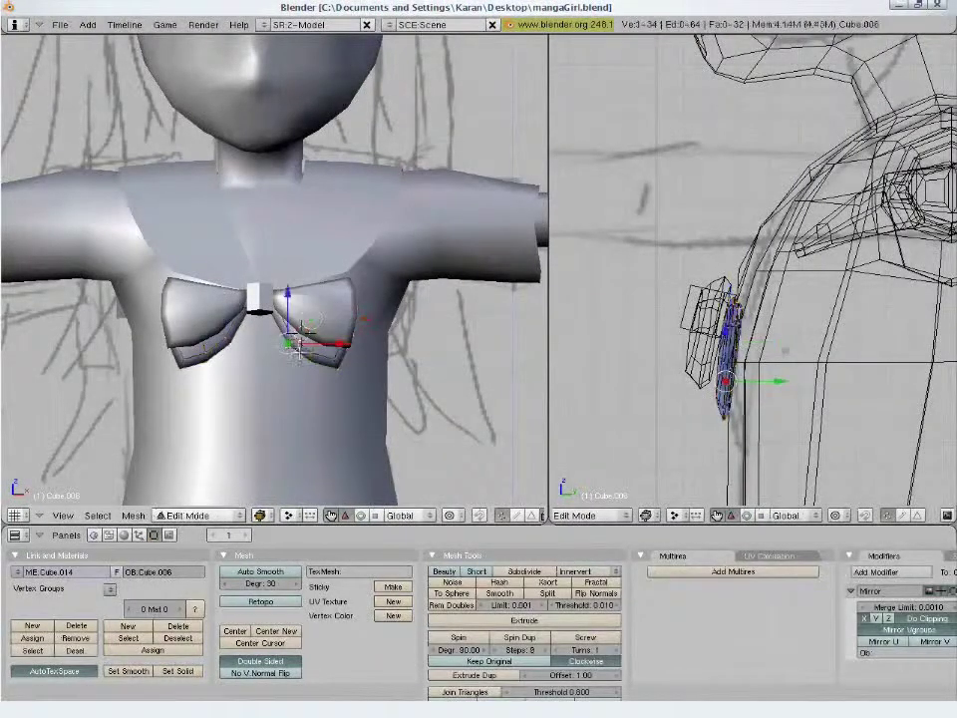
pyautogui.keyDown('shift'); pyautogui.rightClick(312, 361); pyautogui.keyUp('shift')
pyautogui.hotkey('shift', 'd')
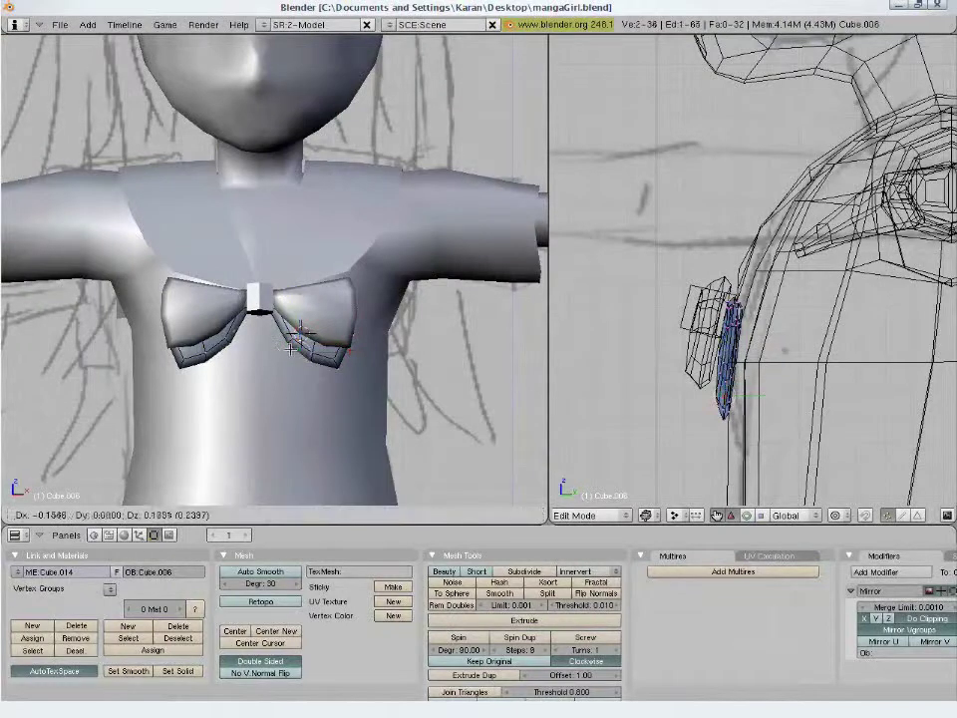
pyautogui.press('s')
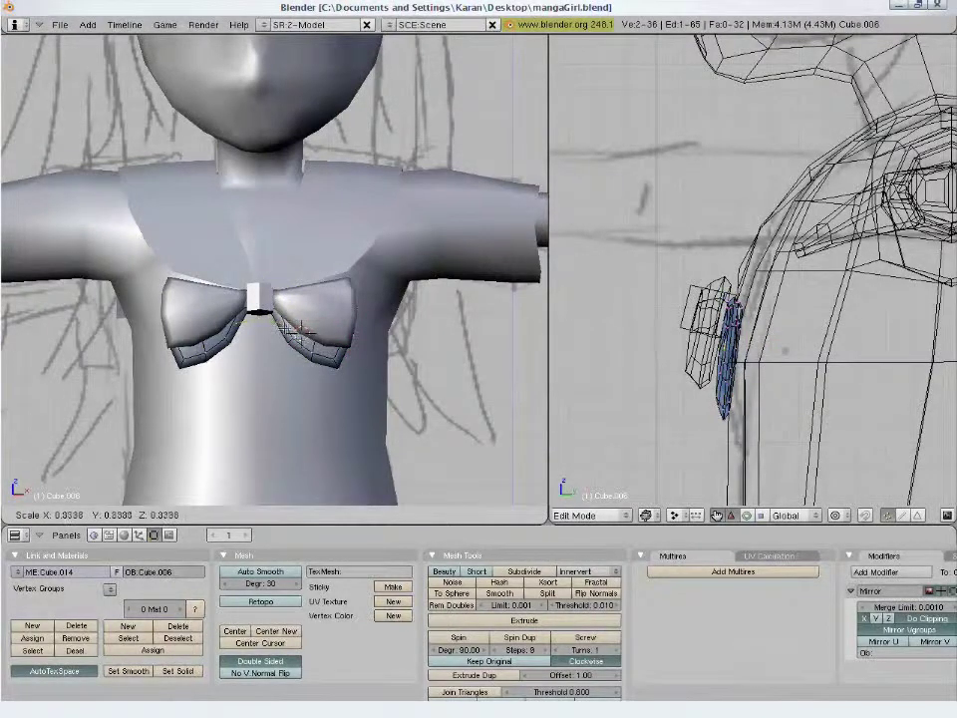
pyautogui.press('r')
pyautogui.press('g')
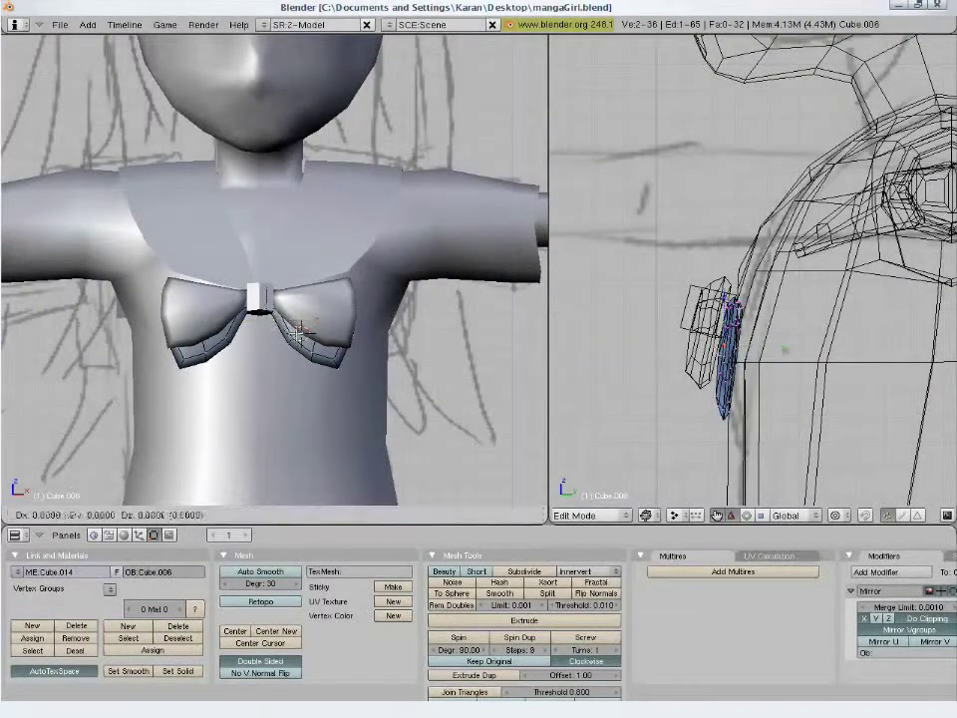
pyautogui.click(288, 301)
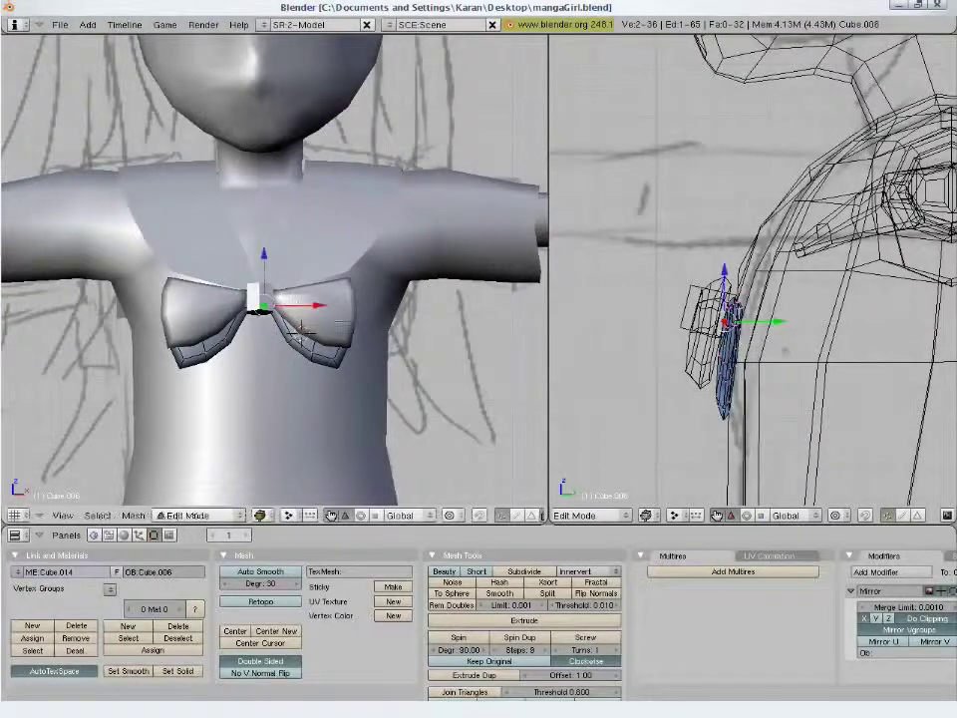
pyautogui.press('g')
pyautogui.click(737, 354)
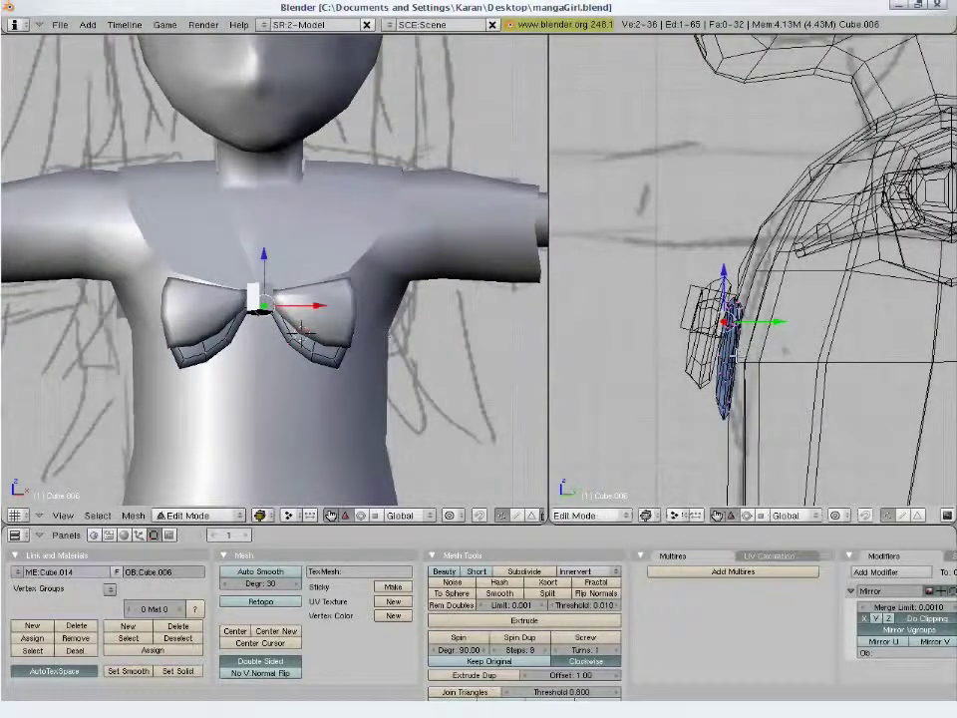
# - Extrude the knot edges down the chest as ribbon tails and widen their ends
pyautogui.press('e')
pyautogui.click(738, 356)
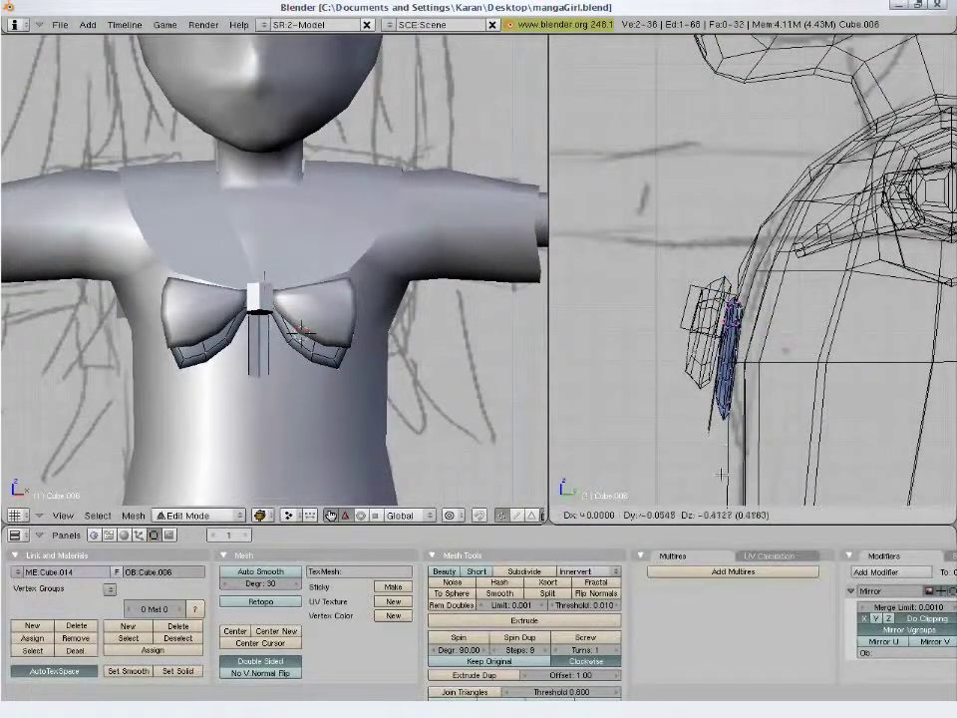
pyautogui.click(403, 504)
pyautogui.click(513, 516)
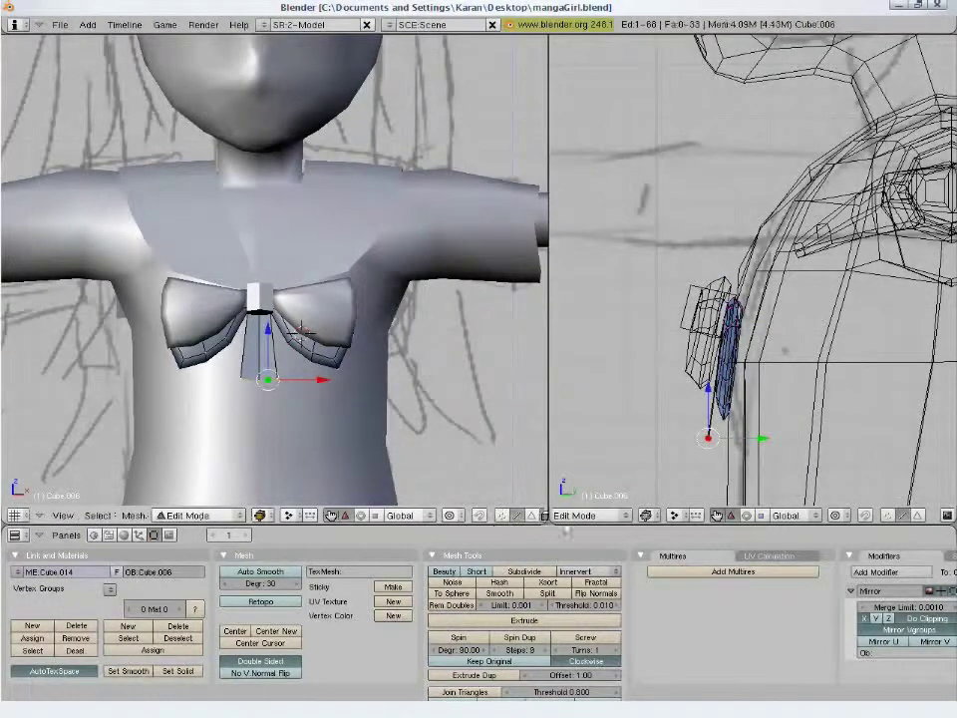
pyautogui.press('g')
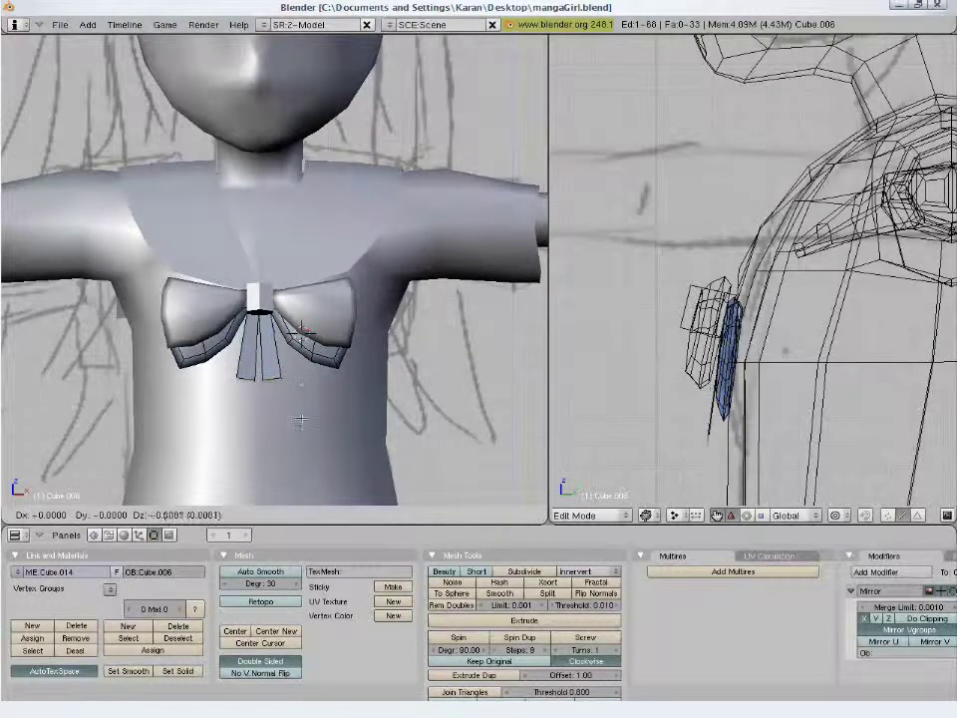
pyautogui.press('s')
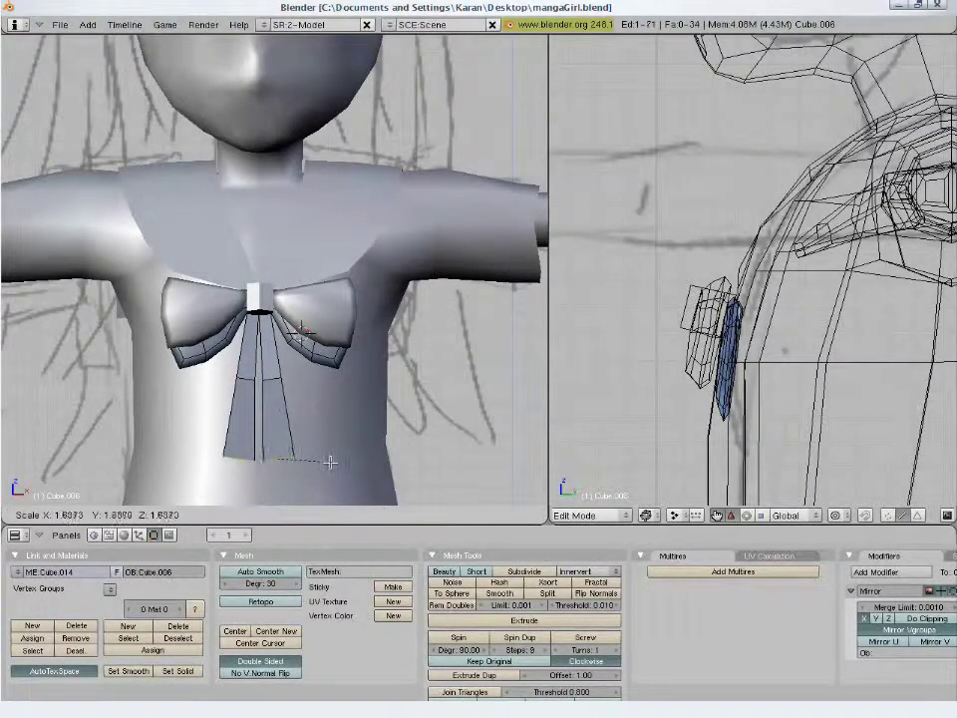
pyautogui.click(329, 461)
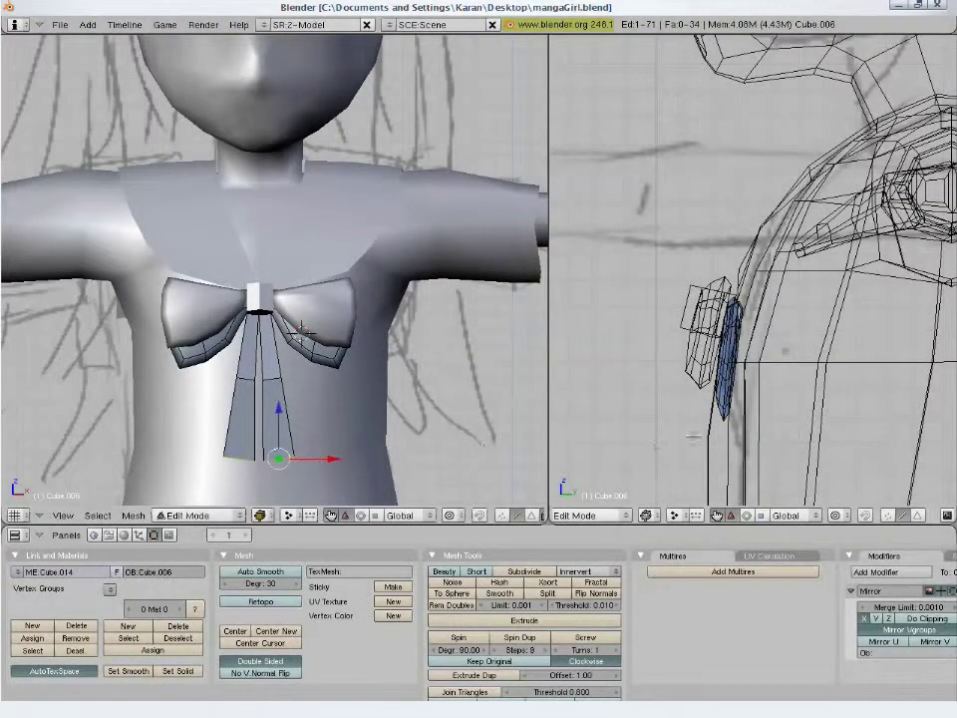
# - Adjust the ribbon tail ends' position from the side view
pyautogui.scroll(-2, 746, 399)
pyautogui.press('g')
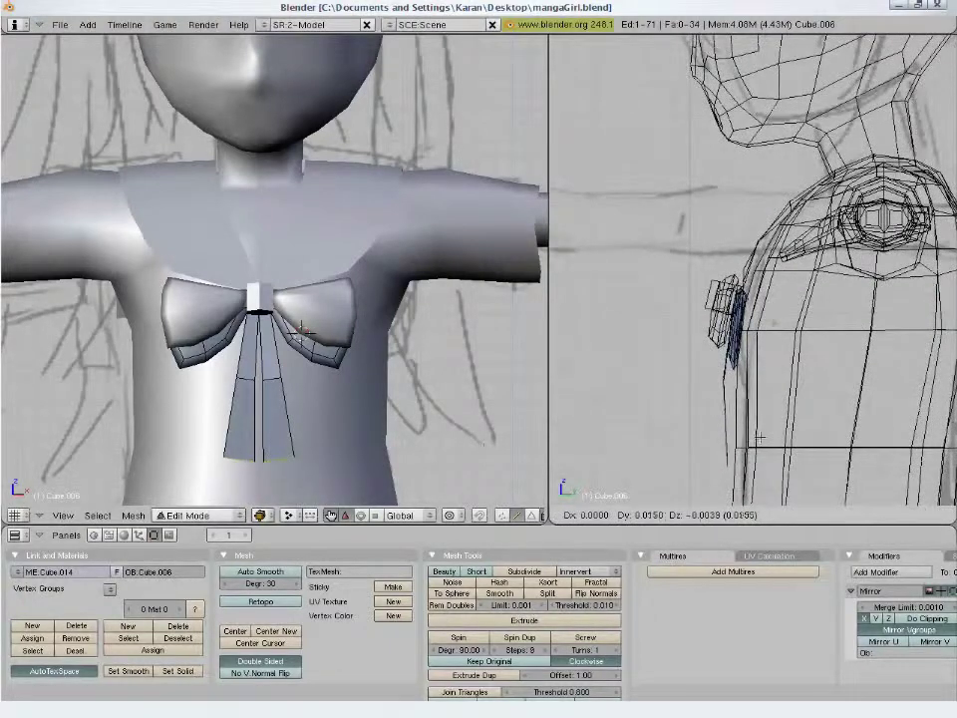
pyautogui.click(760, 436)
pyautogui.click(888, 518)
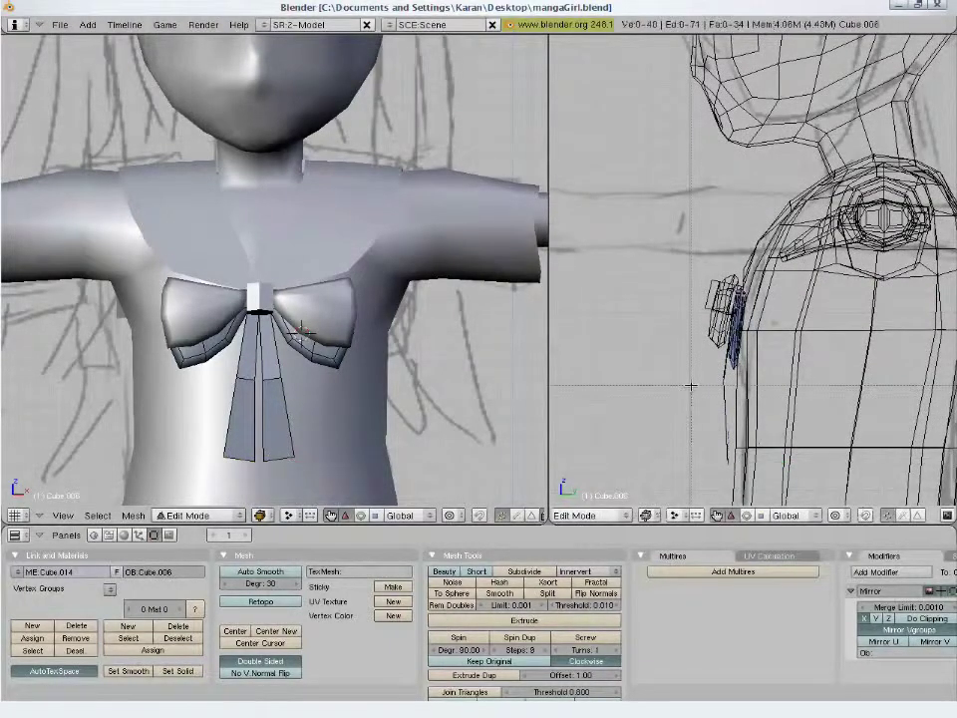
pyautogui.press('g')
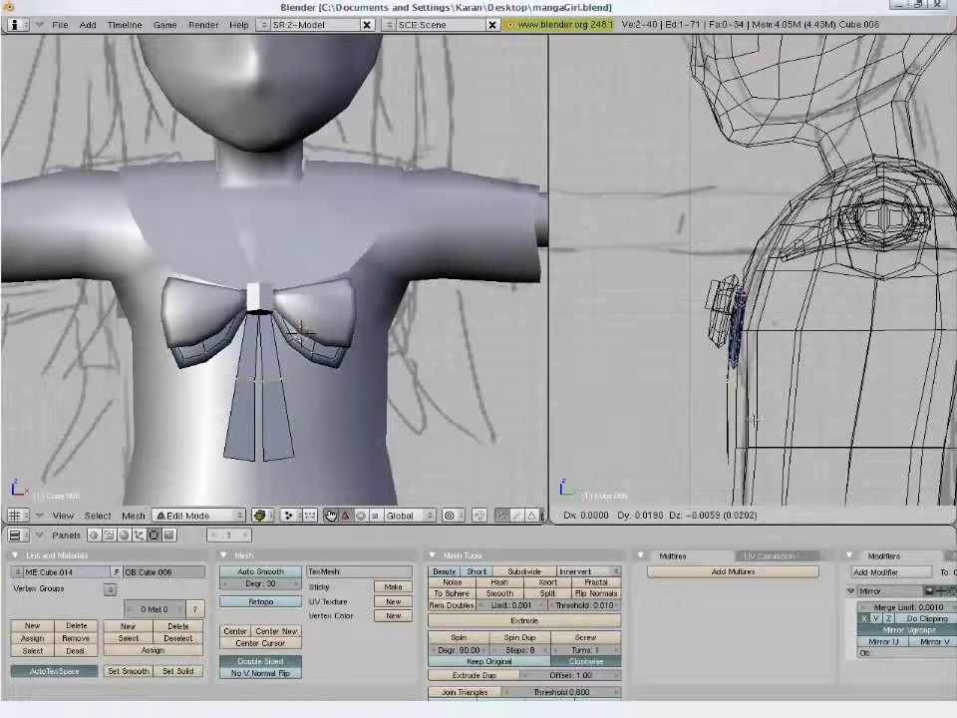
pyautogui.click(752, 423)
# - Select the ribbon object and enter Edit Mode on its mesh
pyautogui.press('Tab')
pyautogui.press('z')
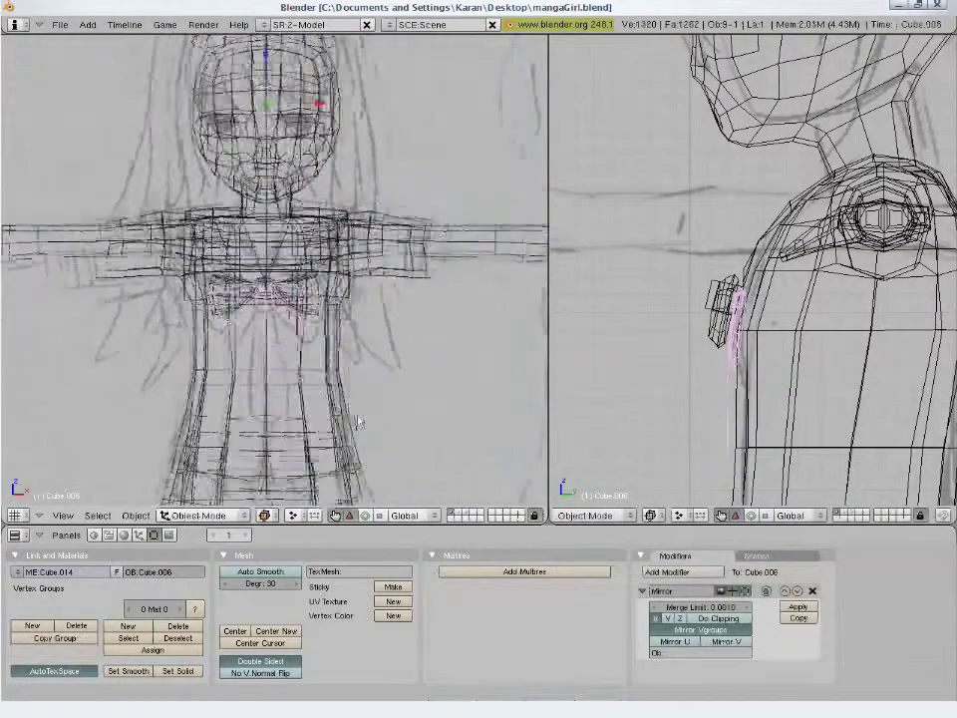
pyautogui.press('z')
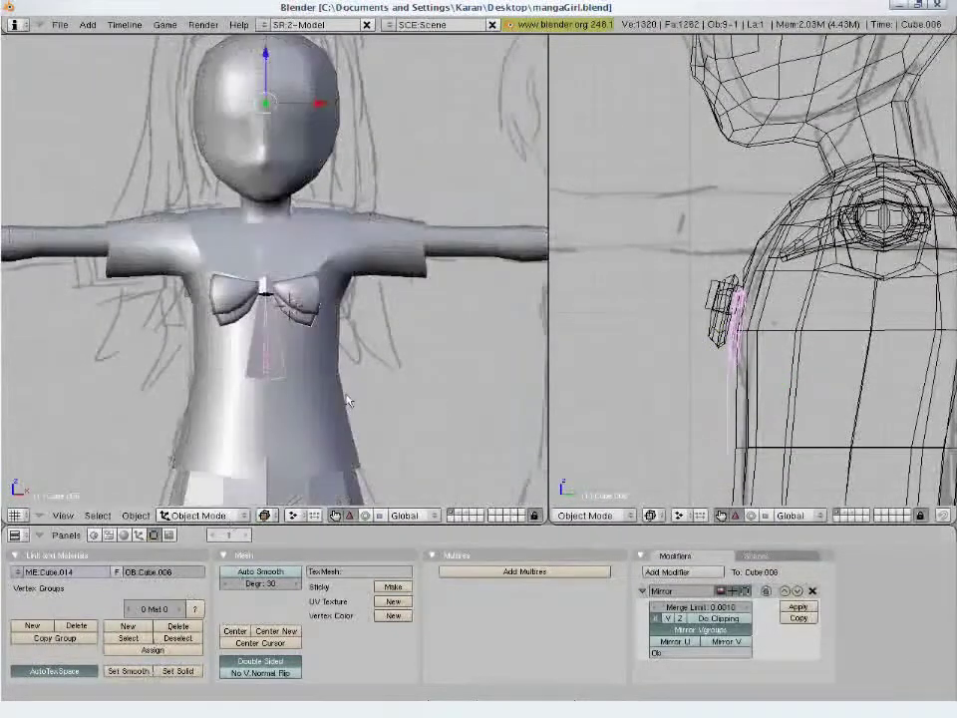
pyautogui.moveTo(261, 299)
pyautogui.mouseDown(button='middle')
pyautogui.moveTo(218, 315)
pyautogui.moveTo(294, 310)
pyautogui.mouseUp(button='middle')
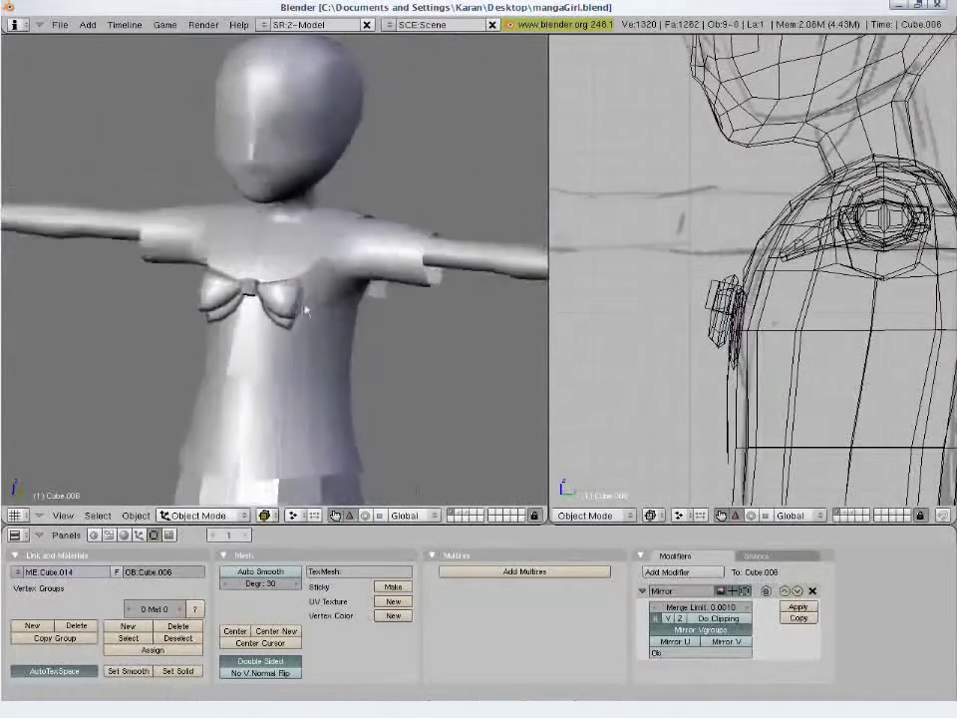
pyautogui.rightClick(259, 376)
pyautogui.scroll(3, 261, 384)
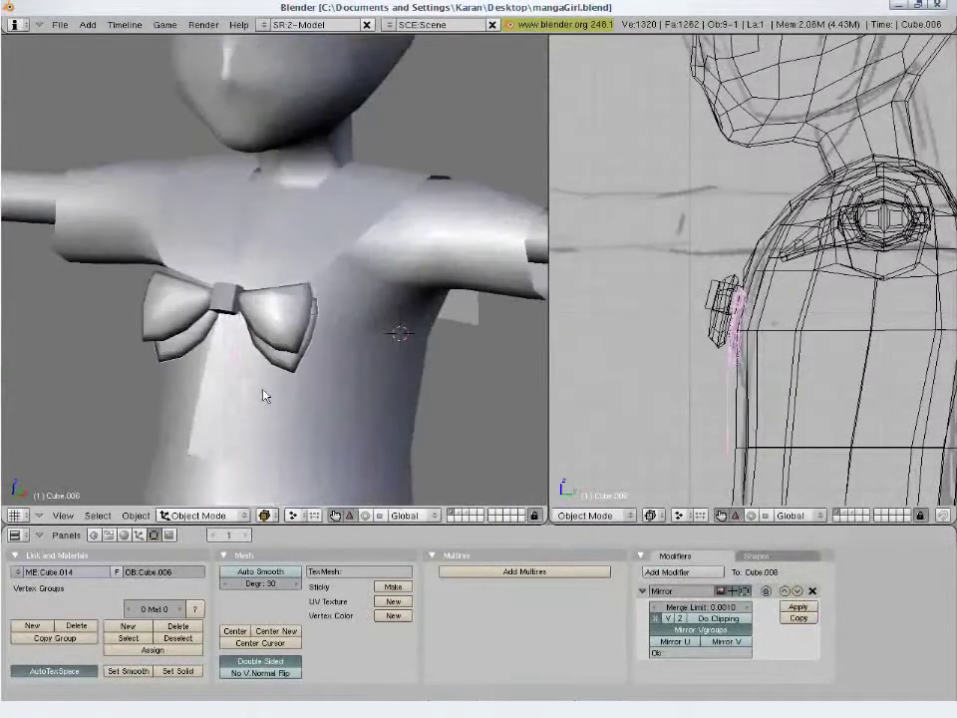
pyautogui.press('Tab')
# - Add a loop cut across the ribbon tails and push the tip vertices lower
pyautogui.hotkey('ctrl', 'r')
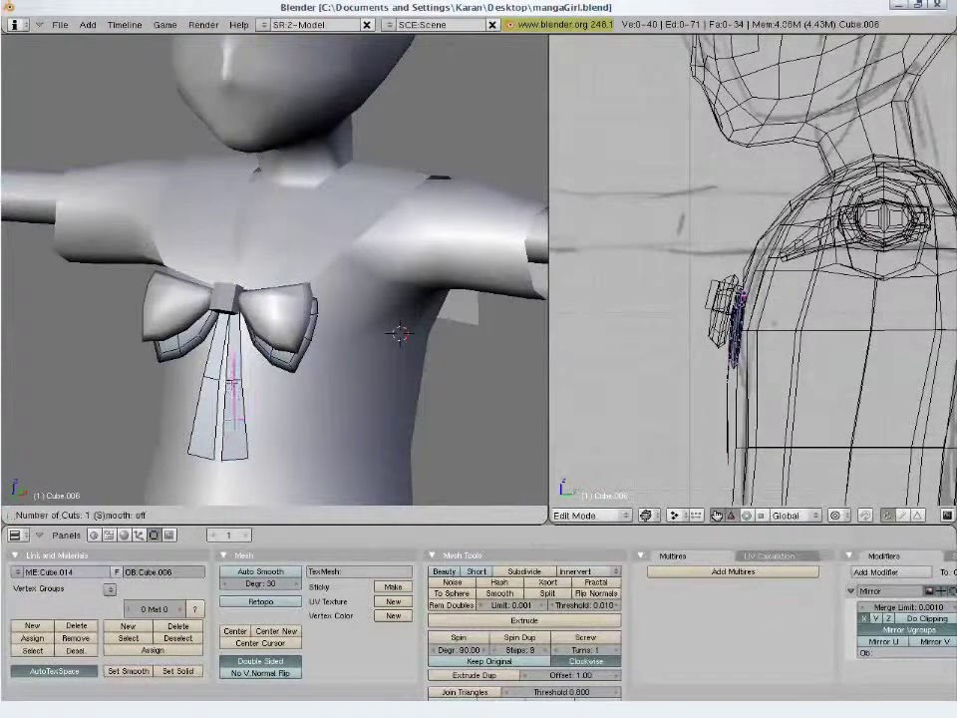
pyautogui.press('Return')
pyautogui.press('g')
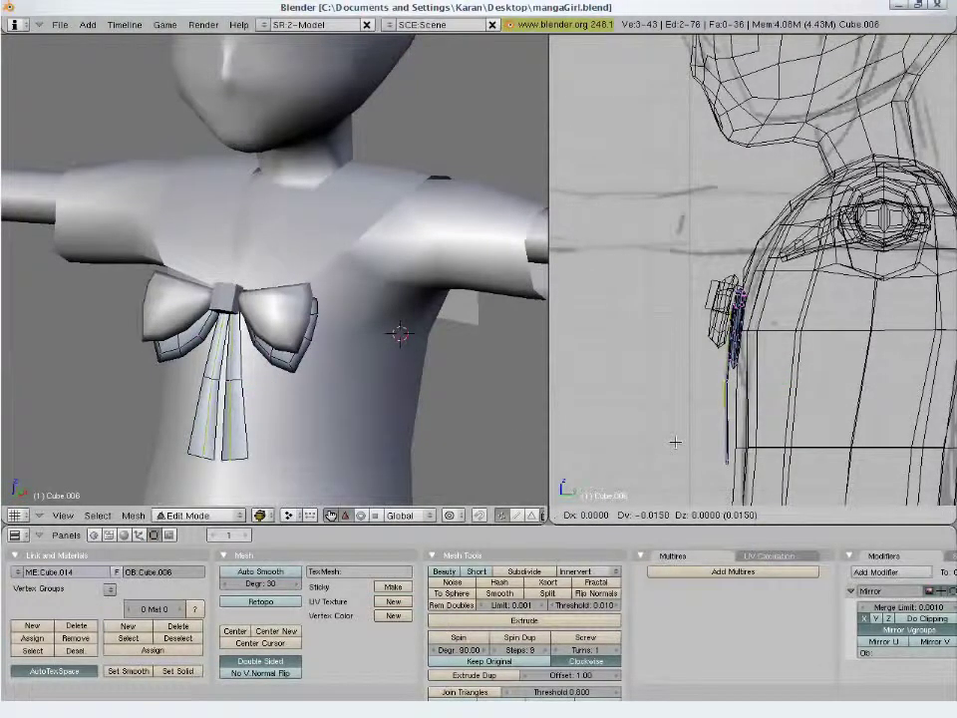
pyautogui.click(675, 442)
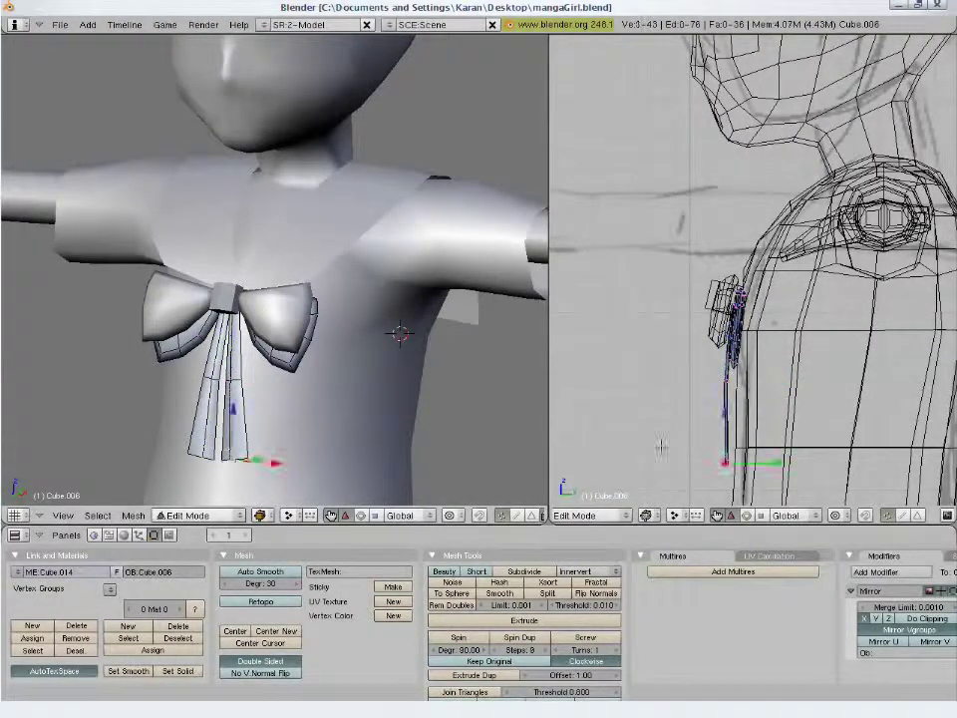
pyautogui.press('g')
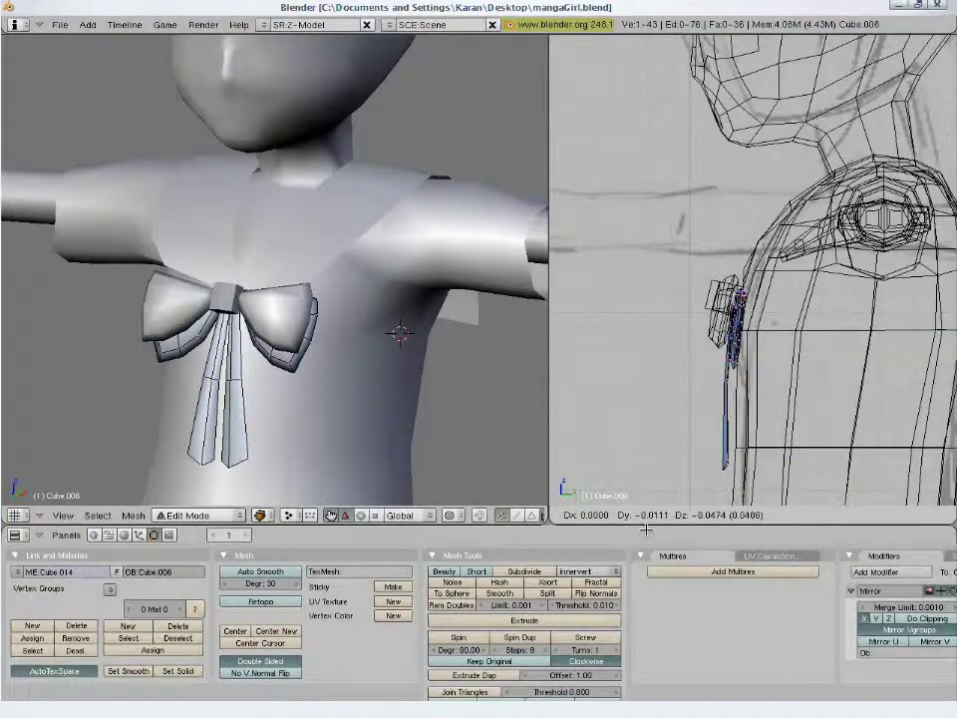
pyautogui.click(650, 546)
# - Return to Object Mode in front view and save over the blend file
pyautogui.press('Tab')
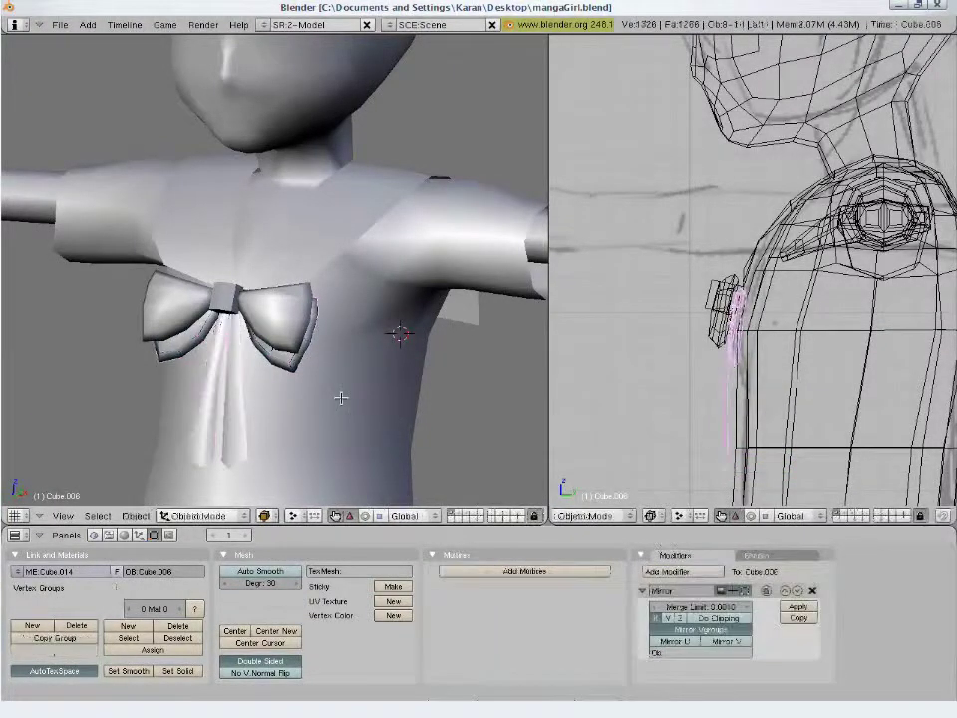
pyautogui.press('KP_1')
pyautogui.hotkey('ctrl', 'w')
pyautogui.click(340, 397)
# - Orbit and zoom around the character, ending on a side view of the torso
pyautogui.scroll(-2, 339, 389)
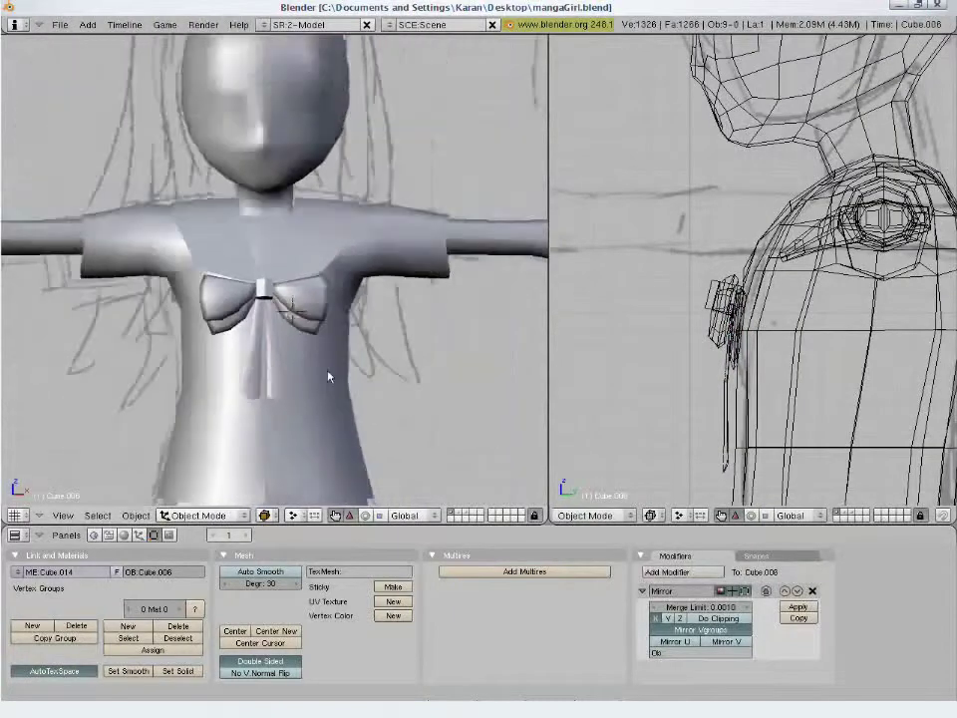
pyautogui.scroll(-2, 339, 389)
pyautogui.scroll(-2, 396, 280)
pyautogui.moveTo(396, 280)
pyautogui.mouseDown(button='middle')
pyautogui.moveTo(338, 293)
pyautogui.moveTo(412, 293)
pyautogui.moveTo(342, 289)
pyautogui.moveTo(374, 295)
pyautogui.mouseUp(button='middle')
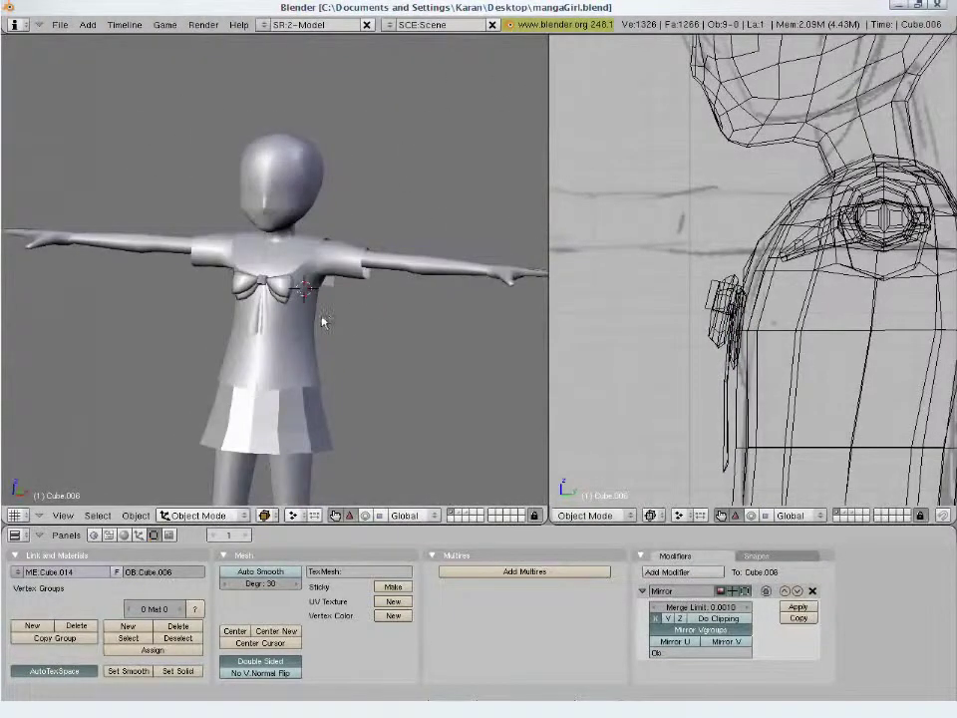
pyautogui.moveTo(325, 320)
pyautogui.mouseDown(button='middle')
pyautogui.moveTo(429, 325)
pyautogui.moveTo(402, 329)
pyautogui.mouseUp(button='middle')
pyautogui.press('KP_1')
pyautogui.scroll(4, 339, 343)
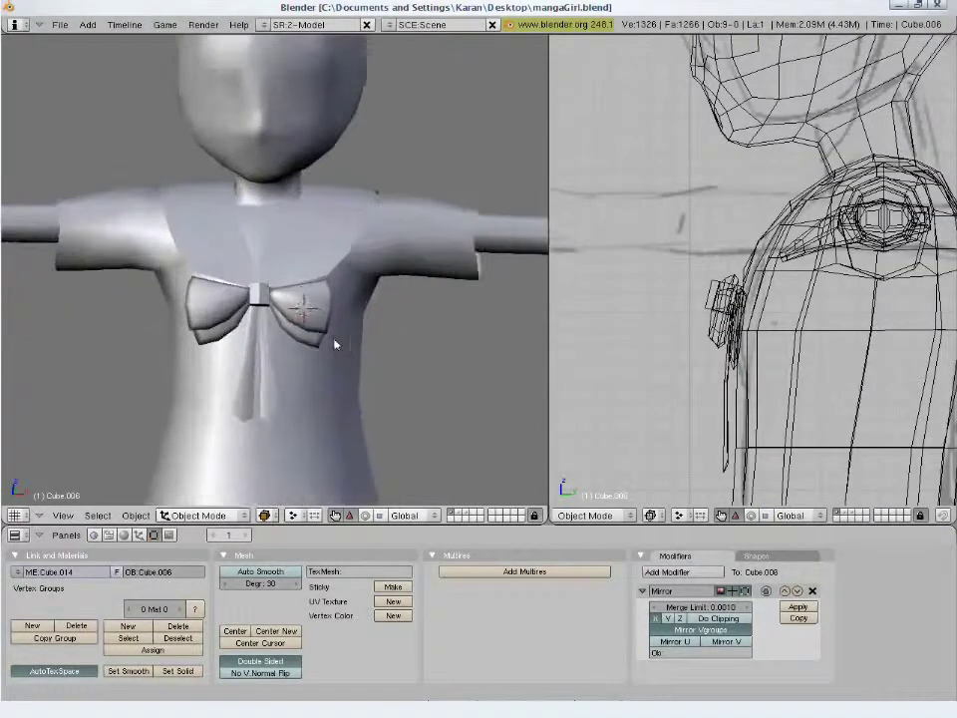
pyautogui.moveTo(328, 342)
pyautogui.mouseDown(button='middle')
pyautogui.moveTo(447, 344)
pyautogui.moveTo(306, 305)
pyautogui.moveTo(329, 344)
pyautogui.moveTo(305, 368)
pyautogui.moveTo(295, 413)
pyautogui.mouseUp(button='middle')
# - Select the bow tie, pick two wing vertices, and nudge and scale them slightly
pyautogui.press('Tab')
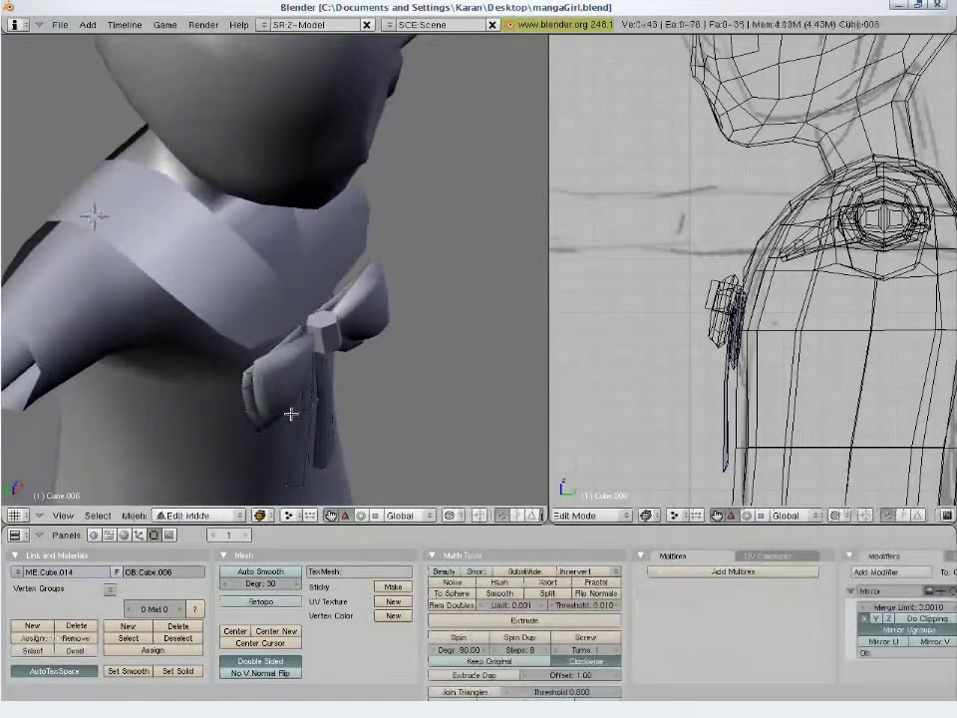
pyautogui.press('Tab')
pyautogui.rightClick(287, 397)
pyautogui.press('Tab')
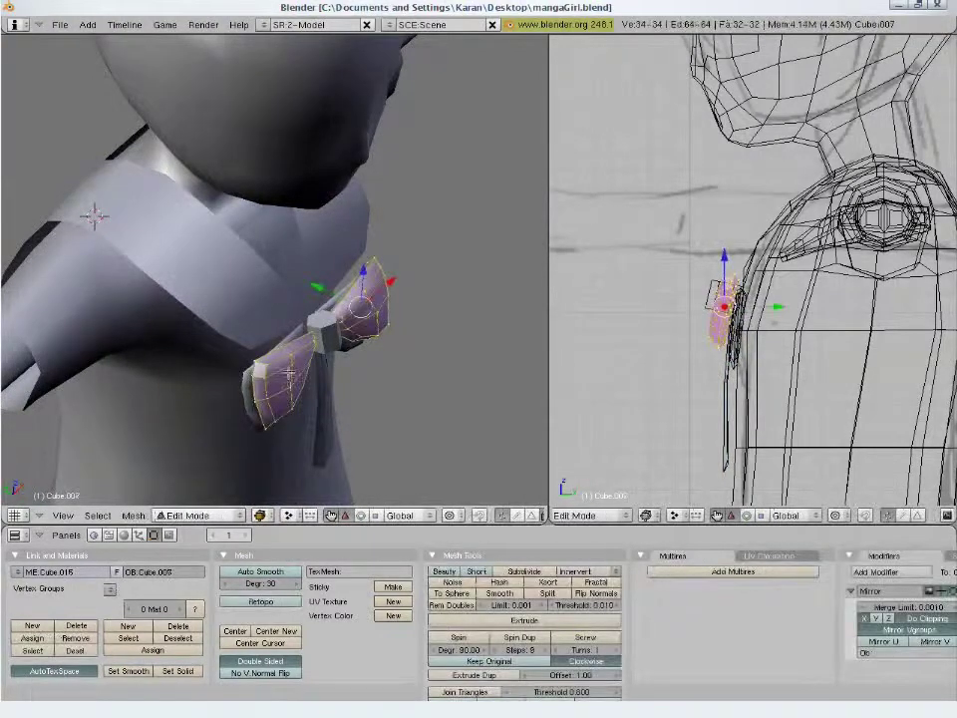
pyautogui.press('a')
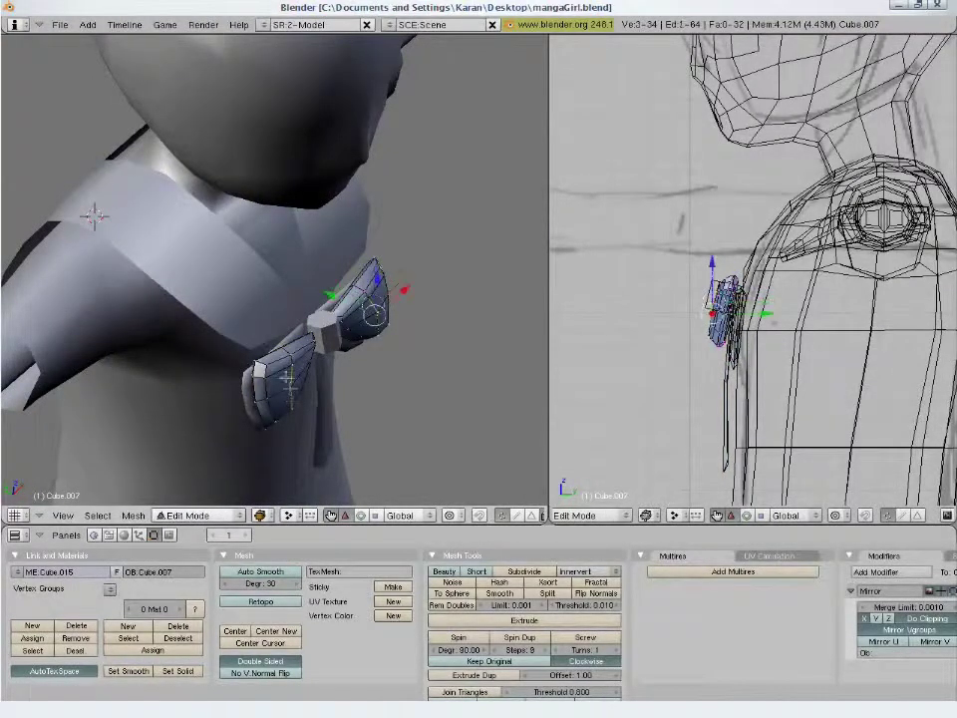
pyautogui.keyDown('shift'); pyautogui.rightClick(313, 371); pyautogui.keyUp('shift')
pyautogui.keyDown('shift'); pyautogui.rightClick(312, 324); pyautogui.keyUp('shift')
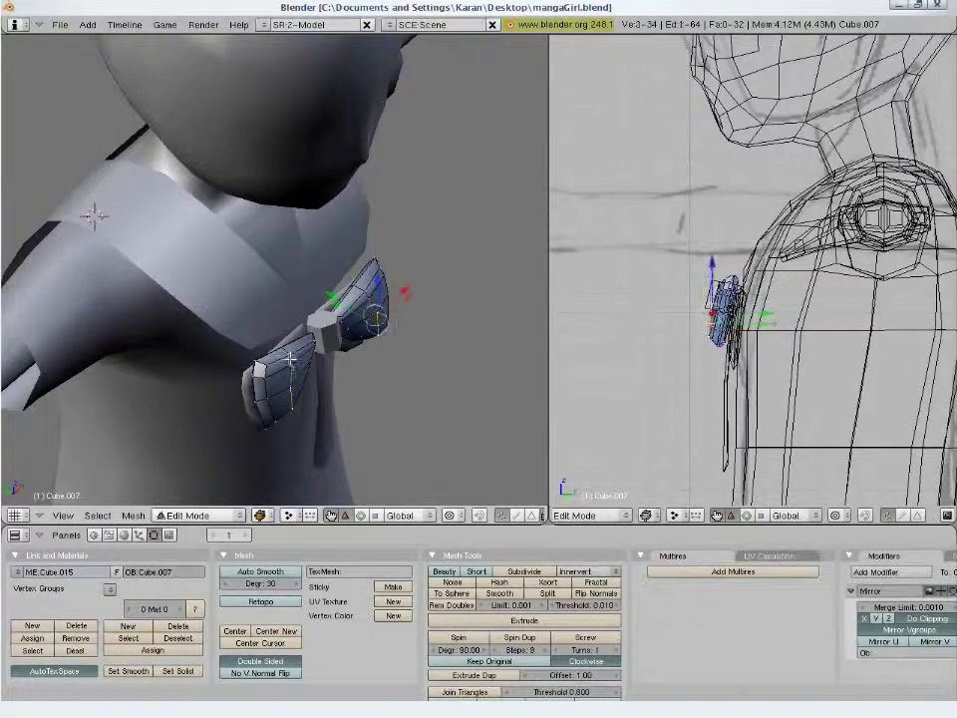
pyautogui.moveTo(325, 289); pyautogui.dragTo(405, 374)
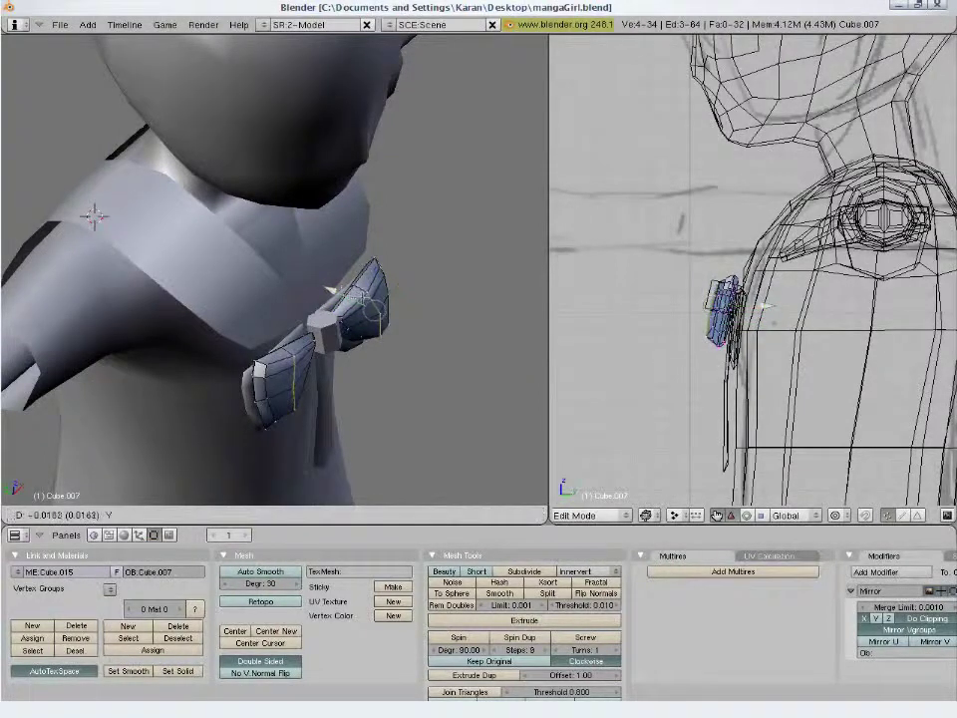
pyautogui.press('s')
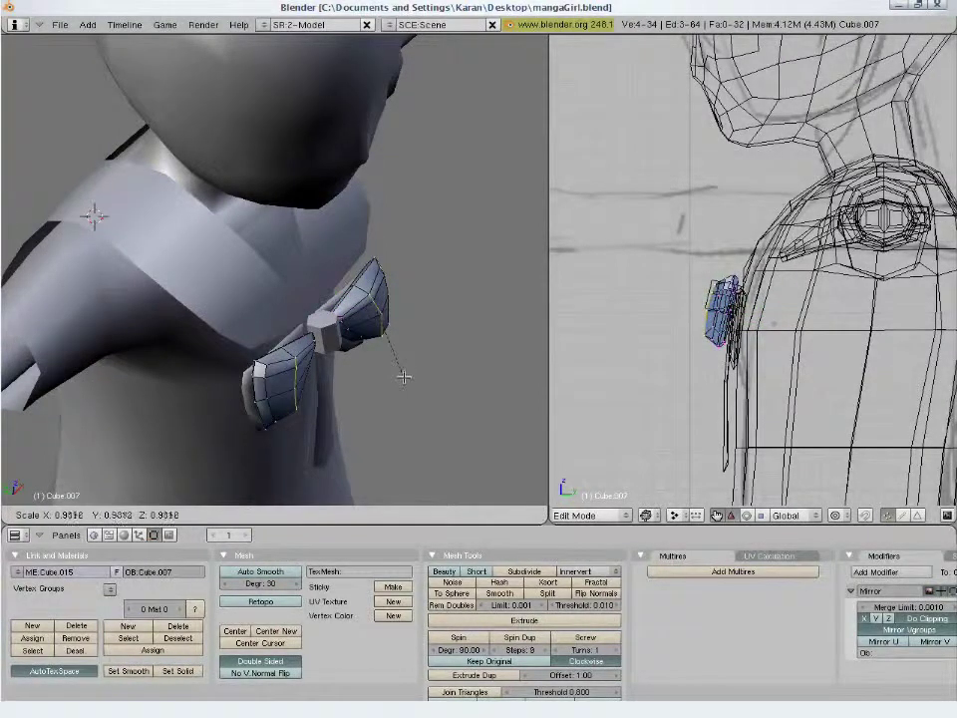
pyautogui.click(404, 376)
# - Slide the top wing vertices along Y and scale them in
pyautogui.press('a')
pyautogui.rightClick(386, 269)
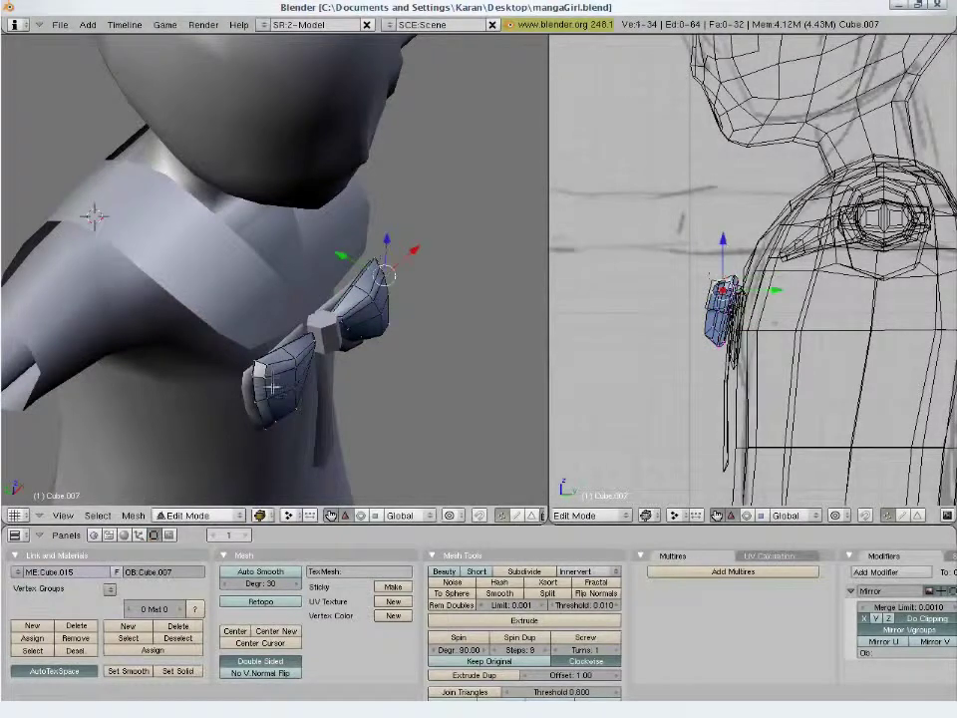
pyautogui.keyDown('shift'); pyautogui.rightClick(391, 296); pyautogui.keyUp('shift')
pyautogui.moveTo(345, 266); pyautogui.dragTo(357, 267)
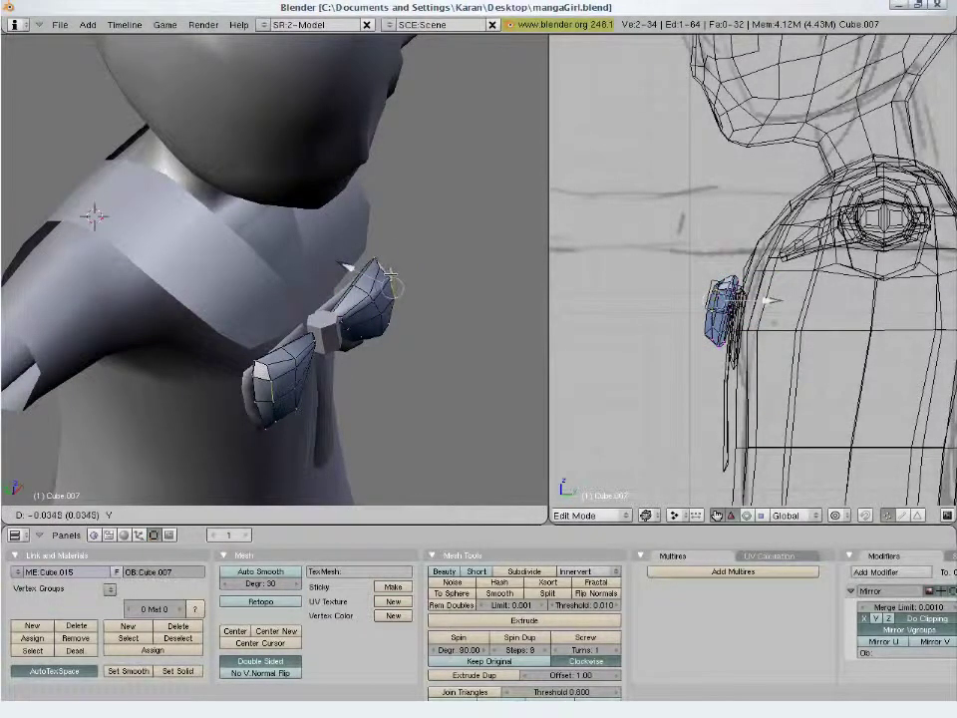
pyautogui.click(428, 353)
pyautogui.press('s')
pyautogui.click(430, 369)
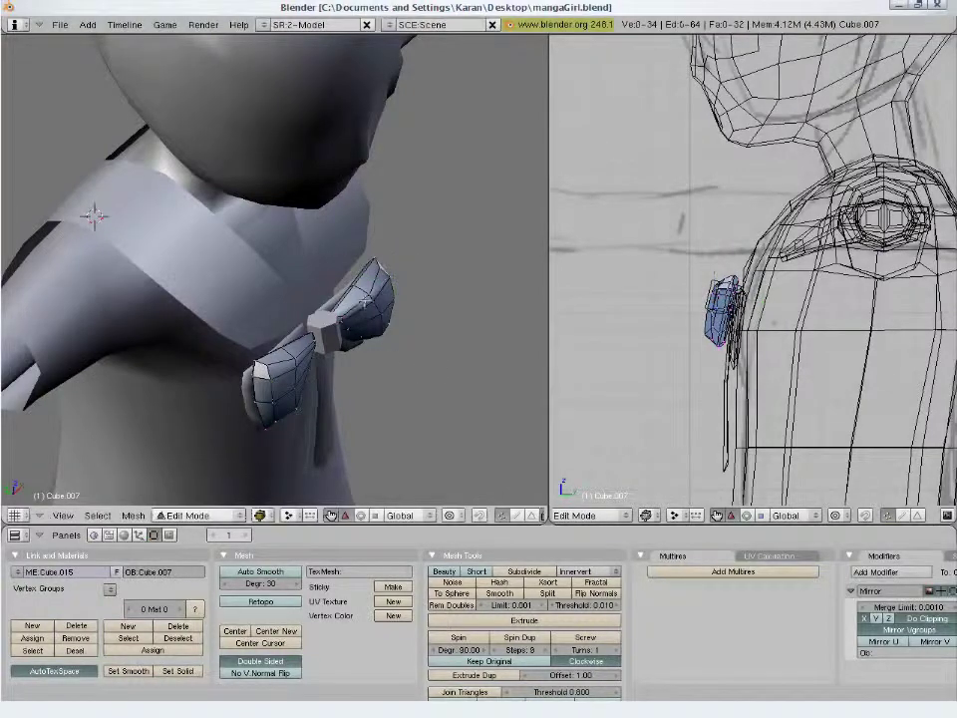
pyautogui.press('g')
pyautogui.press('Escape')
# - In face select mode, move a face of the left bow piece along Y
pyautogui.press('Tab')
pyautogui.moveTo(374, 395)
pyautogui.mouseDown(button='middle')
pyautogui.moveTo(305, 395)
pyautogui.moveTo(156, 348)
pyautogui.moveTo(150, 284)
pyautogui.moveTo(129, 272)
pyautogui.moveTo(145, 277)
pyautogui.moveTo(153, 395)
pyautogui.moveTo(242, 368)
pyautogui.mouseUp(button='middle')
pyautogui.press('Tab')
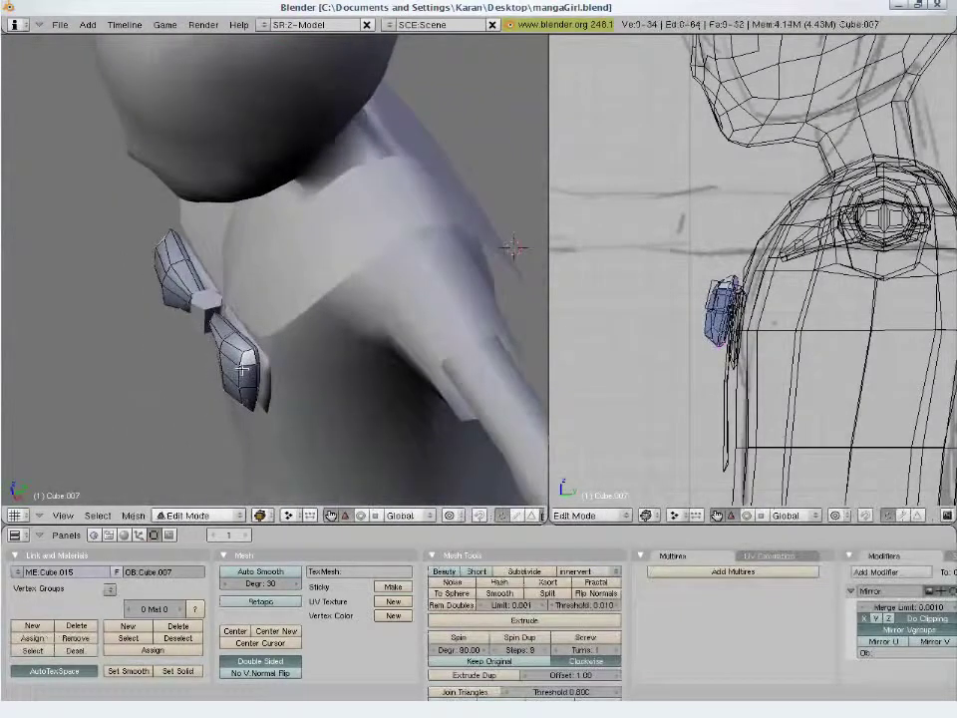
pyautogui.hotkey('ctrl', 'Tab')
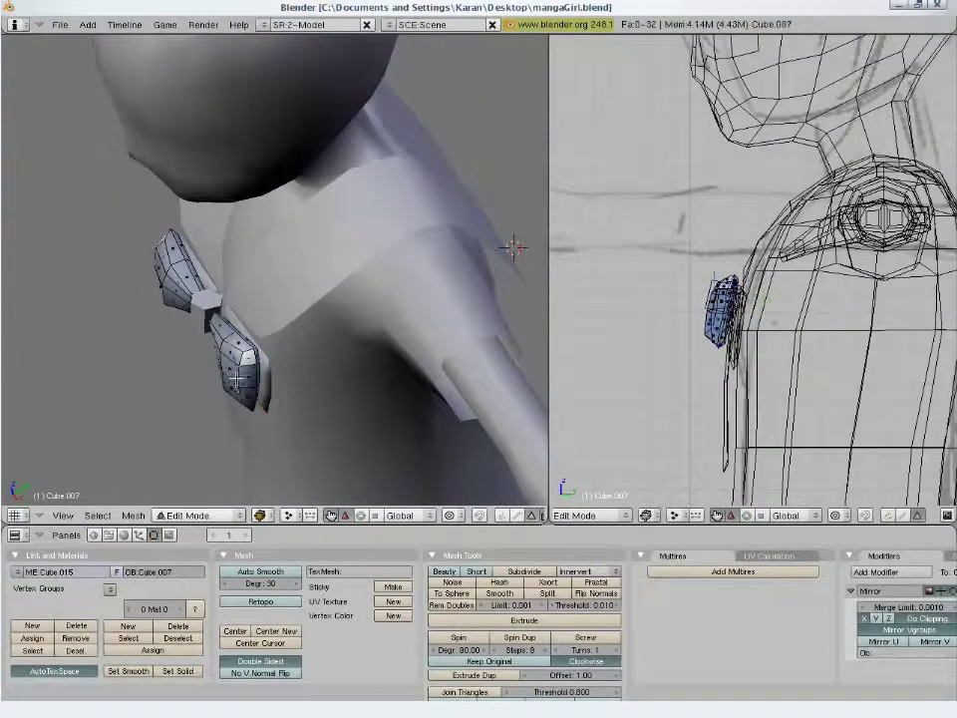
pyautogui.rightClick(255, 351)
pyautogui.moveTo(255, 351)
pyautogui.mouseDown(button='middle')
pyautogui.moveTo(312, 342)
pyautogui.moveTo(305, 404)
pyautogui.mouseUp(button='middle')
pyautogui.keyDown('shift'); pyautogui.rightClick(287, 362); pyautogui.keyUp('shift')
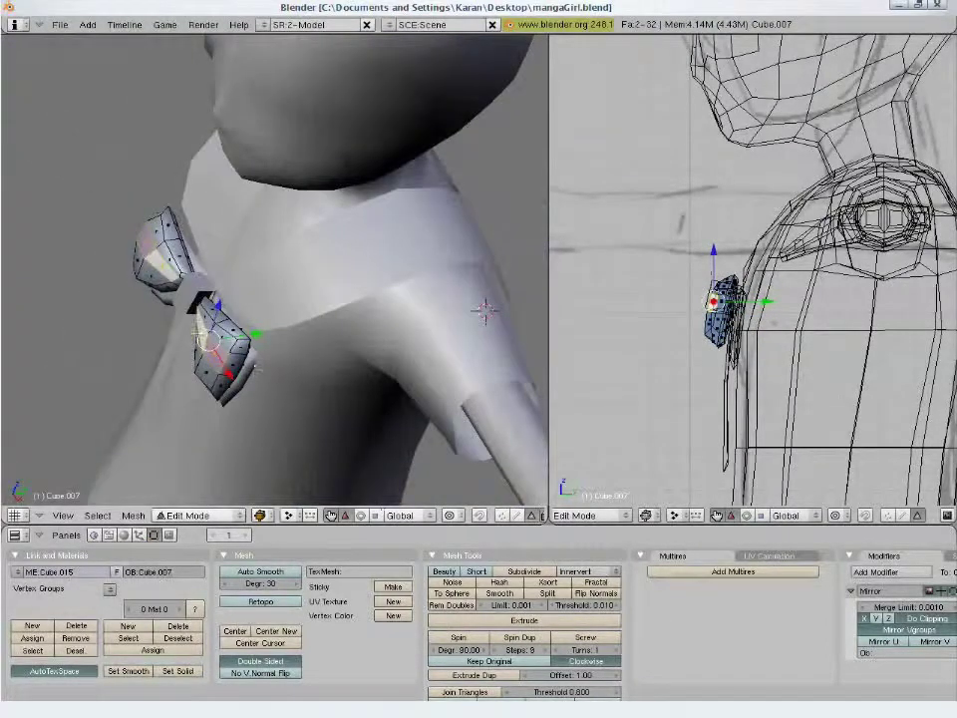
pyautogui.rightClick(215, 344)
pyautogui.press('g')
pyautogui.press('y')
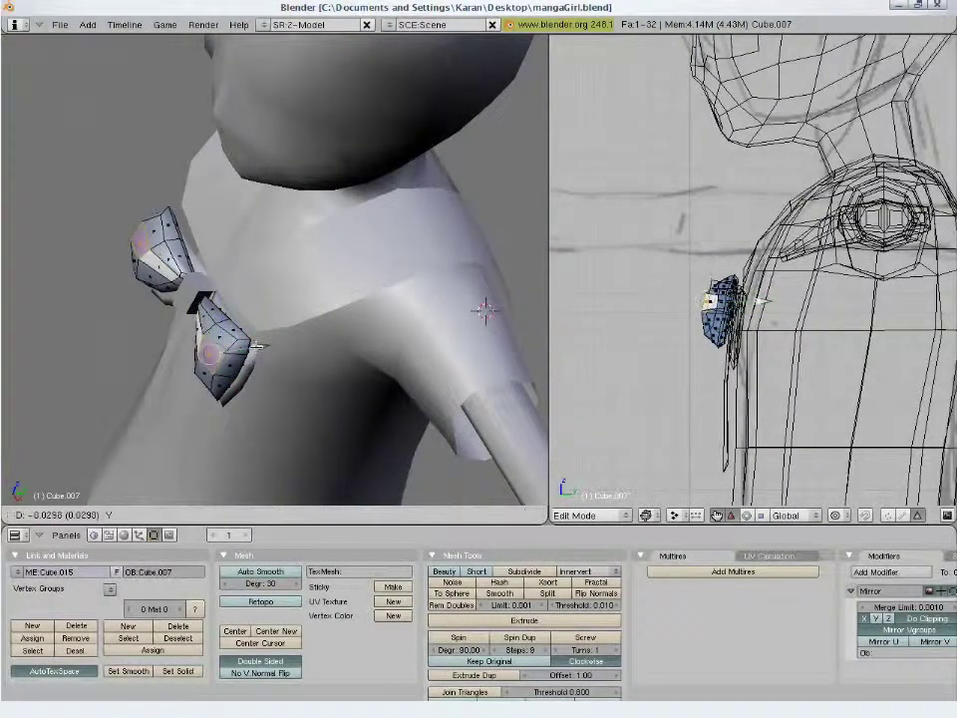
pyautogui.press('Return')
# - Reposition the lower part of the bow tie in a few moves
pyautogui.moveTo(327, 271)
pyautogui.mouseDown(button='middle')
pyautogui.moveTo(326, 281)
pyautogui.moveTo(511, 245)
pyautogui.moveTo(522, 290)
pyautogui.mouseUp(button='middle')
pyautogui.rightClick(215, 367)
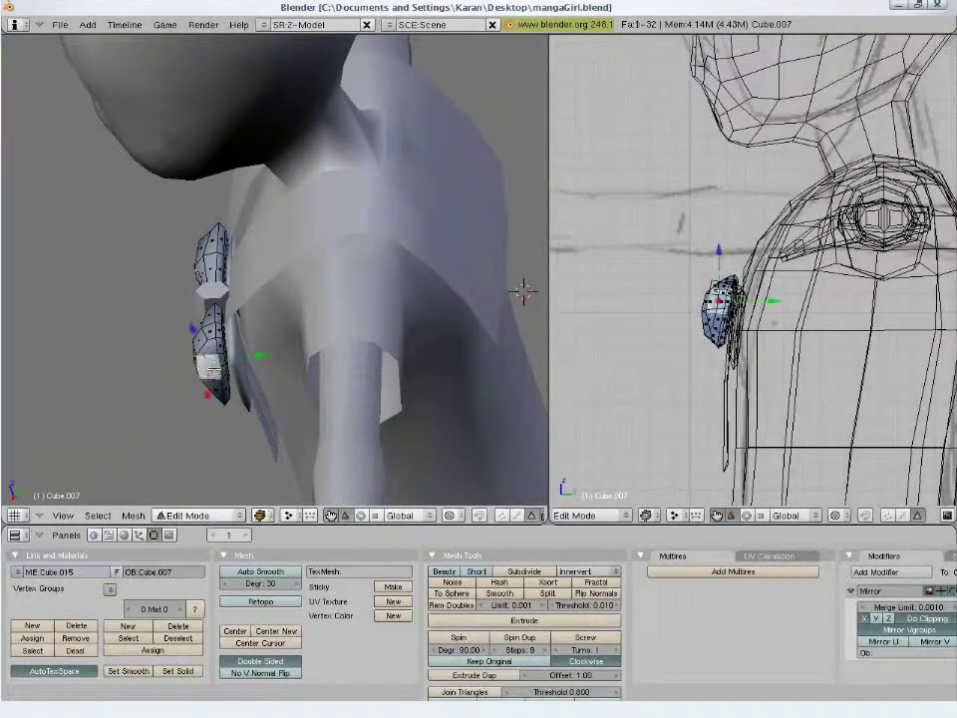
pyautogui.press('g')
pyautogui.click(229, 397)
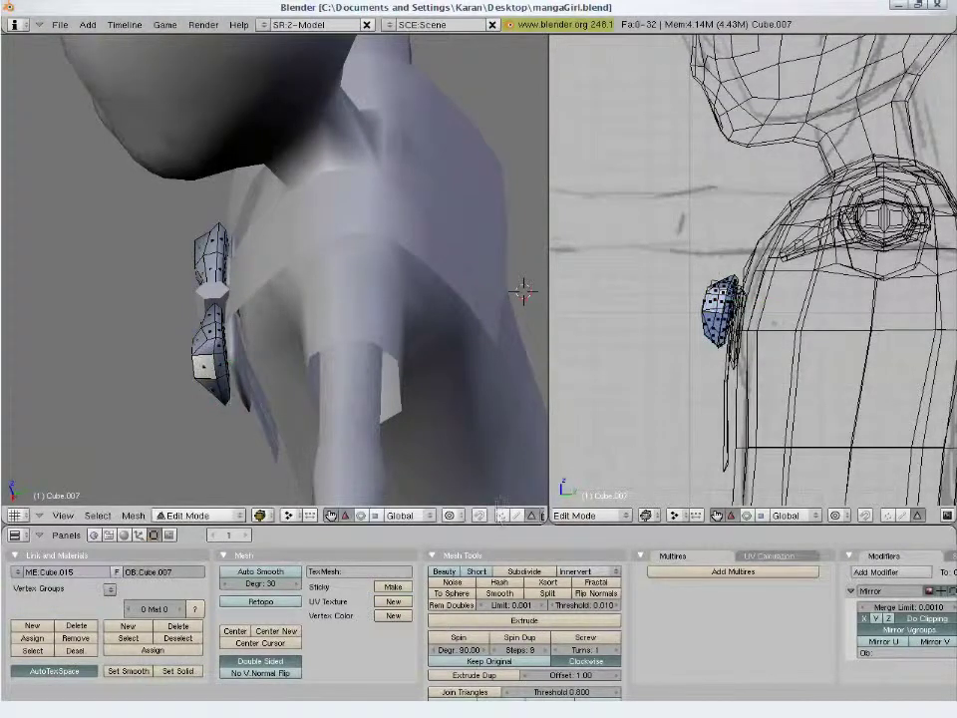
pyautogui.moveTo(518, 290); pyautogui.dragTo(510, 329, button='middle')
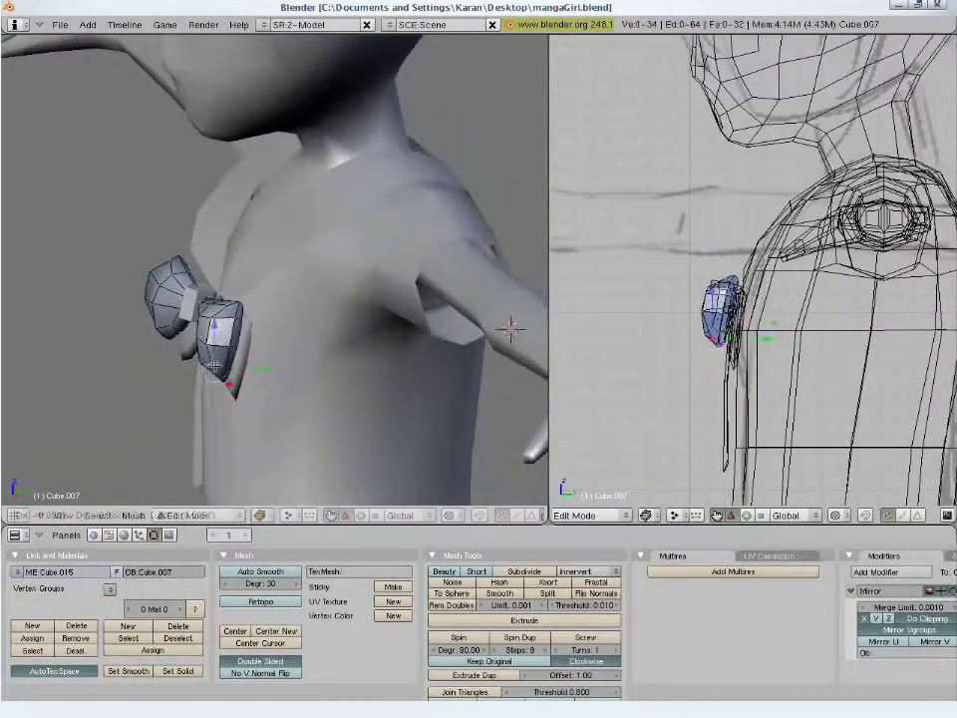
pyautogui.press('g')
pyautogui.click(167, 343)
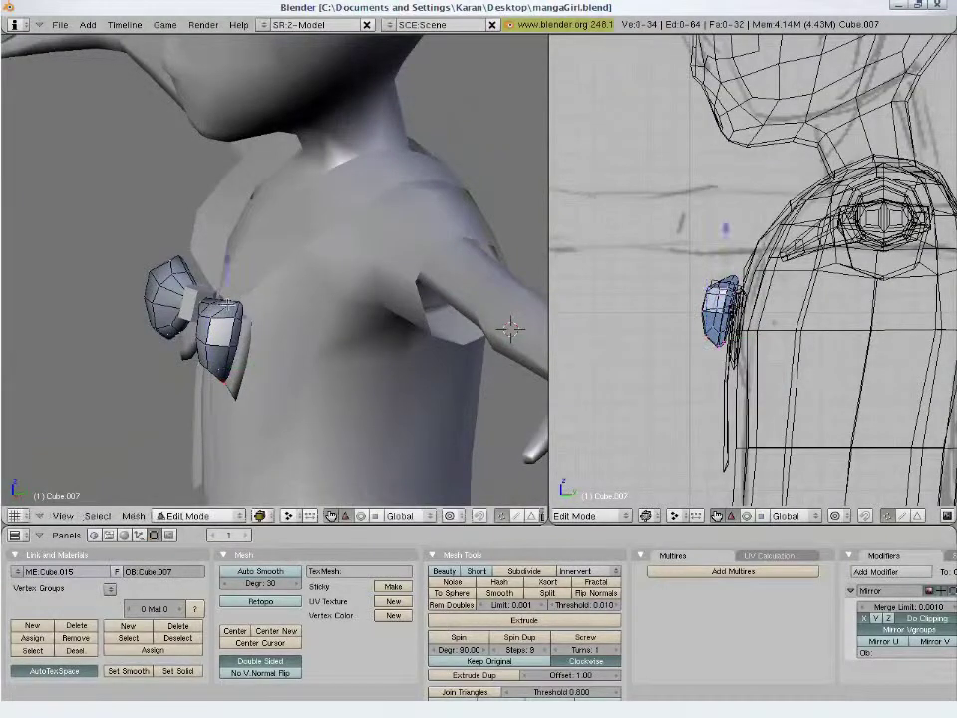
pyautogui.press('g')
pyautogui.click(510, 327)
# - Lower the bow's top-right vertex slightly along Z
pyautogui.moveTo(512, 327)
pyautogui.mouseDown(button='middle')
pyautogui.moveTo(256, 412)
pyautogui.moveTo(256, 422)
pyautogui.mouseUp(button='middle')
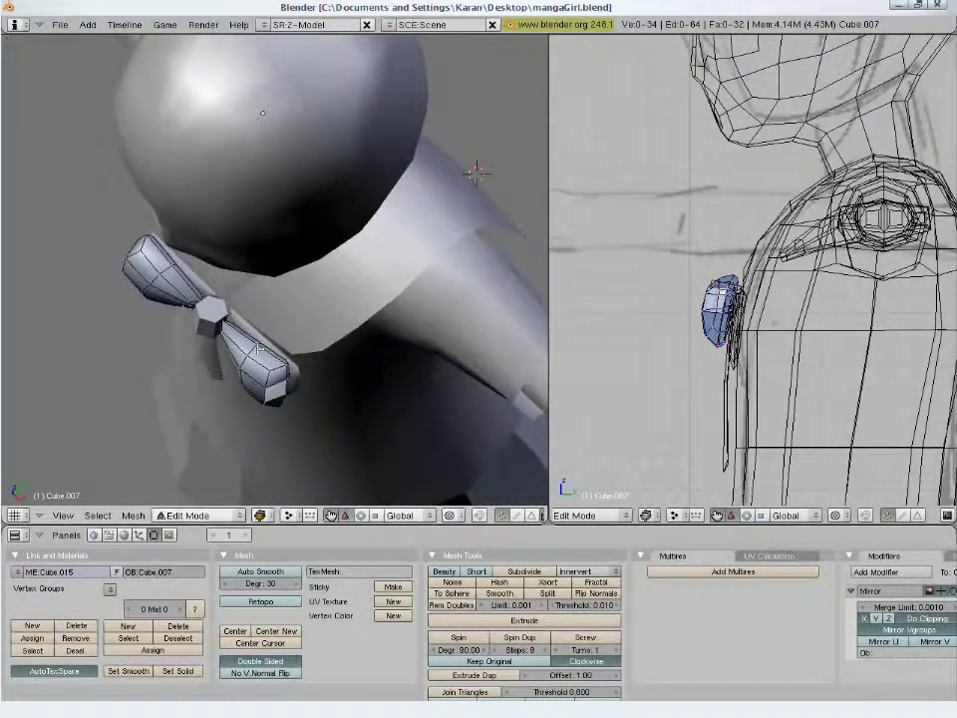
pyautogui.press('x')
pyautogui.click(224, 348)
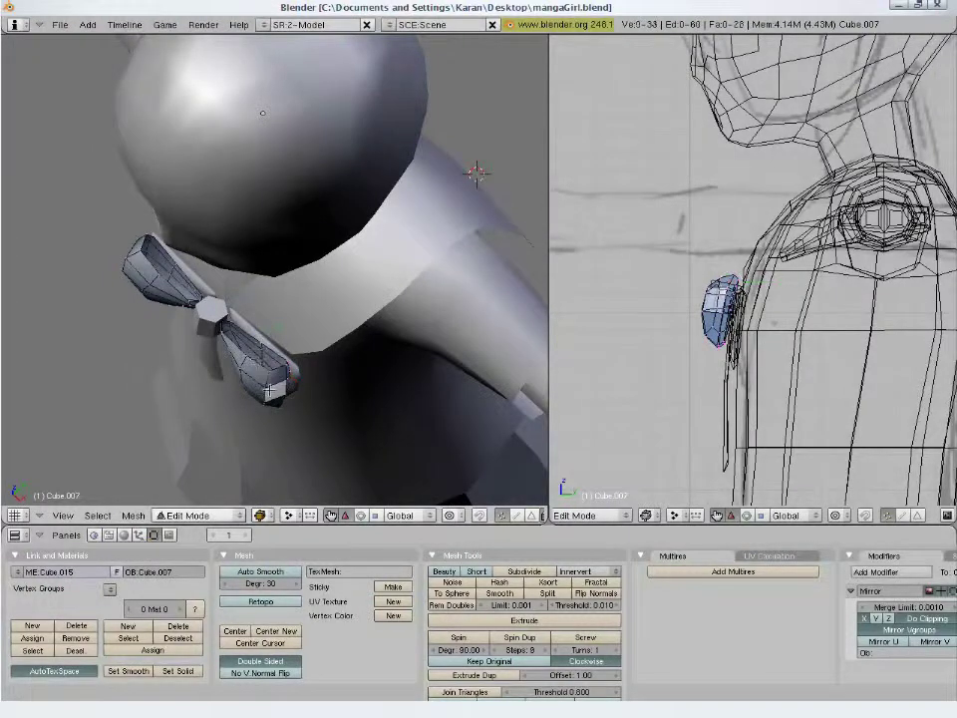
pyautogui.press('Tab')
pyautogui.moveTo(224, 348)
pyautogui.mouseDown(button='middle')
pyautogui.moveTo(337, 329)
pyautogui.moveTo(437, 218)
pyautogui.moveTo(342, 379)
pyautogui.moveTo(362, 372)
pyautogui.moveTo(334, 354)
pyautogui.mouseUp(button='middle')
pyautogui.press('Tab')
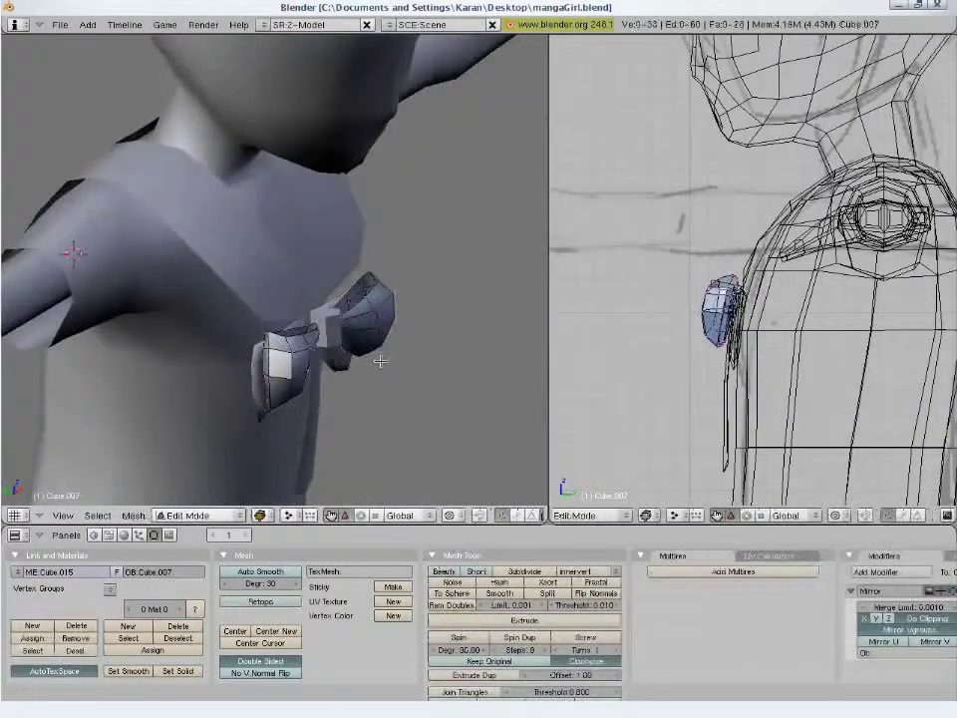
pyautogui.rightClick(375, 279)
pyautogui.press('Tab')
pyautogui.press('Tab')
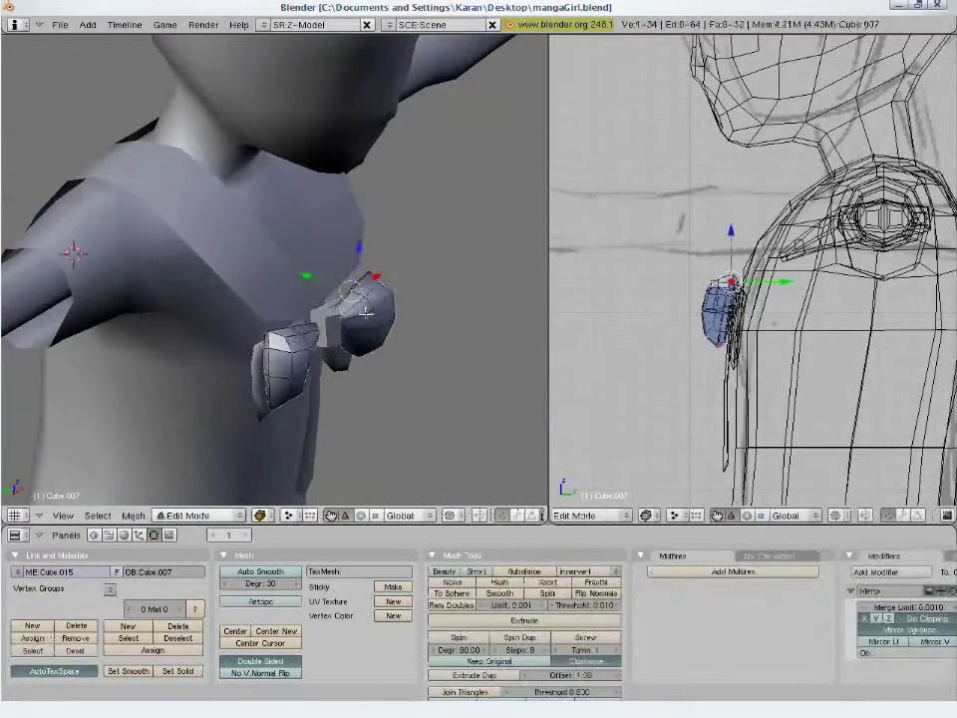
pyautogui.moveTo(355, 269); pyautogui.dragTo(384, 336)
pyautogui.moveTo(421, 330); pyautogui.dragTo(395, 333, button='middle')
pyautogui.press('Tab')
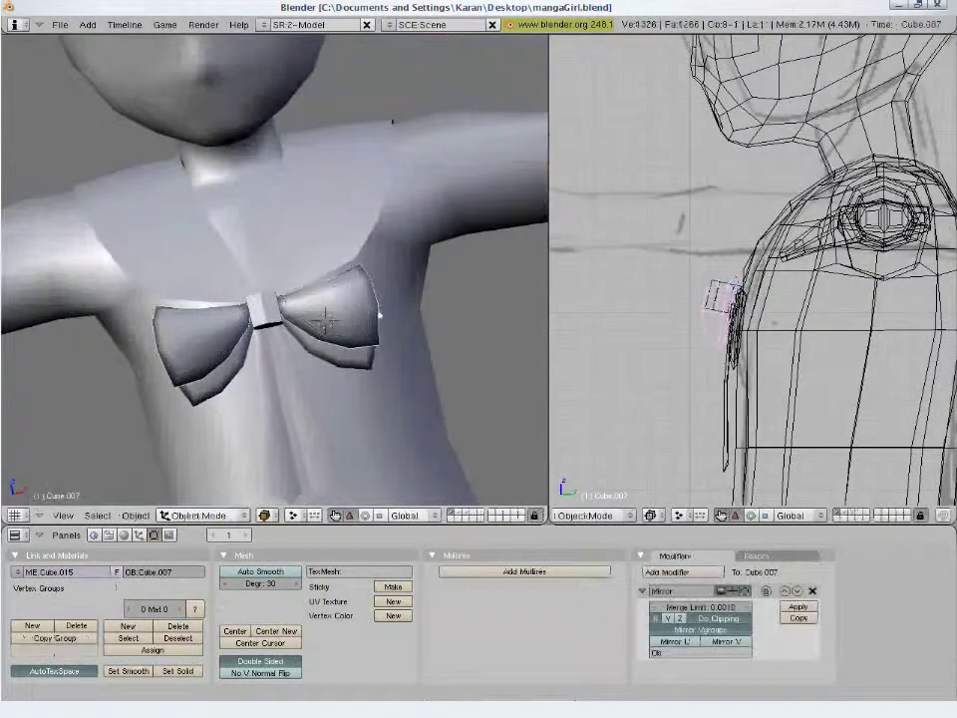
# - Move the right half of the bow into place and return to Object Mode
pyautogui.moveTo(200, 240); pyautogui.dragTo(140, 224, button='middle')
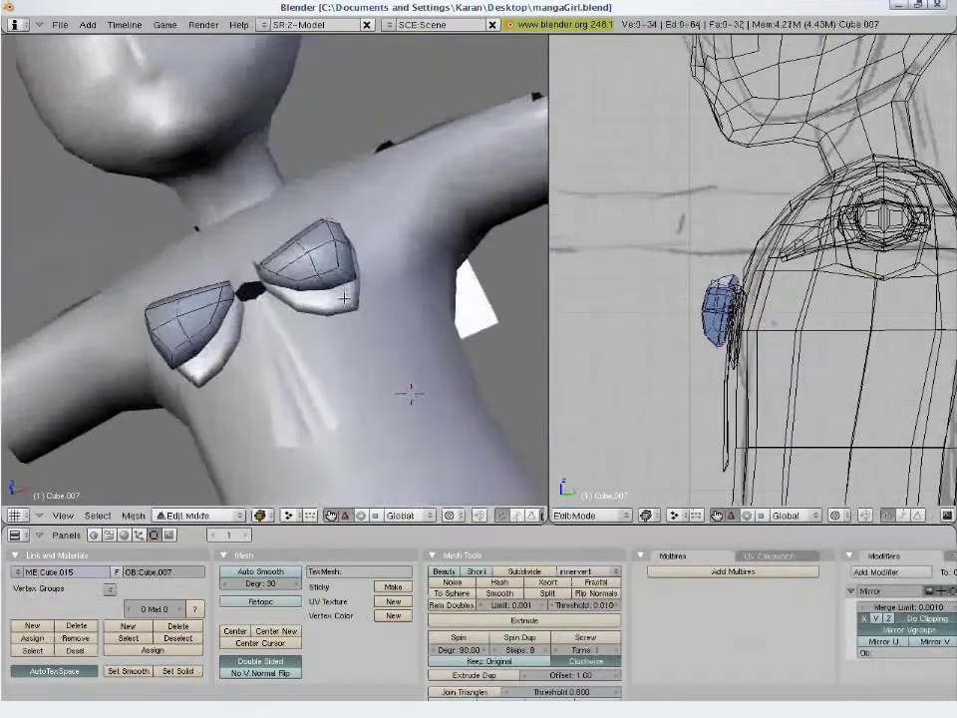
pyautogui.rightClick(250, 211)
pyautogui.moveTo(249, 212)
pyautogui.mouseDown(button='middle')
pyautogui.moveTo(272, 252)
pyautogui.moveTo(325, 288)
pyautogui.mouseUp(button='middle')
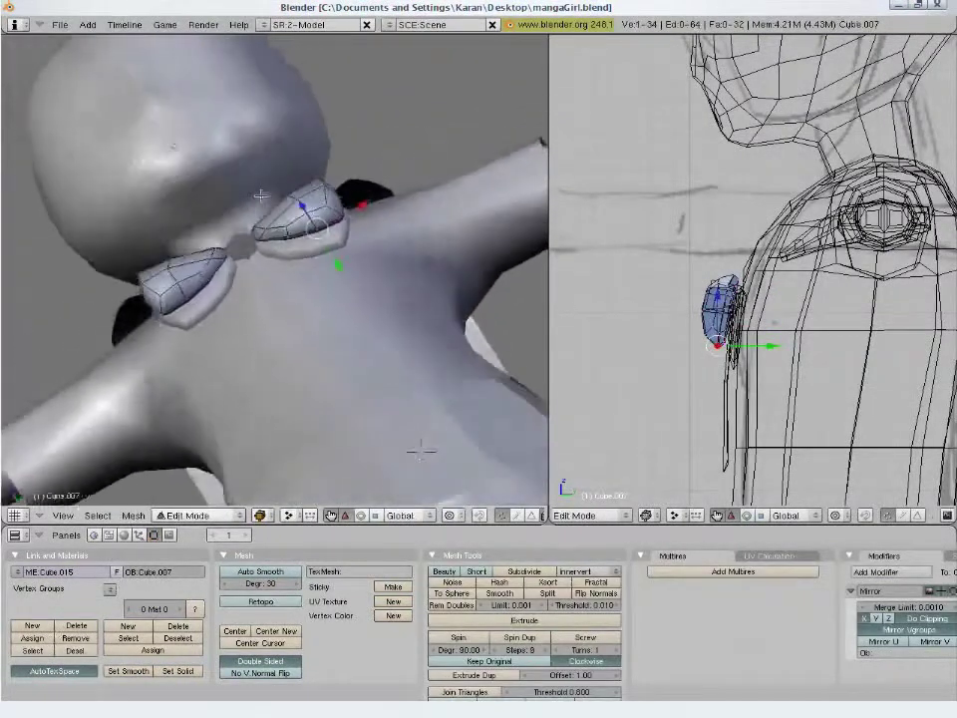
pyautogui.moveTo(315, 341); pyautogui.dragTo(325, 474, button='middle')
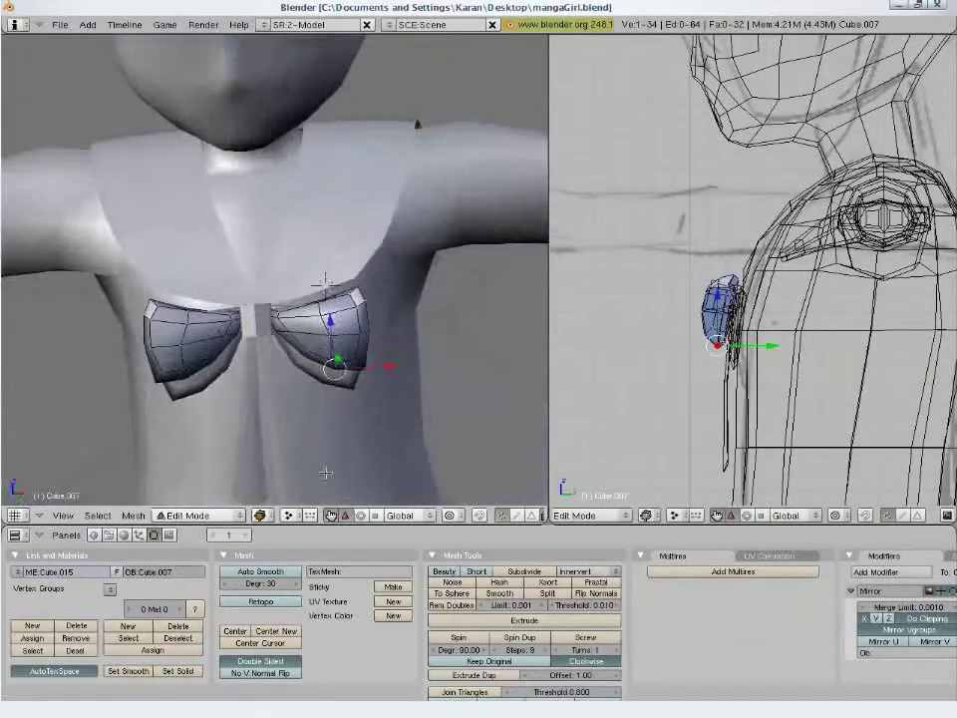
pyautogui.press('g')
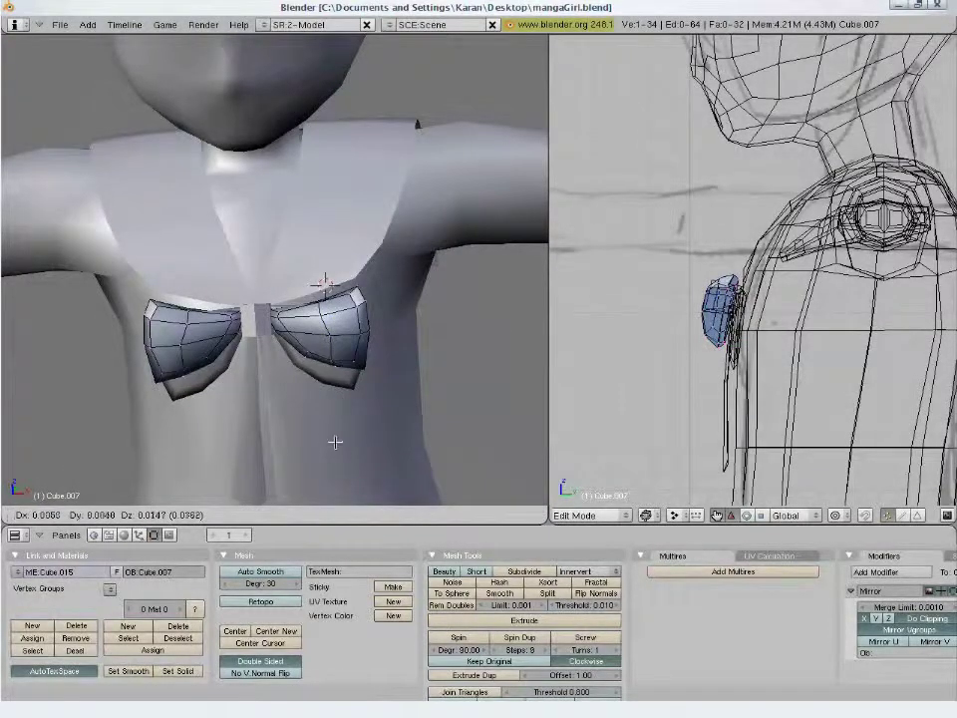
pyautogui.click(301, 440)
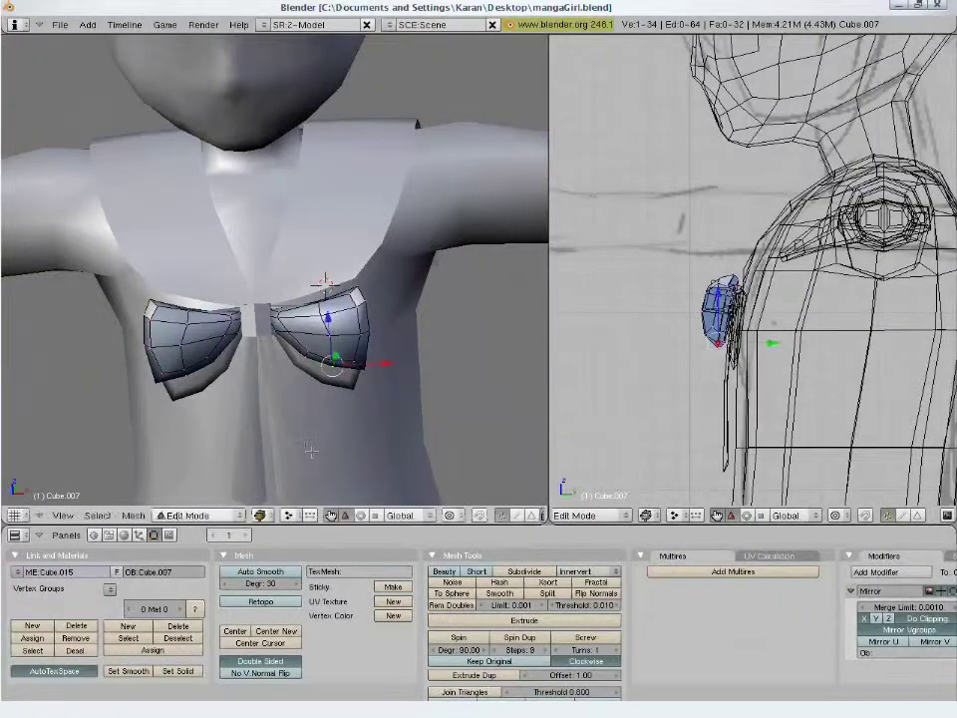
pyautogui.press('Tab')
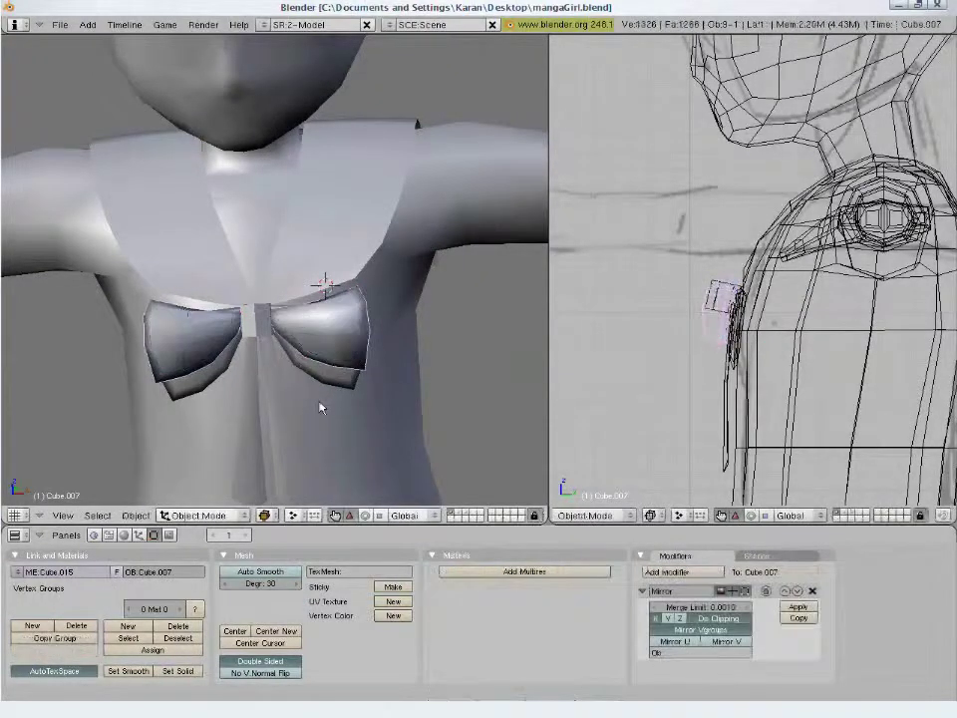
# - Check the bow tie against the sketch in front wireframe view, then select the bow tie object
pyautogui.press('KP_1')
pyautogui.scroll(-2, 321, 409)
pyautogui.scroll(-3, 321, 409)
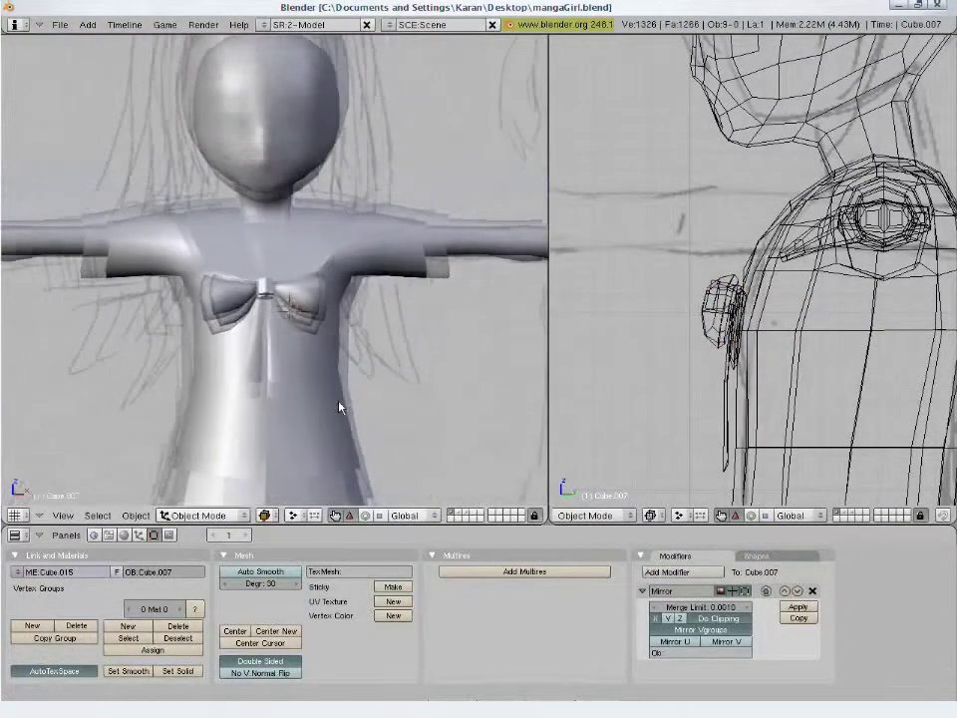
pyautogui.scroll(3, 337, 409)
pyautogui.scroll(3, 339, 409)
pyautogui.press('z')
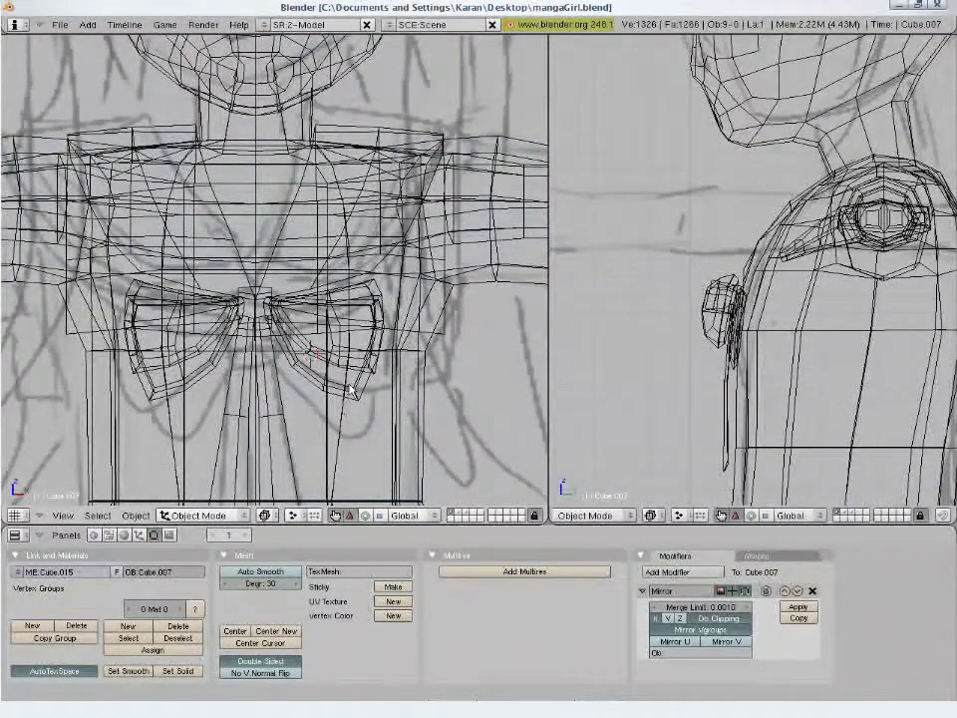
pyautogui.press('Tab')
pyautogui.press('z')
pyautogui.press('Tab')
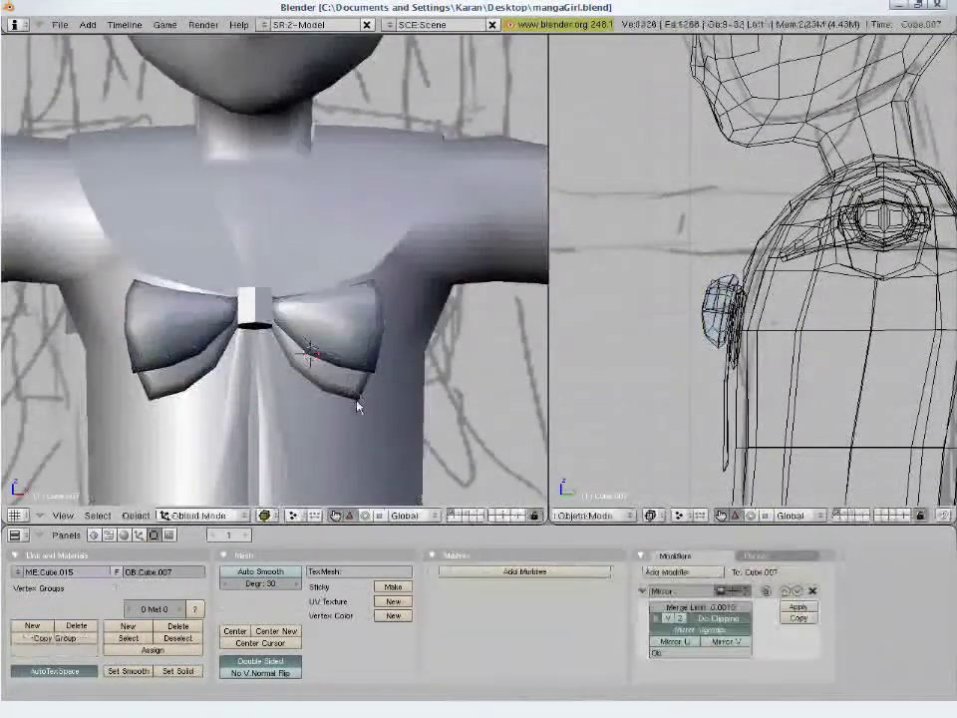
pyautogui.rightClick(358, 406)
pyautogui.scroll(-2, 359, 407)
pyautogui.scroll(-2, 361, 410)
# - Save over mangaGirl.blend with the reshaped bow tie
pyautogui.hotkey('ctrl', 'w')
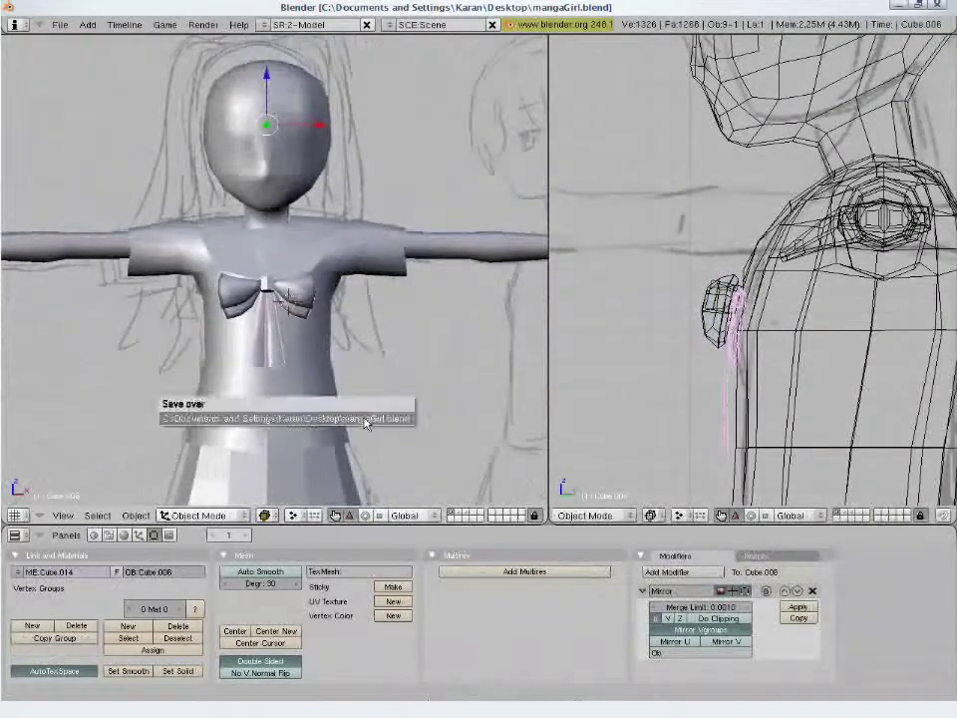
pyautogui.click(365, 423)
pyautogui.moveTo(406, 288)
pyautogui.mouseDown(button='middle')
pyautogui.moveTo(284, 320)
pyautogui.moveTo(215, 313)
pyautogui.moveTo(368, 310)
pyautogui.mouseUp(button='middle')
pyautogui.hotkey('ctrl', 'w')
pyautogui.click(368, 310)
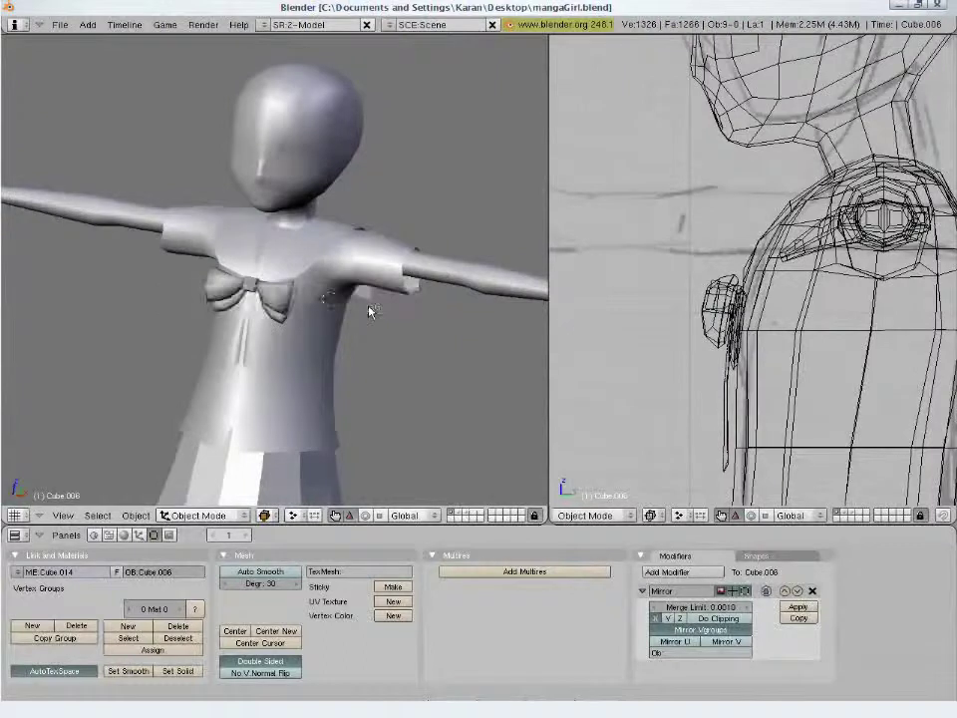
# - Zoom onto the skirt and drag the divider so the left 3D view fills most of the window
pyautogui.scroll(-3, 368, 311)
pyautogui.moveTo(260, 314)
pyautogui.mouseDown(button='middle')
pyautogui.moveTo(261, 342)
pyautogui.moveTo(390, 355)
pyautogui.moveTo(418, 441)
pyautogui.mouseUp(button='middle')
pyautogui.scroll(3, 383, 349)
pyautogui.scroll(3, 378, 346)
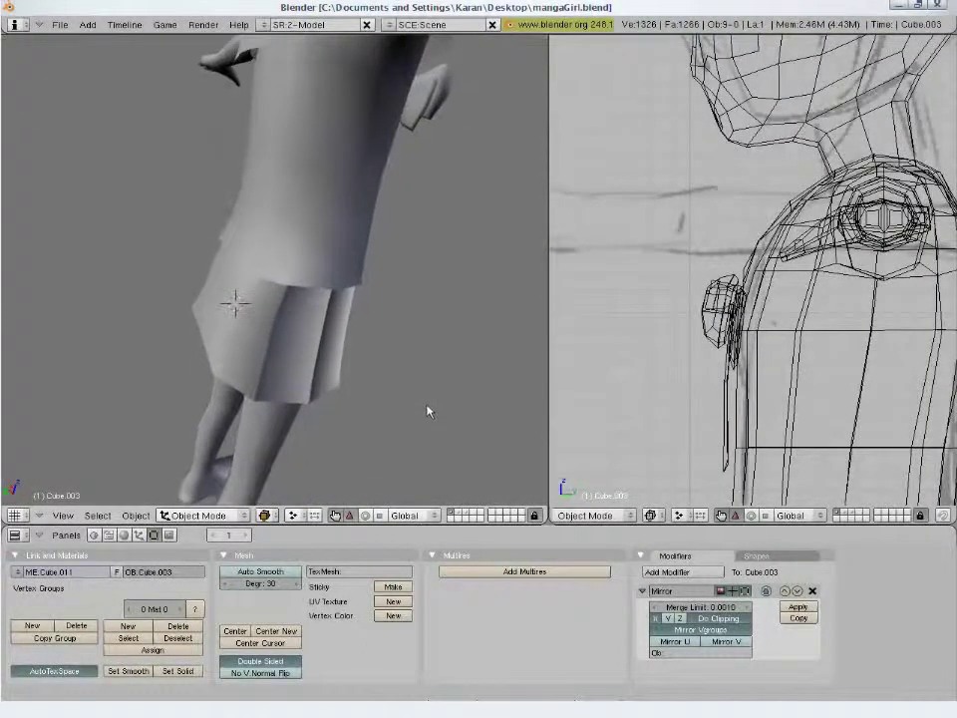
pyautogui.hotkey('ctrl', 'Up')
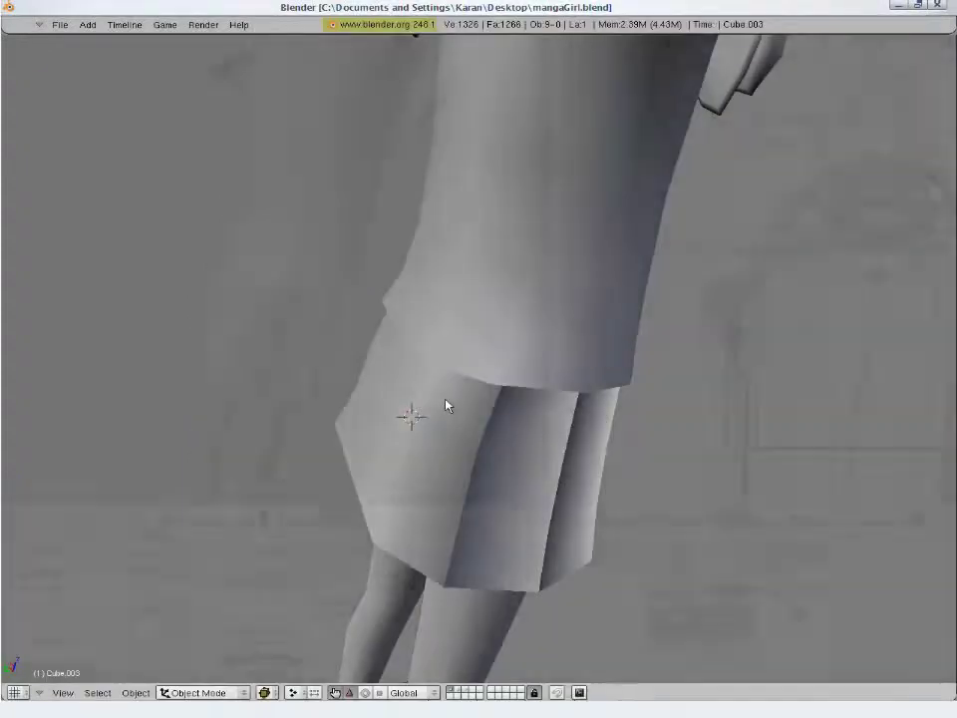
pyautogui.hotkey('ctrl', 'Down')
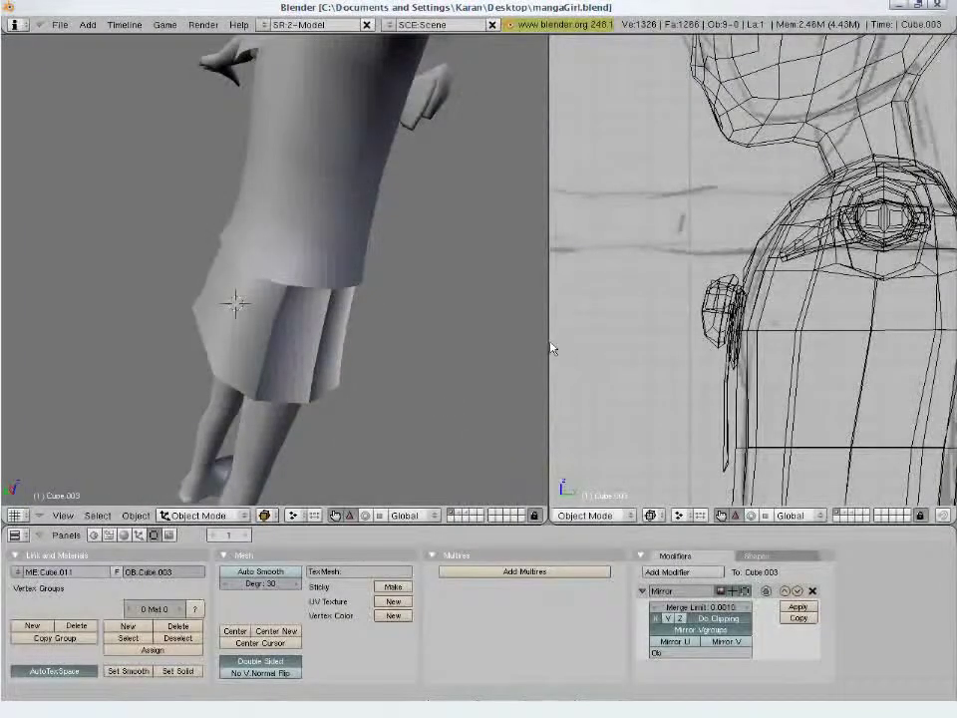
pyautogui.moveTo(549, 348)
pyautogui.mouseDown()
pyautogui.moveTo(652, 338)
pyautogui.moveTo(919, 344)
pyautogui.mouseUp()
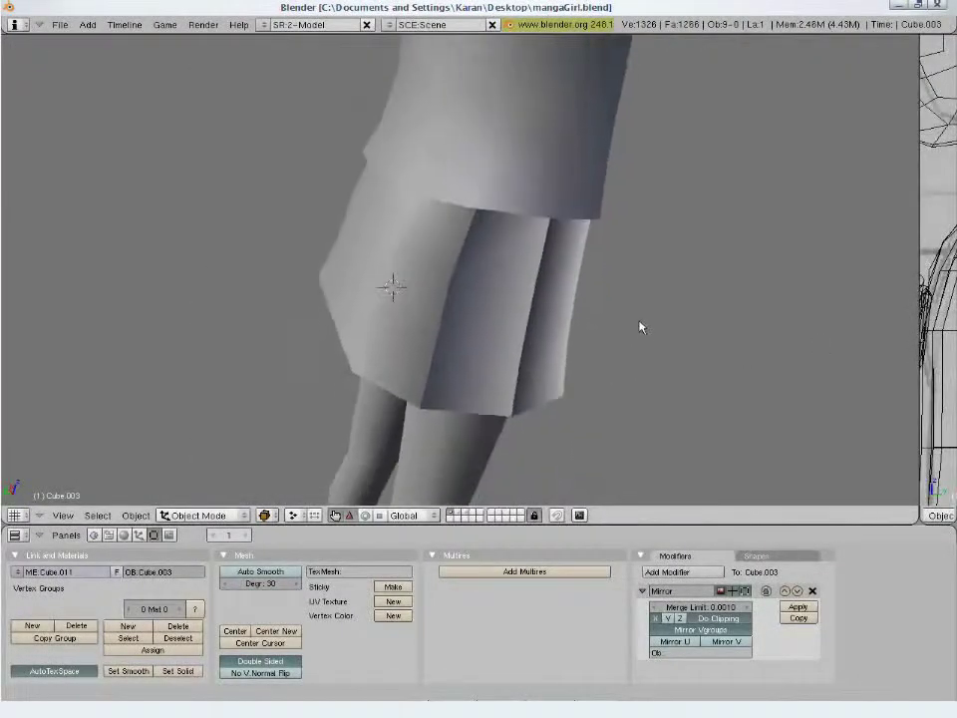
# - Display the skirt's face normals in Edit Mode and select faces on its right side
pyautogui.press('Tab')
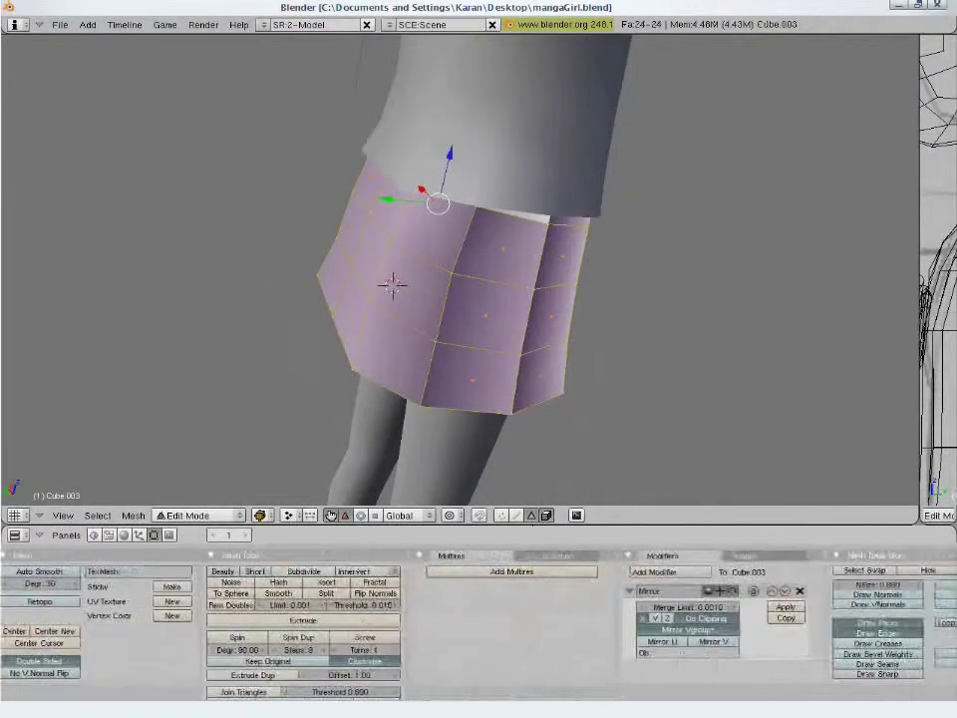
pyautogui.click(879, 594)
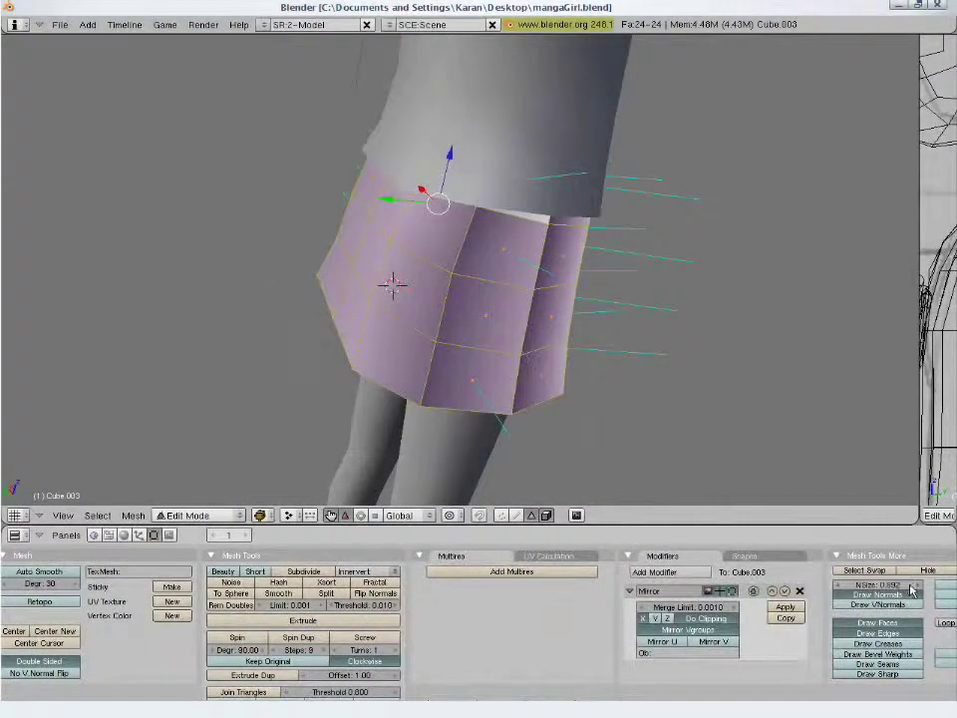
pyautogui.rightClick(498, 396)
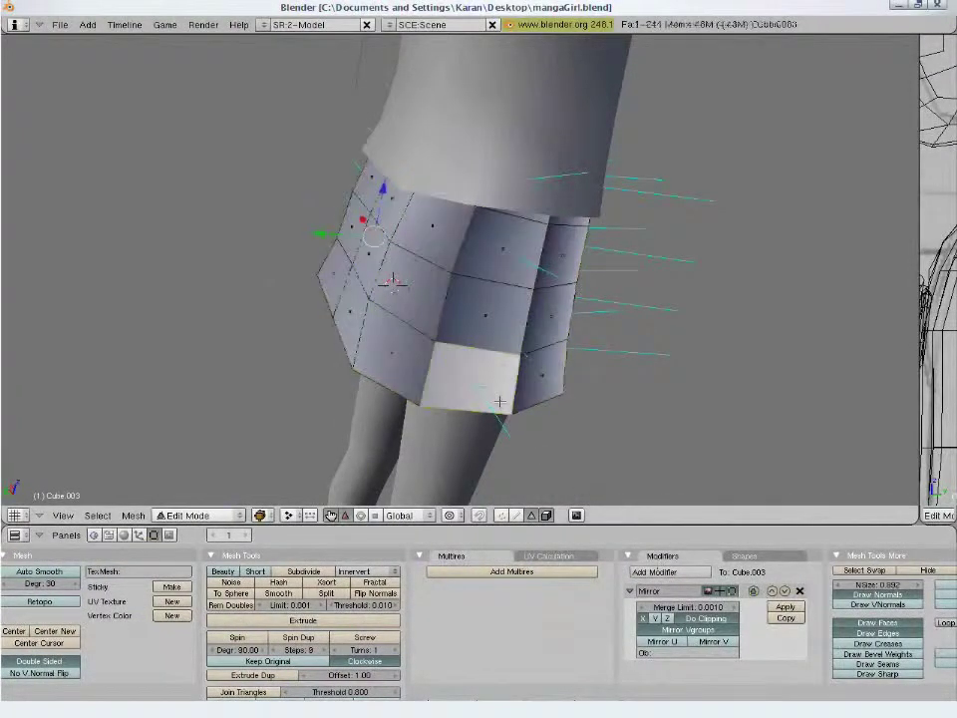
pyautogui.rightClick(577, 392)
pyautogui.moveTo(491, 424); pyautogui.dragTo(448, 387, button='middle')
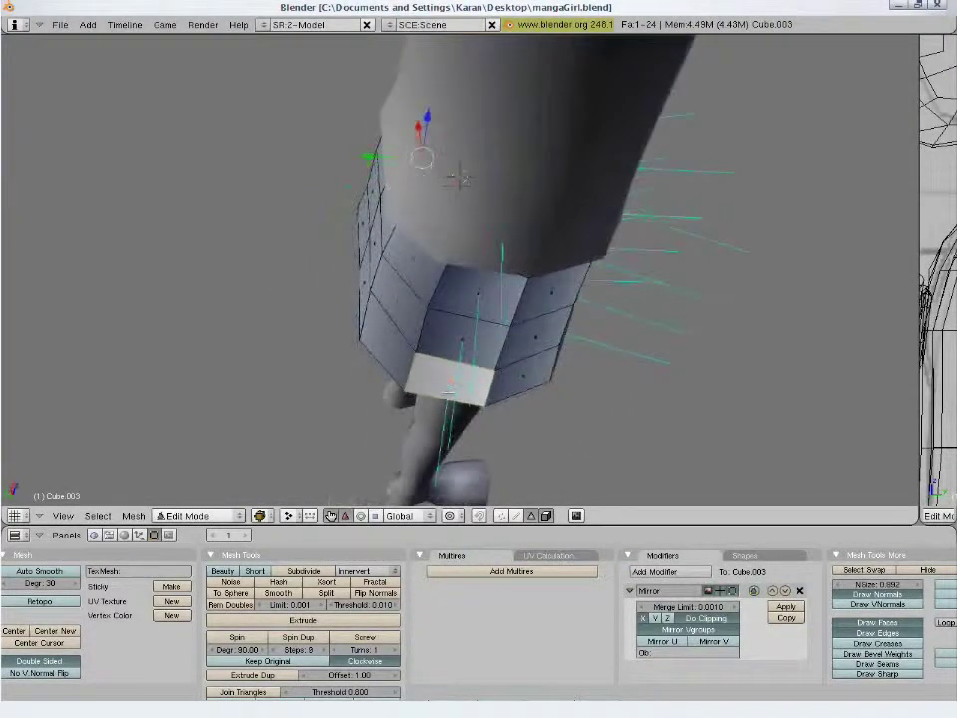
pyautogui.rightClick(538, 344)
pyautogui.rightClick(543, 301)
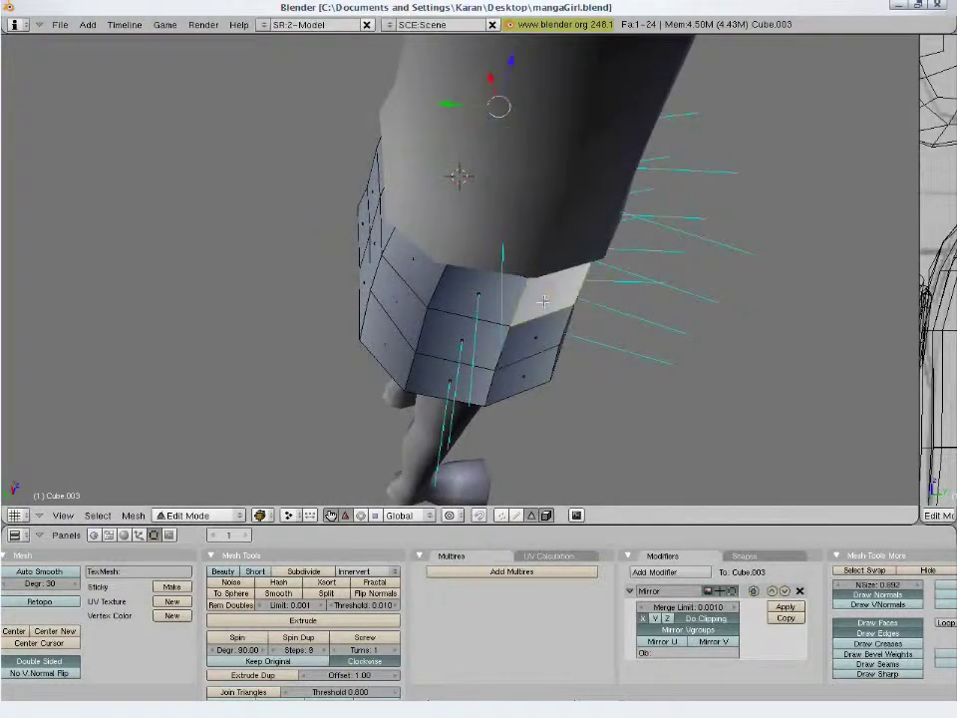
pyautogui.keyDown('shift'); pyautogui.rightClick(539, 346); pyautogui.keyUp('shift')
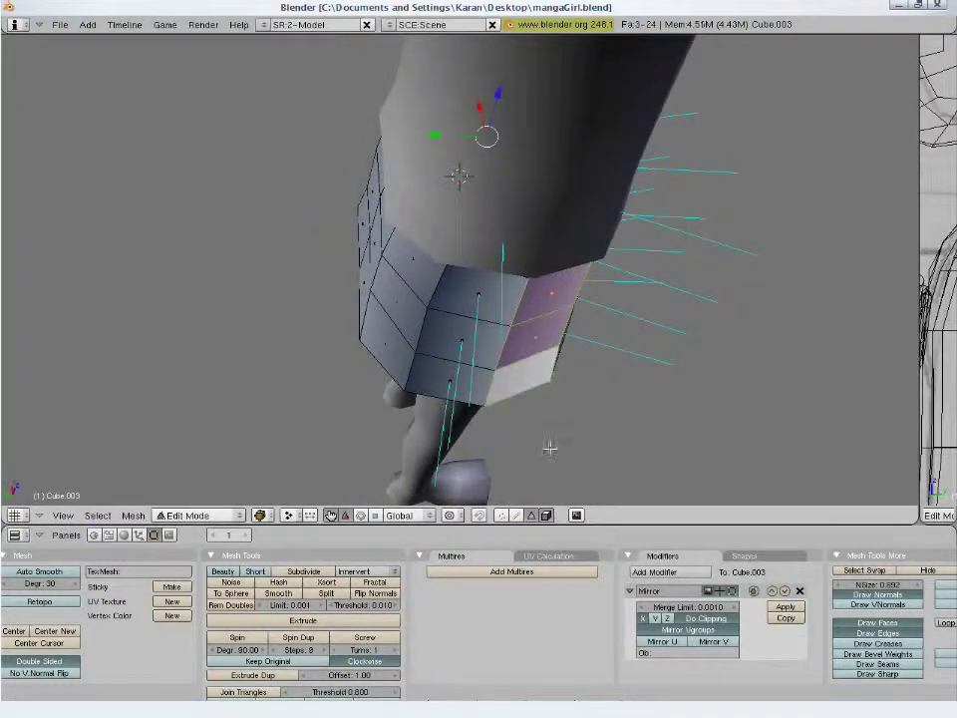
# - Select the middle-front skirt face and flip its normal
pyautogui.moveTo(549, 449); pyautogui.dragTo(551, 300, button='middle')
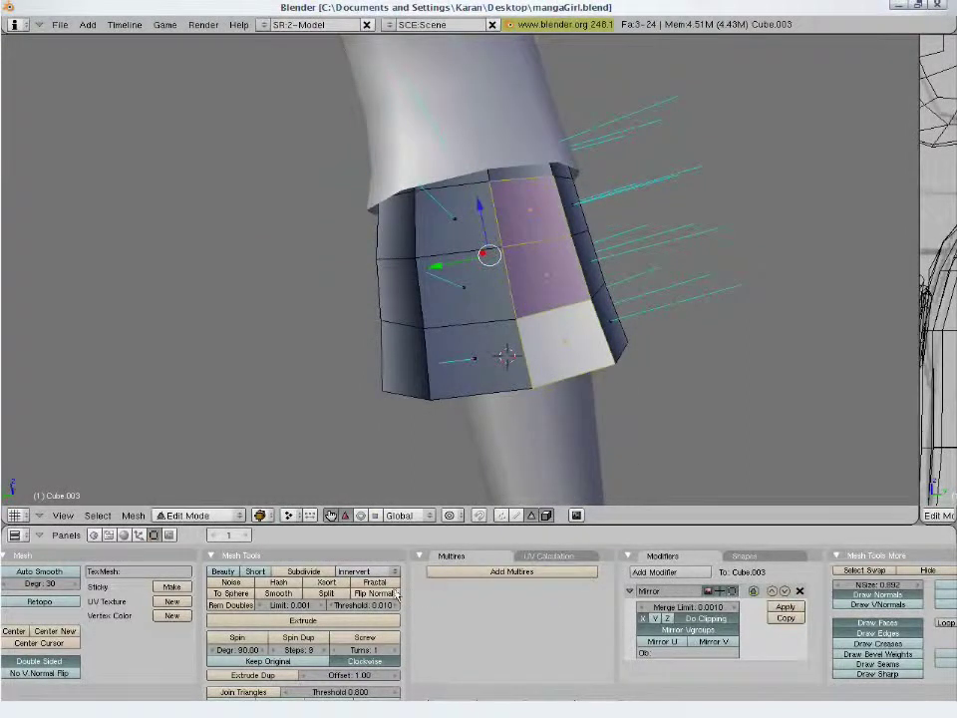
pyautogui.rightClick(563, 344)
pyautogui.moveTo(558, 349); pyautogui.dragTo(532, 317, button='middle')
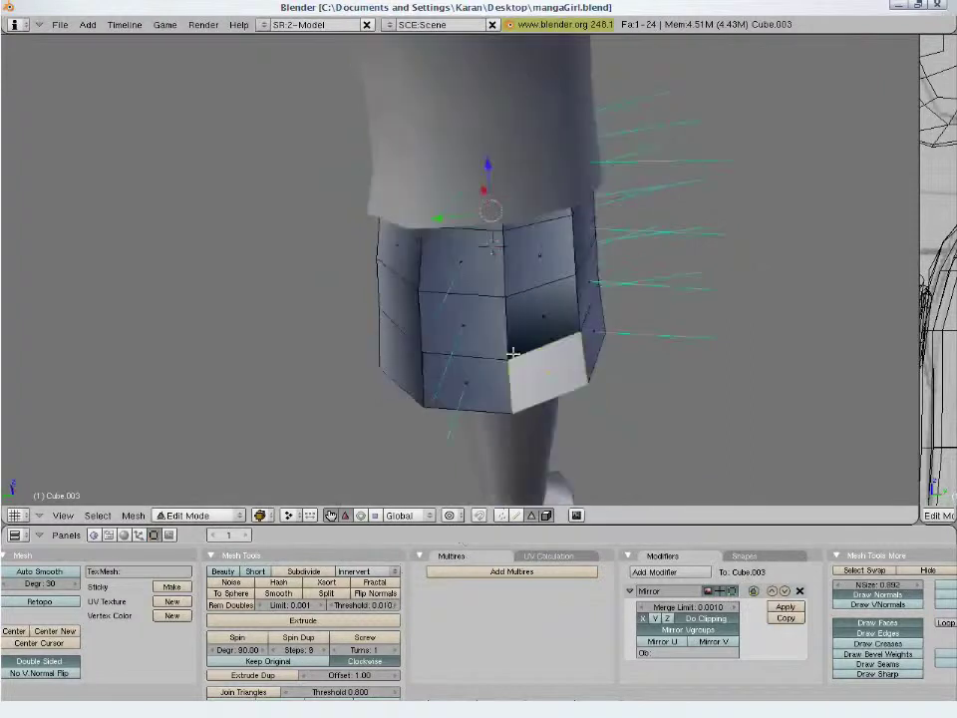
pyautogui.rightClick(532, 317)
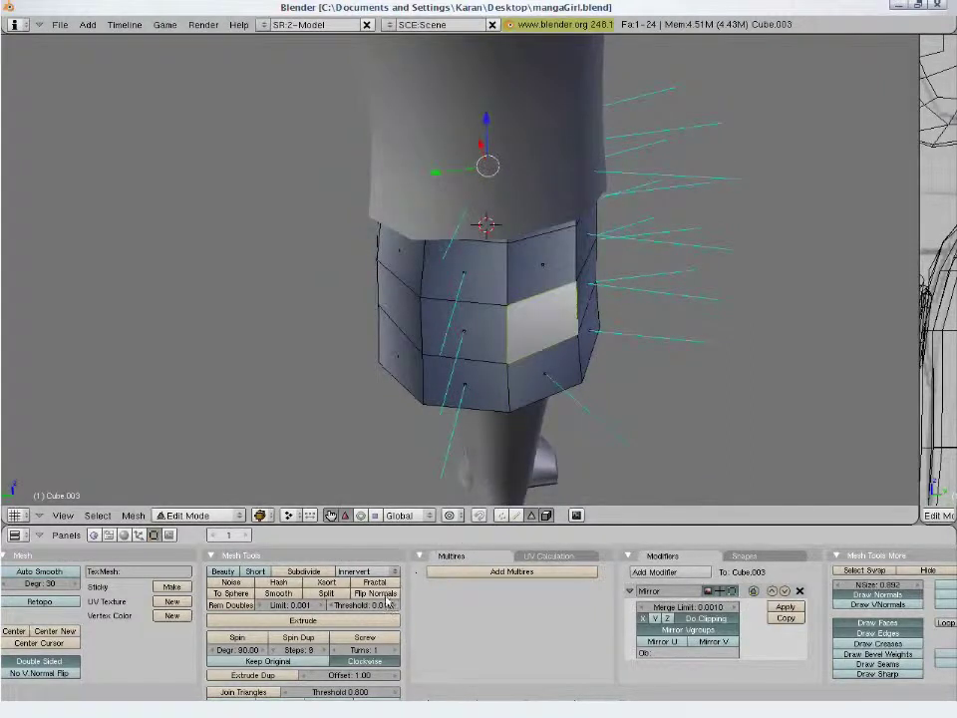
pyautogui.click(388, 598)
# - Select the whole skirt, recalculate its normals, and return to Object Mode
pyautogui.rightClick(524, 273)
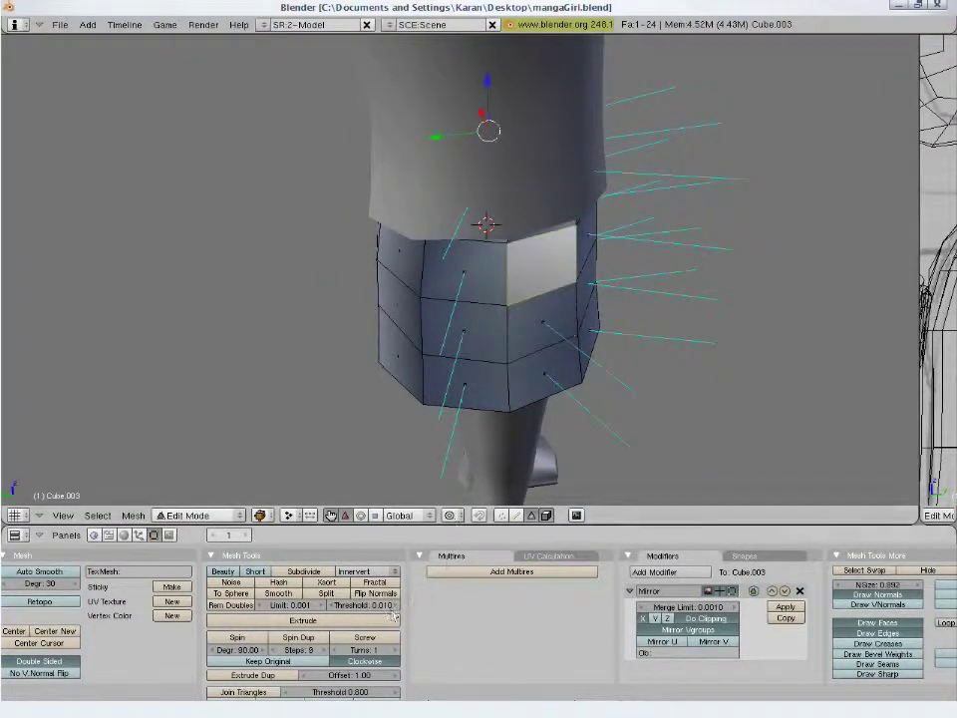
pyautogui.press('a')
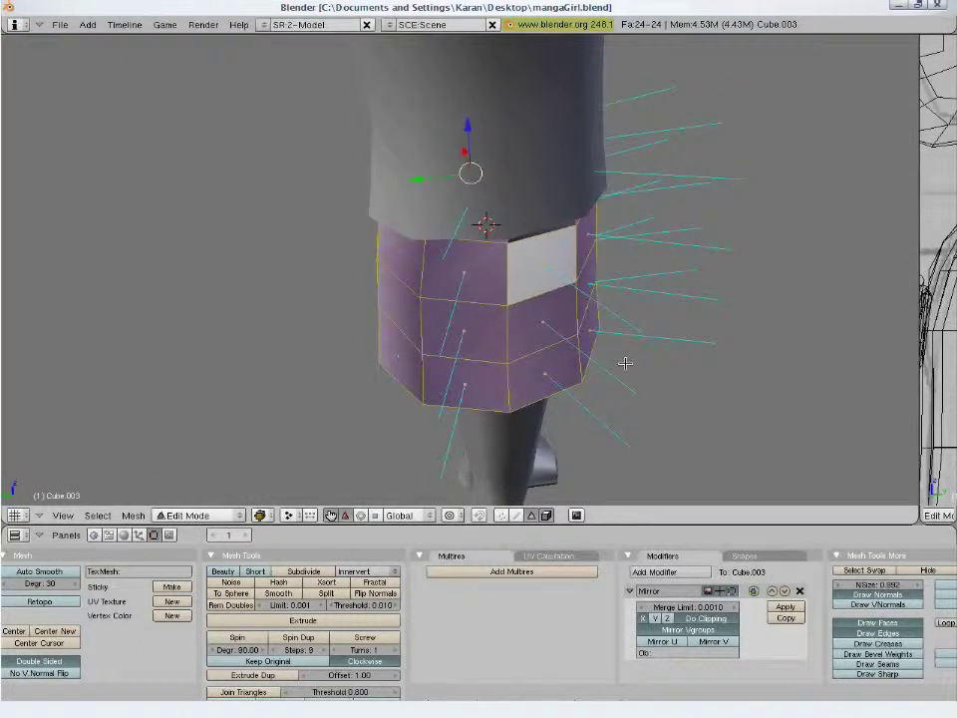
pyautogui.hotkey('ctrl', 'm')
pyautogui.press('Escape')
pyautogui.hotkey('ctrl', 'shift', 'n')
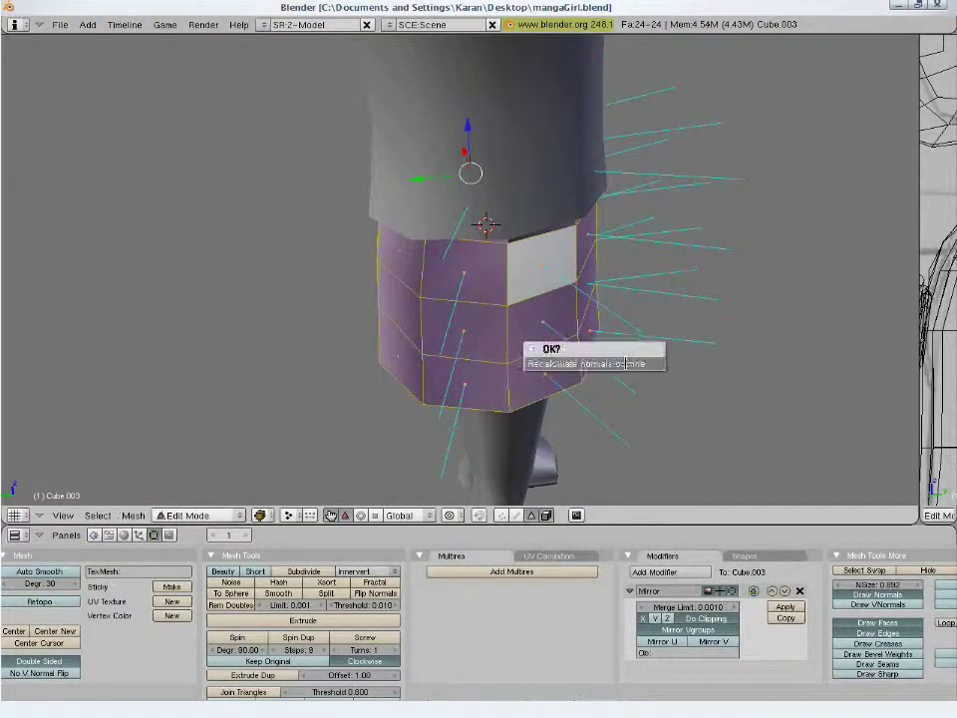
pyautogui.click(625, 362)
pyautogui.press('Tab')
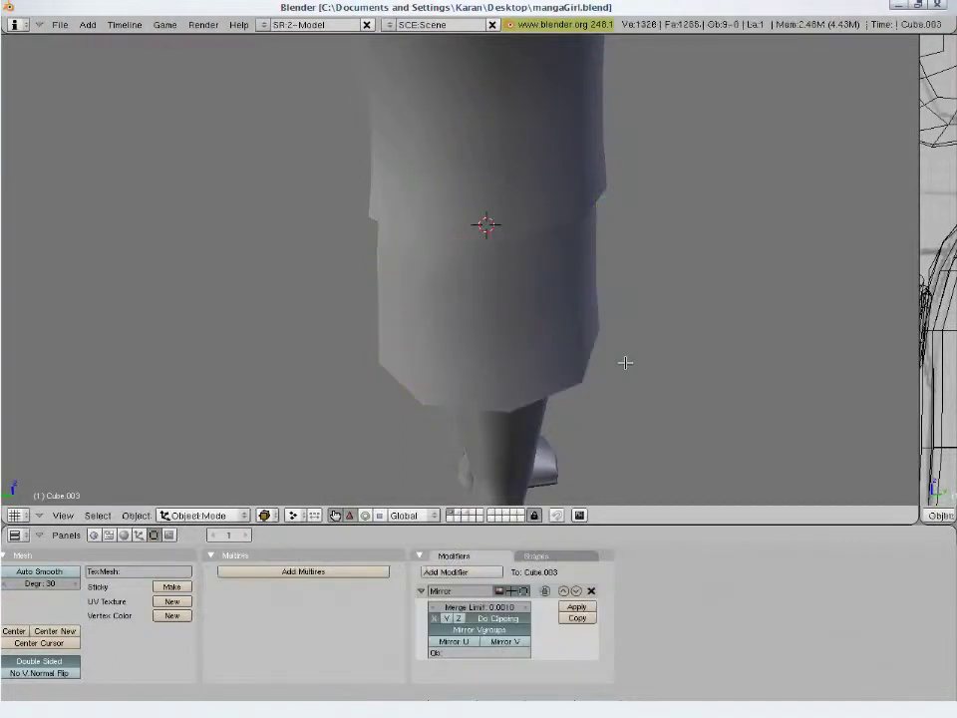
# - Recalculate the skirt normals to point outside and save the model over the existing file
pyautogui.press('Tab')
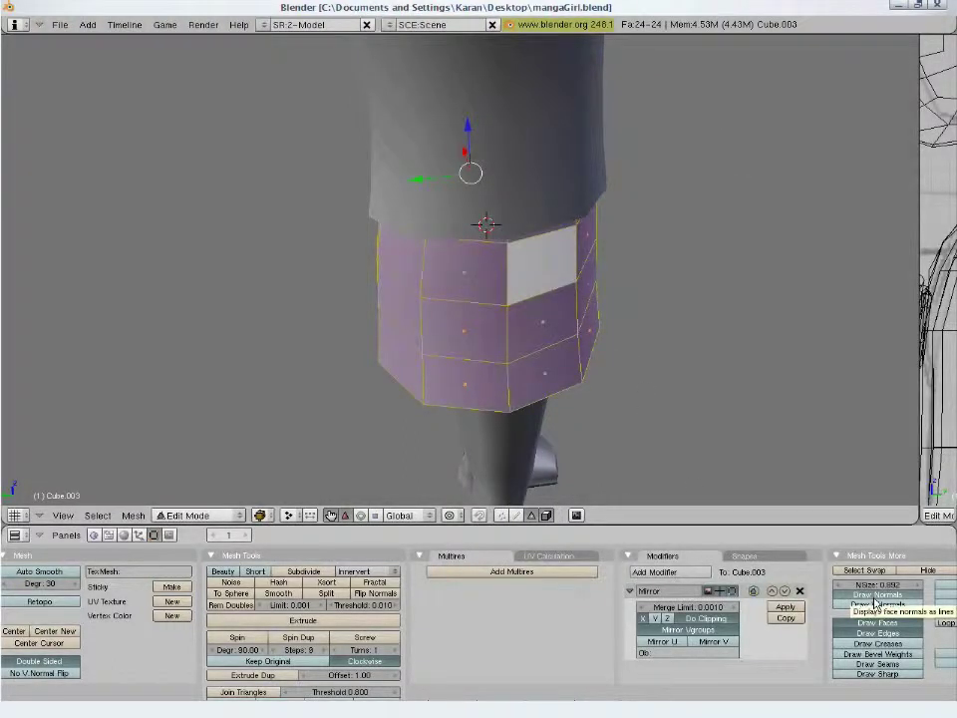
pyautogui.hotkey('ctrl', 'n')
pyautogui.click(618, 365)
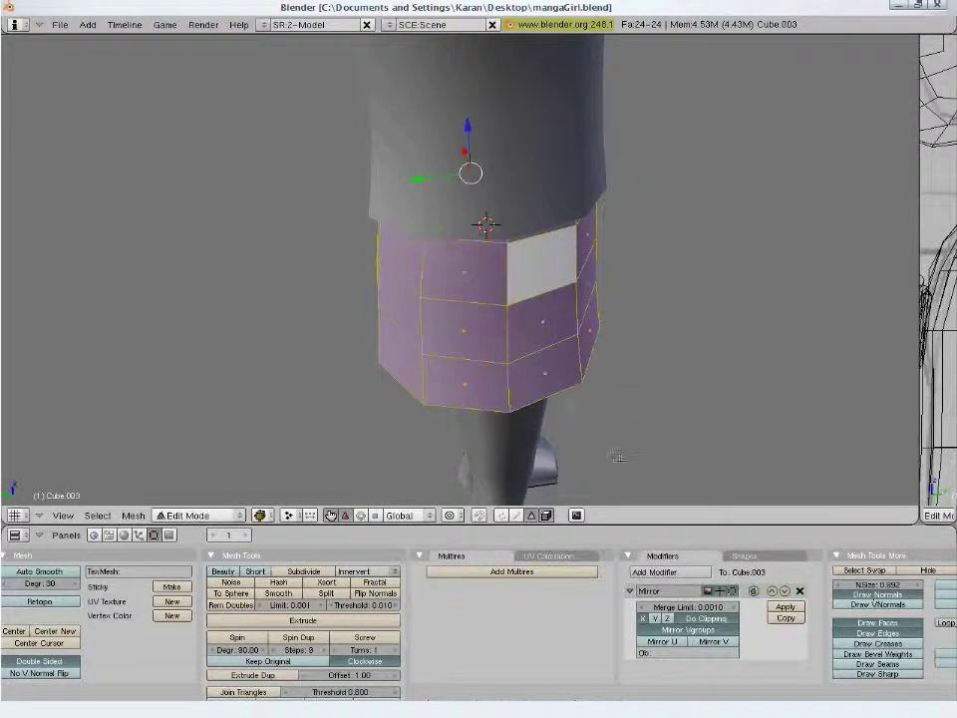
pyautogui.press('Tab')
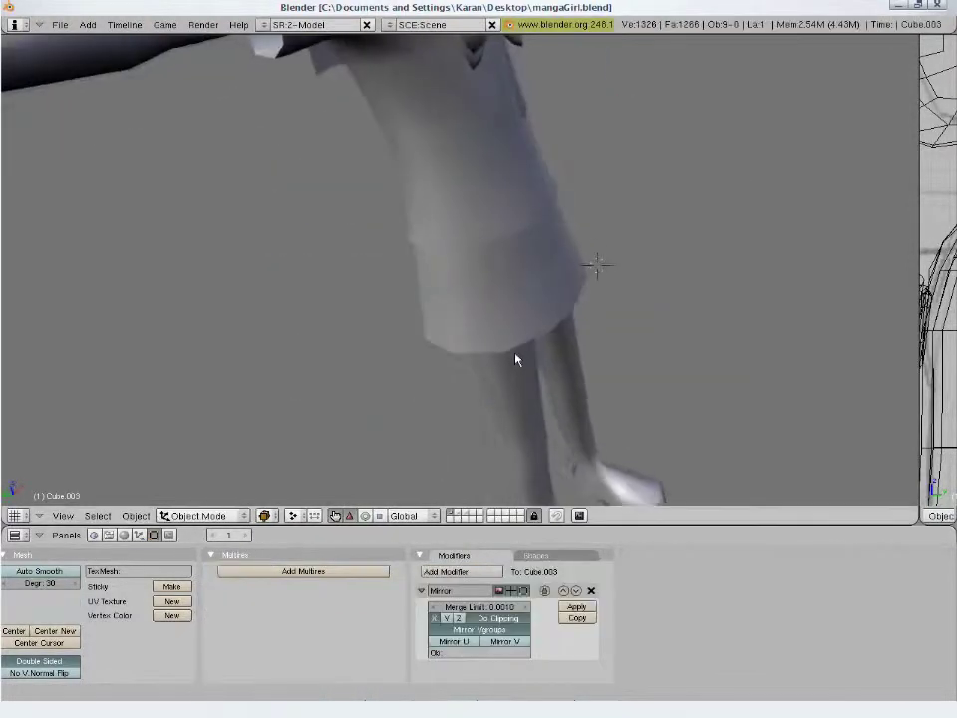
pyautogui.hotkey('ctrl', 's')
pyautogui.click(517, 359)
# - Zoom out to show the full manga girl beside her reference sketch
pyautogui.scroll(-1, 523, 323)
pyautogui.scroll(-2, 524, 323)
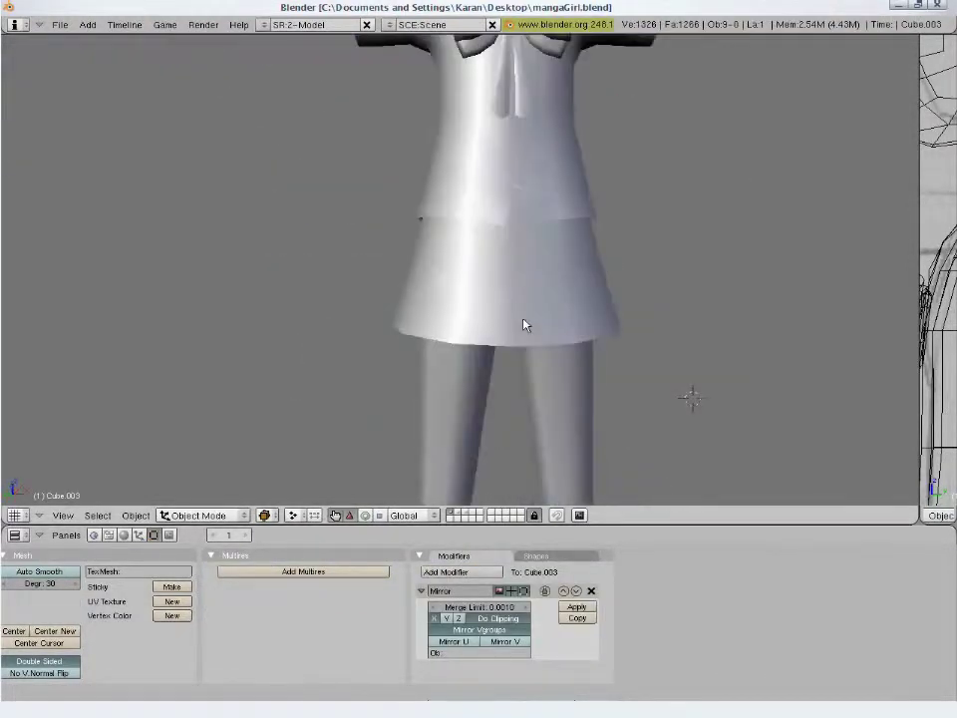
pyautogui.scroll(-2, 524, 323)
pyautogui.scroll(-2, 539, 325)
pyautogui.scroll(-1, 540, 327)
pyautogui.scroll(-1, 541, 327)
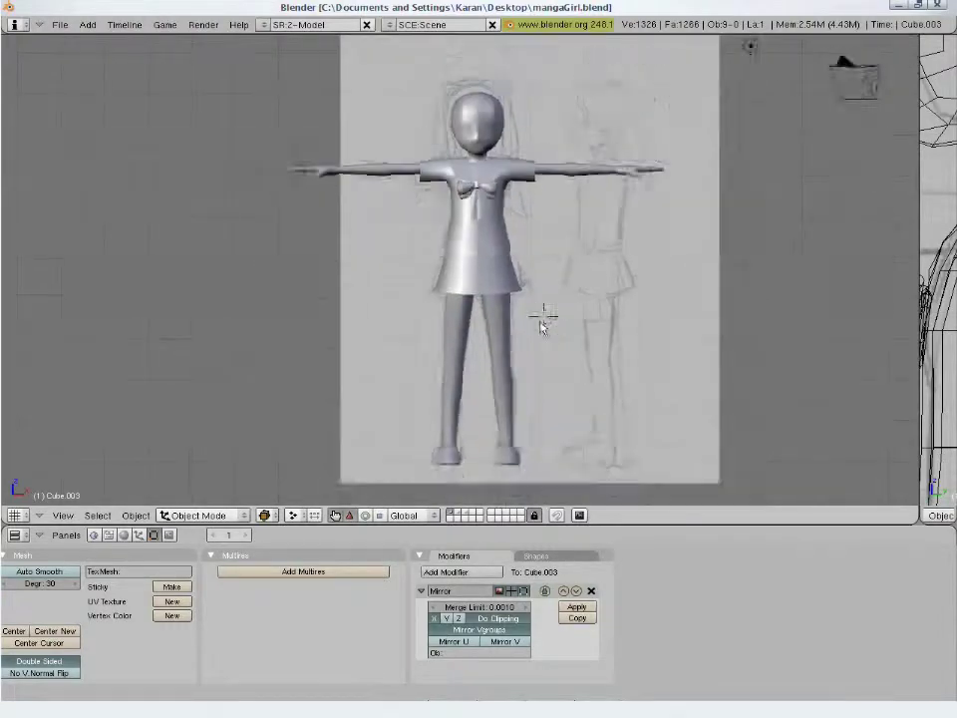
pyautogui.scroll(-2, 538, 331)
pyautogui.press('KP_5')
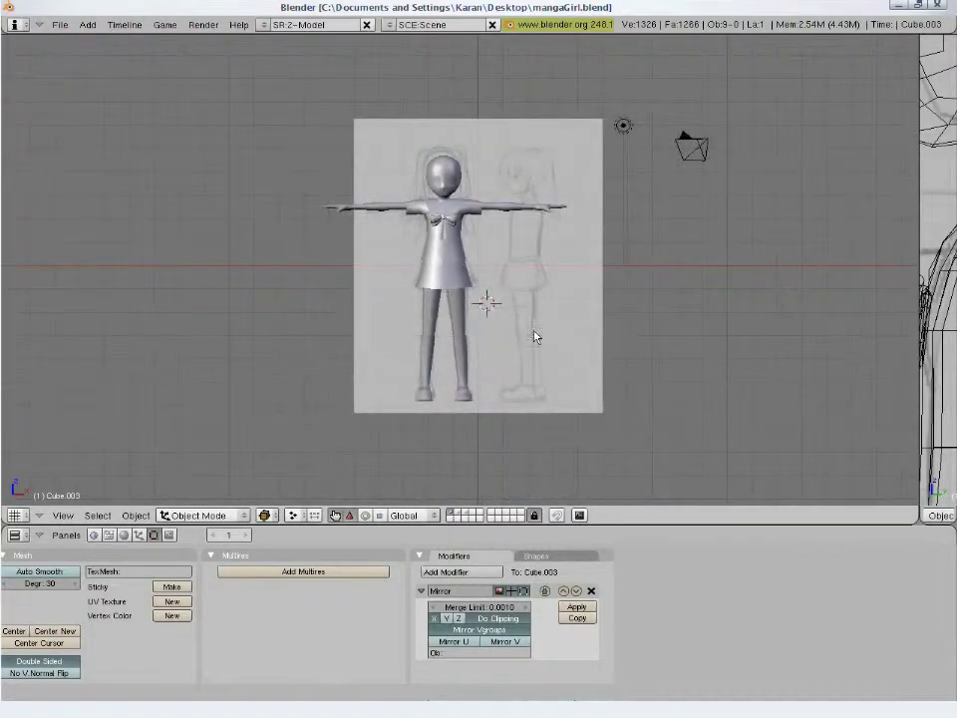
pyautogui.scroll(1, 537, 333)
pyautogui.scroll(1, 537, 331)
pyautogui.scroll(2, 546, 320)
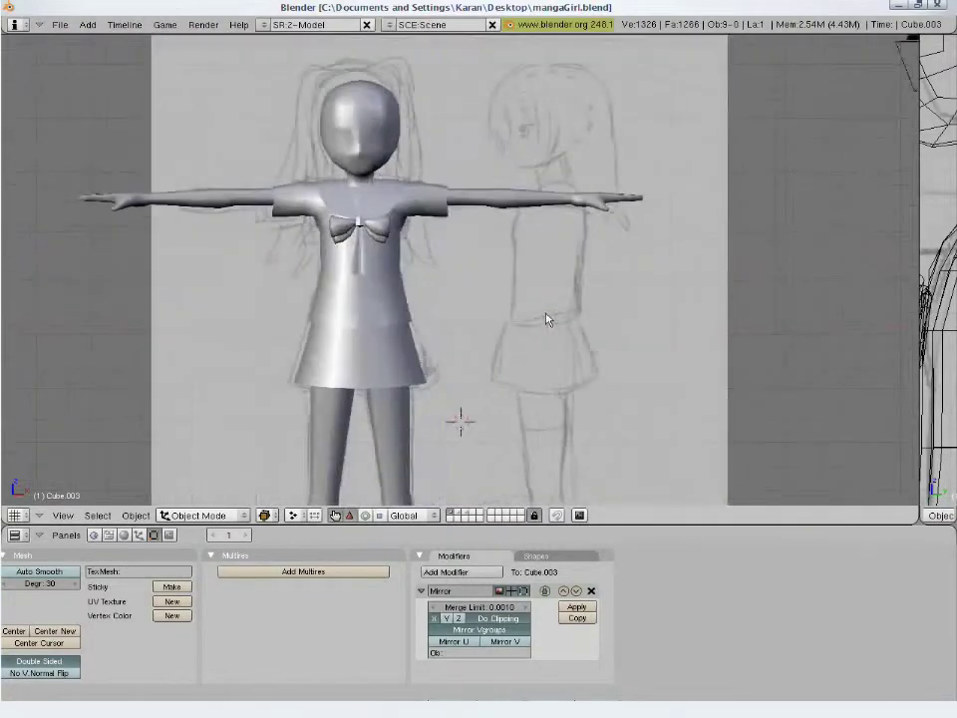
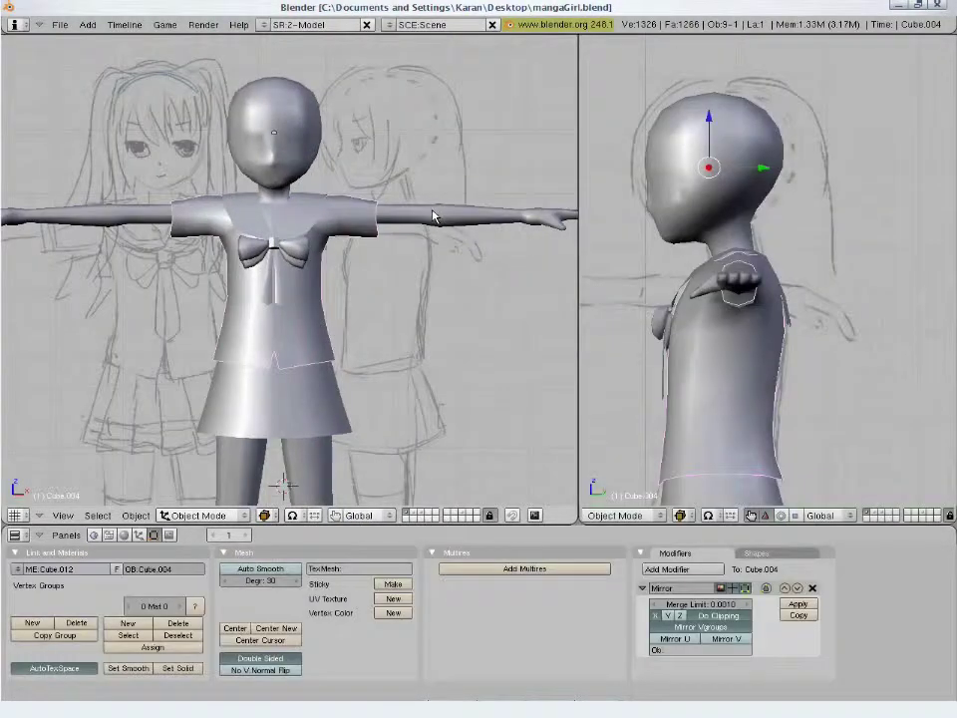
# - Select the head and box-select its top cap faces, including the back of the head
pyautogui.scroll(1, 482, 304)
pyautogui.scroll(2, 482, 304)
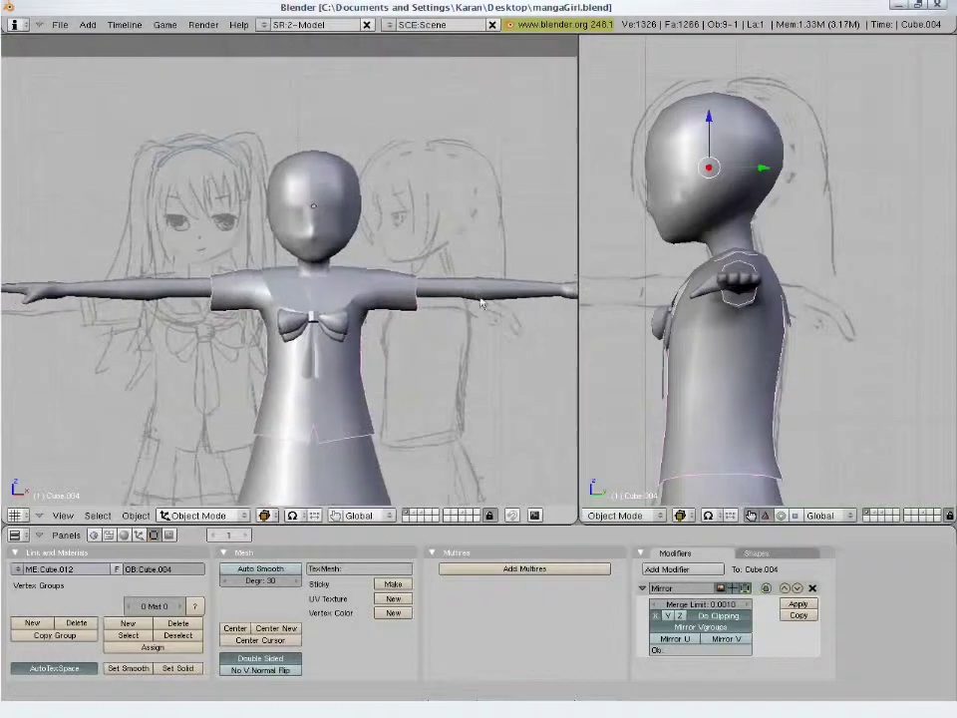
pyautogui.scroll(1, 482, 304)
pyautogui.scroll(1, 481, 304)
pyautogui.rightClick(420, 201)
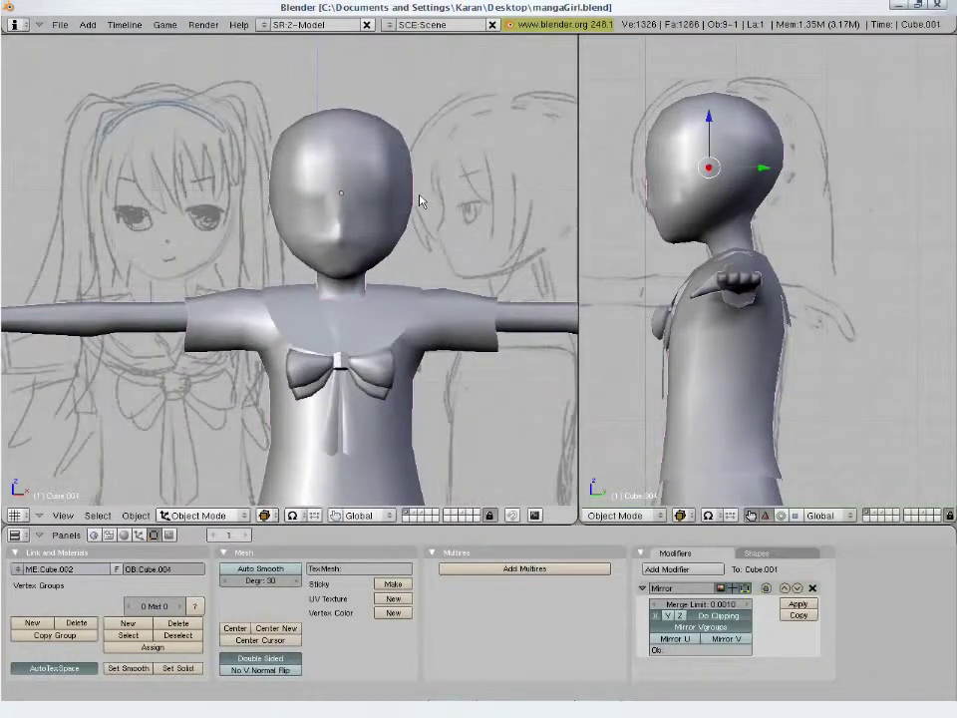
pyautogui.press('Tab')
pyautogui.press('a')
pyautogui.press('a')
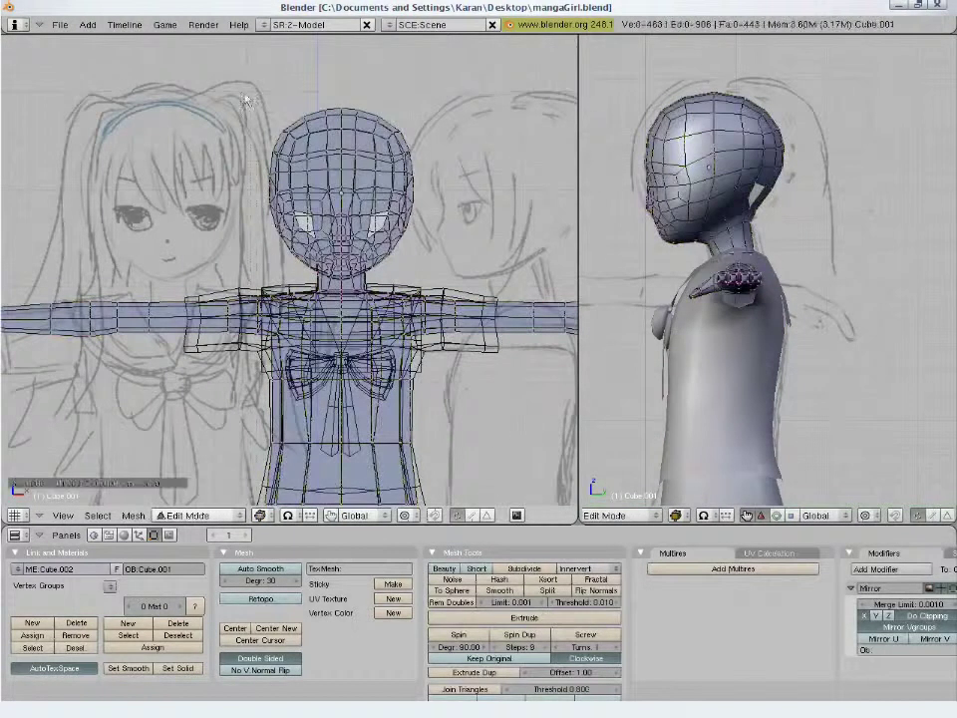
pyautogui.press('b')
pyautogui.moveTo(247, 100); pyautogui.dragTo(423, 160)
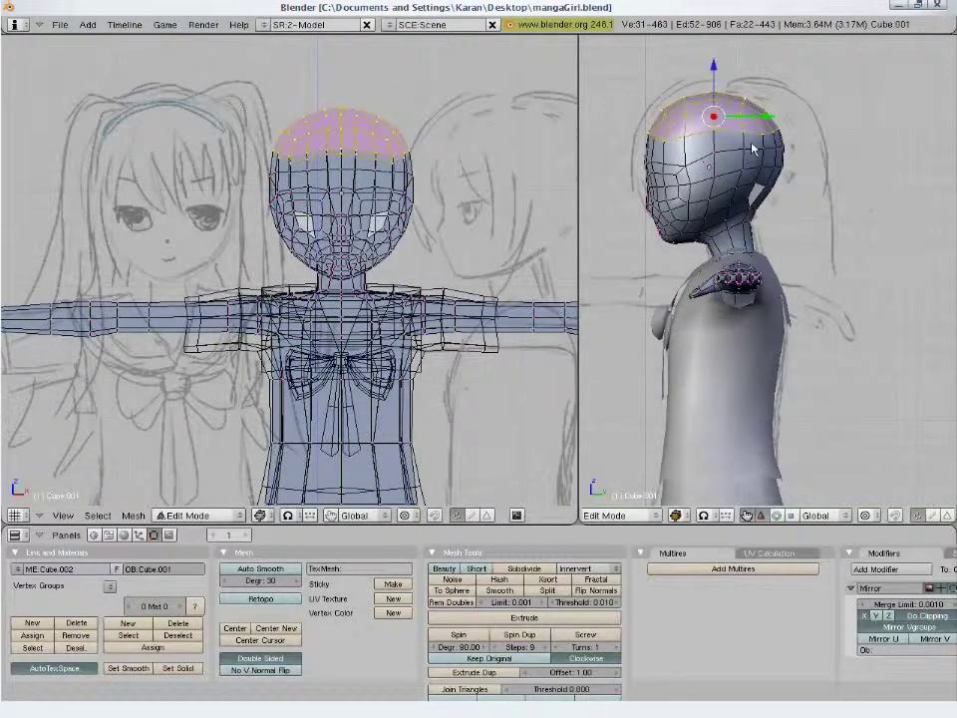
pyautogui.press('b')
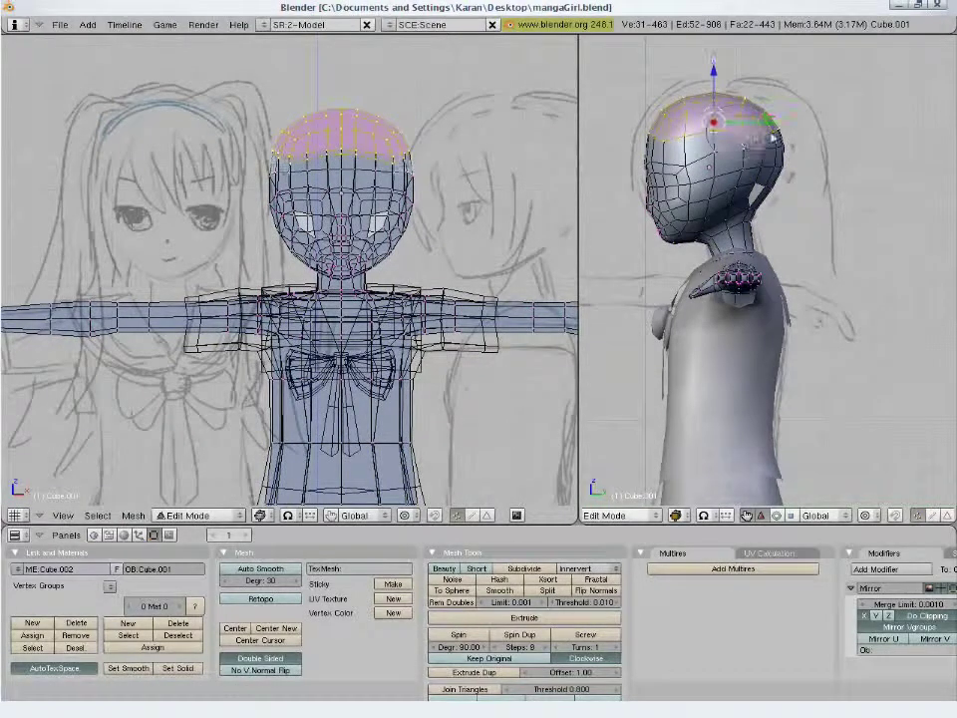
pyautogui.moveTo(755, 125); pyautogui.dragTo(798, 160)
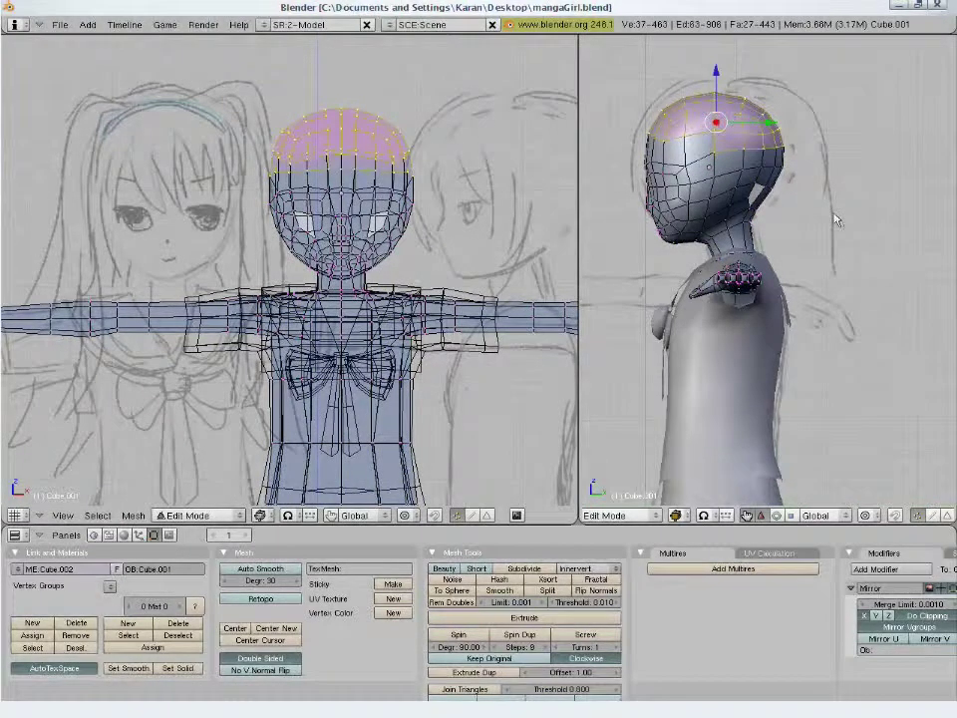
# - Duplicate the top faces in place and separate them into their own object
pyautogui.press('e')
pyautogui.rightClick(836, 219)
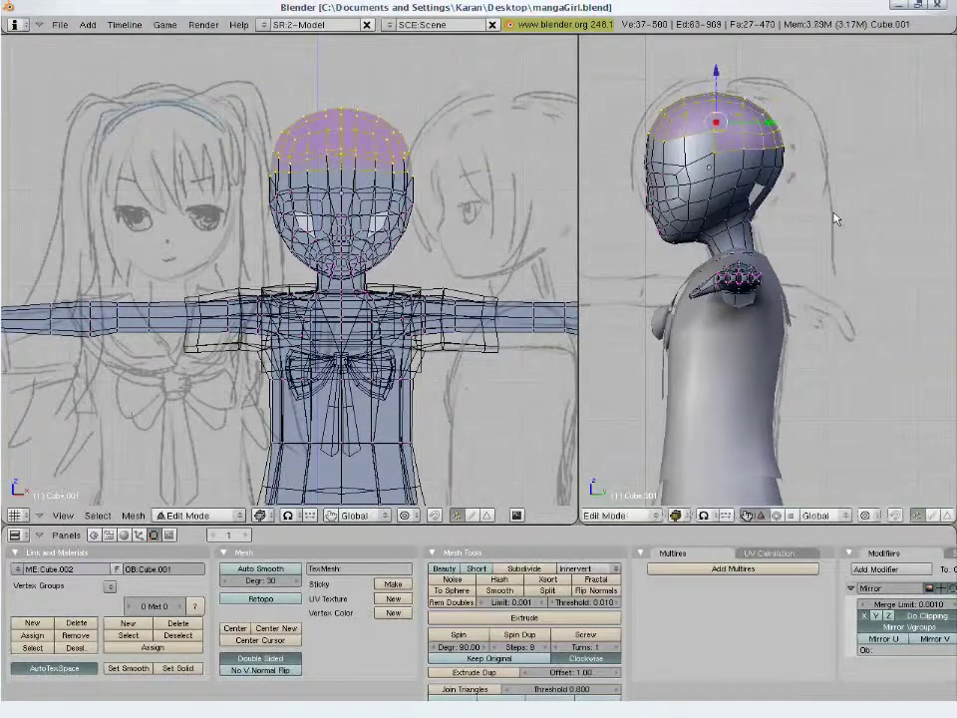
pyautogui.press('p')
pyautogui.click(836, 219)
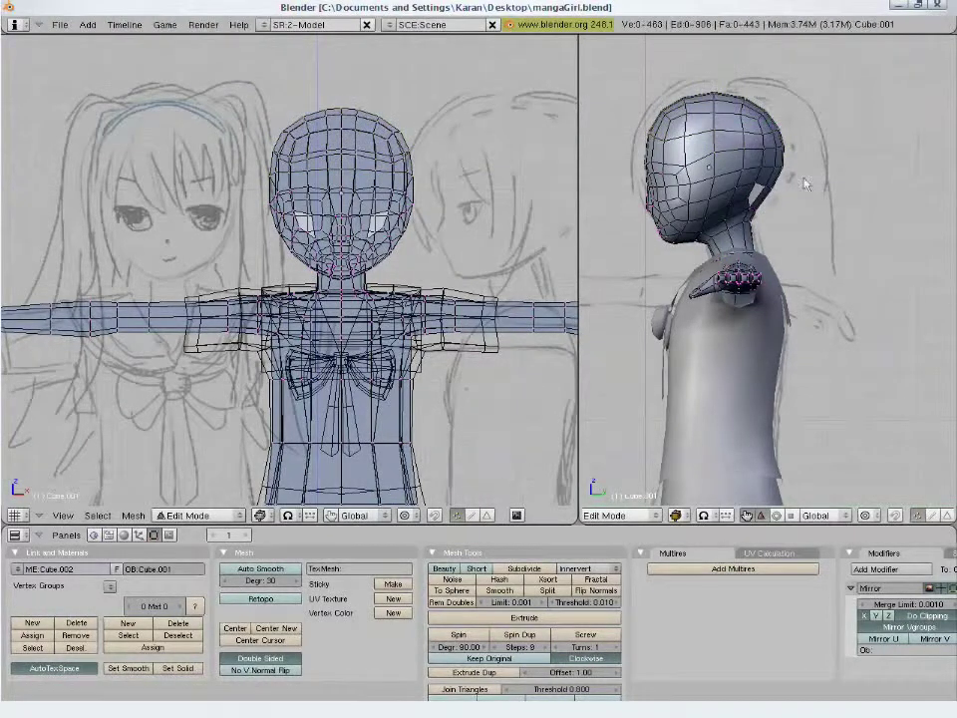
# - Select the new Cube.009 cap object and edit it in front solid view
pyautogui.press('Tab')
pyautogui.rightClick(339, 135)
pyautogui.press('Tab')
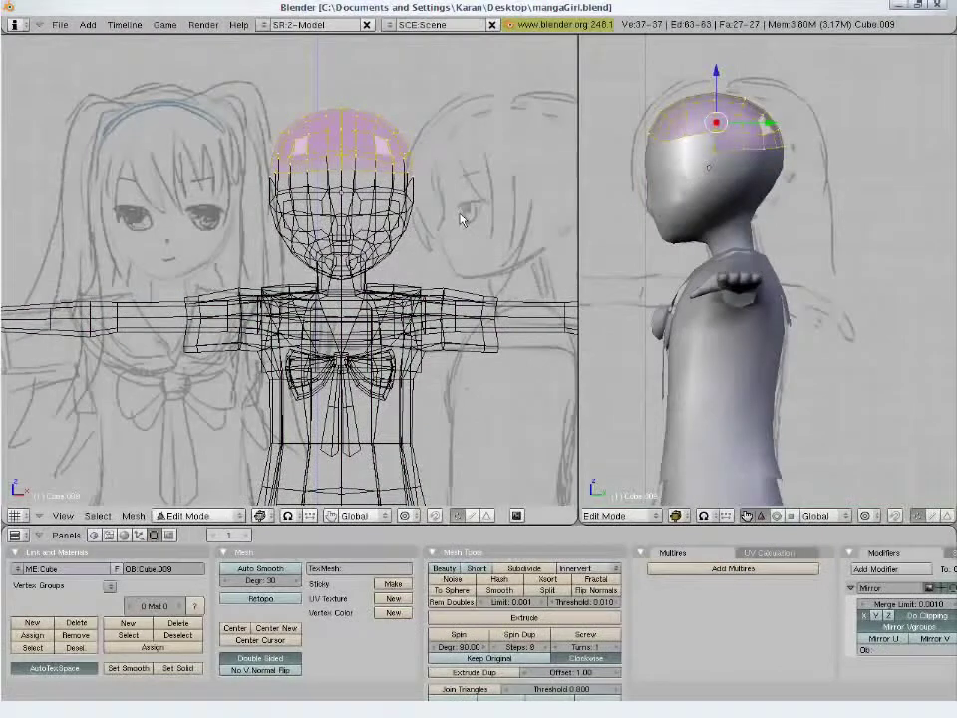
pyautogui.press('z')
pyautogui.press('s')
pyautogui.rightClick(462, 220)
# - Scale the hair cap up to about 1.13 over the head
pyautogui.press('Tab')
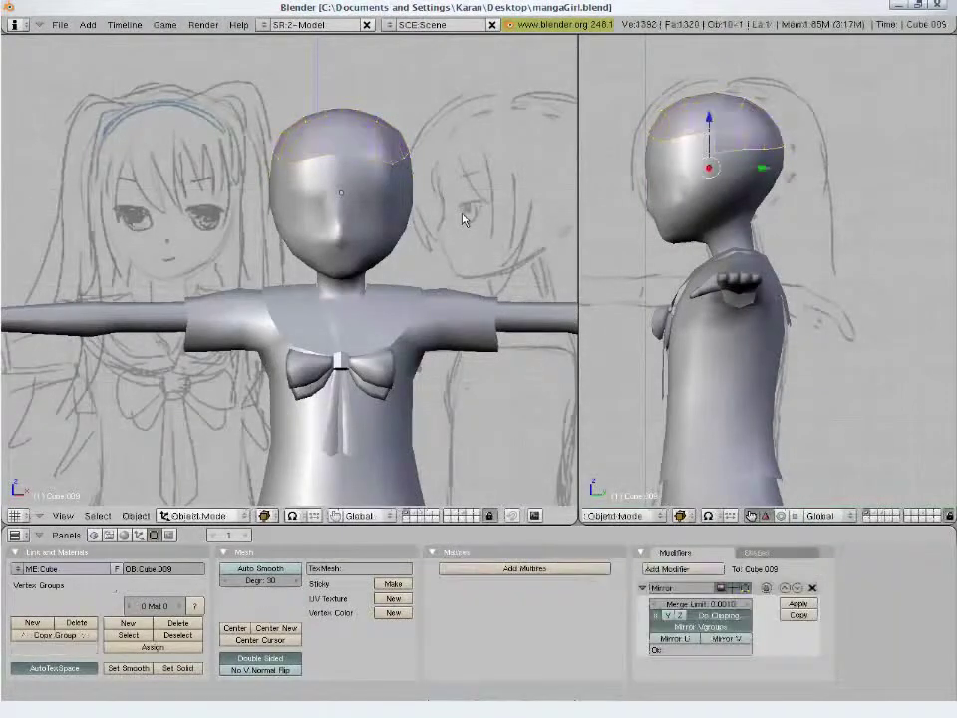
pyautogui.press('s')
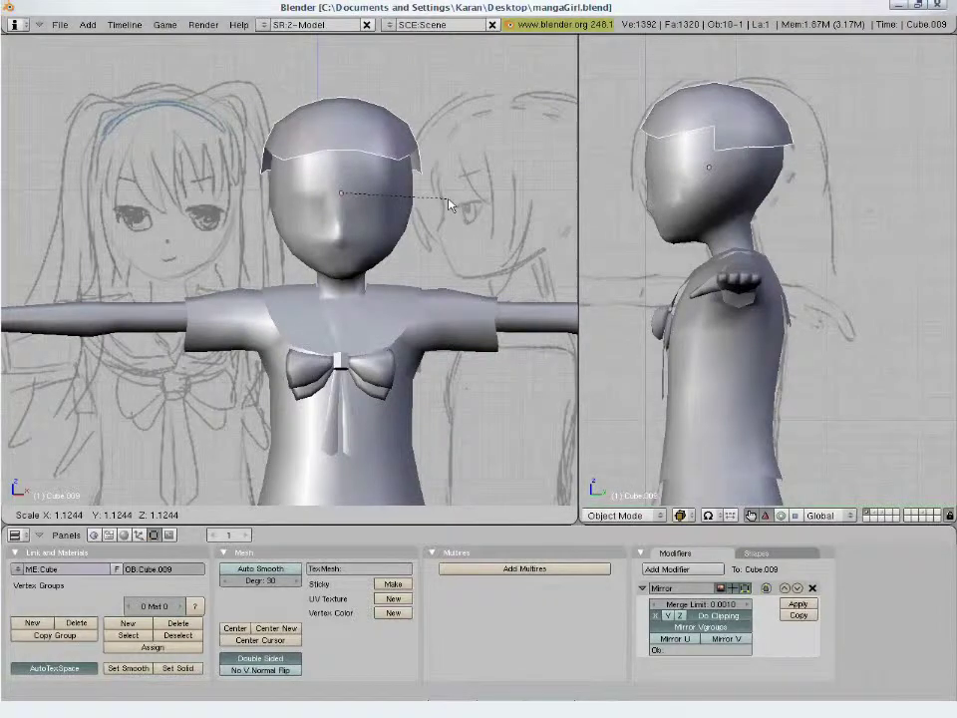
pyautogui.click(449, 204)
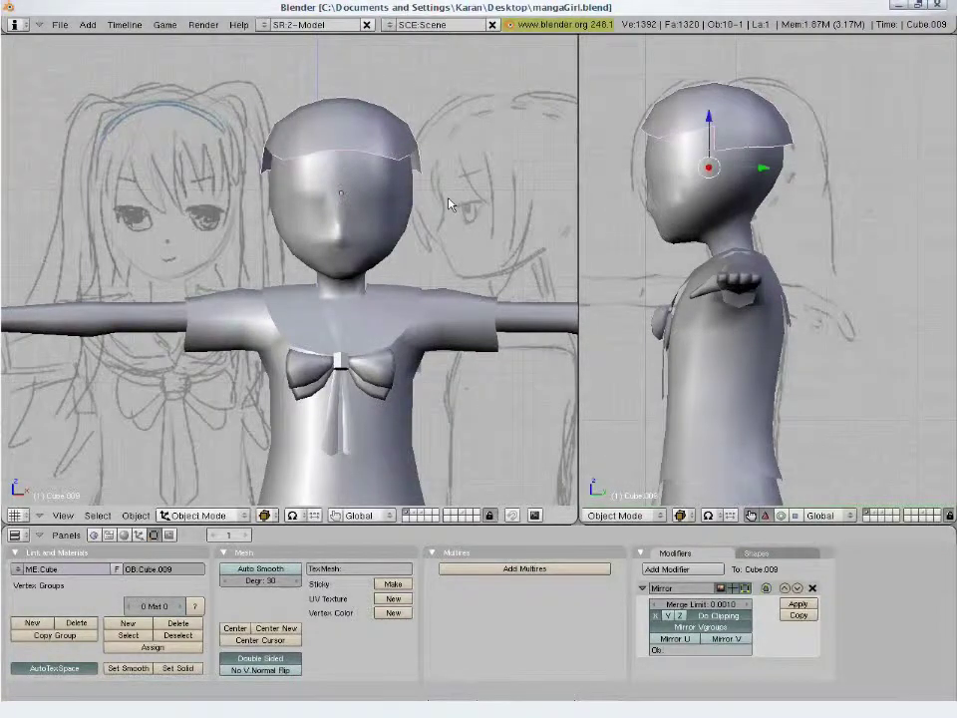
# - Extrude the cap's front edge down over the forehead, flattened vertically, as the bangs
pyautogui.press('Tab')
pyautogui.press('a')
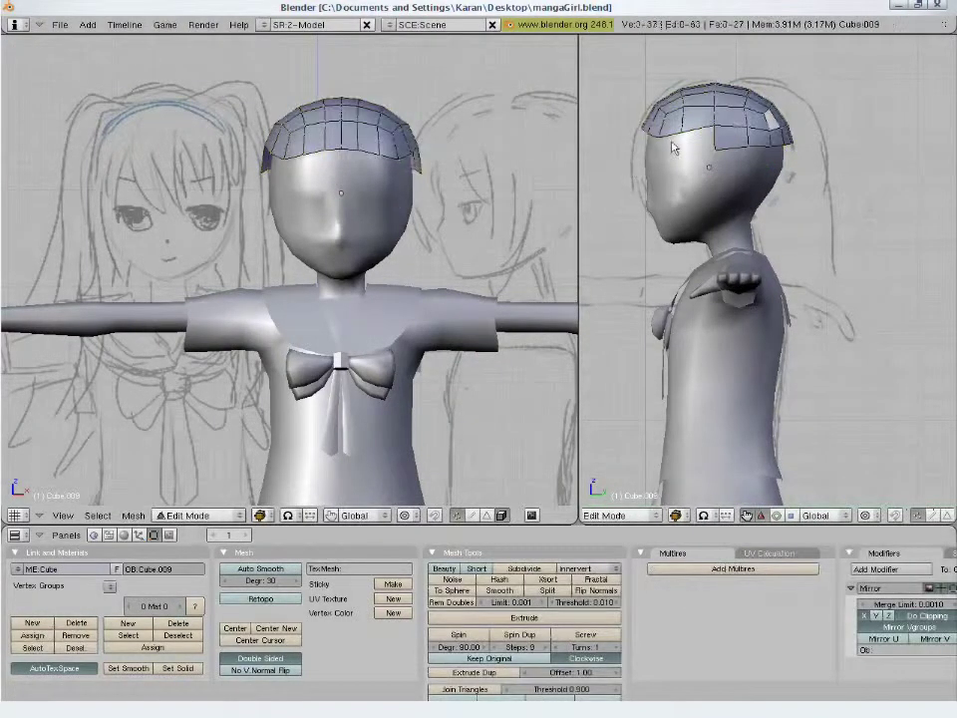
pyautogui.rightClick(676, 142)
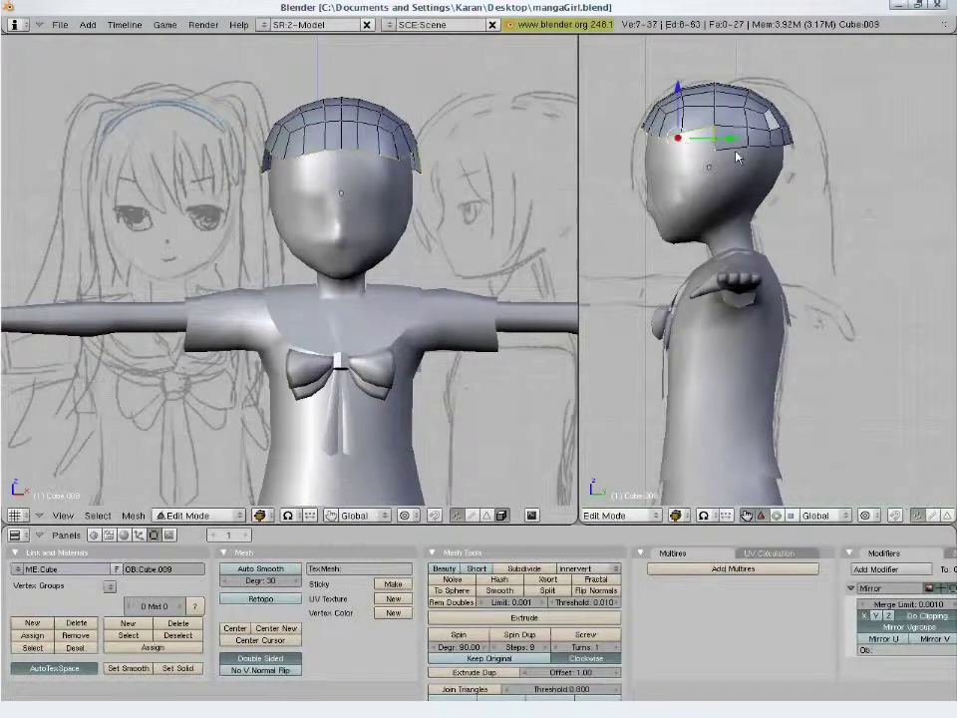
pyautogui.keyDown('shift'); pyautogui.rightClick(737, 158); pyautogui.keyUp('shift')
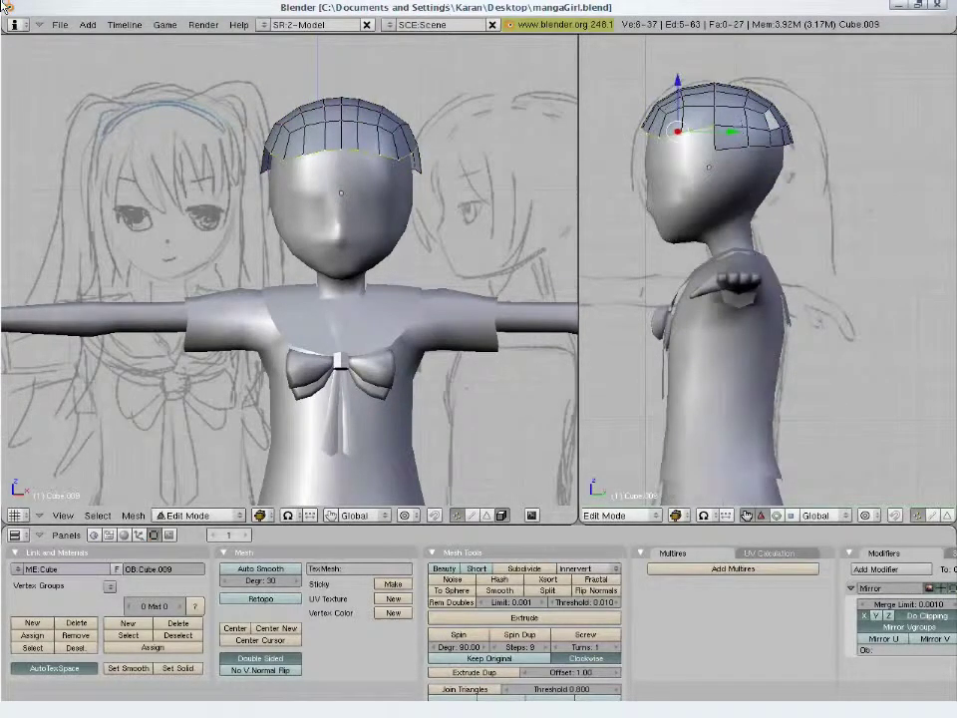
pyautogui.press('e')
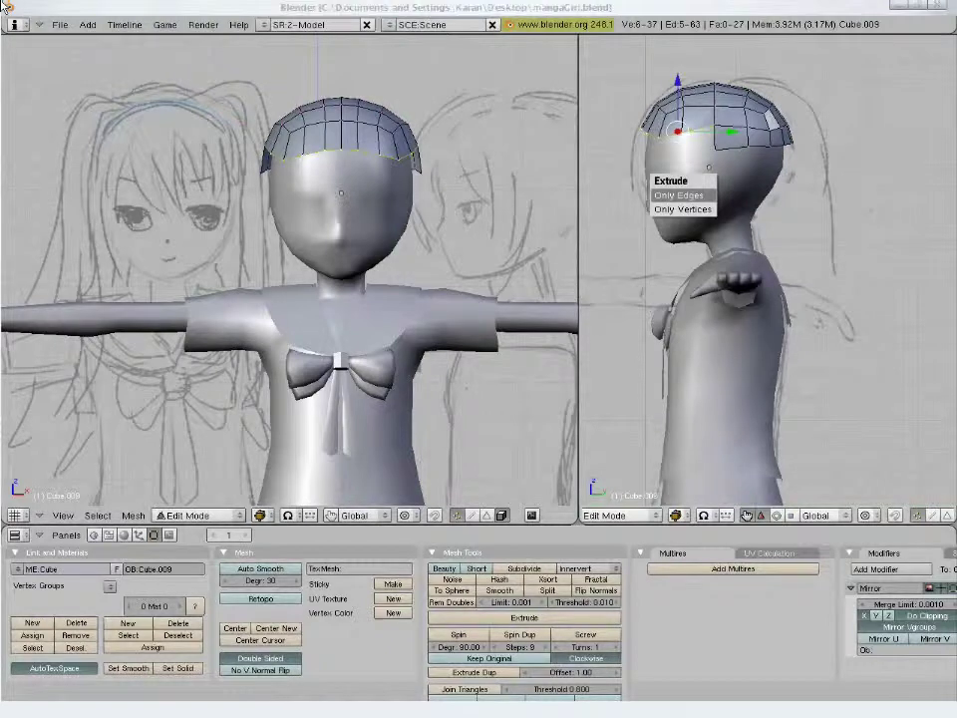
pyautogui.click(704, 197)
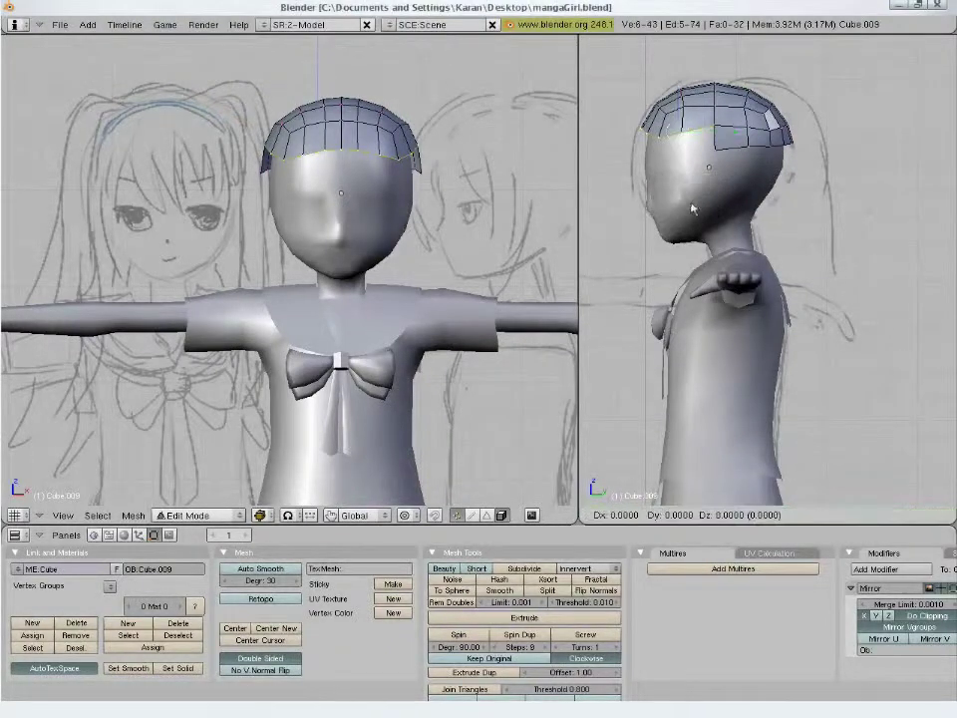
pyautogui.click(676, 258)
pyautogui.write('s')
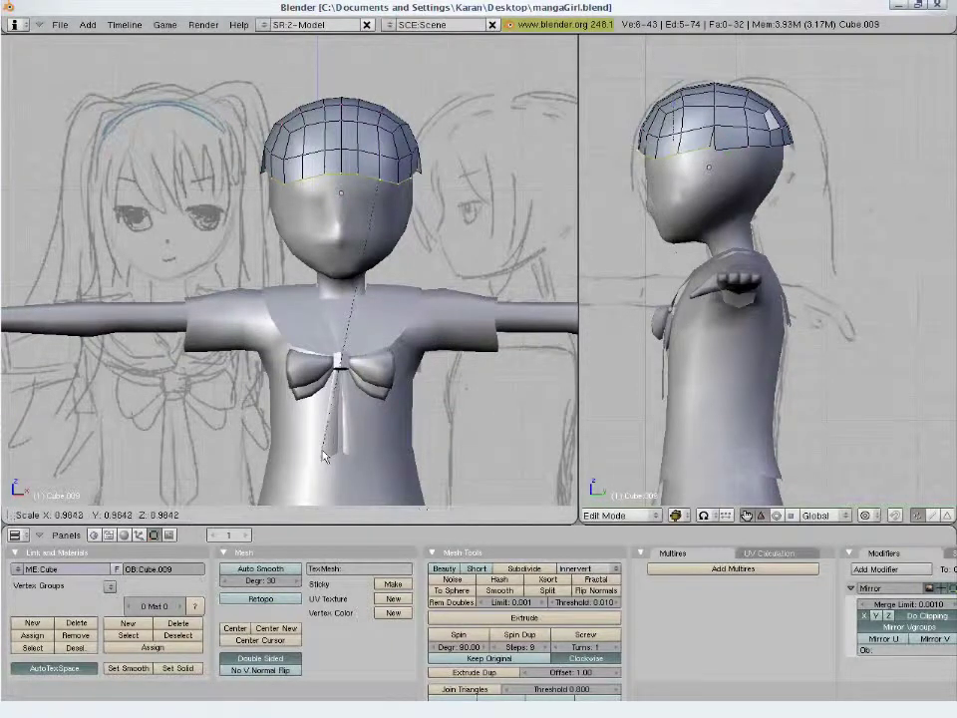
pyautogui.write('z0')
pyautogui.press('Return')
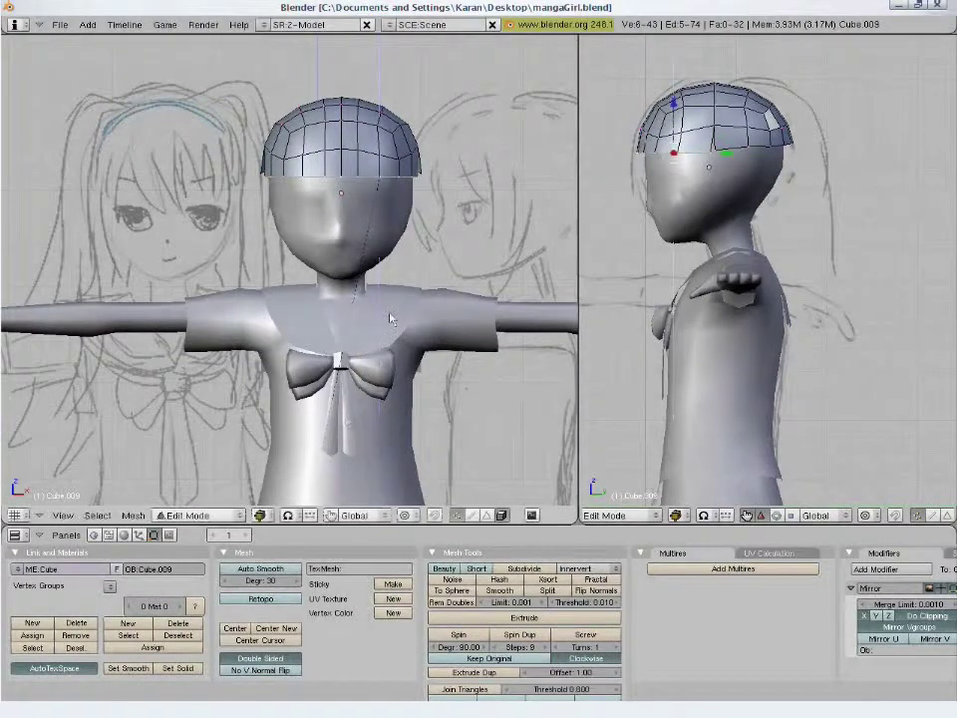
pyautogui.press('g')
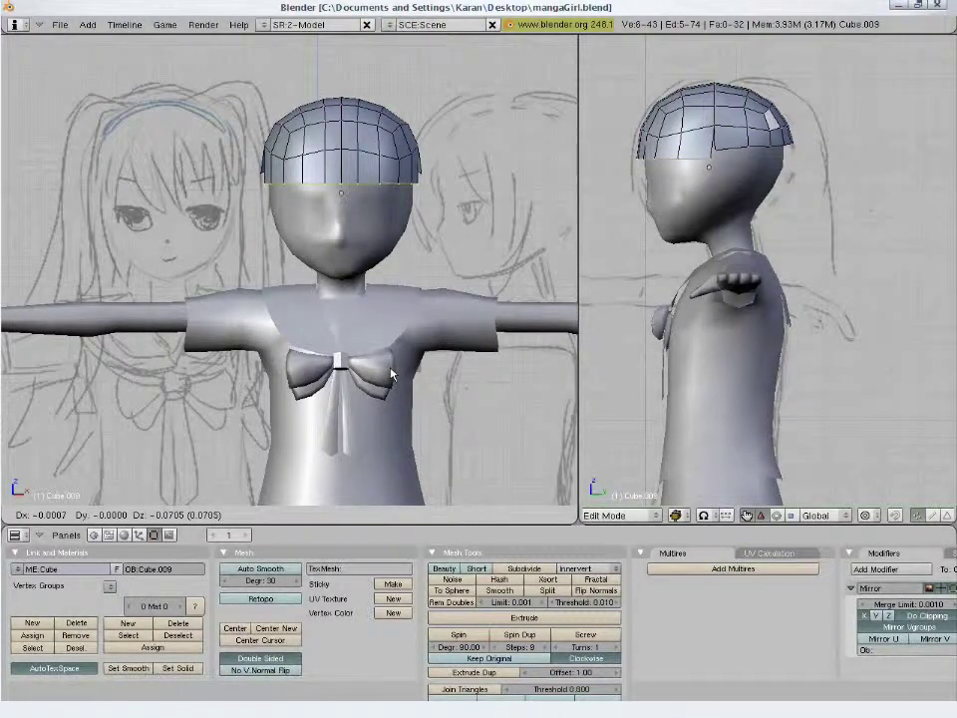
pyautogui.click(393, 374)
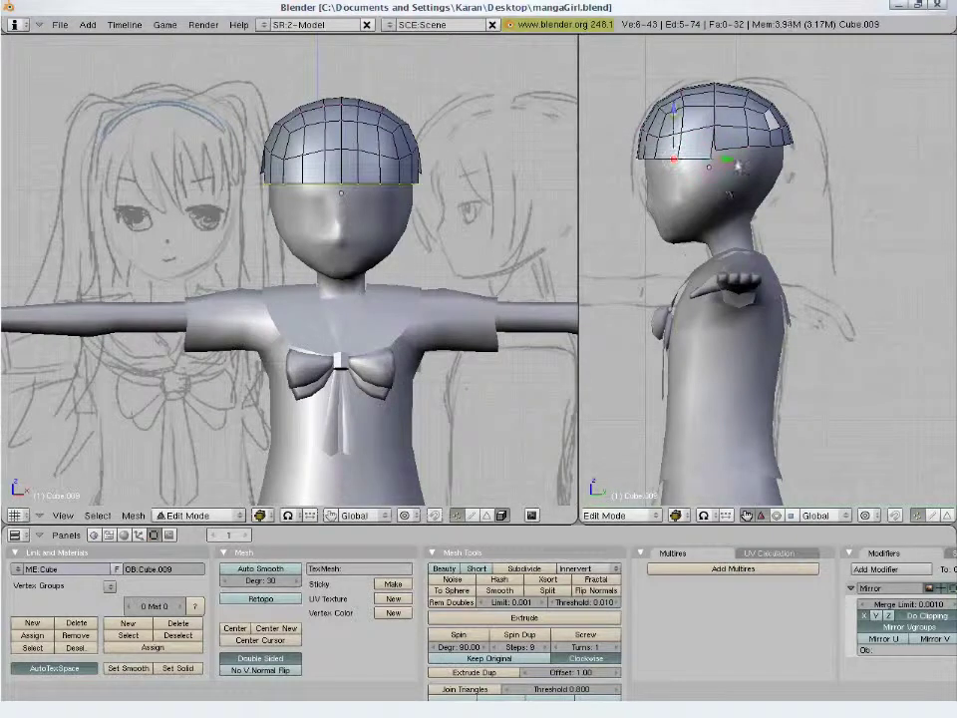
# - Extrude the cap's side edge downward and narrow the new strip along Y
pyautogui.press('a')
pyautogui.keyDown('alt'); pyautogui.rightClick(738, 150); pyautogui.keyUp('alt')
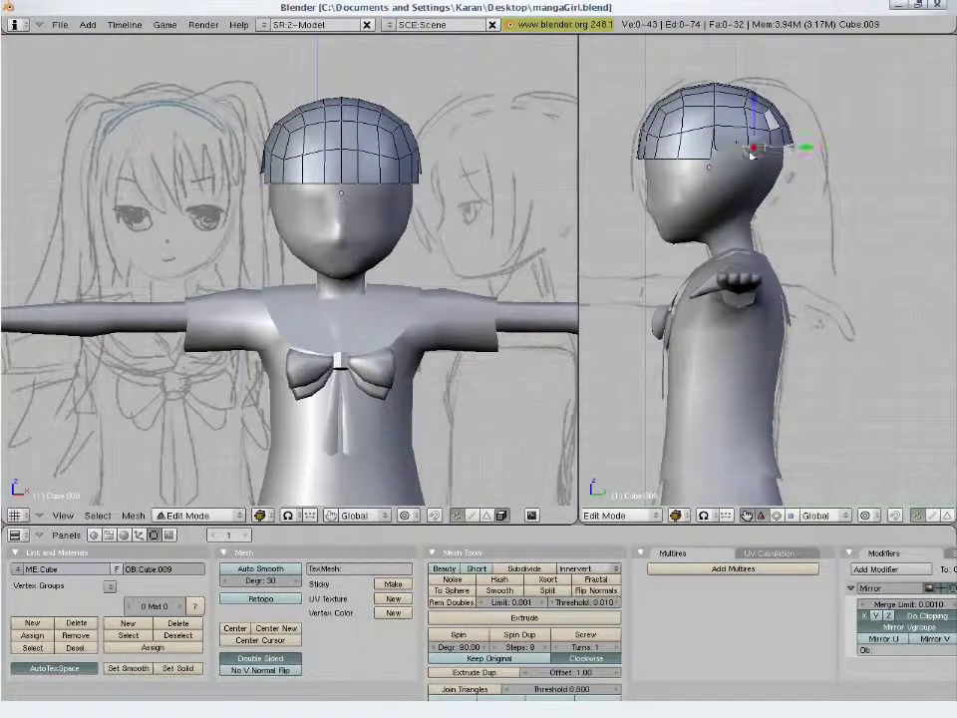
pyautogui.press('e')
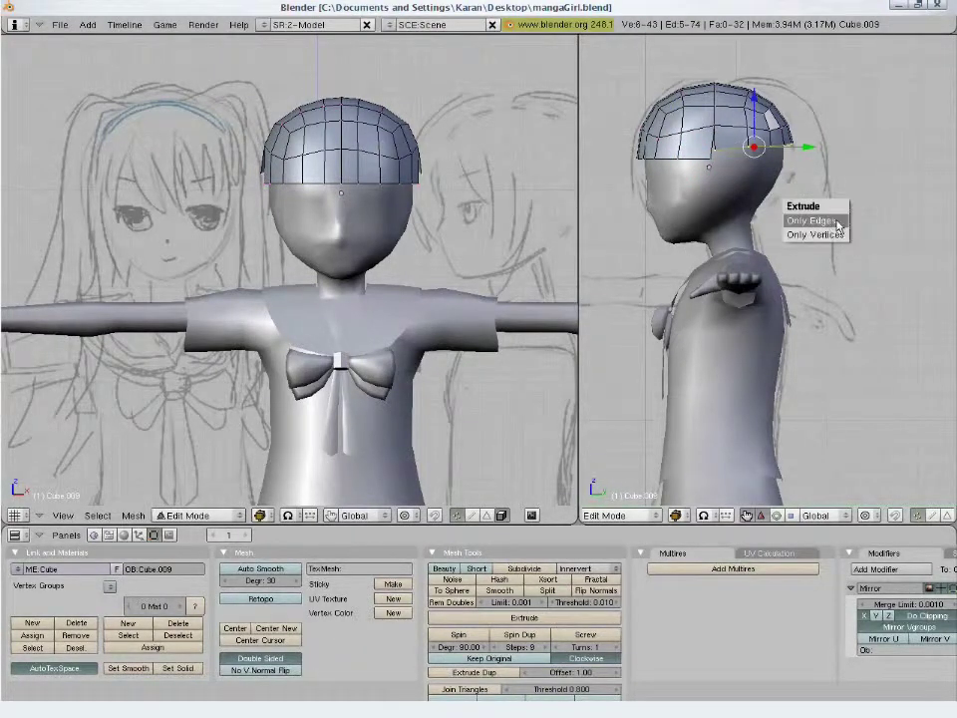
pyautogui.click(835, 221)
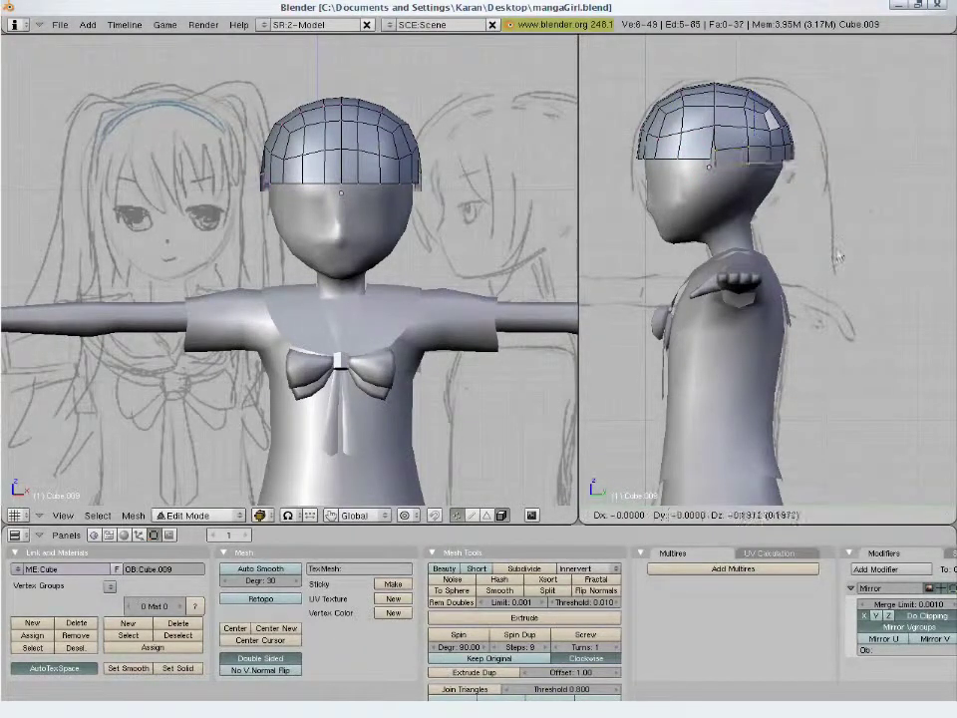
pyautogui.click(843, 311)
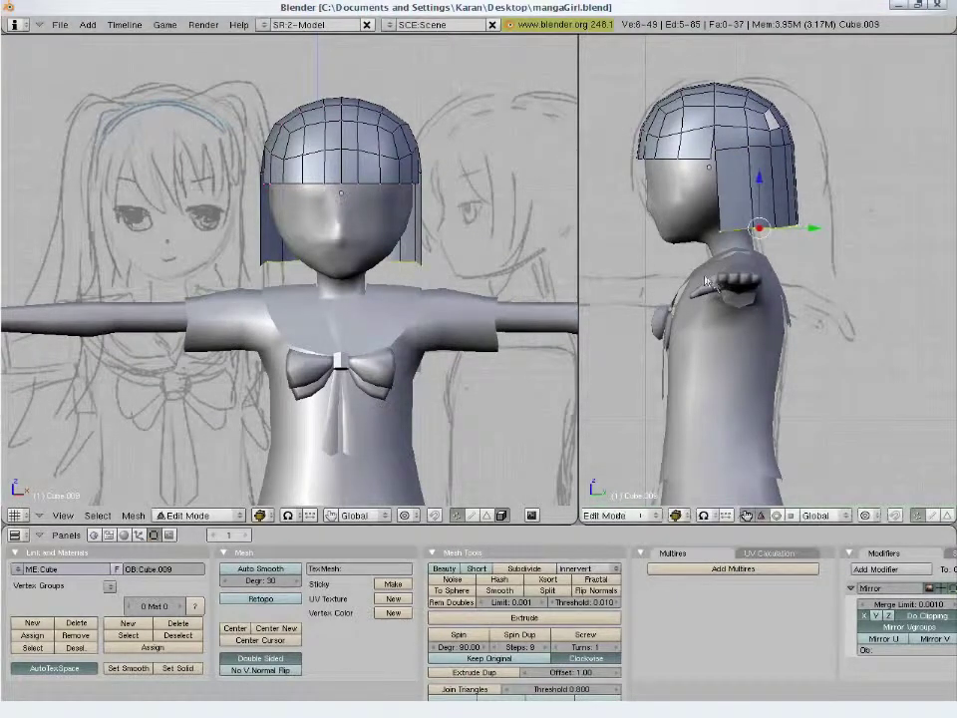
pyautogui.press('s')
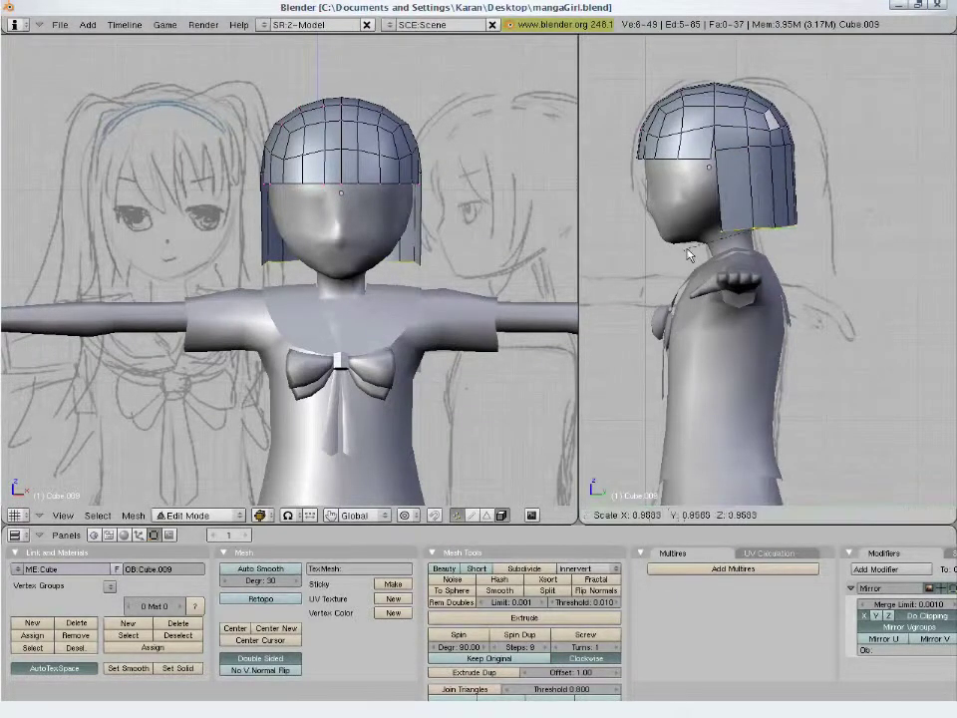
pyautogui.press('y')
pyautogui.click(703, 259)
# - Extrude a second section toward the shoulders, halve its Y depth, and lower the tip
pyautogui.press('e')
pyautogui.click(710, 258)
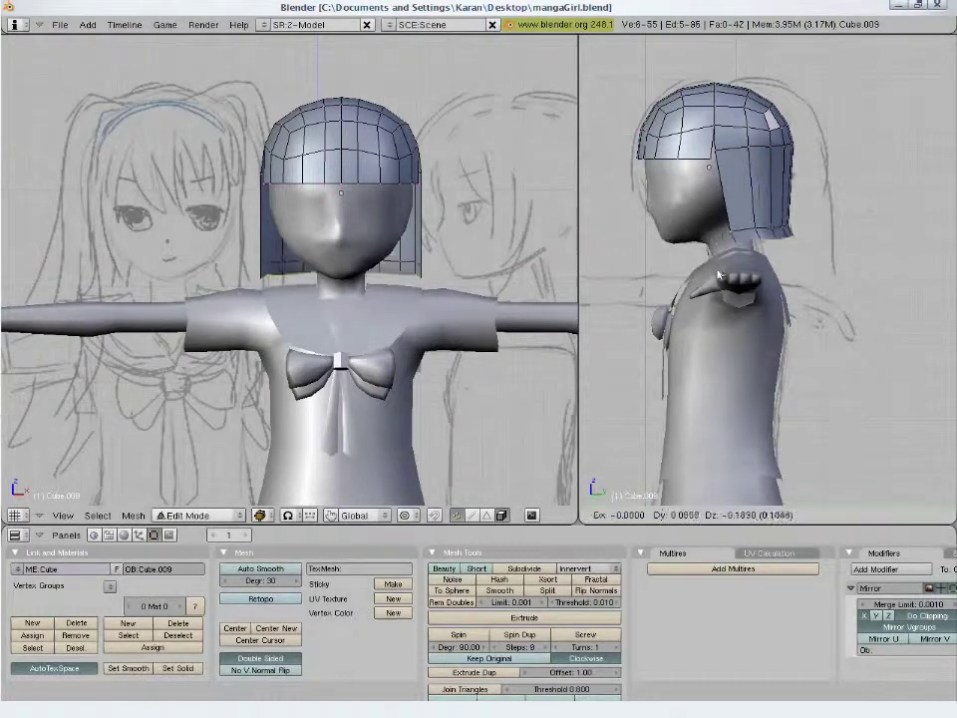
pyautogui.click(728, 297)
pyautogui.write('sy0.5')
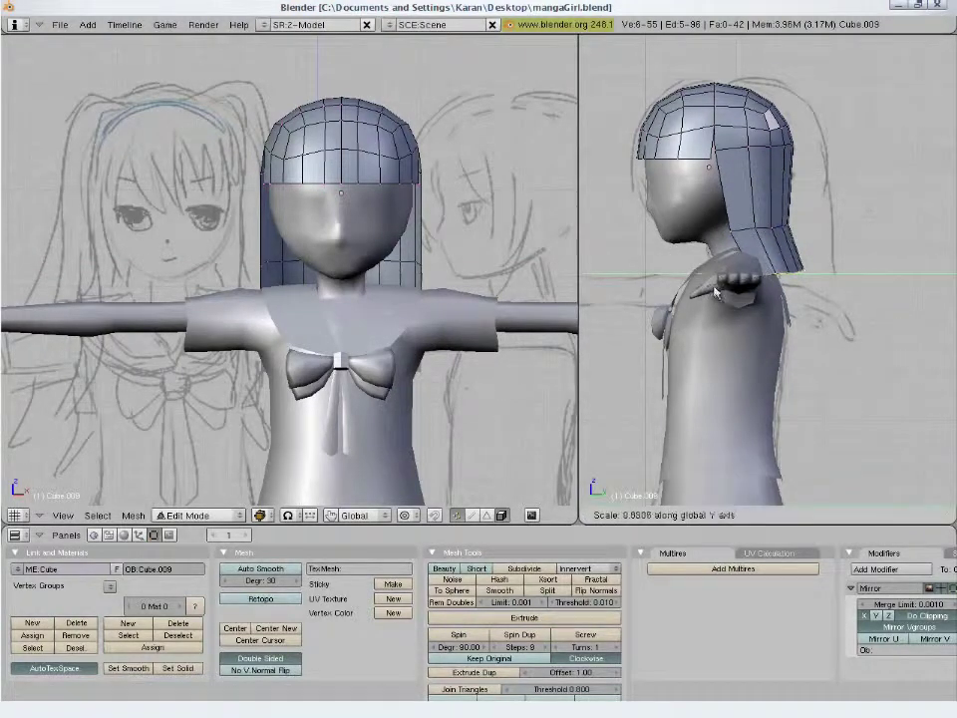
pyautogui.press('Return')
pyautogui.press('g')
pyautogui.click(791, 372)
pyautogui.press('g')
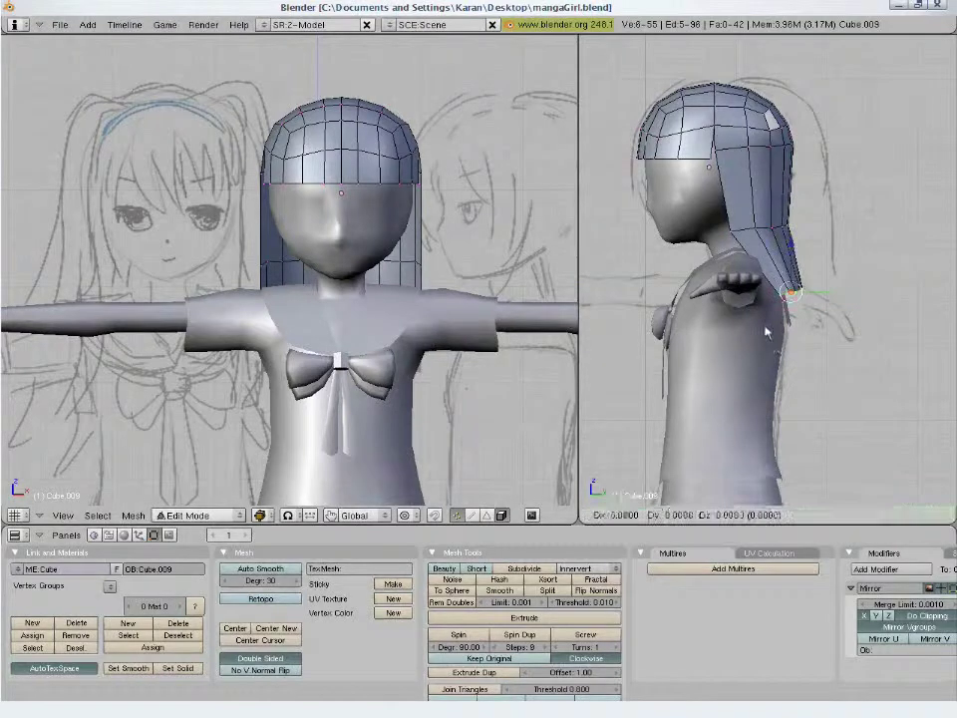
pyautogui.click(804, 444)
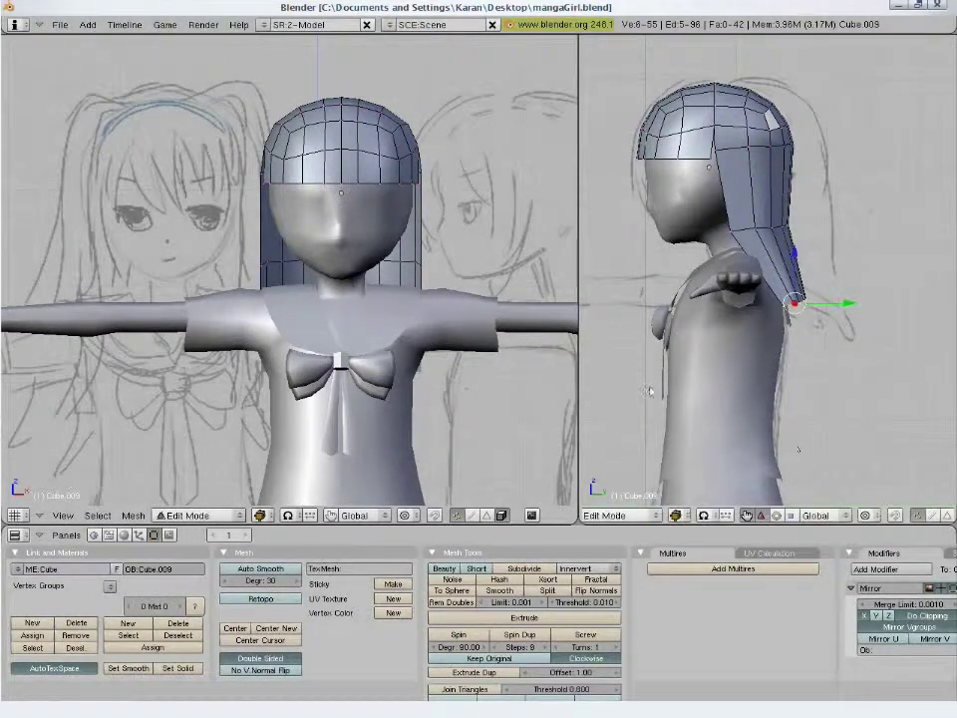
pyautogui.moveTo(325, 198)
pyautogui.mouseDown(button='middle')
pyautogui.moveTo(175, 250)
pyautogui.moveTo(233, 291)
pyautogui.mouseUp(button='middle')
# - Extrude one more hair section and pinch its tip to a point with Y scale 0
pyautogui.press('e')
pyautogui.click(448, 387)
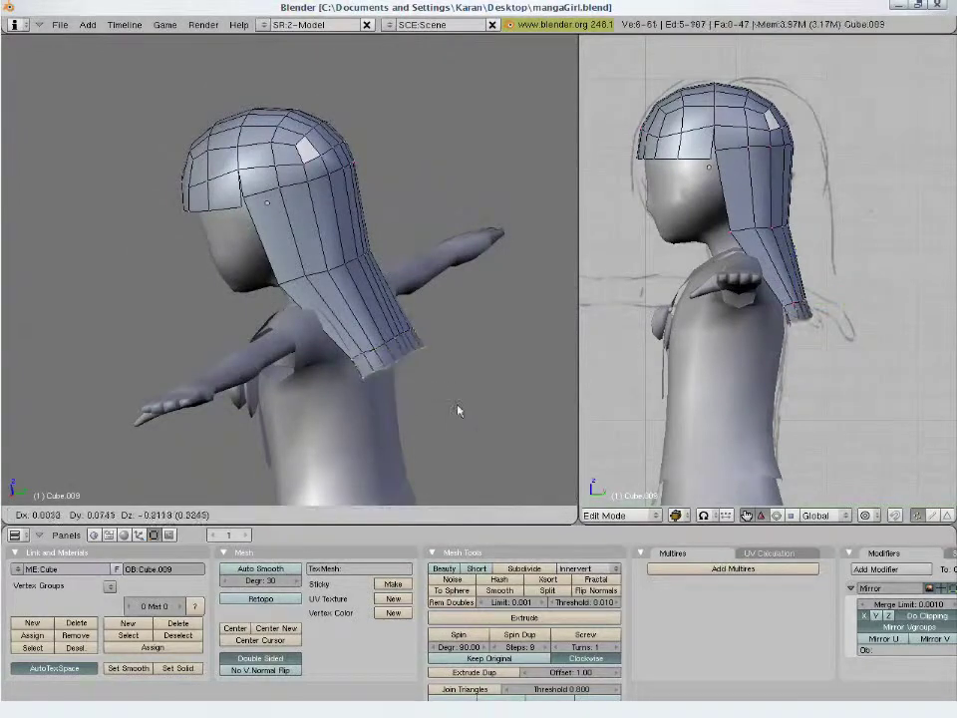
pyautogui.click(465, 442)
pyautogui.moveTo(466, 441)
pyautogui.mouseDown(button='middle')
pyautogui.moveTo(327, 382)
pyautogui.moveTo(356, 386)
pyautogui.mouseUp(button='middle')
pyautogui.press('s')
pyautogui.click(371, 389)
pyautogui.press('s')
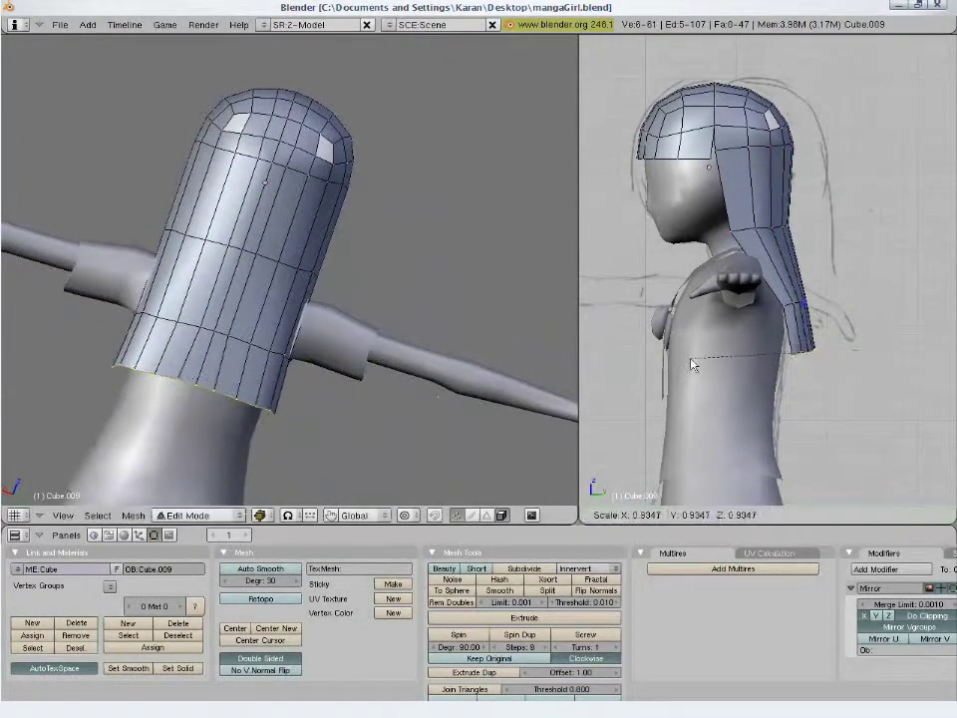
pyautogui.press('y')
pyautogui.press('0')
pyautogui.click(746, 376)
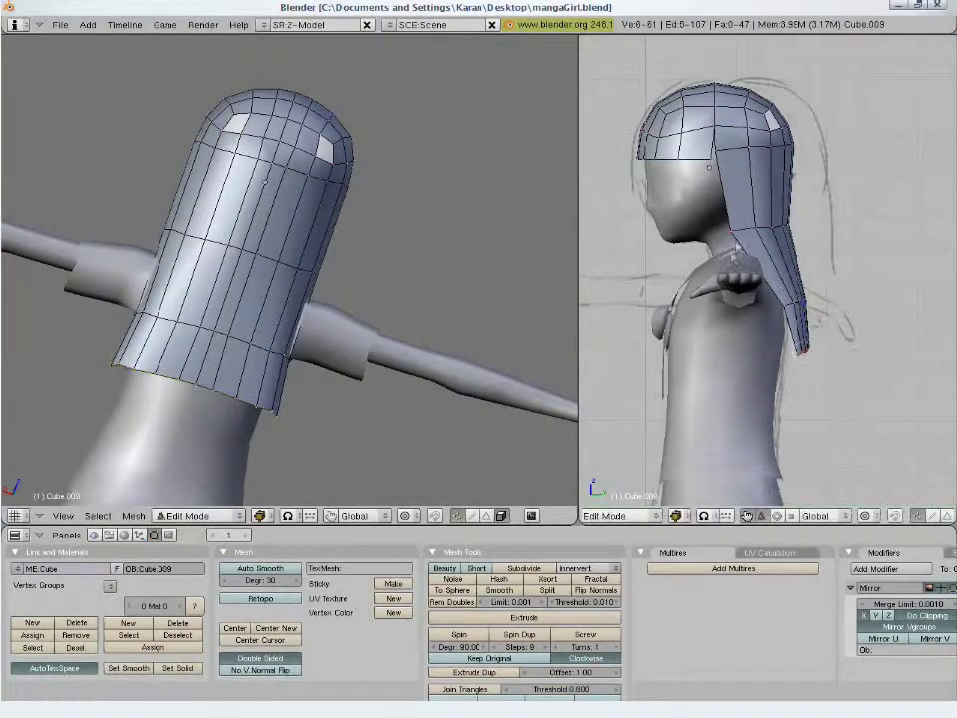
# - Narrow an edge loop across the strand along Y and move it higher
pyautogui.keyDown('alt'); pyautogui.rightClick(746, 232); pyautogui.keyUp('alt')
pyautogui.press('s')
pyautogui.press('y')
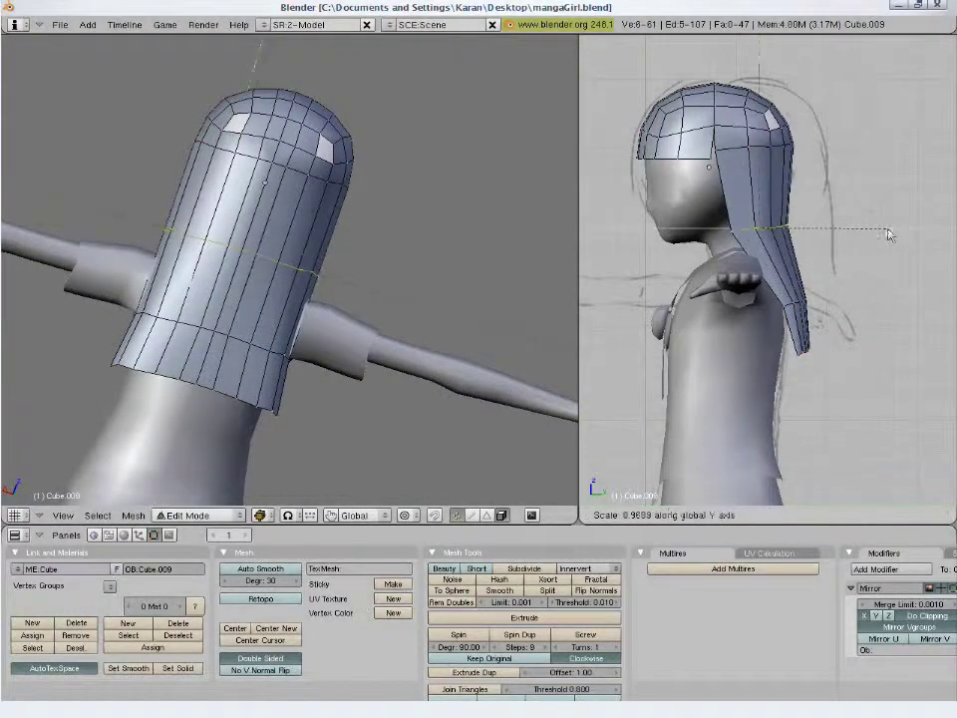
pyautogui.click(881, 231)
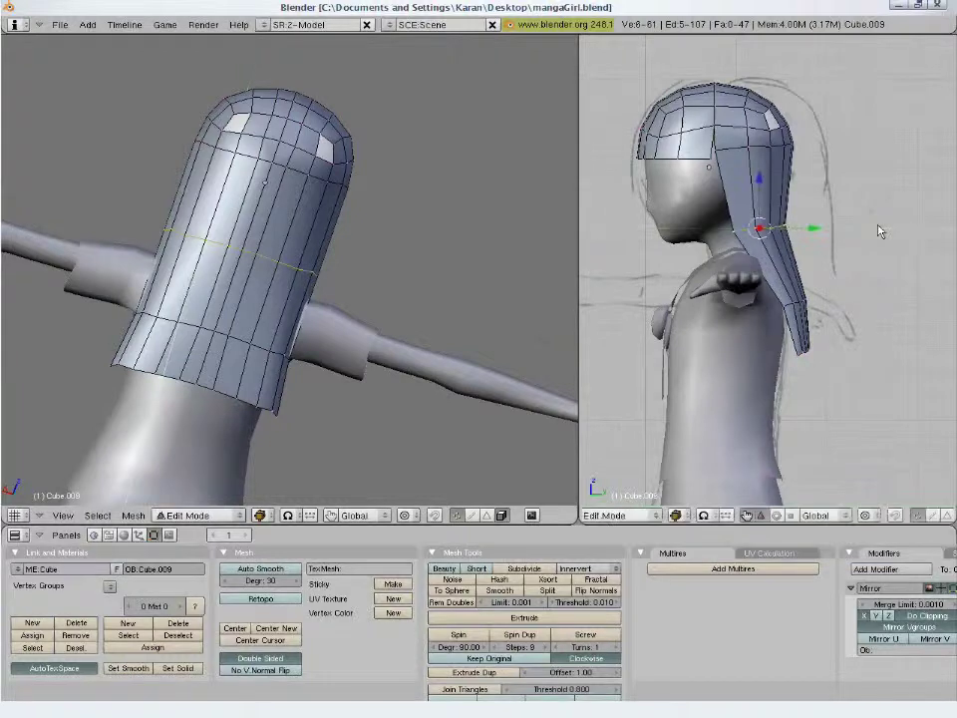
pyautogui.press('g')
pyautogui.click(890, 257)
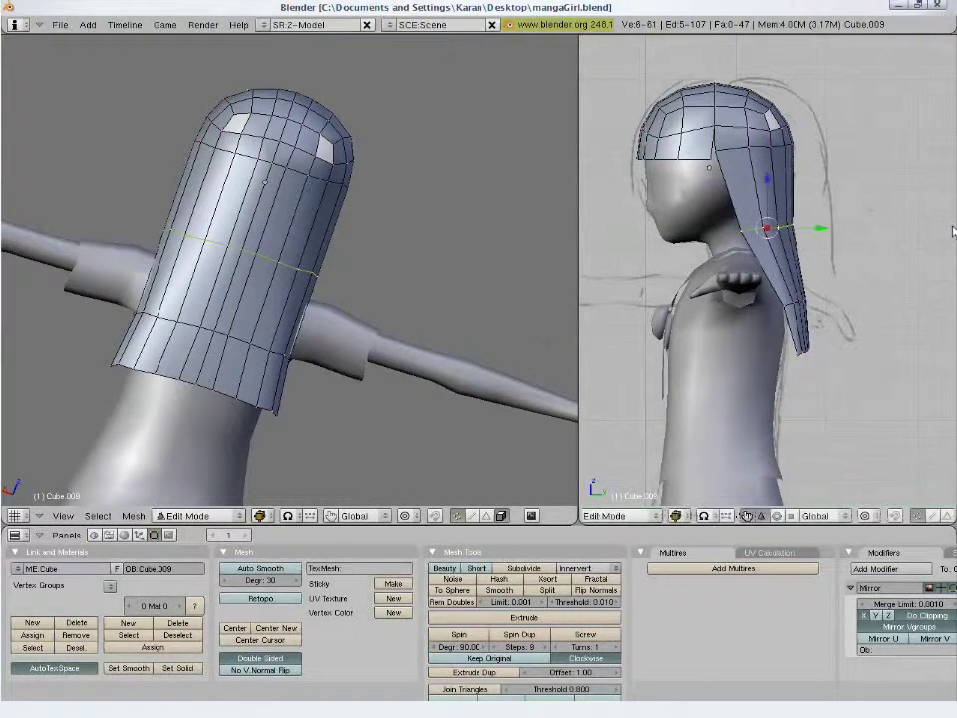
# - Select the hair strip down the side of the head, then scale and reposition it
pyautogui.press('z')
pyautogui.press('a')
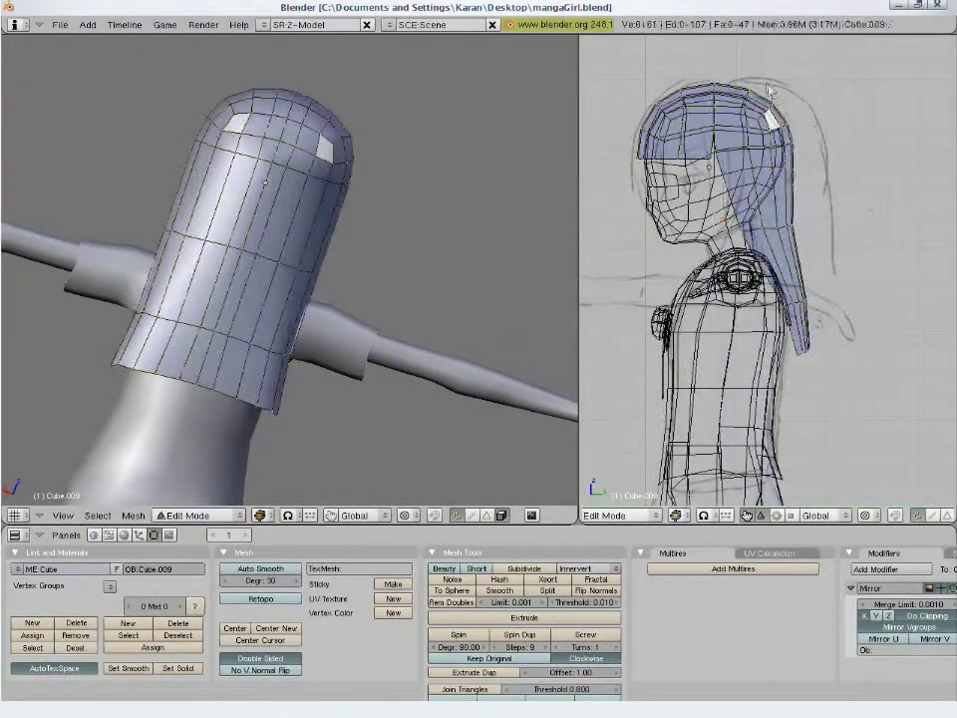
pyautogui.press('b')
pyautogui.press('b')
pyautogui.moveTo(789, 103)
pyautogui.mouseDown()
pyautogui.moveTo(774, 107)
pyautogui.moveTo(788, 274)
pyautogui.moveTo(838, 412)
pyautogui.mouseUp()
pyautogui.rightClick(841, 415)
pyautogui.press('z')
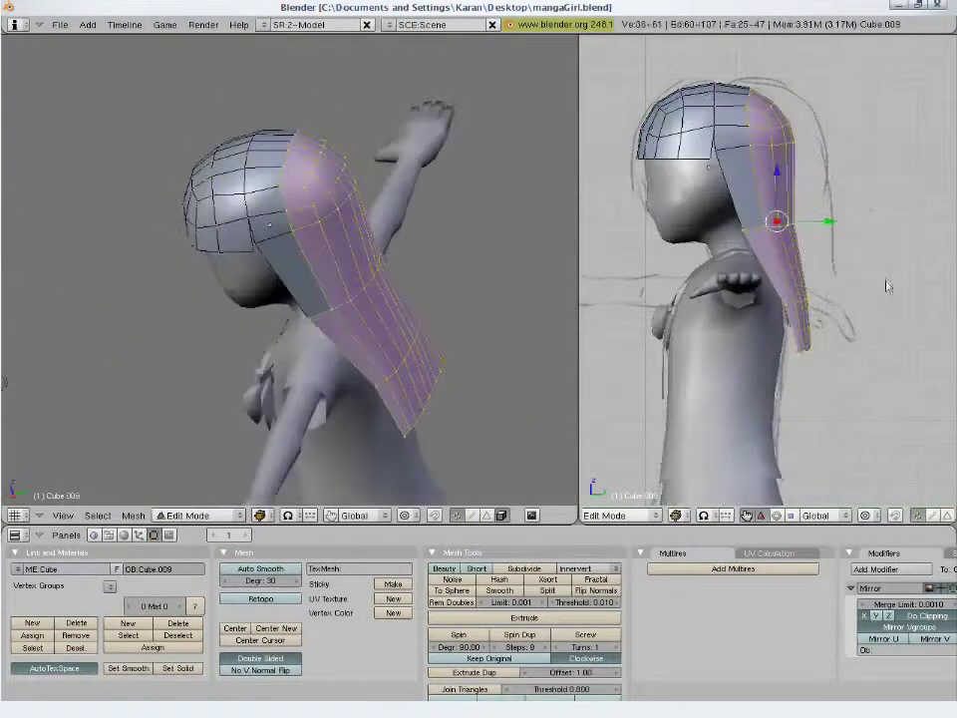
pyautogui.press('s')
pyautogui.click(893, 296)
pyautogui.press('g')
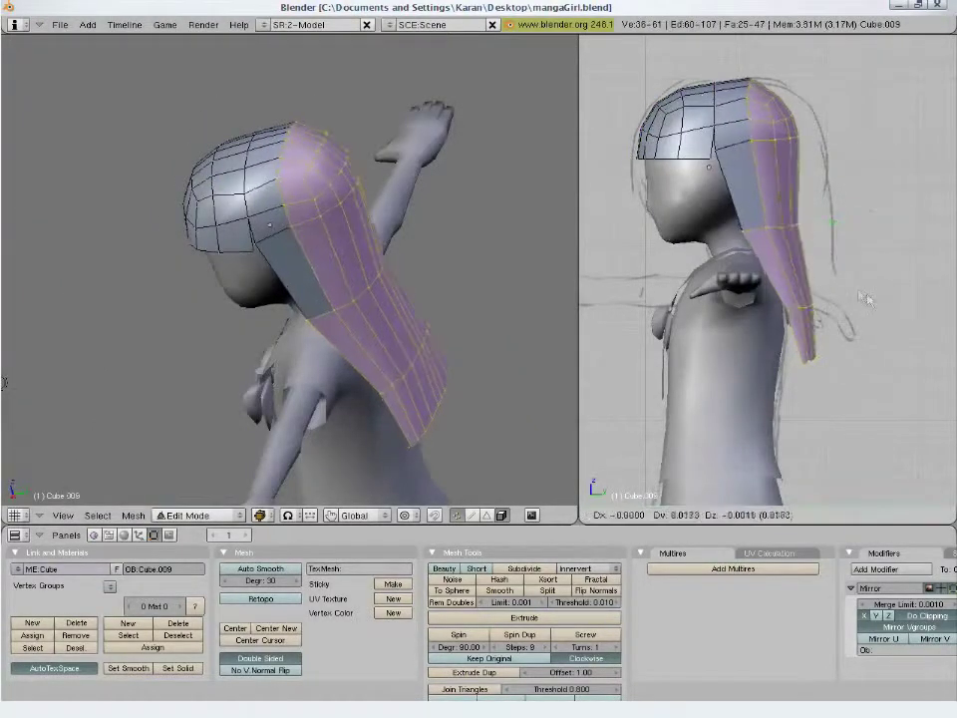
pyautogui.click(913, 312)
# - Knife a new cut across the hair cap through edge midpoints
pyautogui.hotkey('ctrl', 'r')
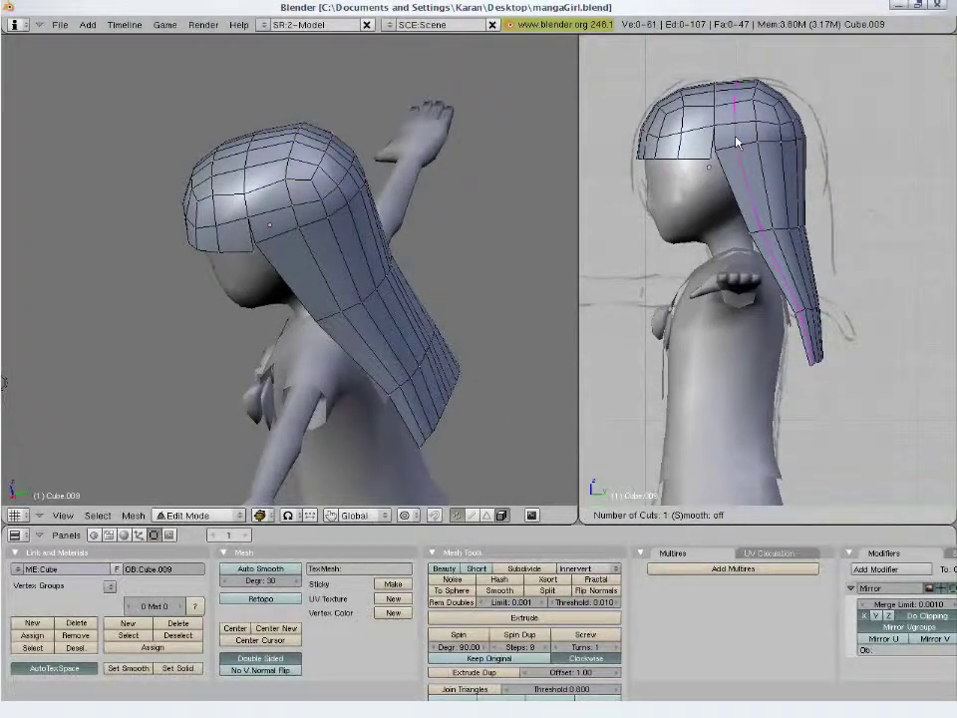
pyautogui.press('Escape')
pyautogui.press('a')
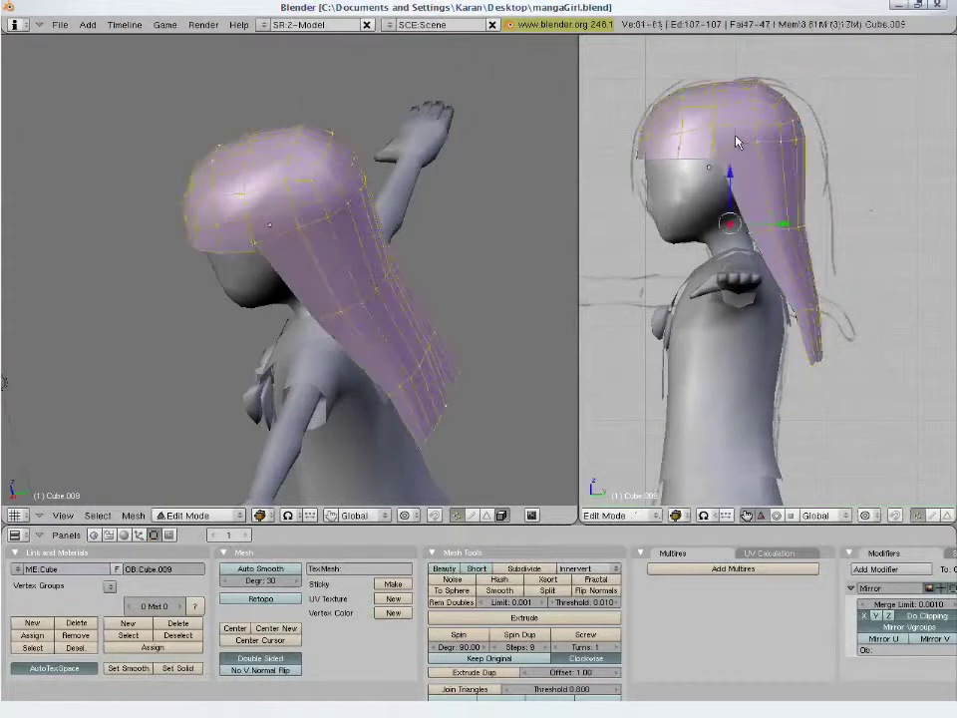
pyautogui.press('k')
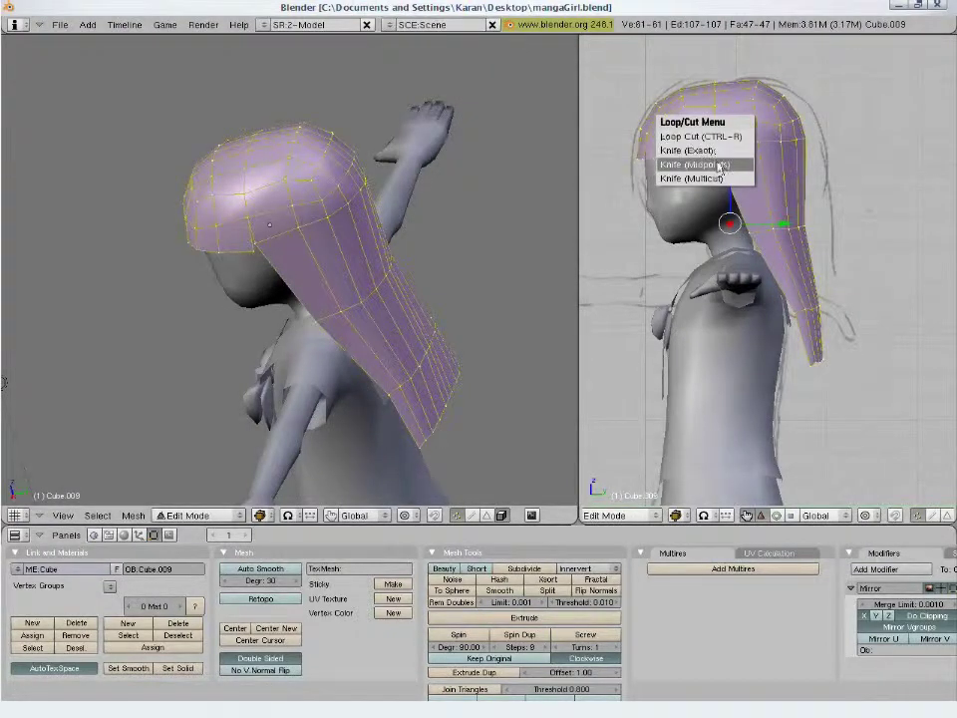
pyautogui.click(698, 163)
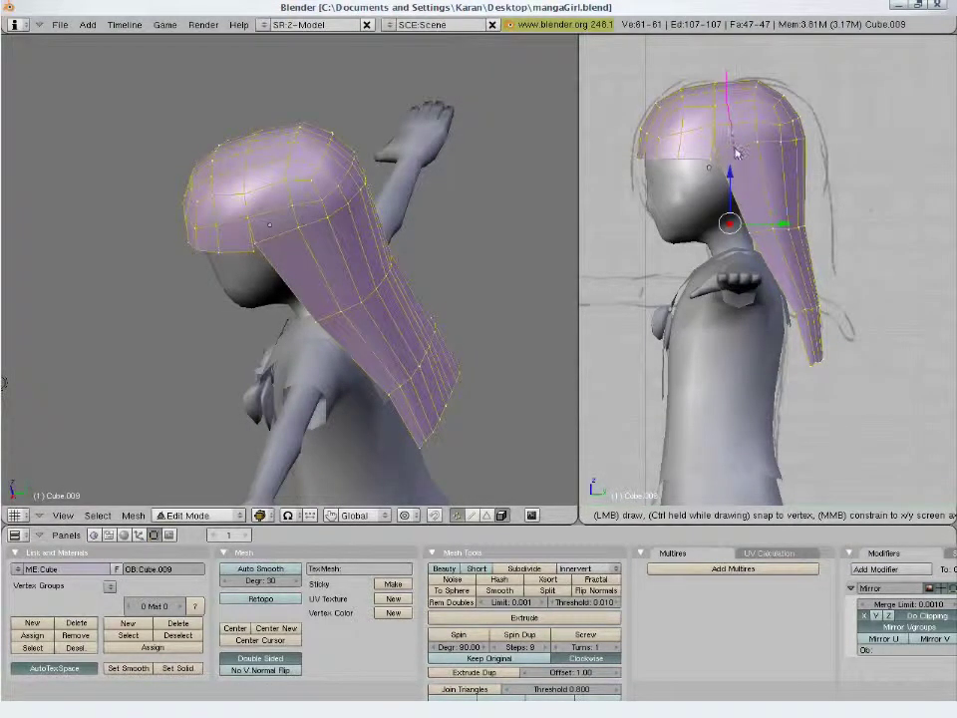
pyautogui.moveTo(598, 387); pyautogui.dragTo(858, 386)
pyautogui.press('Return')
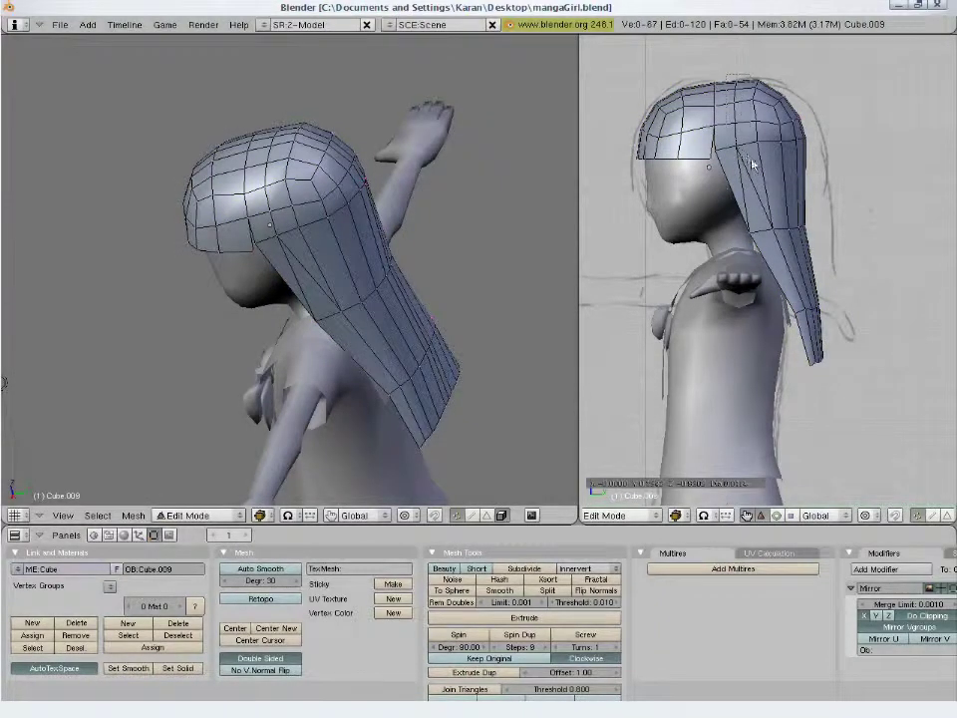
# - Raise the new row of hair vertices to round the top of the hair
pyautogui.press('z')
pyautogui.keyDown('alt'); pyautogui.rightClick(743, 114); pyautogui.keyUp('alt')
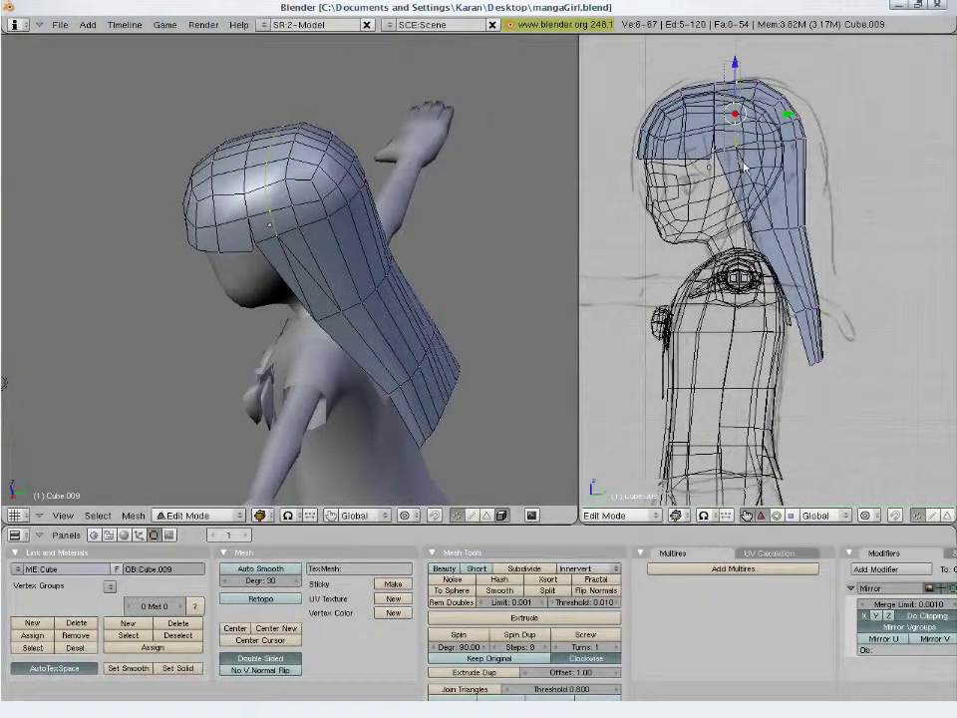
pyautogui.press('g')
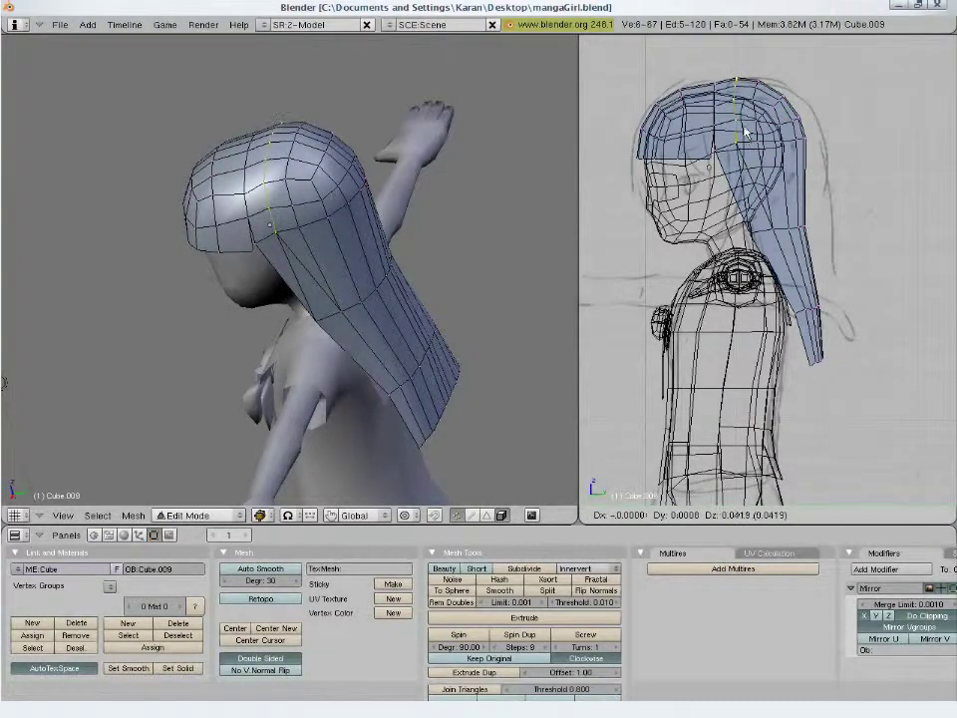
pyautogui.click(748, 128)
# - Move crown and strand vertices so the hair hugs the head
pyautogui.press('a')
pyautogui.press('b')
pyautogui.moveTo(776, 96); pyautogui.dragTo(815, 138)
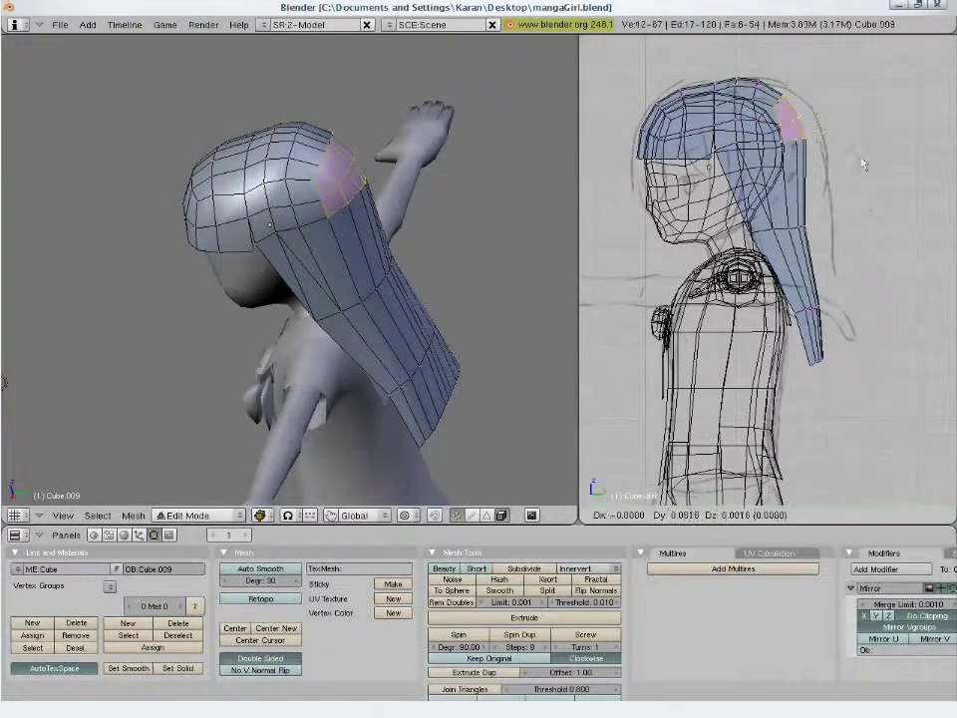
pyautogui.rightClick(790, 190)
pyautogui.press('g')
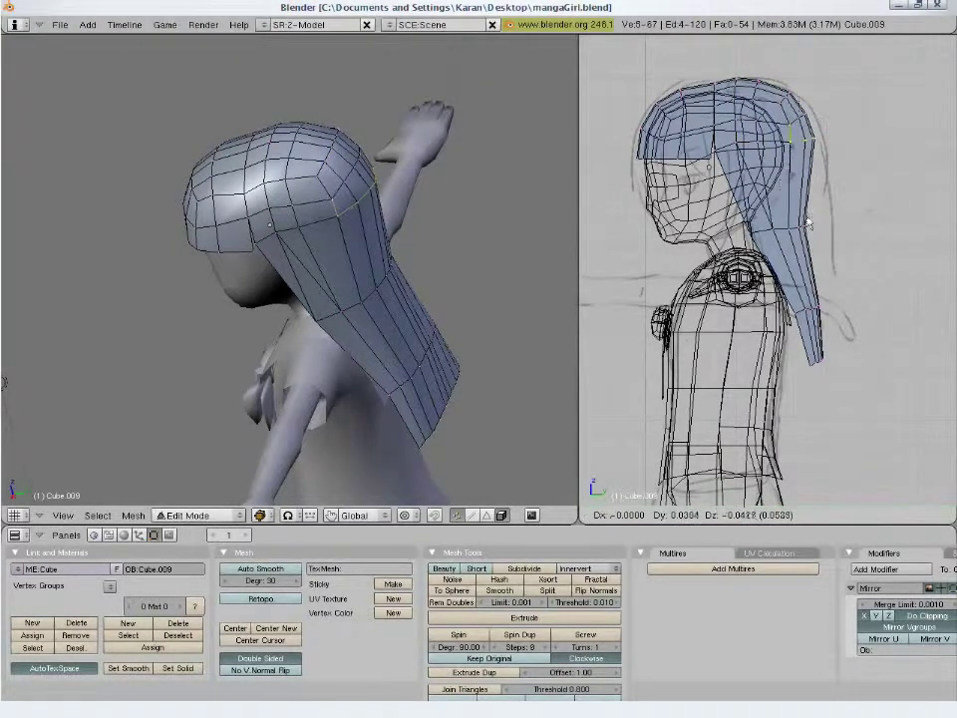
pyautogui.click(852, 145)
# - Lower the vertices along the back of the hair
pyautogui.press('a')
pyautogui.press('b')
pyautogui.moveTo(844, 136); pyautogui.dragTo(782, 187)
pyautogui.press('g')
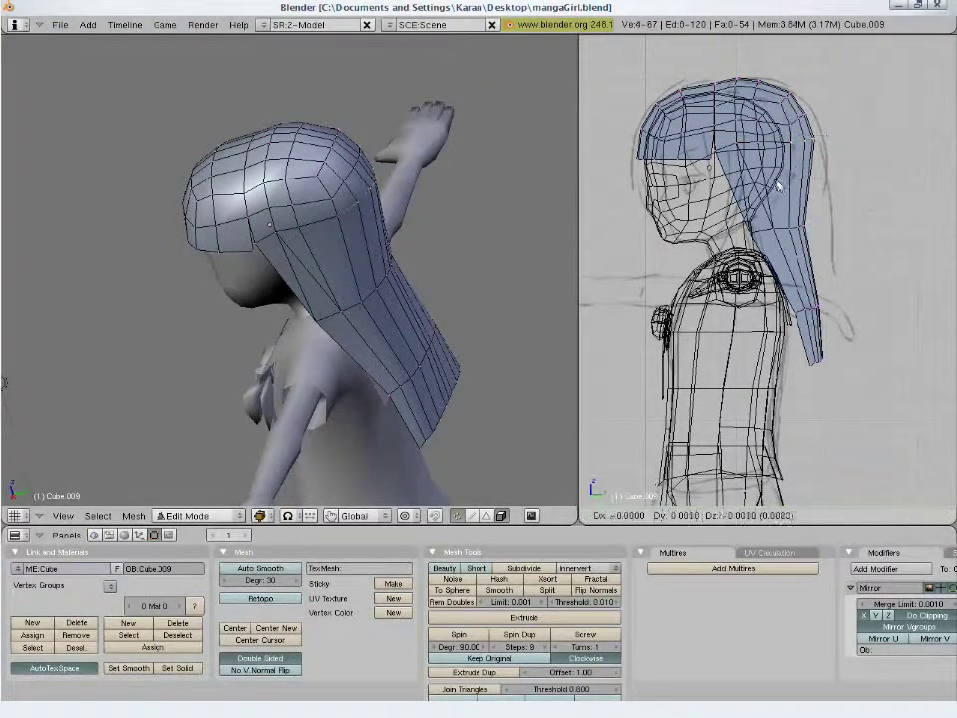
pyautogui.click(783, 261)
# - Return the hair to solid Object Mode and orbit toward the character's front
pyautogui.press('a')
pyautogui.press('z')
pyautogui.press('Tab')
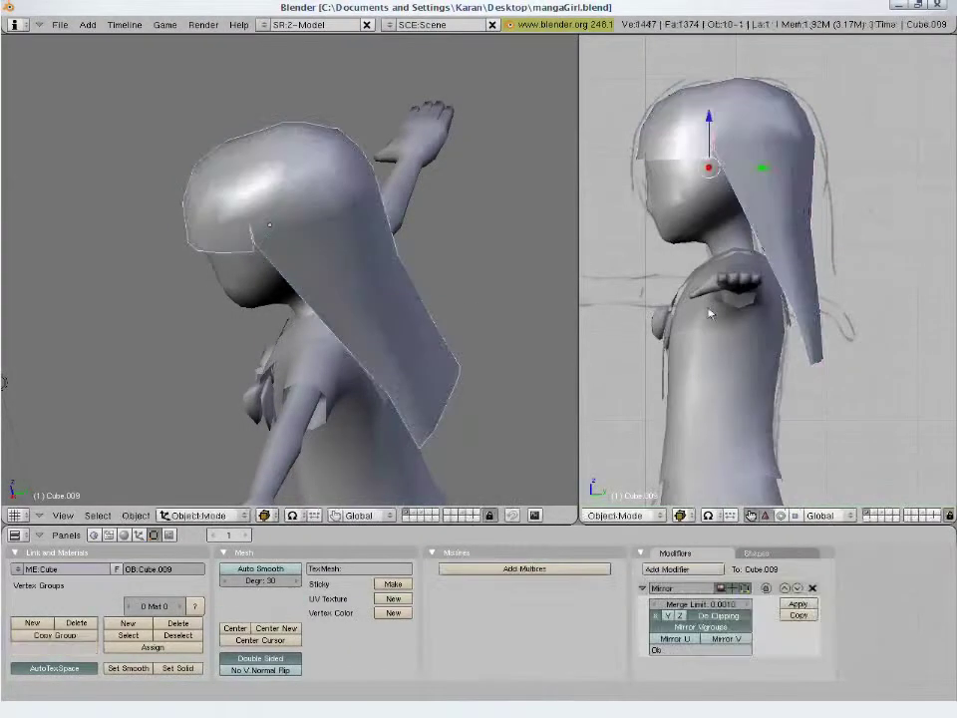
pyautogui.moveTo(230, 319)
pyautogui.mouseDown(button='middle')
pyautogui.moveTo(392, 232)
pyautogui.moveTo(315, 286)
pyautogui.mouseUp(button='middle')
# - Save over mangaGirl.blend, then select the hair in front view
pyautogui.hotkey('ctrl', 'w')
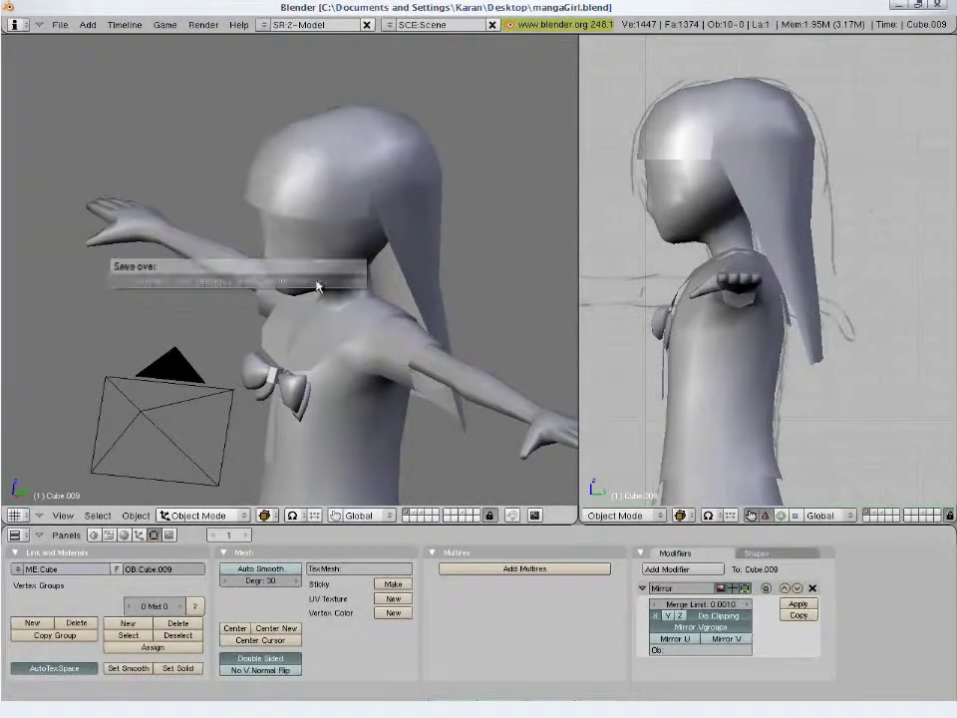
pyautogui.click(319, 285)
pyautogui.press('KP_1')
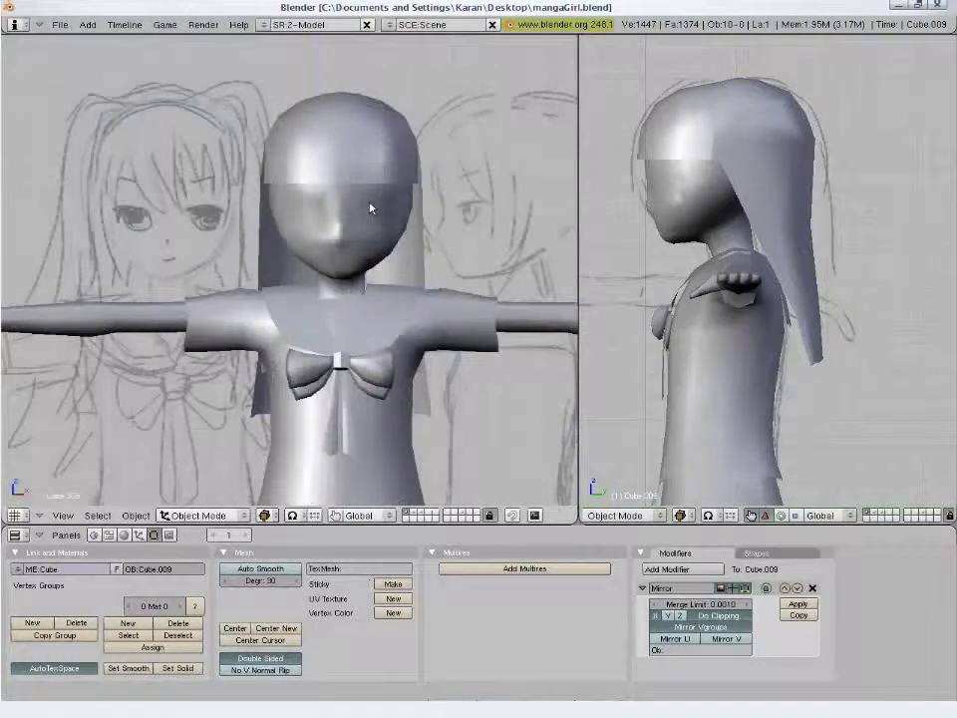
pyautogui.rightClick(399, 171)
# - Zoom and pan the front view to centre the head
pyautogui.press('Tab')
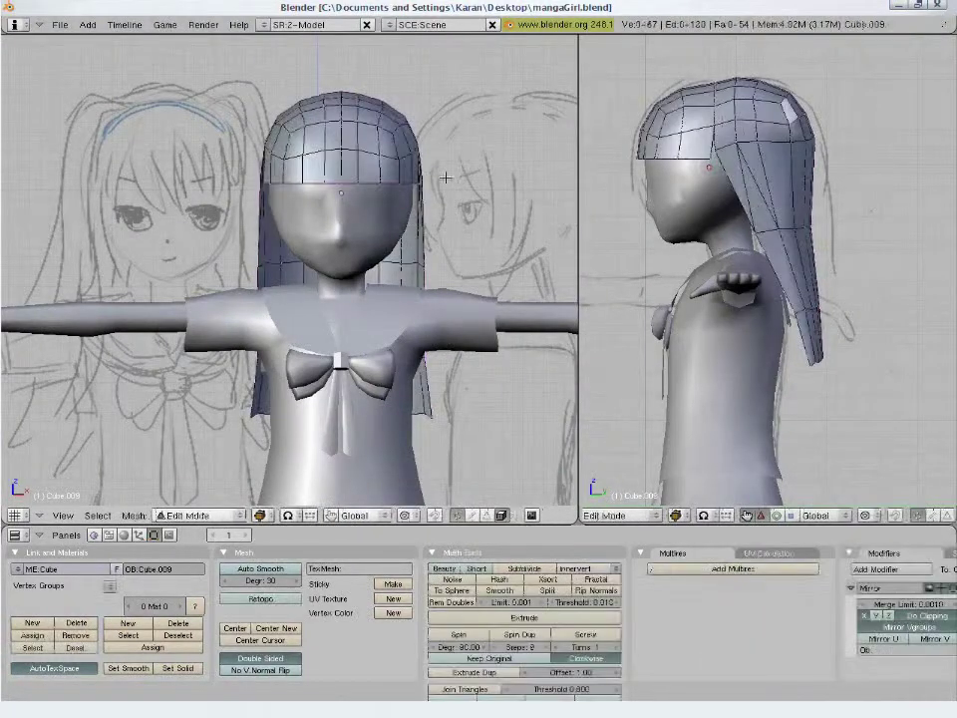
pyautogui.press('Tab')
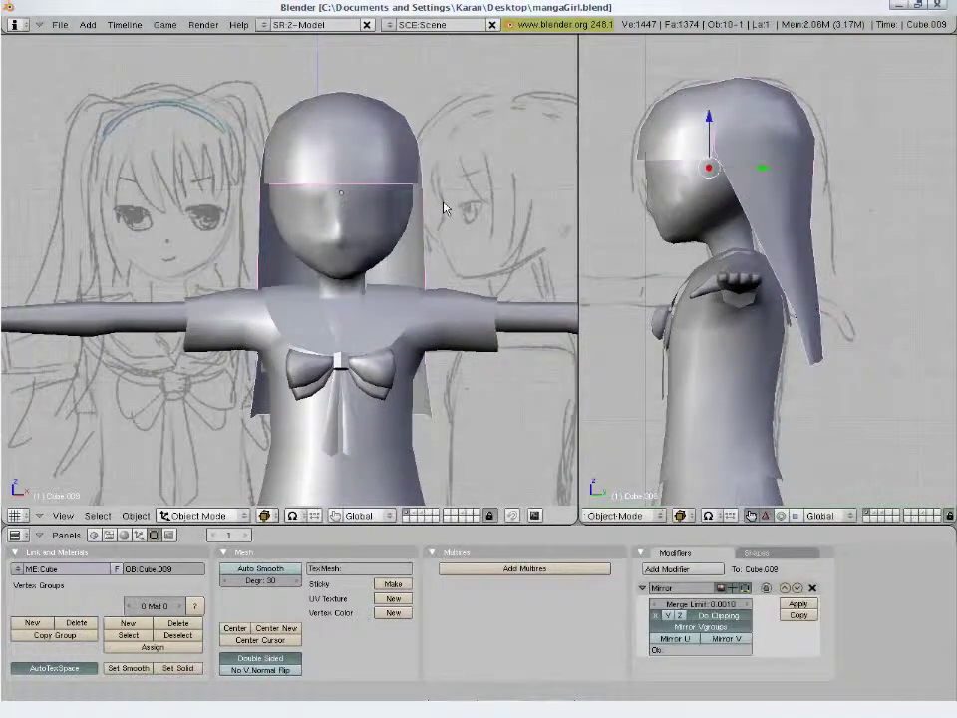
pyautogui.scroll(2, 444, 207)
pyautogui.keyDown('shift'); pyautogui.moveTo(444, 207); pyautogui.dragTo(435, 248, button='middle'); pyautogui.keyUp('shift')
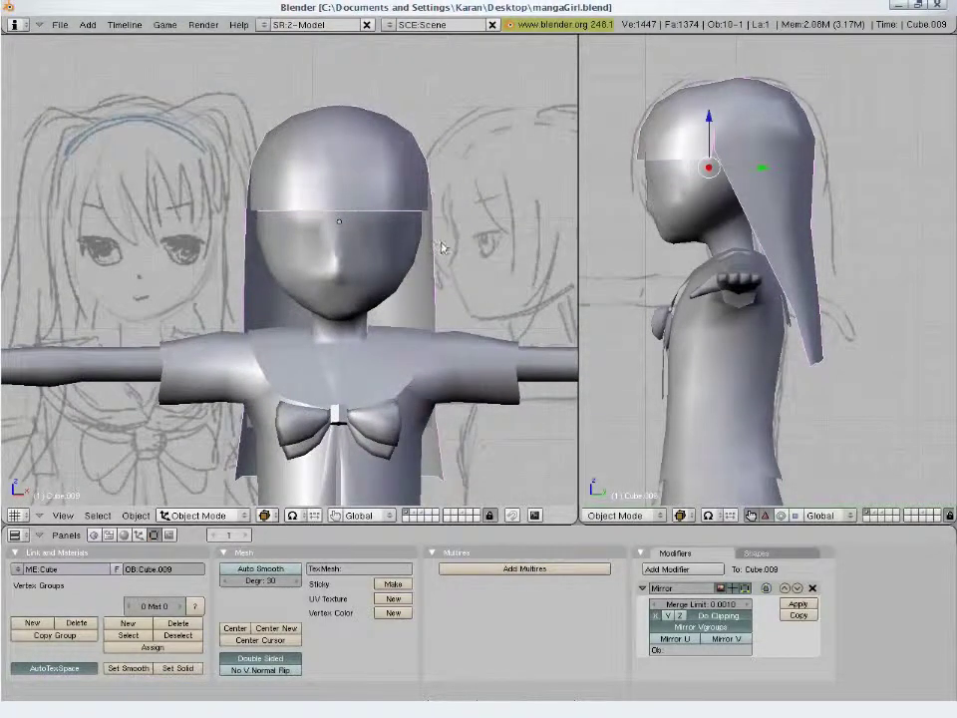
# - Widen the selected hair along the X axis in two scaling passes
pyautogui.press('Tab')
pyautogui.press('a')
pyautogui.press('a')
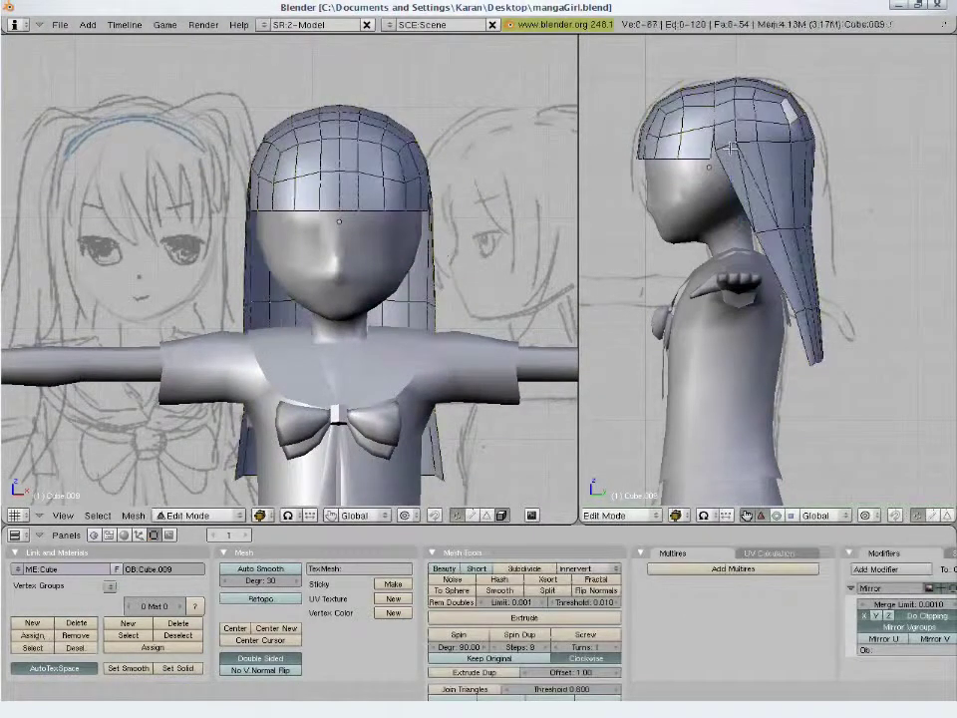
pyautogui.rightClick(731, 148)
pyautogui.press('z')
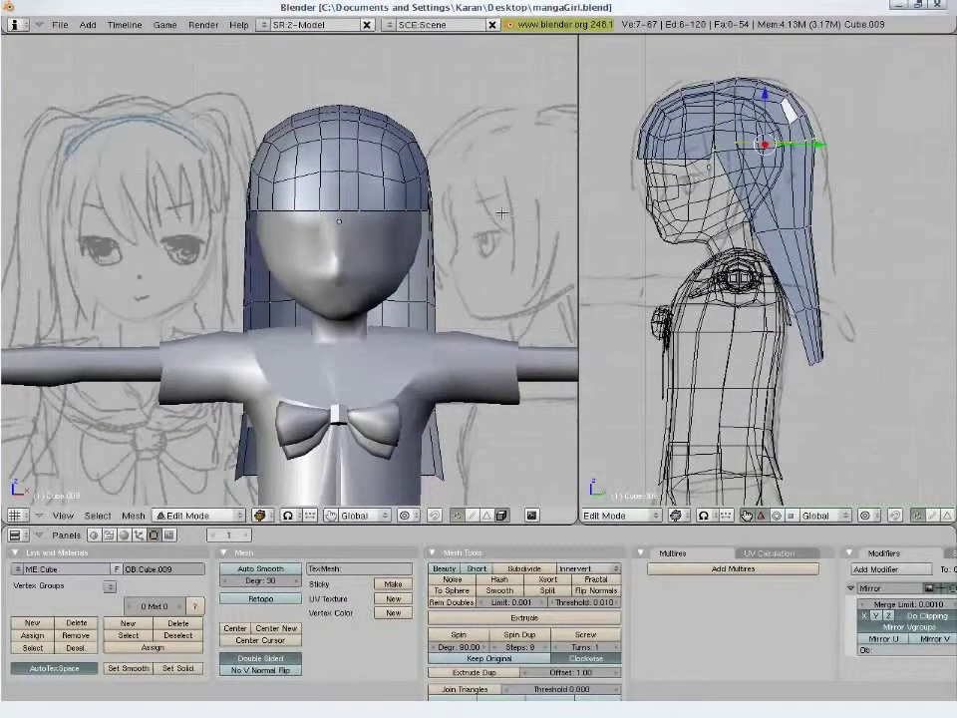
pyautogui.press('s')
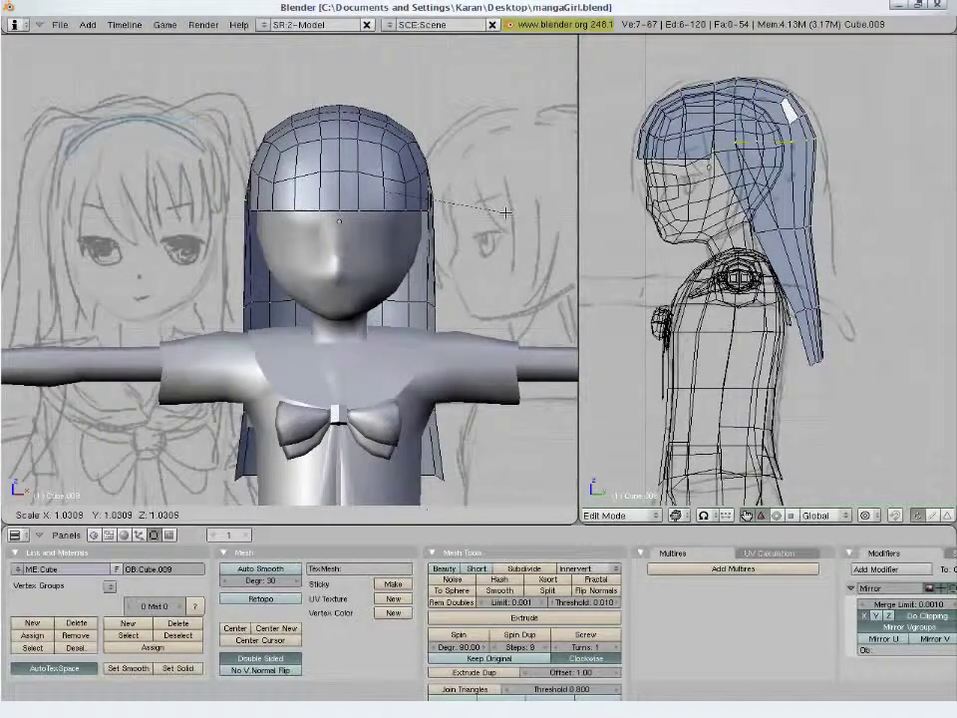
pyautogui.press('x')
pyautogui.click(530, 298)
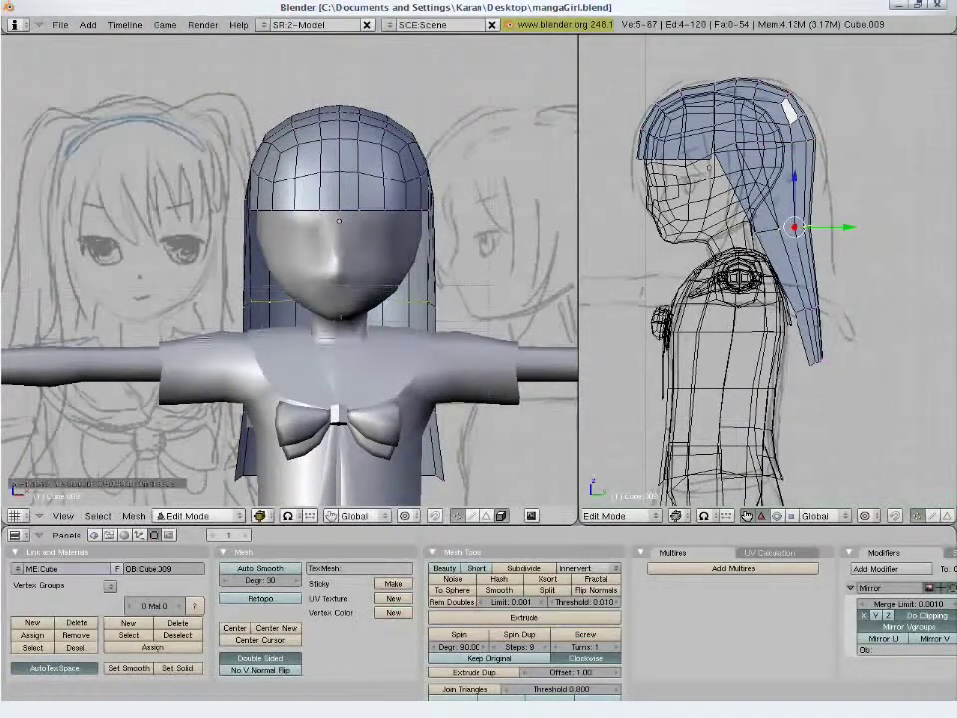
pyautogui.press('s')
pyautogui.press('x')
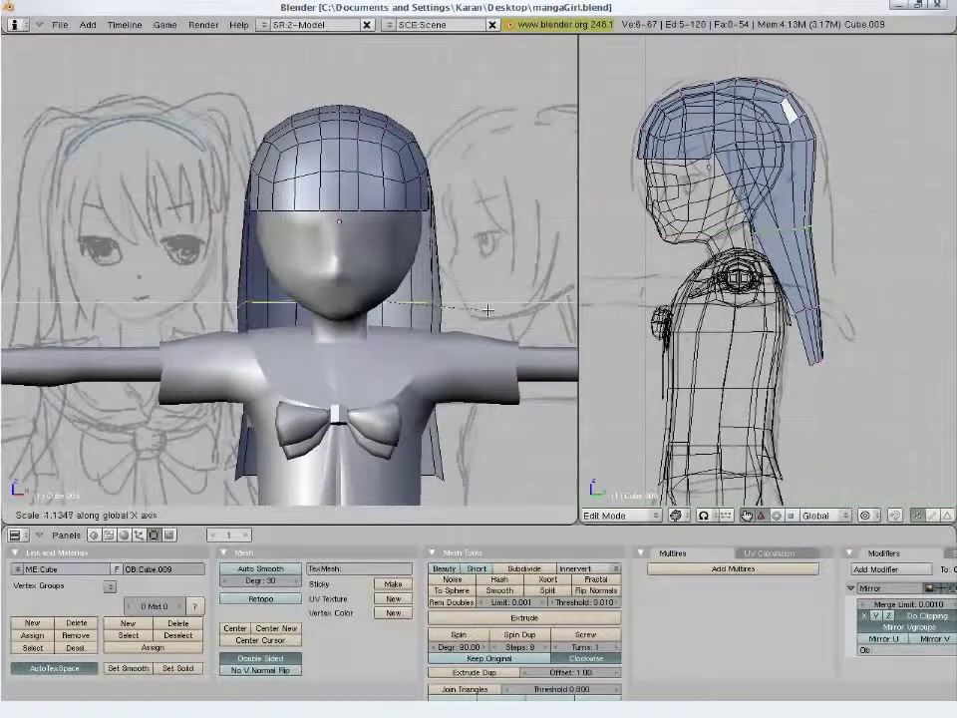
pyautogui.click(488, 310)
# - Flare the hair's bottom ring outward along X, then return to Object Mode
pyautogui.press('z')
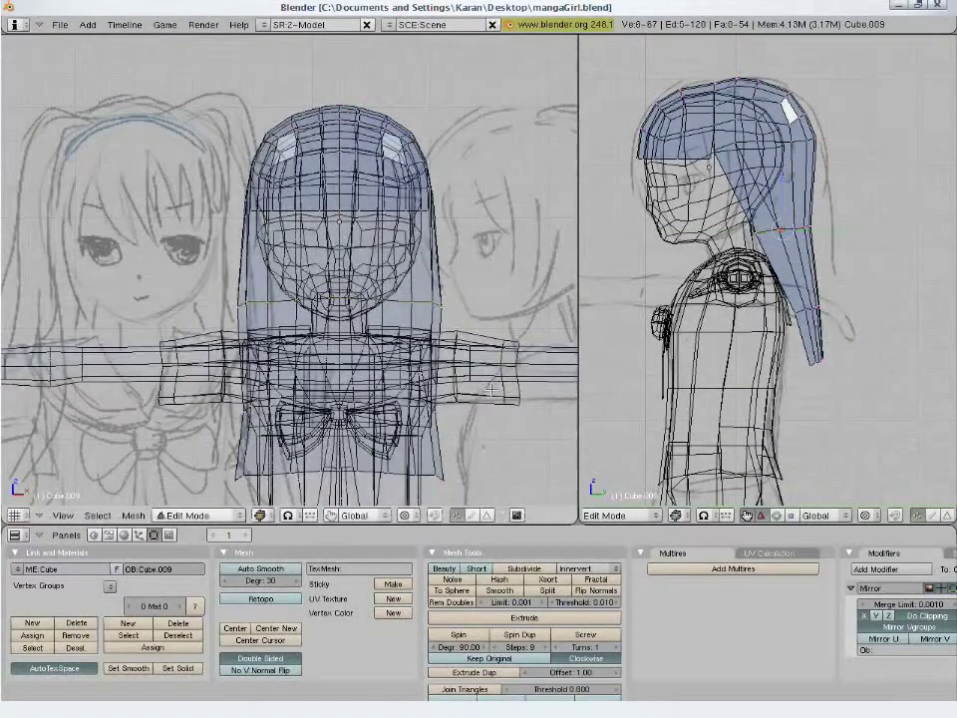
pyautogui.keyDown('alt'); pyautogui.rightClick(448, 431); pyautogui.keyUp('alt')
pyautogui.press('s')
pyautogui.press('x')
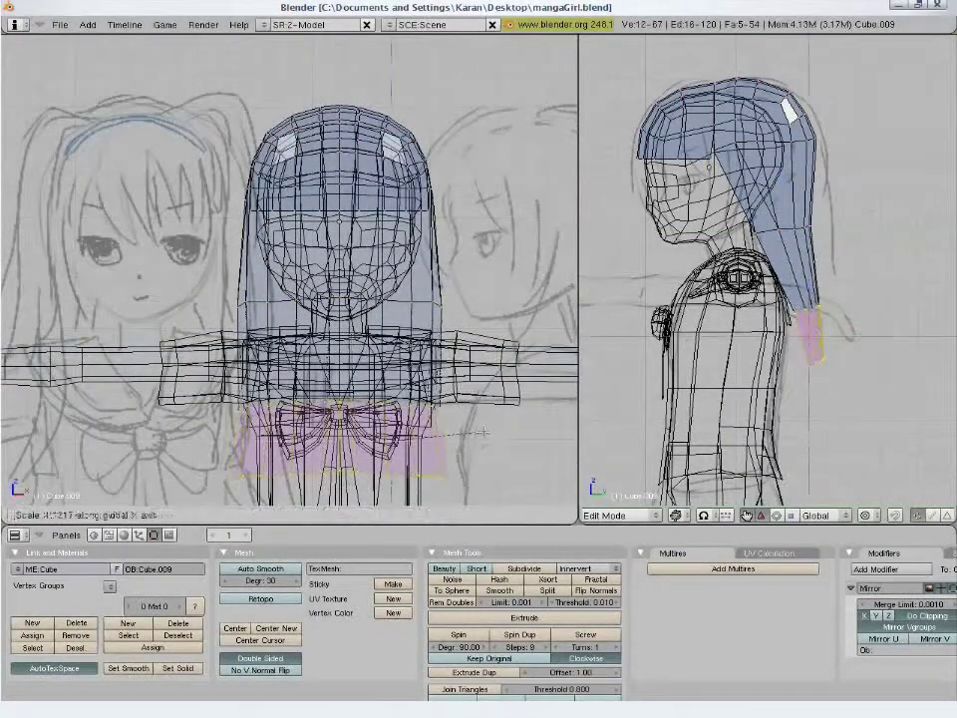
pyautogui.click(494, 430)
pyautogui.press('z')
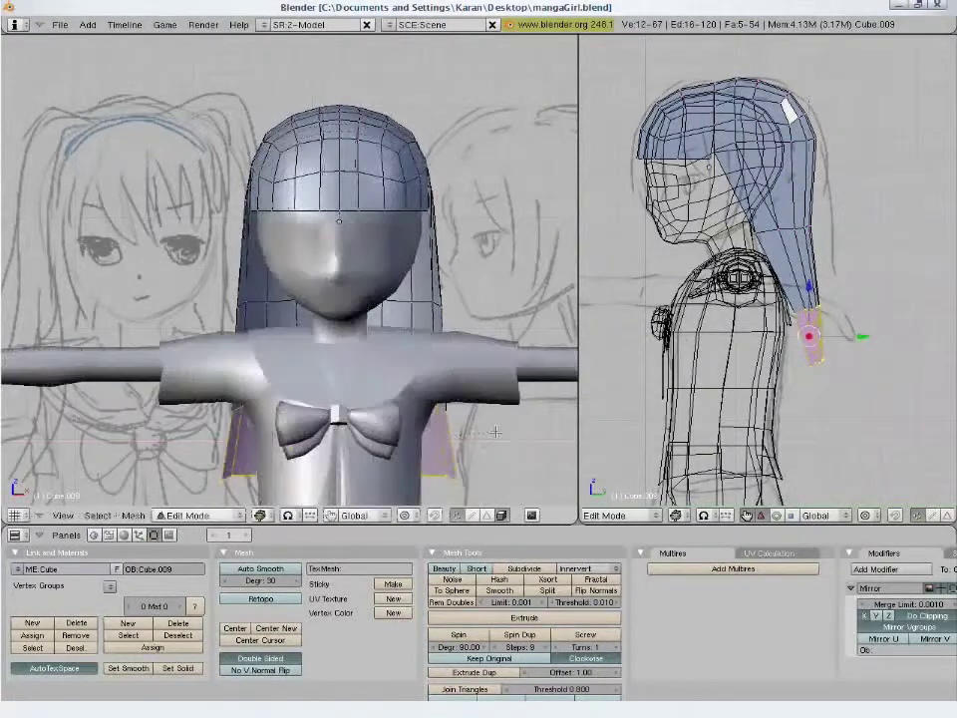
pyautogui.press('Tab')
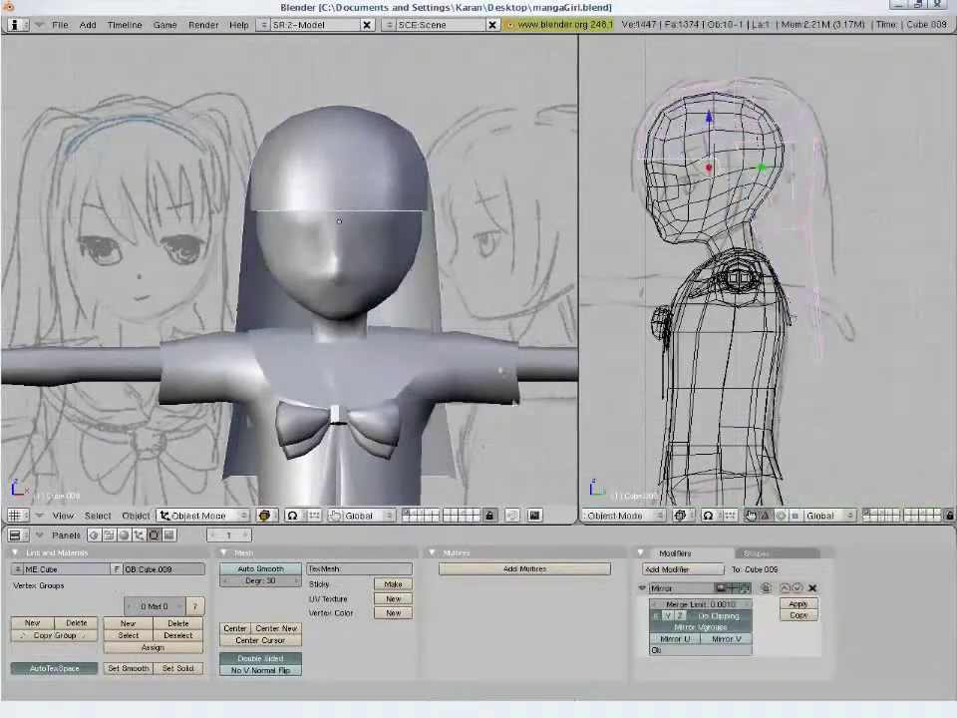
# - Scale the hair cap's front vertices vertically and move them into place
pyautogui.scroll(-1, 492, 355)
pyautogui.moveTo(488, 349)
pyautogui.mouseDown(button='middle')
pyautogui.moveTo(339, 298)
pyautogui.moveTo(276, 207)
pyautogui.mouseUp(button='middle')
pyautogui.press('KP_1')
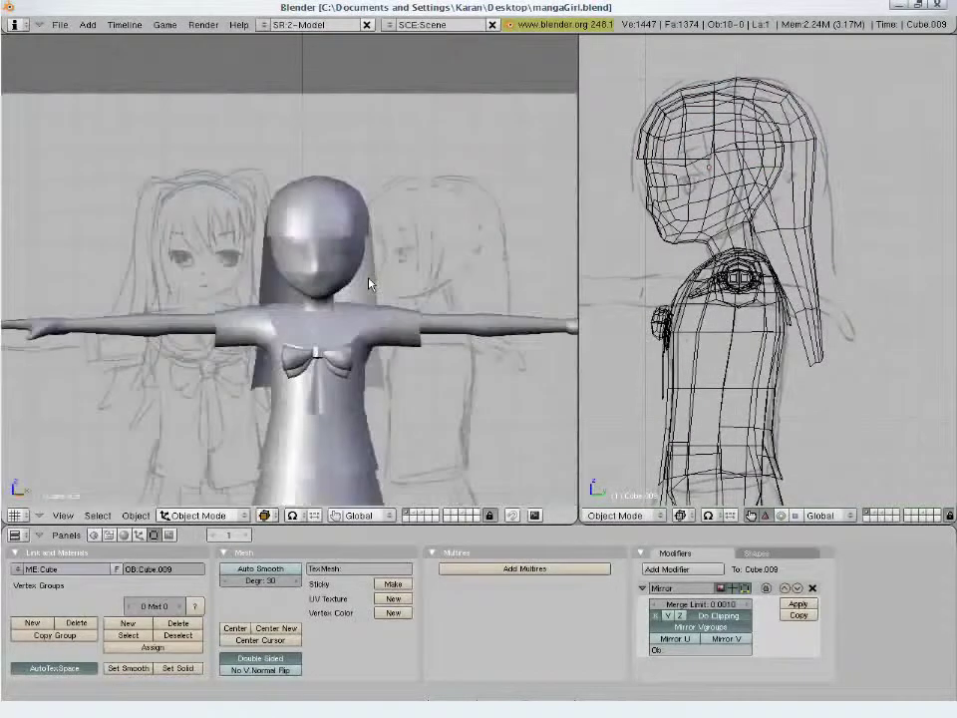
pyautogui.scroll(2, 369, 285)
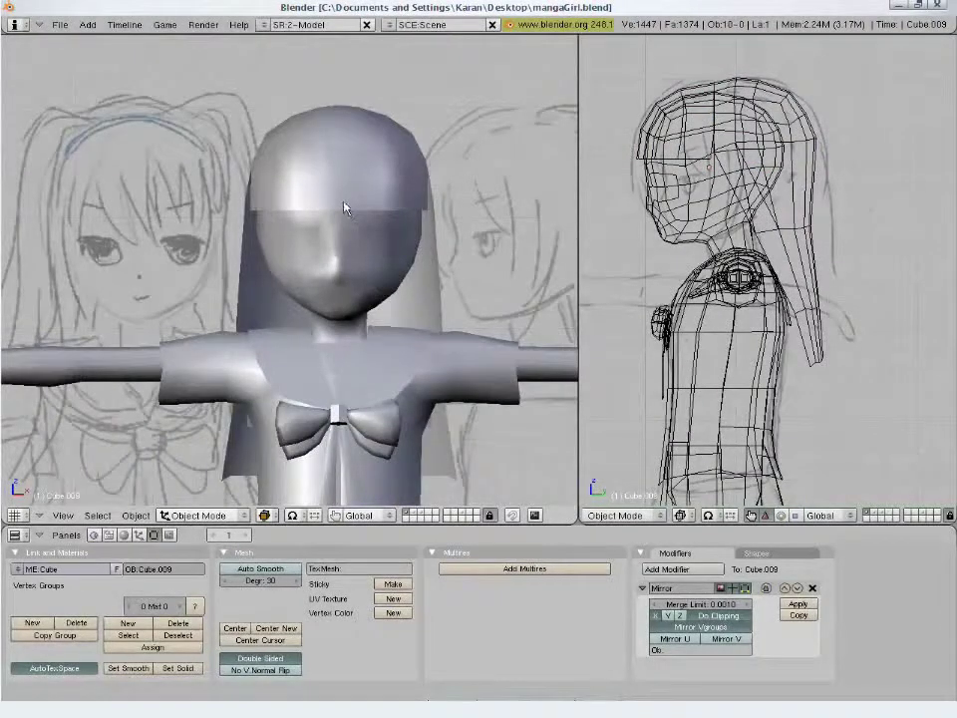
pyautogui.rightClick(344, 207)
pyautogui.press('Tab')
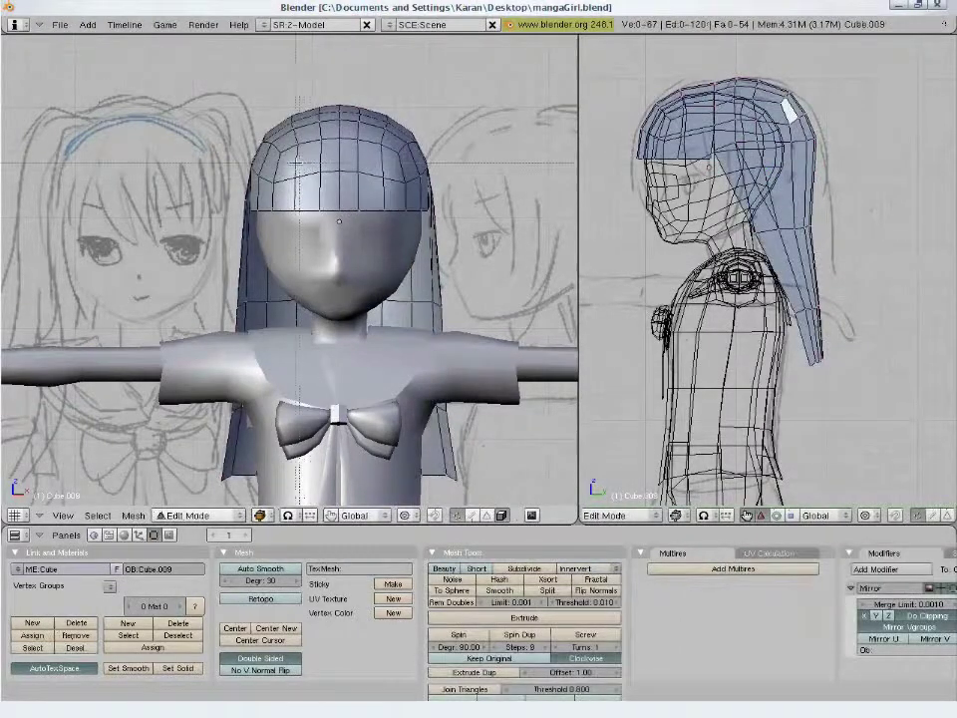
pyautogui.press('z')
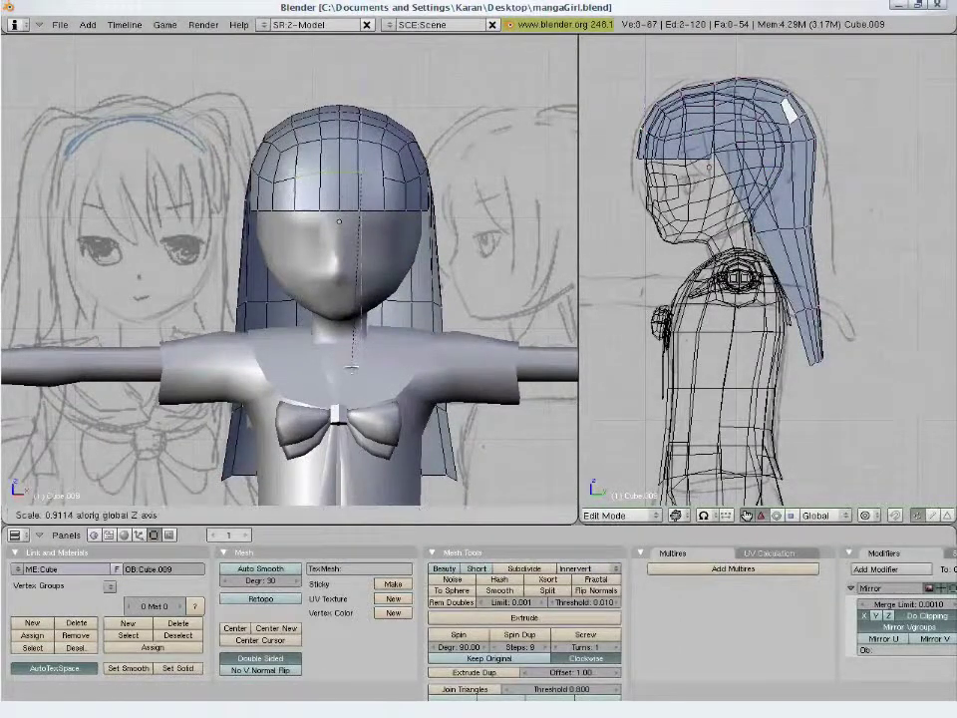
pyautogui.click(344, 231)
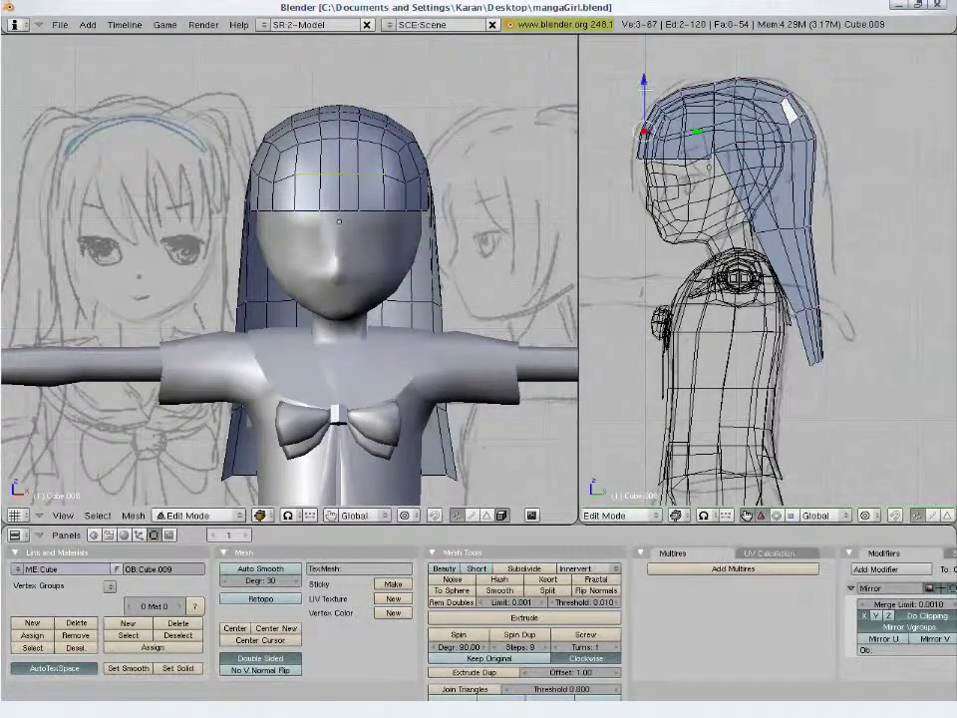
pyautogui.press('g')
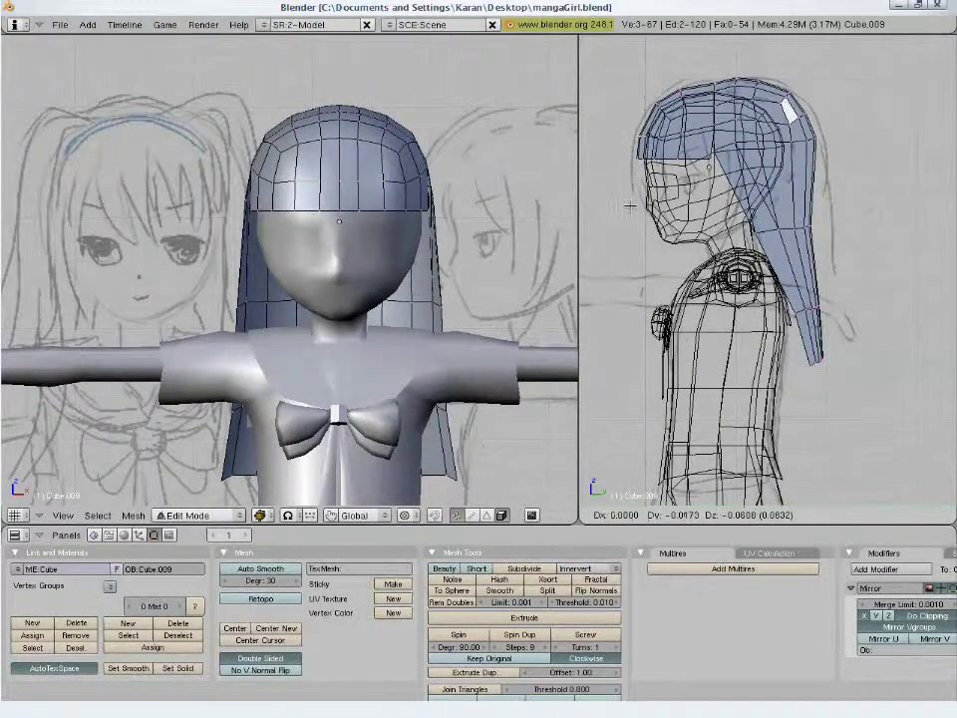
pyautogui.click(630, 205)
pyautogui.press('Tab')
# - Save the model over mangaGirl.blend
pyautogui.hotkey('ctrl', 'w')
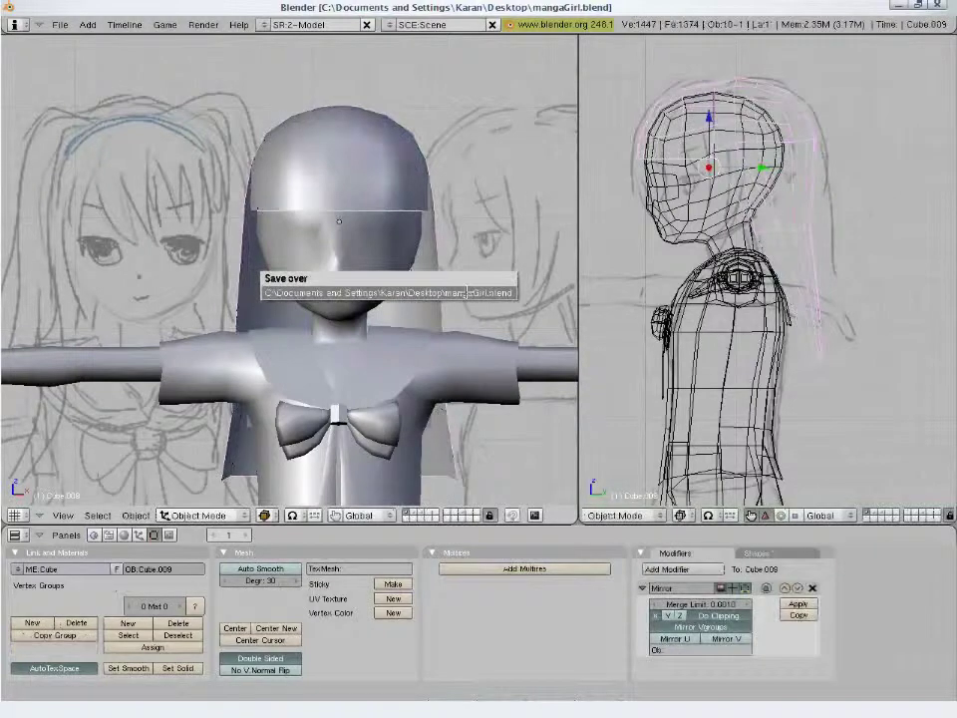
pyautogui.click(465, 292)
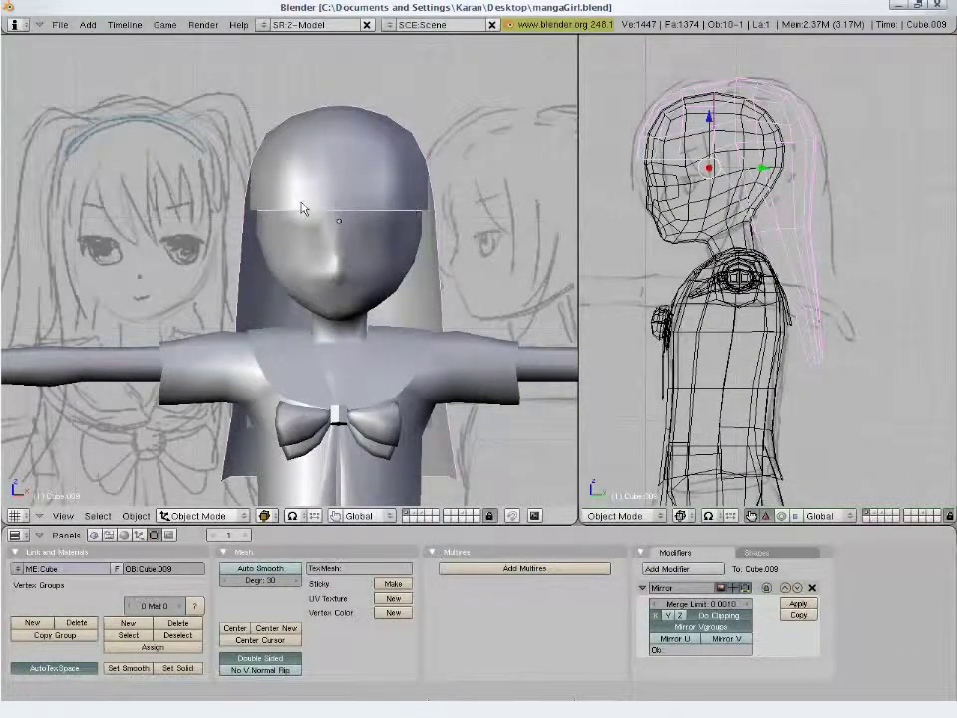
pyautogui.press('Tab')
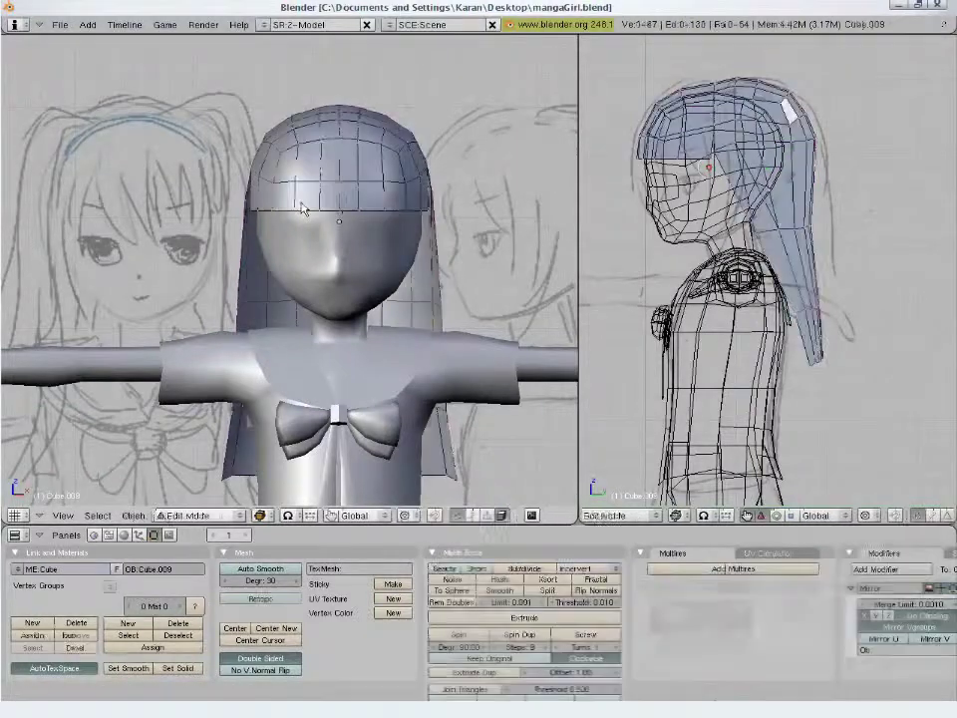
pyautogui.scroll(2, 272, 202)
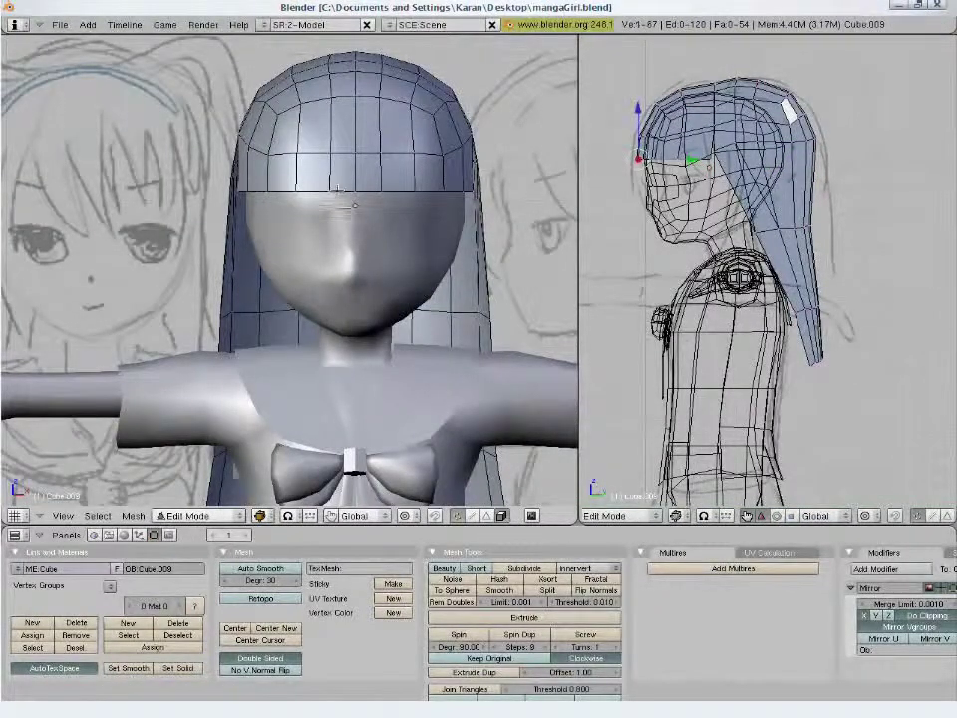
pyautogui.press('Tab')
# - Apply the hair's Mirror modifier, then pull front-edge vertices down into bang points
pyautogui.click(796, 604)
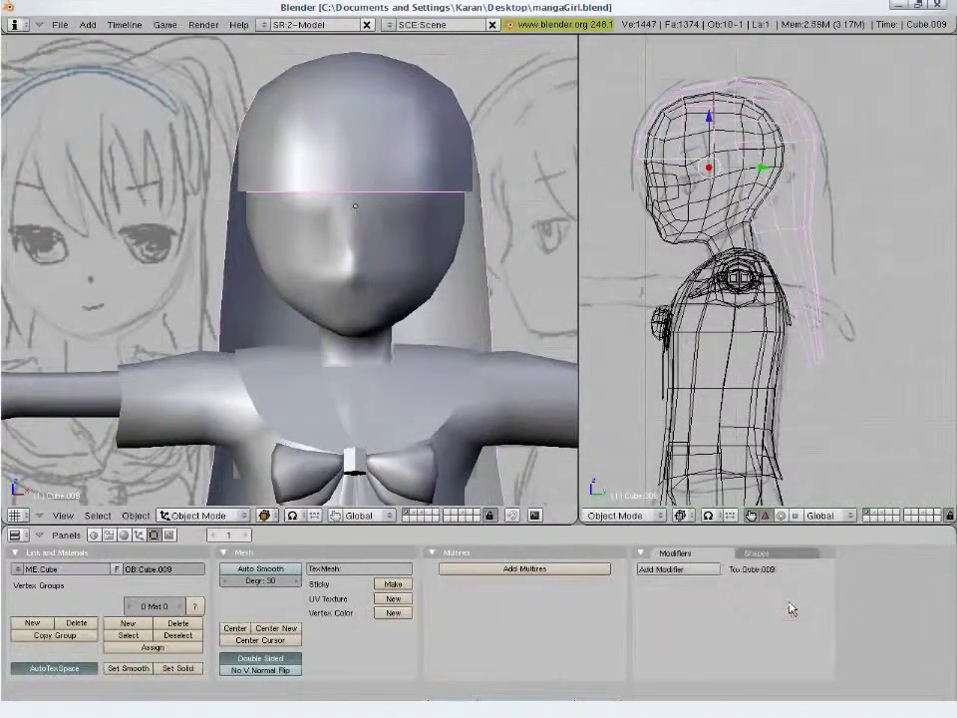
pyautogui.press('Tab')
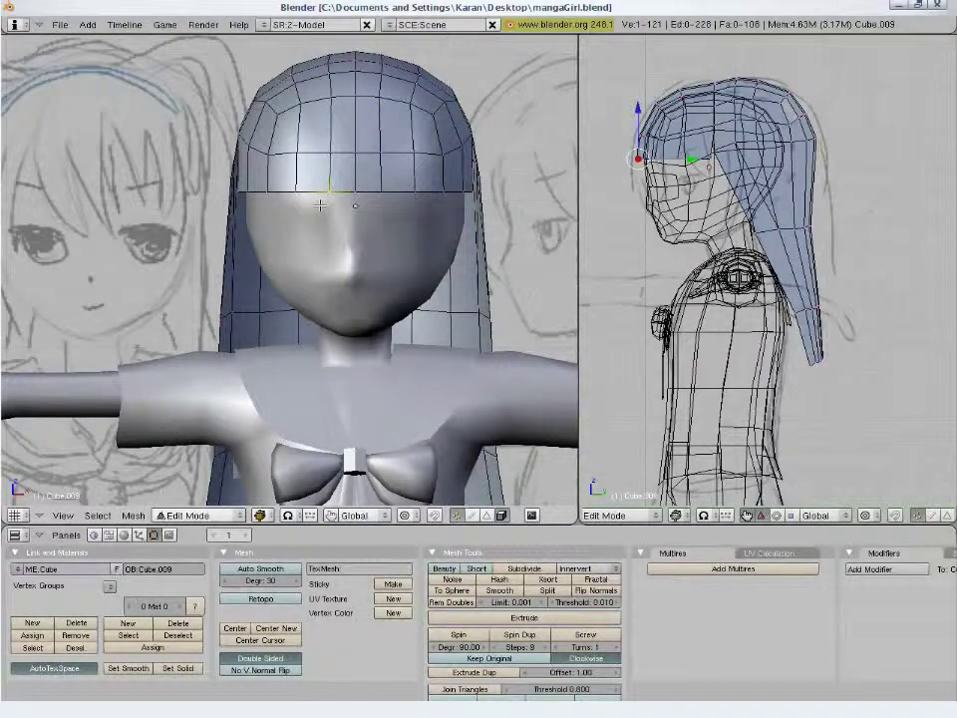
pyautogui.press('g')
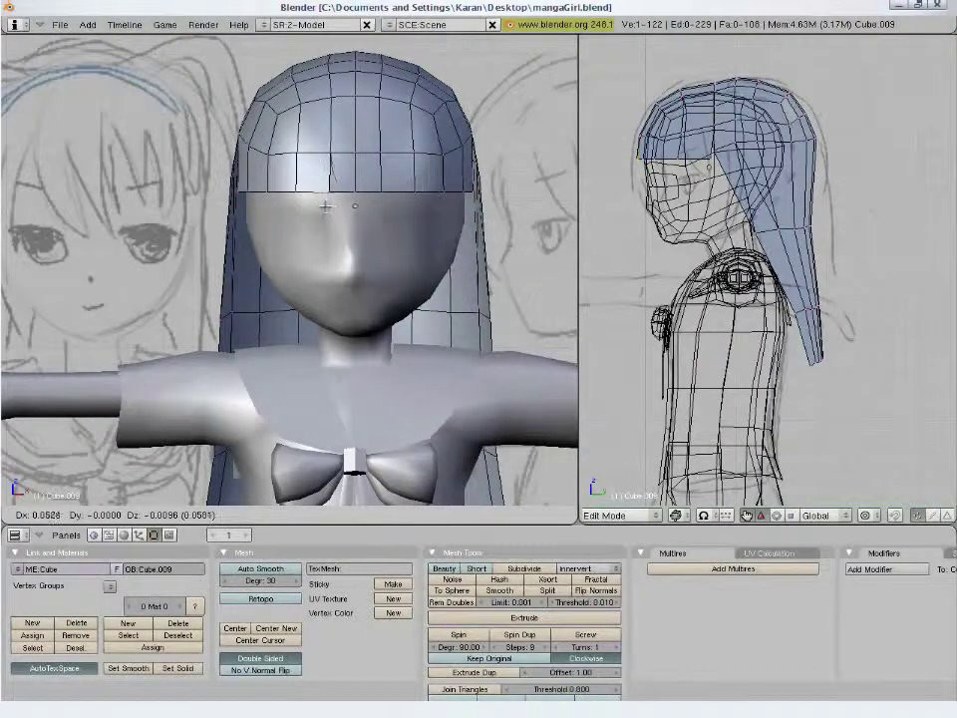
pyautogui.click(325, 206)
pyautogui.rightClick(296, 195)
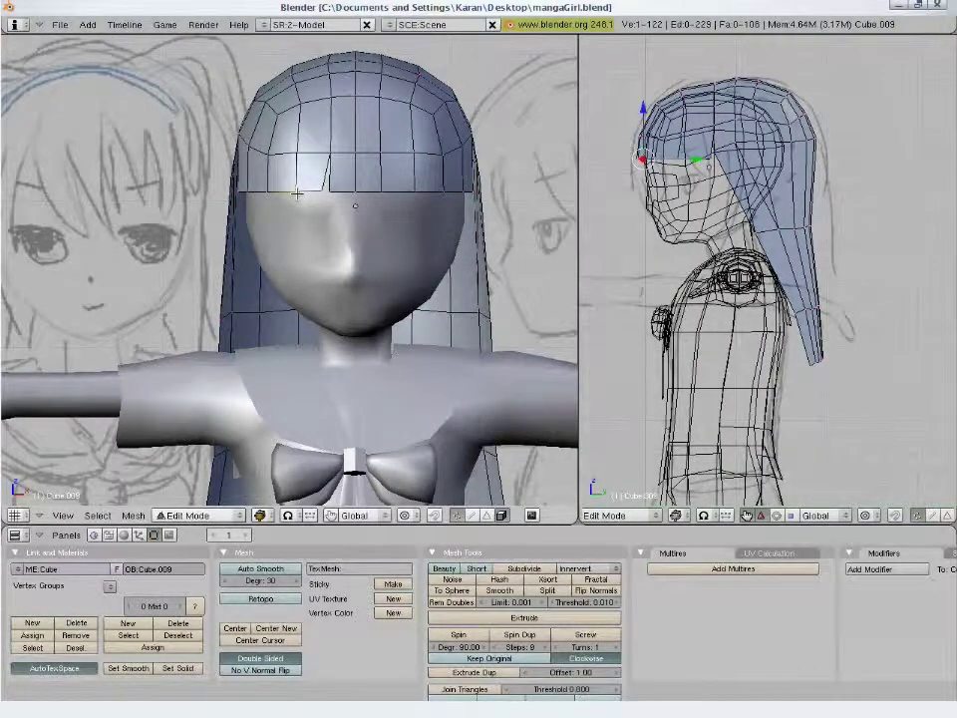
pyautogui.press('g')
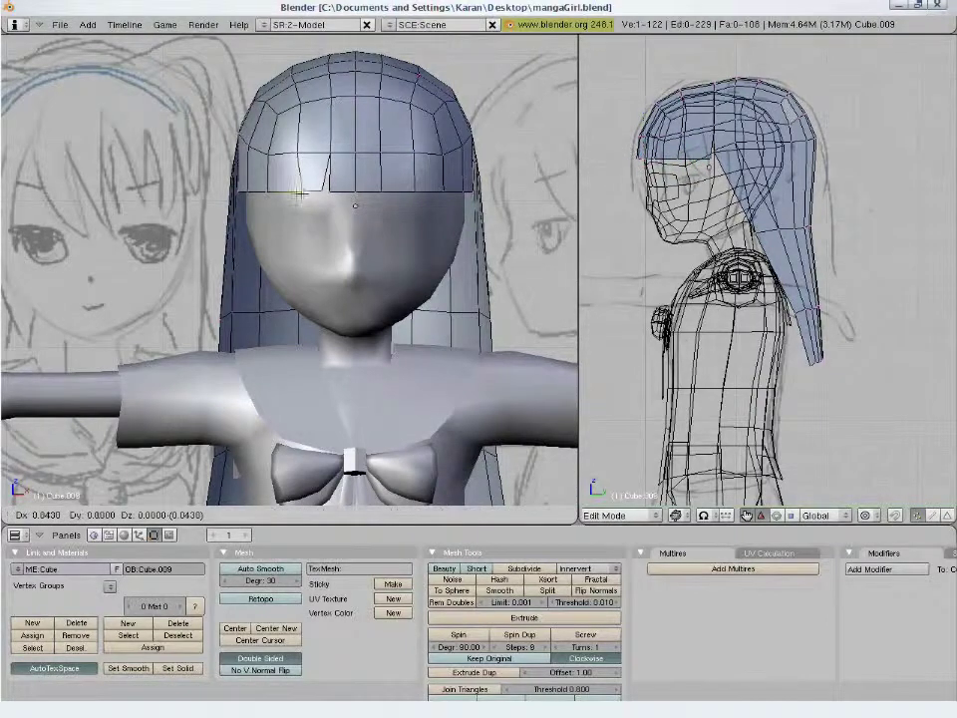
pyautogui.click(287, 207)
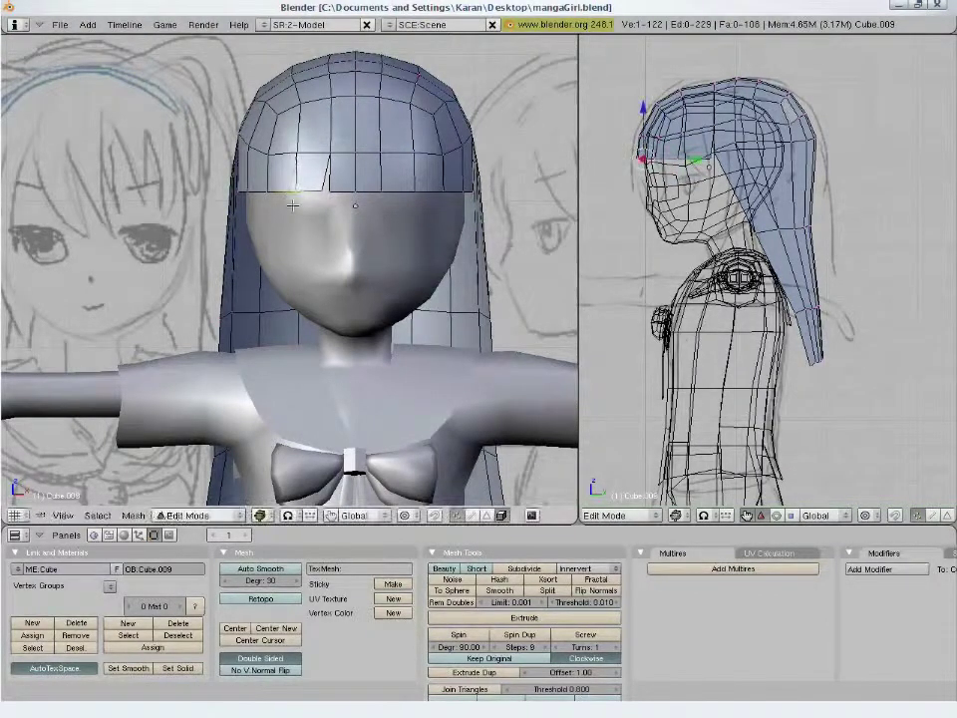
pyautogui.click(284, 203)
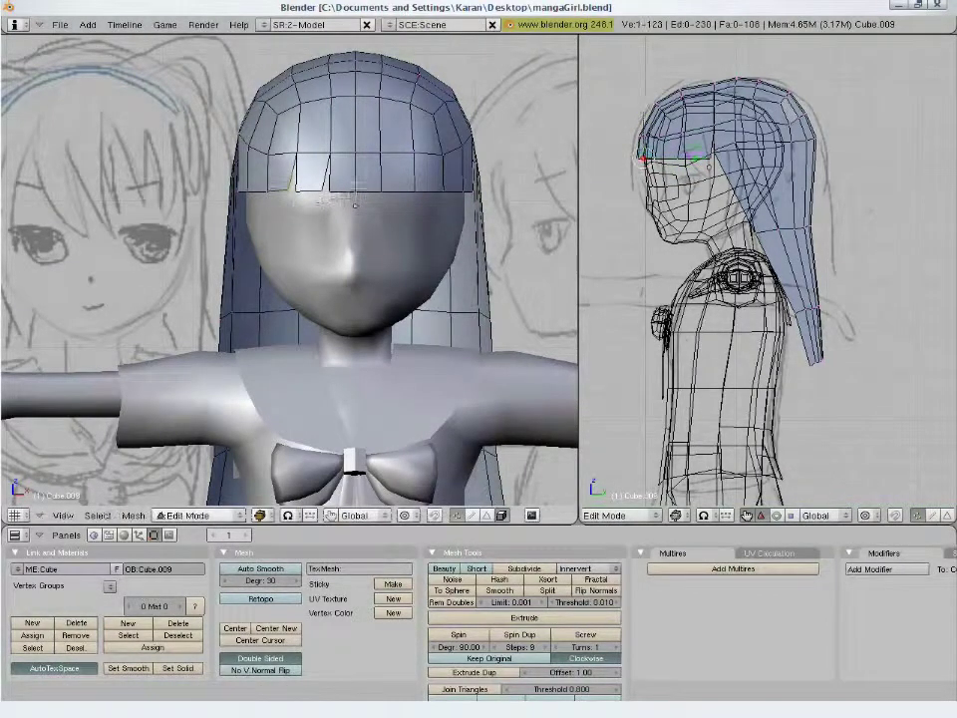
# - Extrude new points along the bangs' lower edge
pyautogui.press('e')
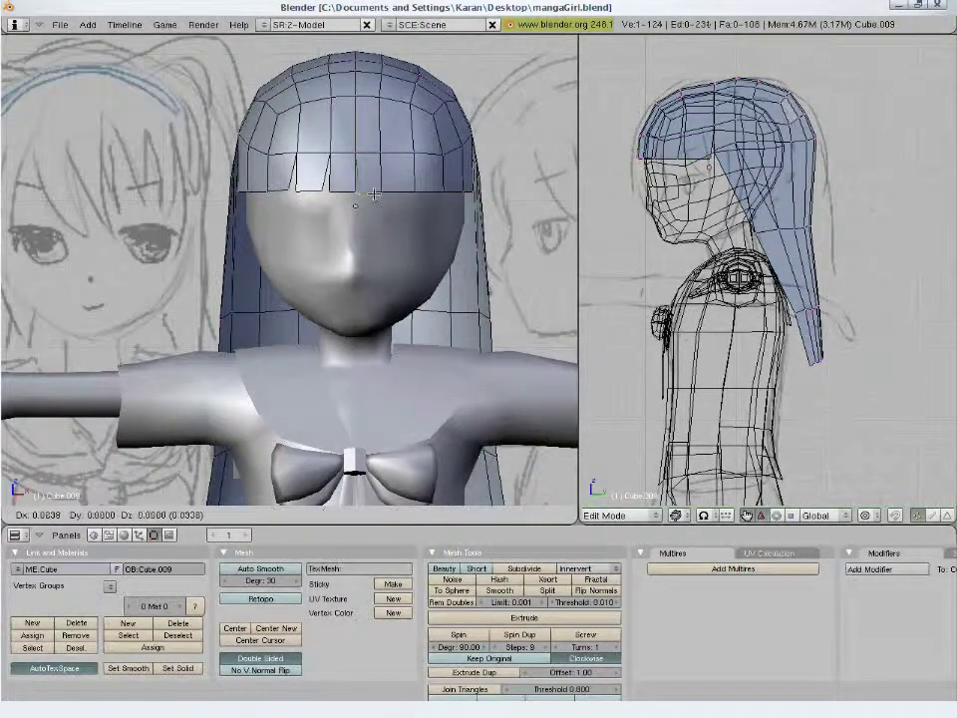
pyautogui.click(374, 194)
pyautogui.press('e')
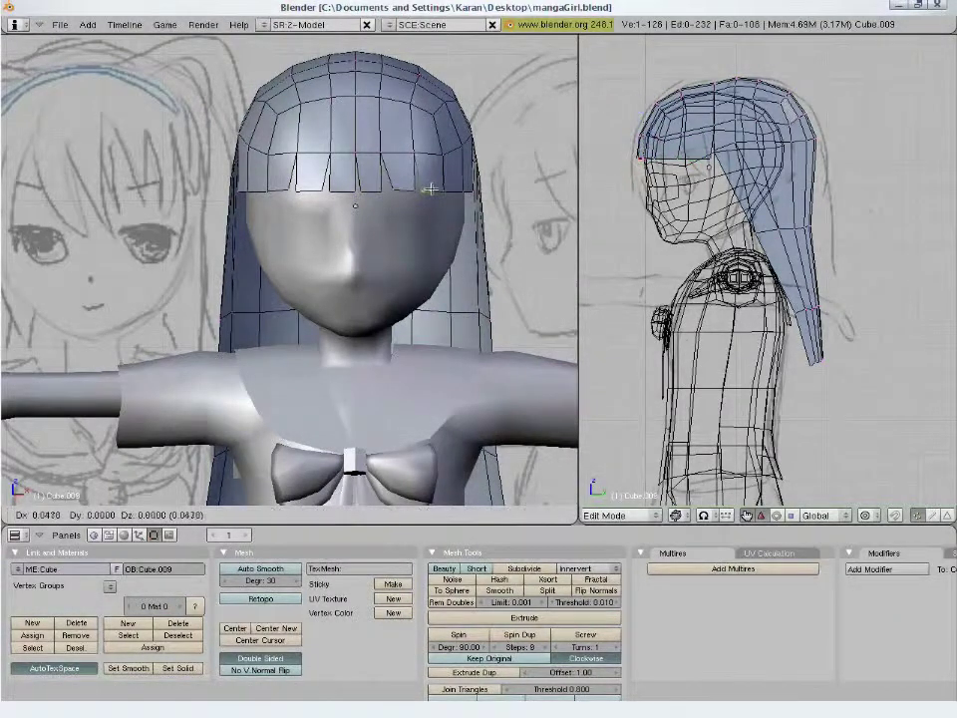
pyautogui.click(438, 189)
pyautogui.press('e')
pyautogui.press('Escape')
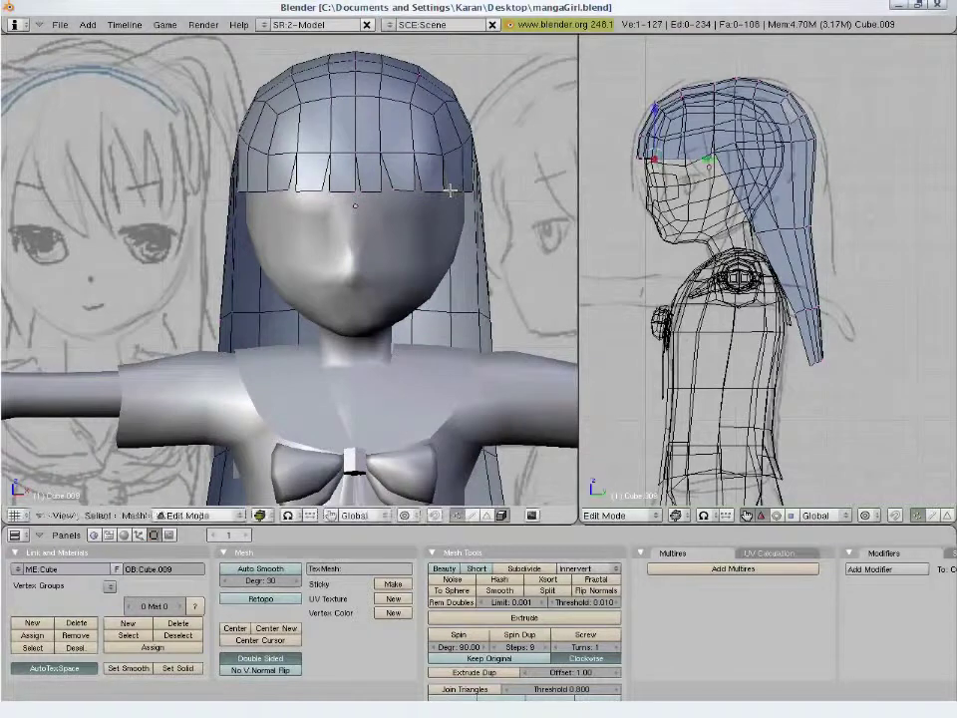
pyautogui.moveTo(339, 143); pyautogui.dragTo(370, 218, button='middle')
# - Extrude further bang points to complete the jagged fringe
pyautogui.press('e')
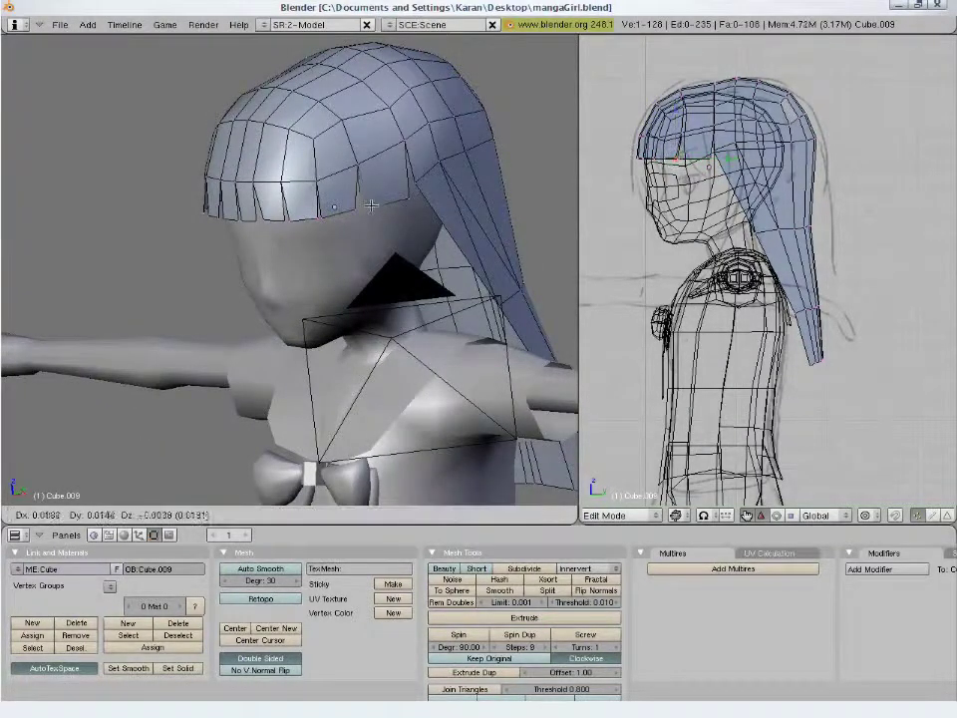
pyautogui.click(377, 203)
pyautogui.moveTo(214, 253)
pyautogui.mouseDown(button='middle')
pyautogui.moveTo(380, 241)
pyautogui.moveTo(354, 204)
pyautogui.mouseUp(button='middle')
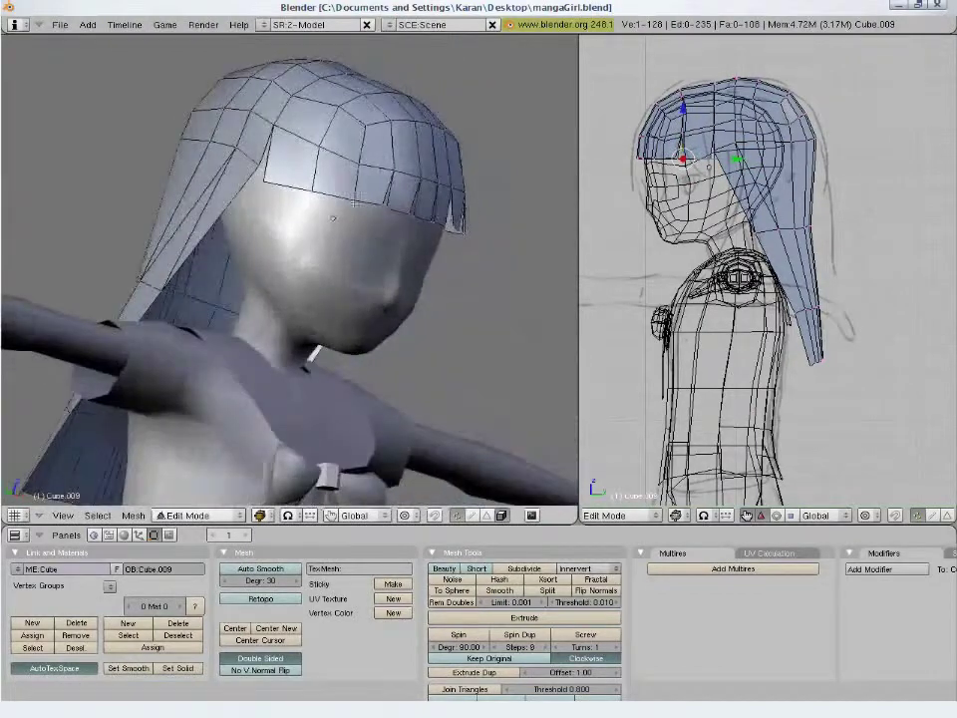
pyautogui.press('e')
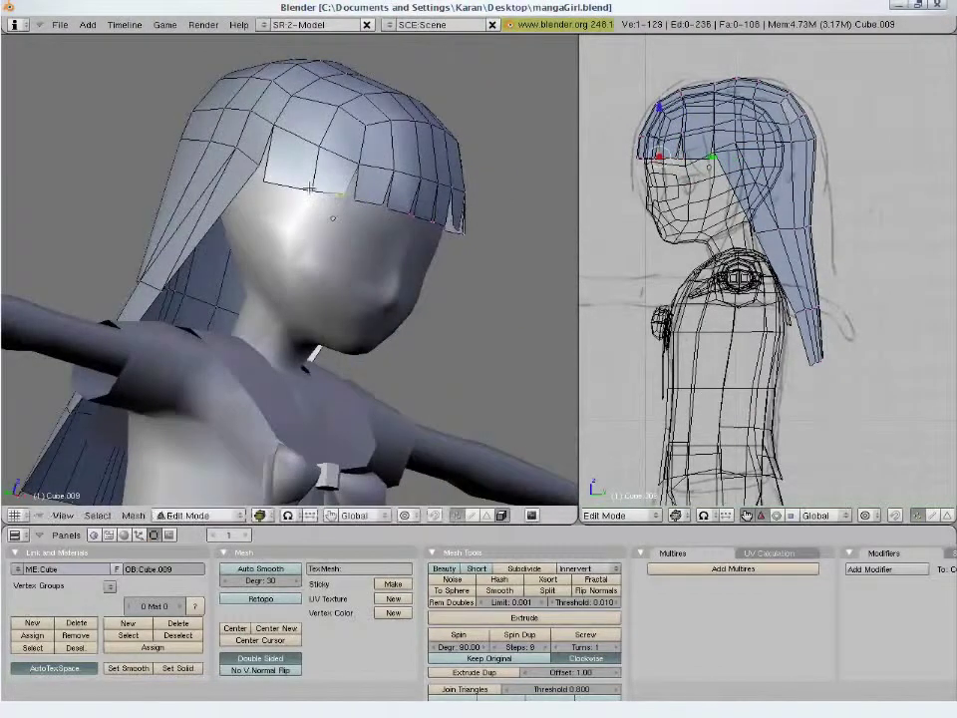
pyautogui.click(300, 186)
pyautogui.press('e')
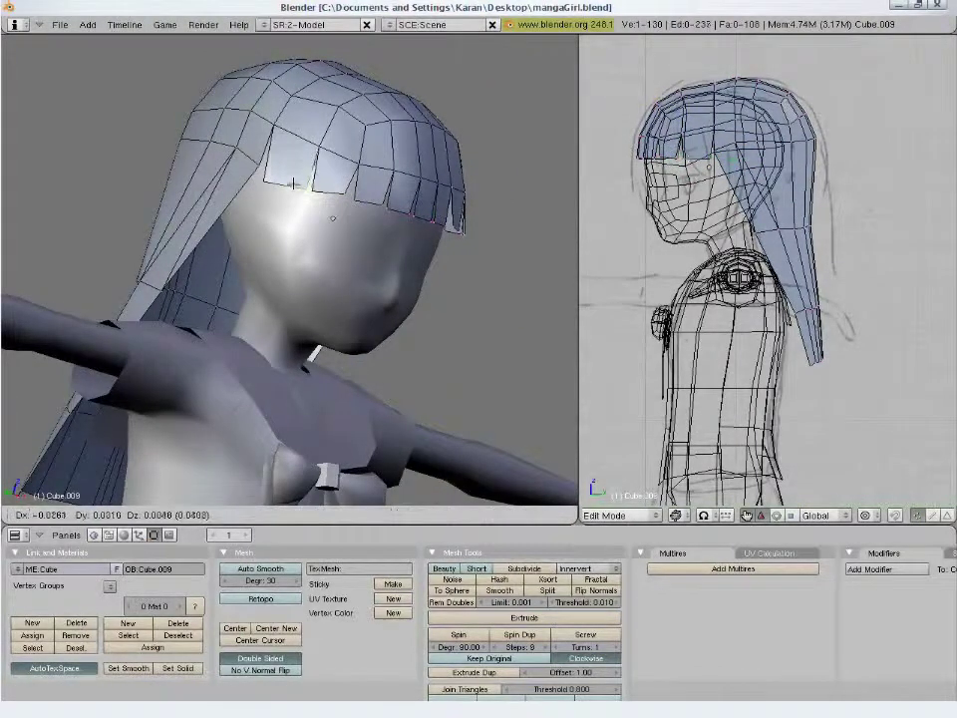
pyautogui.click(289, 186)
# - Return to the flat front view and review the bangs in Object Mode
pyautogui.press('KP_1')
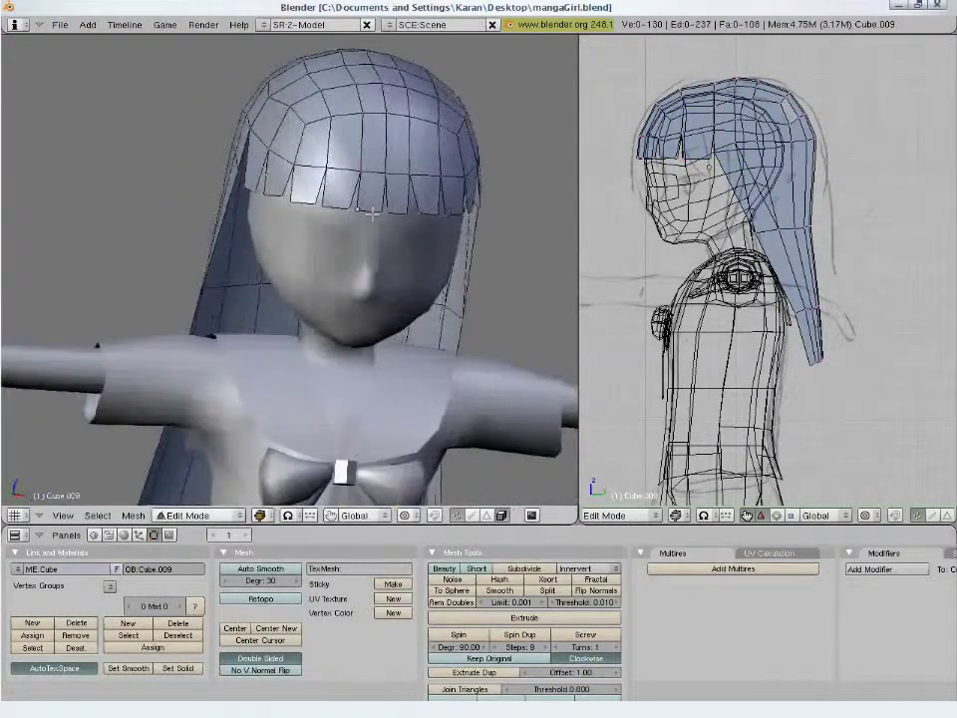
pyautogui.press('KP_5')
pyautogui.press('Tab')
pyautogui.scroll(-2, 314, 271)
pyautogui.scroll(-2, 314, 271)
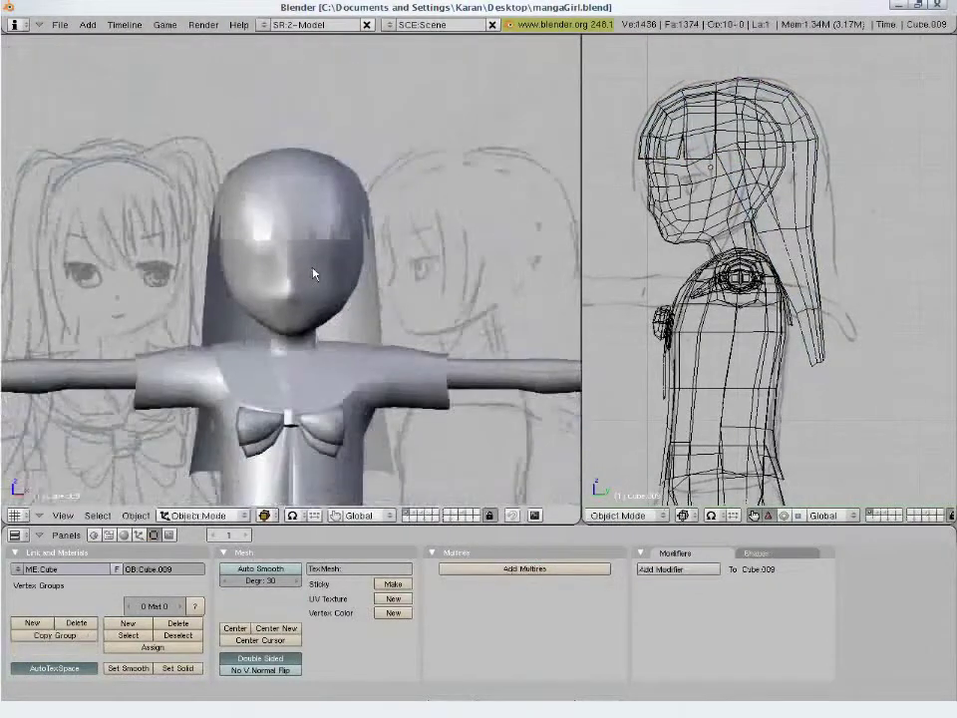
pyautogui.scroll(-1, 314, 272)
pyautogui.keyDown('ctrl'); pyautogui.scroll(1, 369, 335); pyautogui.keyUp('ctrl')
pyautogui.keyDown('ctrl'); pyautogui.scroll(2, 376, 331); pyautogui.keyUp('ctrl')
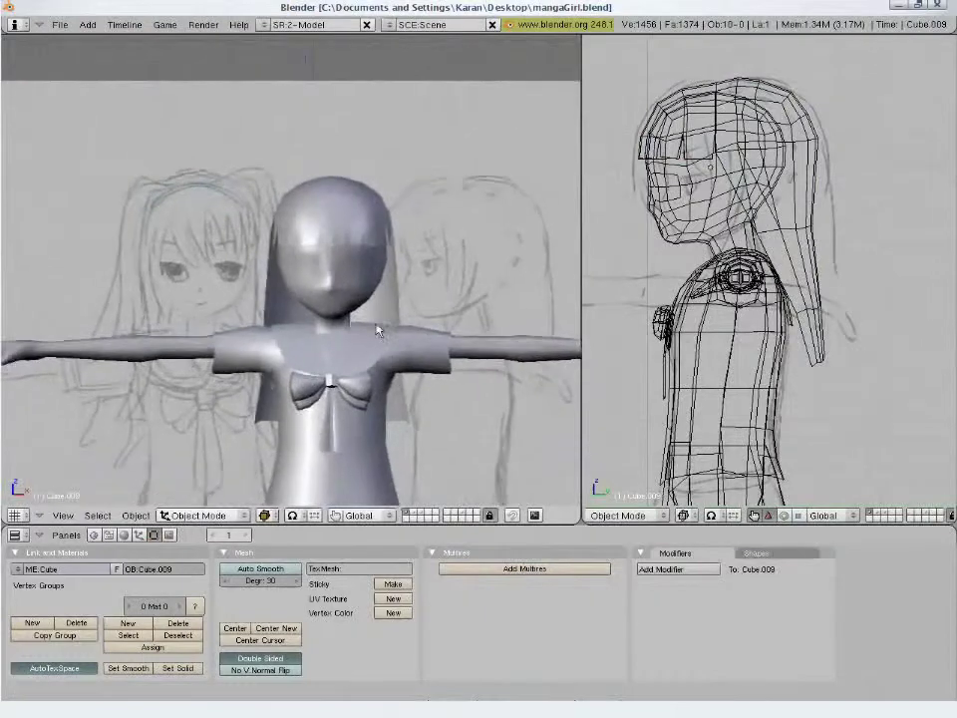
pyautogui.scroll(2, 377, 331)
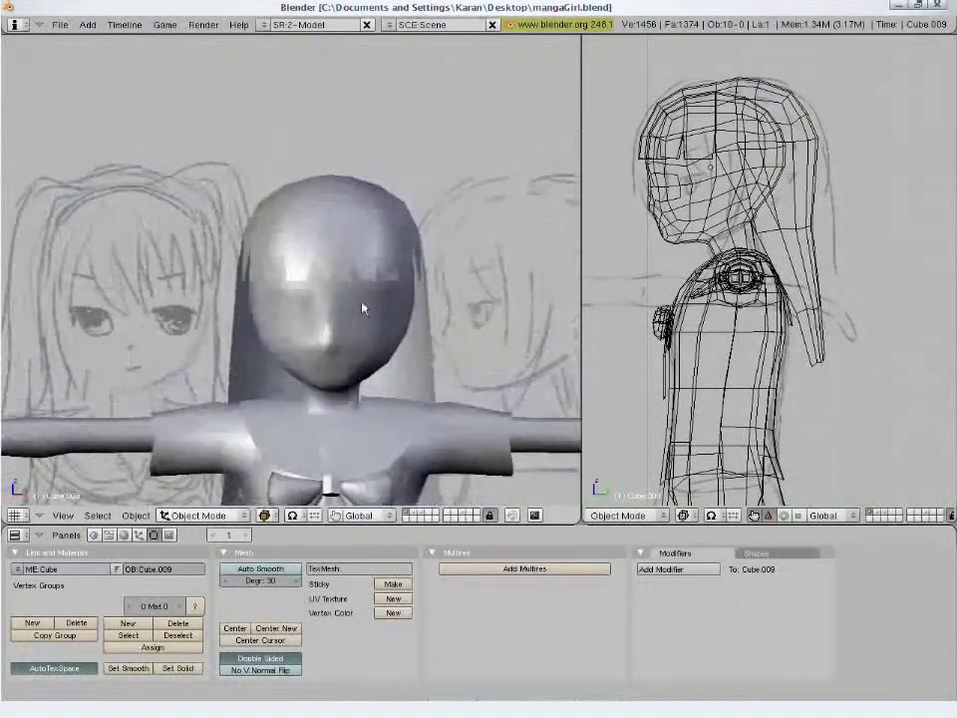
pyautogui.moveTo(363, 311)
pyautogui.mouseDown(button='middle')
pyautogui.moveTo(267, 320)
pyautogui.moveTo(311, 296)
pyautogui.moveTo(302, 291)
pyautogui.moveTo(304, 310)
pyautogui.moveTo(219, 291)
pyautogui.mouseUp(button='middle')
# - Reposition the back hair's tip vertex
pyautogui.press('Tab')
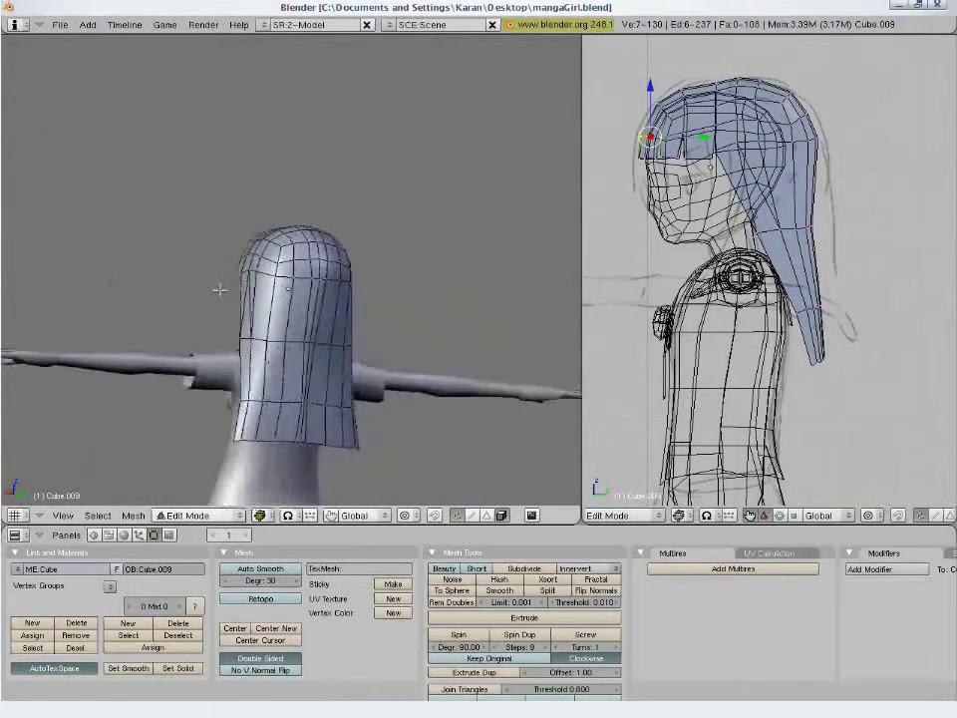
pyautogui.rightClick(812, 310)
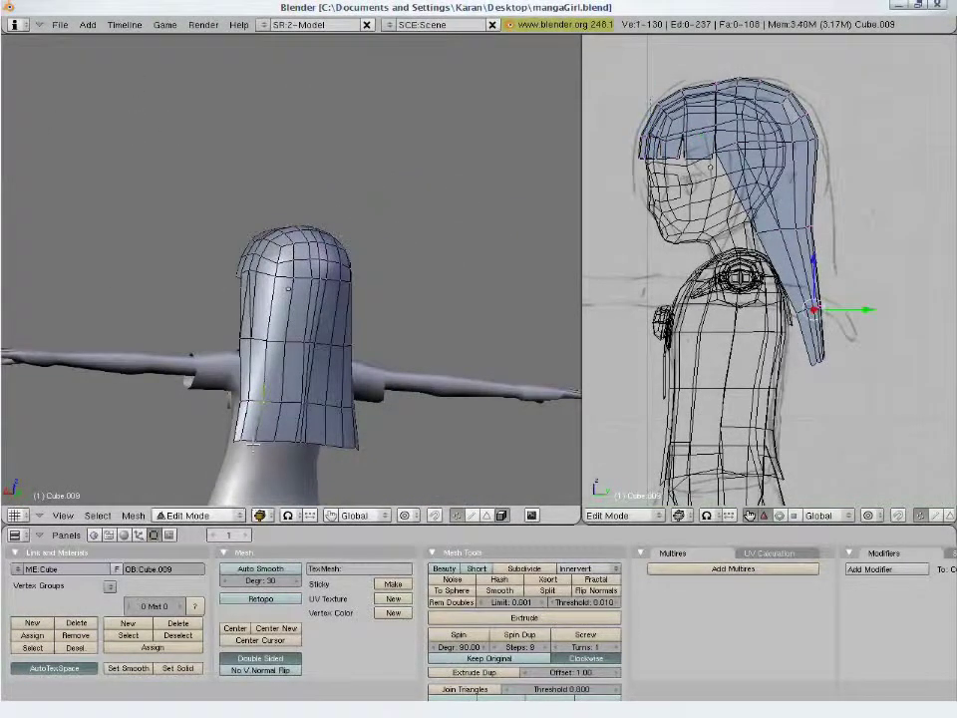
pyautogui.press('g')
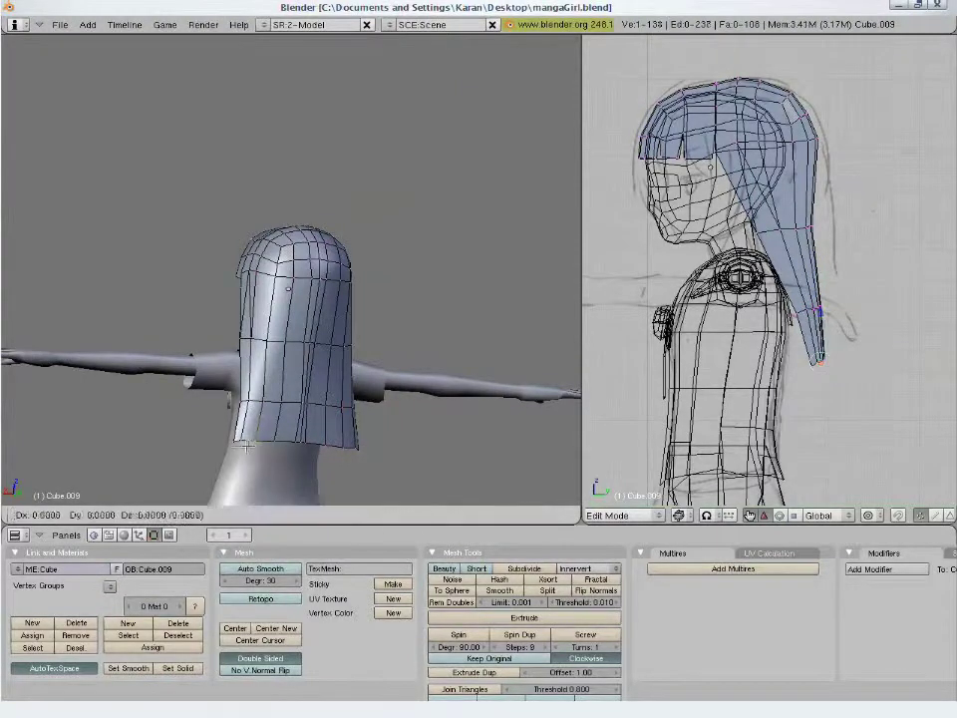
pyautogui.click(261, 444)
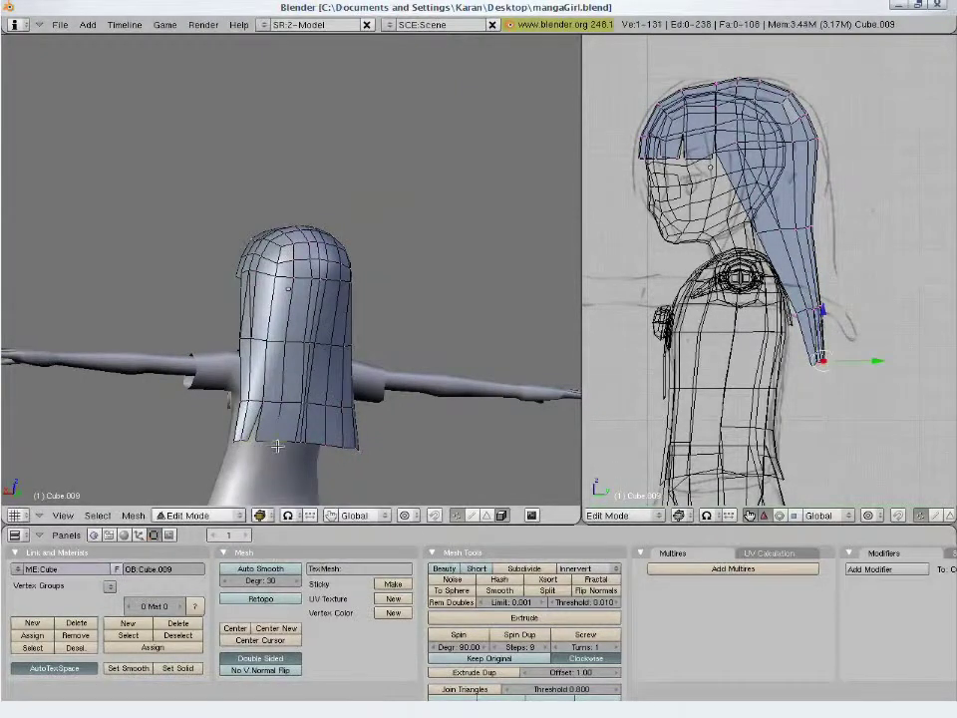
pyautogui.press('g')
pyautogui.click(290, 446)
pyautogui.moveTo(225, 254); pyautogui.dragTo(245, 336, button='middle')
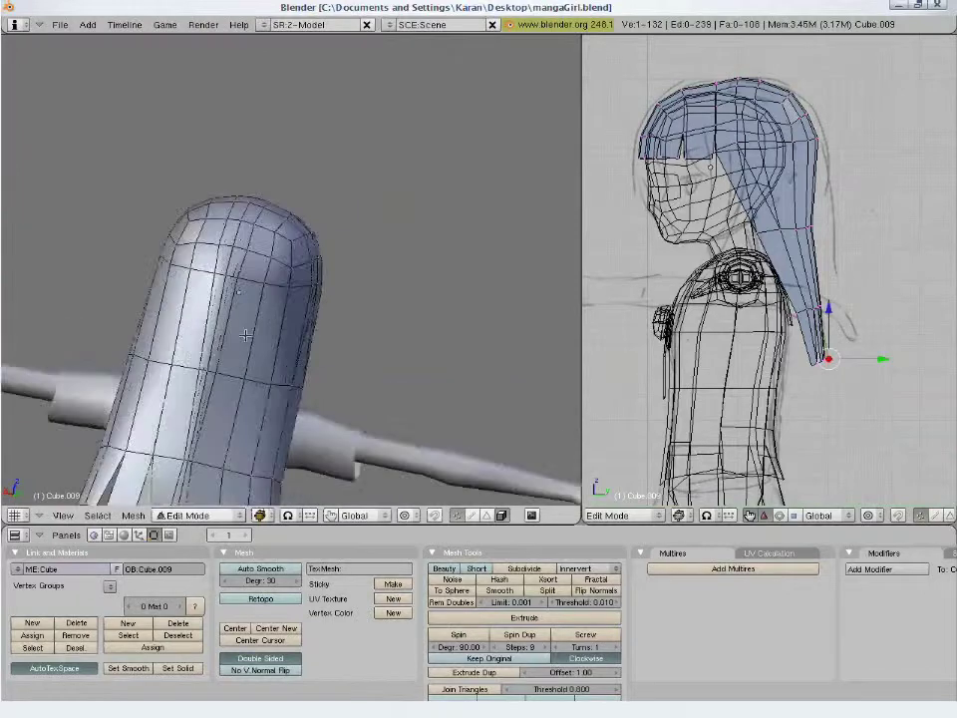
pyautogui.moveTo(270, 408)
pyautogui.mouseDown(button='middle')
pyautogui.moveTo(314, 297)
pyautogui.moveTo(359, 289)
pyautogui.moveTo(404, 300)
pyautogui.mouseUp(button='middle')
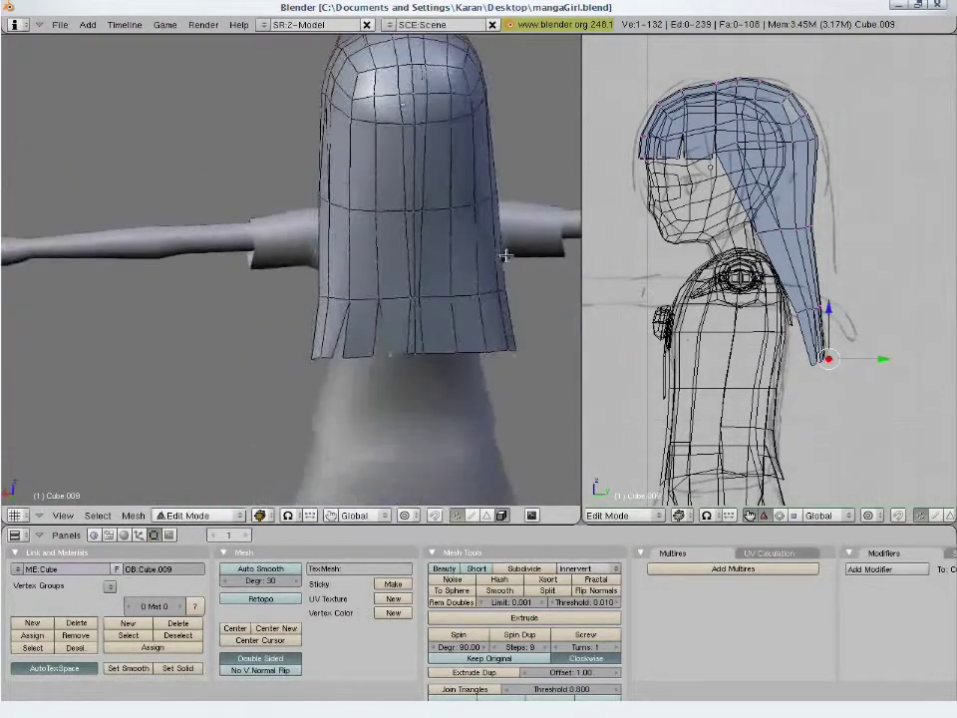
# - Extrude a new vertex from the back hair's bottom edge and maximize the 3D view
pyautogui.rightClick(404, 299)
pyautogui.press('a')
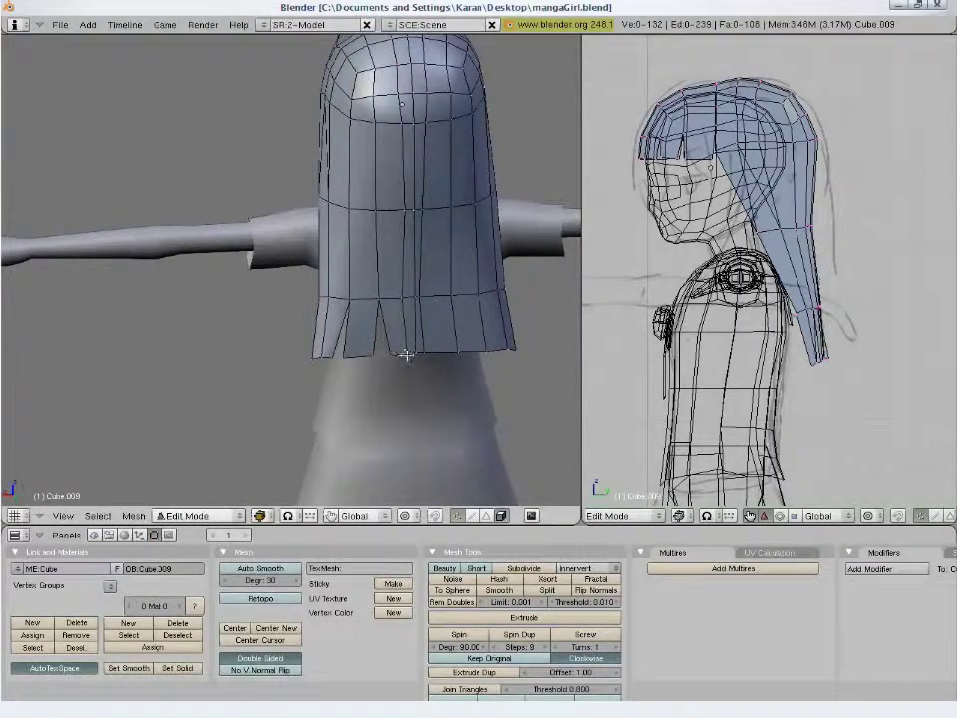
pyautogui.rightClick(412, 358)
pyautogui.press('e')
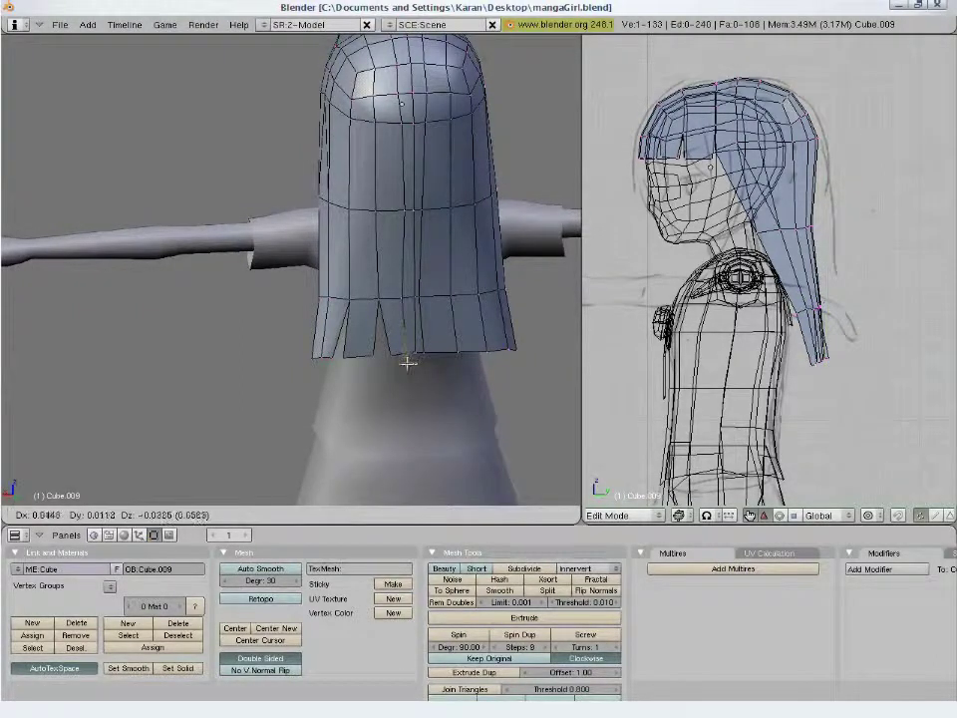
pyautogui.click(406, 356)
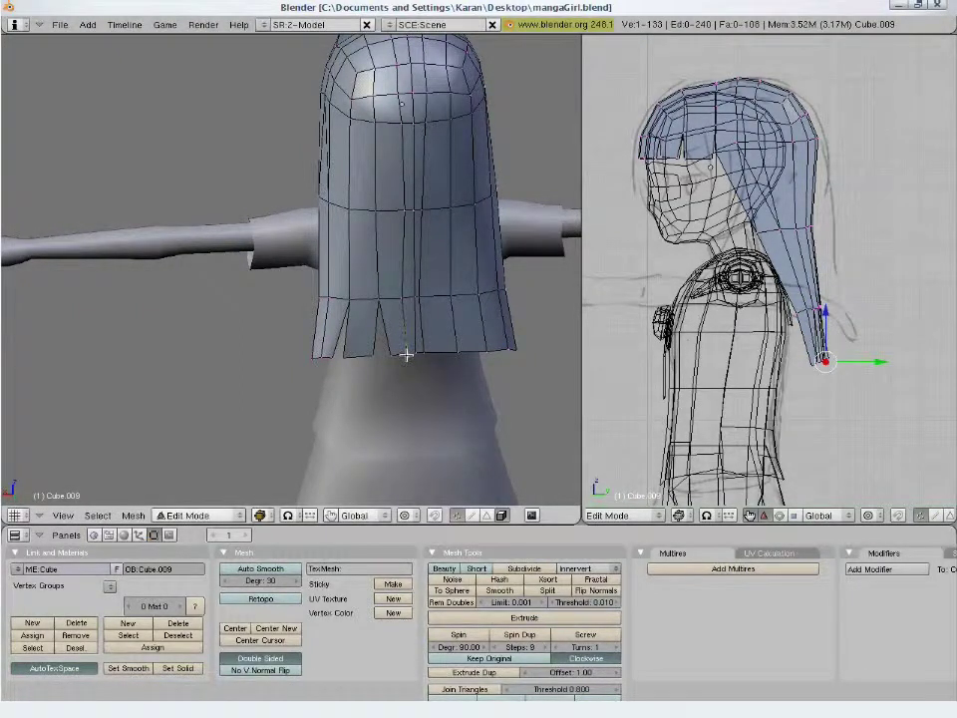
pyautogui.scroll(3, 406, 355)
pyautogui.scroll(2, 342, 331)
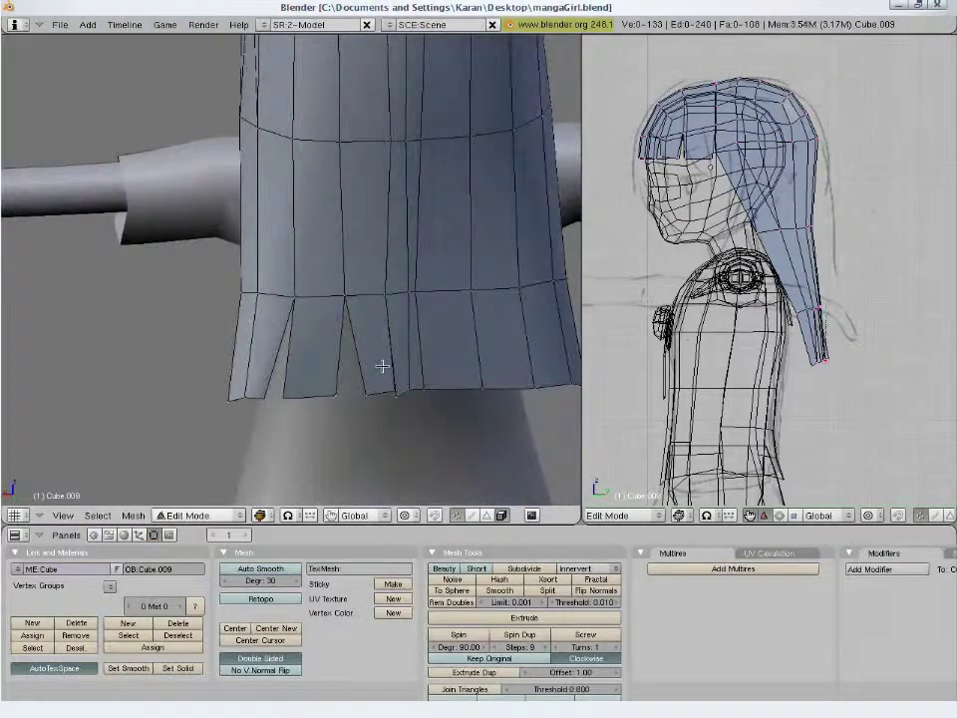
pyautogui.hotkey('ctrl', 'Up')
# - Move vertices on the hair's lower band up to cut gaps between strands
pyautogui.moveTo(423, 409)
pyautogui.mouseDown(button='middle')
pyautogui.moveTo(509, 442)
pyautogui.moveTo(529, 485)
pyautogui.mouseUp(button='middle')
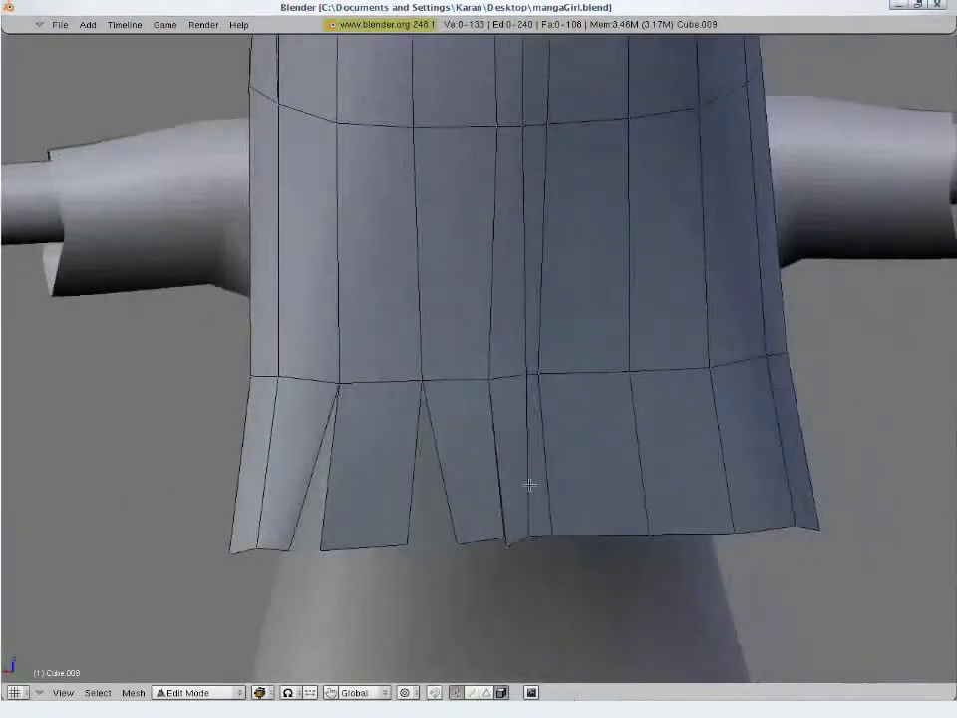
pyautogui.press('g')
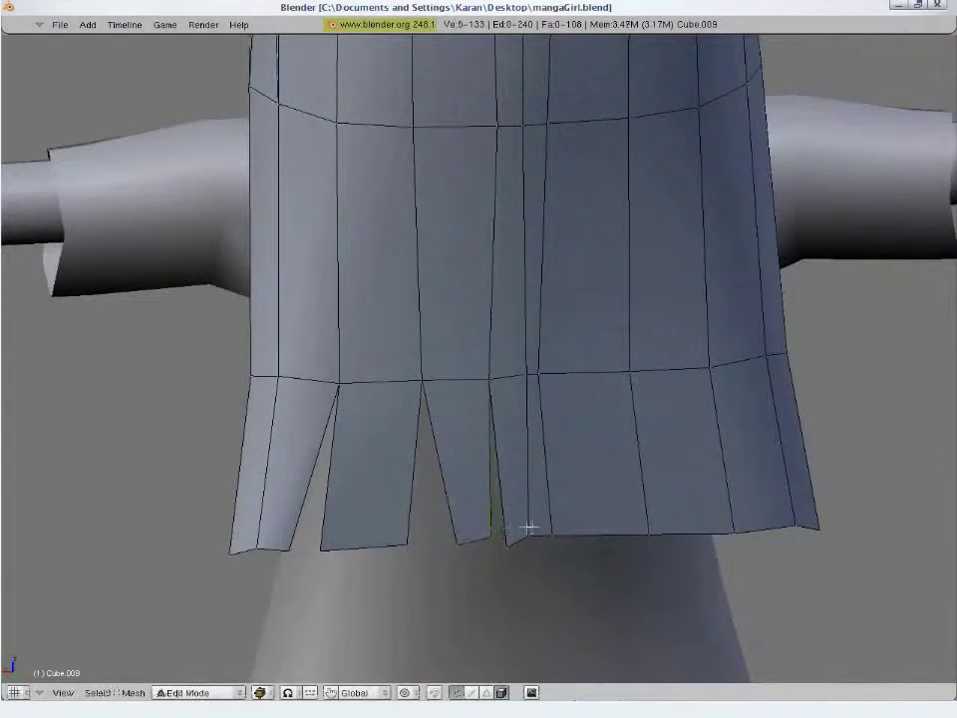
pyautogui.rightClick(559, 529)
pyautogui.press('g')
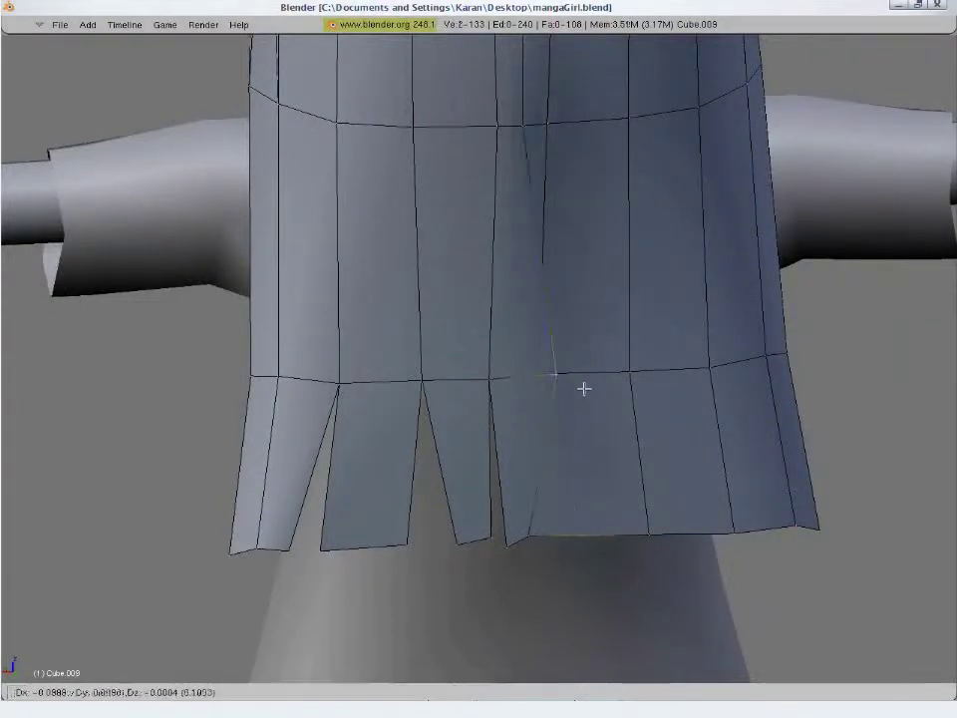
pyautogui.click(545, 373)
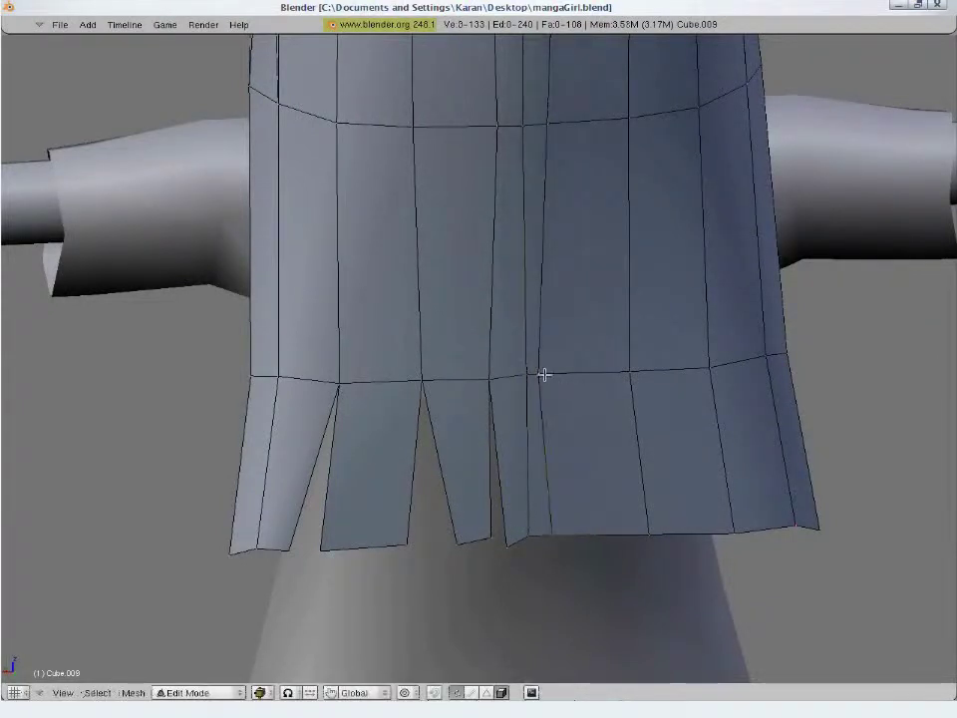
pyautogui.keyDown('shift'); pyautogui.rightClick(557, 524); pyautogui.keyUp('shift')
pyautogui.press('g')
pyautogui.click(559, 516)
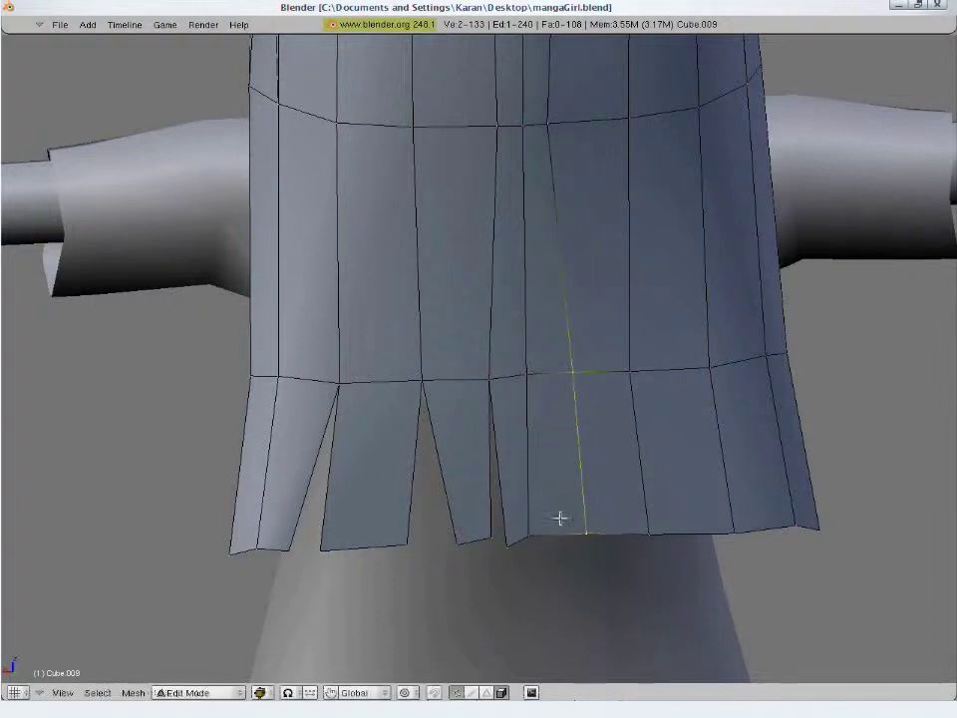
pyautogui.rightClick(529, 534)
pyautogui.press('g')
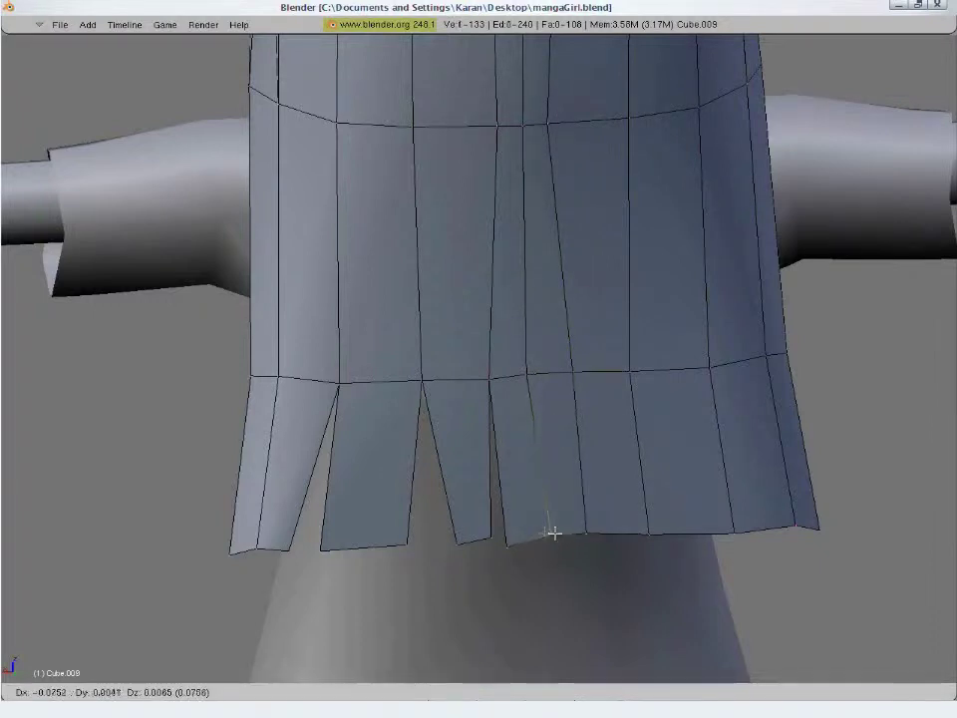
pyautogui.click(531, 537)
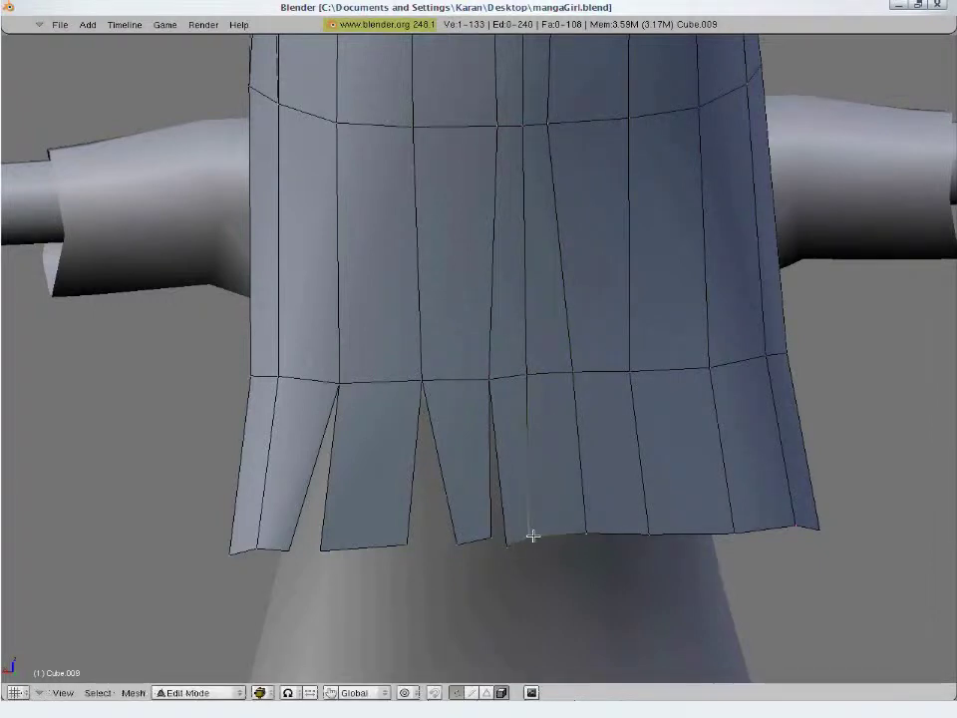
# - Extrude a new hem vertex and shift hem vertices to the right
pyautogui.press('e')
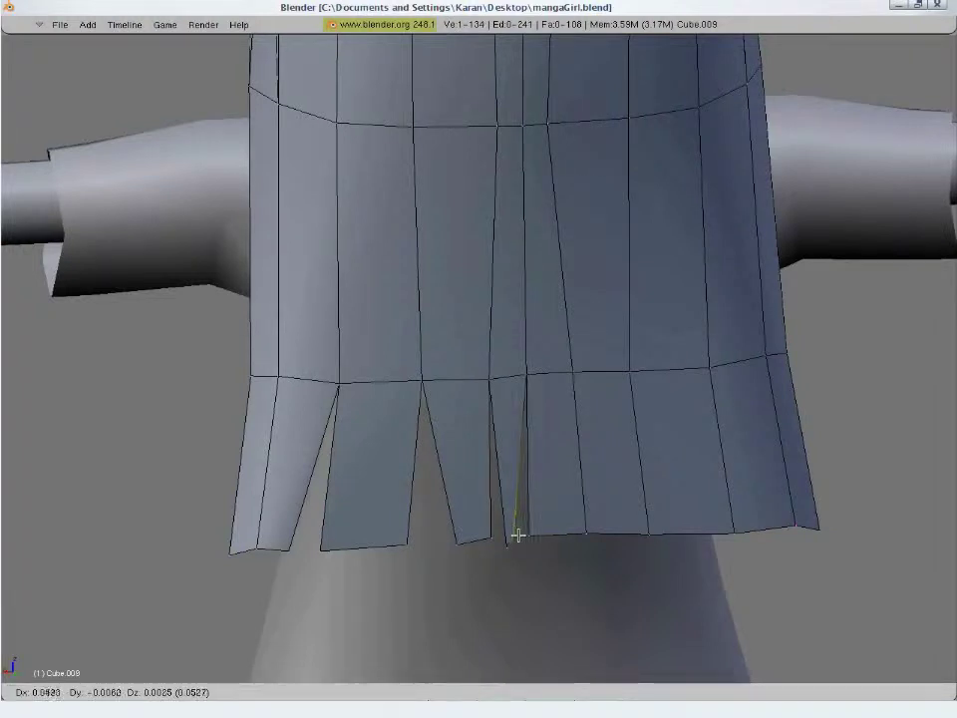
pyautogui.click(520, 536)
pyautogui.press('g')
pyautogui.click(585, 533)
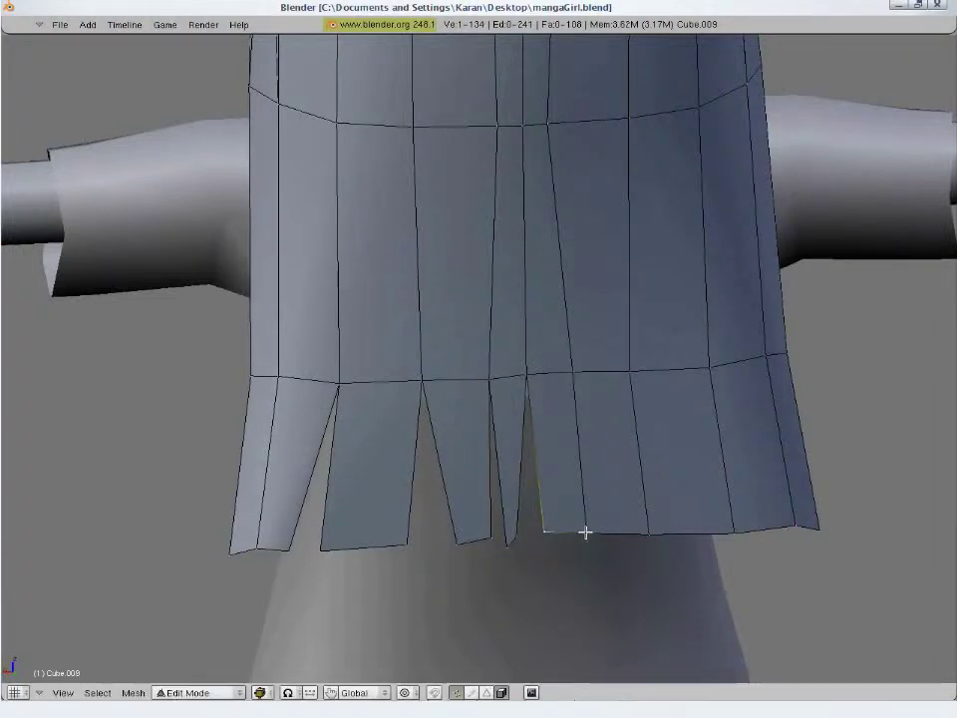
pyautogui.press('g')
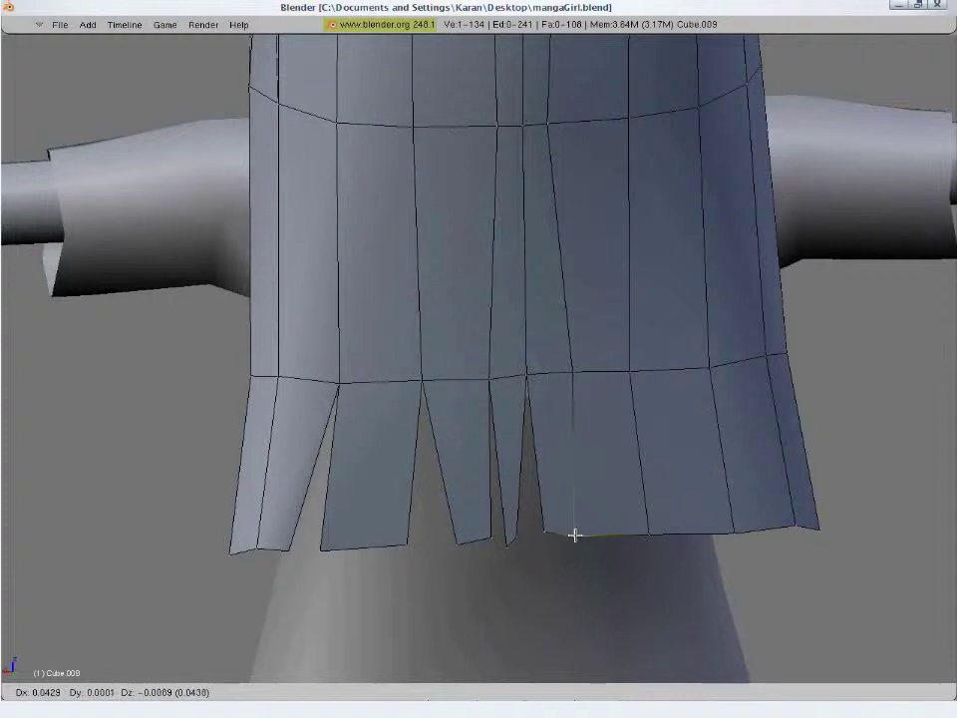
pyautogui.click(574, 535)
# - Extrude four more hem vertices across to the hair's right edge
pyautogui.press('e')
pyautogui.click(570, 533)
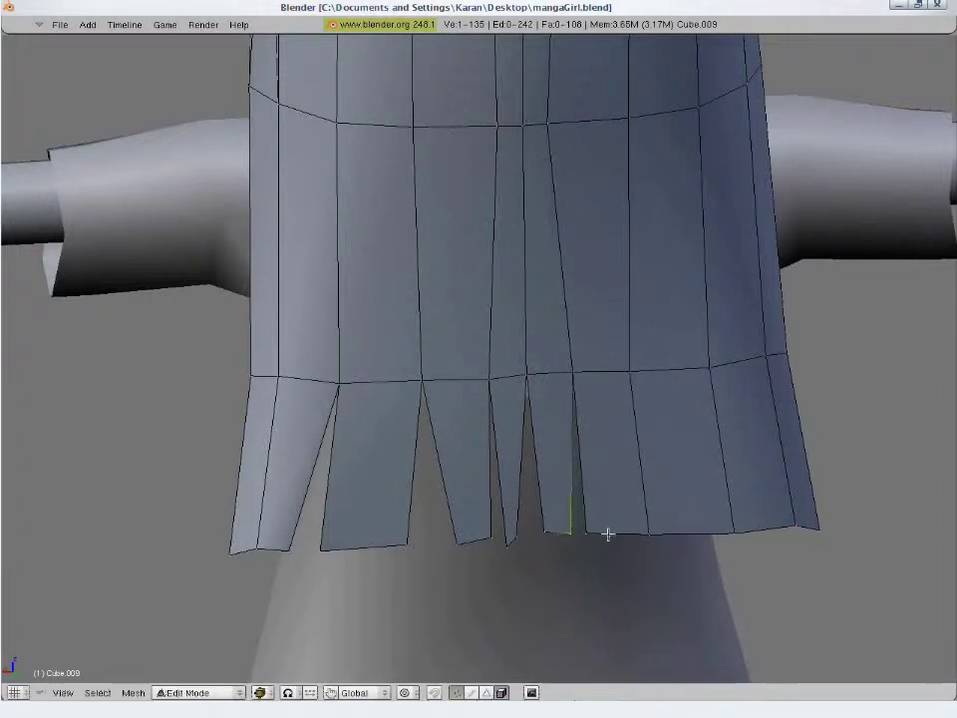
pyautogui.press('e')
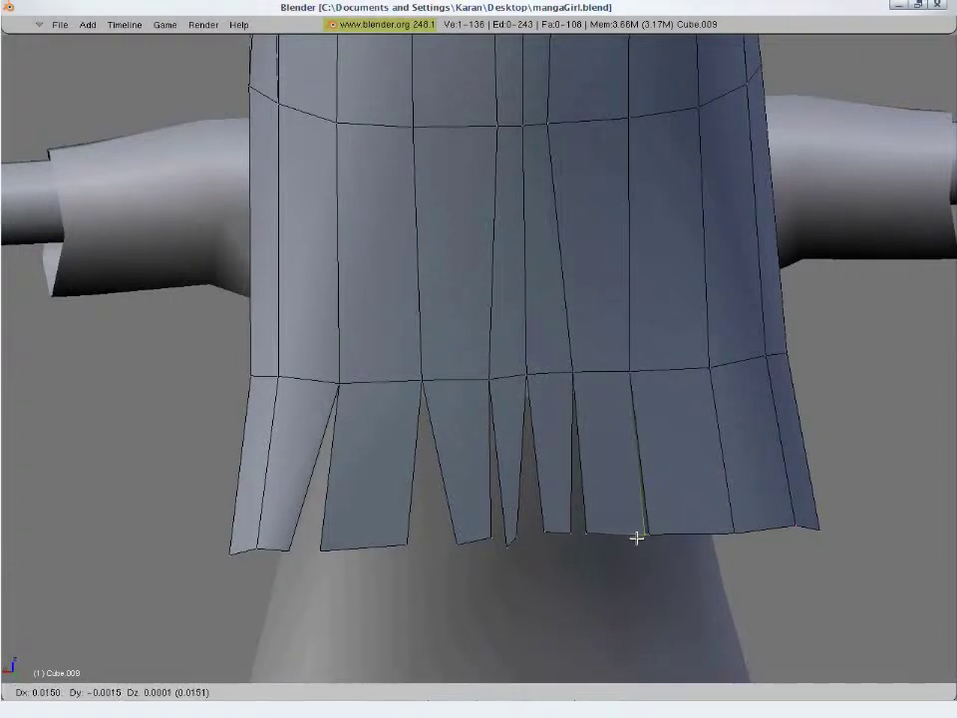
pyautogui.click(643, 537)
pyautogui.press('e')
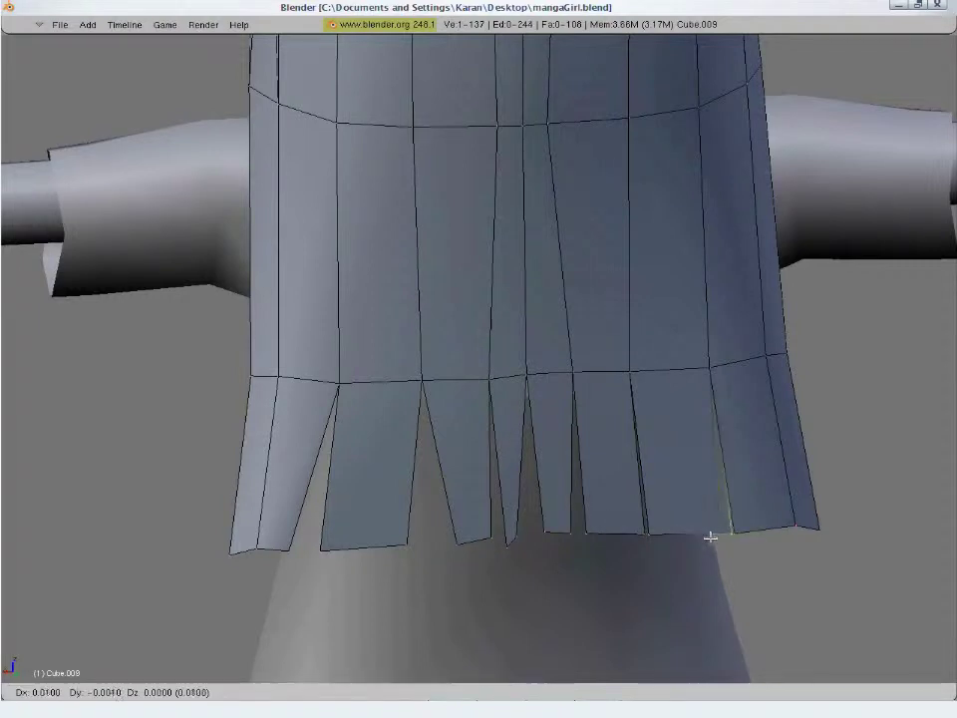
pyautogui.click(720, 535)
pyautogui.press('e')
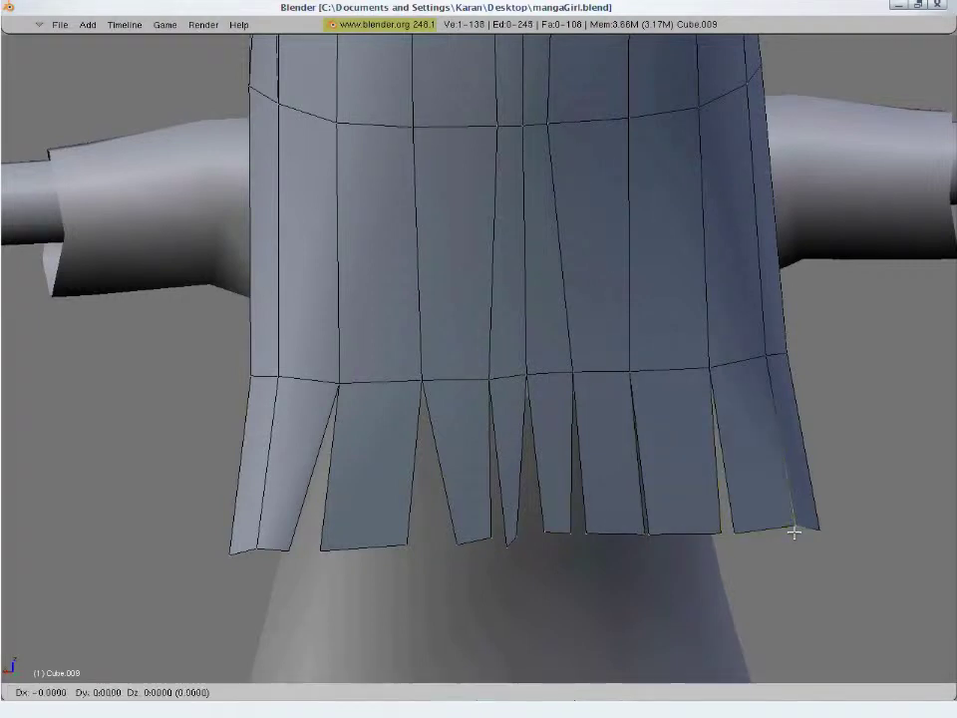
pyautogui.click(805, 532)
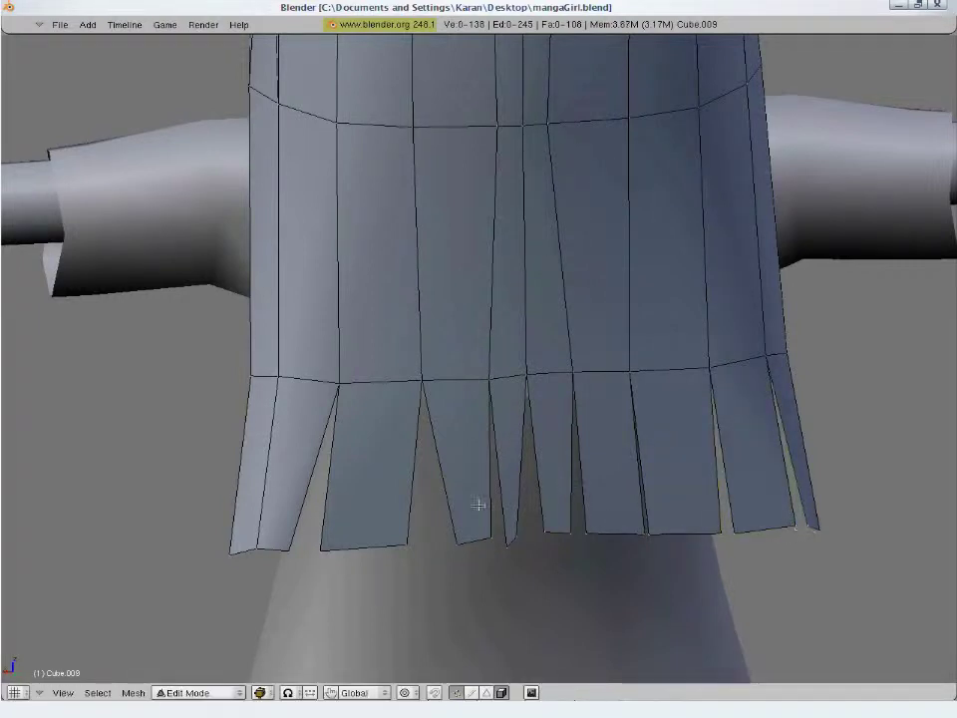
pyautogui.scroll(-2, 546, 341)
pyautogui.moveTo(546, 341)
pyautogui.mouseDown(button='middle')
pyautogui.moveTo(384, 402)
pyautogui.moveTo(455, 378)
pyautogui.mouseUp(button='middle')
# - From the back view, move the left strand vertices down and outward
pyautogui.press('KP_1')
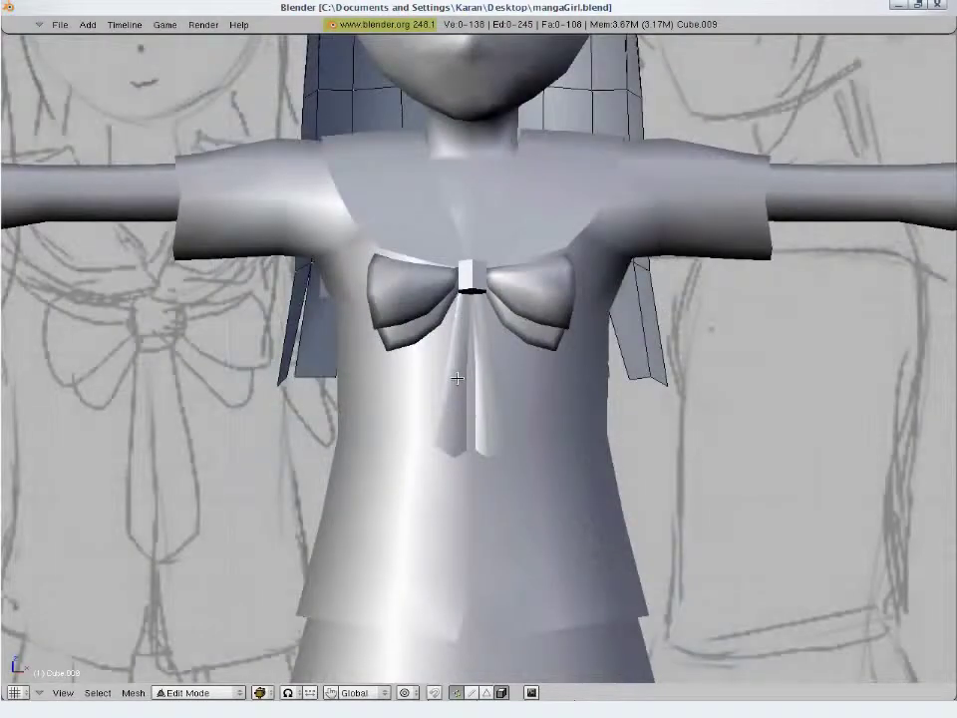
pyautogui.press('ctrl+KP_1')
pyautogui.keyDown('shift'); pyautogui.moveTo(479, 392); pyautogui.dragTo(436, 581, button='middle'); pyautogui.keyUp('shift')
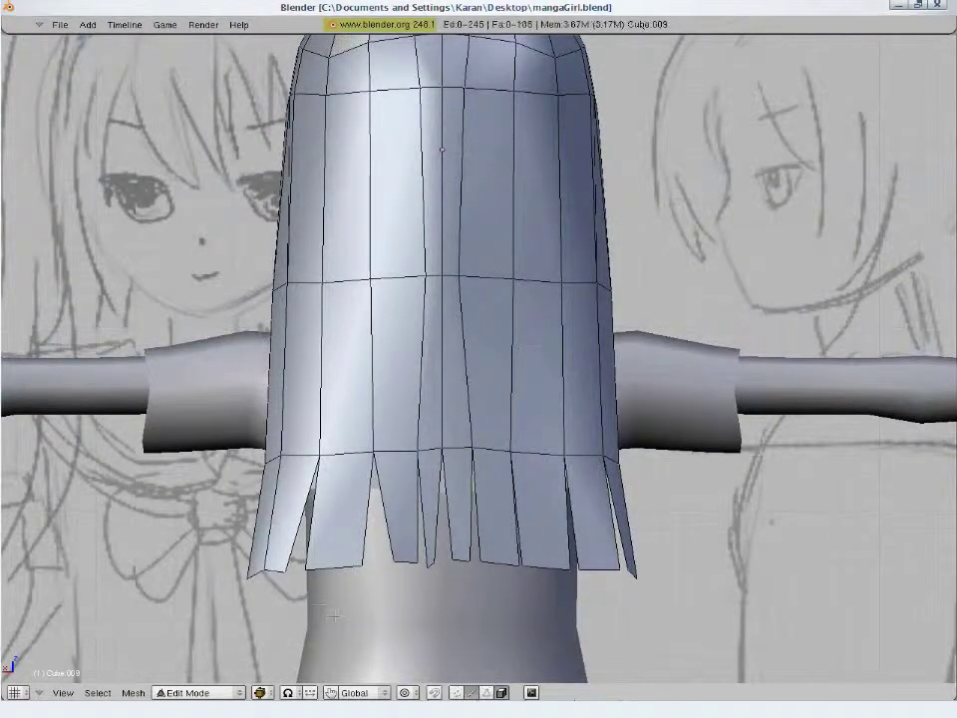
pyautogui.press('g')
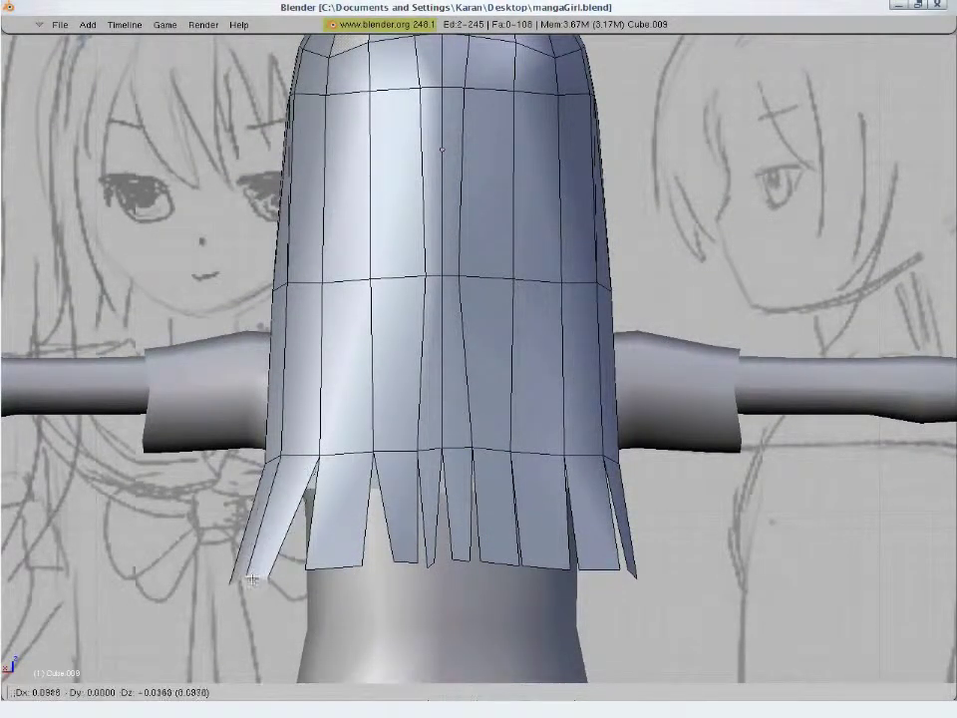
pyautogui.click(269, 486)
pyautogui.press('g')
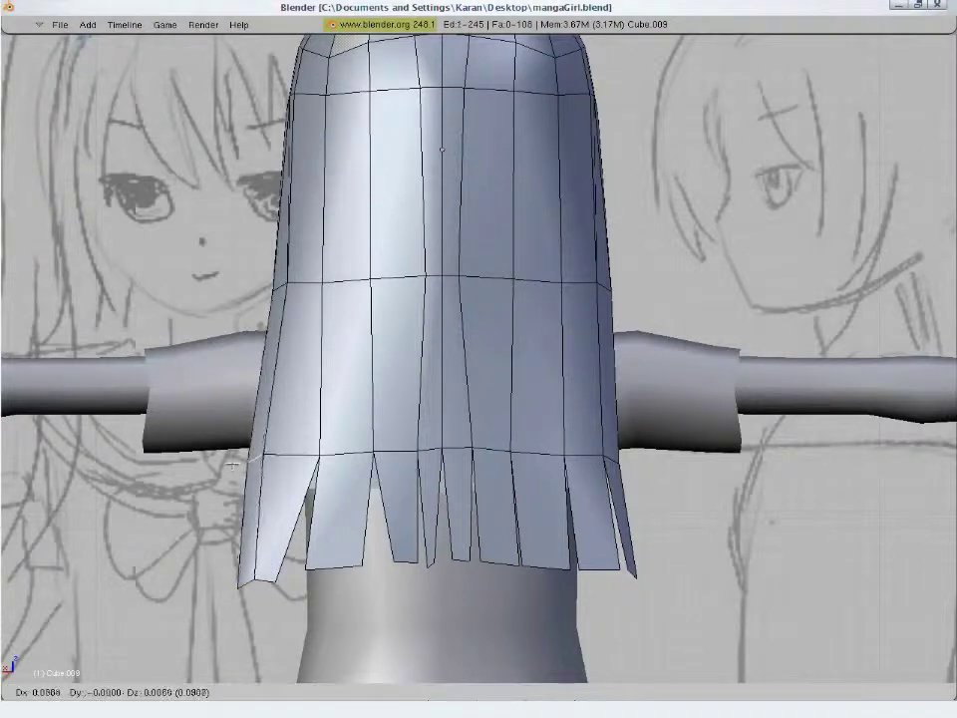
pyautogui.click(254, 460)
pyautogui.press('s')
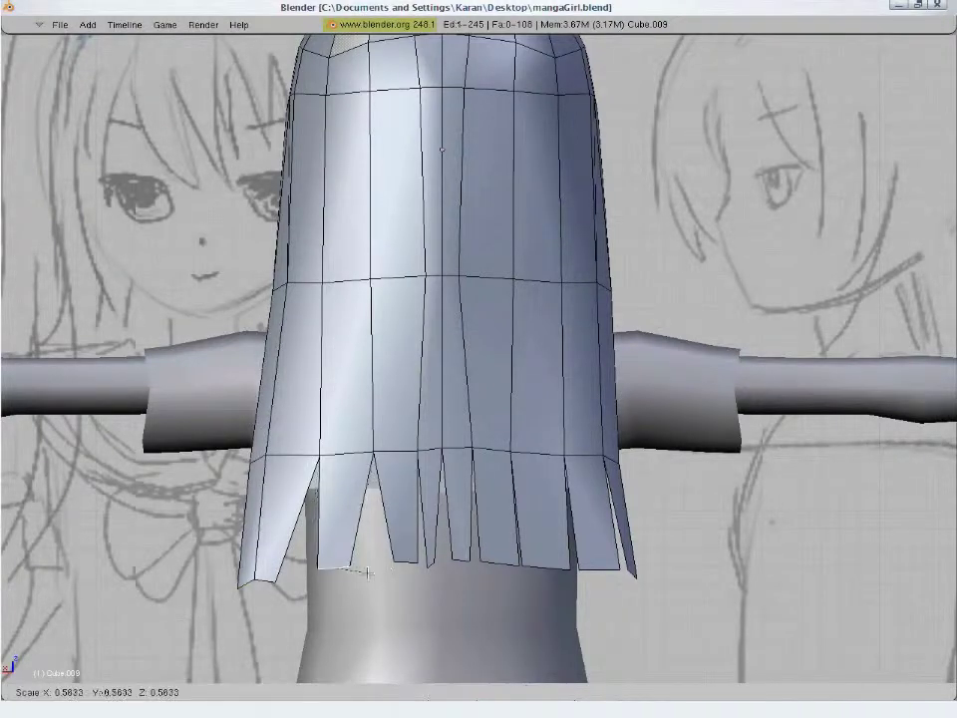
pyautogui.press('g')
pyautogui.click(403, 571)
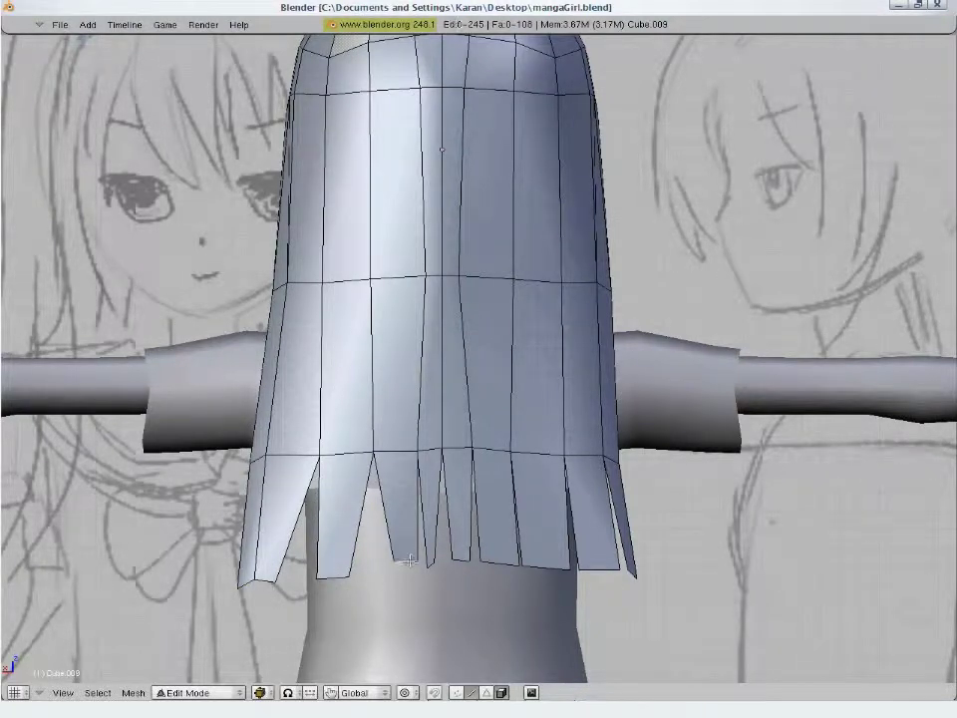
# - Nudge two strand hem vertices slightly down-right
pyautogui.rightClick(409, 562)
pyautogui.press('g')
pyautogui.click(434, 565)
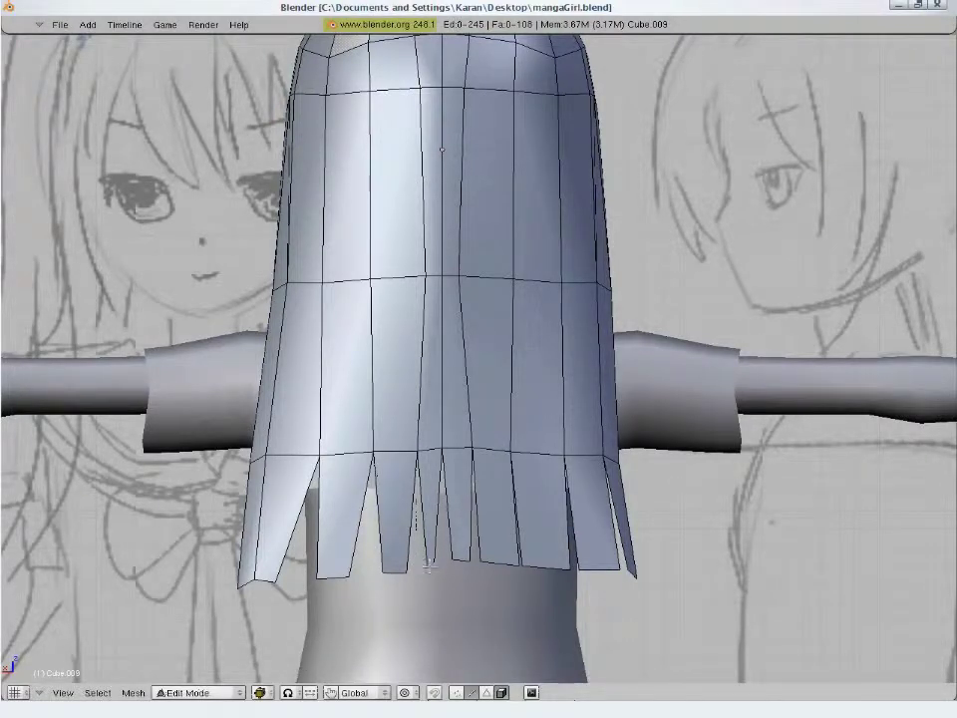
pyautogui.rightClick(429, 565)
pyautogui.press('g')
pyautogui.click(436, 576)
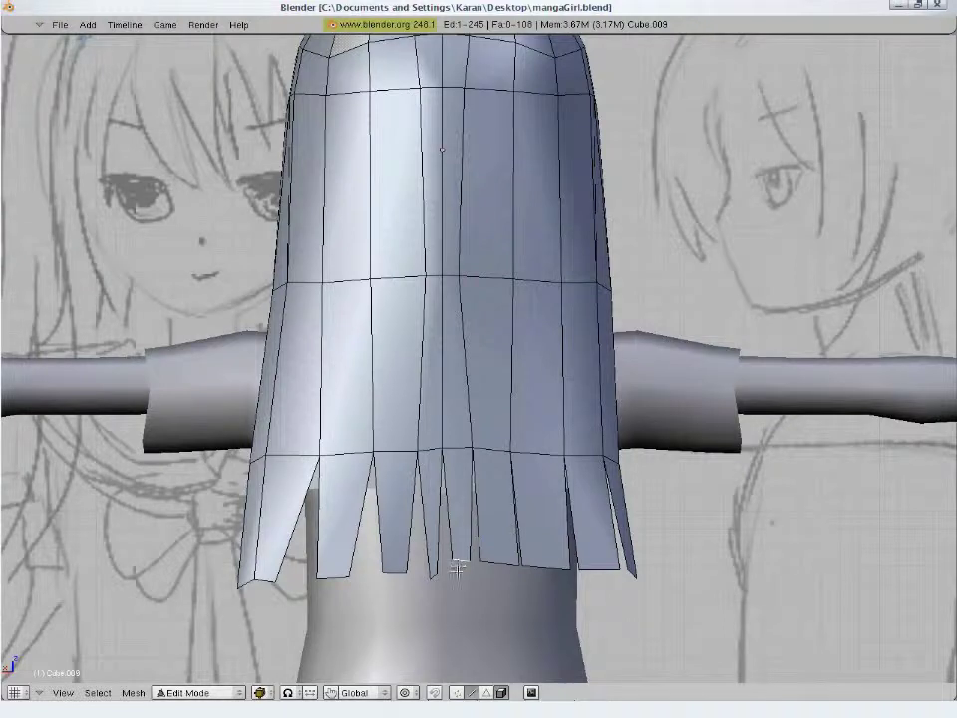
# - Narrow the selected strand tip by scaling and move the strands upward
pyautogui.press('s')
pyautogui.click(528, 581)
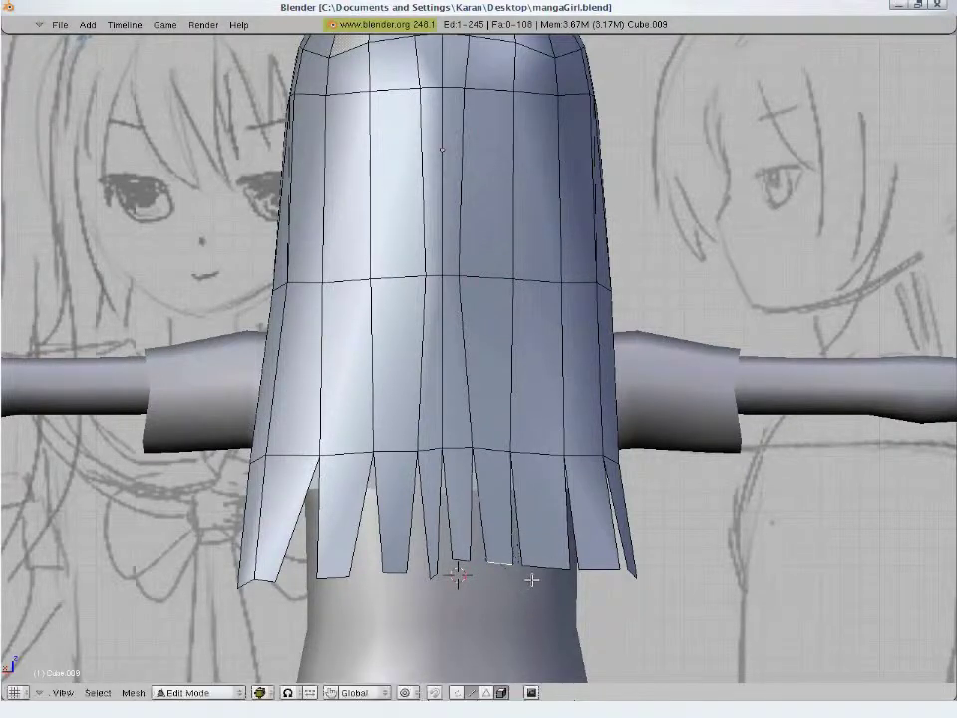
pyautogui.press('s')
pyautogui.click(594, 589)
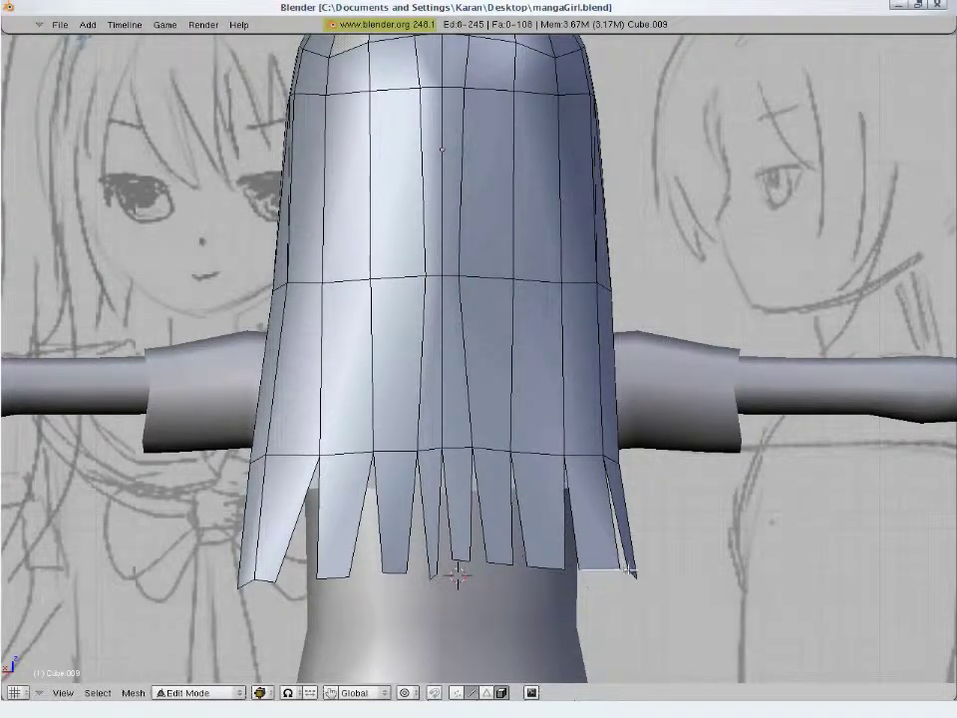
pyautogui.press('s')
pyautogui.click(615, 570)
pyautogui.press('g')
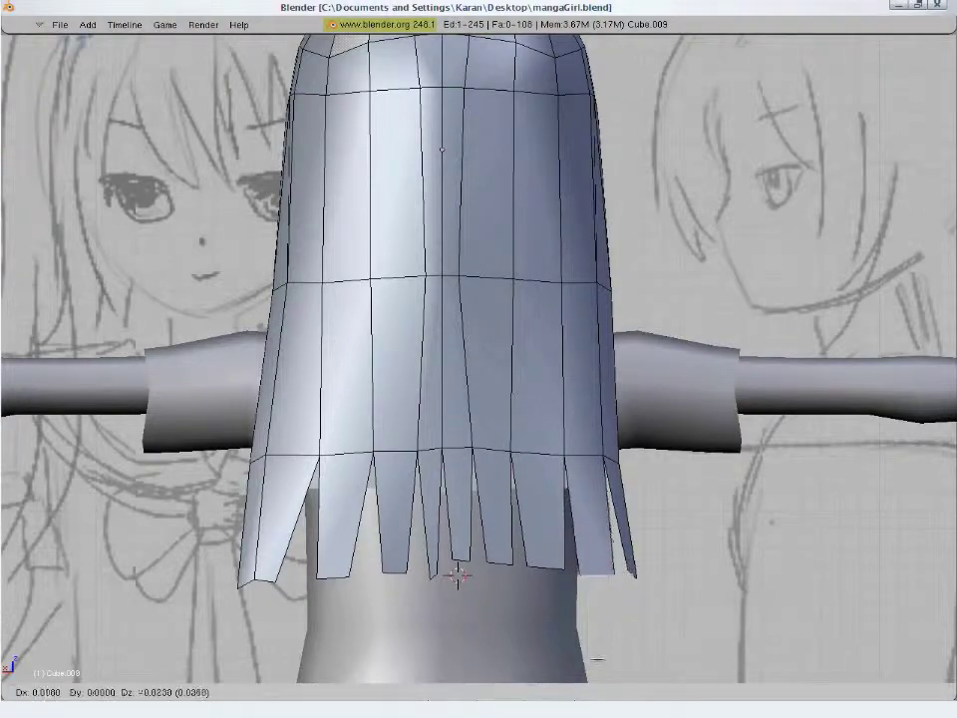
pyautogui.click(594, 453)
pyautogui.scroll(-1, 561, 427)
pyautogui.moveTo(344, 479)
pyautogui.mouseDown(button='middle')
pyautogui.moveTo(301, 482)
pyautogui.moveTo(368, 399)
pyautogui.moveTo(367, 348)
pyautogui.mouseUp(button='middle')
# - Move the hair-tip edges in wireframe, then check the side view in solid shading
pyautogui.press('z')
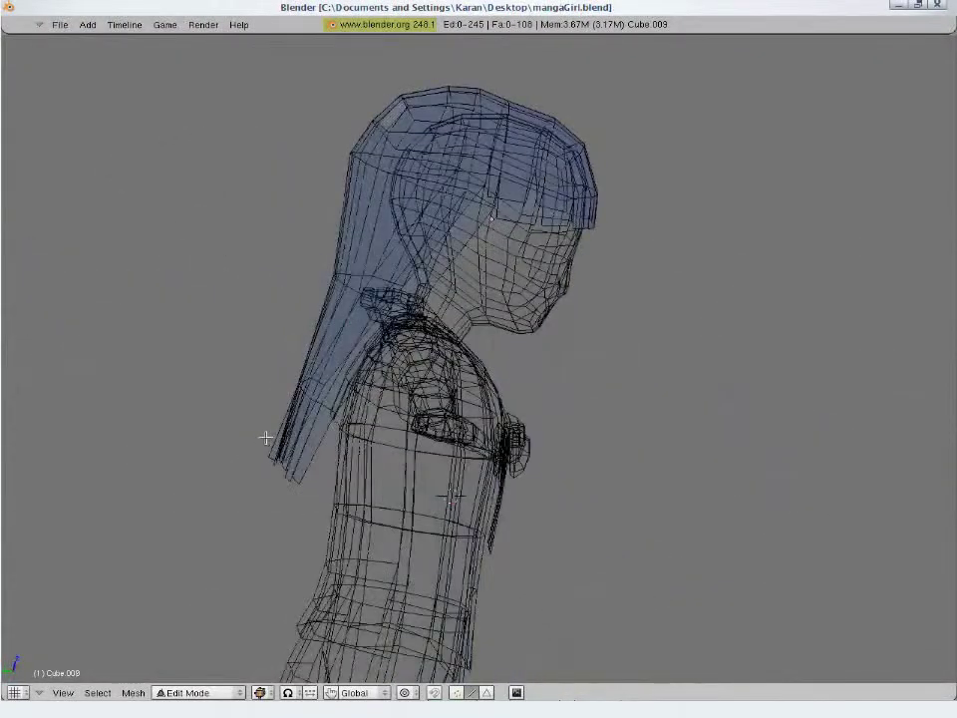
pyautogui.rightClick(319, 518)
pyautogui.press('g')
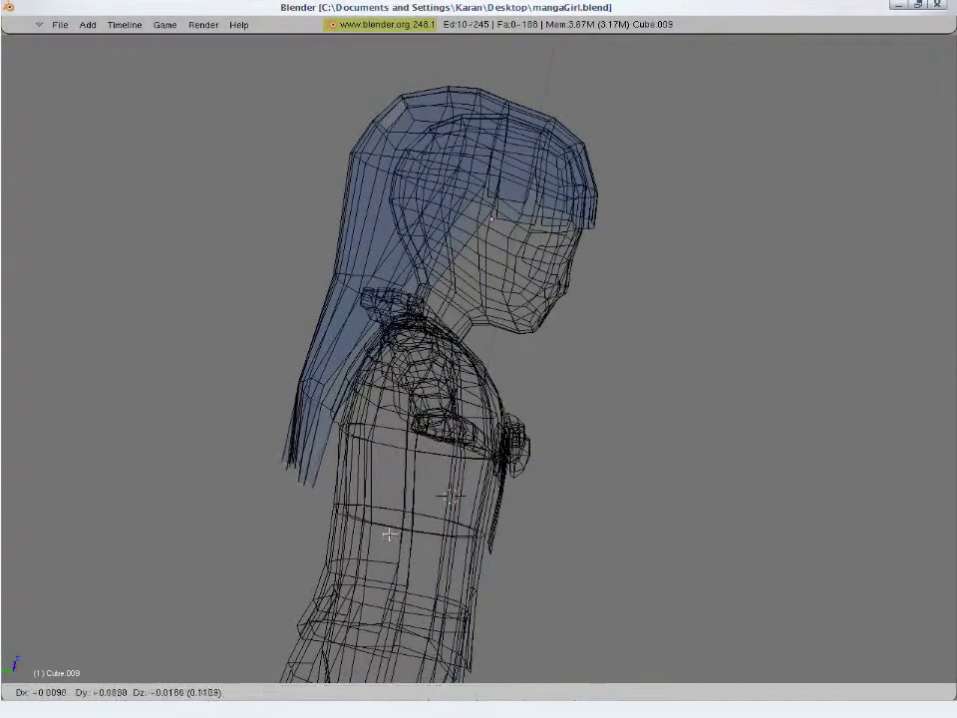
pyautogui.click(379, 534)
pyautogui.press('KP_3')
pyautogui.press('z')
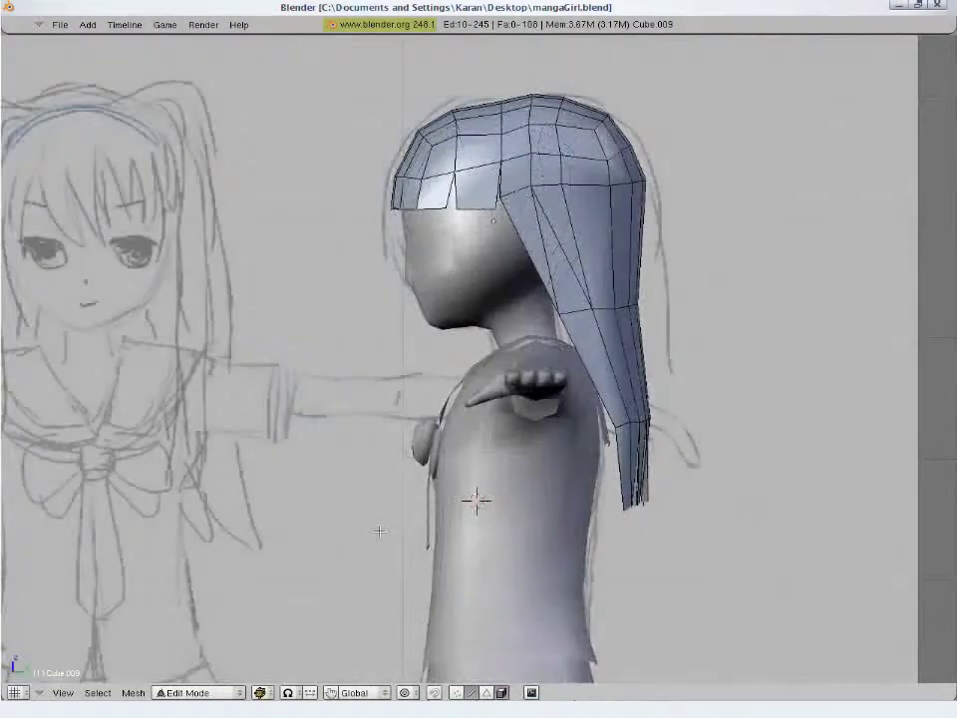
# - Switch to face select mode and orbit to a three-quarter view of the character
pyautogui.press('a')
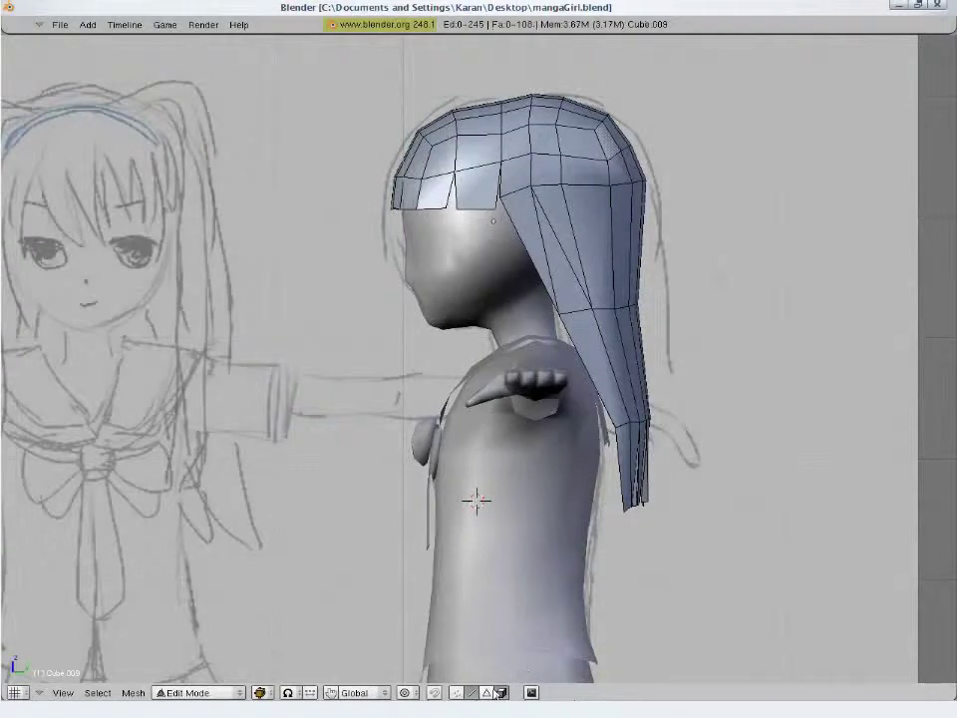
pyautogui.click(496, 692)
pyautogui.rightClick(632, 442)
pyautogui.press('g')
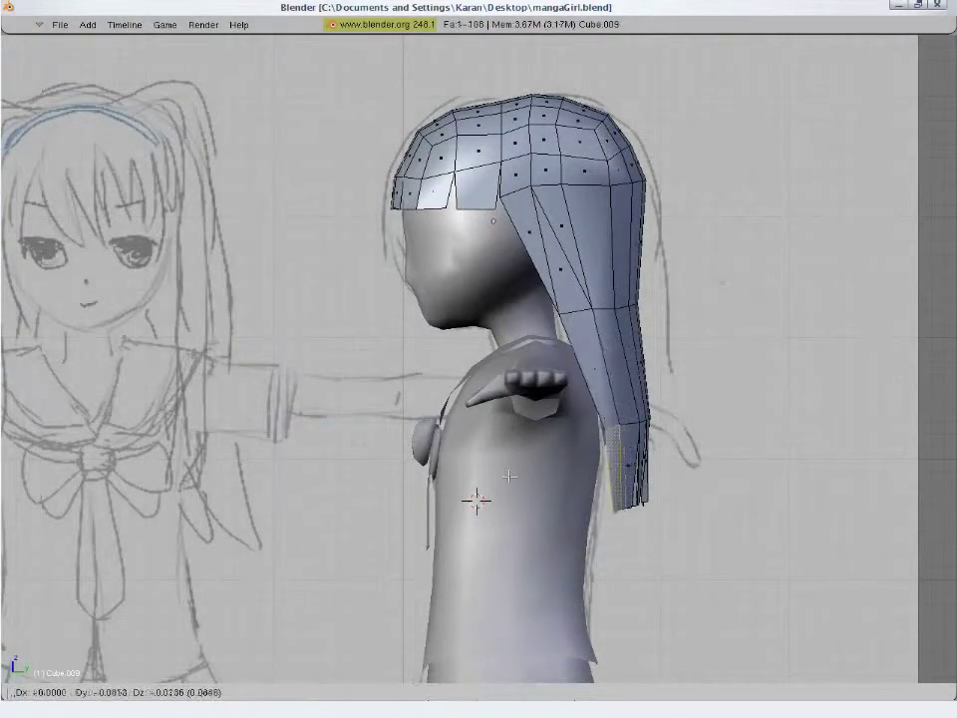
pyautogui.press('Escape')
pyautogui.press('a')
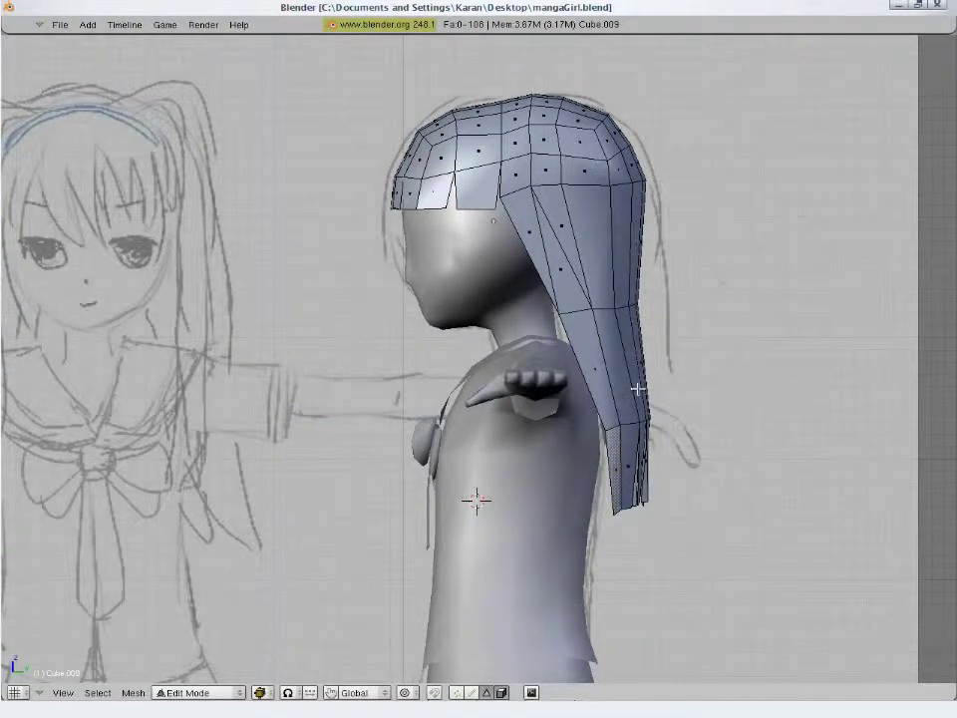
pyautogui.moveTo(658, 373); pyautogui.dragTo(119, 376, button='middle')
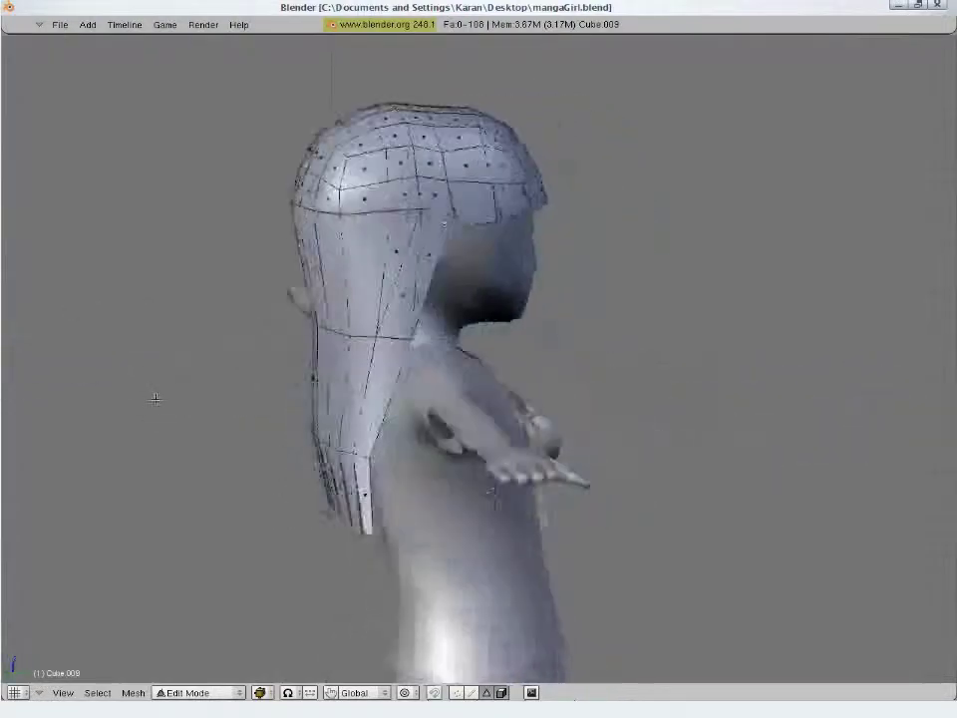
# - Move a side hair-tip face so it lines up with the neighbouring strands
pyautogui.rightClick(329, 454)
pyautogui.press('g')
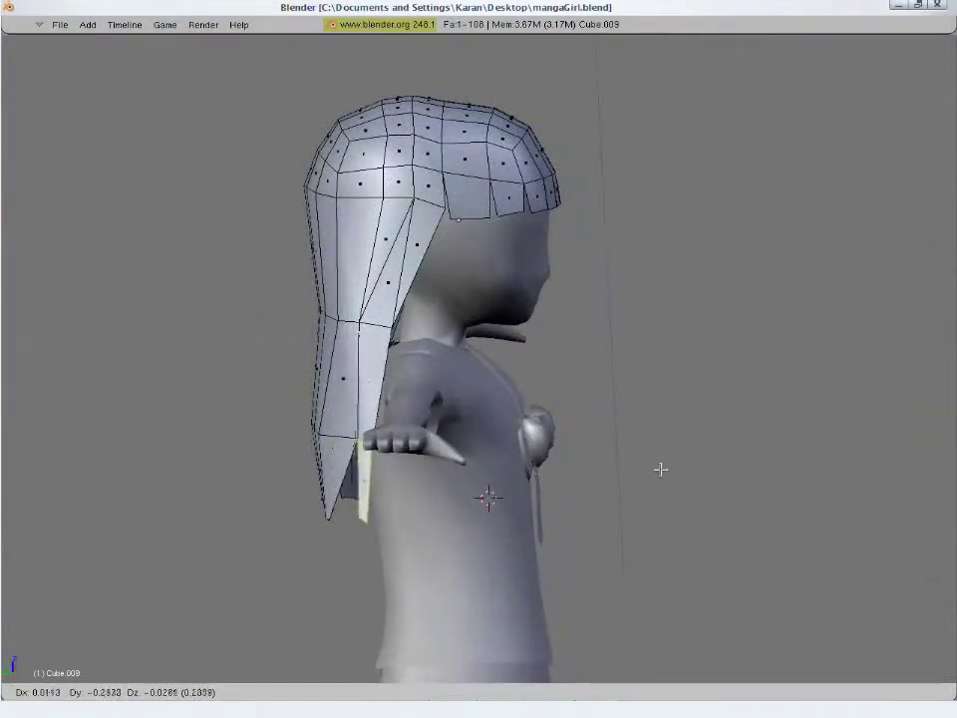
pyautogui.click(511, 485)
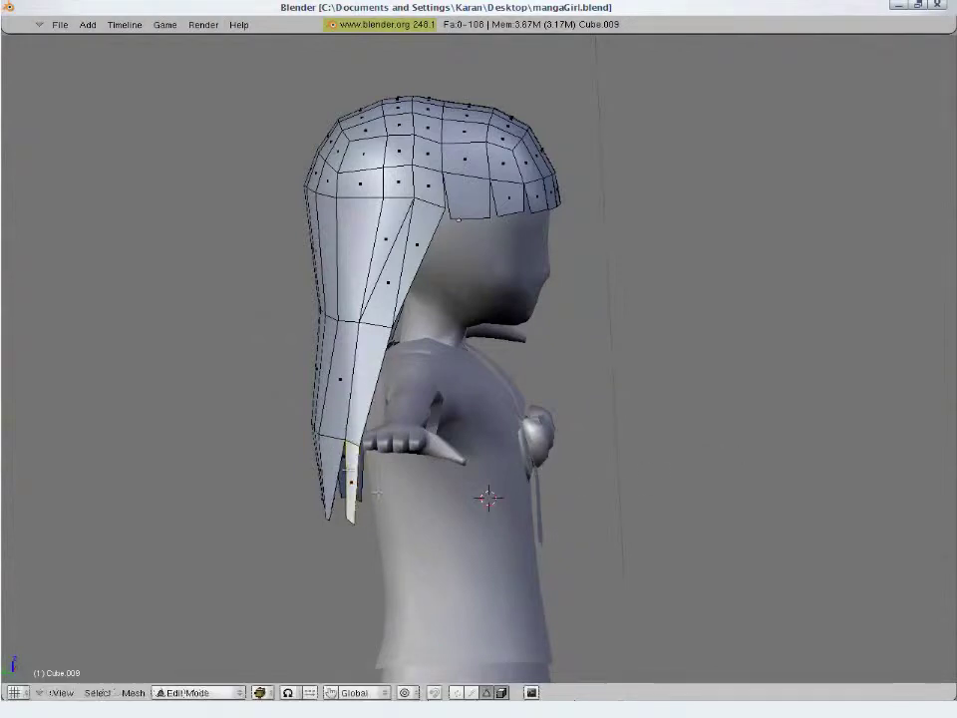
# - Select the lower linked strand faces, shift them into place, and return to Object Mode
pyautogui.moveTo(260, 344); pyautogui.dragTo(499, 469, button='middle')
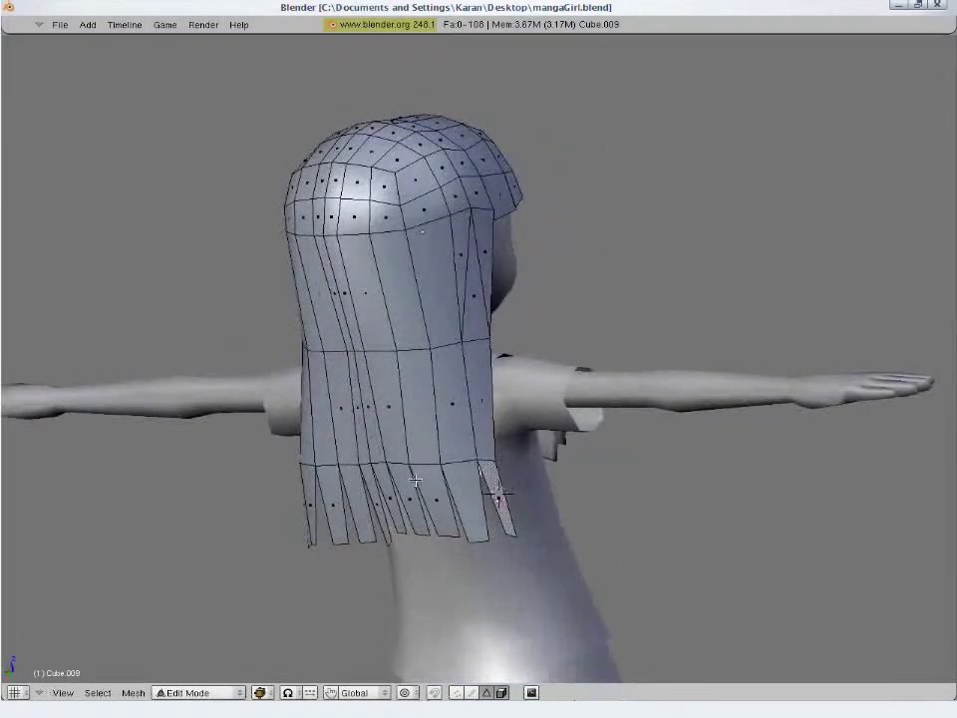
pyautogui.press('l')
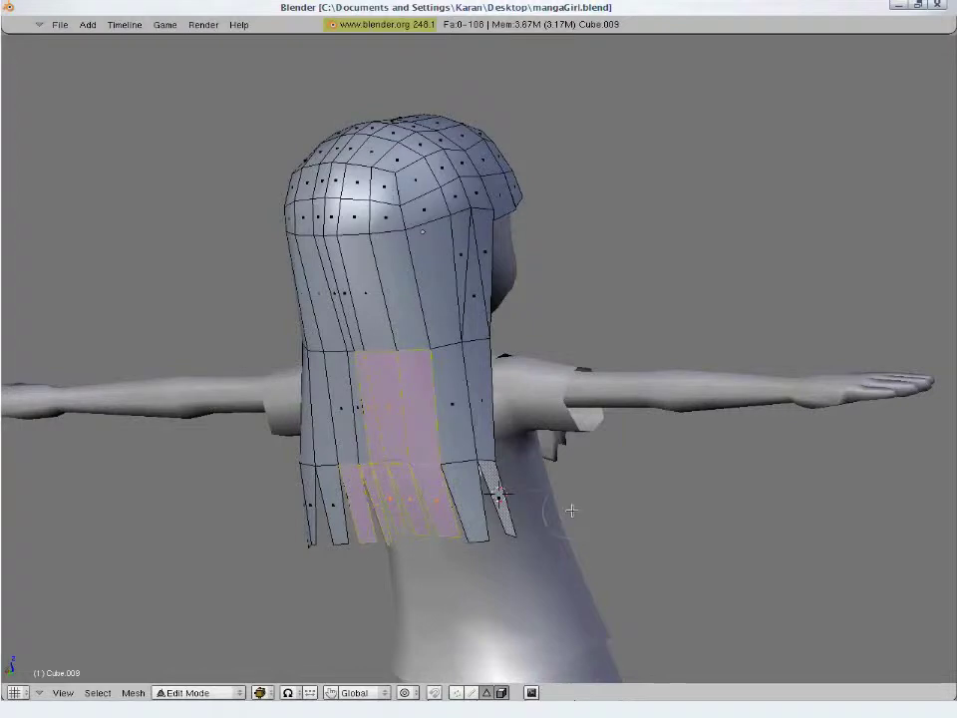
pyautogui.hotkey('shift', 'l')
pyautogui.moveTo(611, 528); pyautogui.dragTo(429, 449, button='middle')
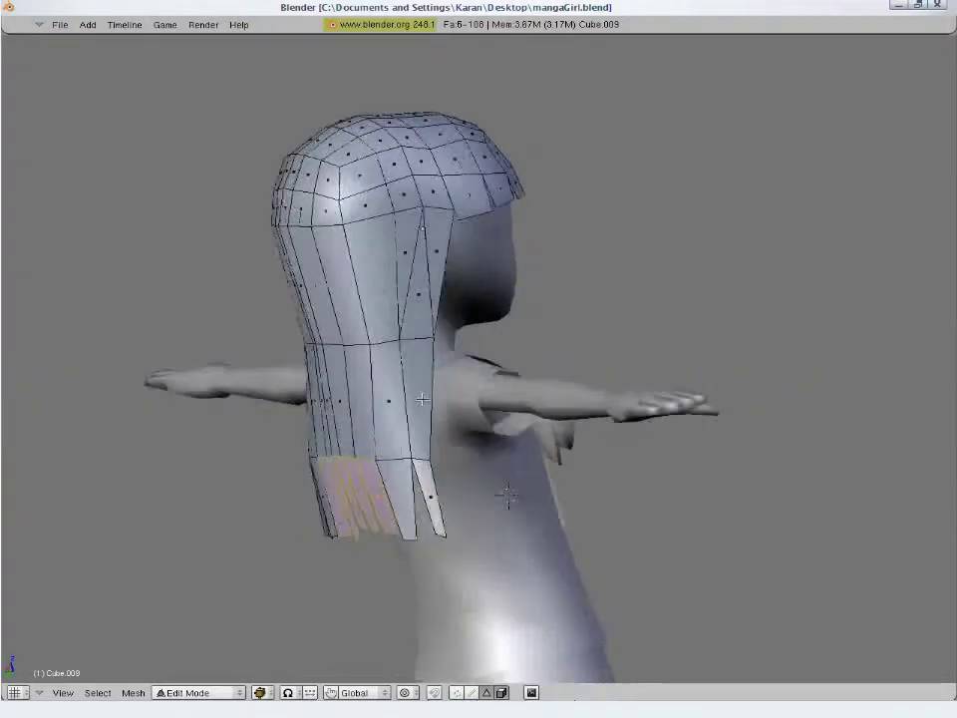
pyautogui.press('g')
pyautogui.click(295, 419)
pyautogui.moveTo(295, 418)
pyautogui.mouseDown(button='middle')
pyautogui.moveTo(581, 412)
pyautogui.moveTo(609, 400)
pyautogui.moveTo(483, 438)
pyautogui.moveTo(482, 406)
pyautogui.moveTo(436, 482)
pyautogui.mouseUp(button='middle')
pyautogui.press('Tab')
pyautogui.press('Tab')
pyautogui.scroll(3, 435, 481)
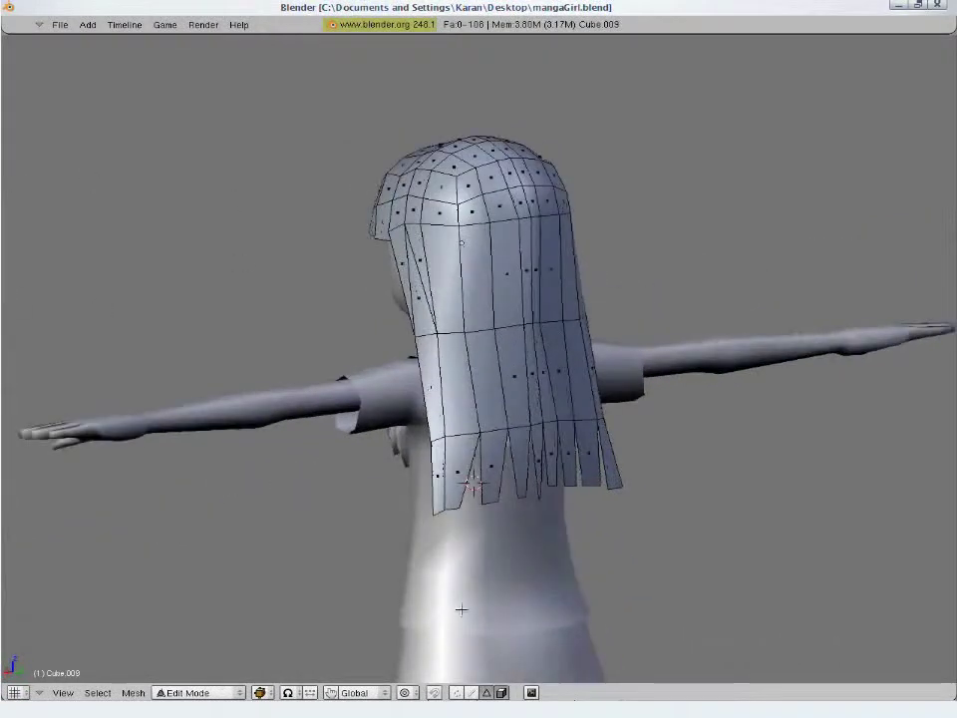
# - Loop-cut a new edge loop across the back hair
pyautogui.hotkey('ctrl', 'r')
pyautogui.click(485, 412)
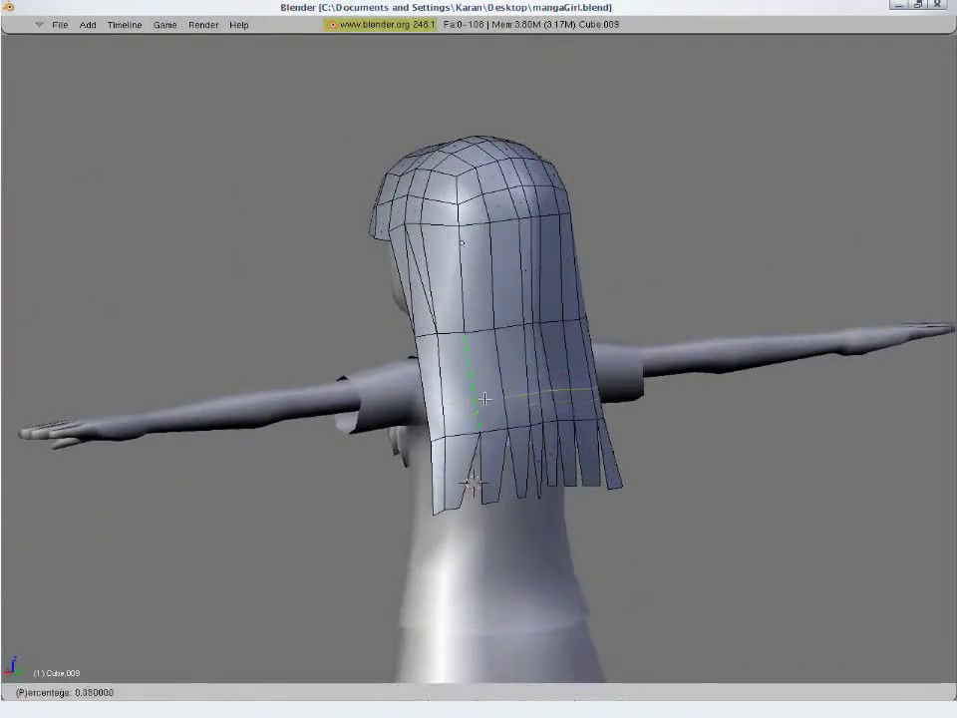
pyautogui.click(492, 628)
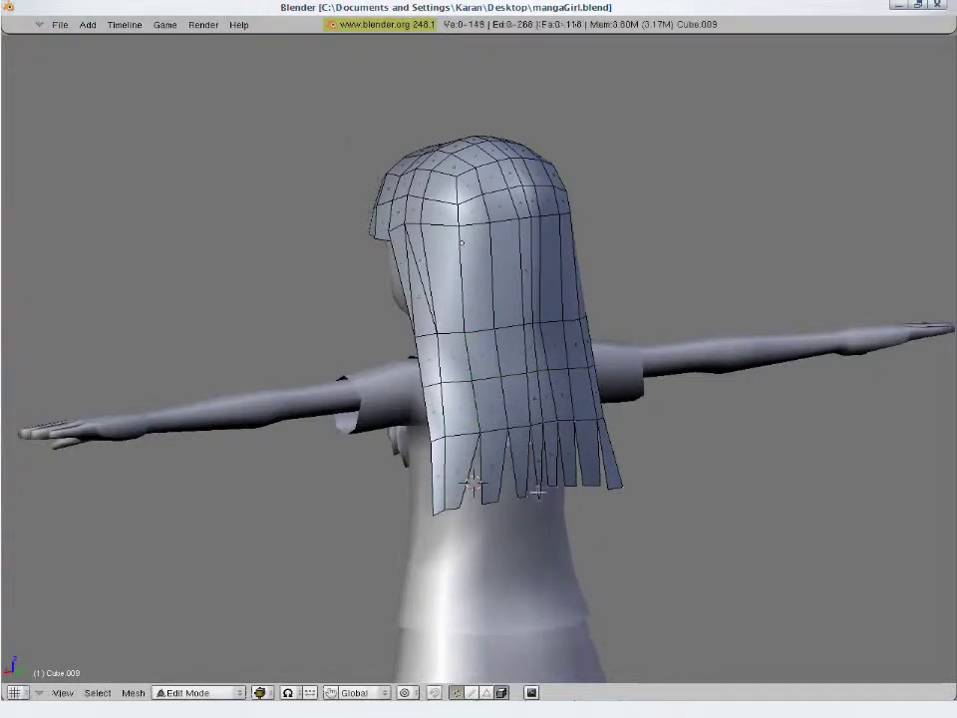
pyautogui.moveTo(468, 478); pyautogui.dragTo(448, 399, button='middle')
# - Extrude a new vertex from the lower back hair and set its position
pyautogui.press('a')
pyautogui.rightClick(455, 386)
pyautogui.rightClick(466, 428)
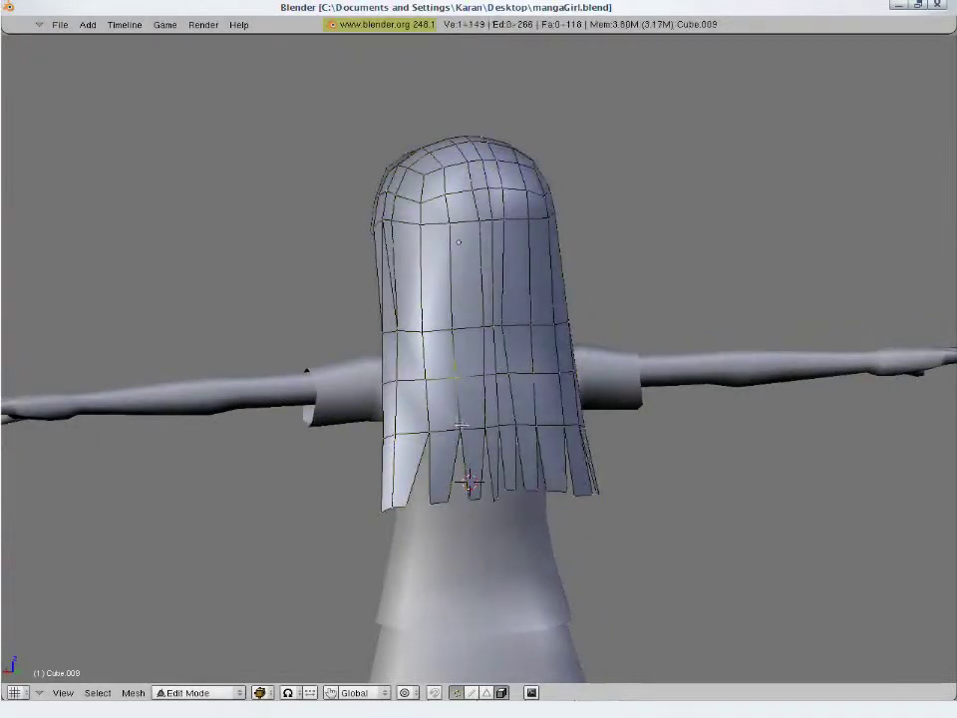
pyautogui.press('e')
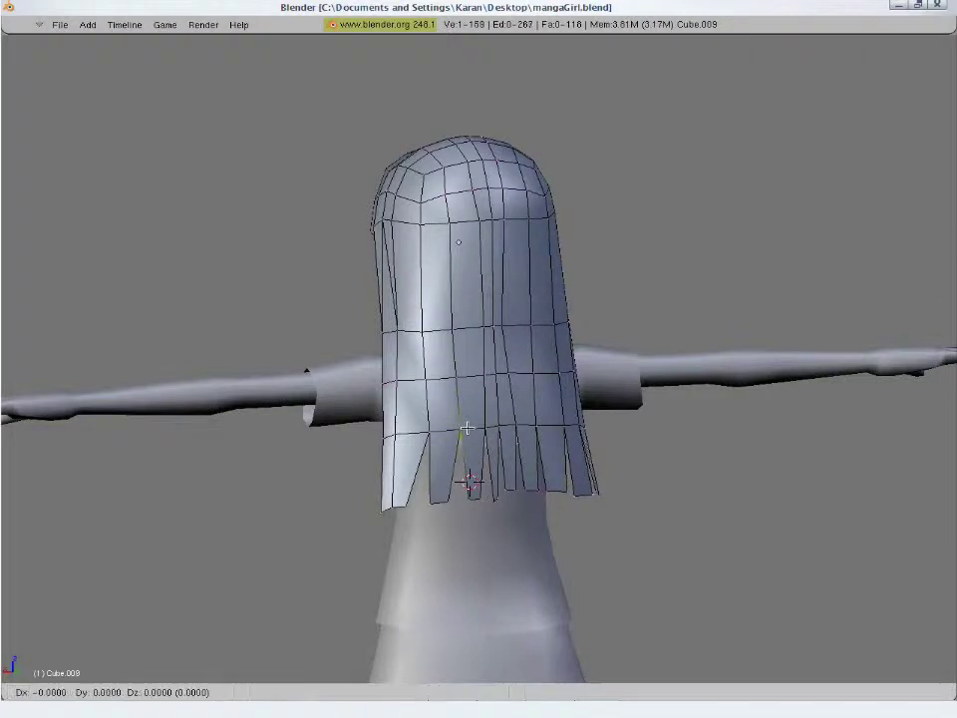
pyautogui.click(463, 431)
pyautogui.press('g')
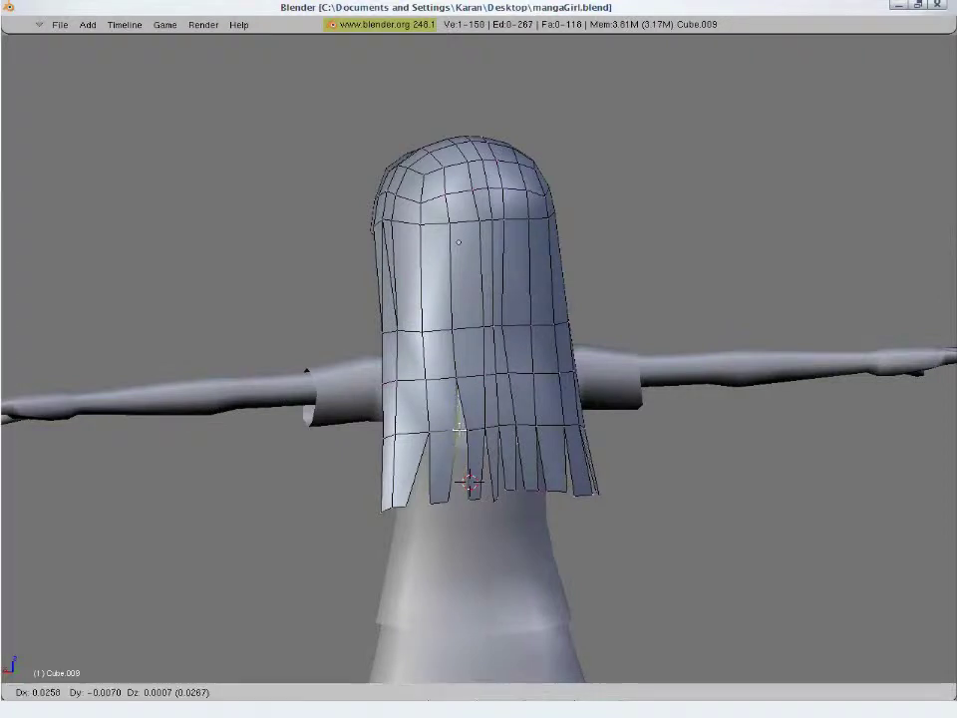
pyautogui.click(463, 430)
pyautogui.press('a')
pyautogui.moveTo(464, 431); pyautogui.dragTo(532, 451, button='middle')
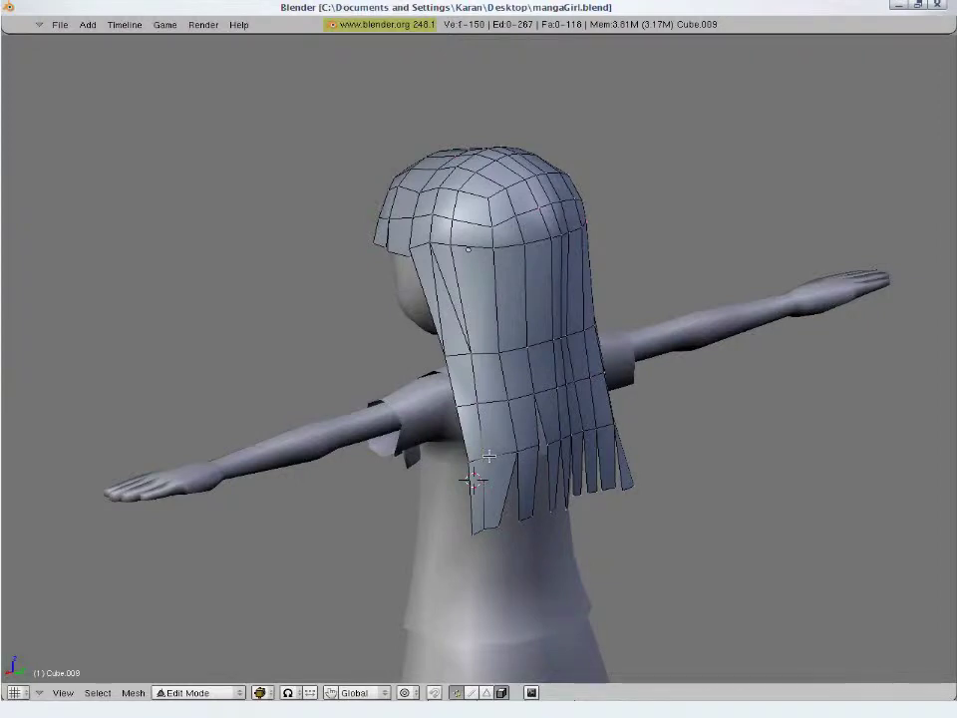
# - Delete an unwanted extruded vertex, then extrude a two-vertex edge into a new strand
pyautogui.press('e')
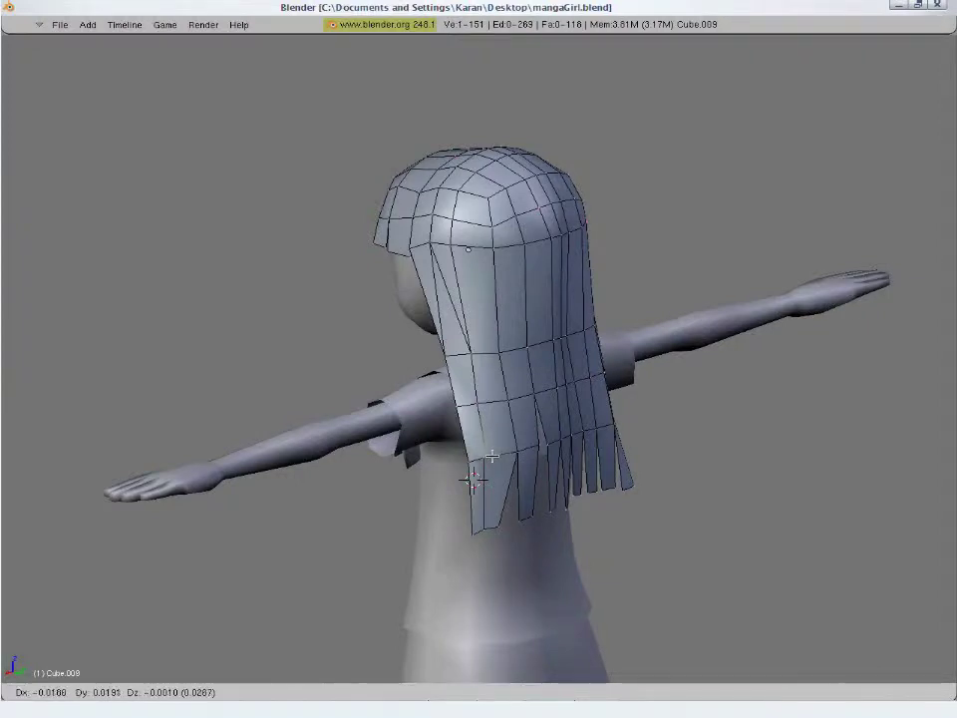
pyautogui.click(500, 482)
pyautogui.press('x')
pyautogui.click(491, 523)
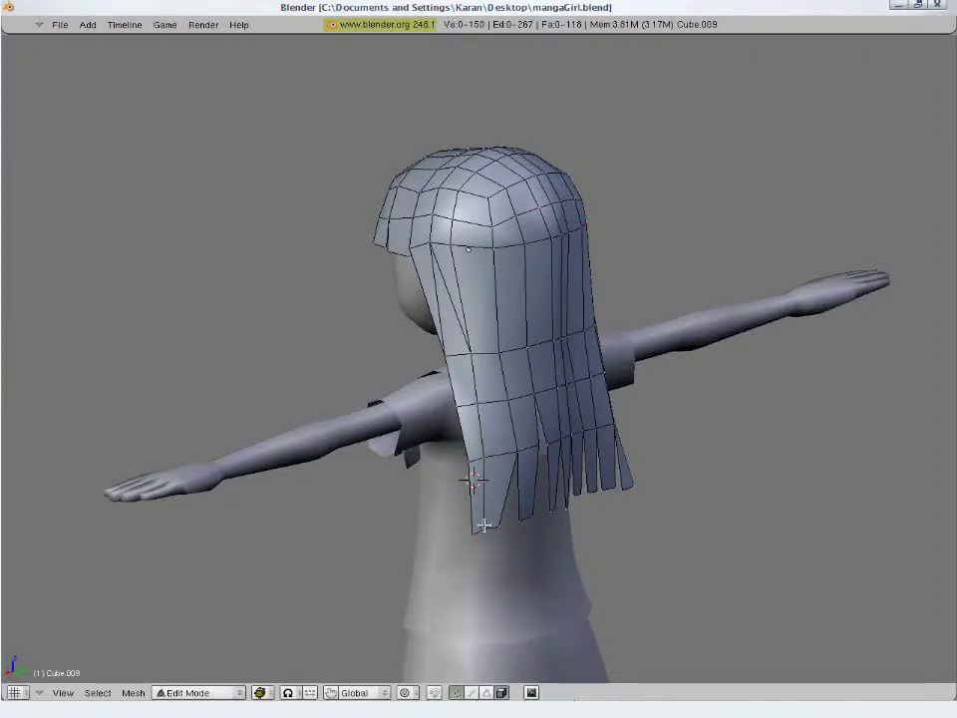
pyautogui.keyDown('shift'); pyautogui.rightClick(483, 464); pyautogui.keyUp('shift')
pyautogui.press('e')
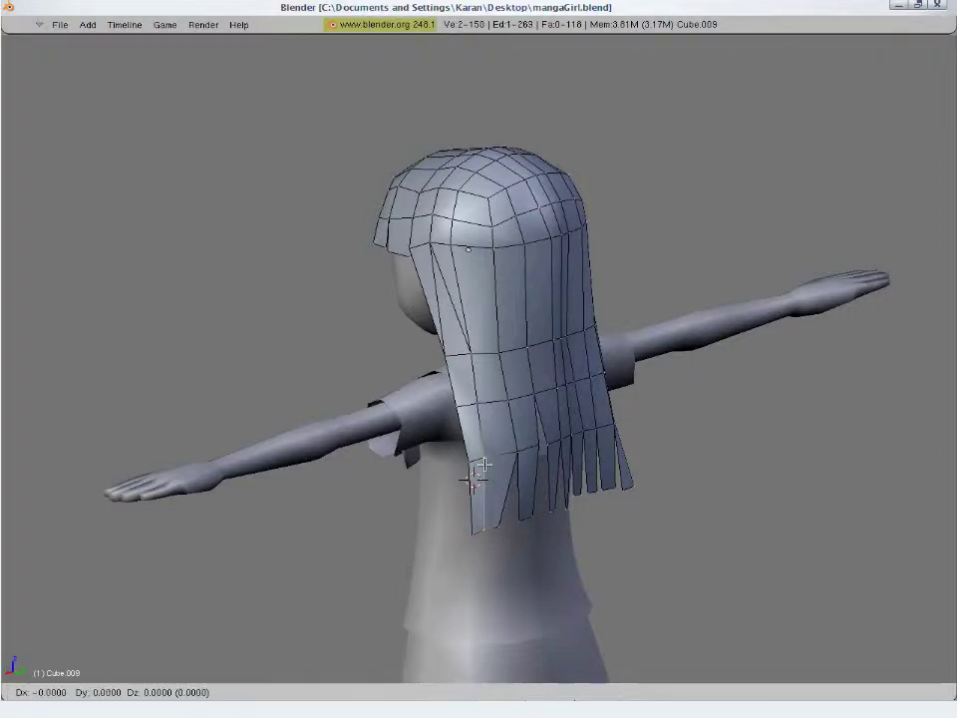
pyautogui.click(487, 462)
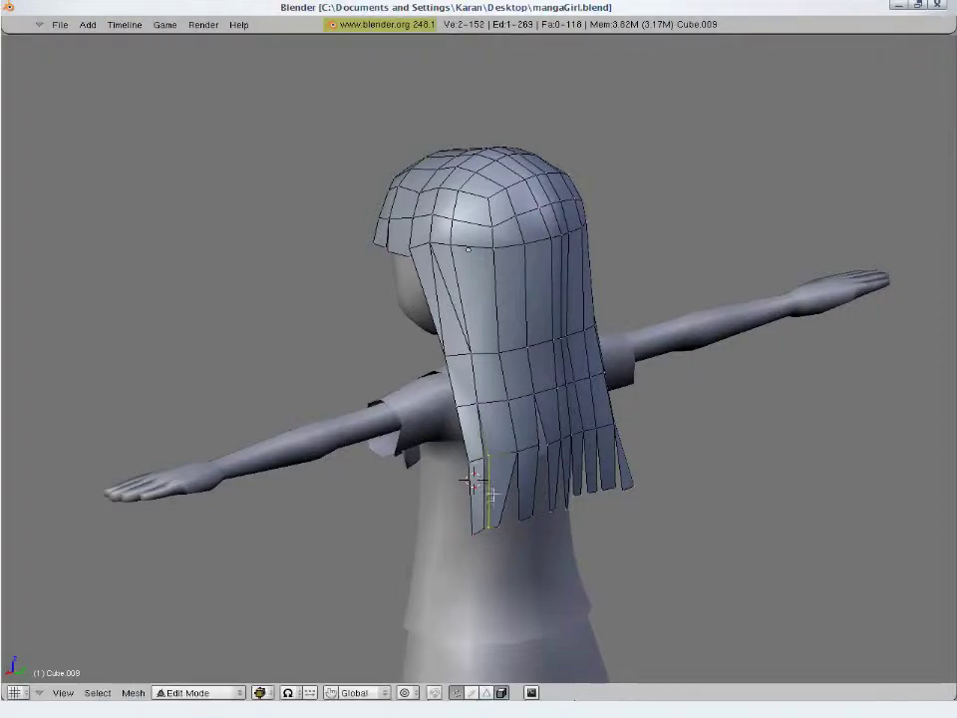
pyautogui.press('a')
pyautogui.moveTo(592, 489)
pyautogui.mouseDown(button='middle')
pyautogui.moveTo(410, 445)
pyautogui.moveTo(338, 453)
pyautogui.mouseUp(button='middle')
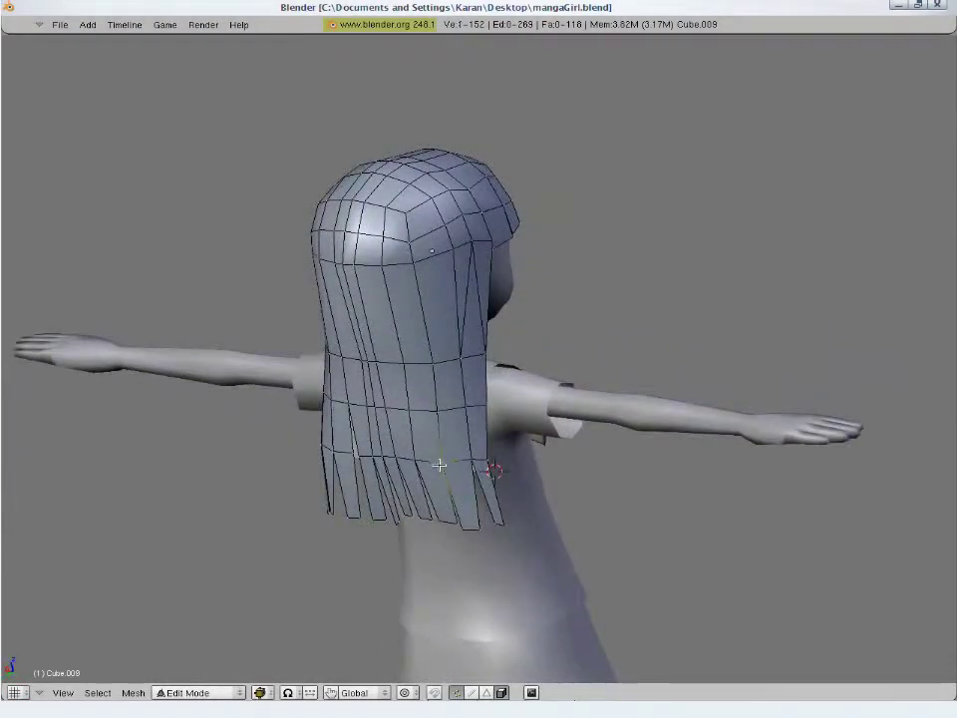
# - Extrude a vertex from the new strand and nudge another strand vertex into place
pyautogui.press('e')
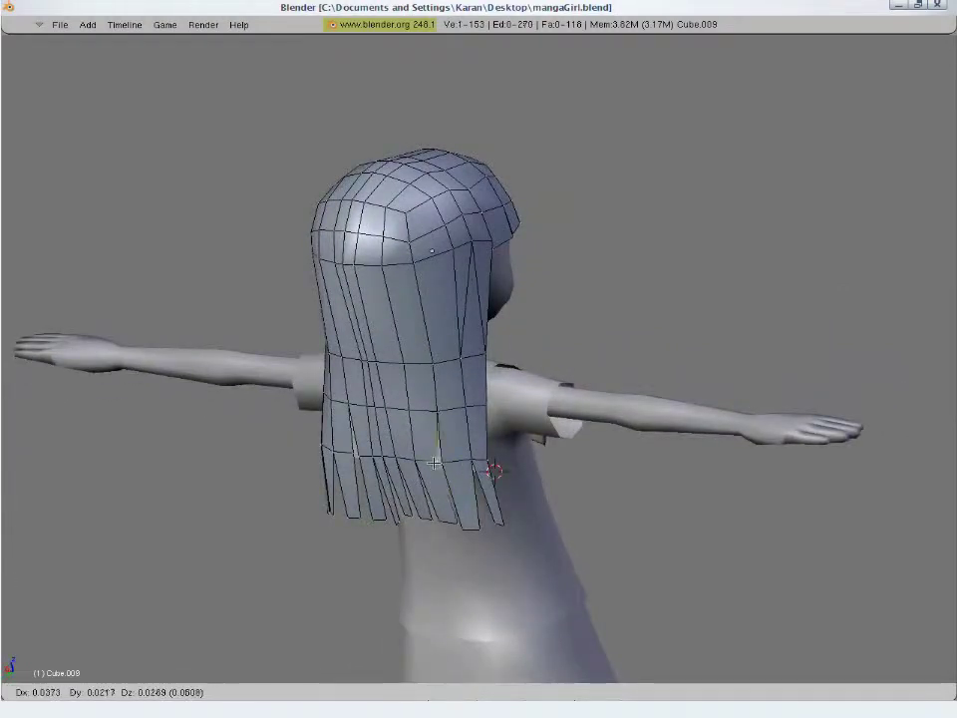
pyautogui.click(433, 462)
pyautogui.press('a')
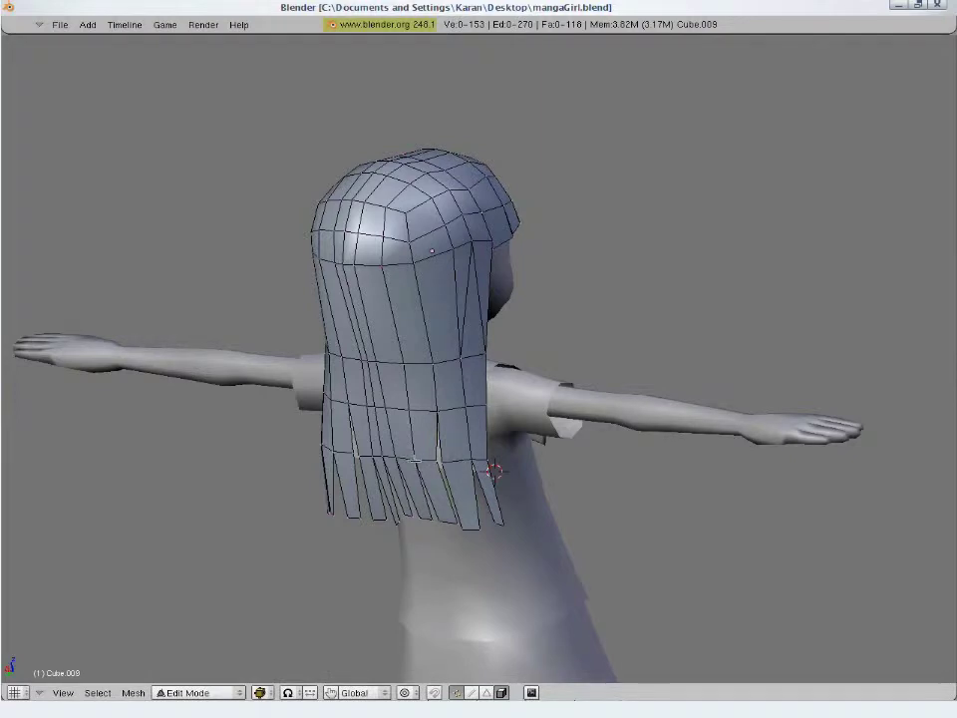
pyautogui.moveTo(397, 457); pyautogui.dragTo(464, 442, button='middle')
pyautogui.rightClick(463, 442)
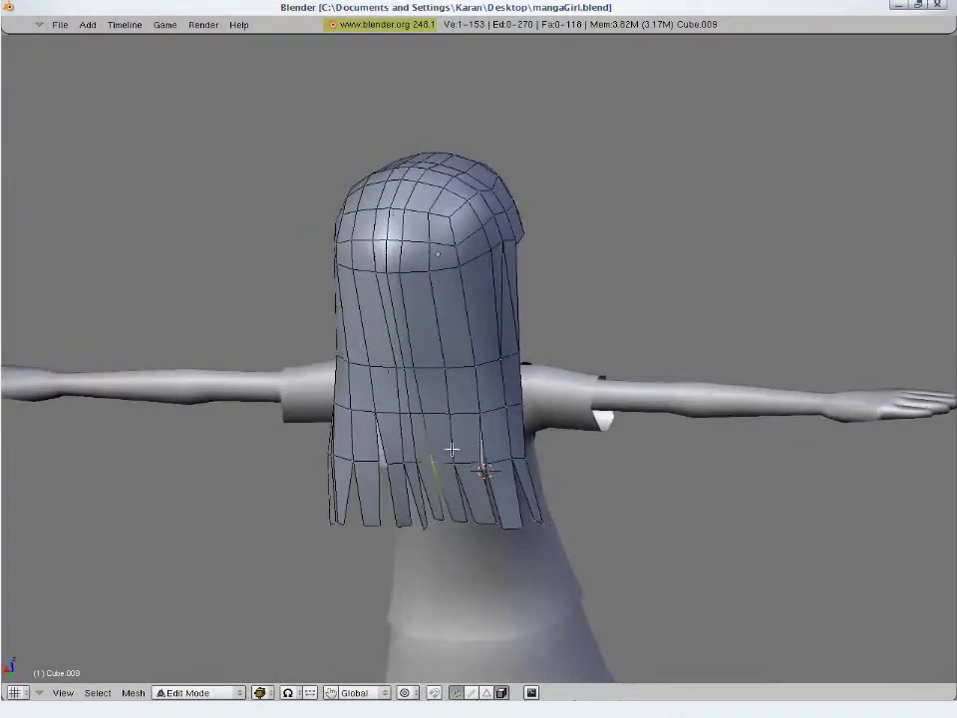
pyautogui.press('g')
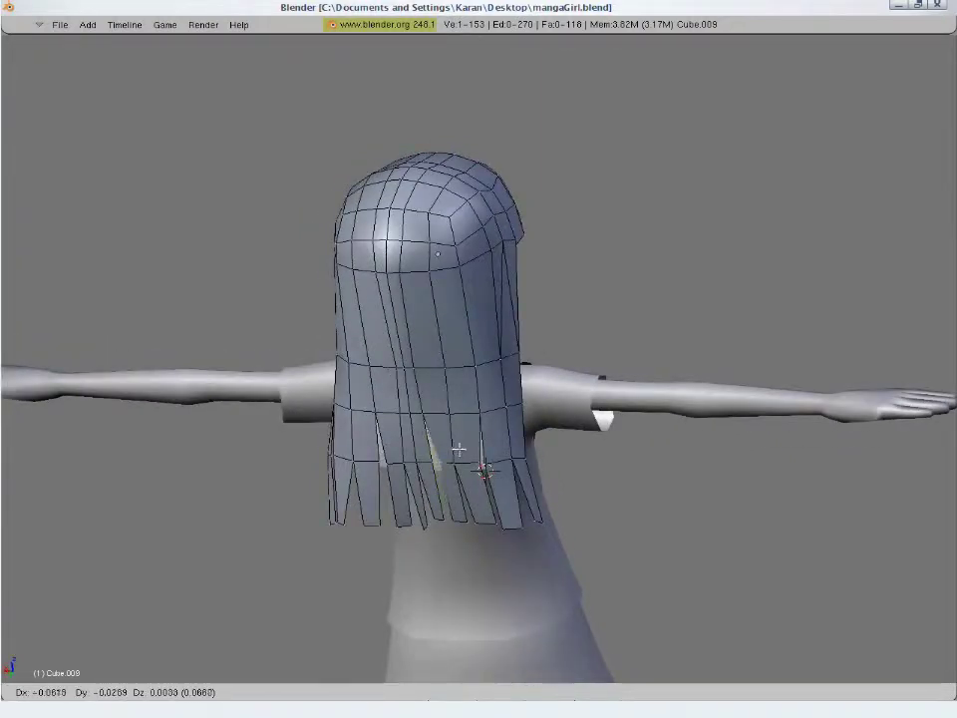
pyautogui.click(454, 452)
# - In edge select mode, scale and move an edge of the new strand
pyautogui.click(475, 692)
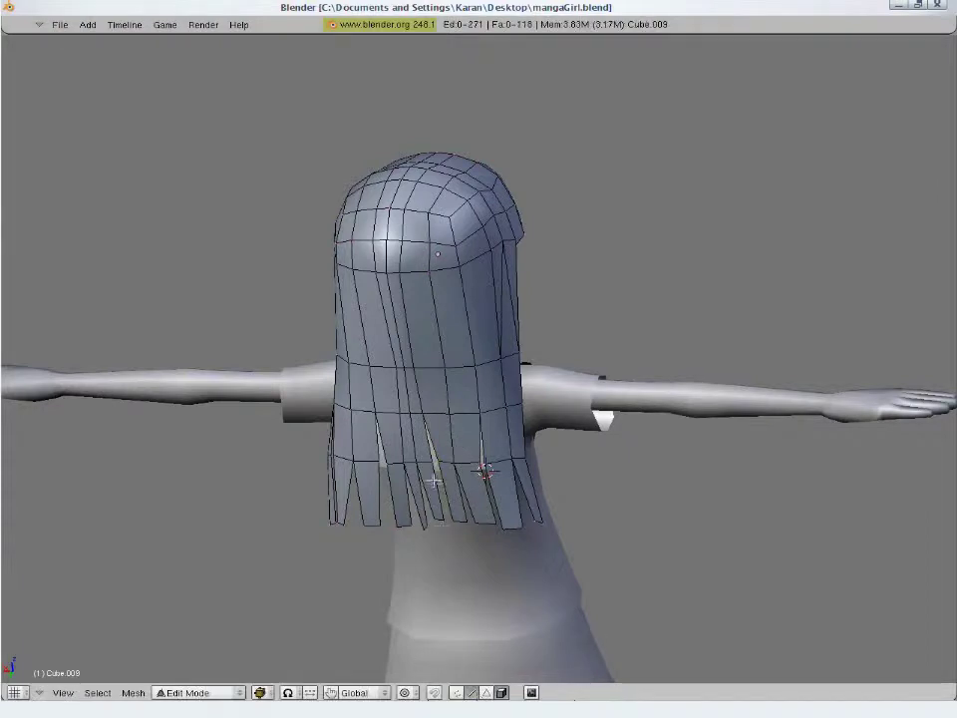
pyautogui.moveTo(464, 466); pyautogui.dragTo(477, 464, button='right')
pyautogui.rightClick(498, 462)
pyautogui.press('s')
pyautogui.press('Escape')
pyautogui.press('g')
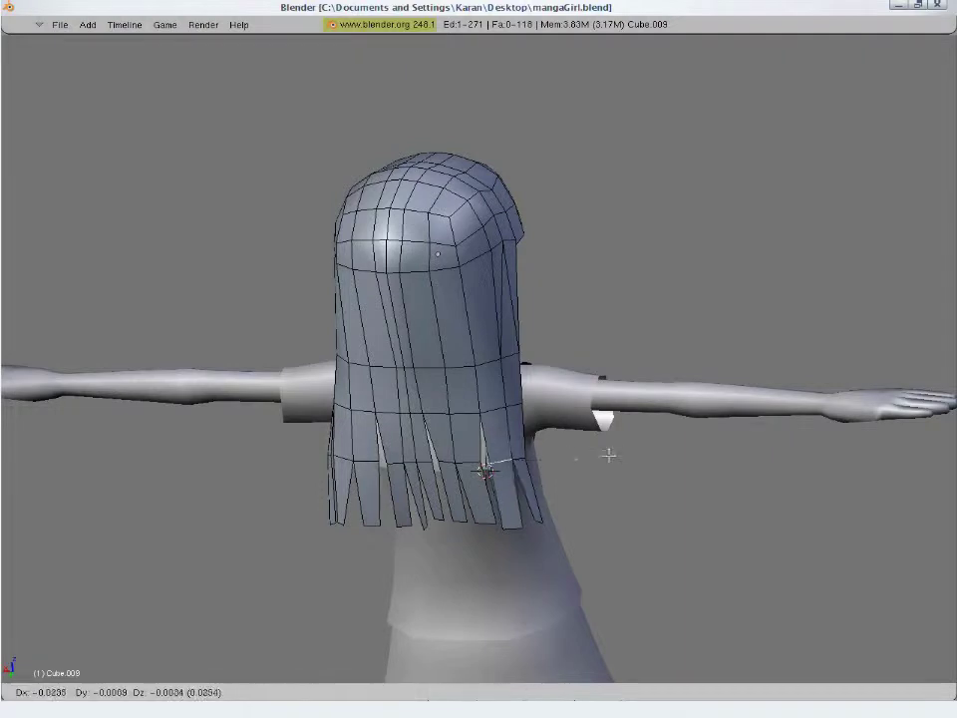
pyautogui.press('Escape')
pyautogui.press('s')
pyautogui.press('g')
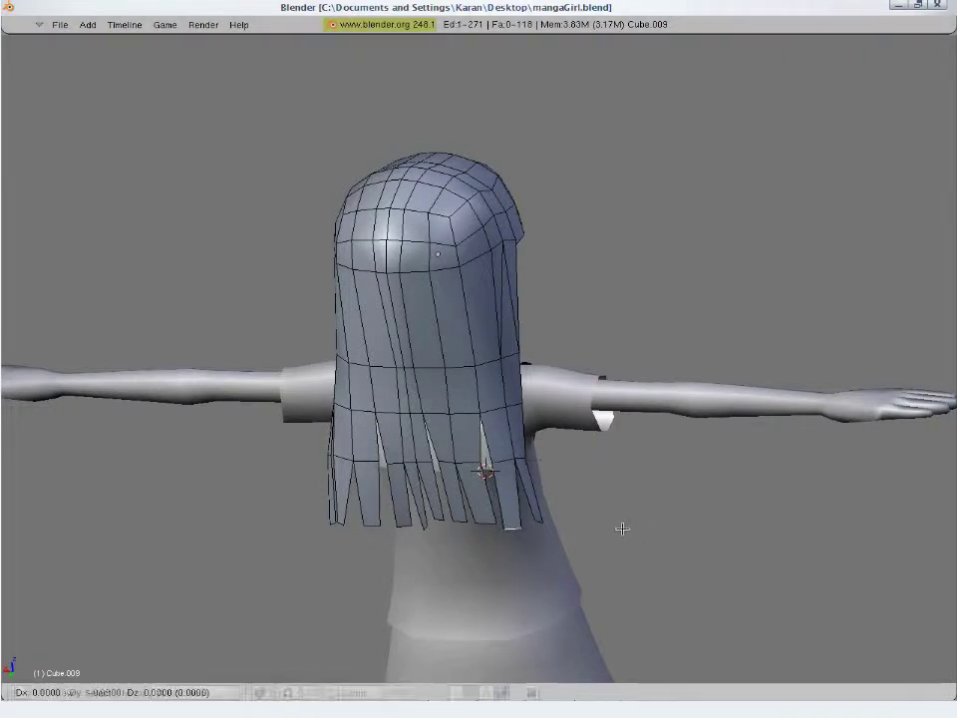
pyautogui.press('Escape')
pyautogui.press('a')
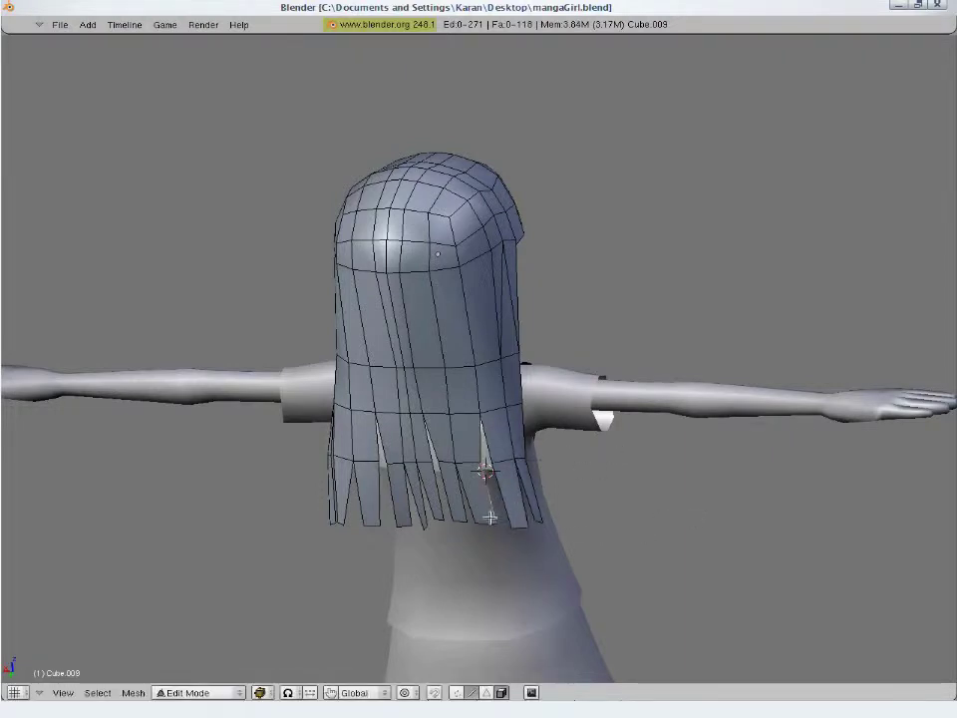
# - Reposition another hair-strand tip edge to widen the gap between tips
pyautogui.rightClick(491, 516)
pyautogui.press('s')
pyautogui.press('Escape')
pyautogui.press('g')
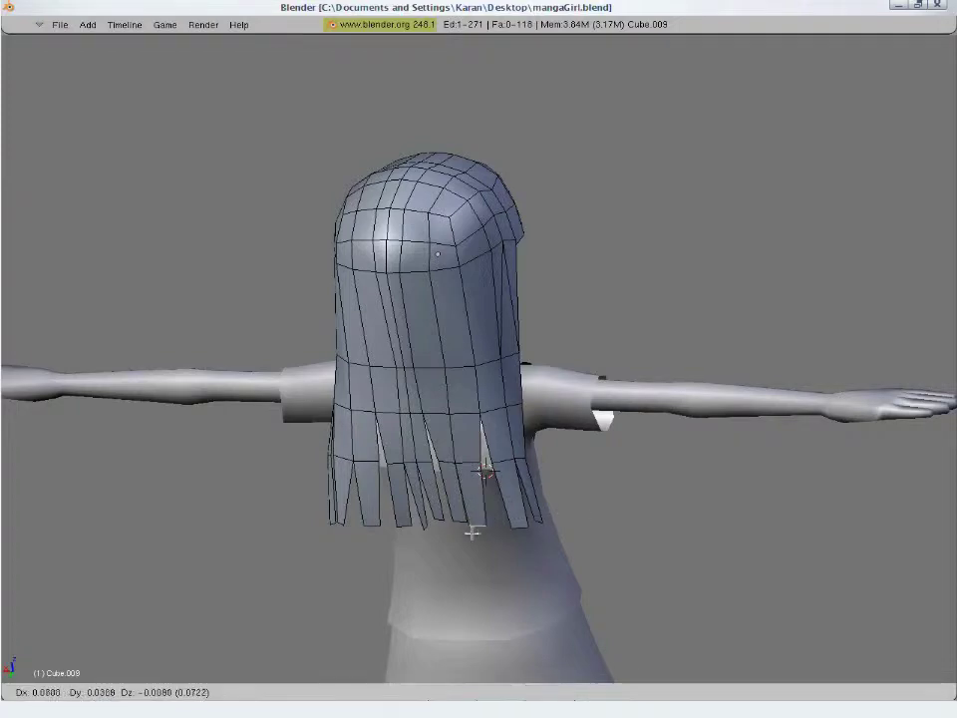
pyautogui.press('Escape')
pyautogui.press('a')
pyautogui.moveTo(471, 532)
pyautogui.mouseDown(button='middle')
pyautogui.moveTo(565, 369)
pyautogui.moveTo(557, 421)
pyautogui.moveTo(489, 431)
pyautogui.moveTo(470, 443)
pyautogui.mouseUp(button='middle')
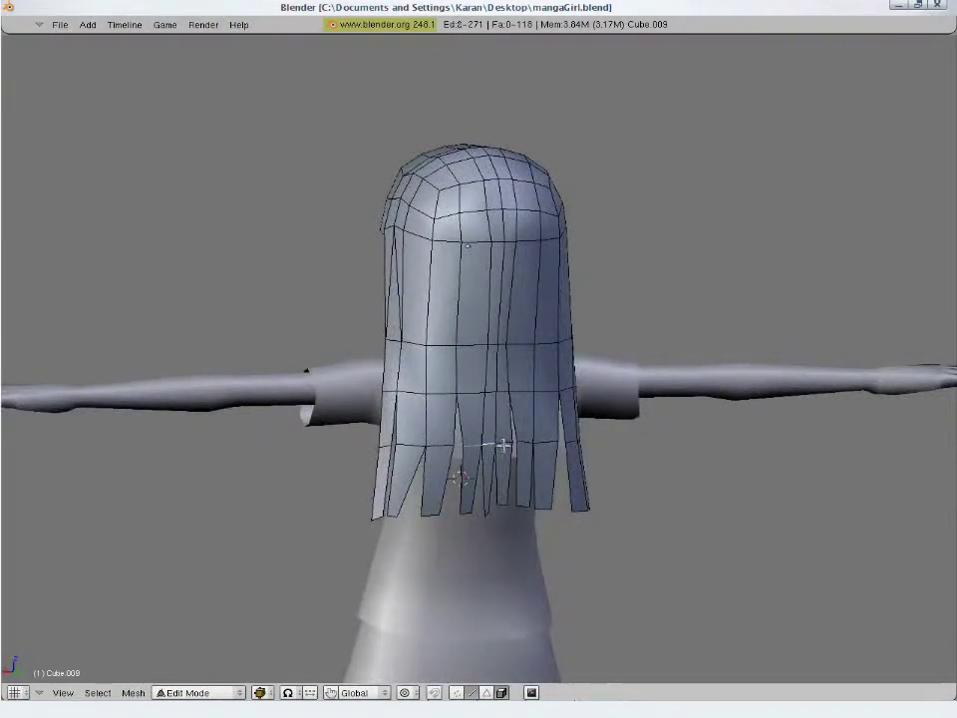
# - Move and scale the selected hair-tip edges along the back hem
pyautogui.press('g')
pyautogui.press('Escape')
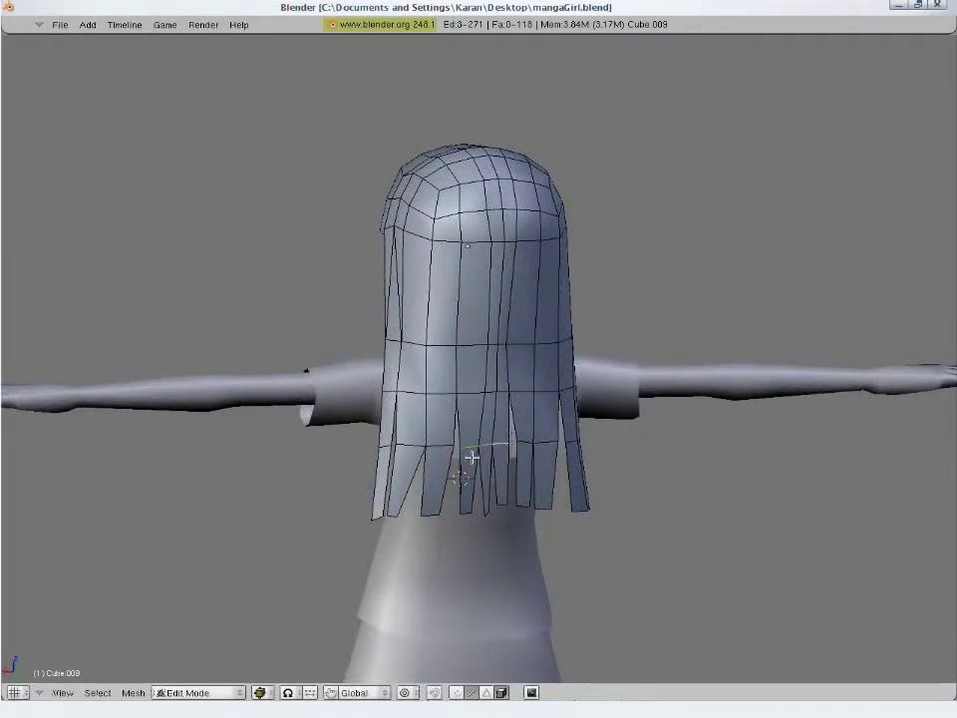
pyautogui.press('a')
pyautogui.press('s')
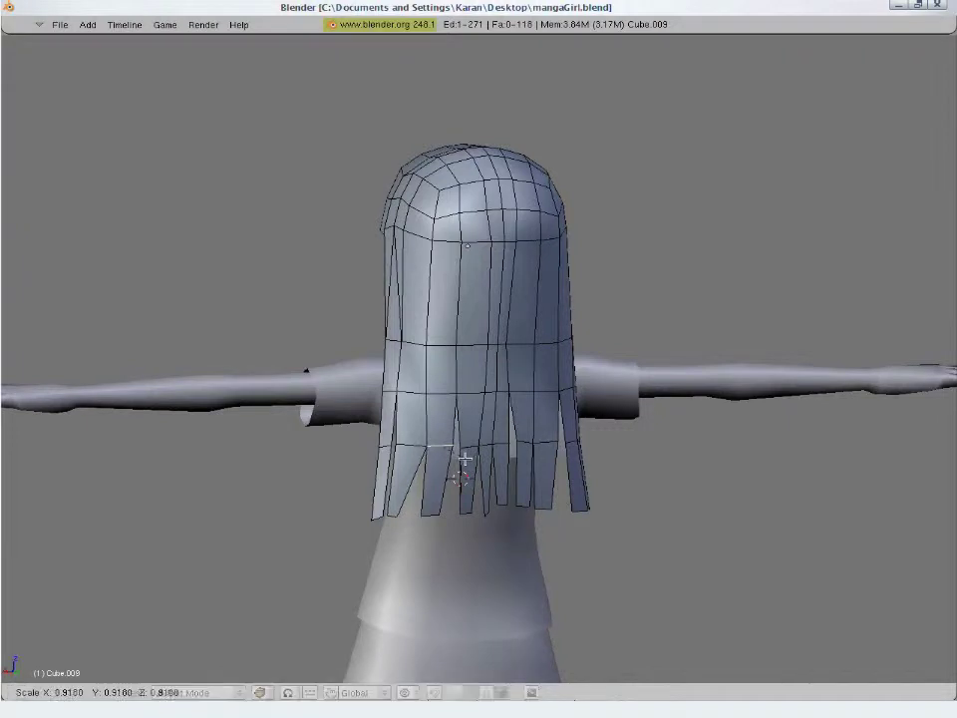
pyautogui.press('Escape')
pyautogui.press('a')
# - Pinch another strand-tip edge to a near point and reposition it
pyautogui.rightClick(404, 517)
pyautogui.press('s')
pyautogui.press('Escape')
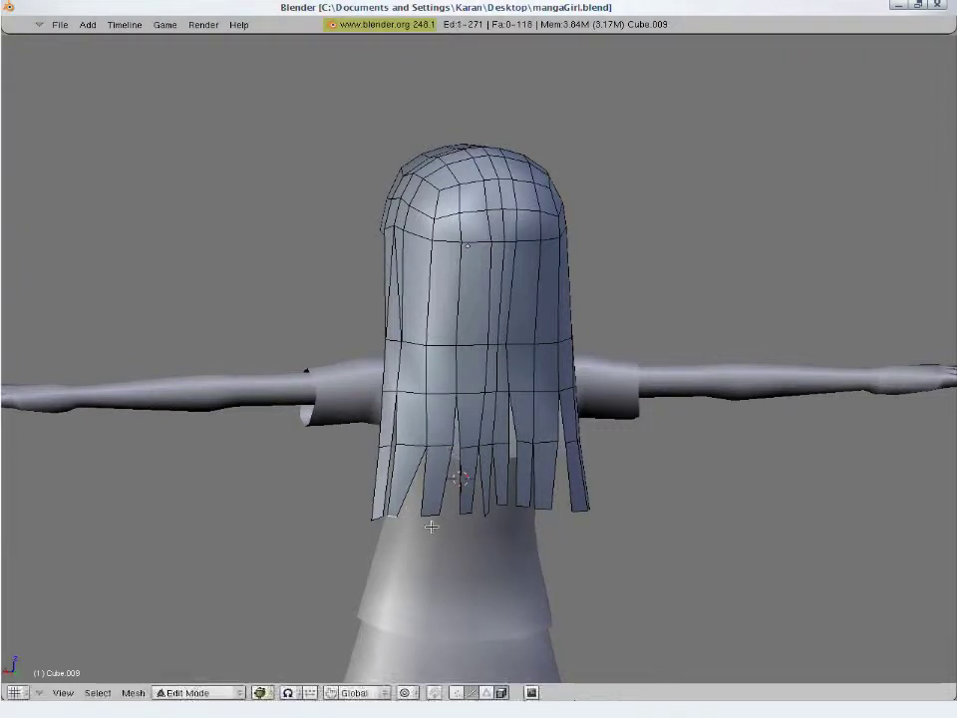
pyautogui.press('g')
pyautogui.press('Escape')
# - Try adjusting a different bottom edge, then check the hair from the side
pyautogui.rightClick(444, 519)
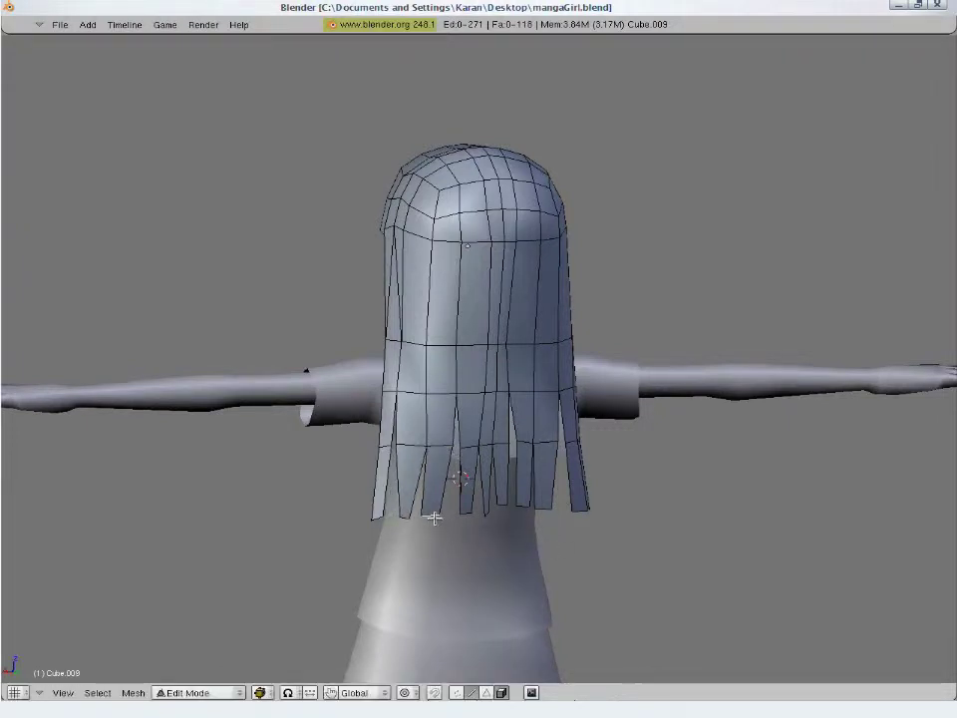
pyautogui.press('g')
pyautogui.press('Escape')
pyautogui.press('s')
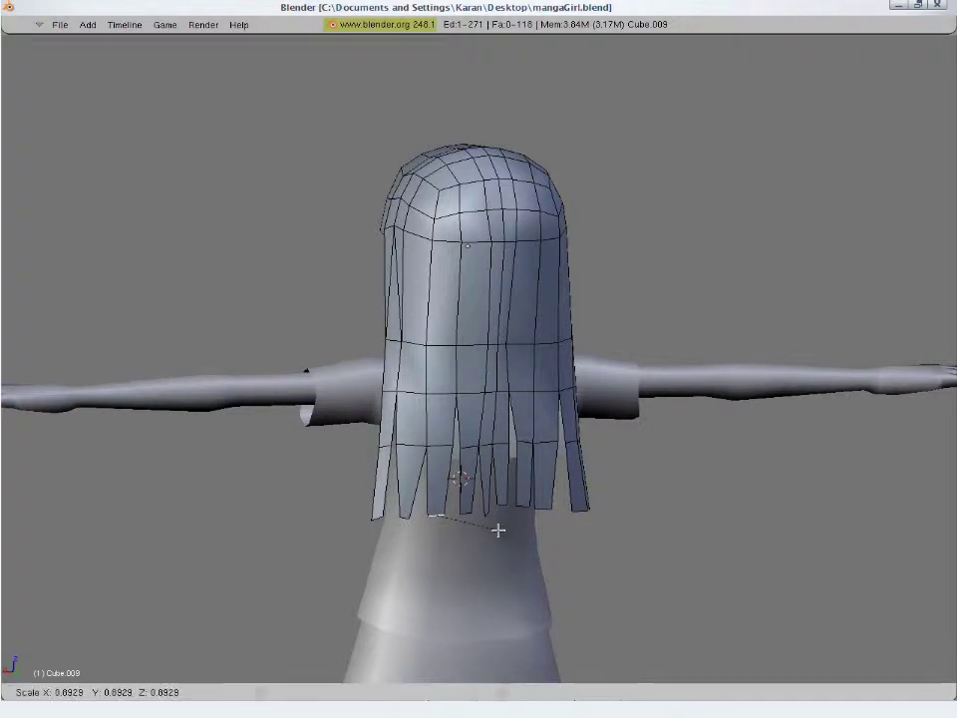
pyautogui.press('Escape')
pyautogui.press('a')
pyautogui.moveTo(497, 461); pyautogui.dragTo(591, 466, button='middle')
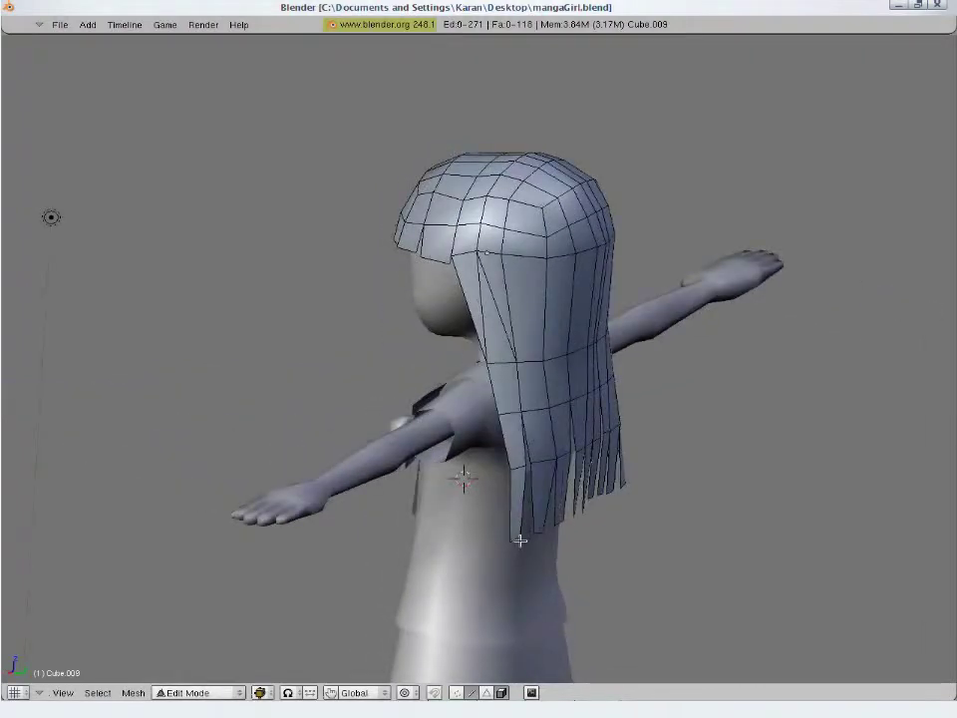
pyautogui.press('s')
pyautogui.press('Escape')
# - Review the finished hair in Object Mode, abandoning a started loop cut
pyautogui.press('Tab')
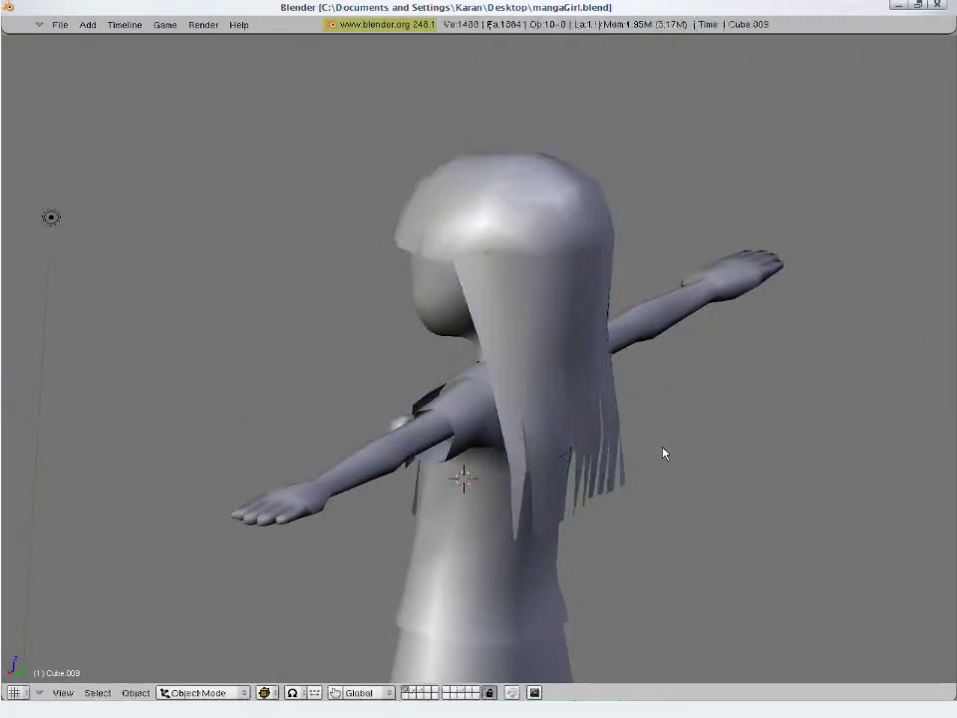
pyautogui.moveTo(662, 453)
pyautogui.mouseDown(button='middle')
pyautogui.moveTo(573, 435)
pyautogui.moveTo(289, 426)
pyautogui.moveTo(615, 432)
pyautogui.mouseUp(button='middle')
pyautogui.press('Tab')
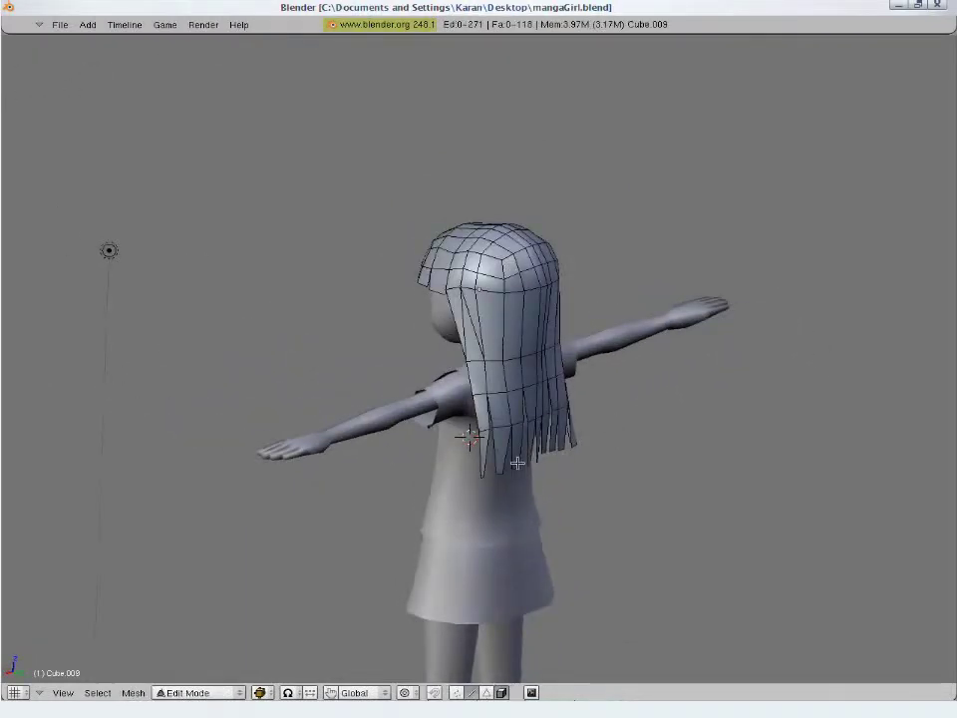
pyautogui.moveTo(419, 453)
pyautogui.mouseDown(button='middle')
pyautogui.moveTo(508, 453)
pyautogui.moveTo(416, 454)
pyautogui.mouseUp(button='middle')
pyautogui.hotkey('ctrl', 'r')
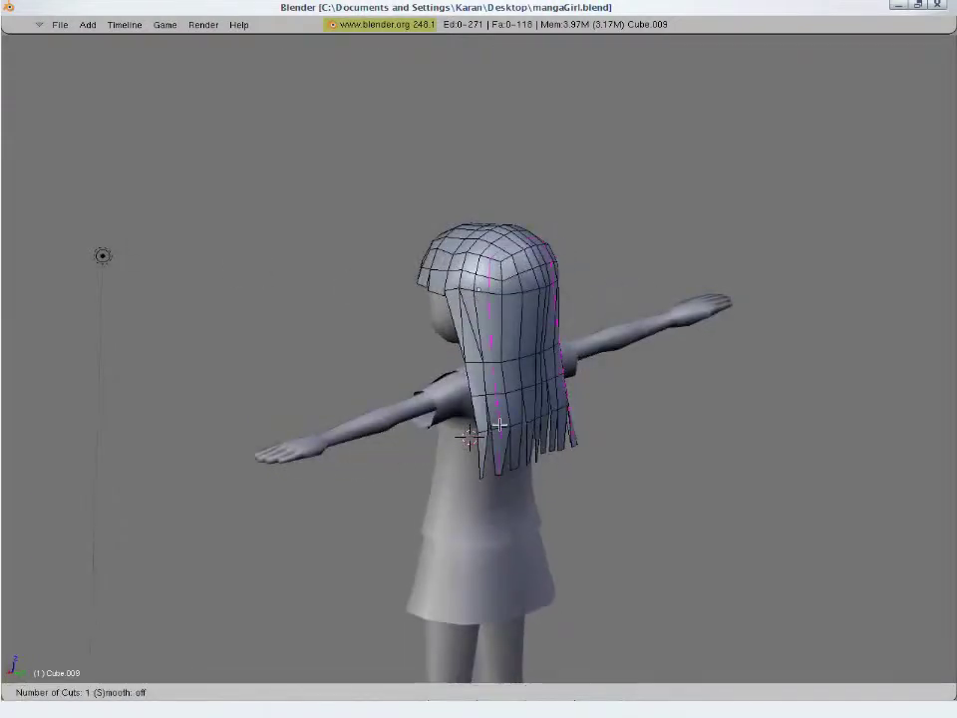
pyautogui.press('Escape')
pyautogui.press('Tab')
pyautogui.moveTo(386, 462); pyautogui.dragTo(550, 466, button='middle')
# - Resume editing in front view against the reference sketch, zoomed on the head, and save mangaGirl.blend
pyautogui.press('KP_1')
pyautogui.press('Tab')
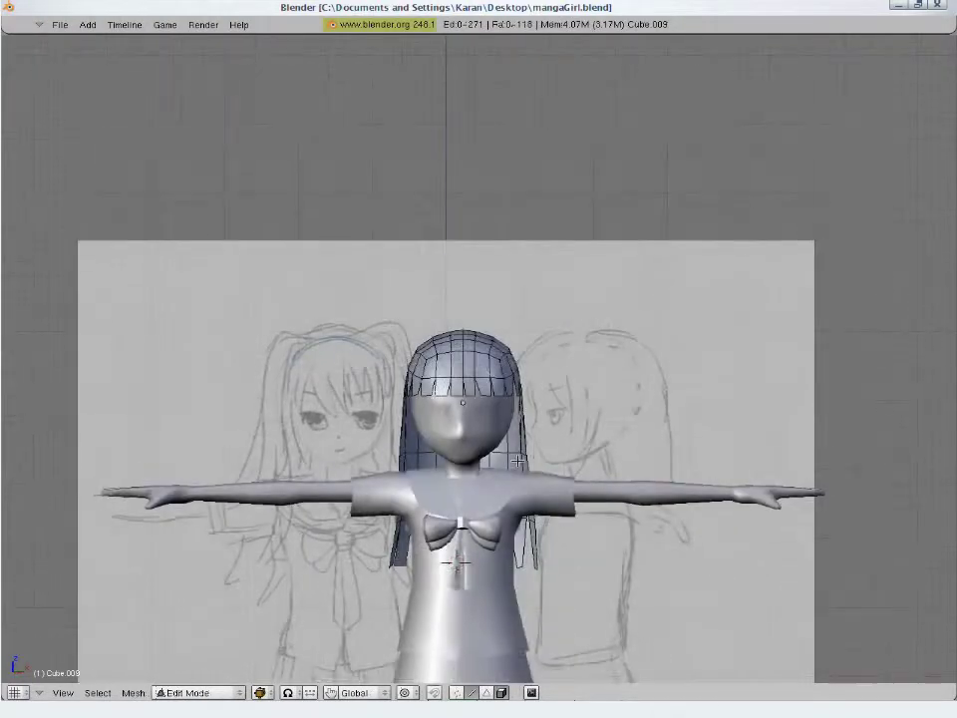
pyautogui.moveTo(551, 465)
pyautogui.keyDown('shift'); pyautogui.mouseDown(button='middle')
pyautogui.moveTo(523, 409)
pyautogui.moveTo(582, 419)
pyautogui.mouseUp(button='middle'); pyautogui.keyUp('shift')
pyautogui.scroll(1, 523, 408)
pyautogui.scroll(1, 523, 404)
pyautogui.scroll(1, 581, 420)
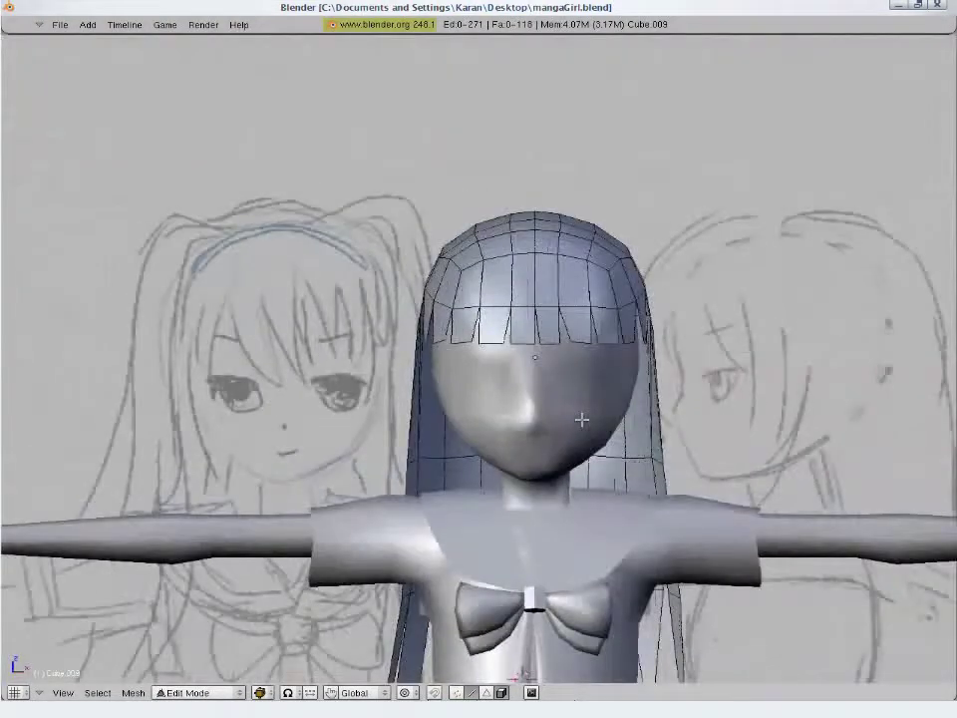
pyautogui.hotkey('ctrl', 'w')
pyautogui.click(581, 420)
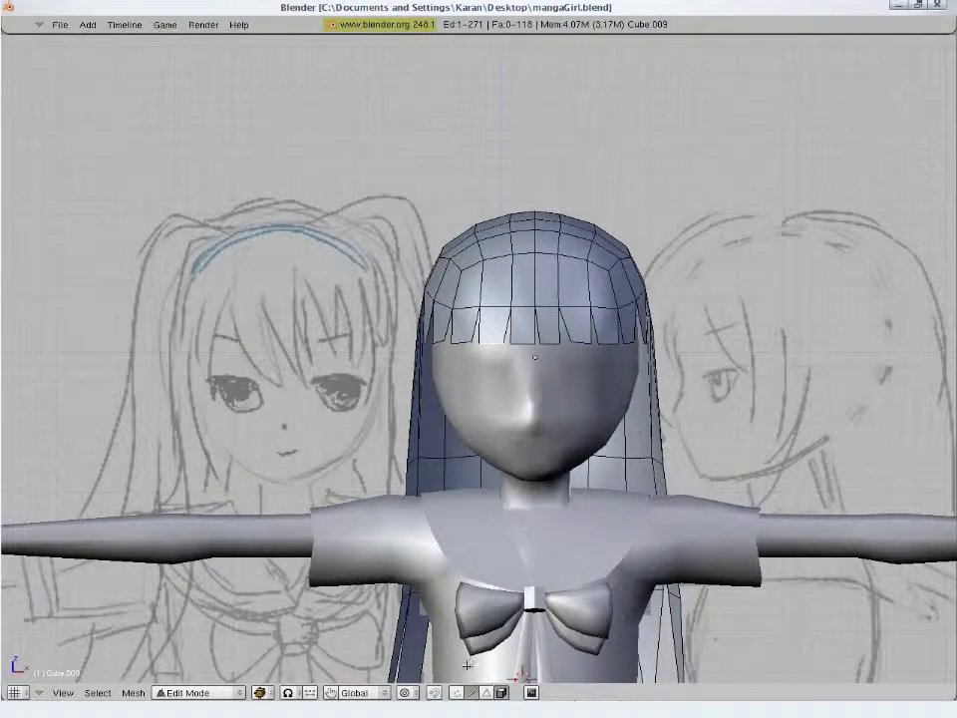
# - Move the row of bangs edges upward in the front and side views
pyautogui.keyDown('shift'); pyautogui.click(457, 692); pyautogui.keyUp('shift')
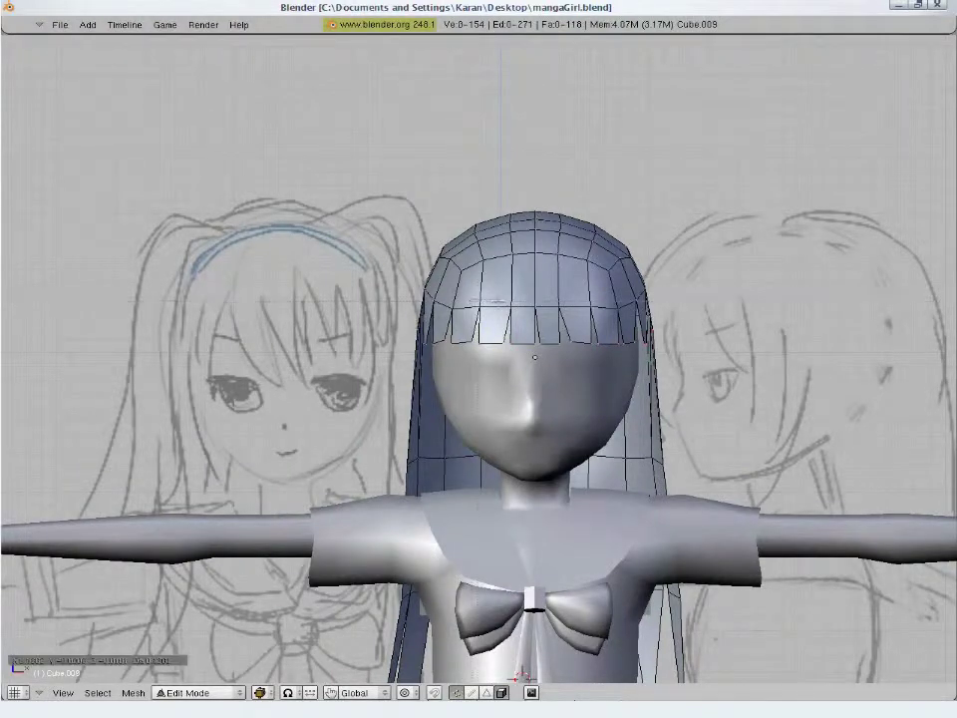
pyautogui.keyDown('alt'); pyautogui.rightClick(598, 313); pyautogui.keyUp('alt')
pyautogui.press('g')
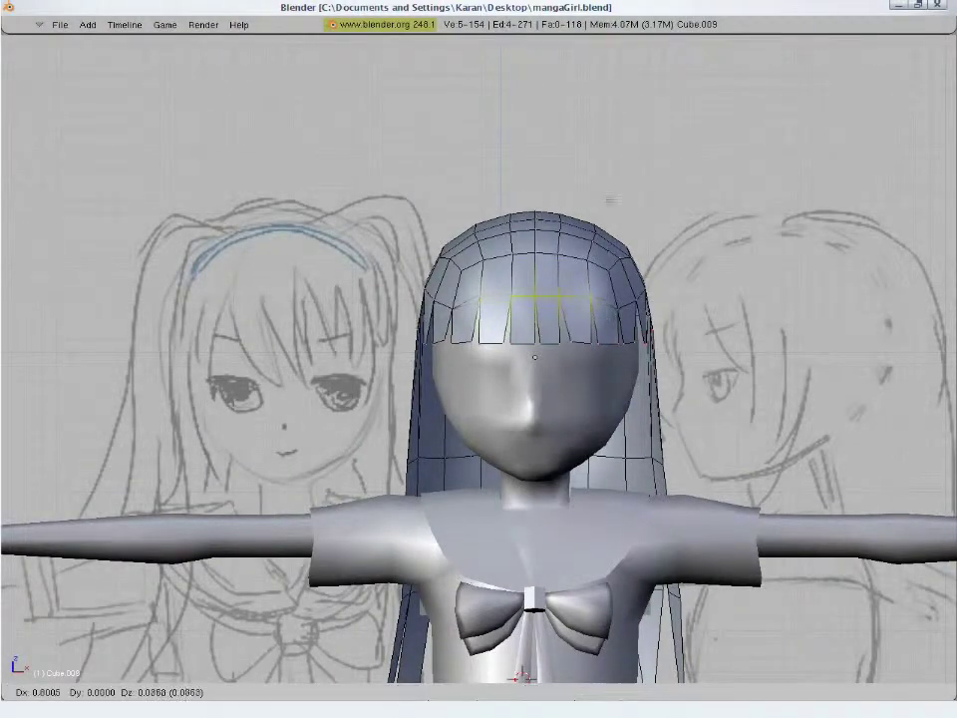
pyautogui.click(610, 177)
pyautogui.press('KP_3')
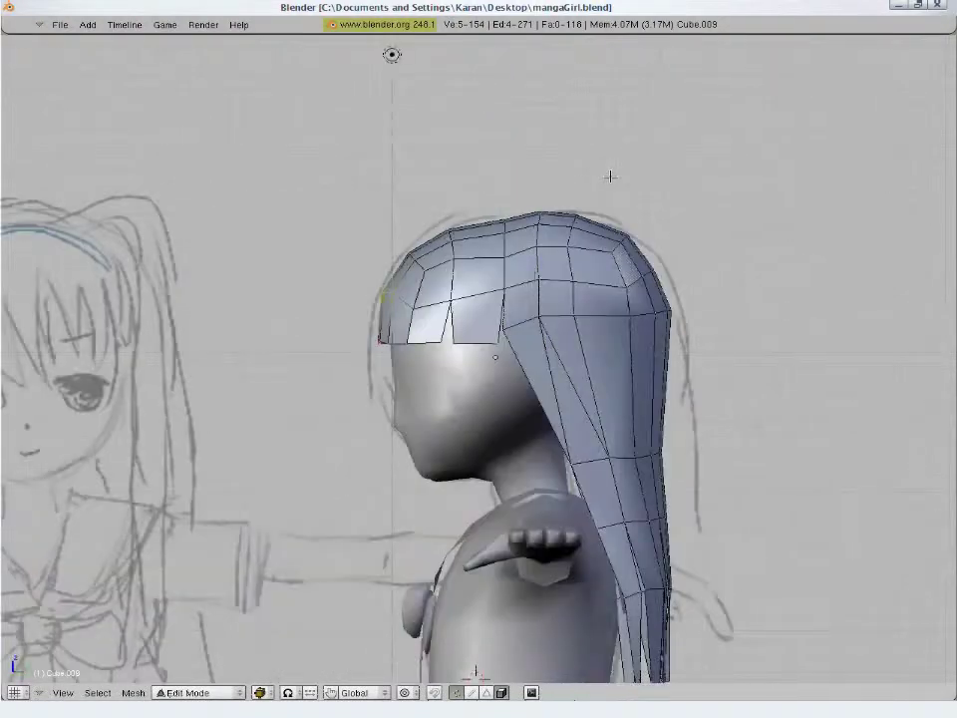
pyautogui.press('g')
pyautogui.click(411, 304)
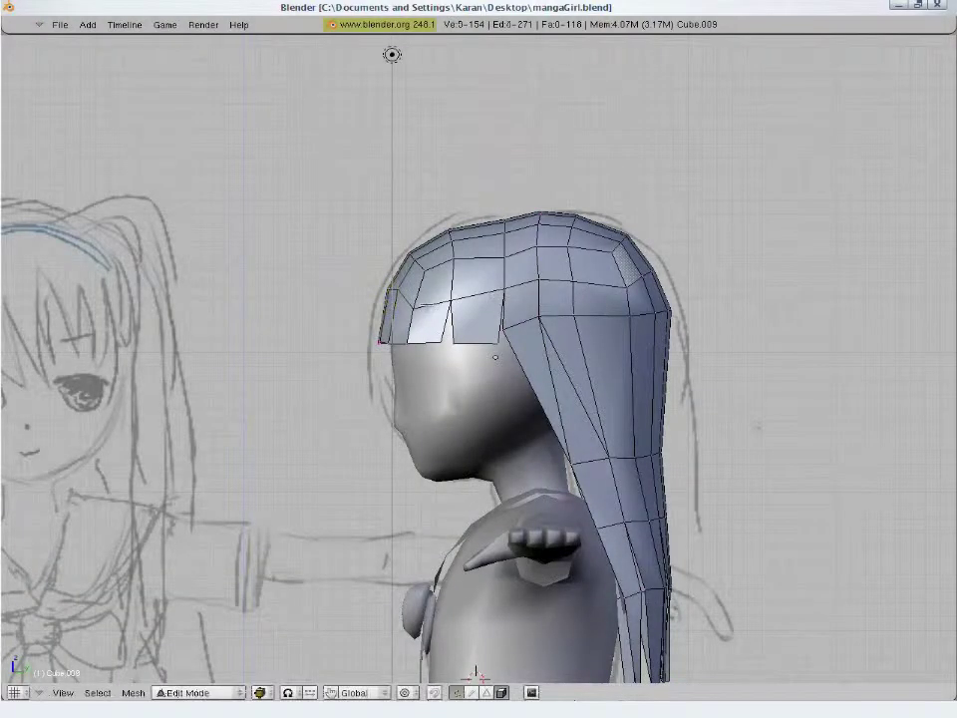
pyautogui.press('a')
# - In wireframe, reposition the fringe-front vertices, then return to the front reference view
pyautogui.press('z')
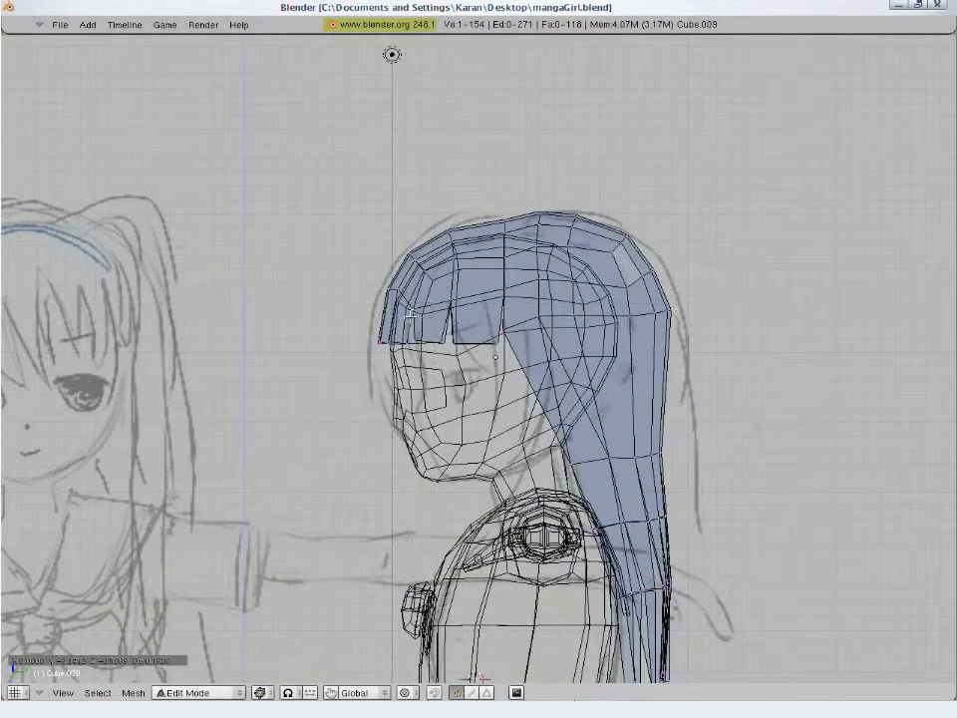
pyautogui.keyDown('shift'); pyautogui.rightClick(411, 315); pyautogui.keyUp('shift')
pyautogui.press('g')
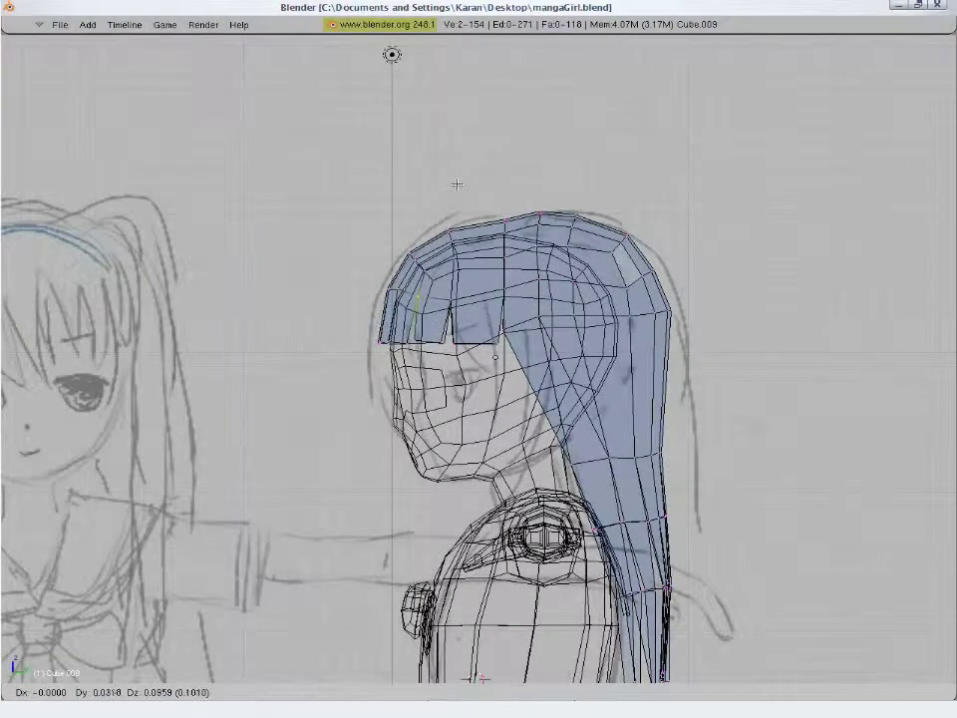
pyautogui.click(457, 183)
pyautogui.press('a')
pyautogui.press('z')
pyautogui.press('z')
pyautogui.press('z')
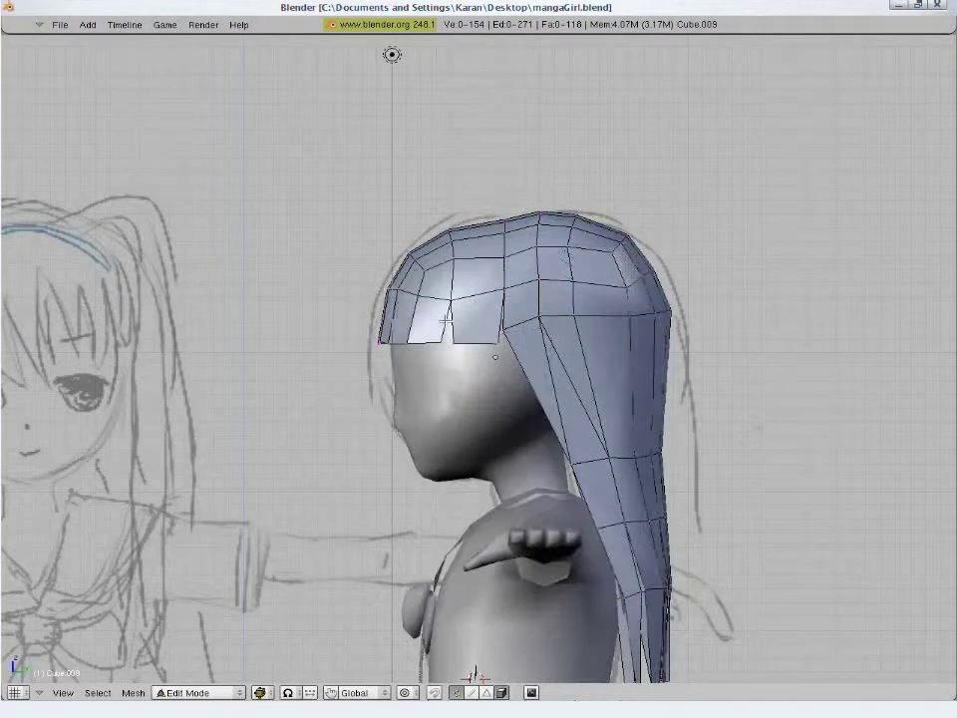
pyautogui.moveTo(445, 317); pyautogui.dragTo(612, 306, button='middle')
pyautogui.press('KP_1')
pyautogui.press('z')
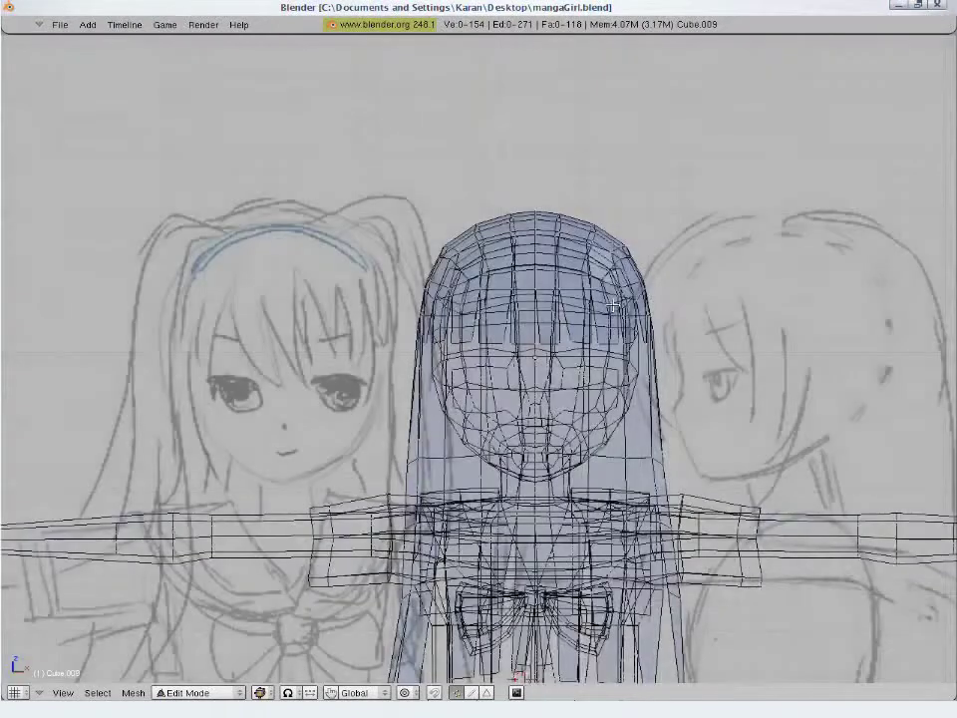
pyautogui.press('z')
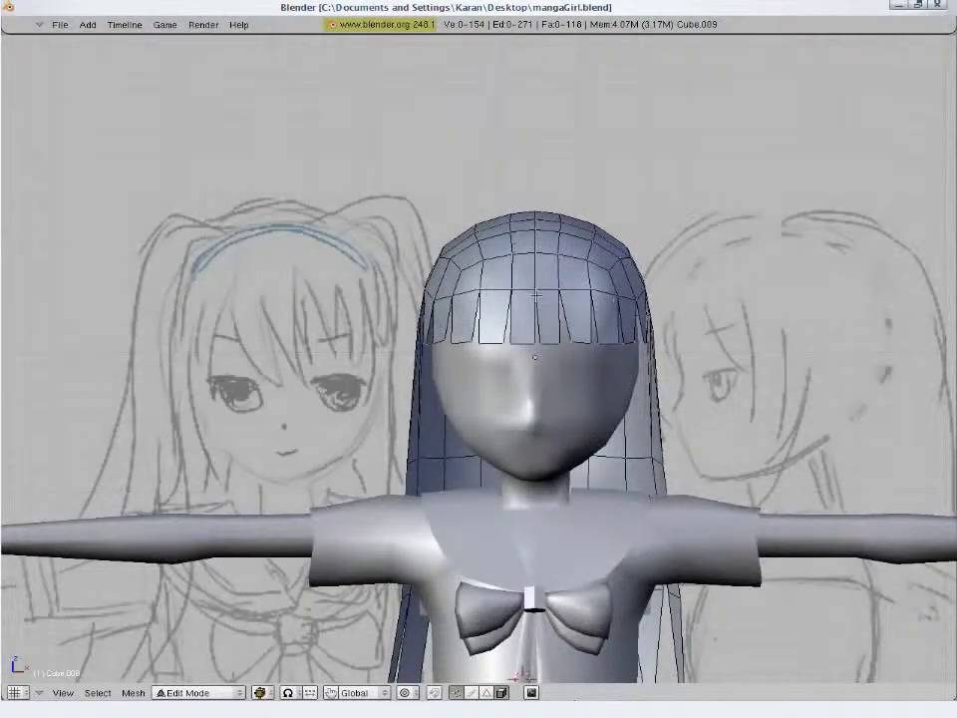
# - Nudge a vertex on top of the hair cap to follow the sketch
pyautogui.press('g')
pyautogui.press('Escape')
pyautogui.press('g')
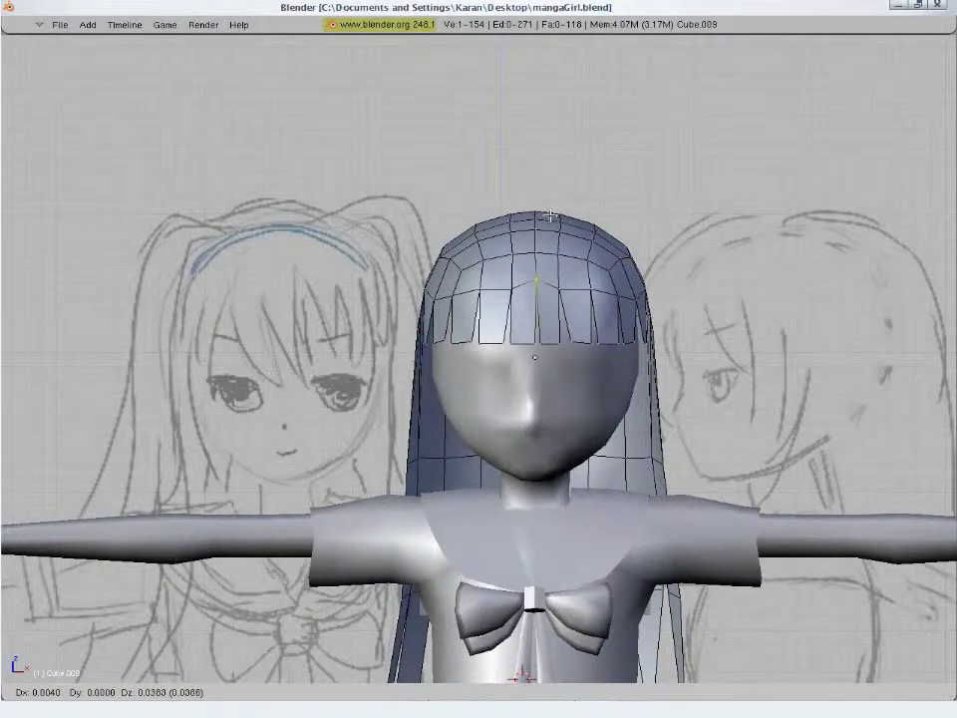
pyautogui.click(550, 217)
pyautogui.press('g')
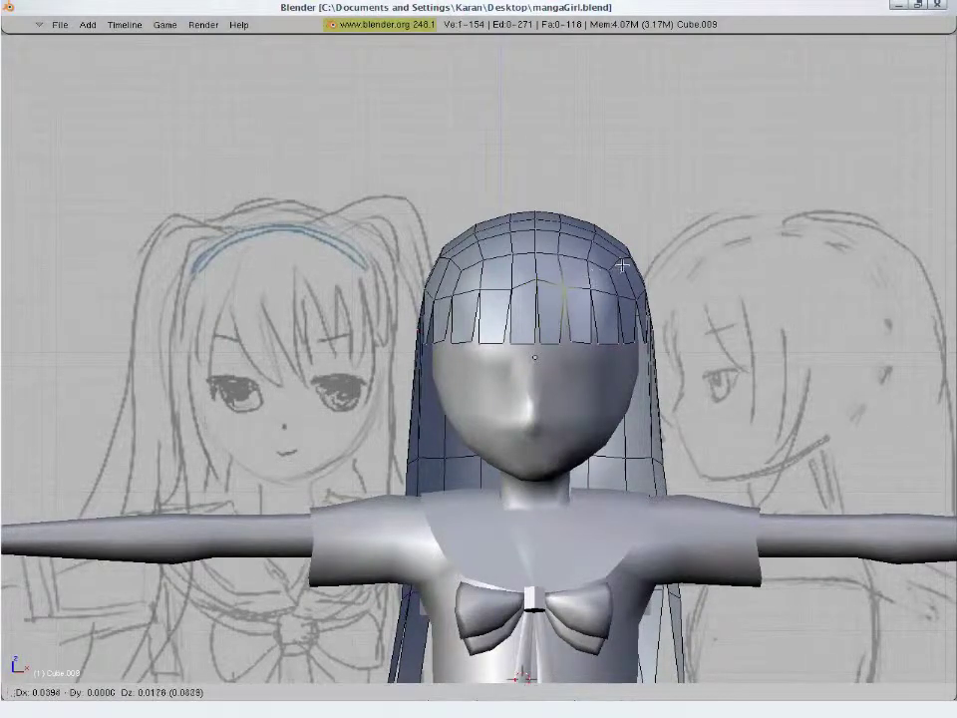
pyautogui.click(622, 265)
pyautogui.press('g')
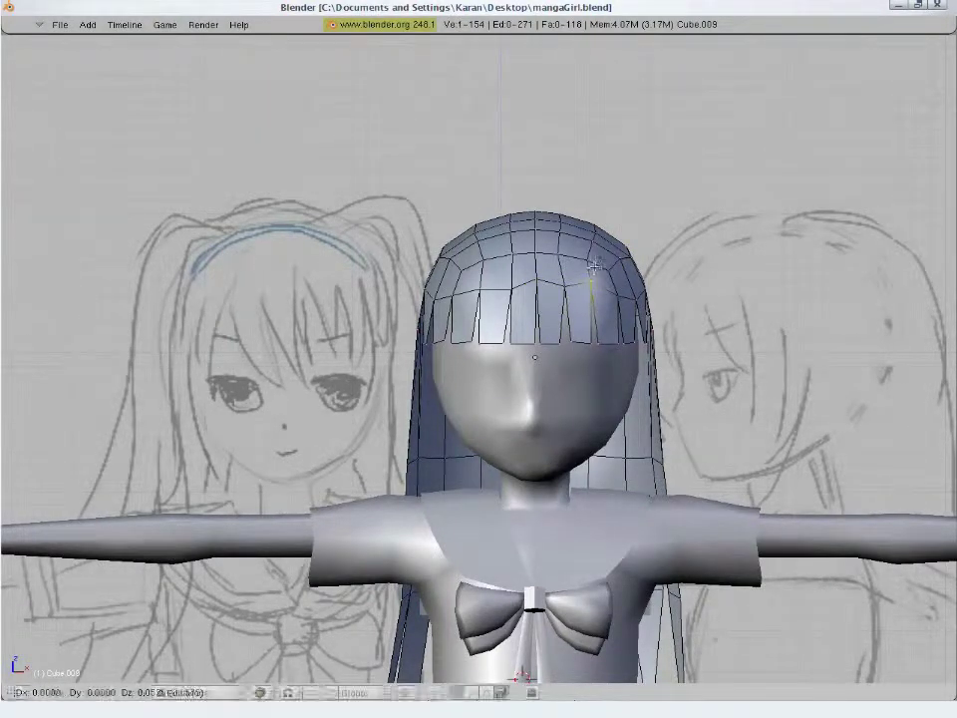
pyautogui.click(592, 268)
# - Raise another hair-cap vertex and an edge on the cap's right side slightly
pyautogui.rightClick(468, 291)
pyautogui.press('g')
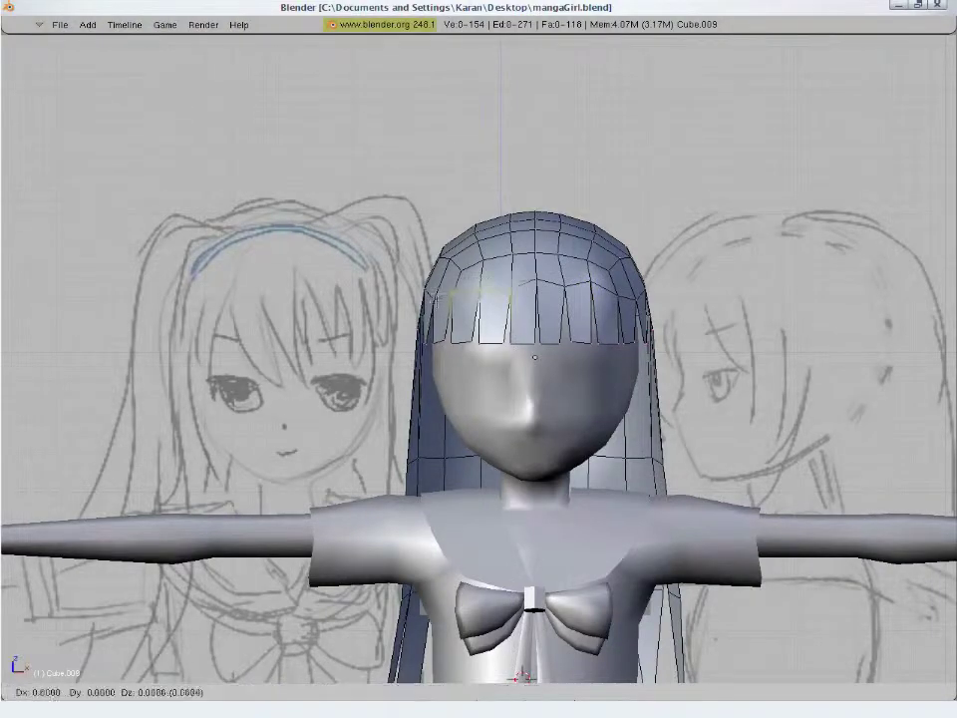
pyautogui.click(586, 286)
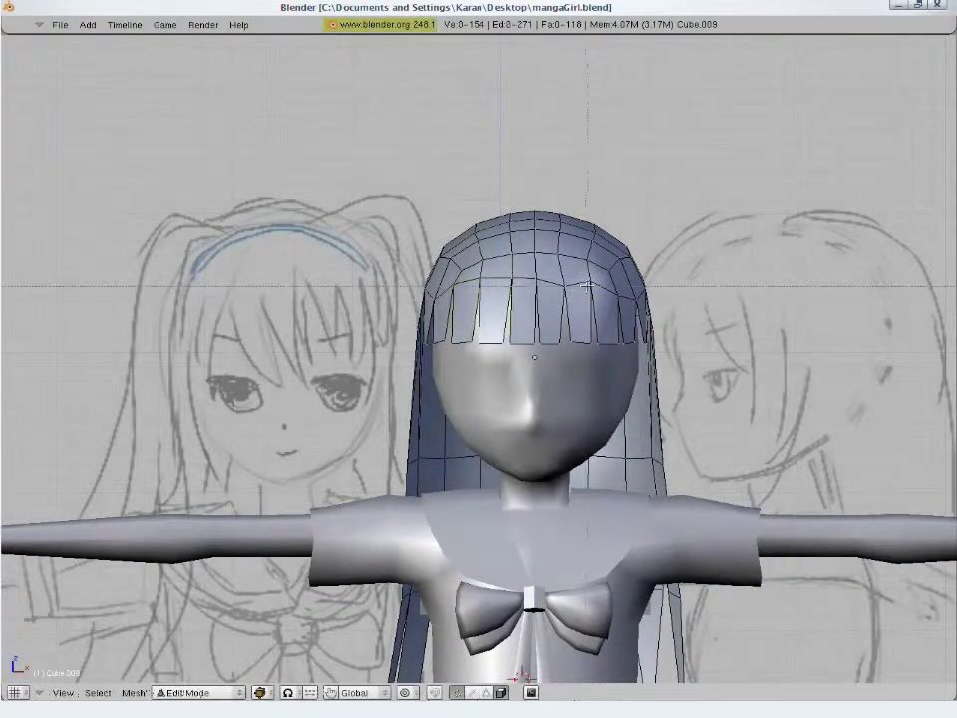
pyautogui.press('g')
pyautogui.rightClick(633, 299)
pyautogui.press('g')
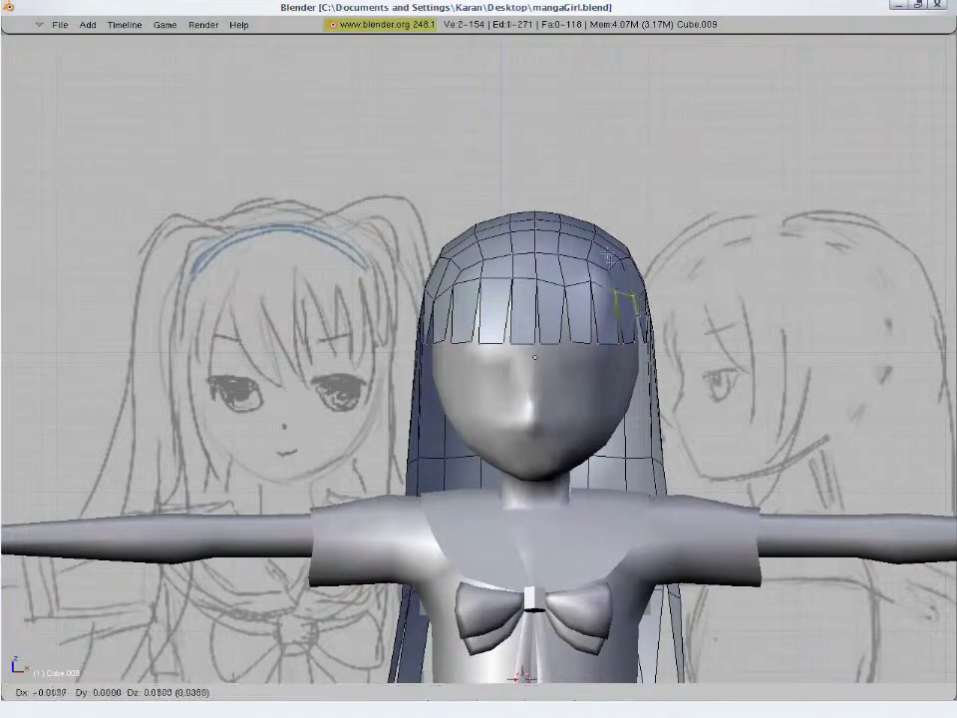
pyautogui.click(594, 215)
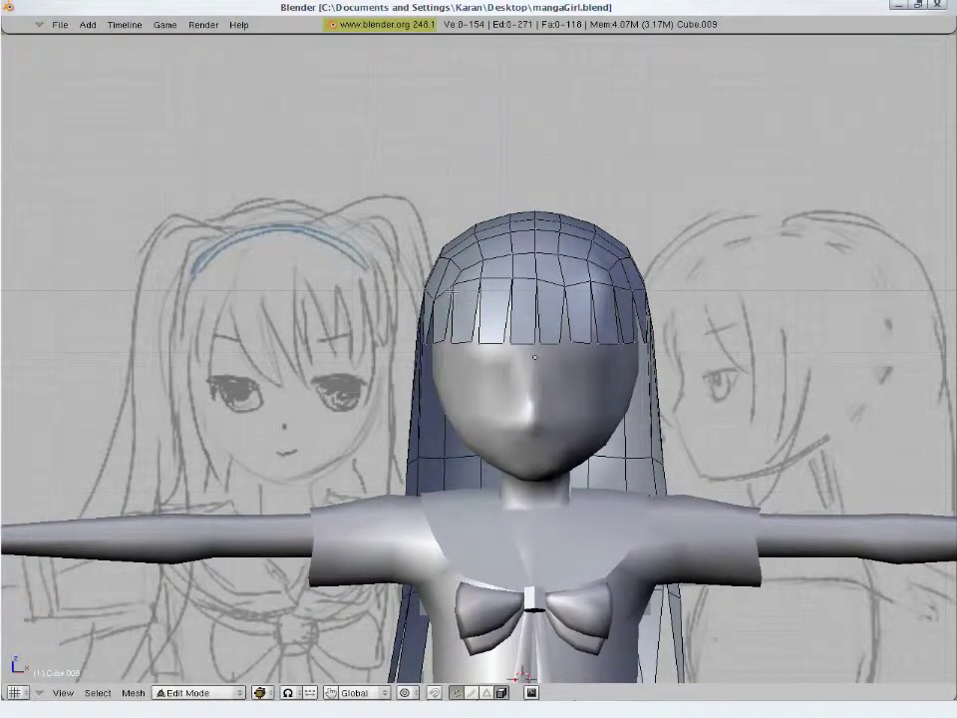
pyautogui.press('g')
pyautogui.press('Escape')
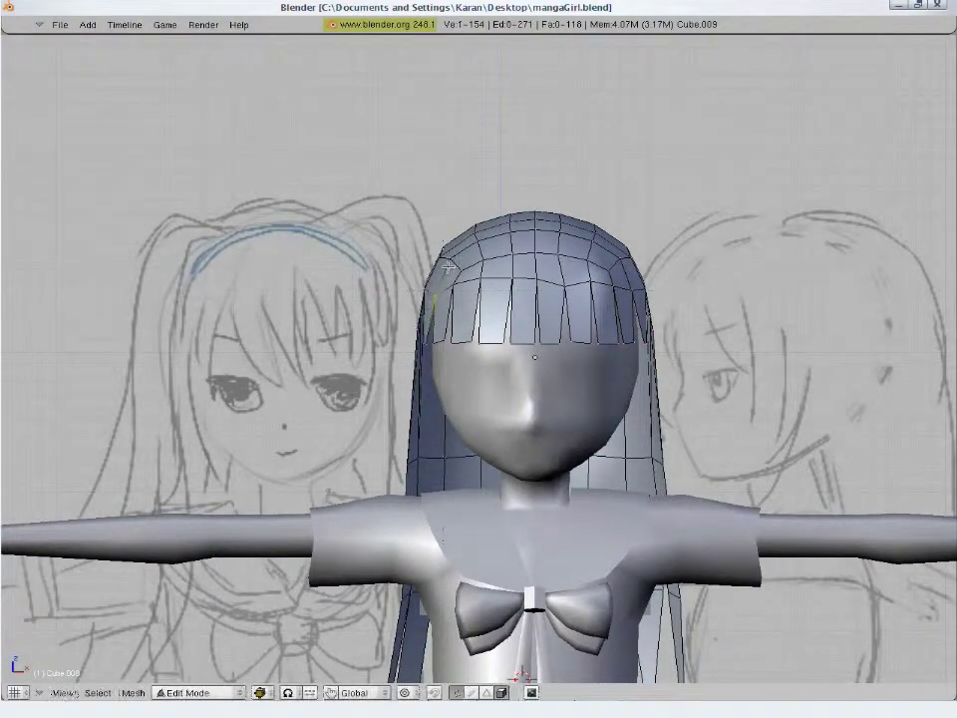
pyautogui.moveTo(434, 219); pyautogui.dragTo(495, 334, button='middle')
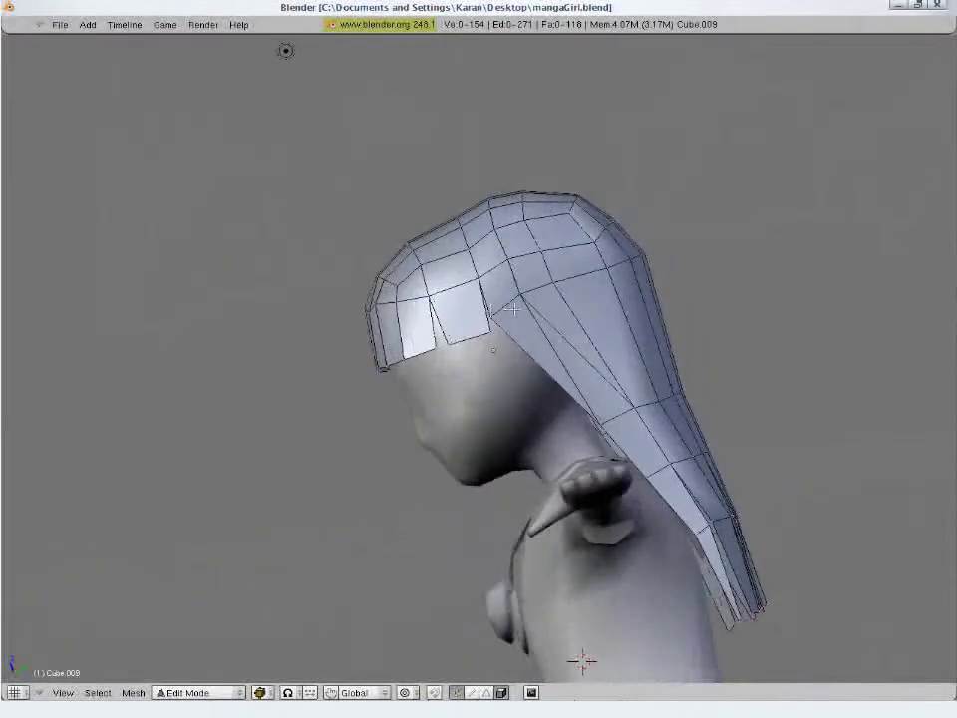
# - In side view, move a front bang vertex onto the sketch's hairline, checking it in wireframe
pyautogui.press('KP_3')
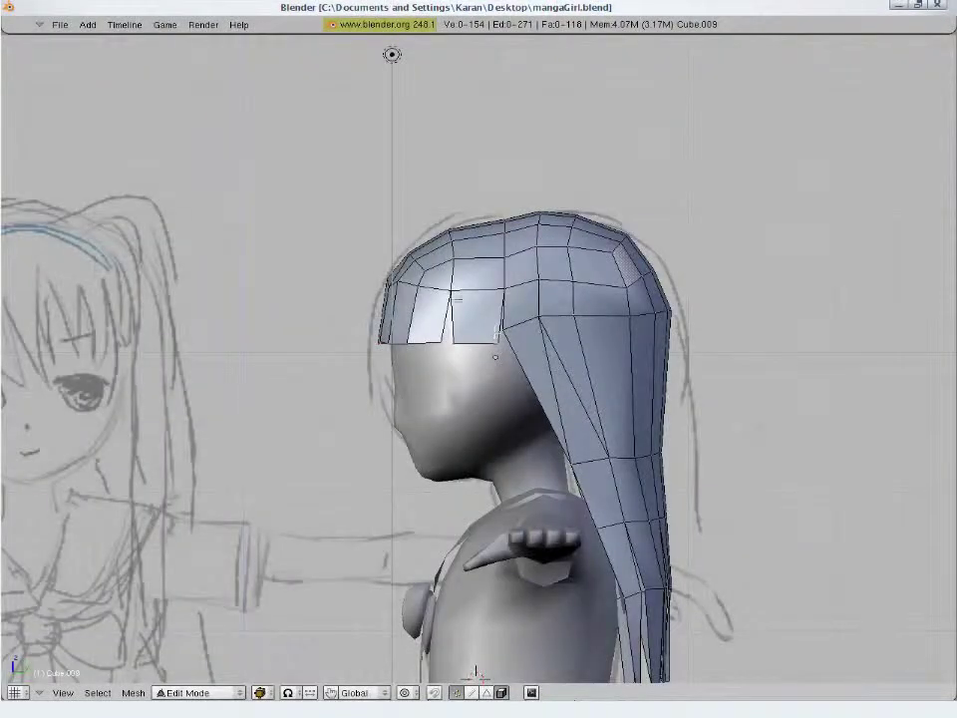
pyautogui.rightClick(379, 275)
pyautogui.press('g')
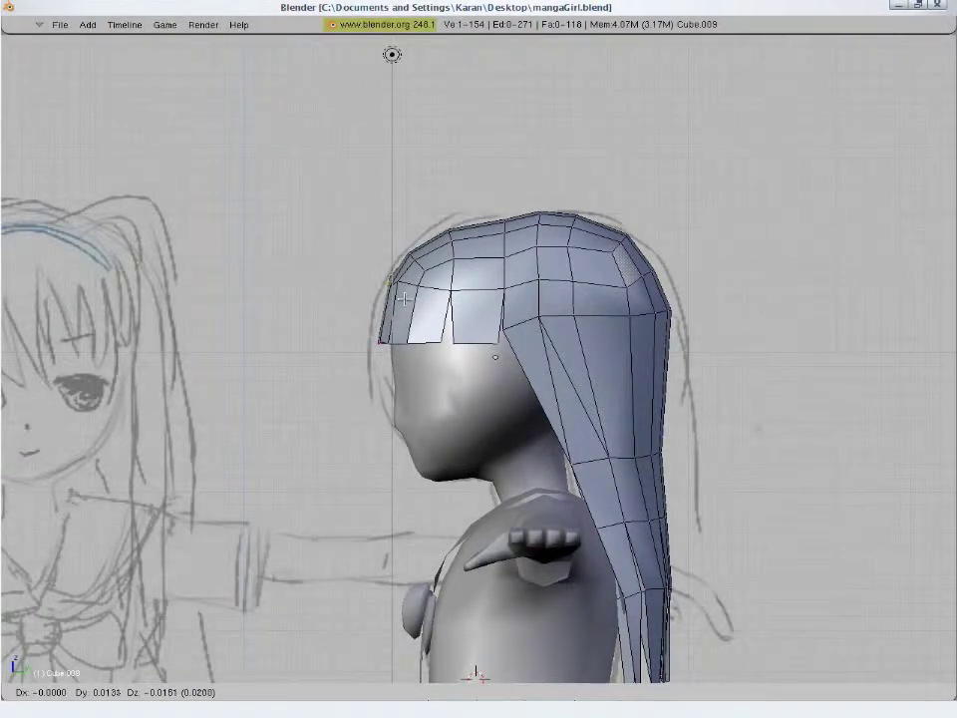
pyautogui.click(405, 296)
pyautogui.press('z')
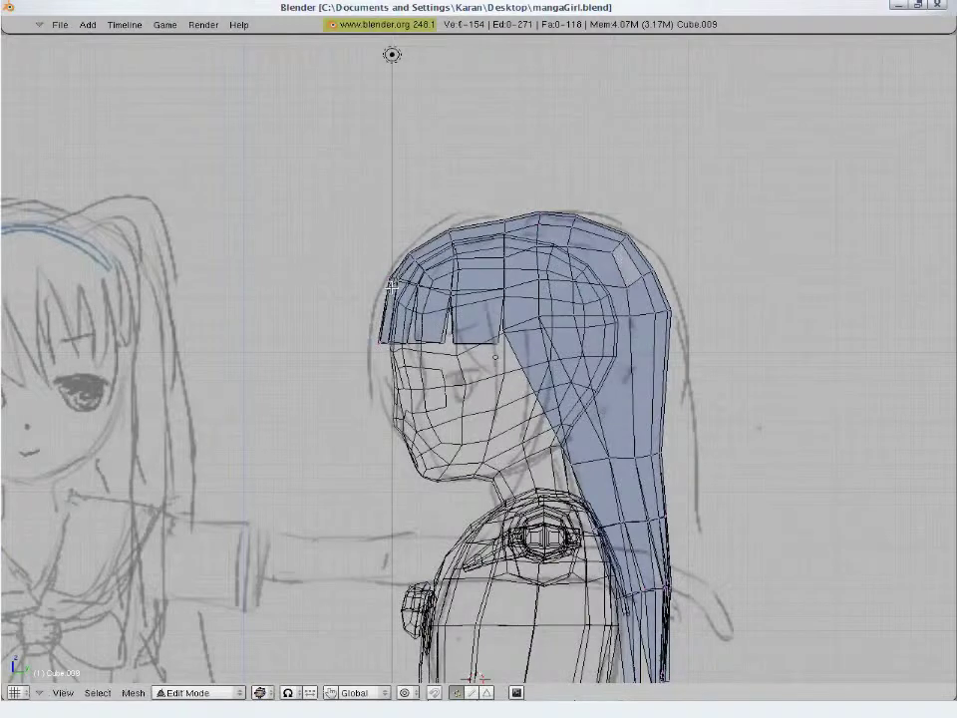
pyautogui.press('g')
pyautogui.click(378, 265)
# - Move another hairline vertex onto the sketch, return to solid shading, and abandon a loop cut
pyautogui.rightClick(376, 272)
pyautogui.press('g')
pyautogui.click(394, 290)
pyautogui.press('z')
pyautogui.hotkey('ctrl', 'r')
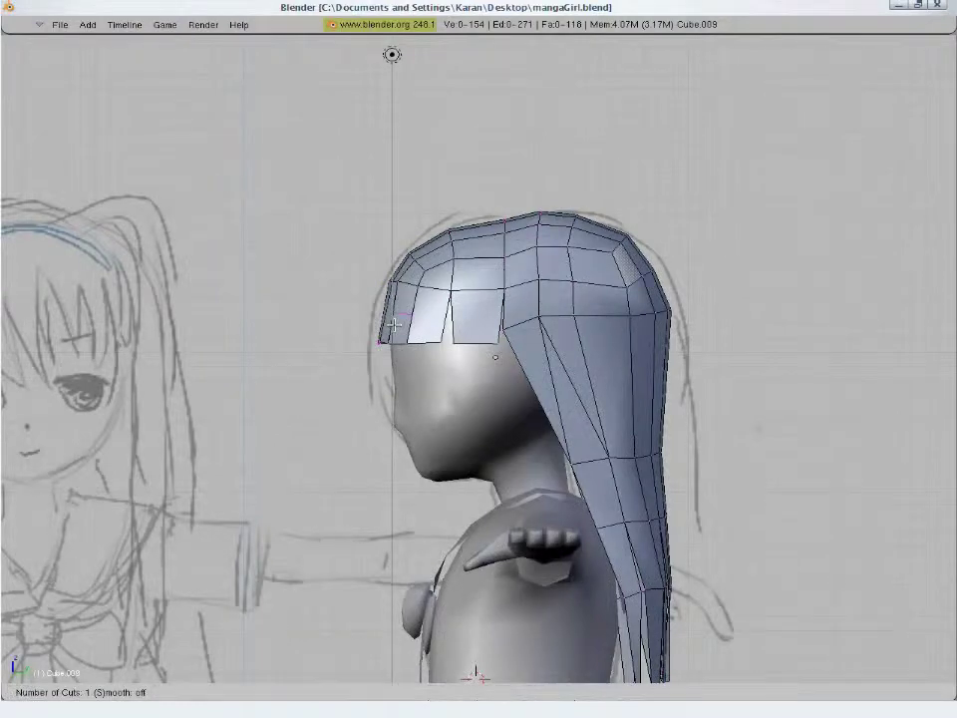
pyautogui.press('Escape')
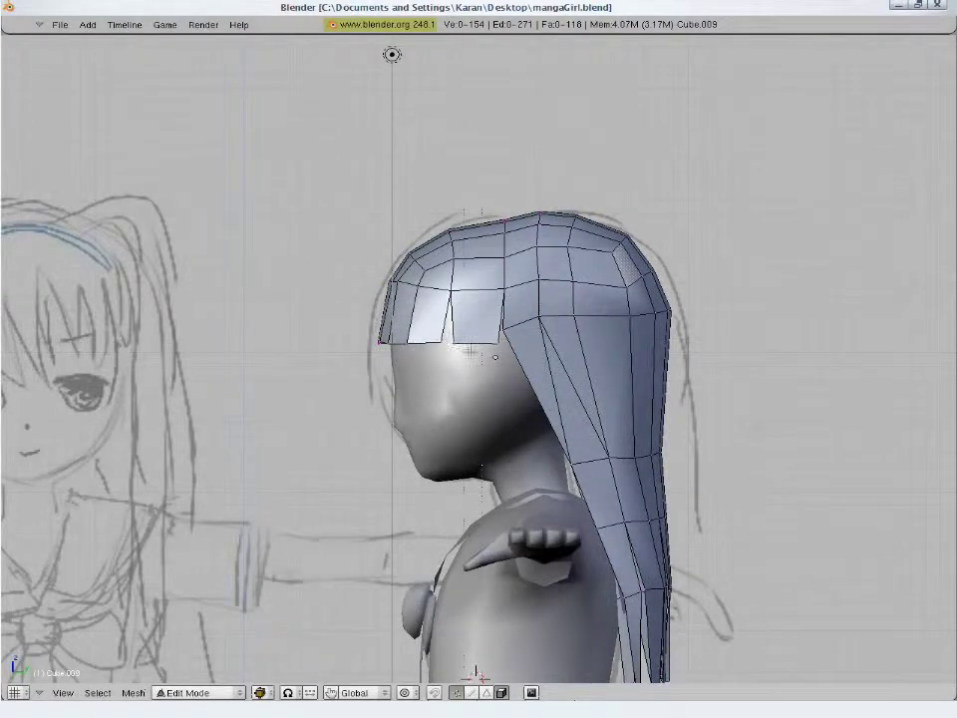
# - Switch to front view in edge select mode and begin moving a bang edge
pyautogui.press('KP_1')
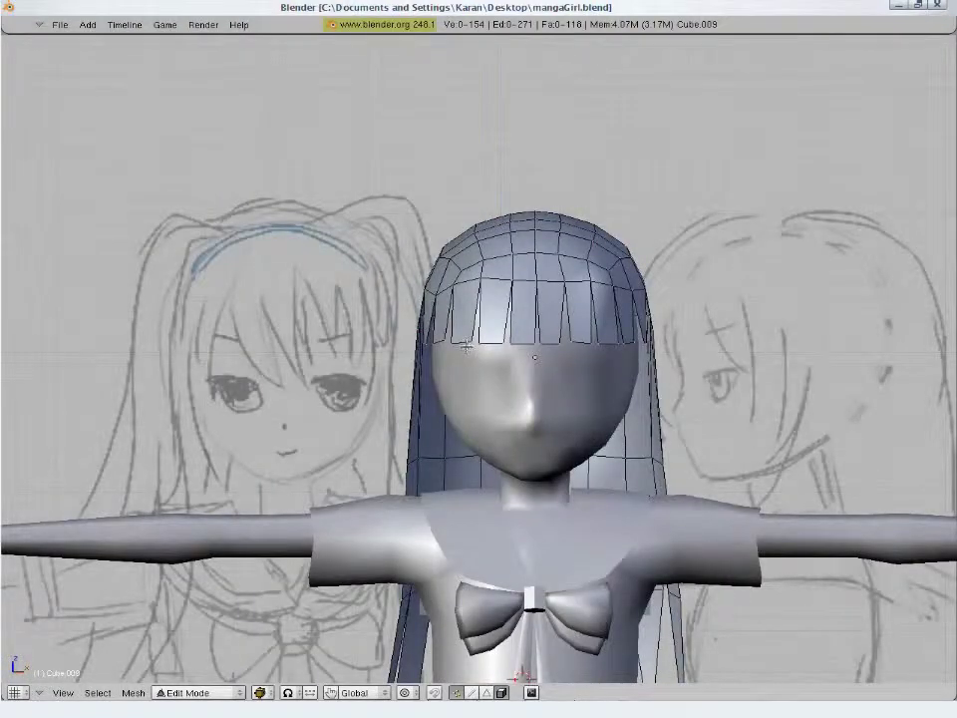
pyautogui.hotkey('ctrl', 'Tab')
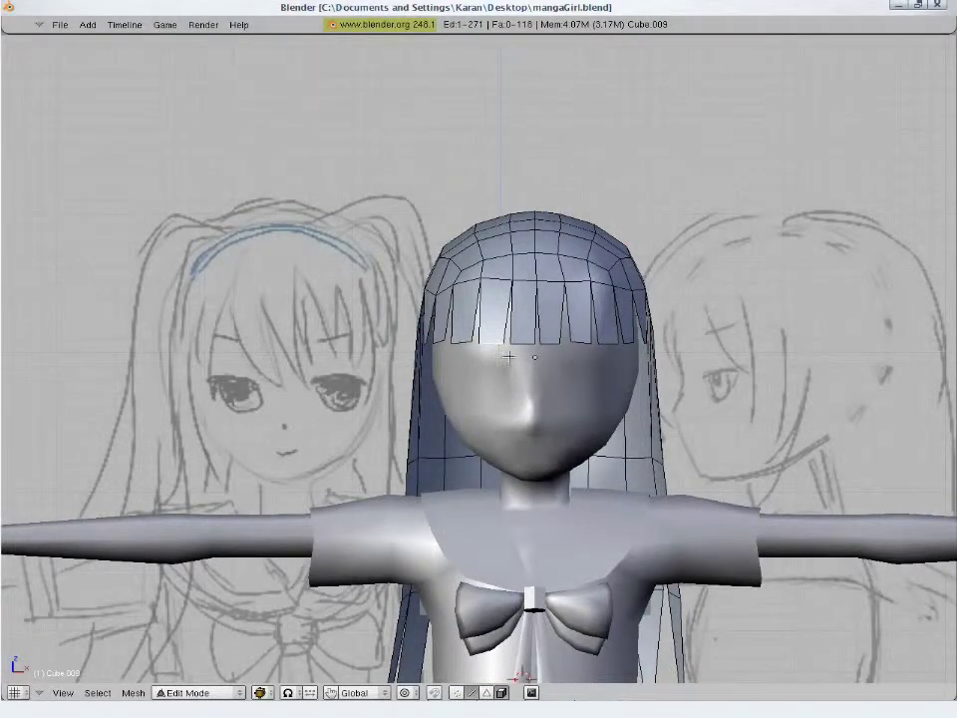
pyautogui.press('g')
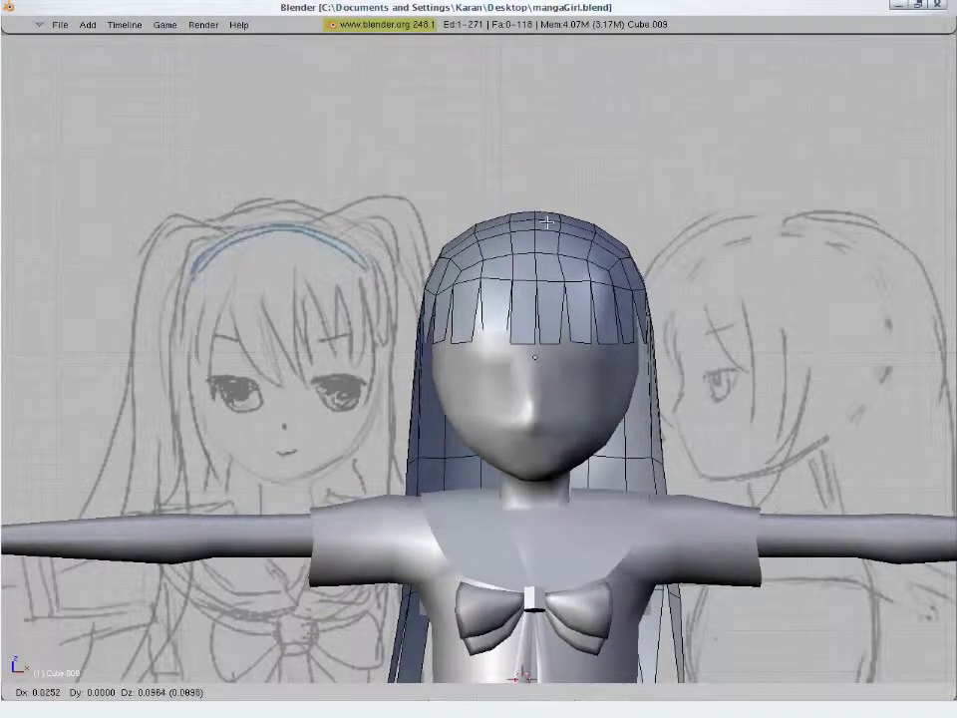
# - Extrude a bang edge down over the forehead into a strand tapered to a point
pyautogui.click(546, 222)
pyautogui.press('r')
pyautogui.press('g')
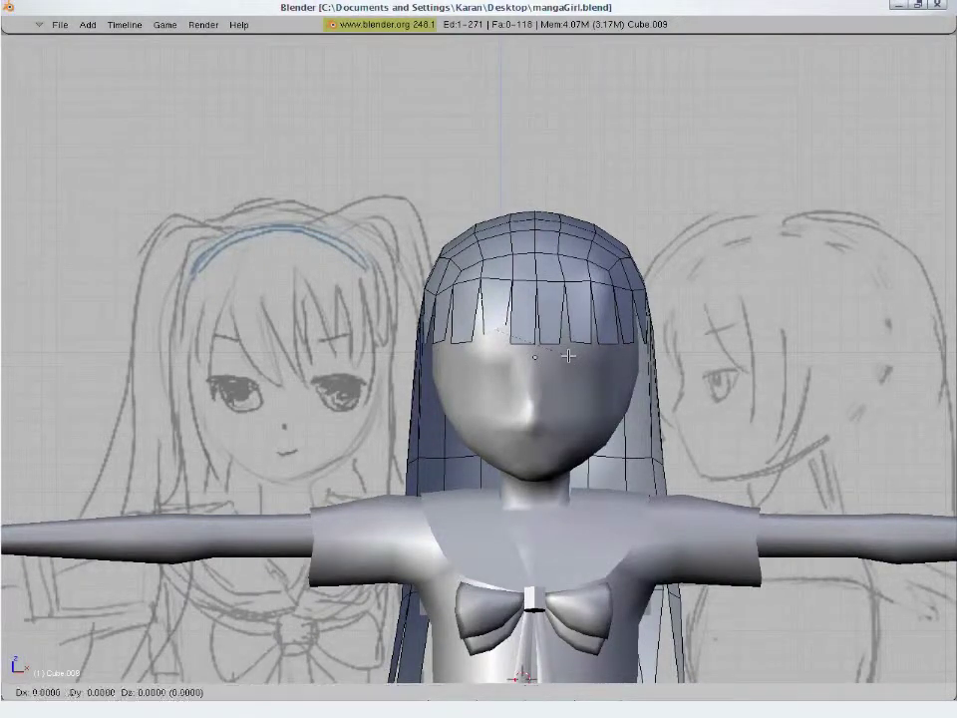
pyautogui.click(580, 382)
pyautogui.press('s')
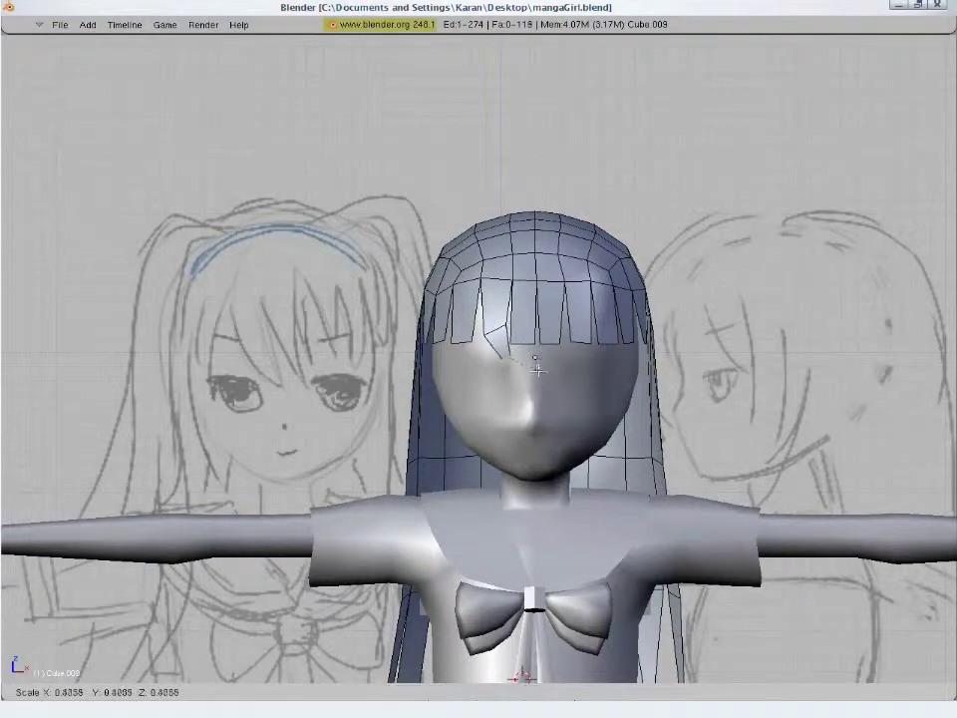
pyautogui.click(529, 359)
pyautogui.press('g')
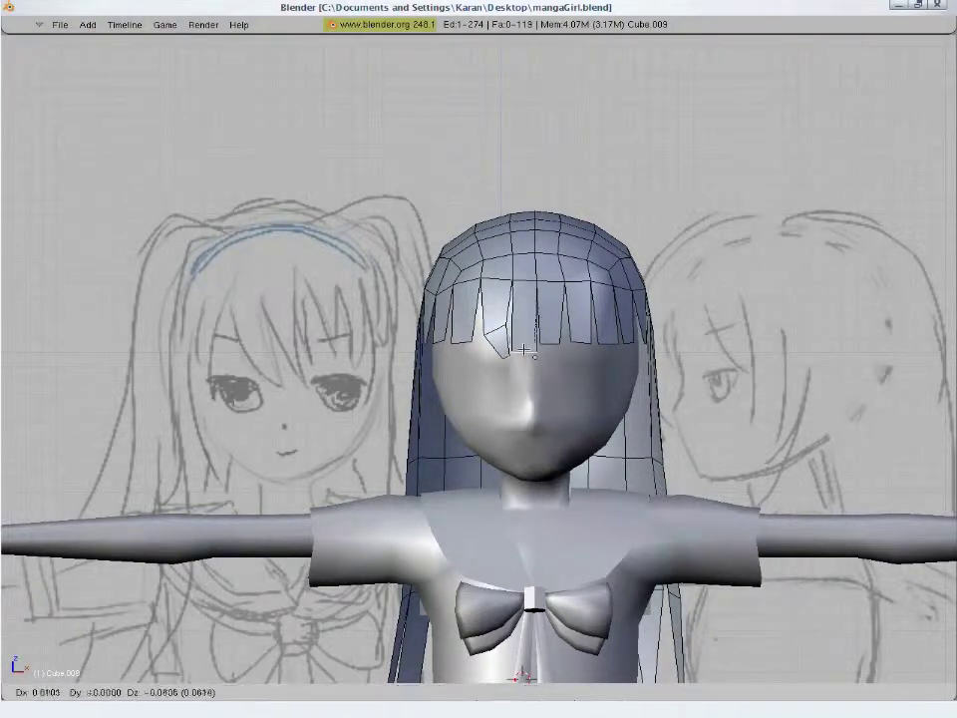
pyautogui.click(615, 420)
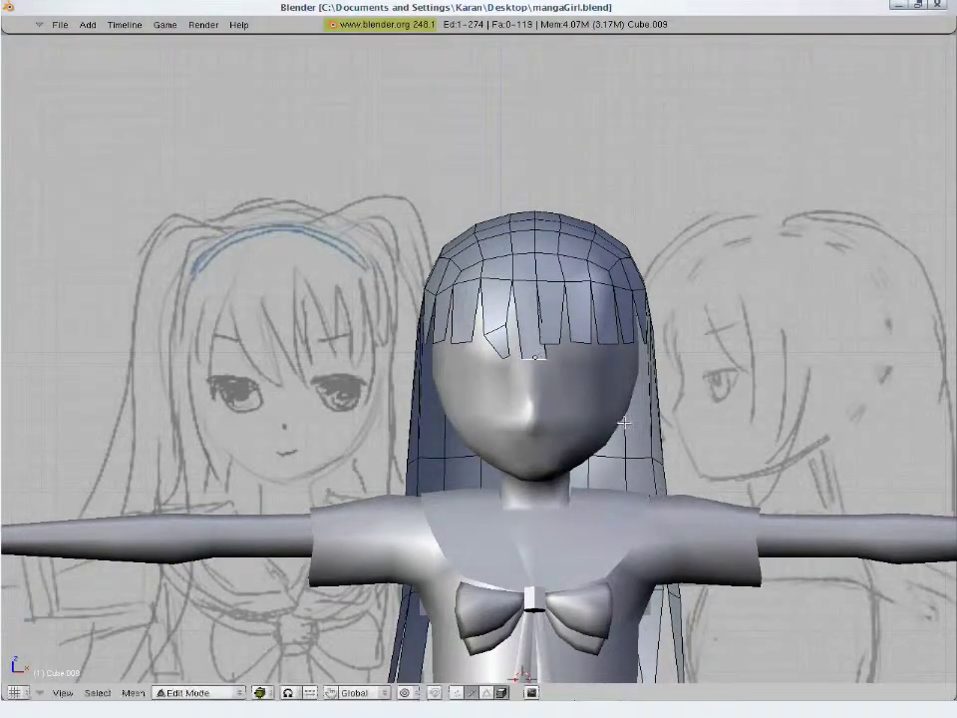
pyautogui.press('s')
pyautogui.click(551, 374)
# - Add two loop cuts across the bangs
pyautogui.hotkey('ctrl', 'r')
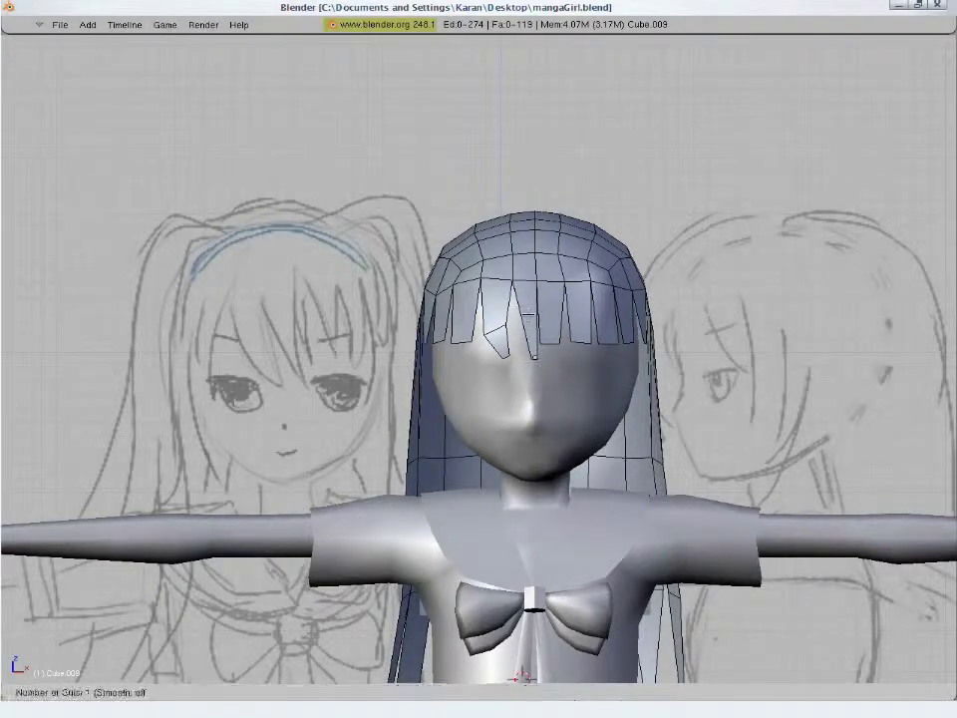
pyautogui.click(528, 334)
pyautogui.click(529, 315)
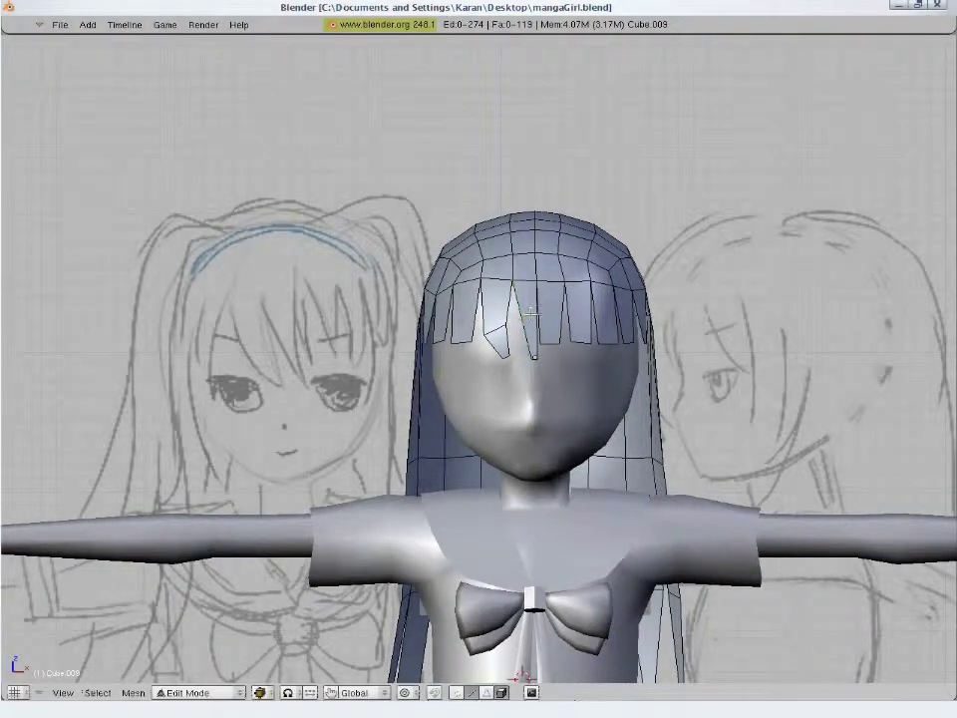
pyautogui.hotkey('ctrl', 'r')
pyautogui.click(531, 324)
# - Shift hair vertices sideways and pull a new edge down into a pointed strand
pyautogui.press('g')
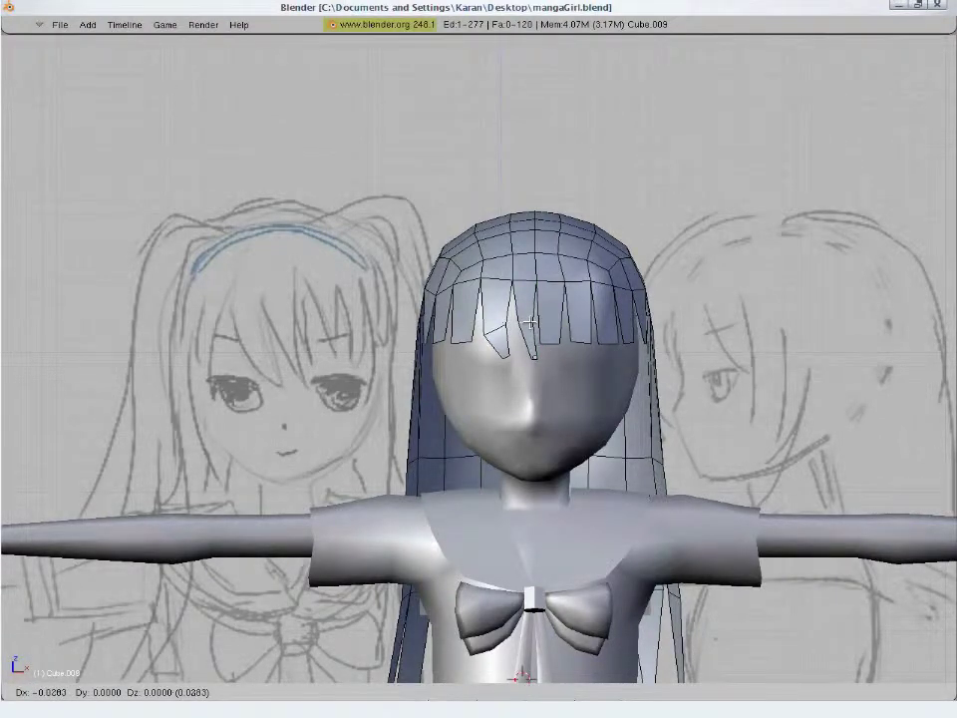
pyautogui.click(537, 327)
pyautogui.press('g')
pyautogui.click(561, 342)
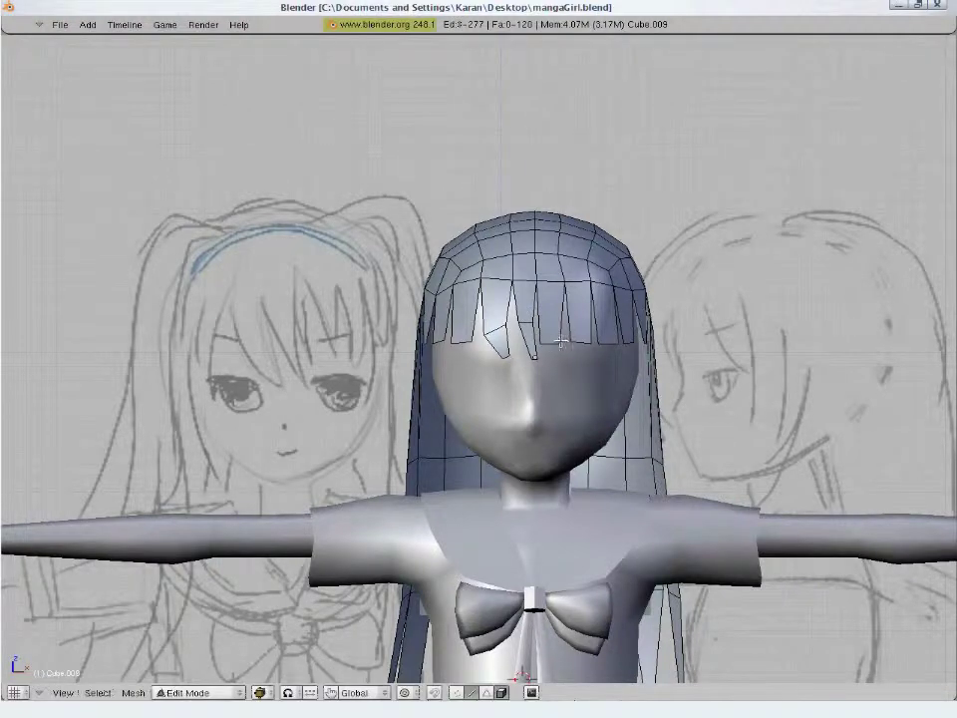
pyautogui.moveTo(553, 342); pyautogui.dragTo(562, 337, button='right')
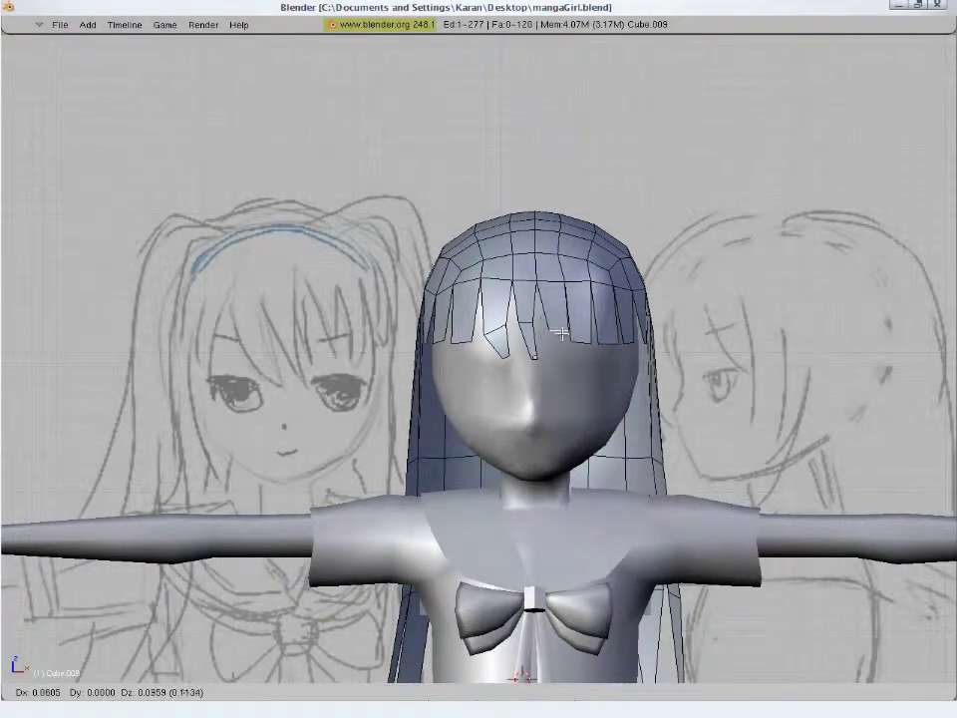
pyautogui.click(562, 332)
pyautogui.press('g')
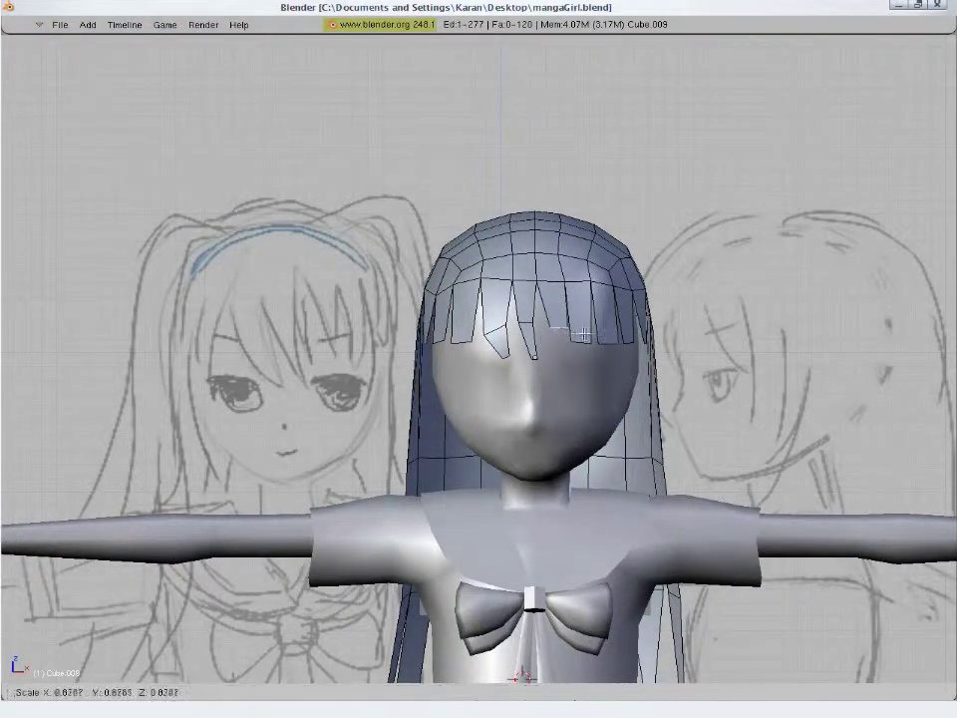
pyautogui.press('s')
pyautogui.click(574, 334)
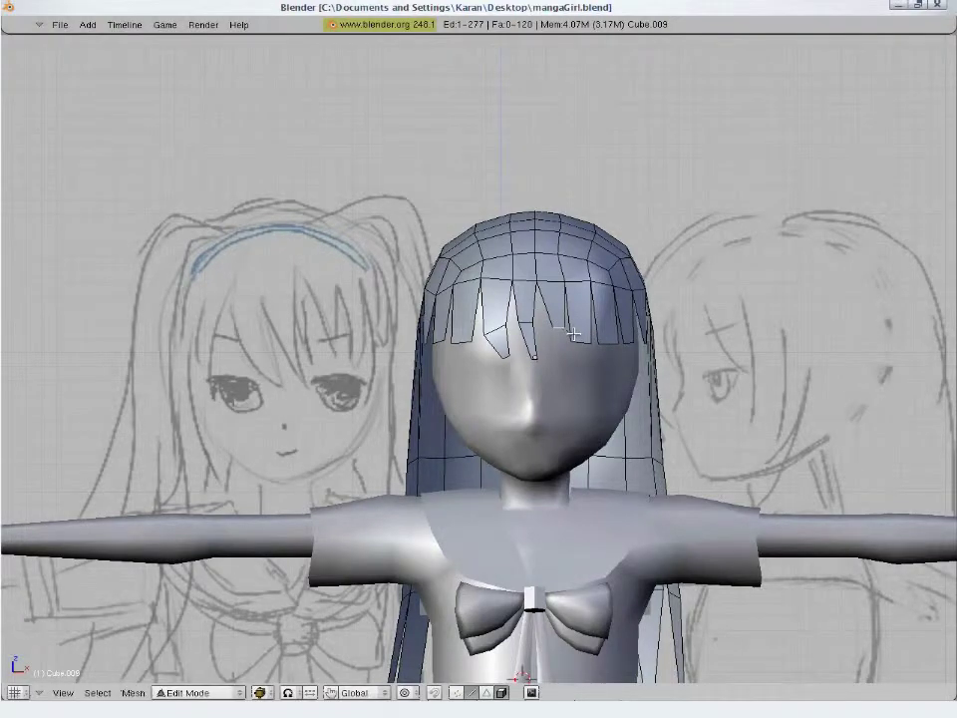
# - Extrude another strand from the bangs downward and scale its tip
pyautogui.press('g')
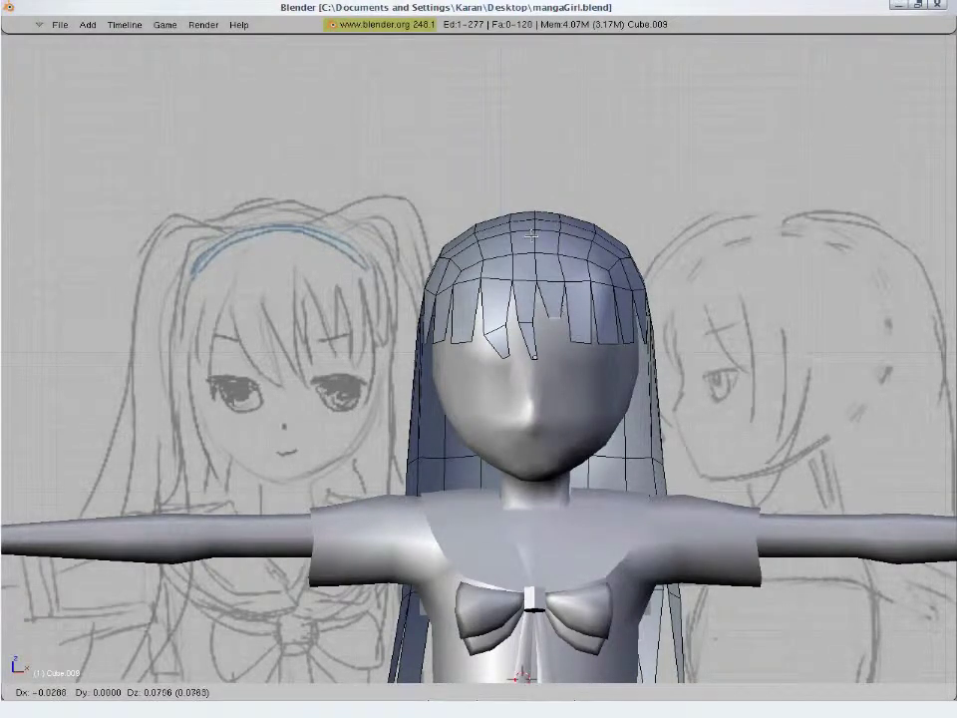
pyautogui.press('Escape')
pyautogui.press('g')
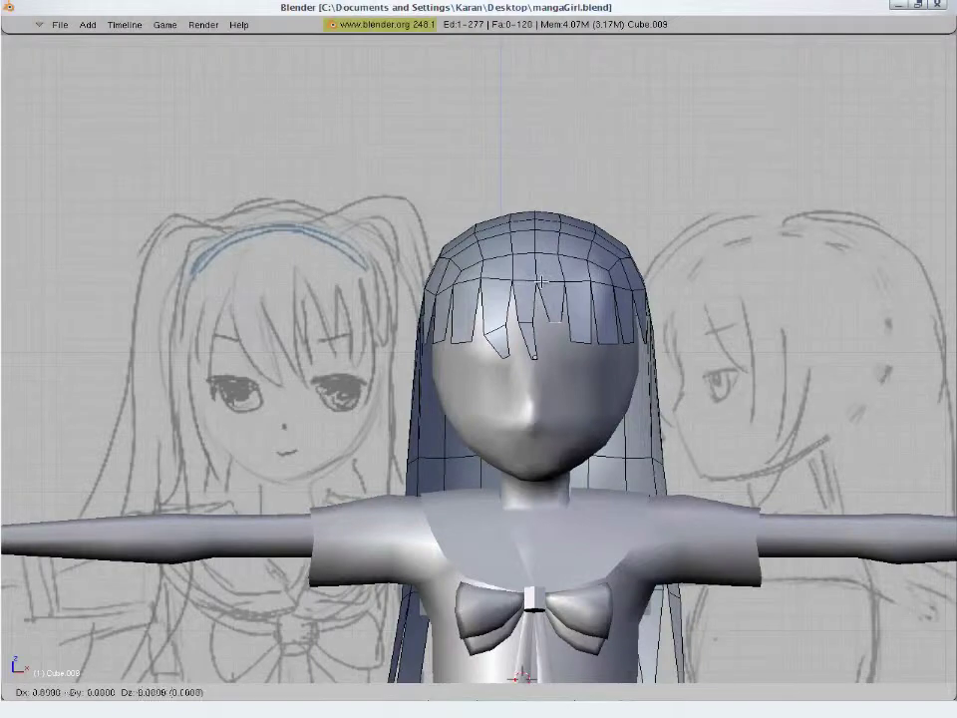
pyautogui.click(541, 299)
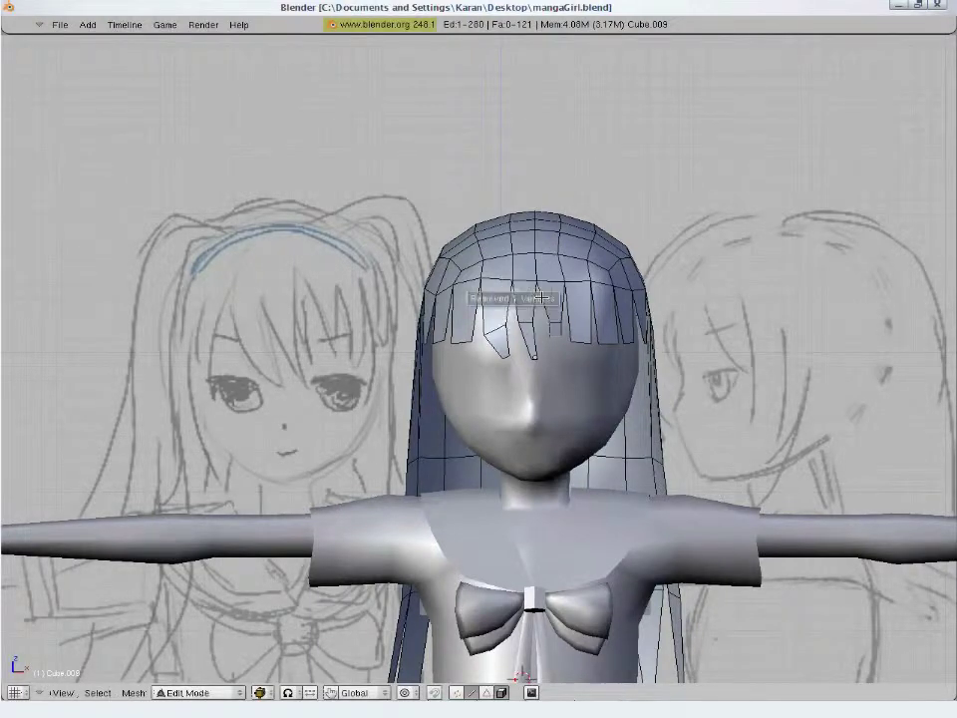
pyautogui.press('e')
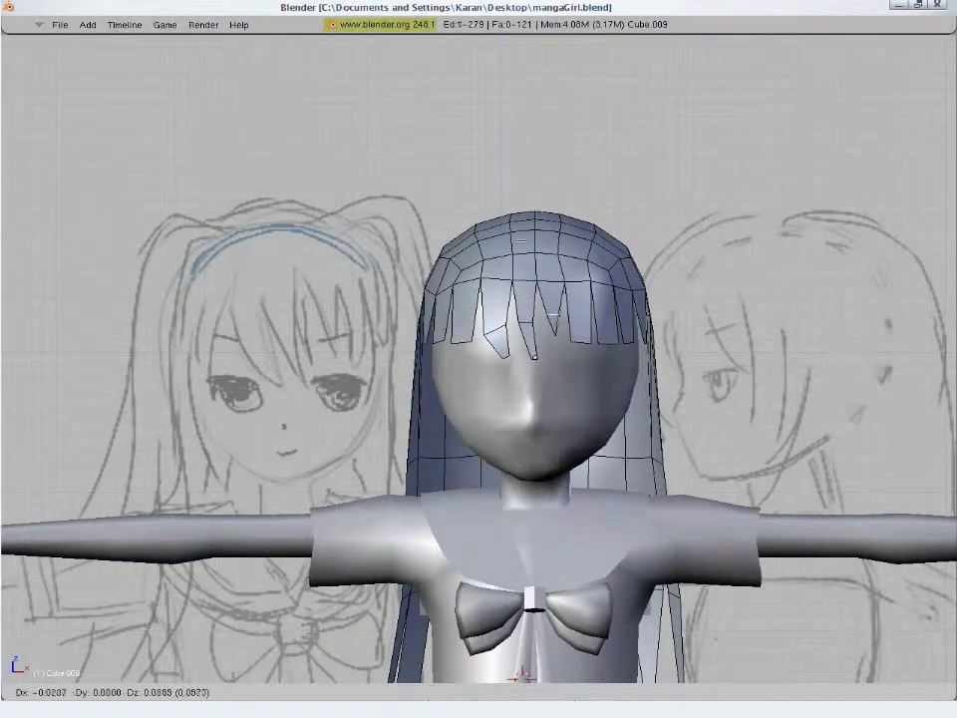
pyautogui.click(559, 310)
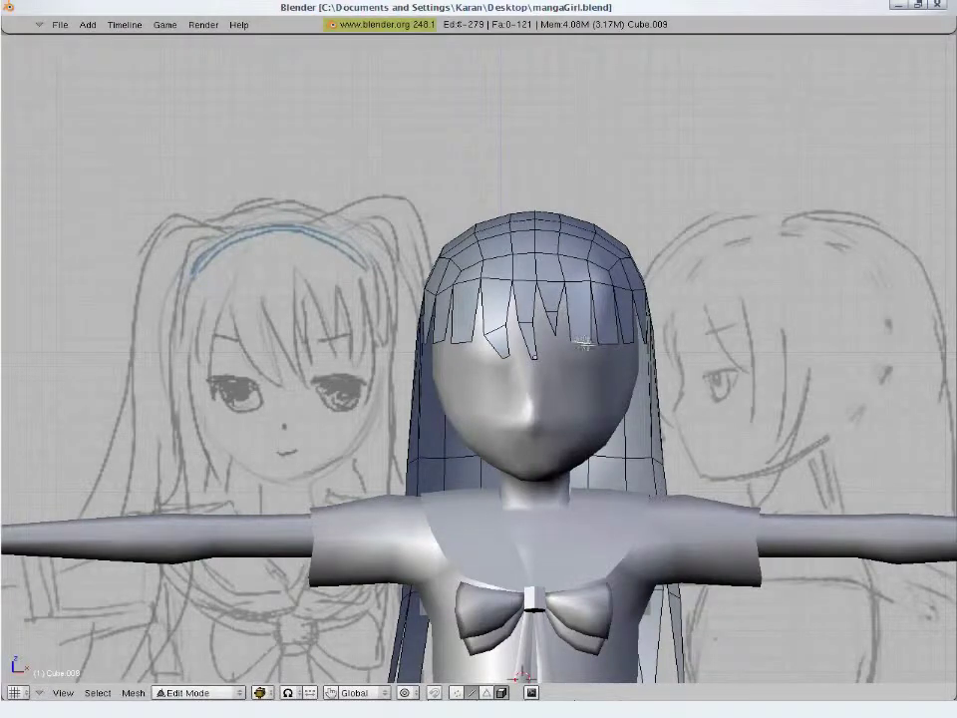
pyautogui.press('g')
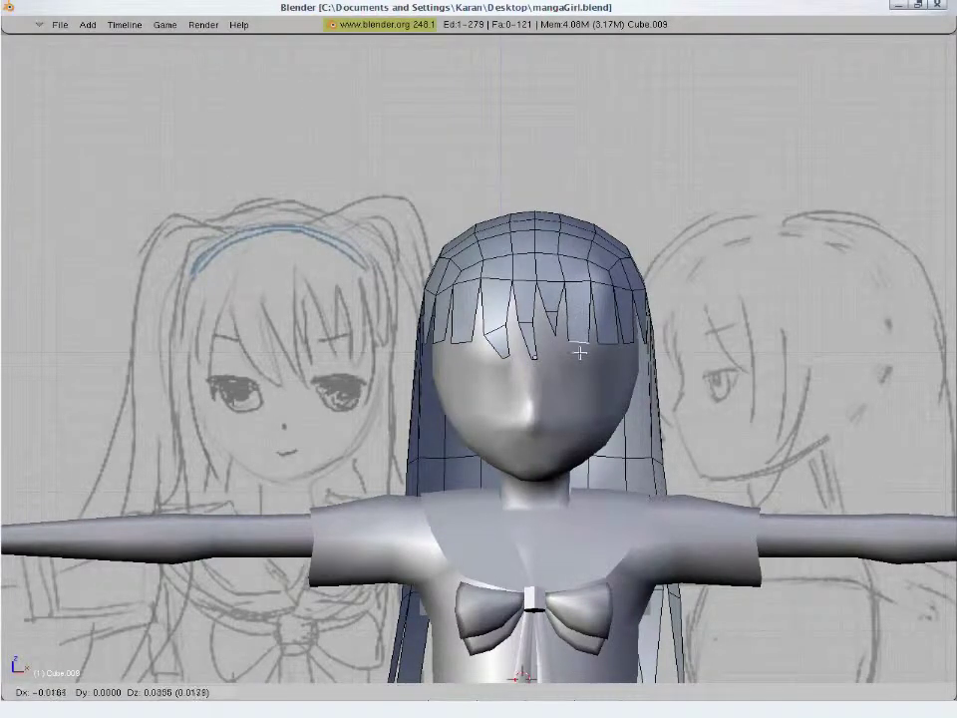
pyautogui.click(578, 349)
pyautogui.press('s')
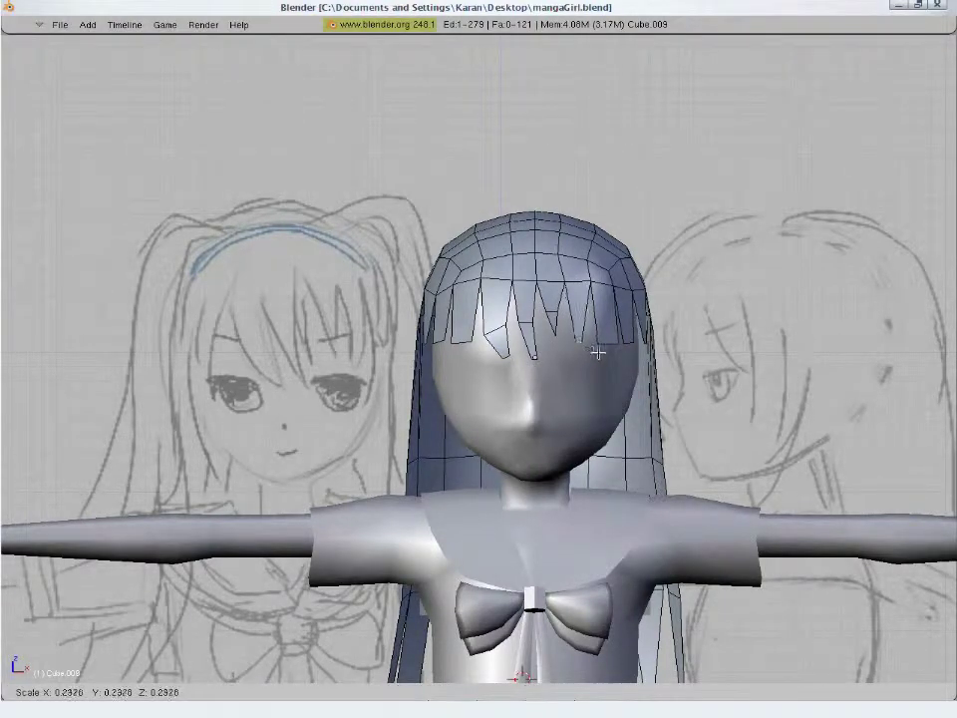
pyautogui.click(598, 353)
# - Reposition and shrink that strand's tip, then delete a stray vertex
pyautogui.press('g')
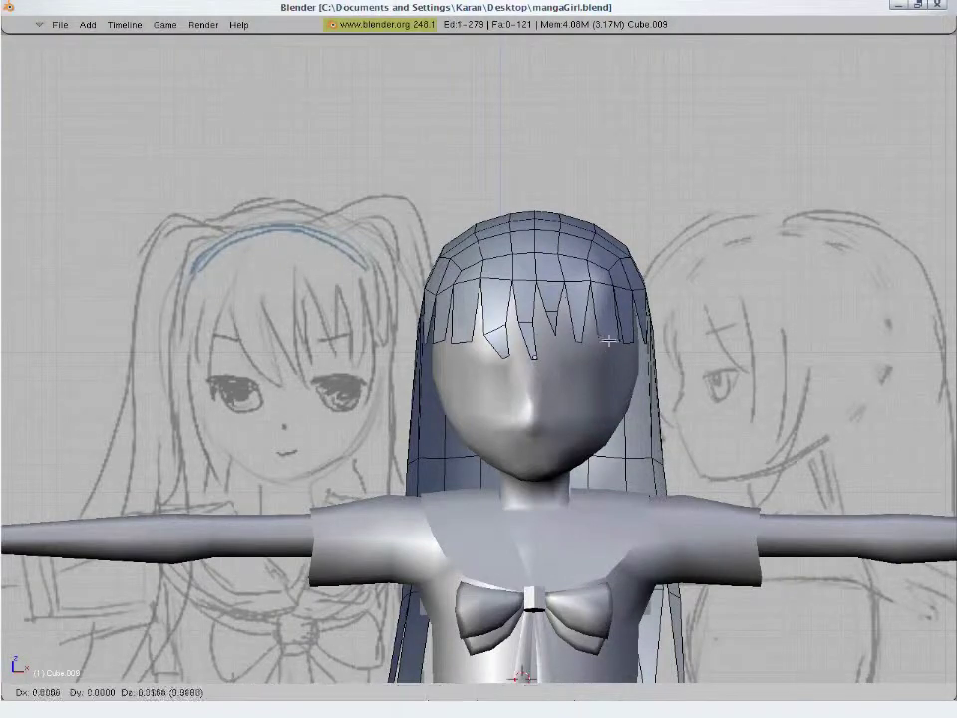
pyautogui.click(554, 299)
pyautogui.press('g')
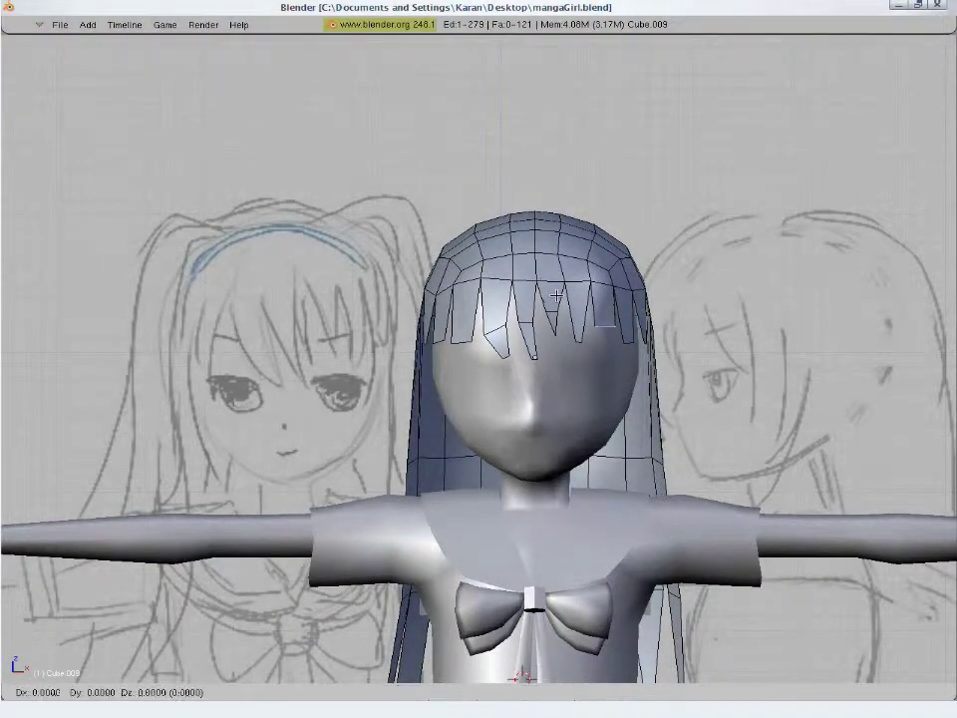
pyautogui.click(598, 359)
pyautogui.press('s')
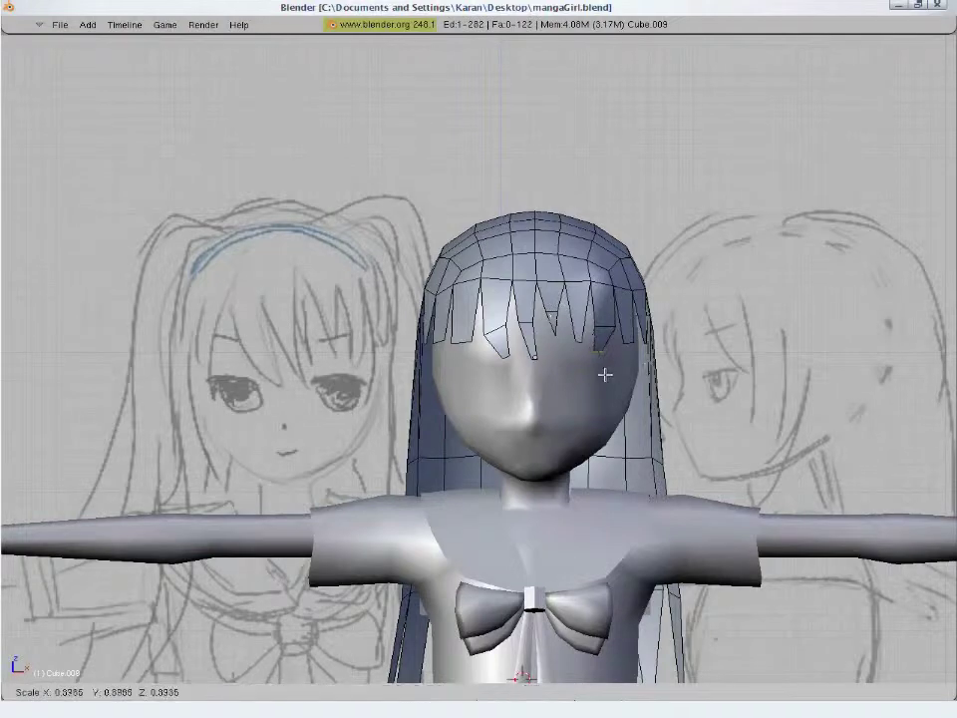
pyautogui.click(598, 372)
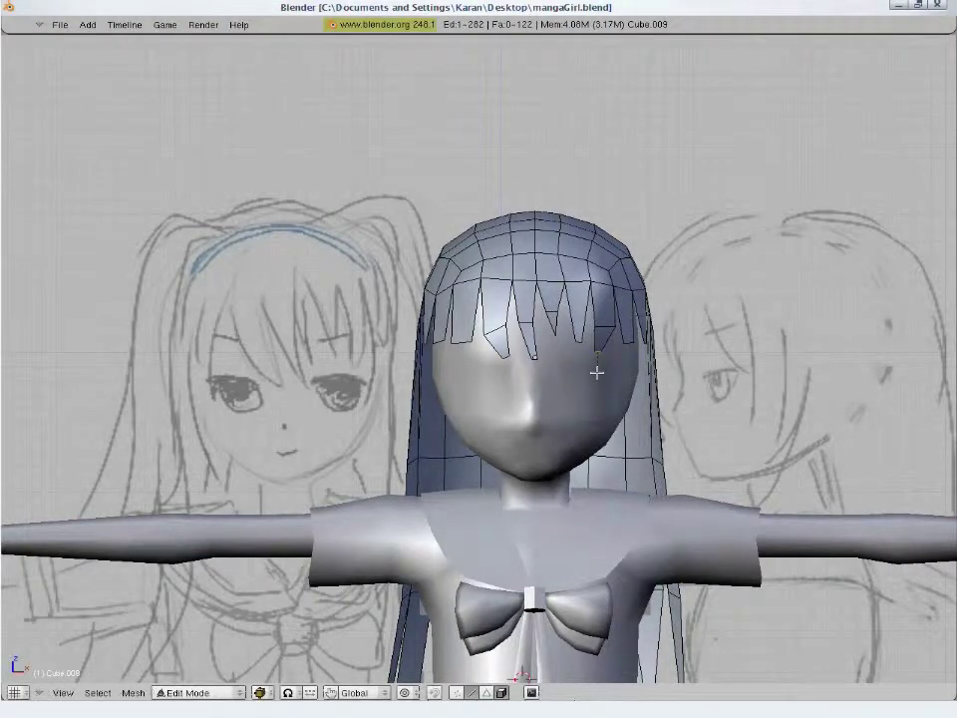
pyautogui.press('x')
pyautogui.click(596, 379)
# - Scale and lower the right-hand bang vertices, then bring up the merge options
pyautogui.rightClick(608, 327)
pyautogui.press('s')
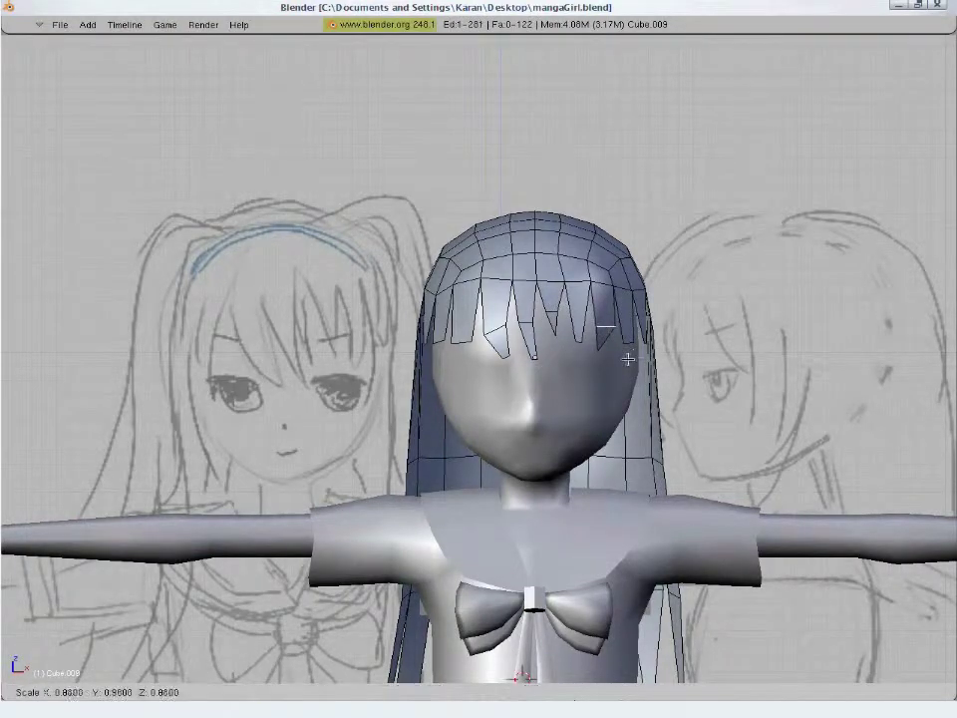
pyautogui.click(620, 358)
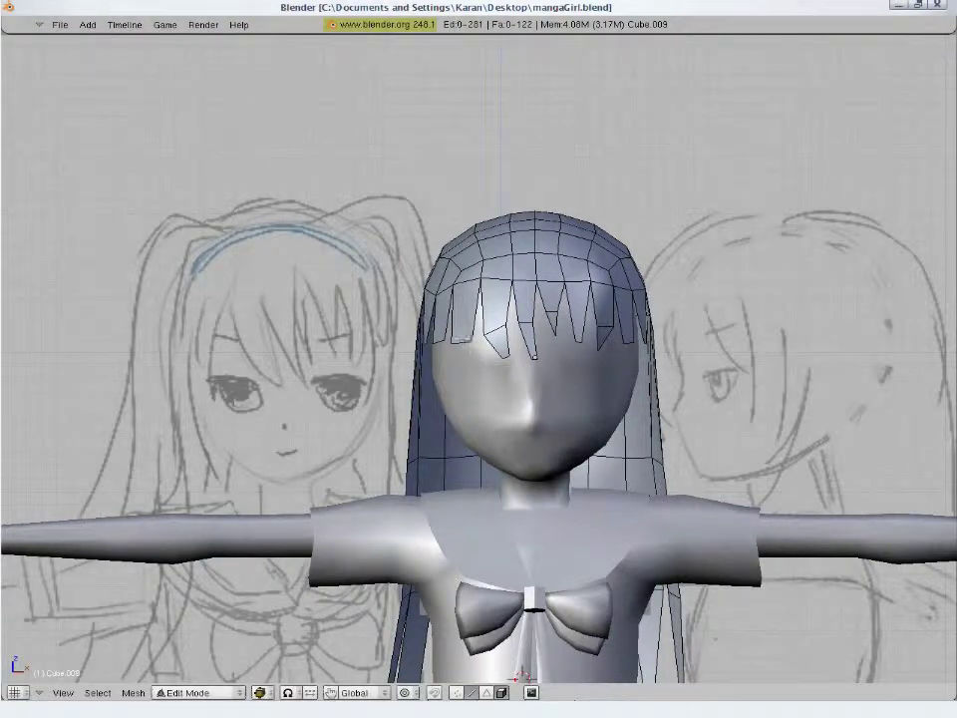
pyautogui.press('g')
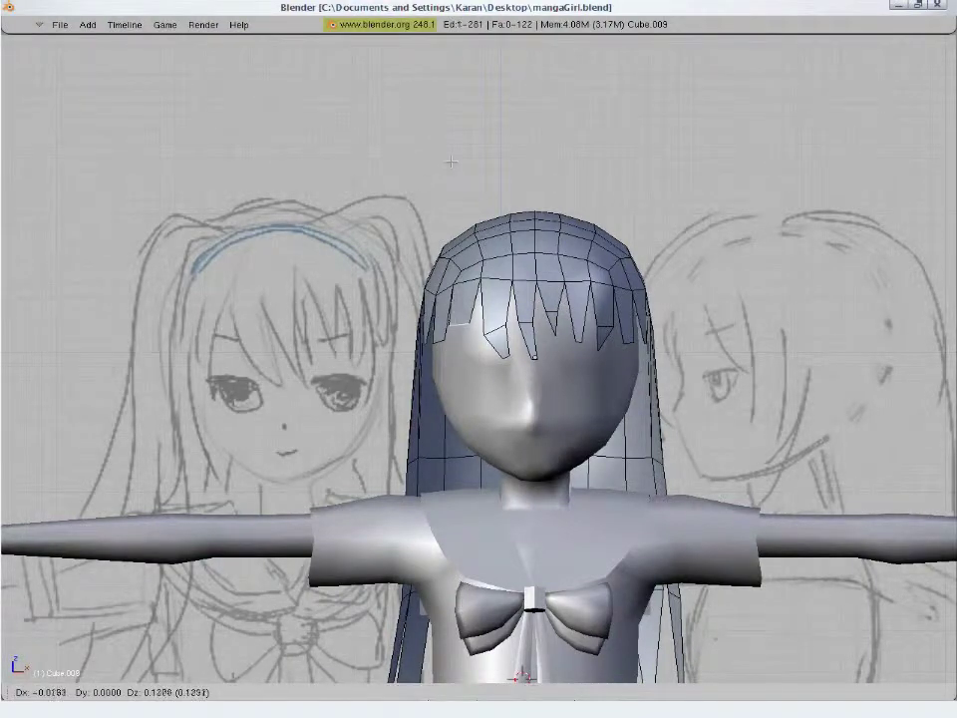
pyautogui.click(444, 163)
pyautogui.press('g')
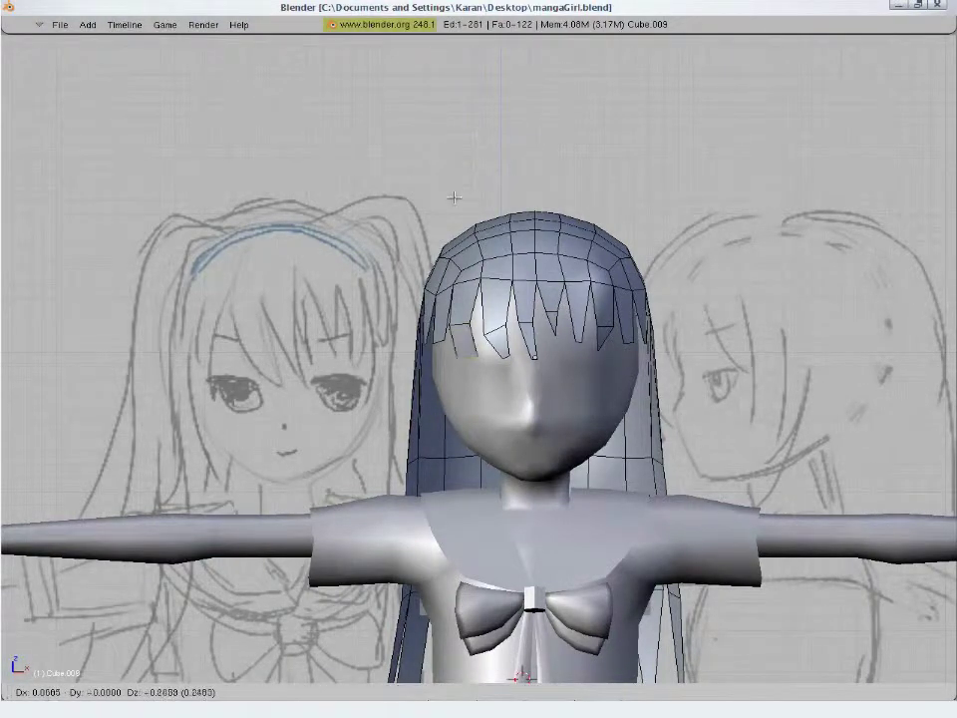
pyautogui.click(453, 197)
pyautogui.hotkey('alt', 'm')
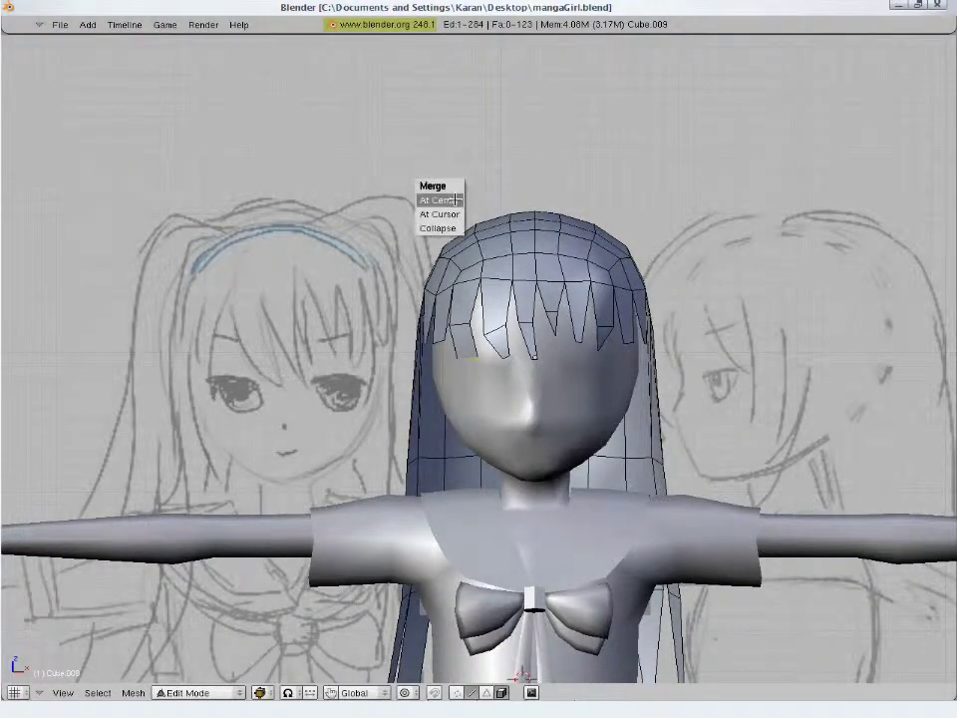
# - Merge the selected bang vertices at their centre and shift them into place
pyautogui.click(454, 199)
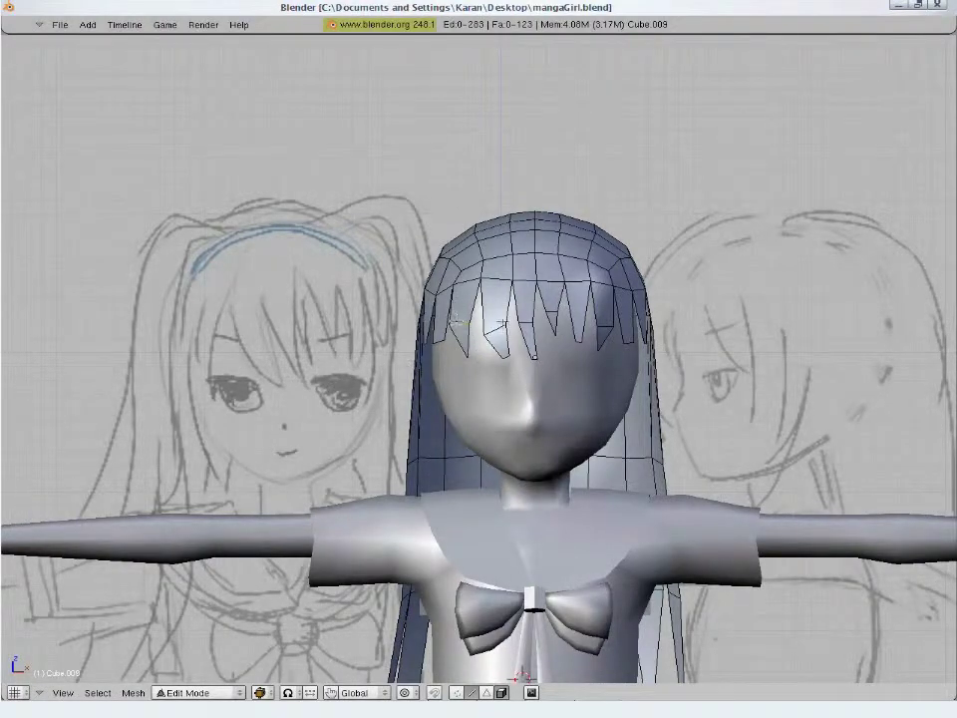
pyautogui.press('s')
pyautogui.press('Escape')
pyautogui.press('g')
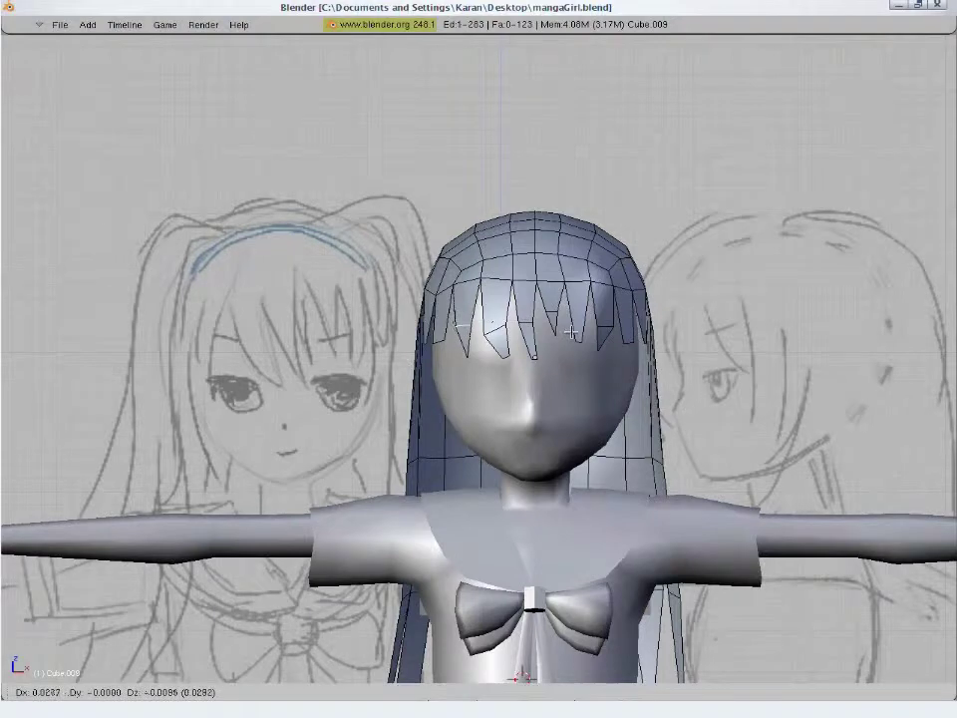
pyautogui.click(576, 332)
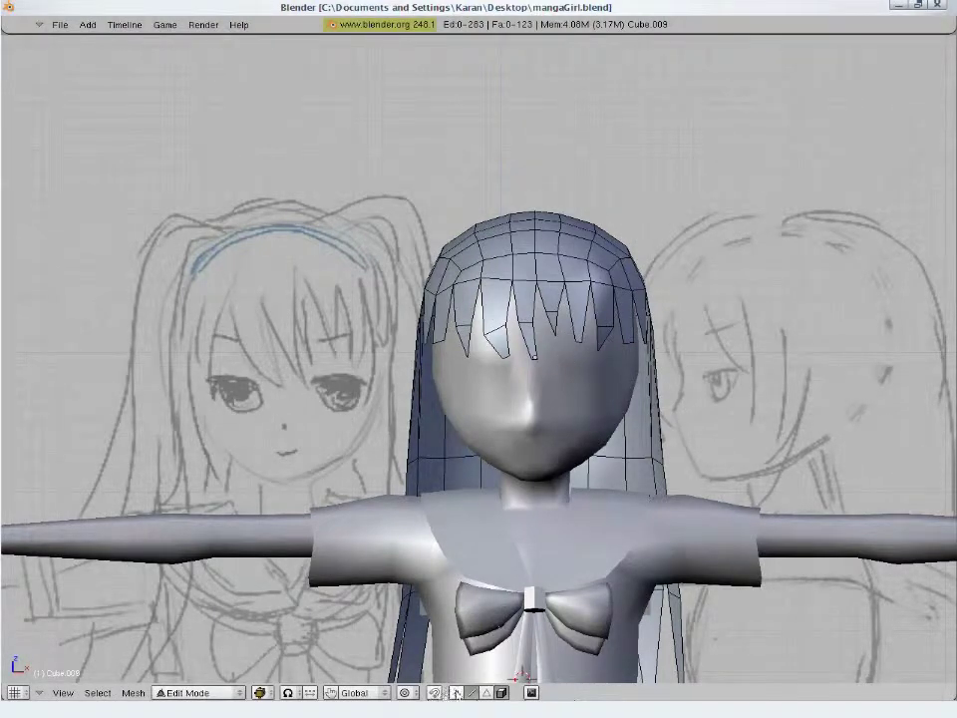
# - Nudge a bang vertex several times to refine its position
pyautogui.rightClick(475, 282)
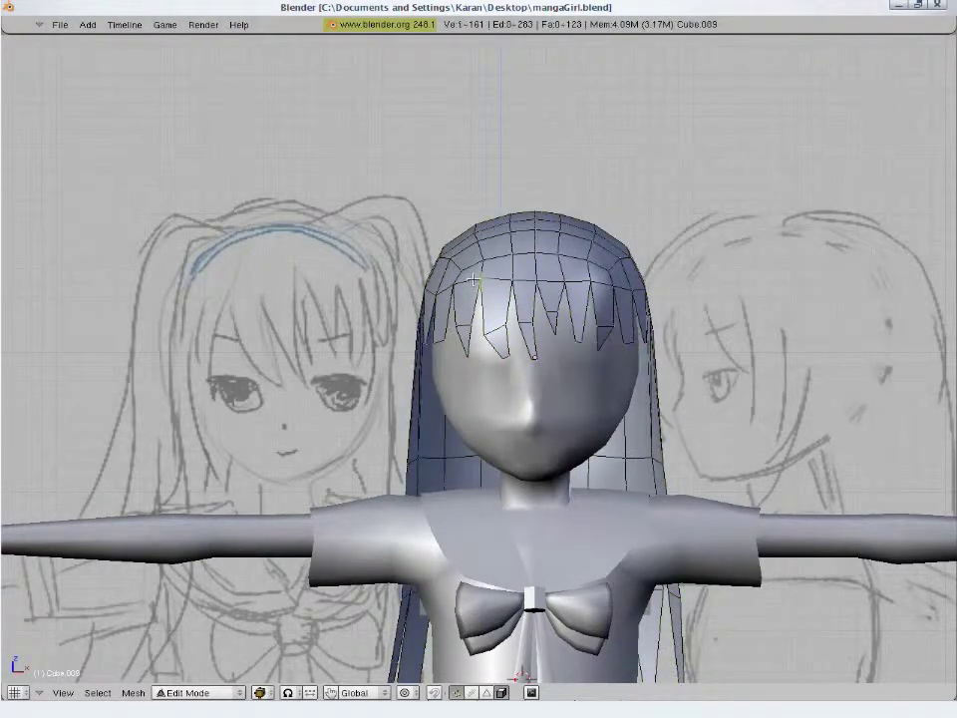
pyautogui.press('g')
pyautogui.click(467, 374)
pyautogui.press('g')
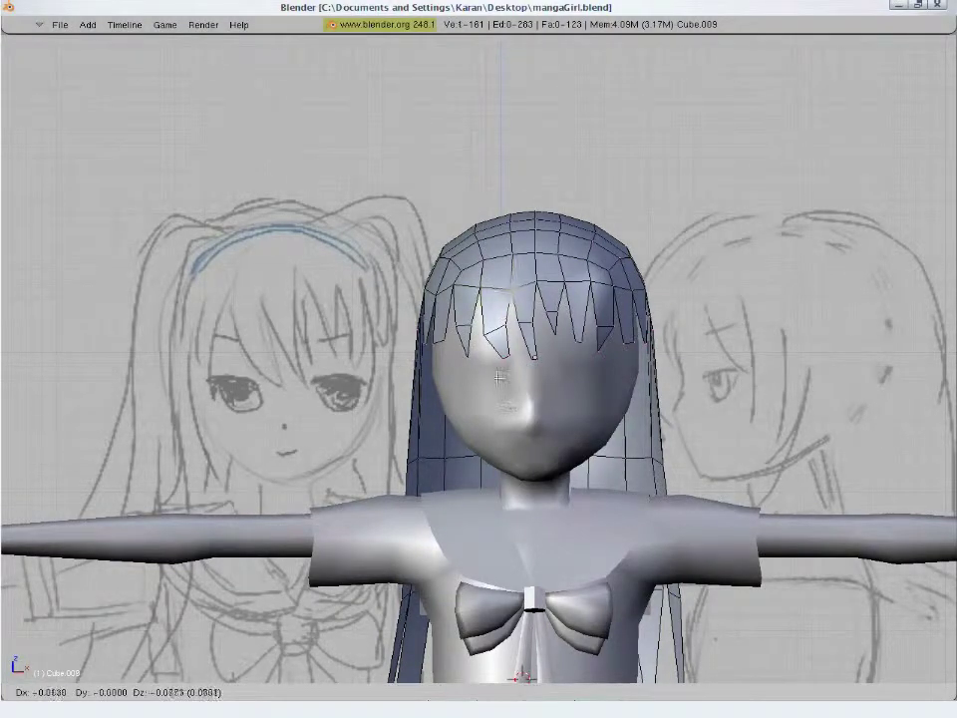
pyautogui.click(500, 376)
pyautogui.press('g')
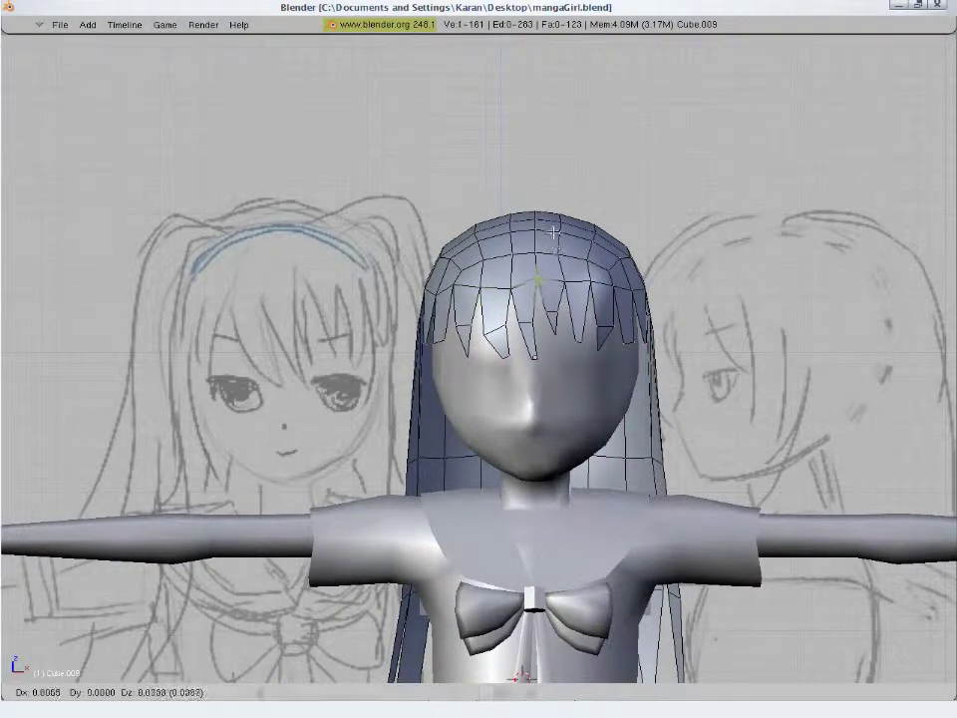
pyautogui.click(559, 273)
pyautogui.press('g')
pyautogui.click(564, 267)
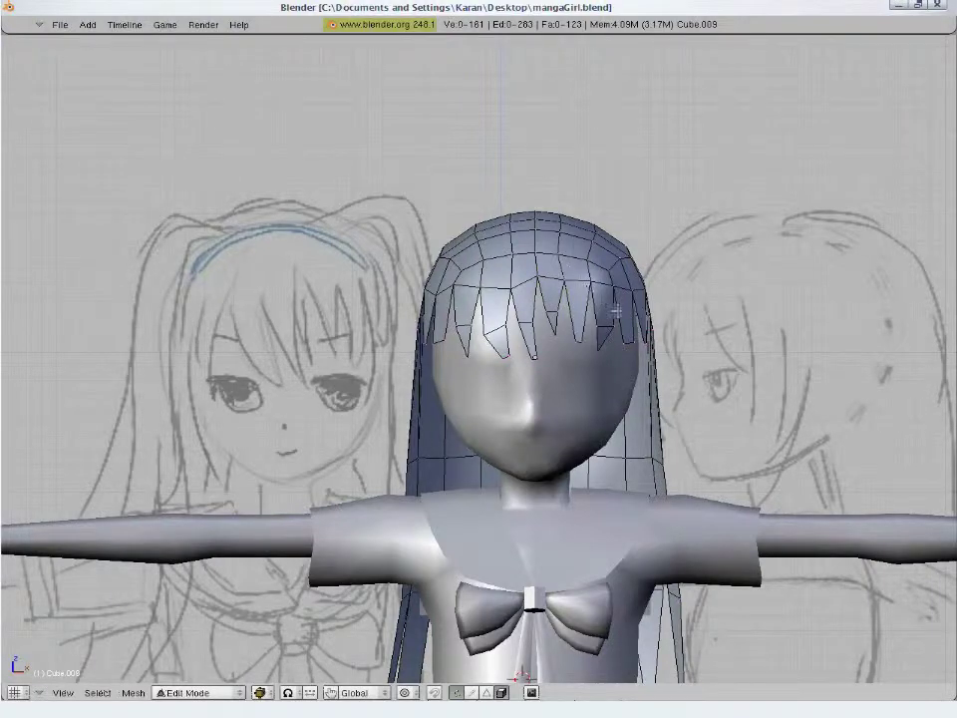
# - Leave Edit Mode and orbit the perspective view to inspect the hair
pyautogui.press('Tab')
pyautogui.press('KP_5')
pyautogui.moveTo(588, 373)
pyautogui.mouseDown(button='middle')
pyautogui.moveTo(390, 389)
pyautogui.moveTo(683, 390)
pyautogui.mouseUp(button='middle')
# - Save over mangaGirl.blend and return to a zoomed-in front view
pyautogui.hotkey('ctrl', 's')
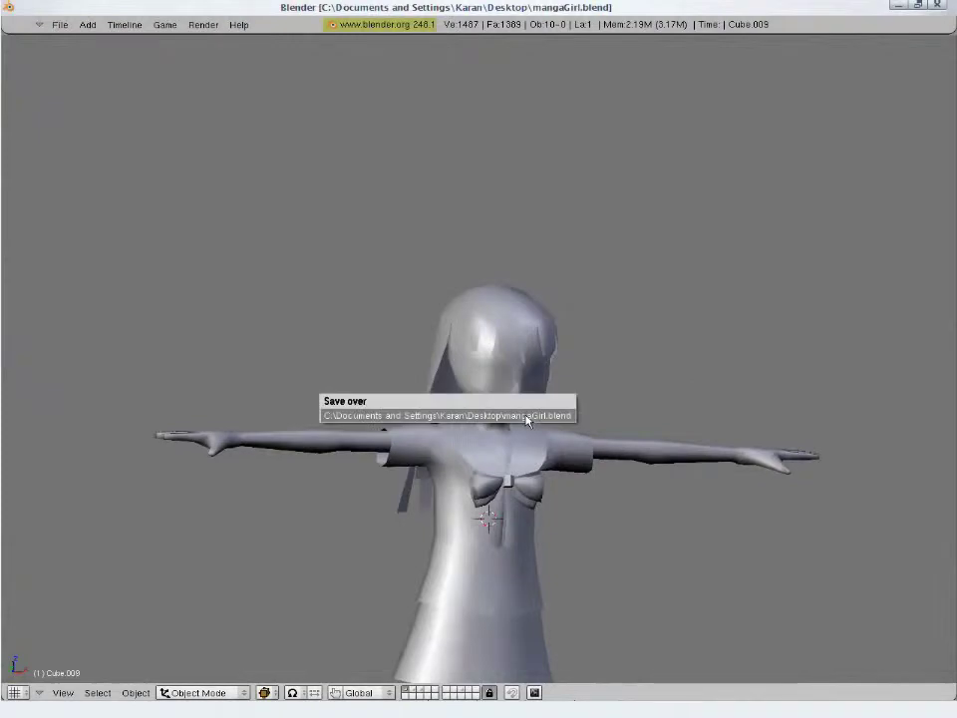
pyautogui.click(523, 416)
pyautogui.moveTo(596, 399); pyautogui.dragTo(481, 385, button='middle')
pyautogui.press('KP_1')
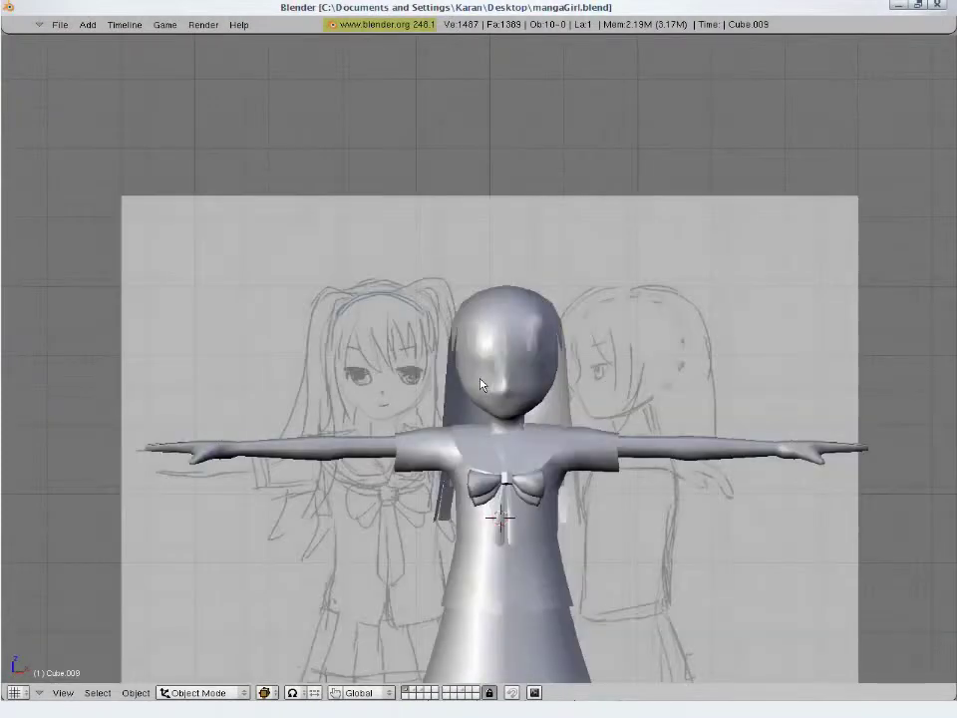
pyautogui.scroll(3, 480, 385)
# - In Edit Mode, select the faces at the top of the hair and shift them
pyautogui.press('Tab')
pyautogui.moveTo(551, 388)
pyautogui.mouseDown(button='middle')
pyautogui.moveTo(697, 235)
pyautogui.moveTo(412, 211)
pyautogui.mouseUp(button='middle')
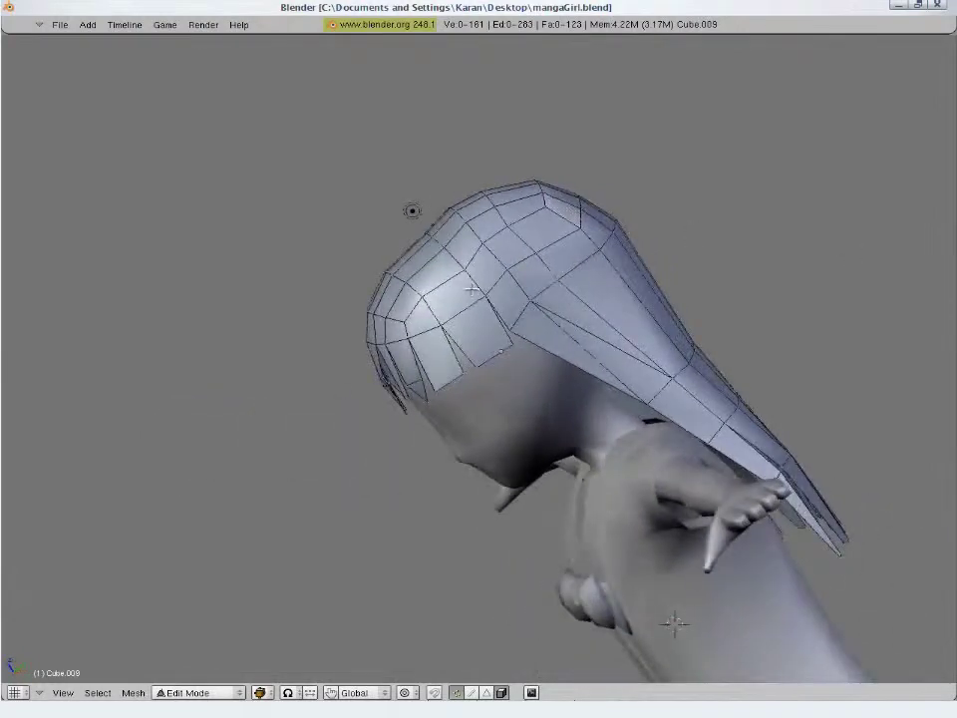
pyautogui.rightClick(458, 241)
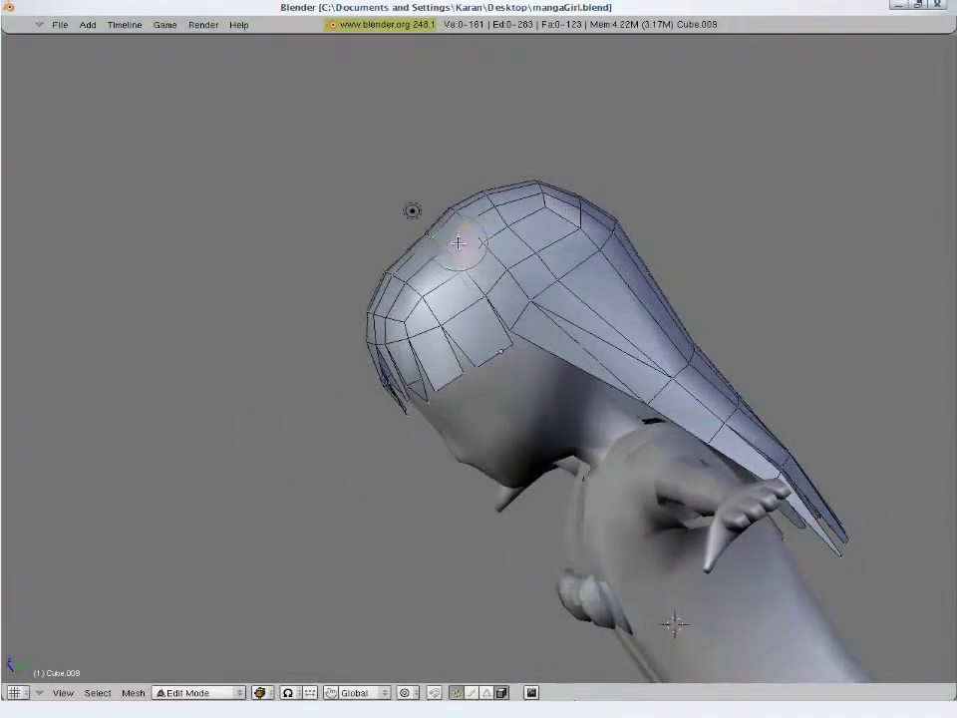
pyautogui.press('KP_1')
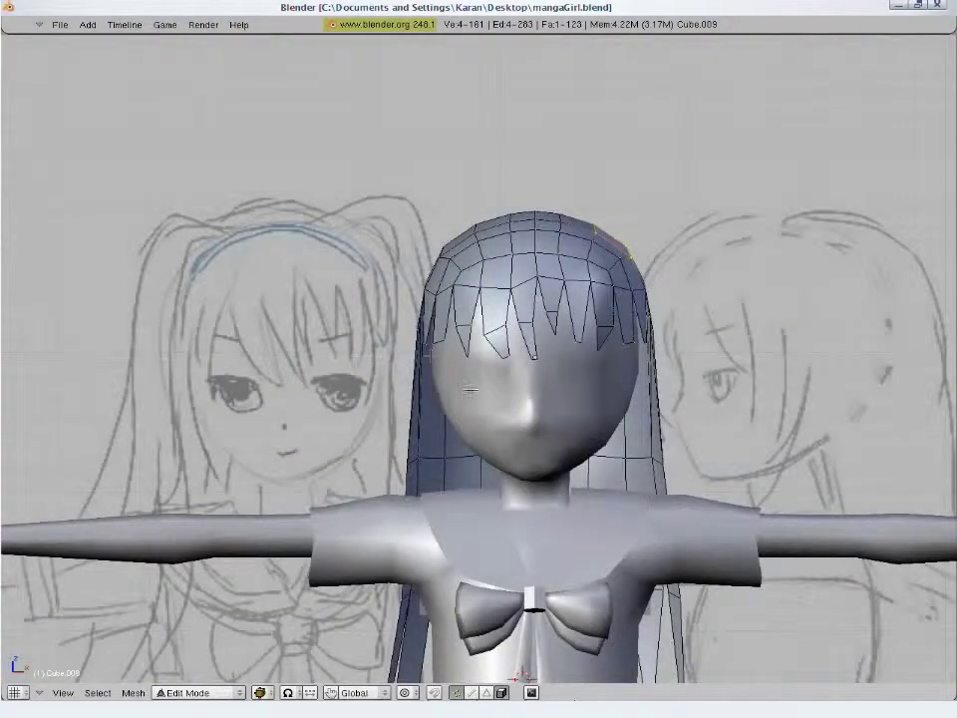
pyautogui.press('s')
pyautogui.press('g')
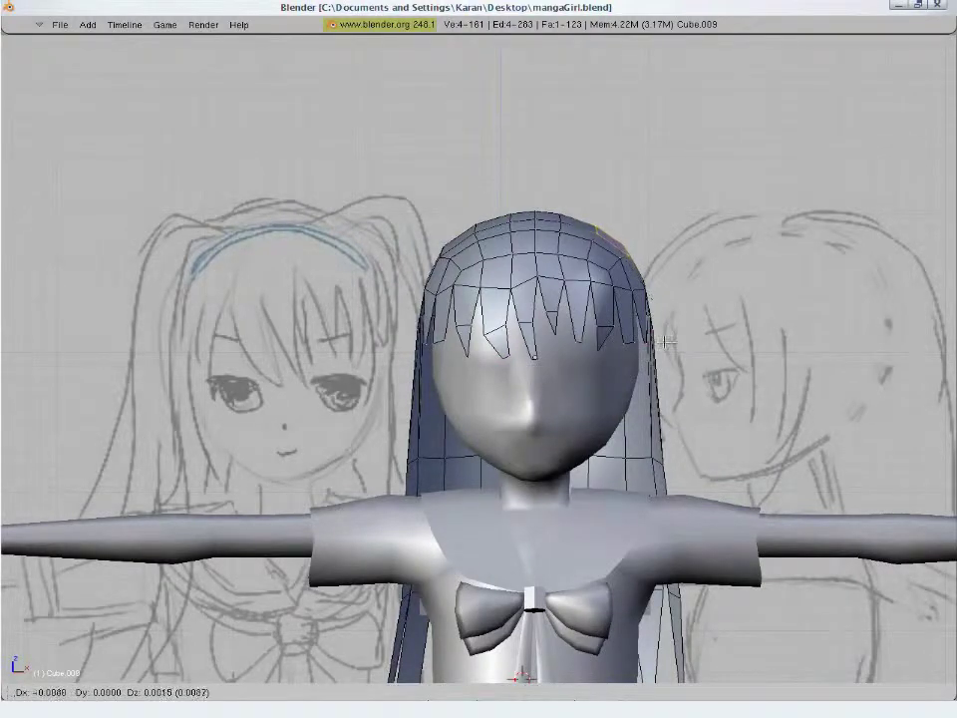
pyautogui.click(663, 341)
# - Duplicate the top hair patch in place, scale it, and separate it as its own object
pyautogui.press('g')
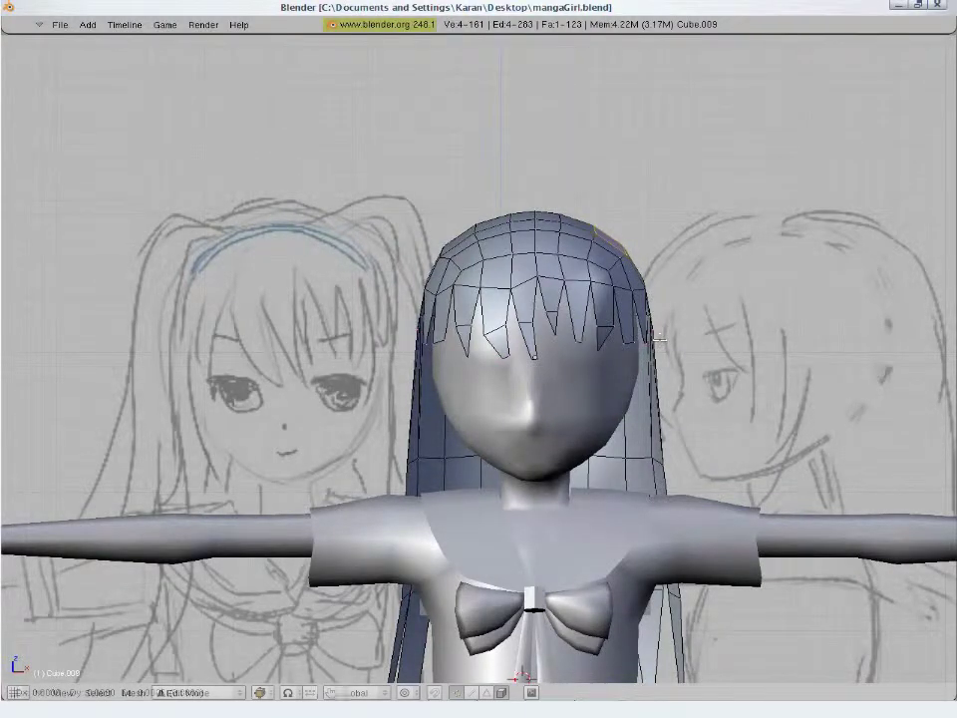
pyautogui.rightClick(659, 340)
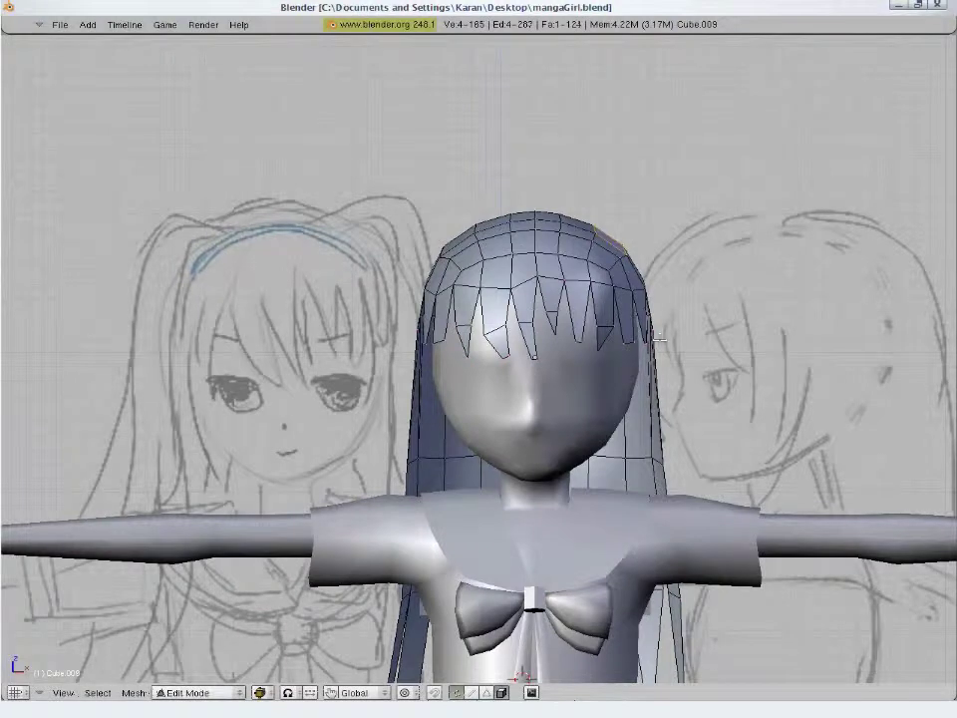
pyautogui.press('g')
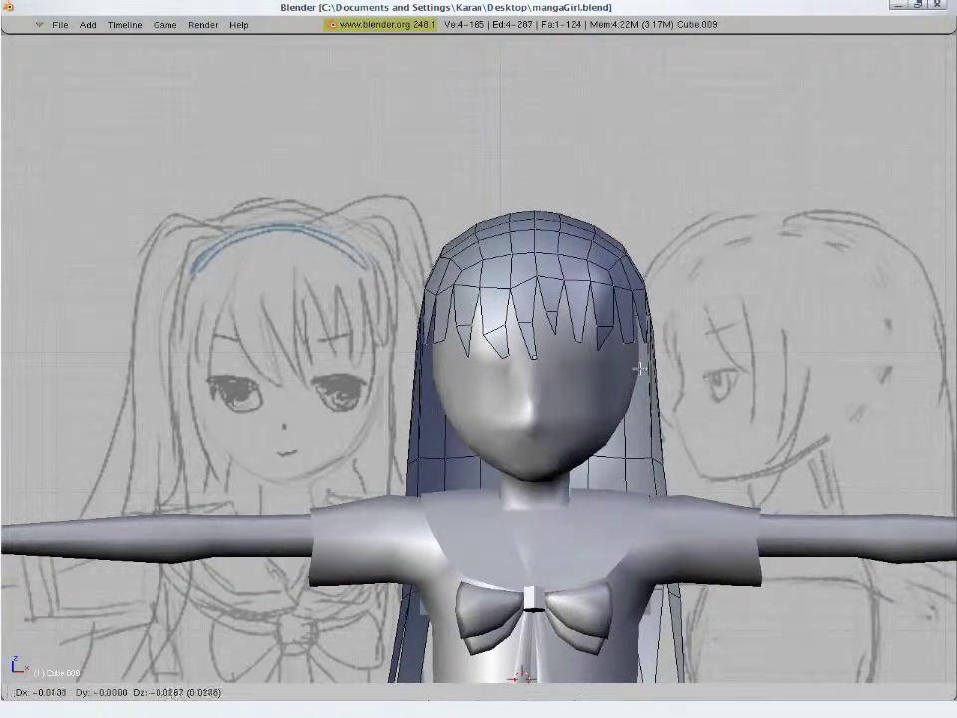
pyautogui.press('s')
pyautogui.click(684, 377)
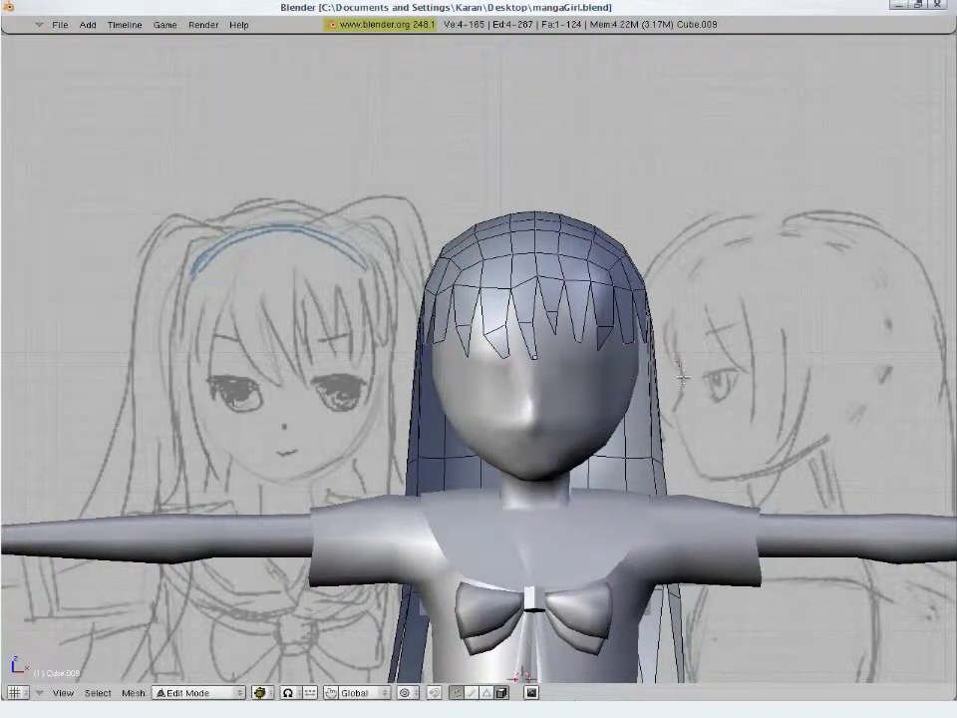
pyautogui.press('p')
pyautogui.click(682, 378)
# - Select the separated hair piece and extrude its face outward along the normal
pyautogui.press('Tab')
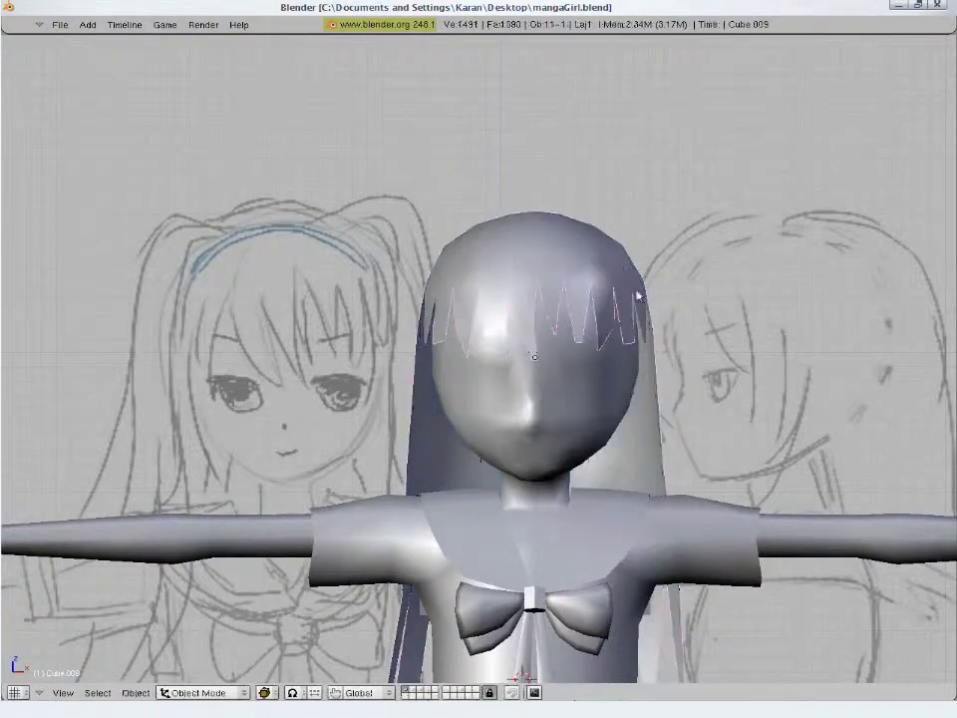
pyautogui.press('z')
pyautogui.rightClick(615, 268)
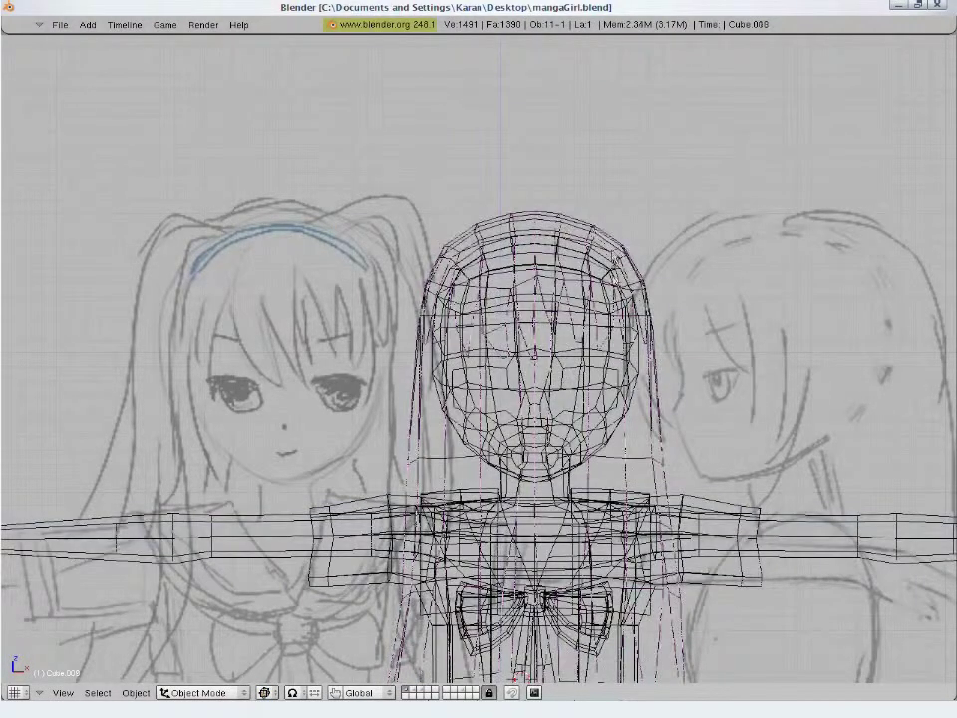
pyautogui.press('Tab')
pyautogui.press('e')
pyautogui.click(620, 307)
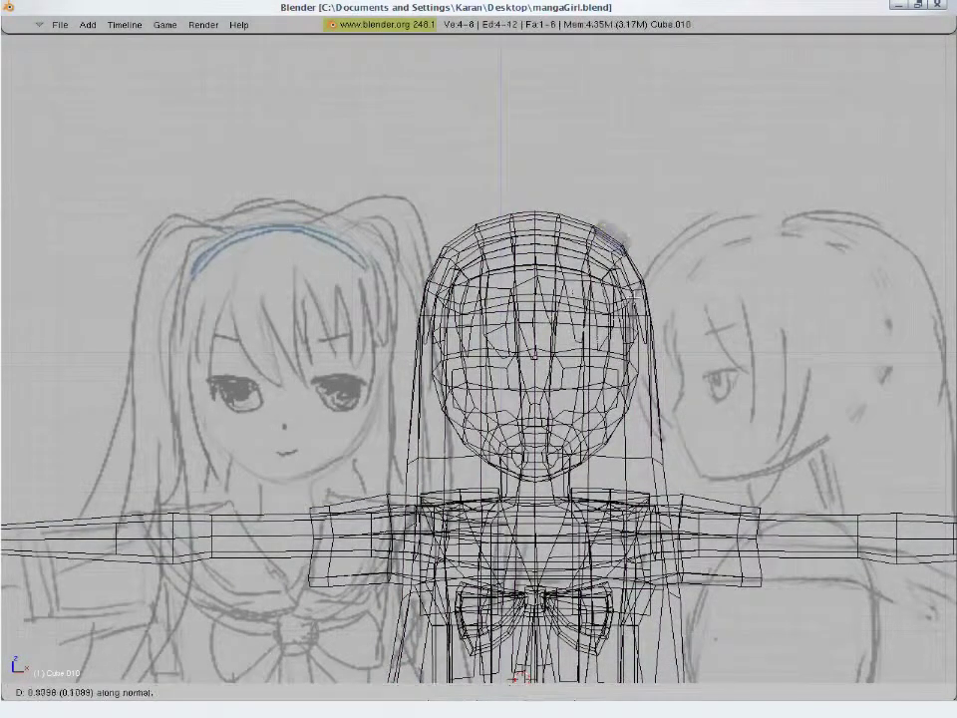
pyautogui.click(616, 235)
# - Move and rotate the extruded end to bend the tuft
pyautogui.press('z')
pyautogui.press('s')
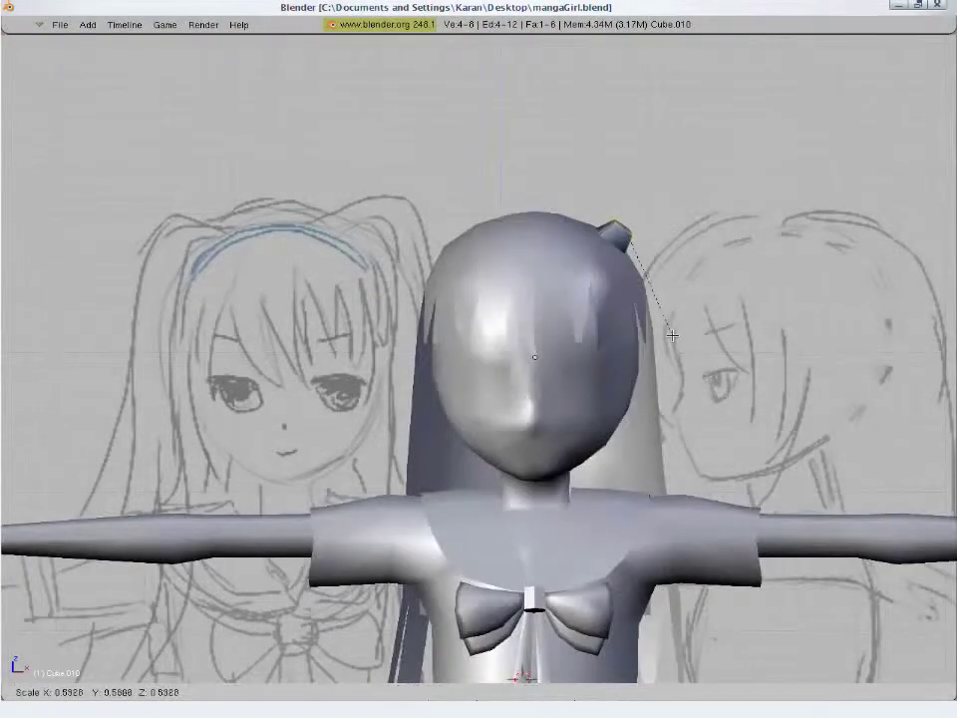
pyautogui.press('Escape')
pyautogui.press('g')
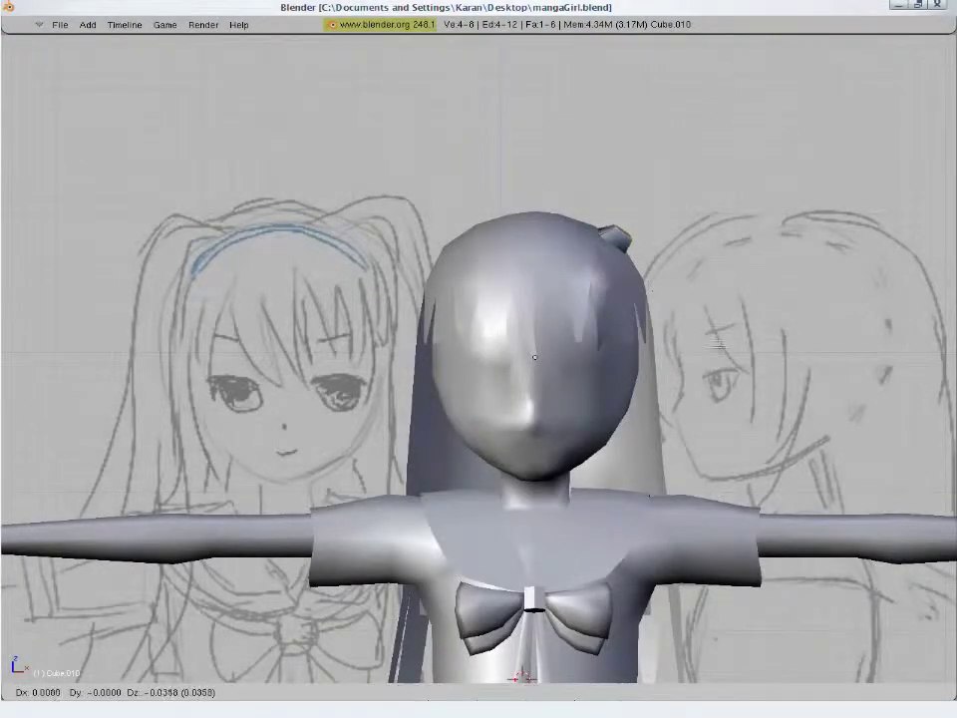
pyautogui.click(738, 324)
pyautogui.press('g')
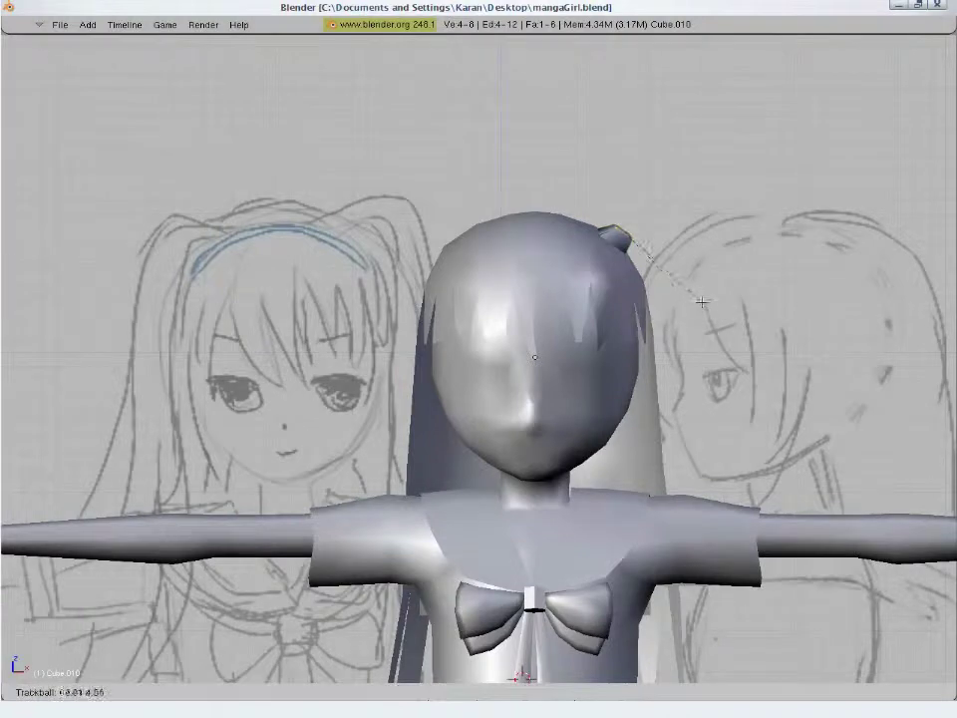
pyautogui.click(712, 315)
pyautogui.press('r')
pyautogui.click(728, 341)
# - Extrude the end region again and place the tuft's new tip
pyautogui.press('e')
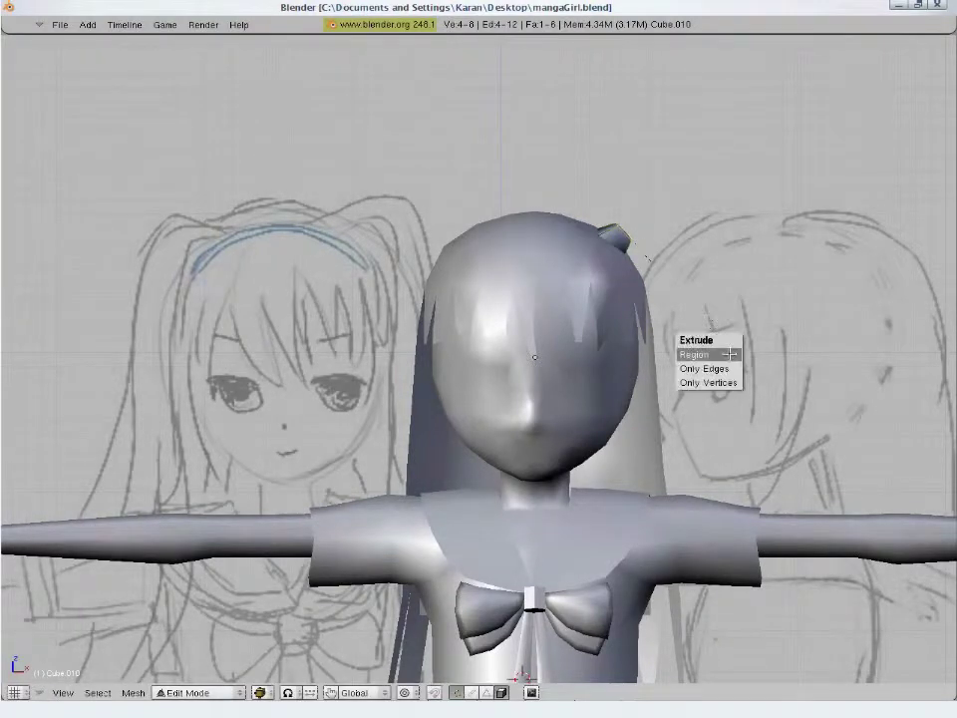
pyautogui.click(703, 354)
pyautogui.click(760, 353)
pyautogui.press('g')
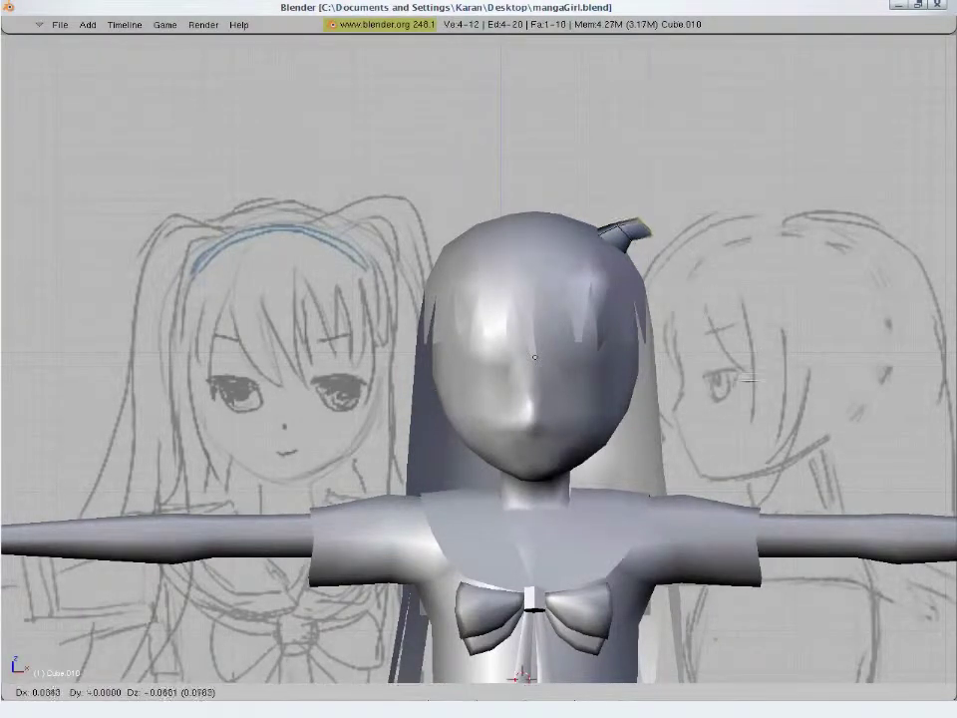
pyautogui.click(755, 386)
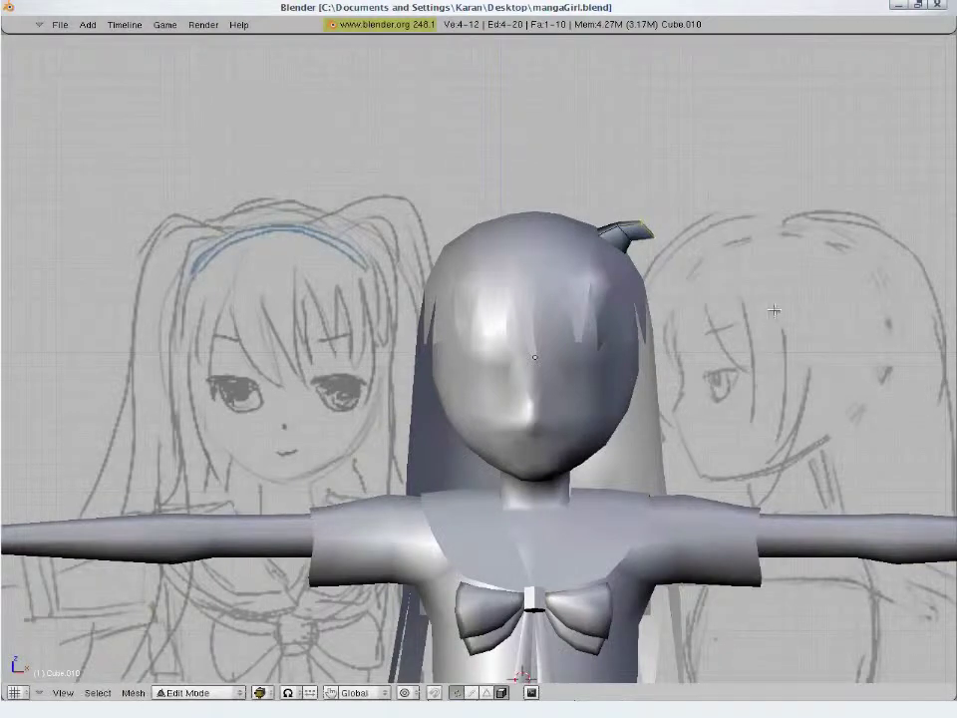
# - In wireframe, deselect all vertices and start a brush selection
pyautogui.press('z')
pyautogui.press('a')
pyautogui.press('b')
pyautogui.press('b')
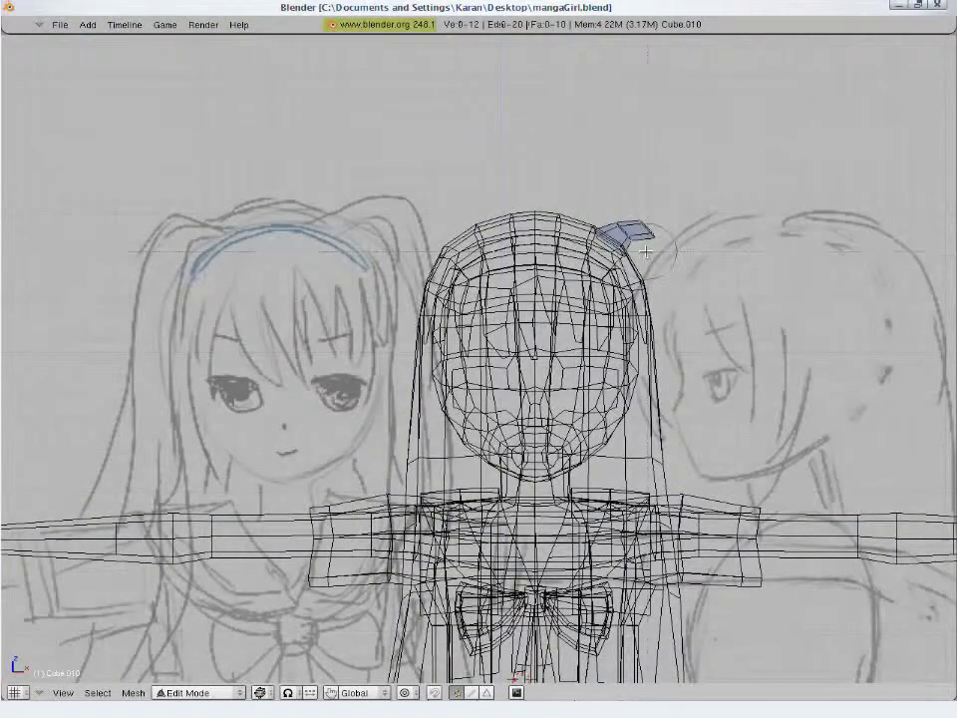
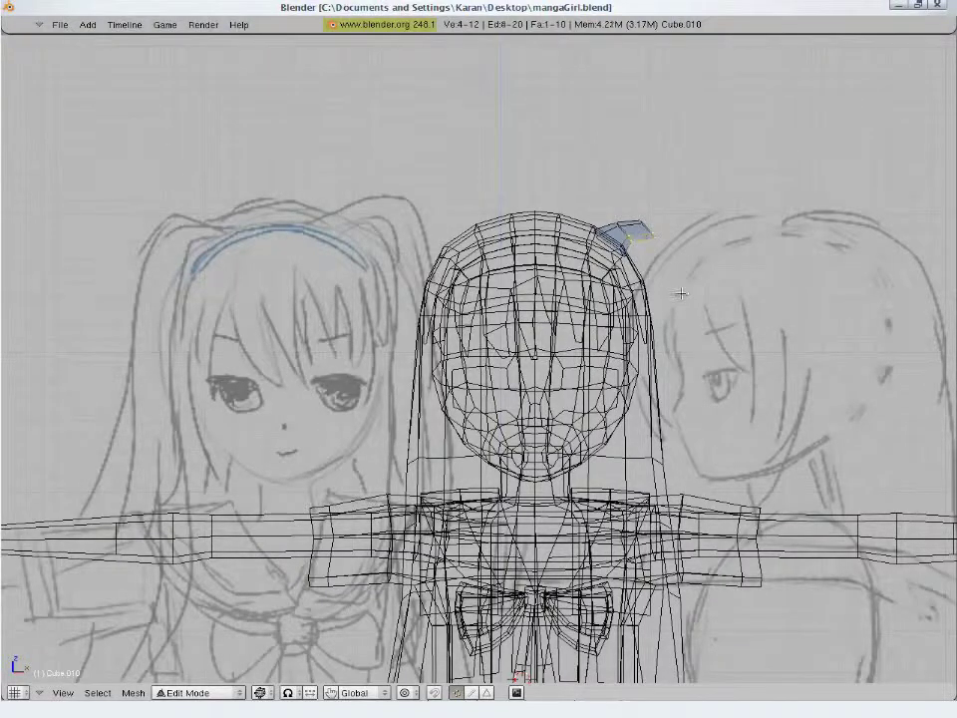
# - Extrude the side hair piece's end downward, tilt it about 28 degrees and enlarge it
pyautogui.press('e')
pyautogui.press('z')
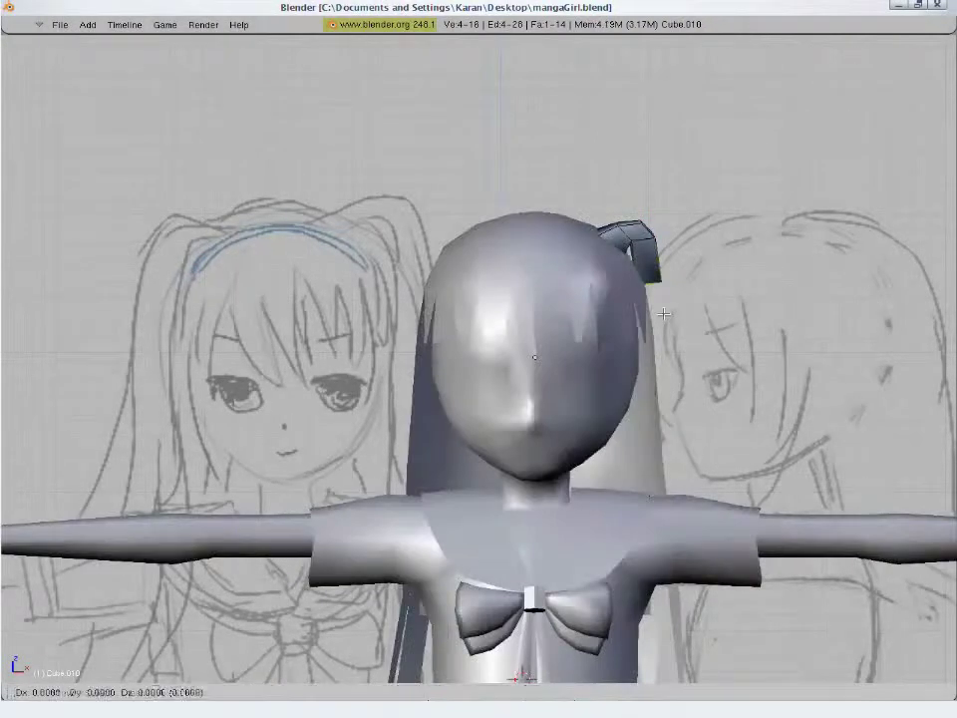
pyautogui.click(783, 394)
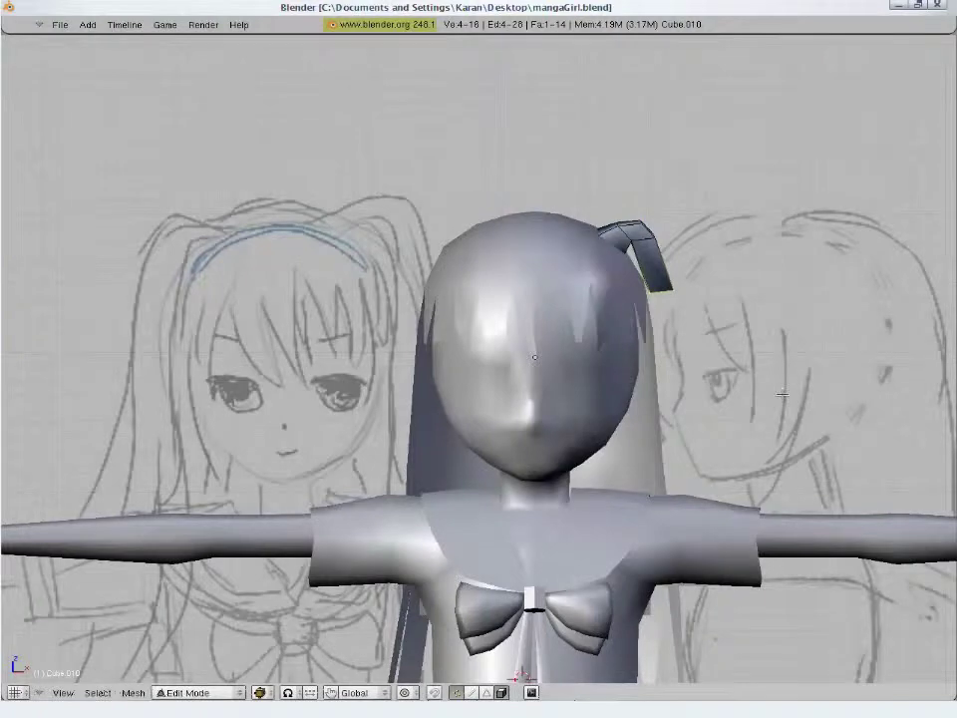
pyautogui.press('KP_3')
pyautogui.press('g')
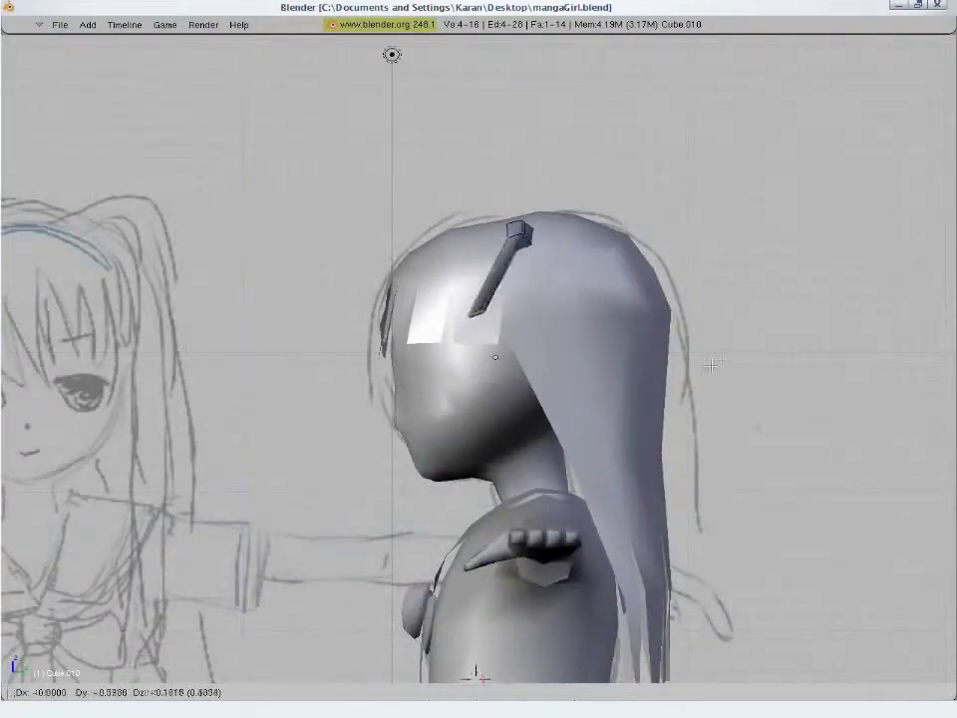
pyautogui.press('Escape')
pyautogui.press('r')
pyautogui.click(717, 401)
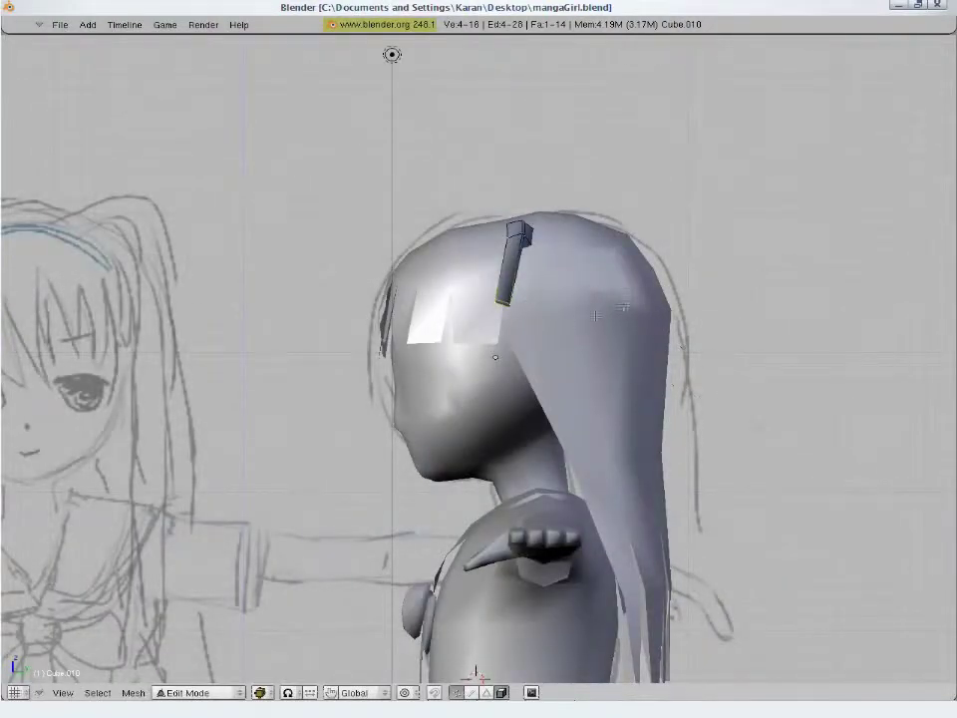
pyautogui.press('s')
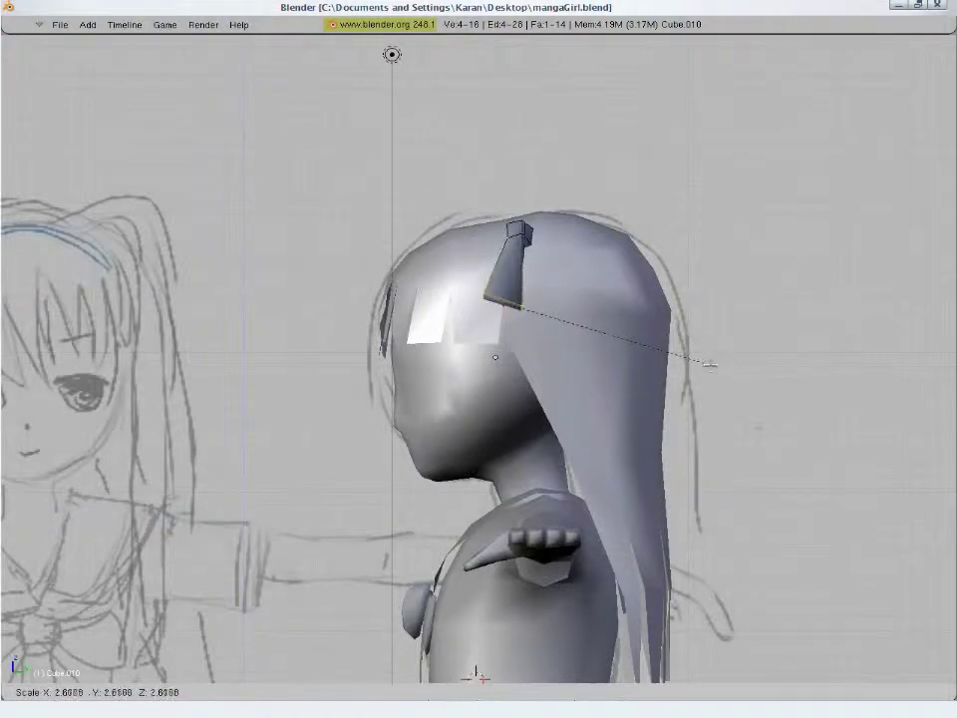
pyautogui.click(700, 363)
# - In front view, narrow the hair end along X and rotate it
pyautogui.press('KP_1')
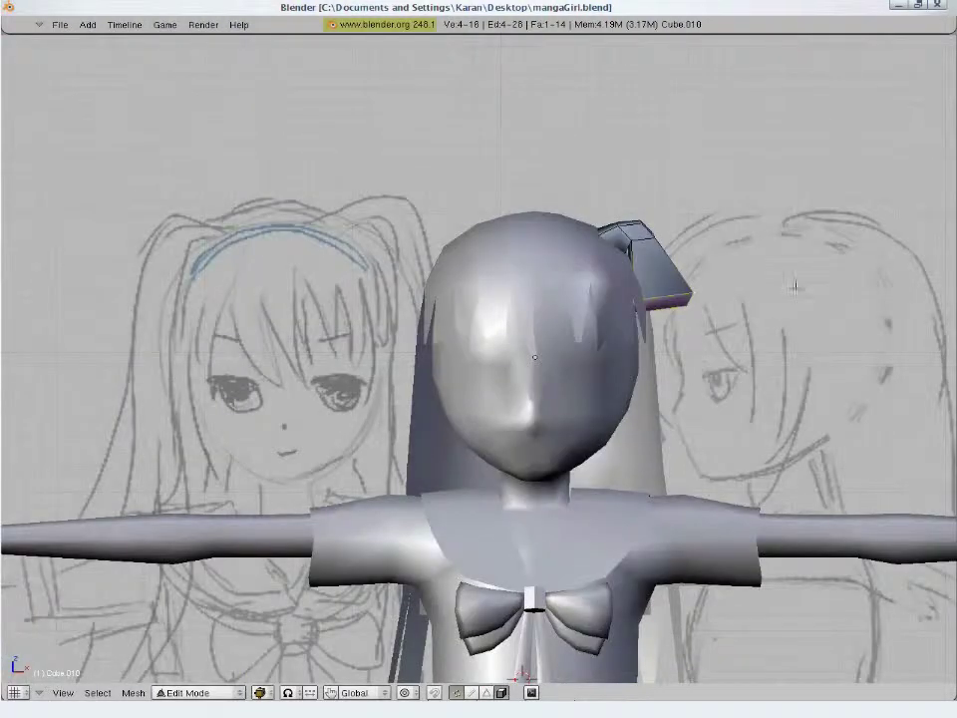
pyautogui.press('s')
pyautogui.press('x')
pyautogui.click(708, 284)
pyautogui.press('r')
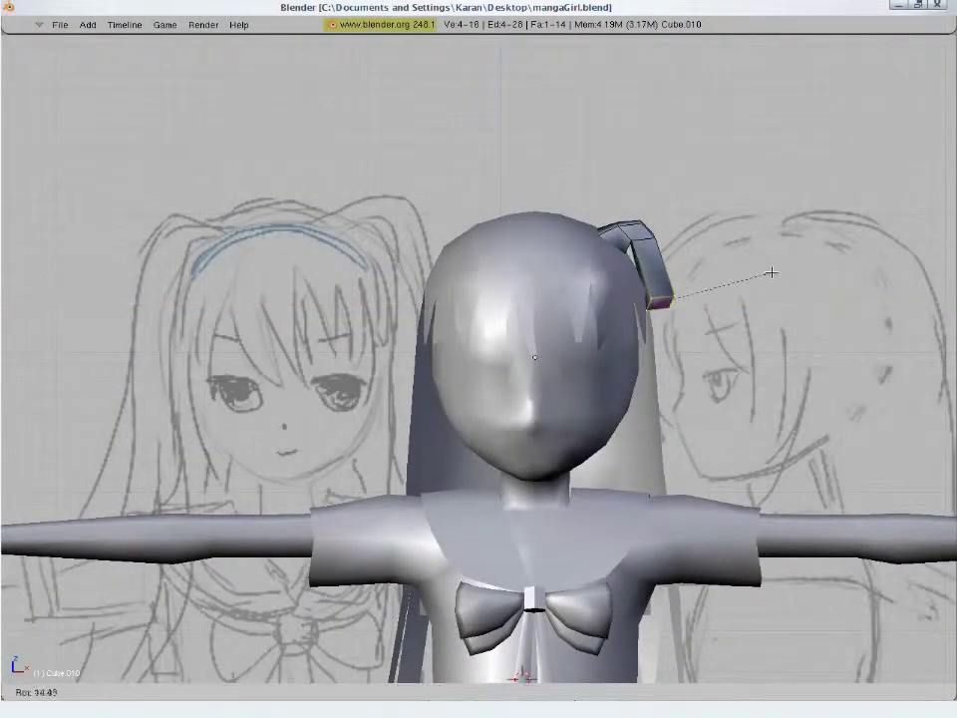
pyautogui.click(771, 271)
# - Extrude several more hair segments so the strand hangs down past the shoulder
pyautogui.press('e')
pyautogui.click(686, 264)
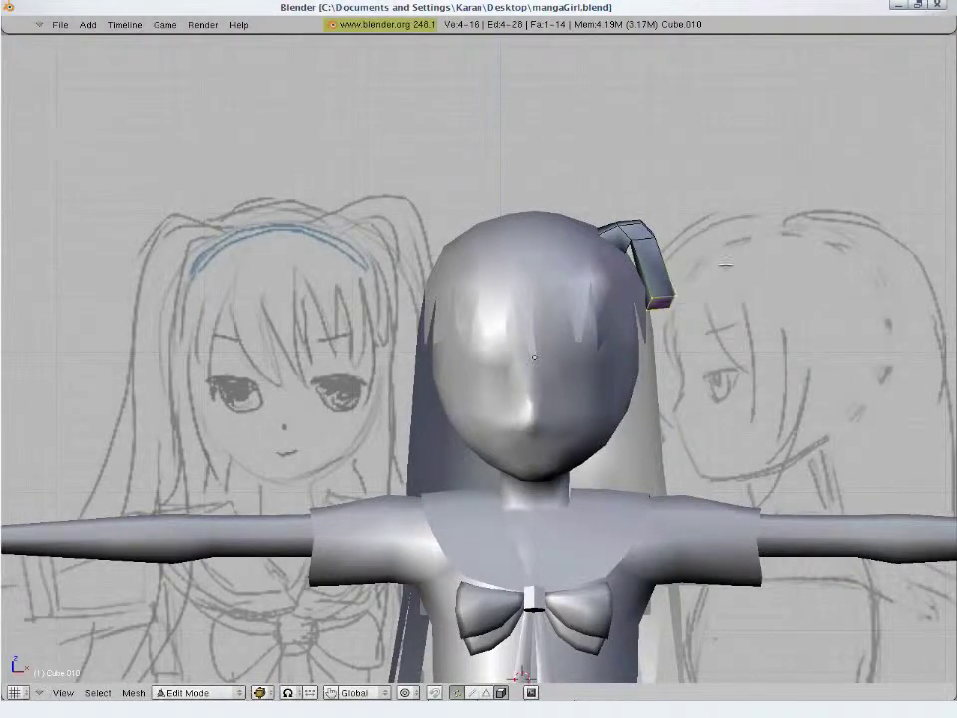
pyautogui.click(734, 343)
pyautogui.press('KP_3')
pyautogui.press('e')
pyautogui.click(728, 316)
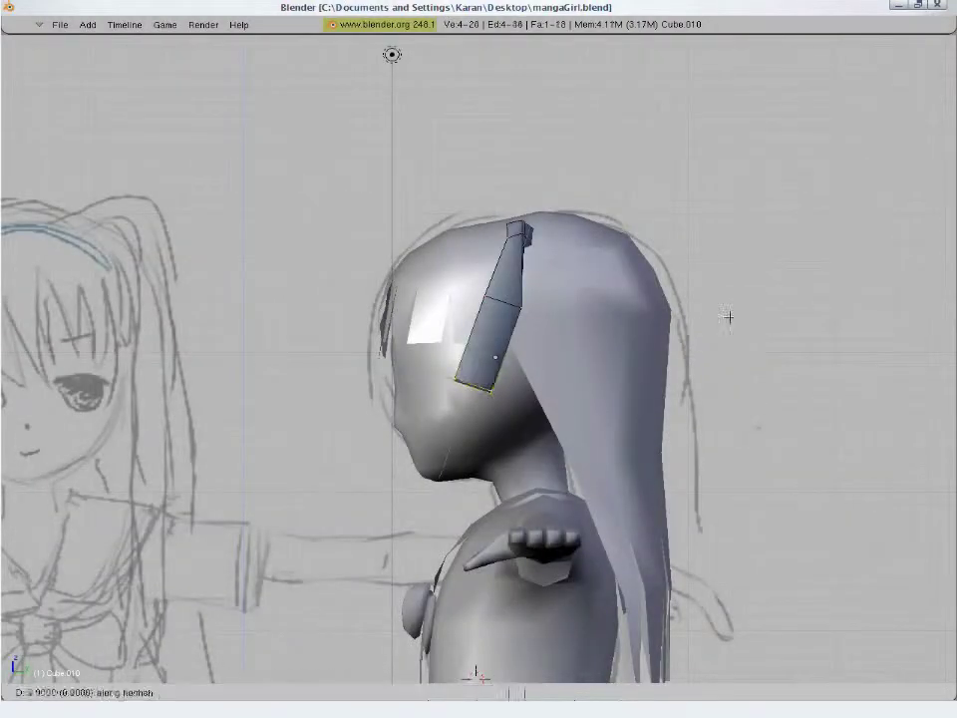
pyautogui.click(662, 416)
pyautogui.press('e')
pyautogui.click(647, 431)
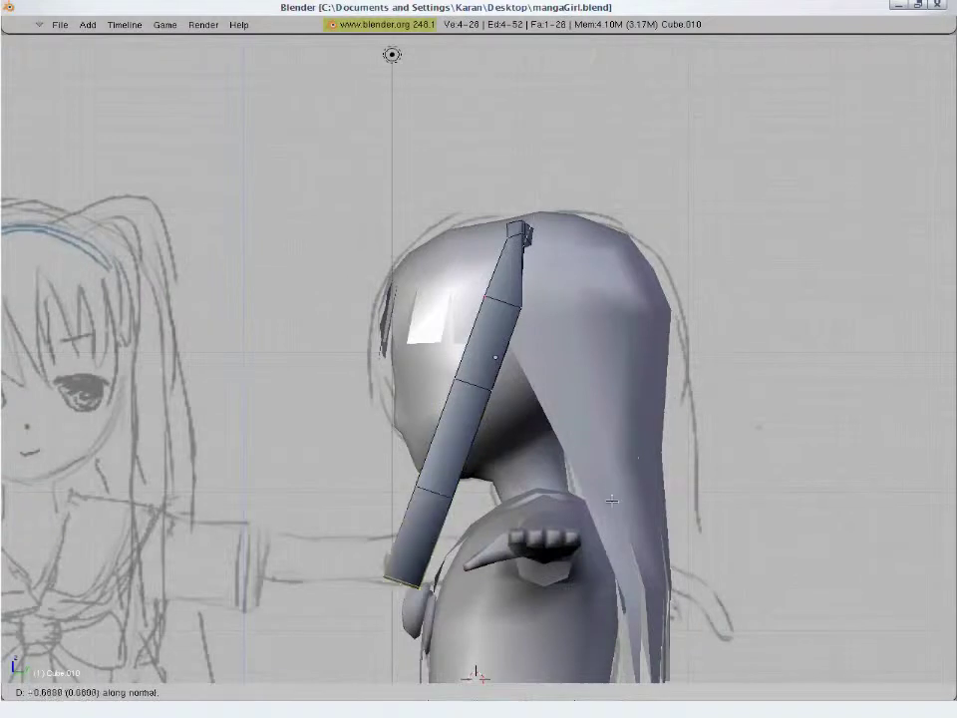
pyautogui.click(611, 502)
pyautogui.scroll(-3, 611, 501)
# - Extrude a new tip segment on the strand, shrink it and reposition it
pyautogui.press('e')
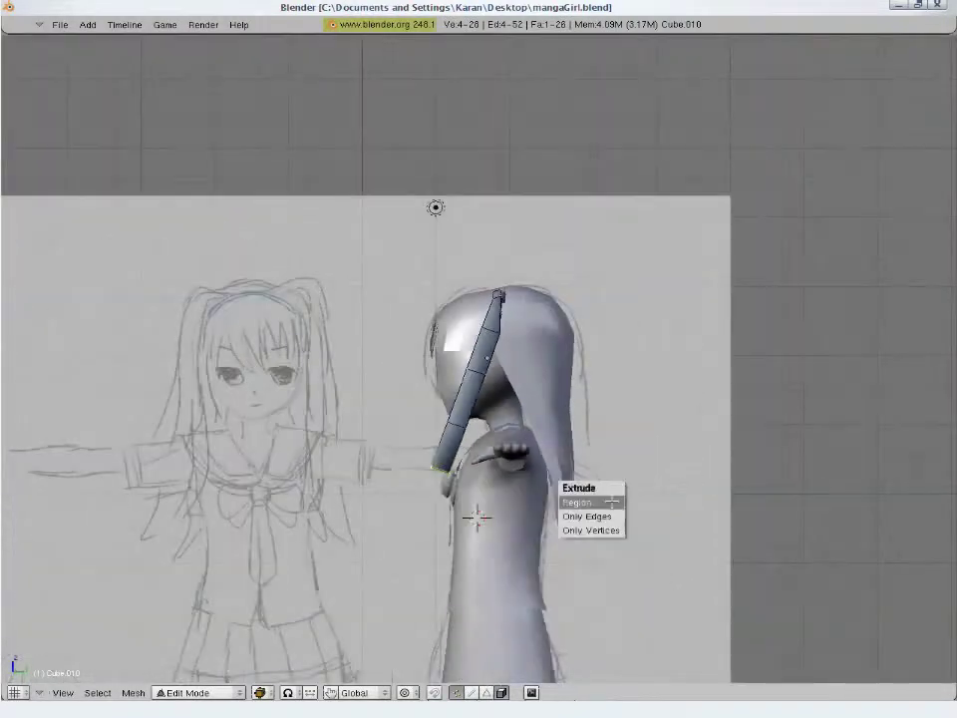
pyautogui.click(598, 503)
pyautogui.click(598, 524)
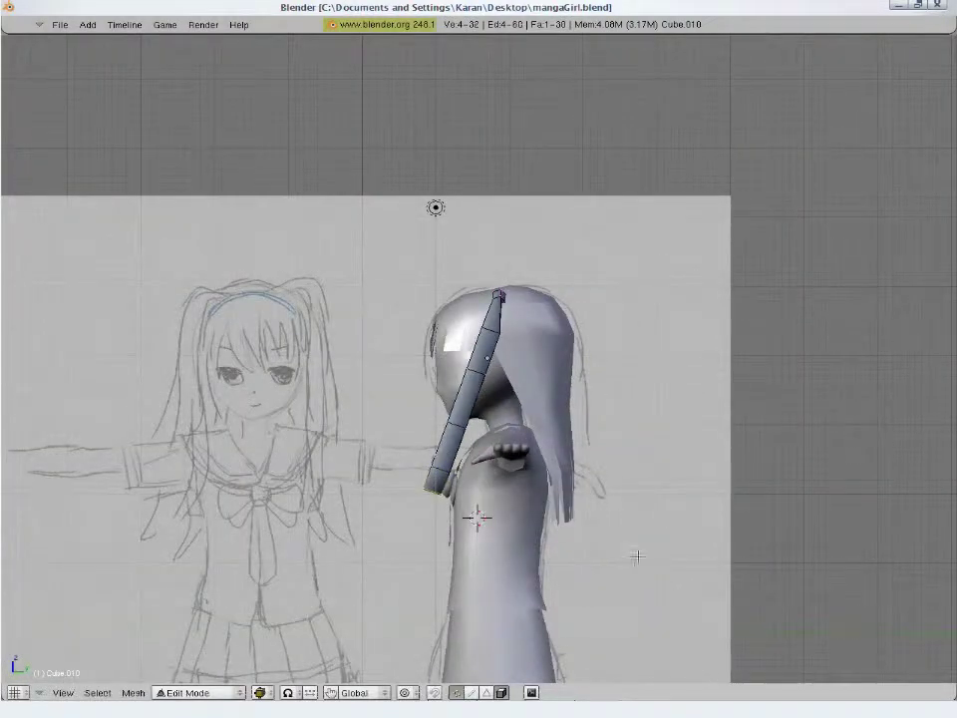
pyautogui.press('s')
pyautogui.click(511, 513)
pyautogui.press('g')
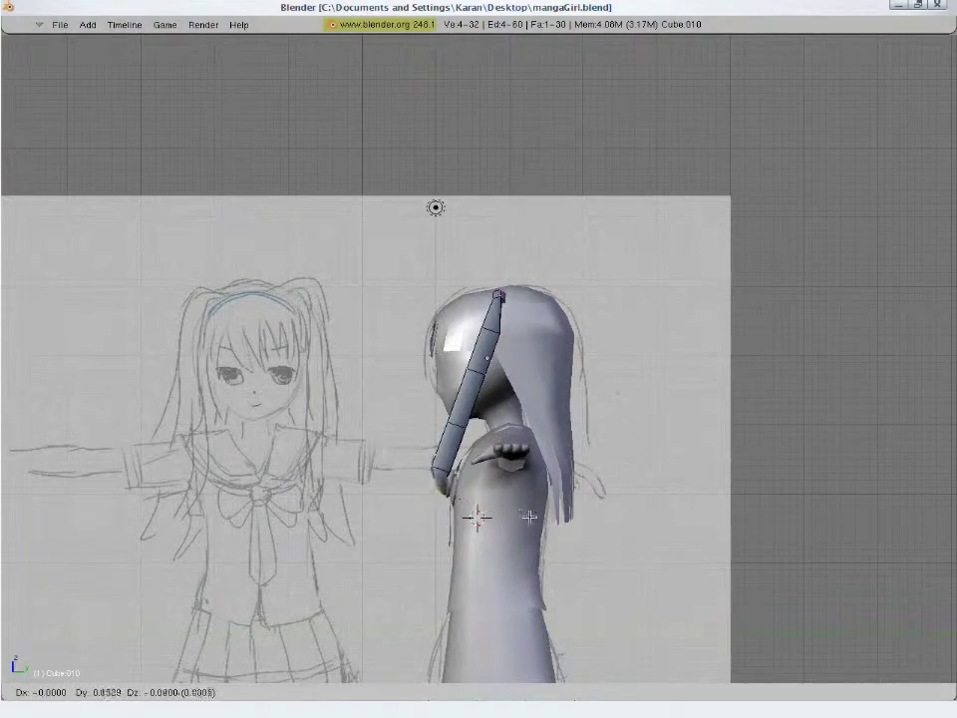
pyautogui.click(530, 520)
# - Move the strand's vertices so it follows the curve of the head
pyautogui.press('a')
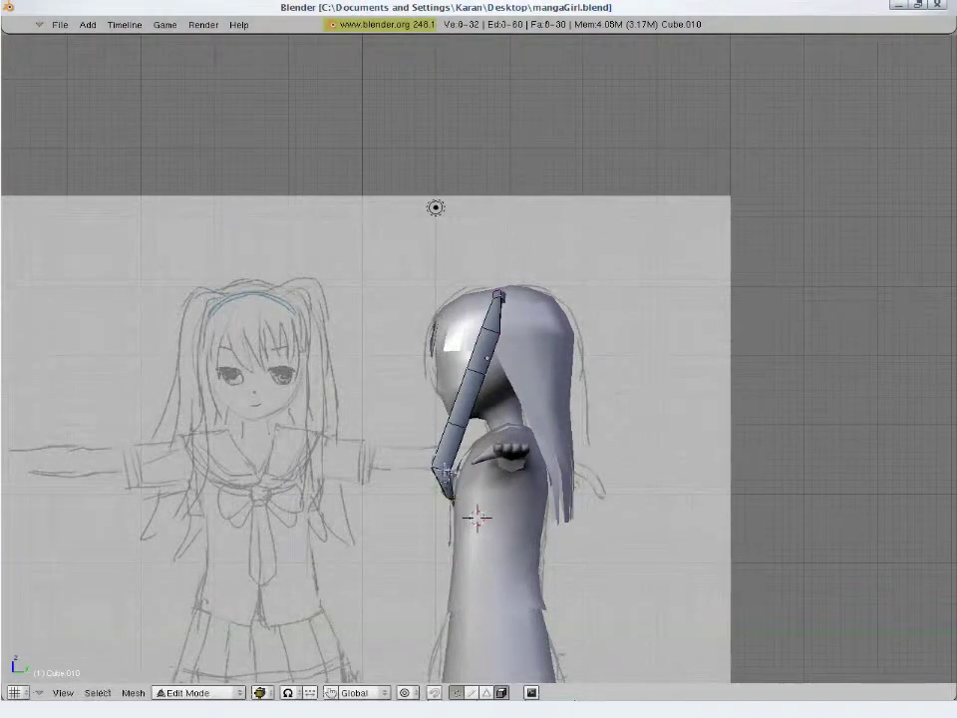
pyautogui.press('g')
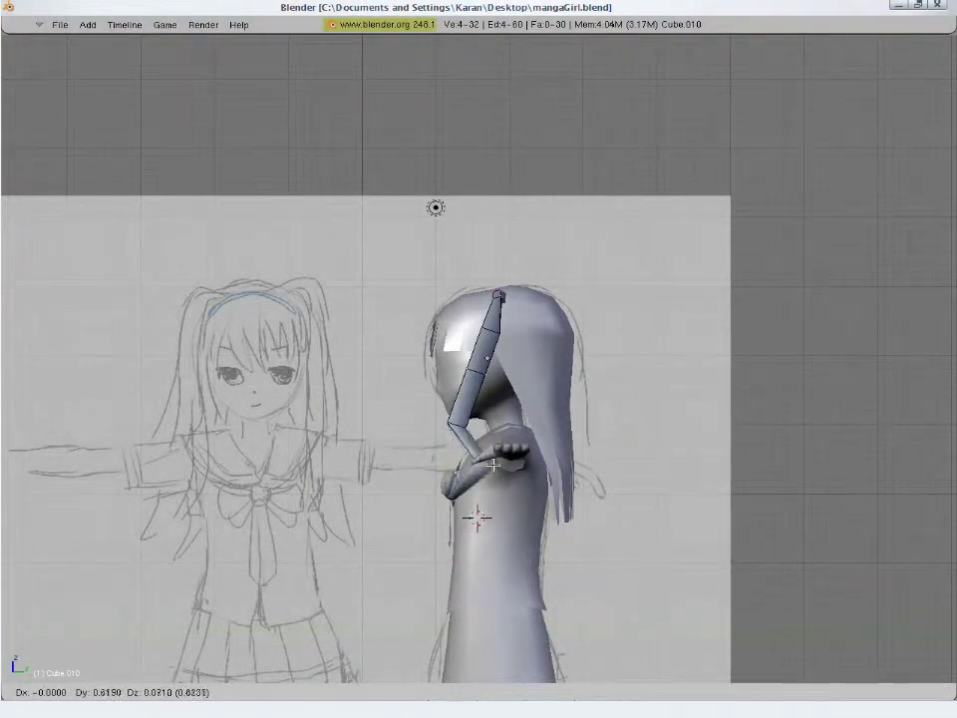
pyautogui.click(463, 460)
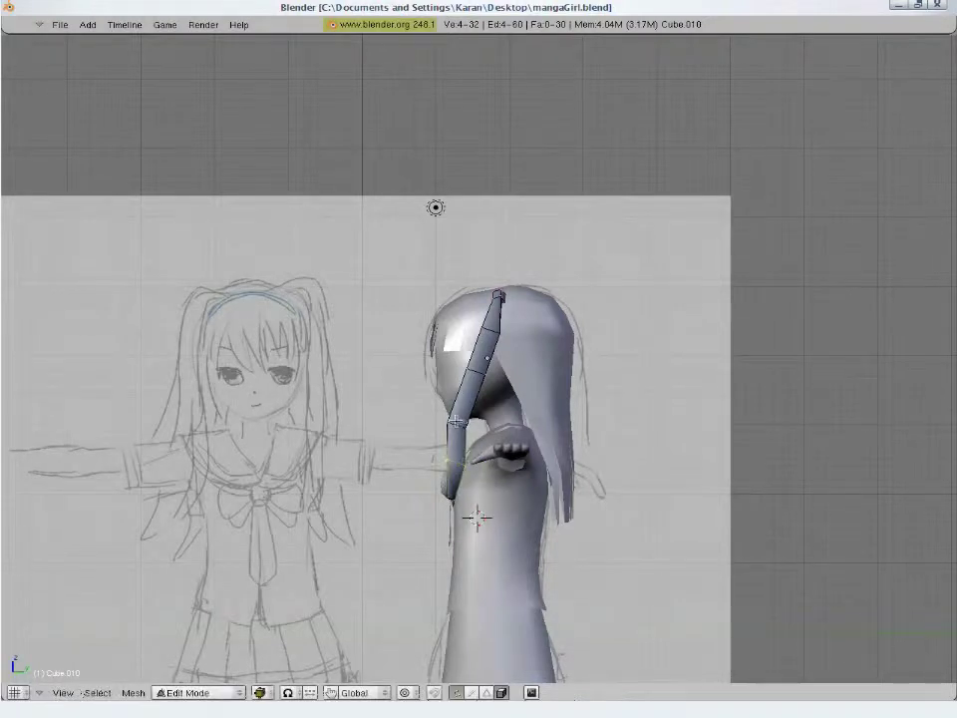
pyautogui.press('g')
pyautogui.click(486, 373)
# - Select the vertices at the strand's bend and shift them to bend it along the neck
pyautogui.press('a')
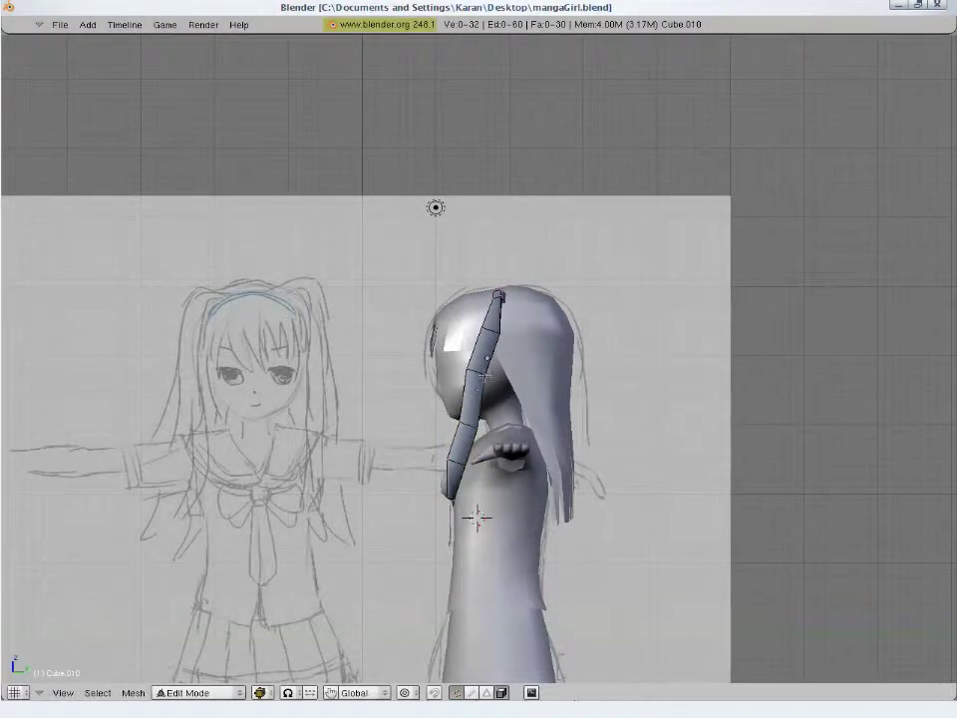
pyautogui.keyDown('alt'); pyautogui.rightClick(477, 373); pyautogui.keyUp('alt')
pyautogui.press('g')
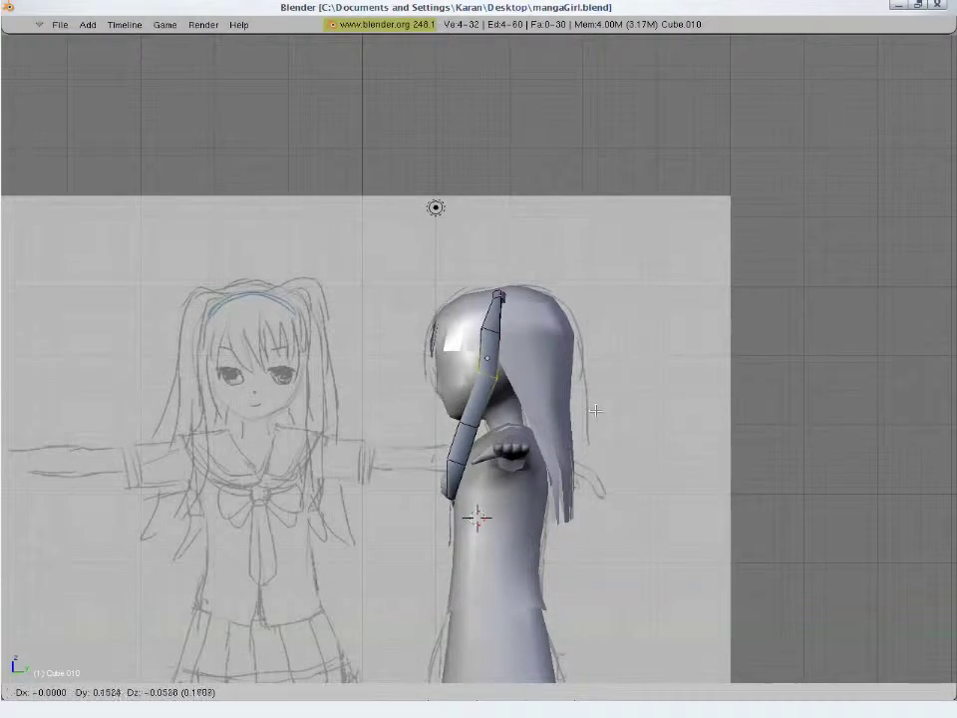
pyautogui.click(596, 415)
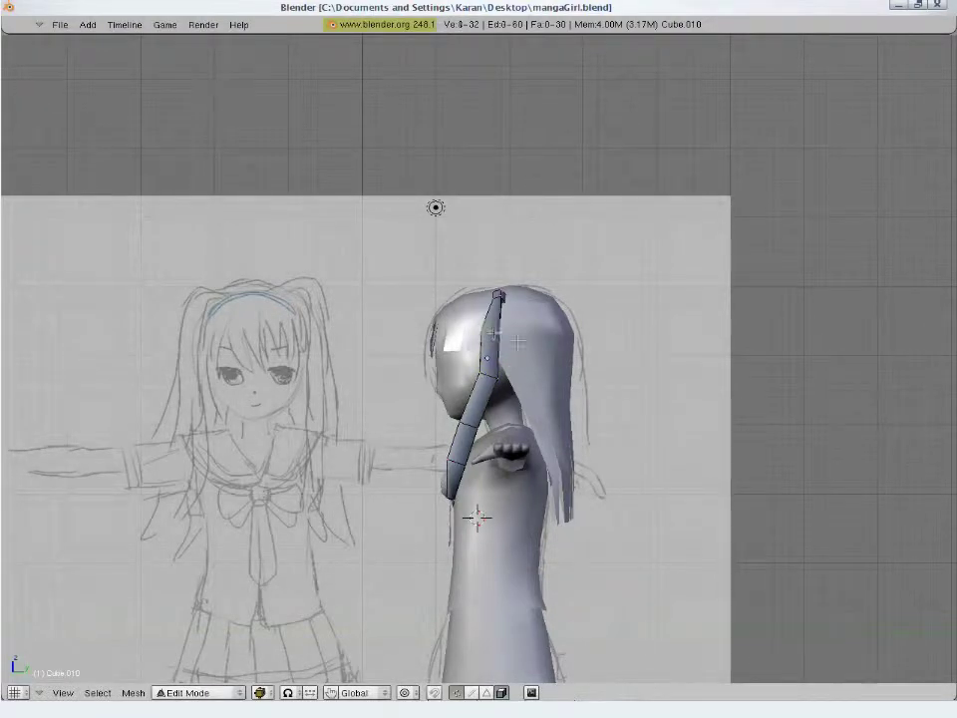
pyautogui.press('s')
pyautogui.press('g')
pyautogui.press('Escape')
pyautogui.press('g')
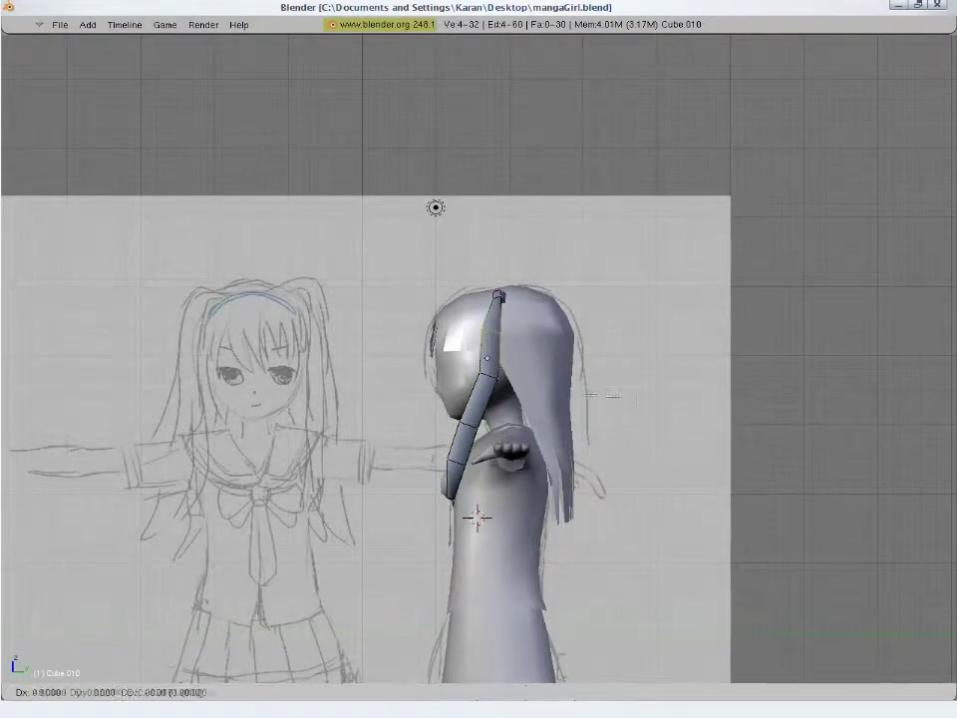
pyautogui.click(639, 406)
# - Deselect all, return to front view and restore the split multi-view layout
pyautogui.press('a')
pyautogui.press('KP_1')
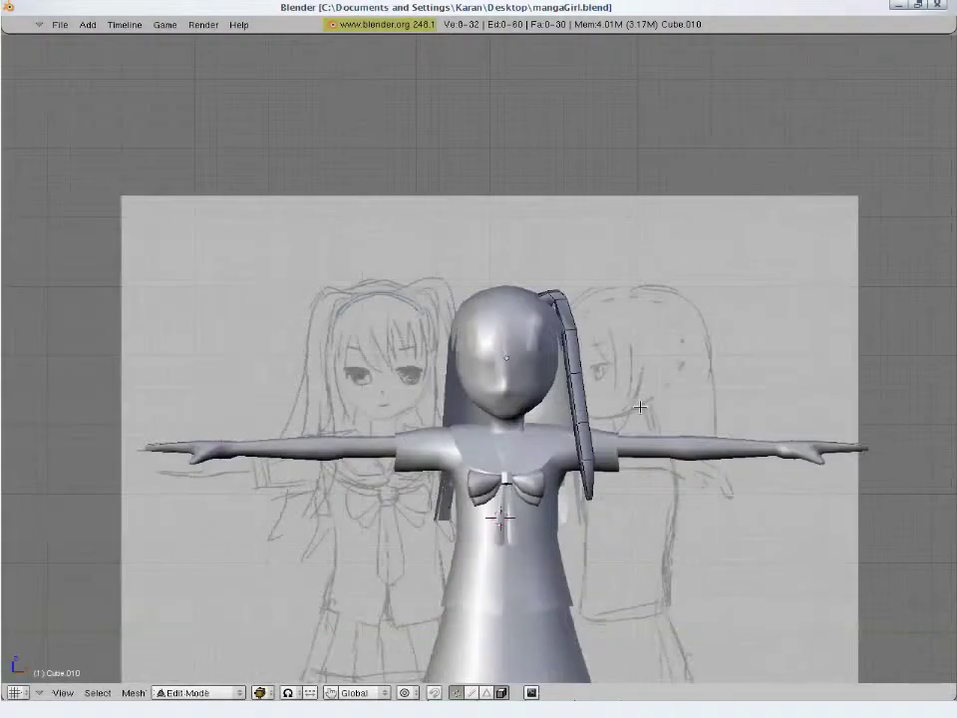
pyautogui.hotkey('ctrl', 'Up')
# - Zoom in on the head, select the pigtail's lower section vertices and shift them sideways
pyautogui.scroll(3, 496, 419)
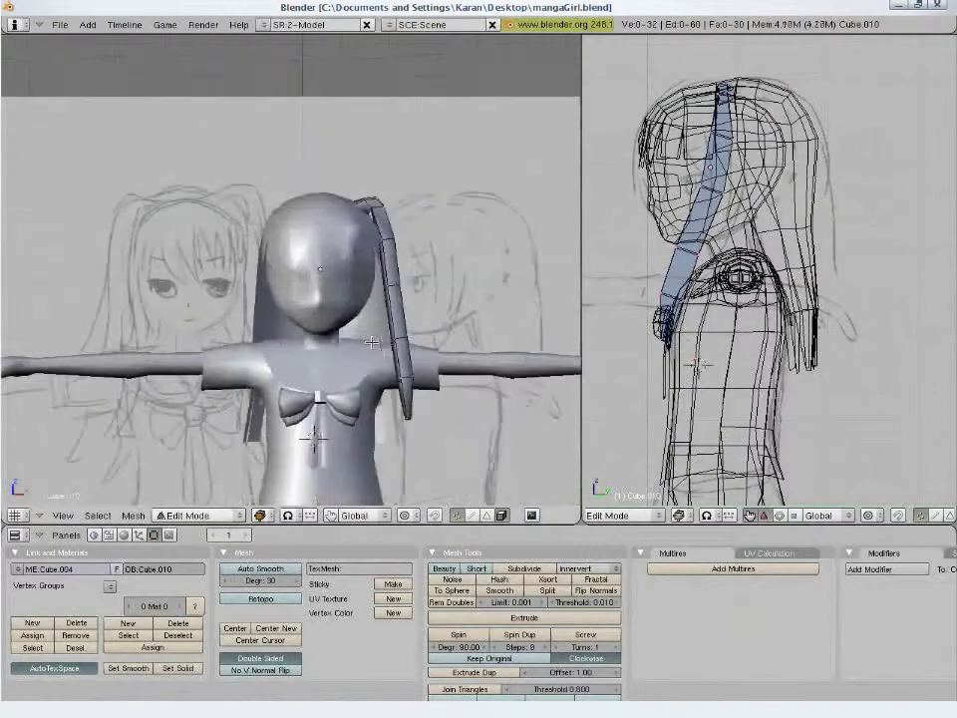
pyautogui.keyDown('shift'); pyautogui.moveTo(419, 299); pyautogui.dragTo(445, 319, button='middle'); pyautogui.keyUp('shift')
pyautogui.scroll(1, 445, 319)
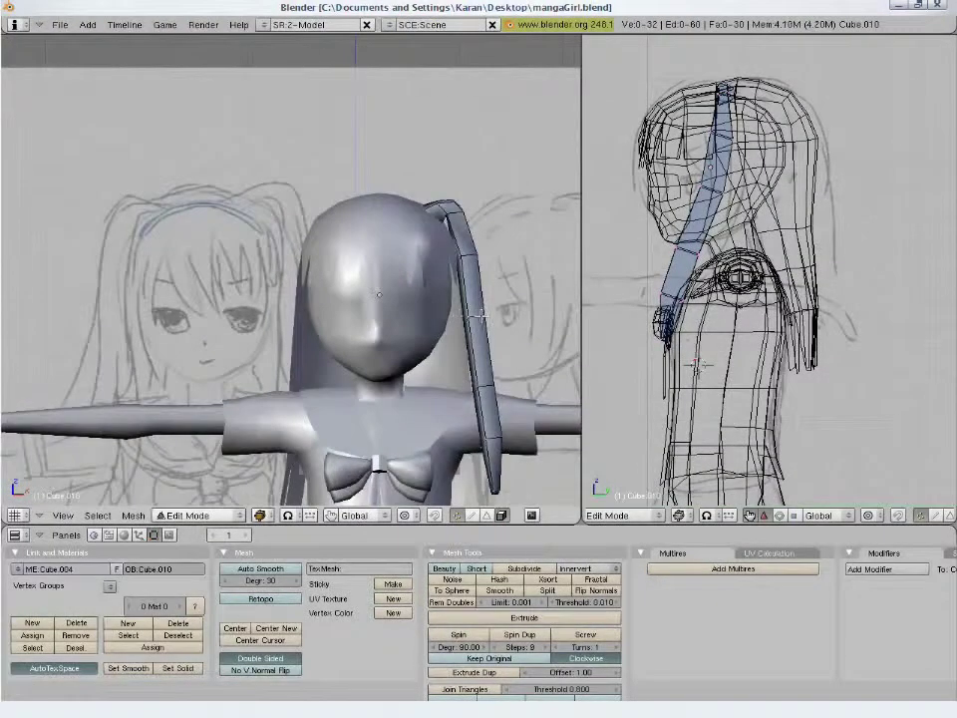
pyautogui.keyDown('alt'); pyautogui.rightClick(480, 317); pyautogui.keyUp('alt')
pyautogui.keyDown('alt'); pyautogui.keyDown('shift'); pyautogui.rightClick(486, 379); pyautogui.keyUp('shift'); pyautogui.keyUp('alt')
pyautogui.keyDown('alt'); pyautogui.keyDown('shift'); pyautogui.rightClick(493, 437); pyautogui.keyUp('shift'); pyautogui.keyUp('alt')
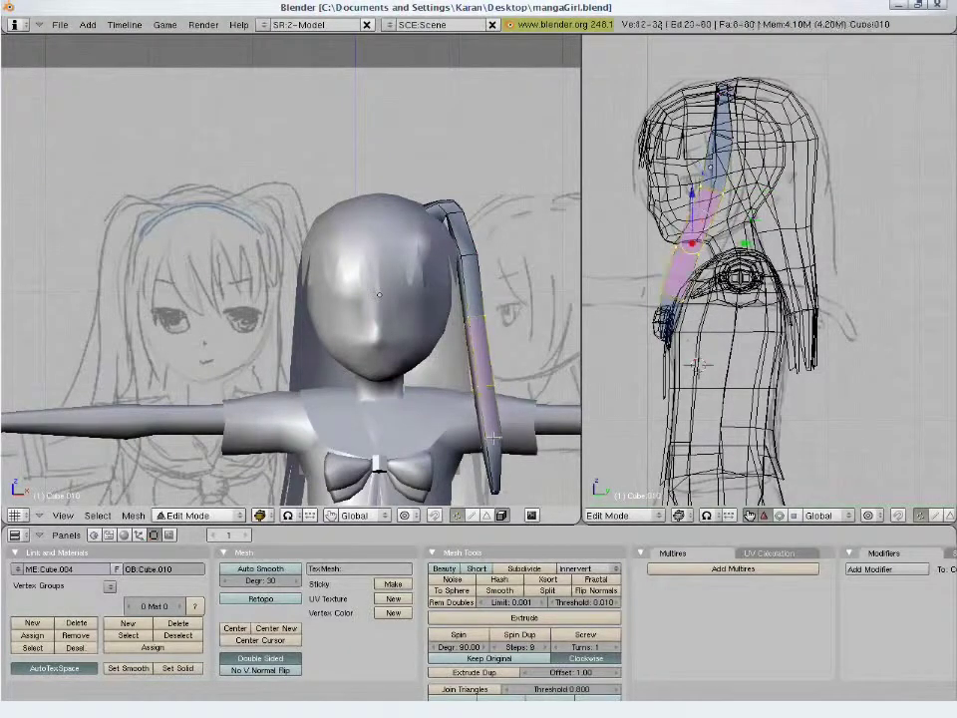
pyautogui.press('g')
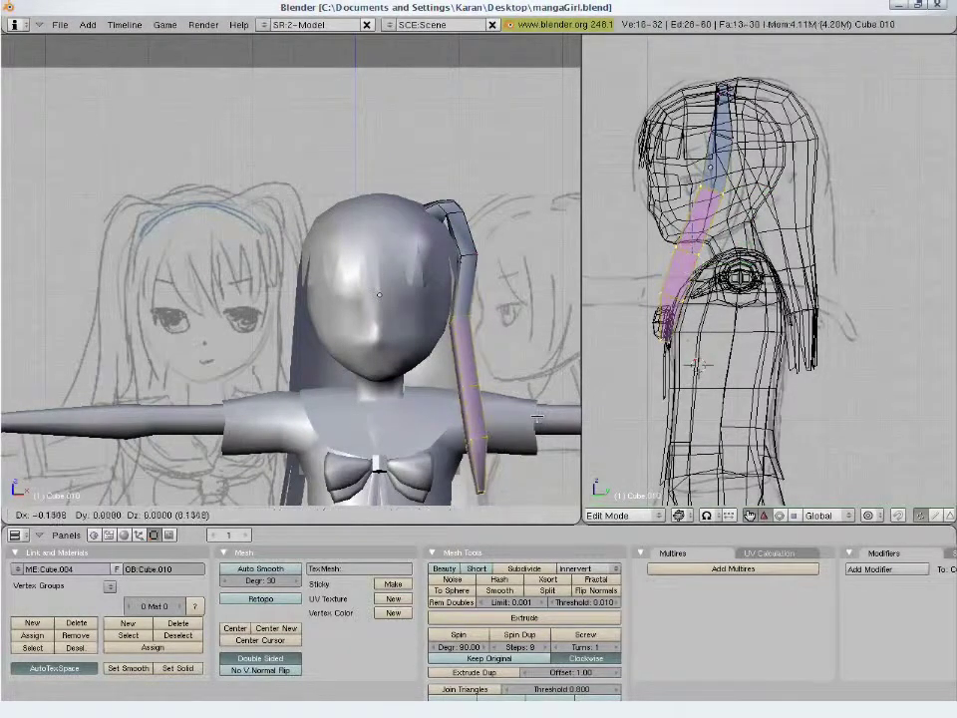
pyautogui.click(537, 418)
# - Reposition and tilt the pigtail section, widen it 1.5262× along X, and return to Object Mode
pyautogui.press('z')
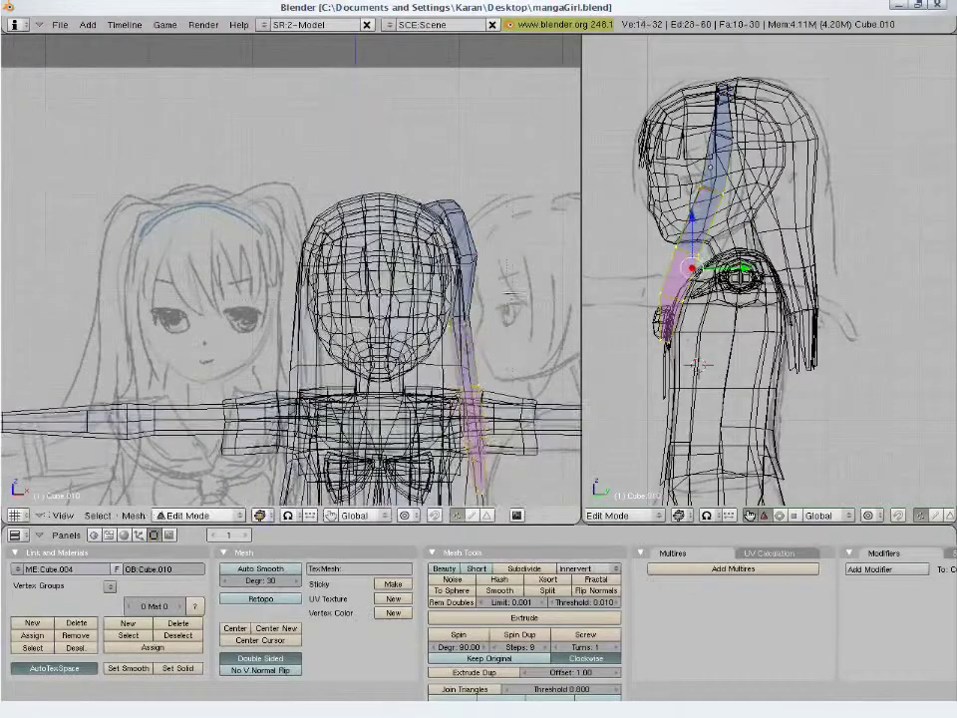
pyautogui.press('z')
pyautogui.press('g')
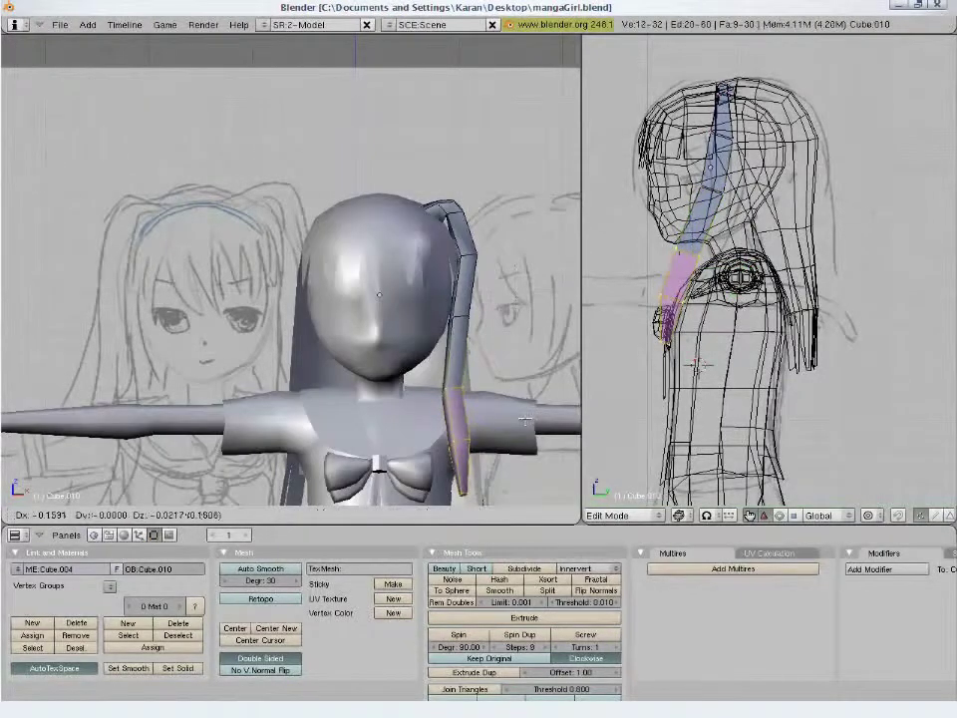
pyautogui.click(522, 419)
pyautogui.press('r')
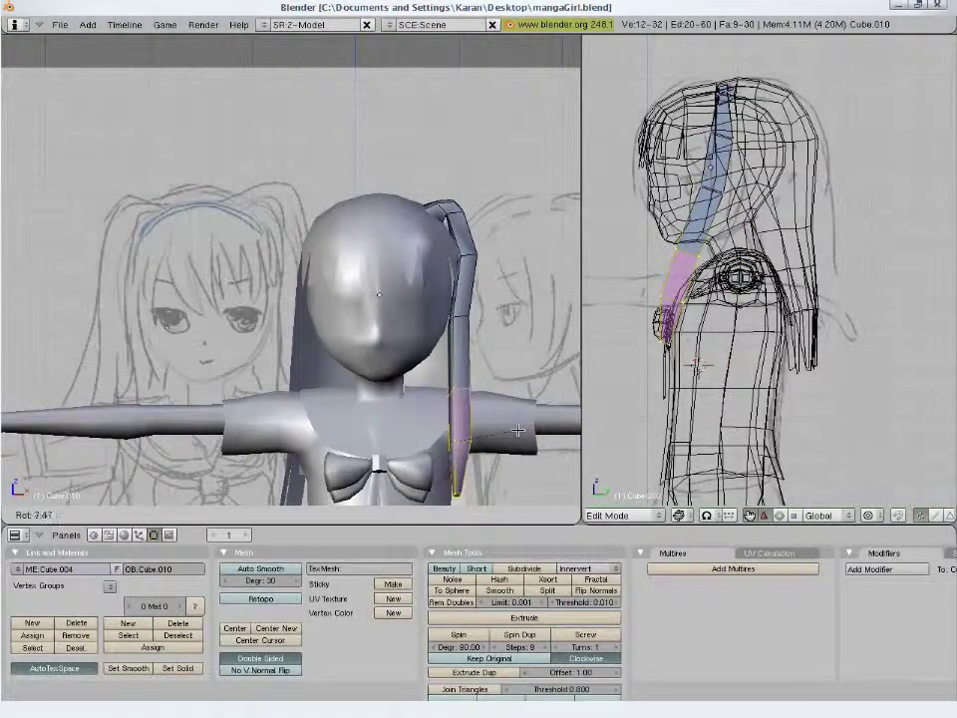
pyautogui.press('s')
pyautogui.press('x')
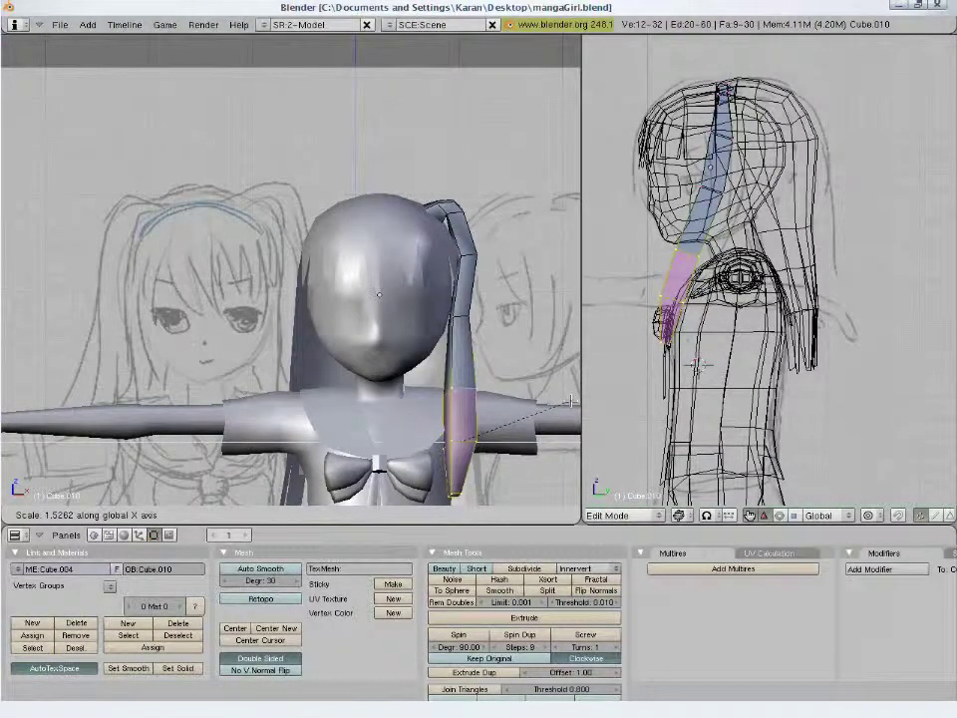
pyautogui.click(570, 401)
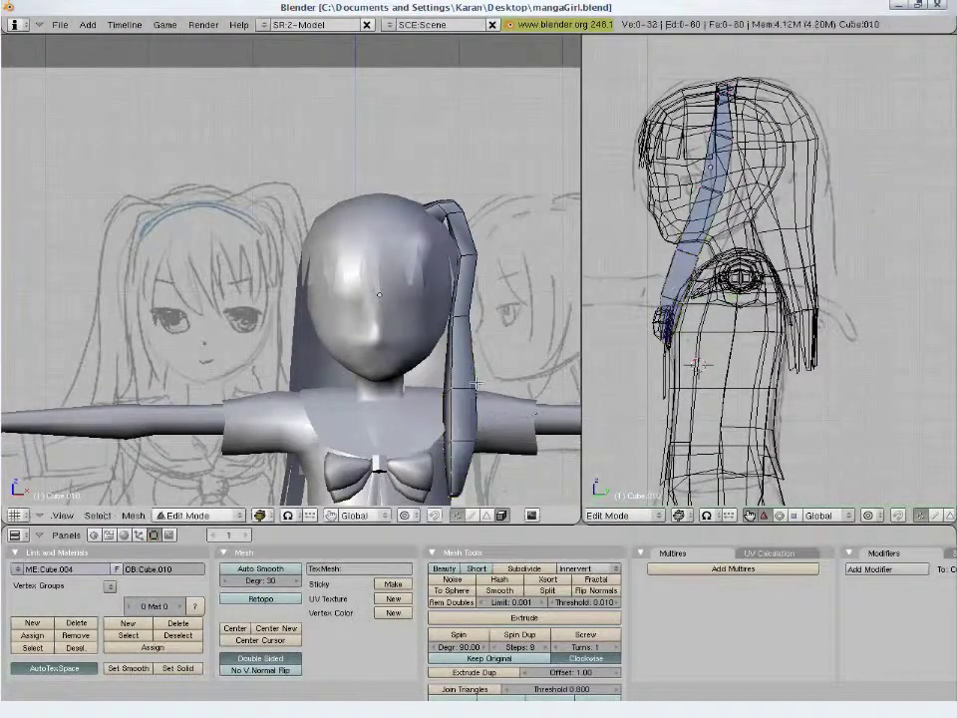
pyautogui.press('Tab')
pyautogui.press('Tab')
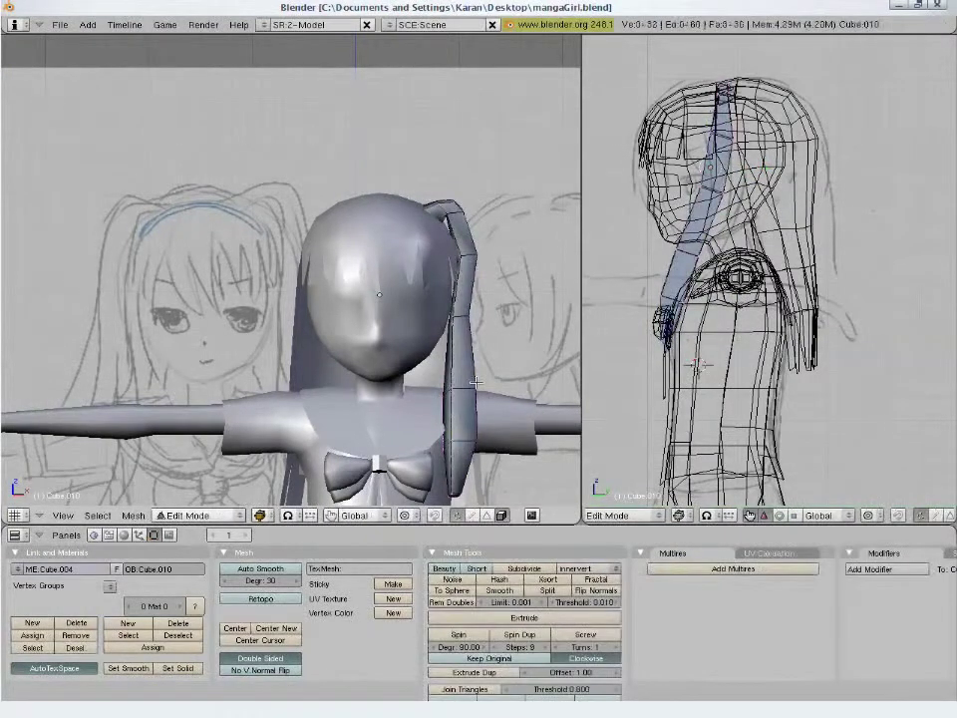
pyautogui.press('Tab')
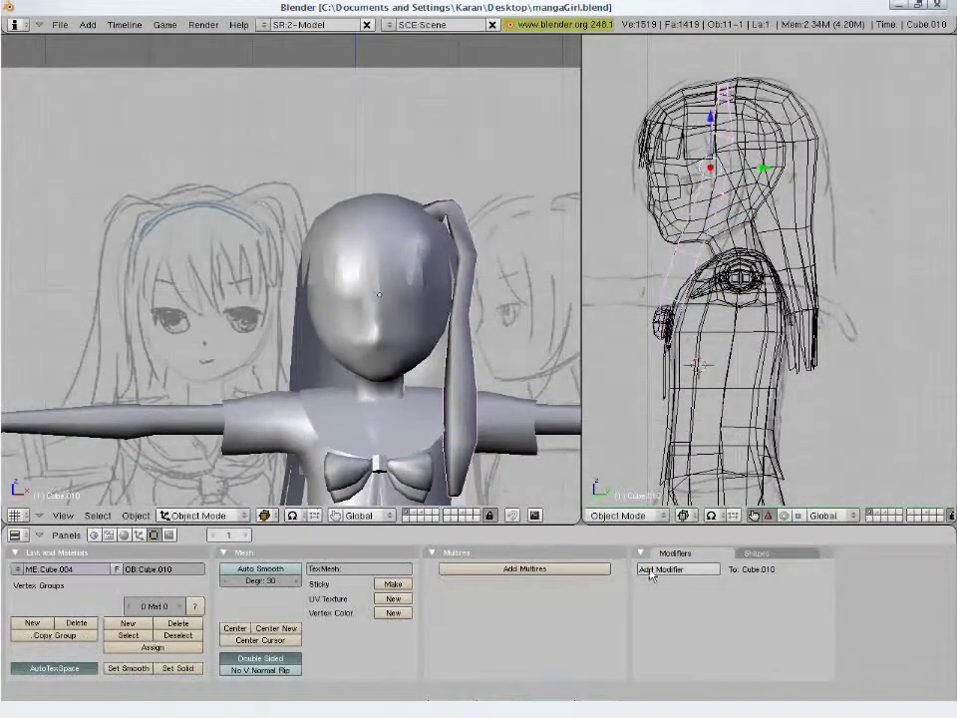
# - Add a Mirror modifier so the pigtail appears on the other side of the head
pyautogui.click(650, 572)
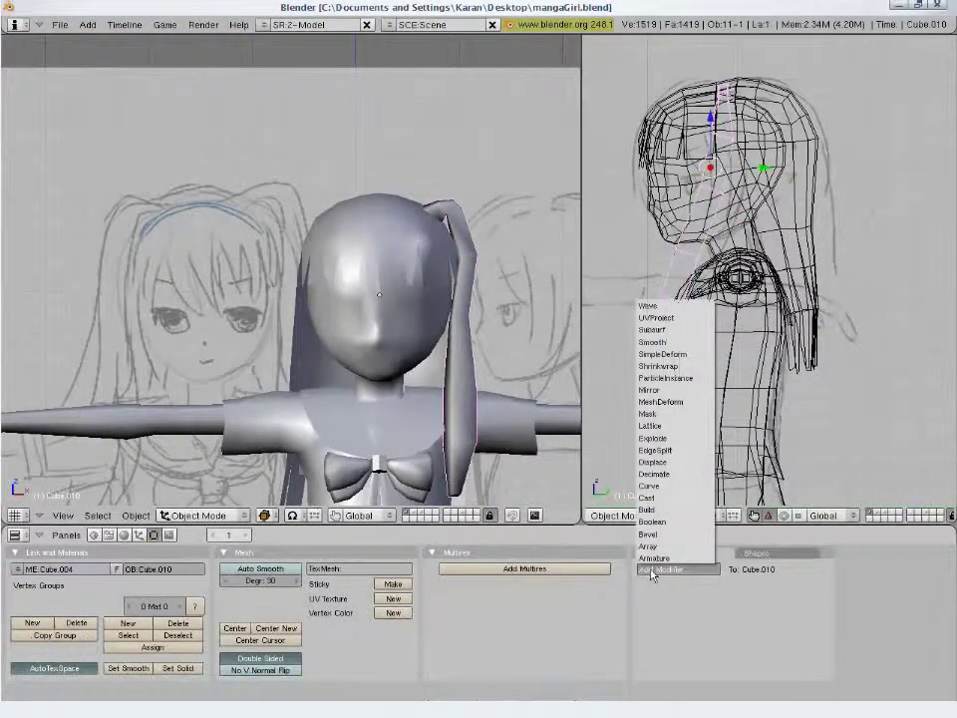
pyautogui.click(658, 390)
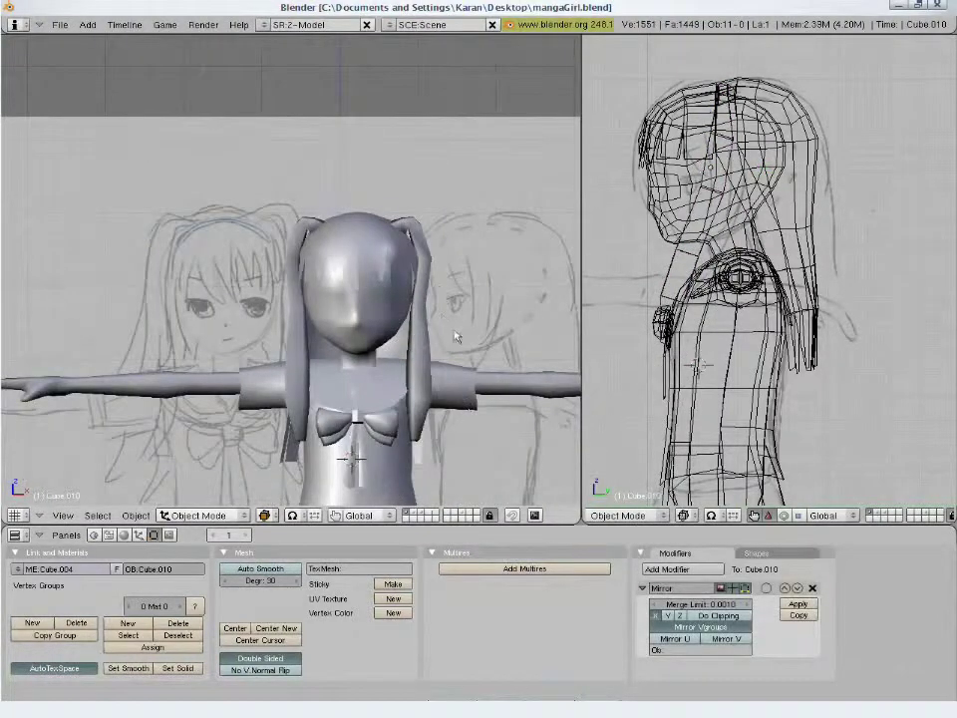
pyautogui.press('Tab')
# - Insert an extra edge loop along the pigtail and slide it into place
pyautogui.hotkey('ctrl', 'r')
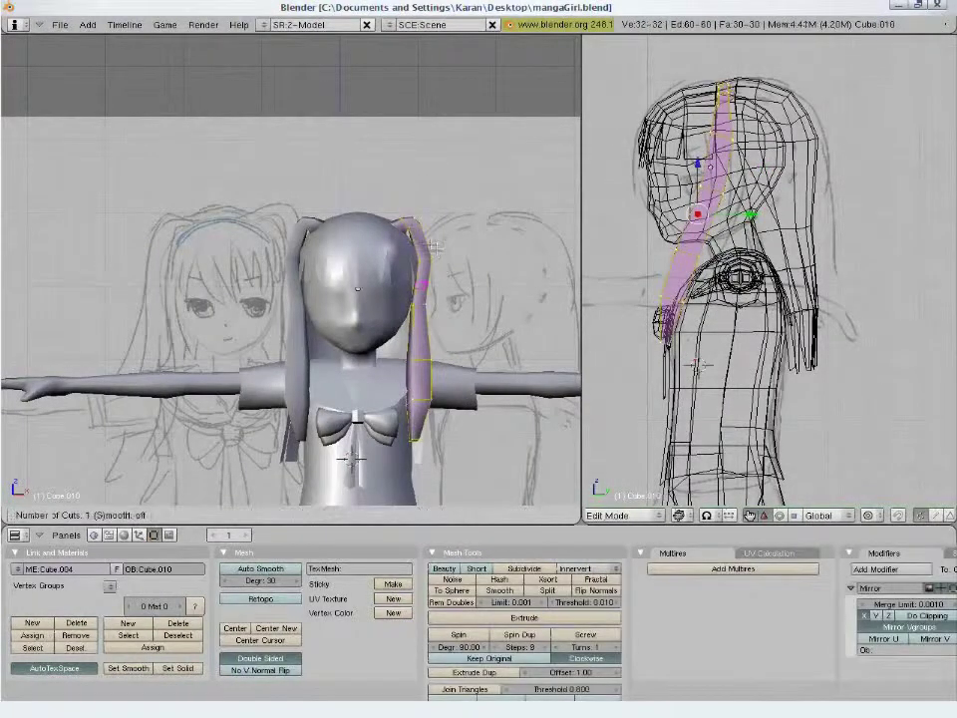
pyautogui.click(431, 245)
pyautogui.click(426, 237)
pyautogui.press('g')
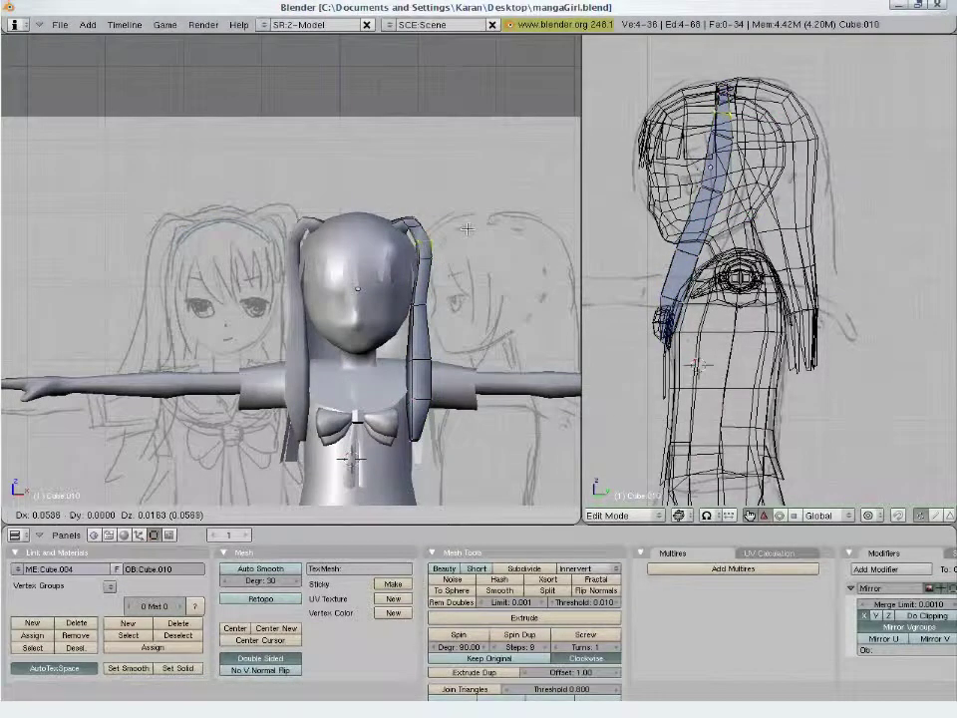
pyautogui.click(463, 229)
pyautogui.press('Tab')
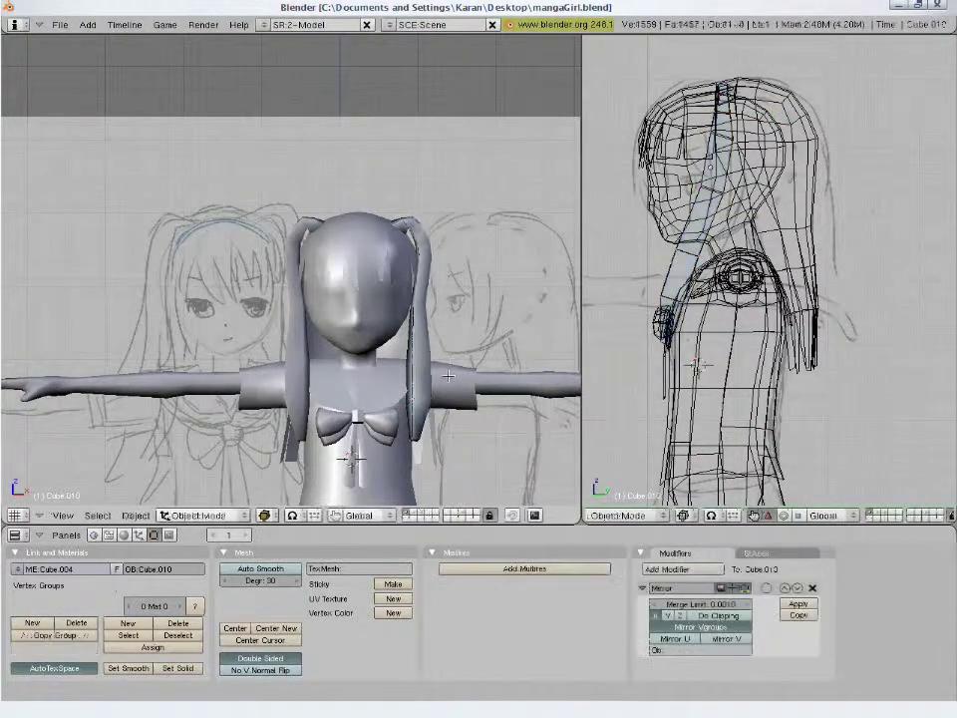
# - Orbit to inspect the twin pigtails and save over mangaGirl.blend
pyautogui.scroll(-2, 433, 344)
pyautogui.moveTo(434, 344); pyautogui.dragTo(304, 240, button='middle')
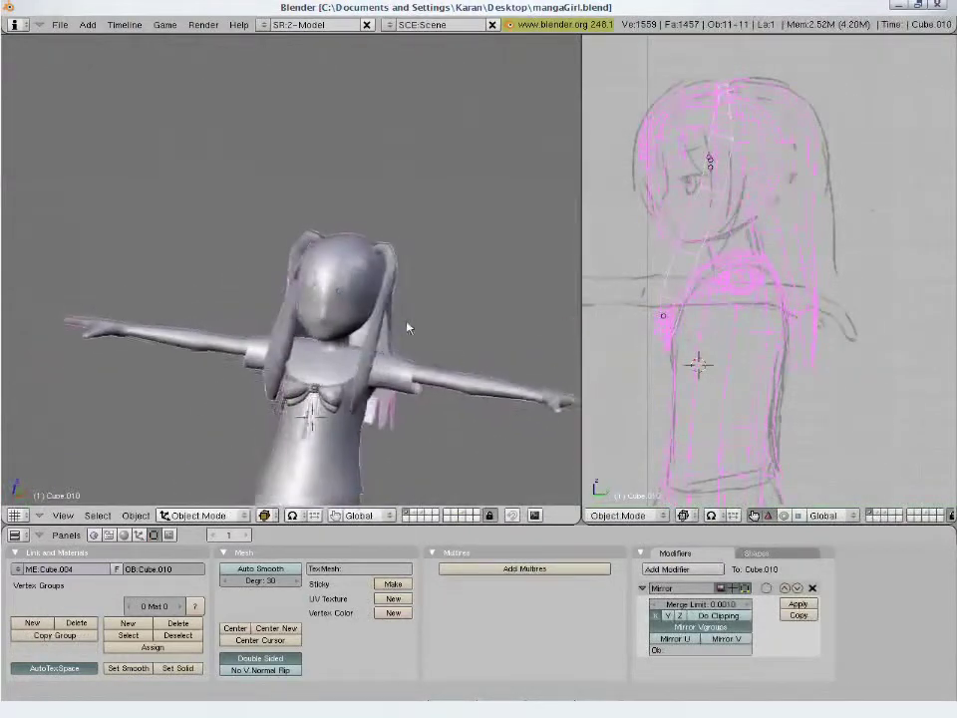
pyautogui.moveTo(420, 406); pyautogui.dragTo(225, 329, button='middle')
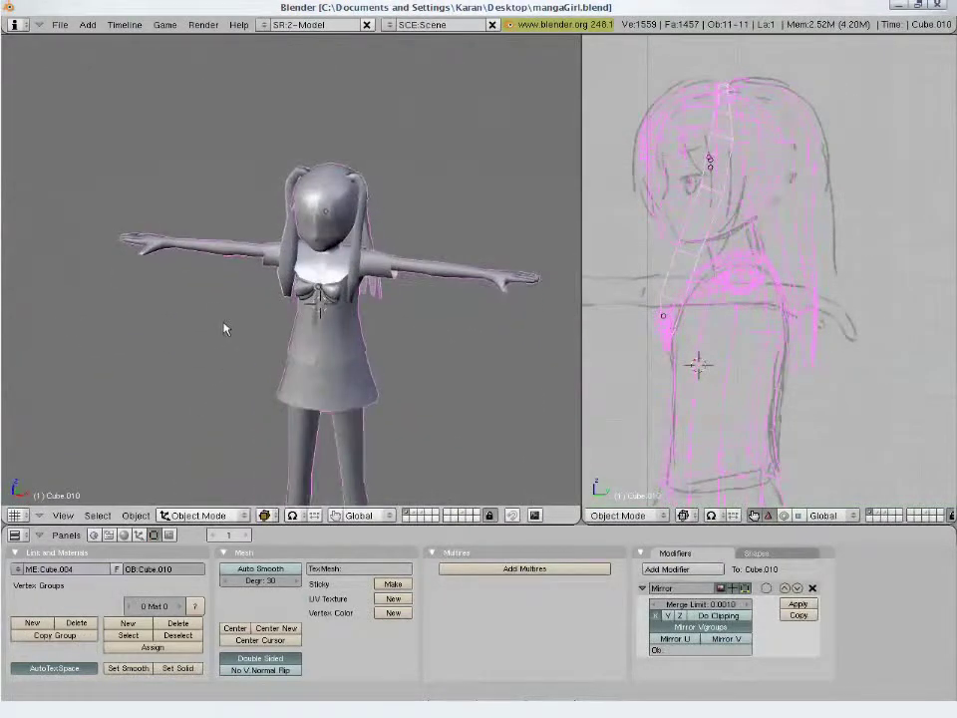
pyautogui.hotkey('ctrl', 'w')
pyautogui.click(224, 327)
pyautogui.press('a')
pyautogui.press('KP_1')
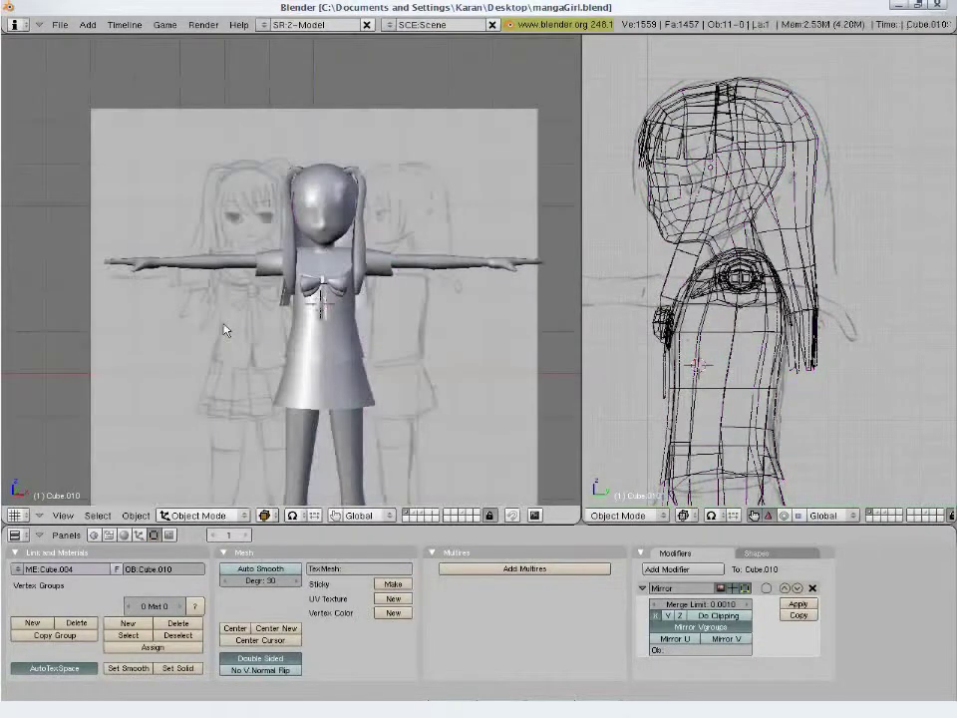
pyautogui.scroll(5, 387, 309)
pyautogui.hotkey('ctrl', 'w')
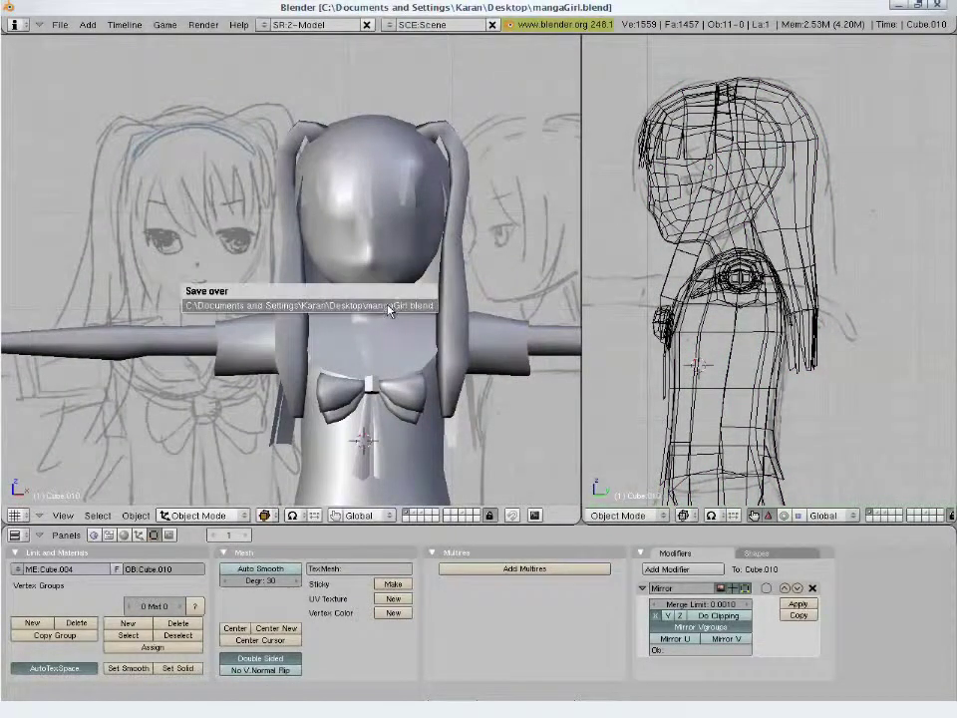
pyautogui.click(386, 309)
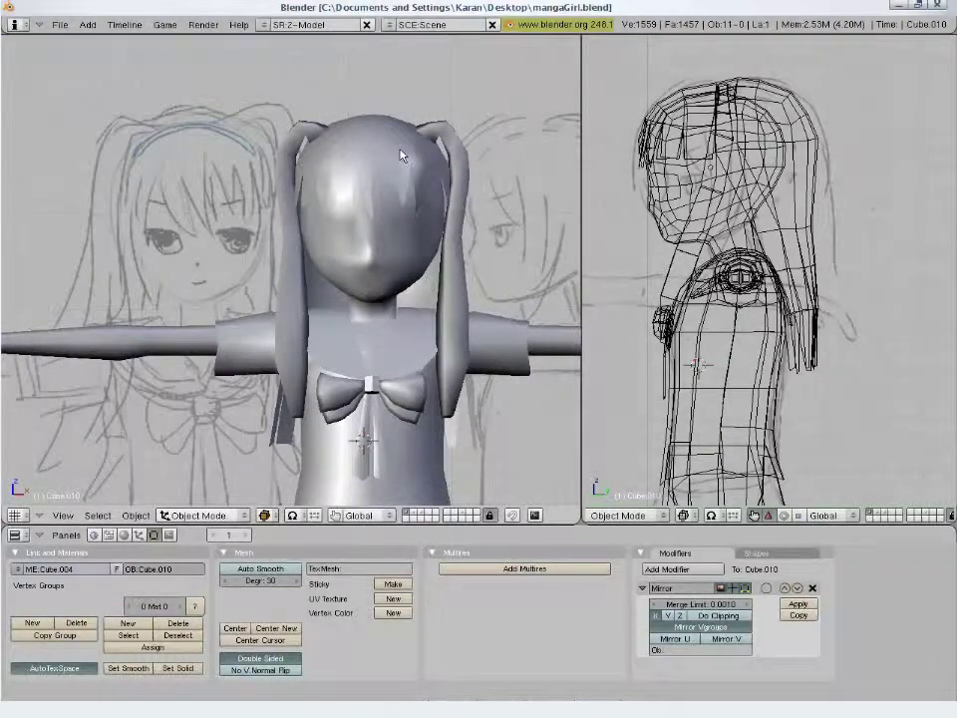
pyautogui.rightClick(816, 171)
# - Select a back-hair strand's vertices and move them closer to the body
pyautogui.press('Tab')
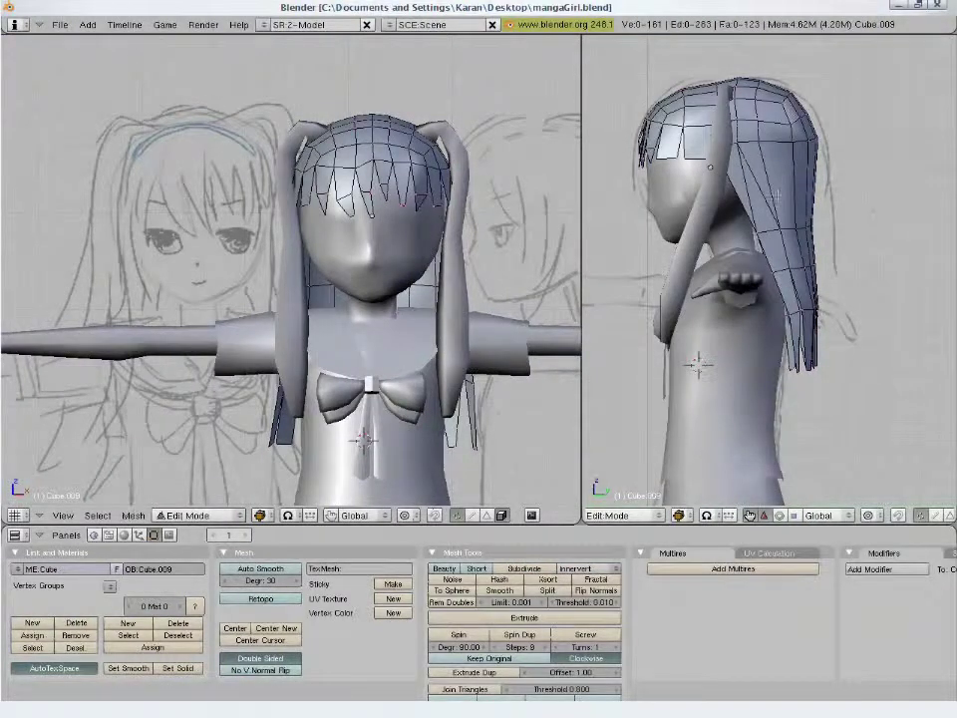
pyautogui.rightClick(760, 229)
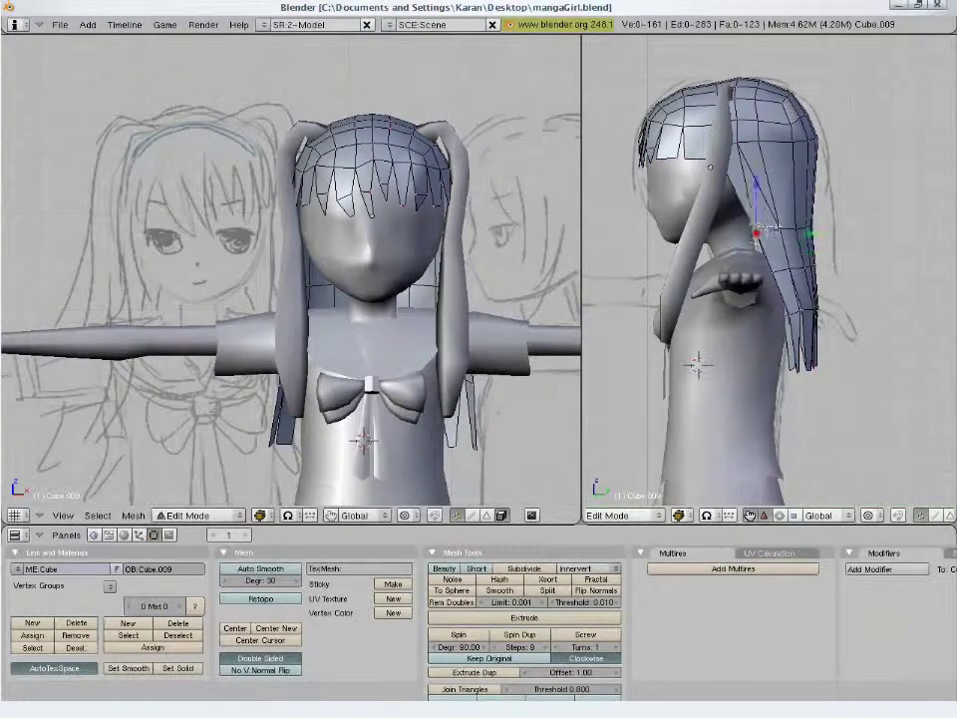
pyautogui.keyDown('shift'); pyautogui.rightClick(782, 279); pyautogui.keyUp('shift')
pyautogui.keyDown('shift'); pyautogui.rightClick(796, 310); pyautogui.keyUp('shift')
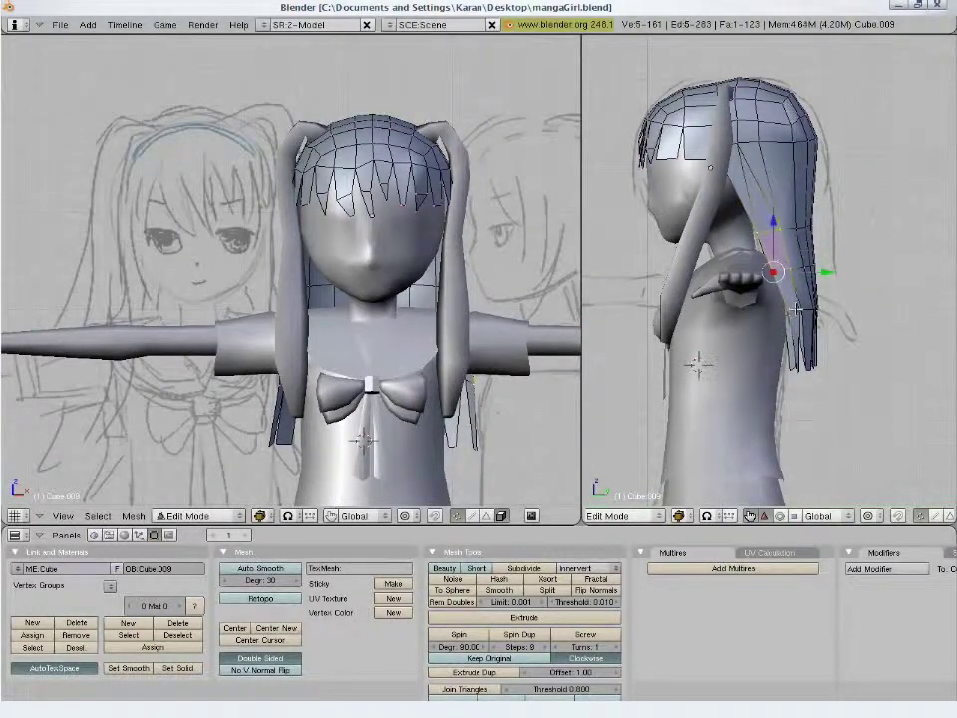
pyautogui.keyDown('shift'); pyautogui.rightClick(794, 315); pyautogui.keyUp('shift')
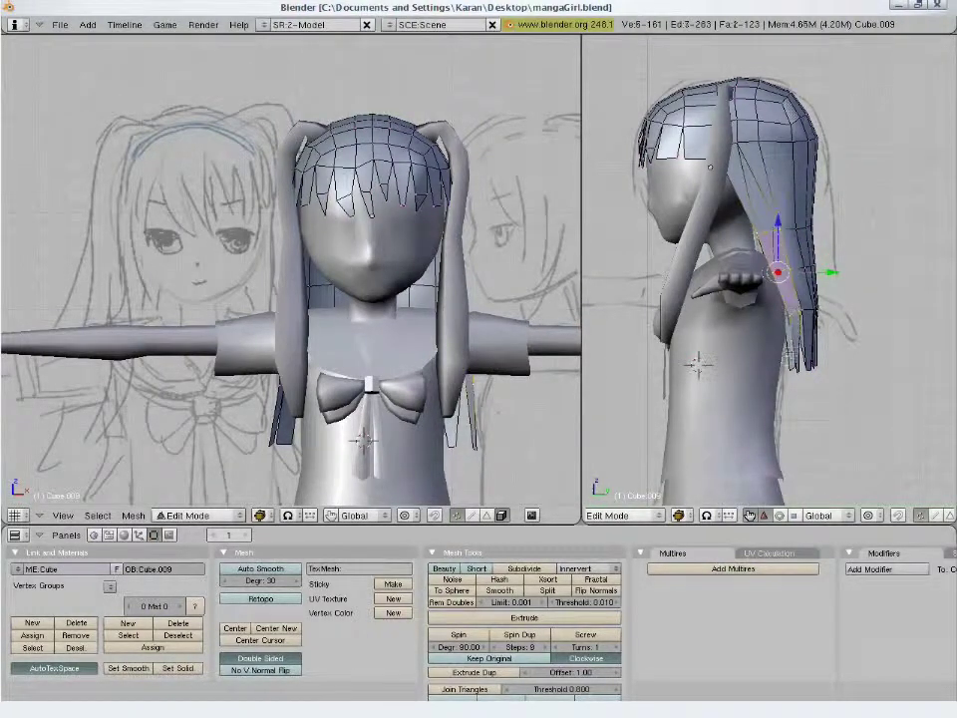
pyautogui.keyDown('shift'); pyautogui.rightClick(794, 381); pyautogui.keyUp('shift')
pyautogui.keyDown('shift'); pyautogui.rightClick(802, 380); pyautogui.keyUp('shift')
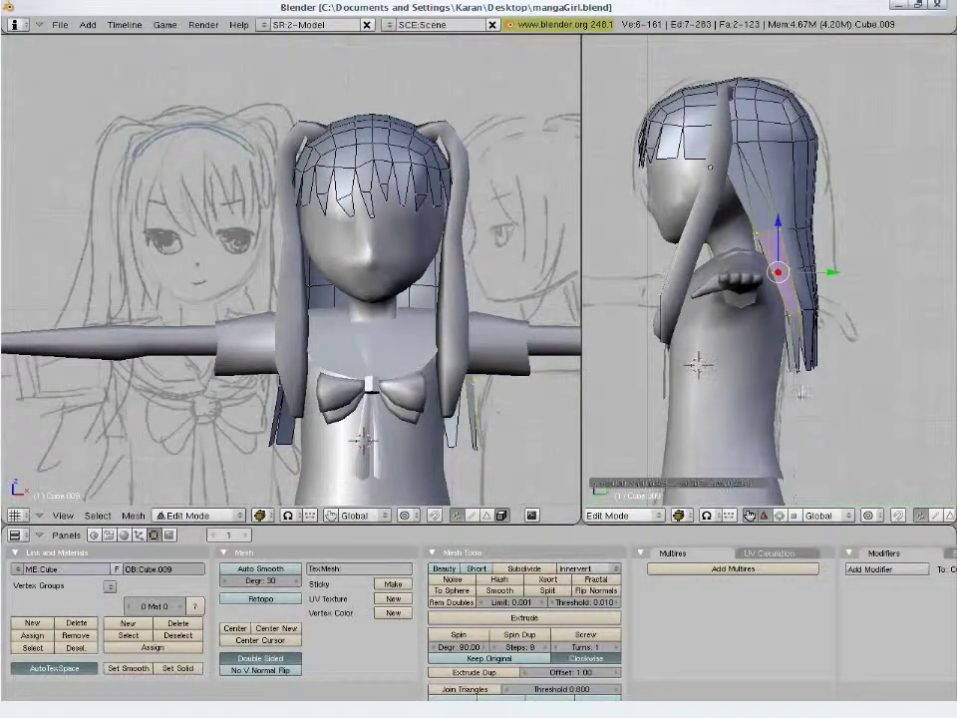
pyautogui.keyDown('shift'); pyautogui.rightClick(803, 376); pyautogui.keyUp('shift')
pyautogui.press('g')
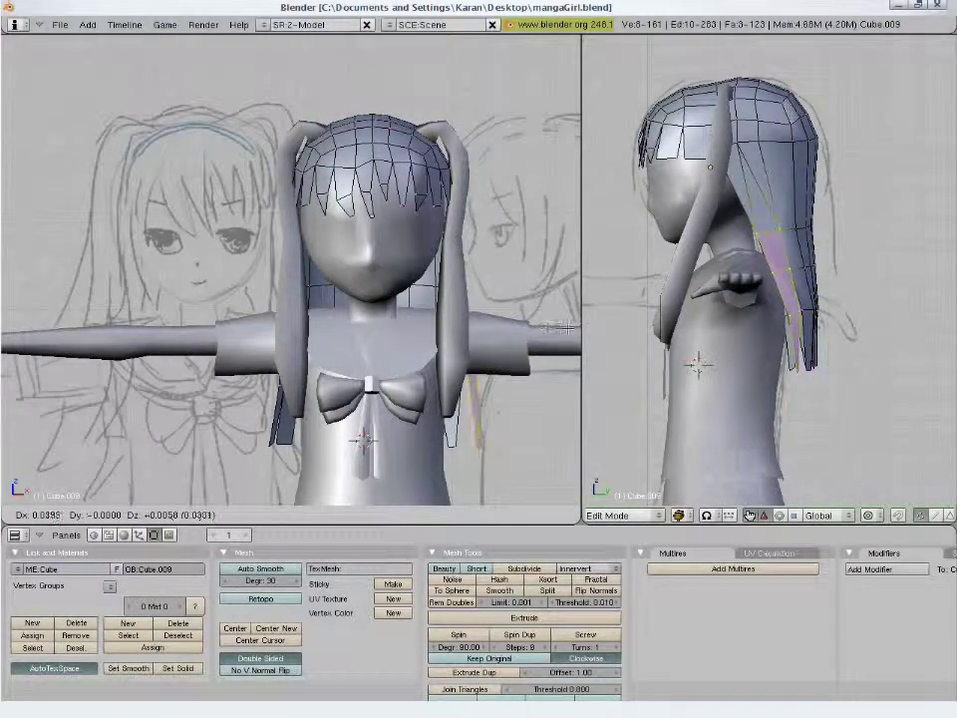
pyautogui.click(564, 326)
pyautogui.press('z')
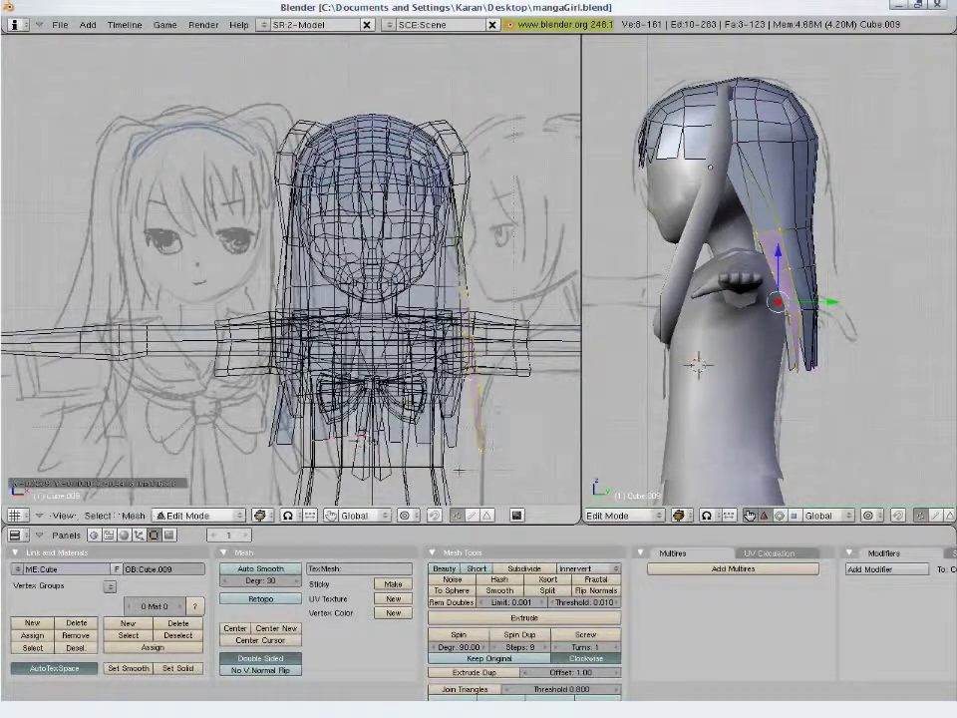
pyautogui.press('z')
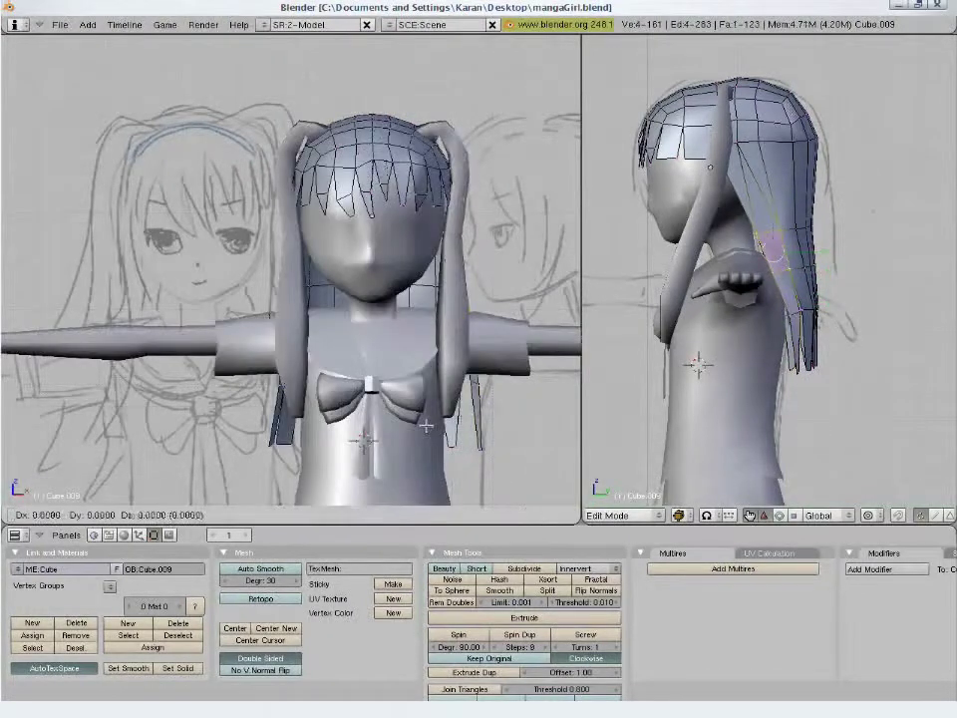
# - Select the vertices running down a rear hair strand
pyautogui.press('a')
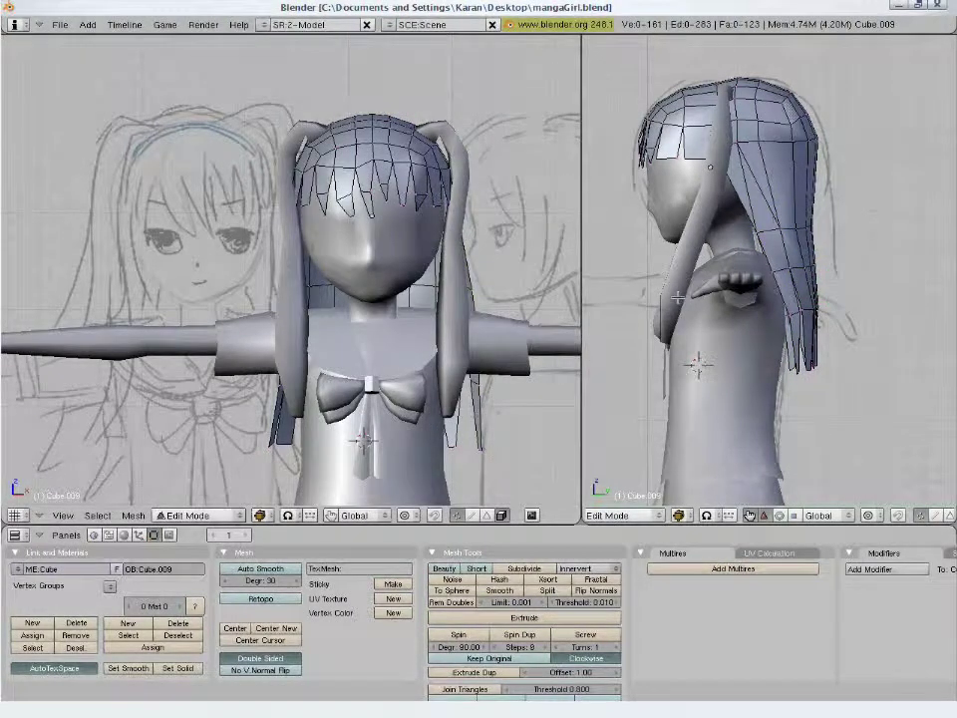
pyautogui.moveTo(677, 297); pyautogui.dragTo(758, 284, button='middle')
pyautogui.press('a')
pyautogui.press('a')
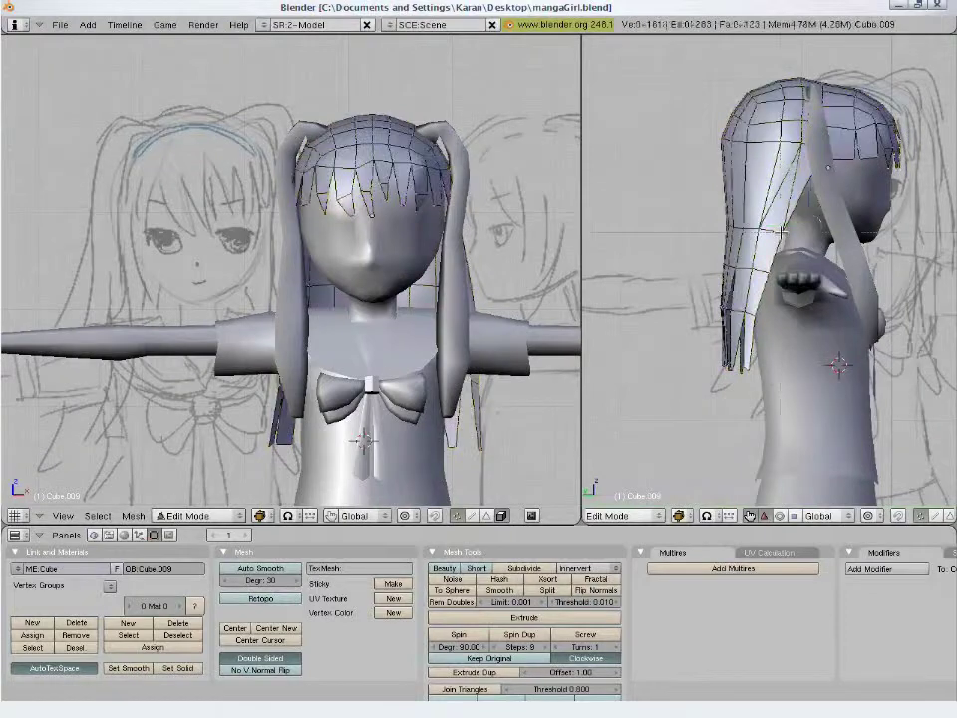
pyautogui.rightClick(768, 230)
pyautogui.keyDown('shift'); pyautogui.rightClick(763, 289); pyautogui.keyUp('shift')
pyautogui.keyDown('shift'); pyautogui.rightClick(758, 344); pyautogui.keyUp('shift')
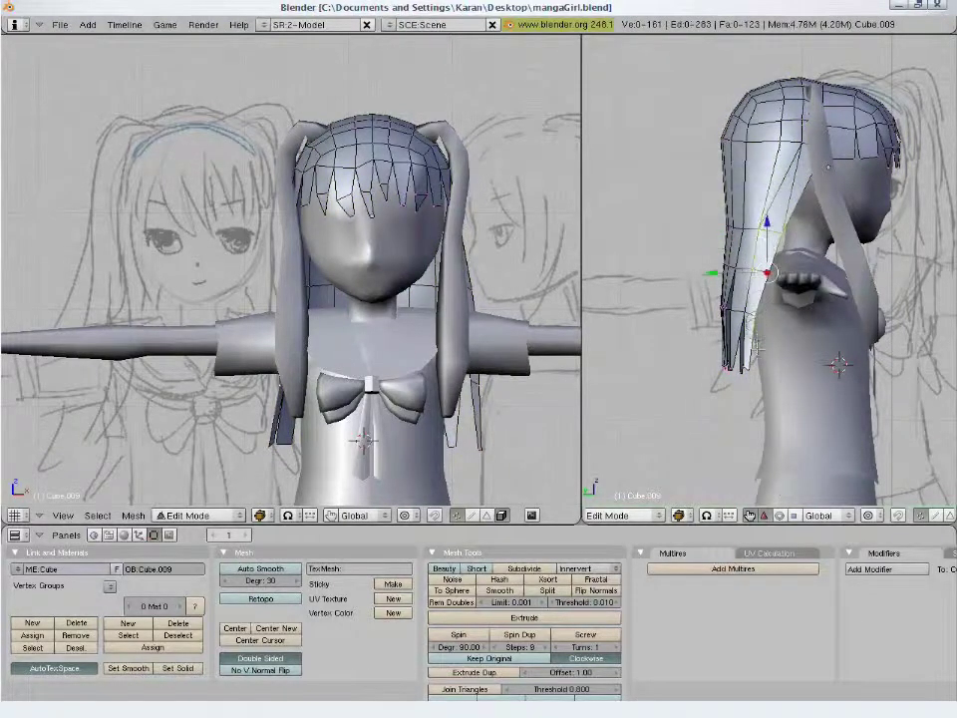
pyautogui.keyDown('shift'); pyautogui.rightClick(753, 385); pyautogui.keyUp('shift')
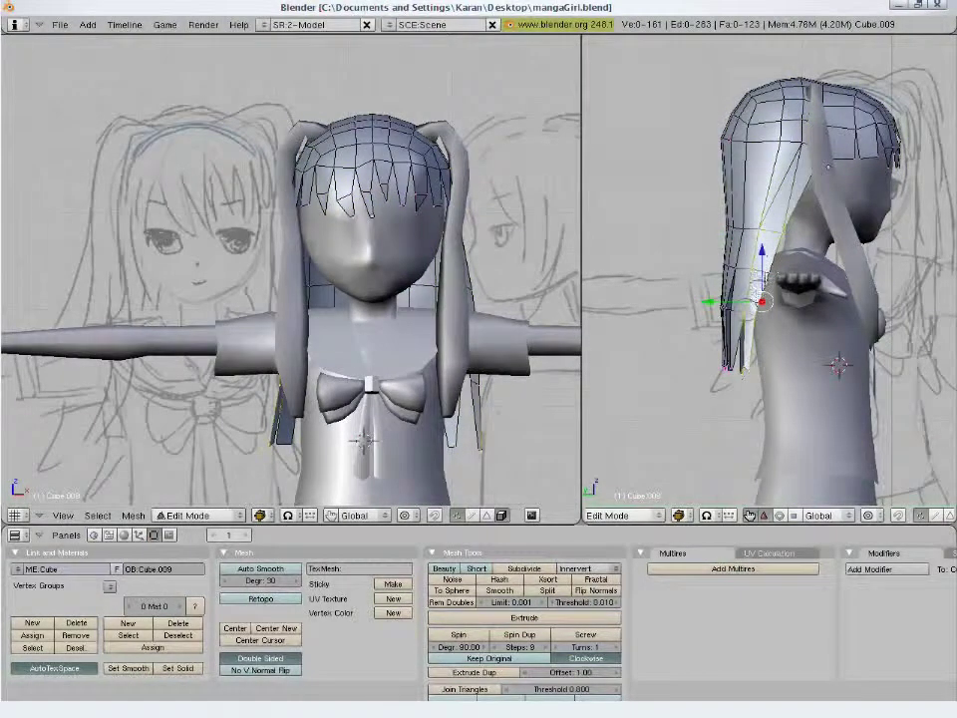
# - Move the selected rear strand against the character's back, checked in side view
pyautogui.moveTo(677, 347); pyautogui.dragTo(758, 329, button='middle')
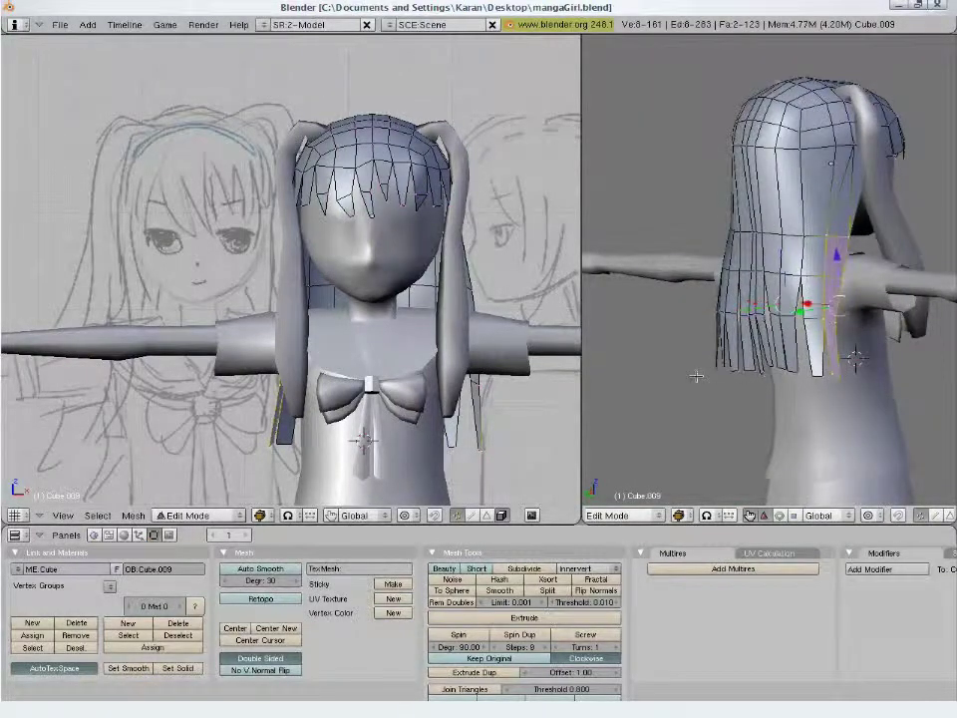
pyautogui.press('z')
pyautogui.press('g')
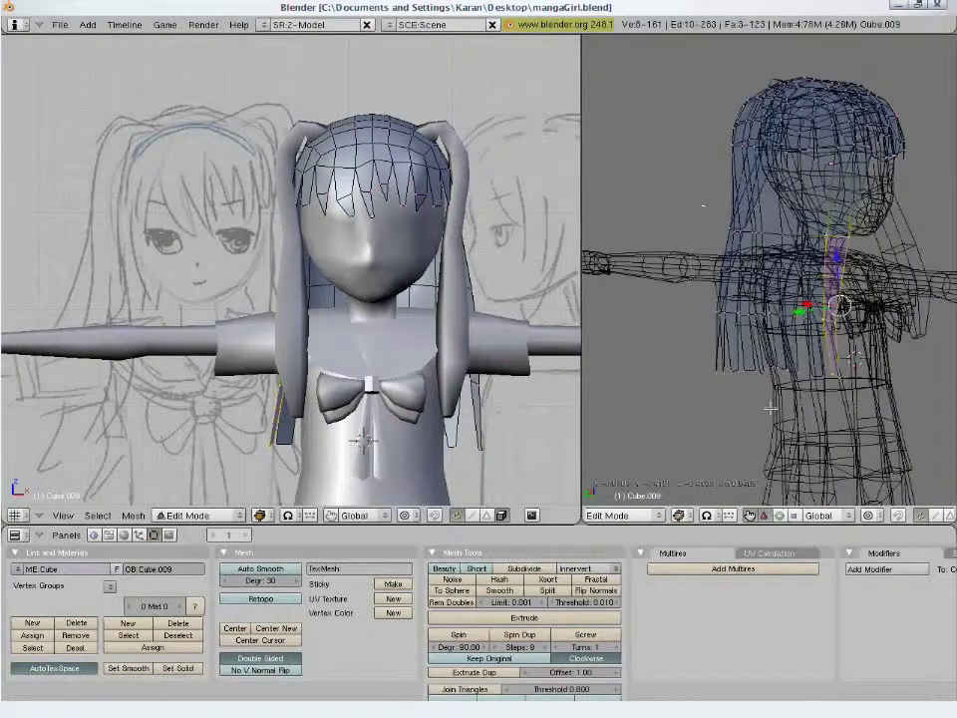
pyautogui.press('KP_3')
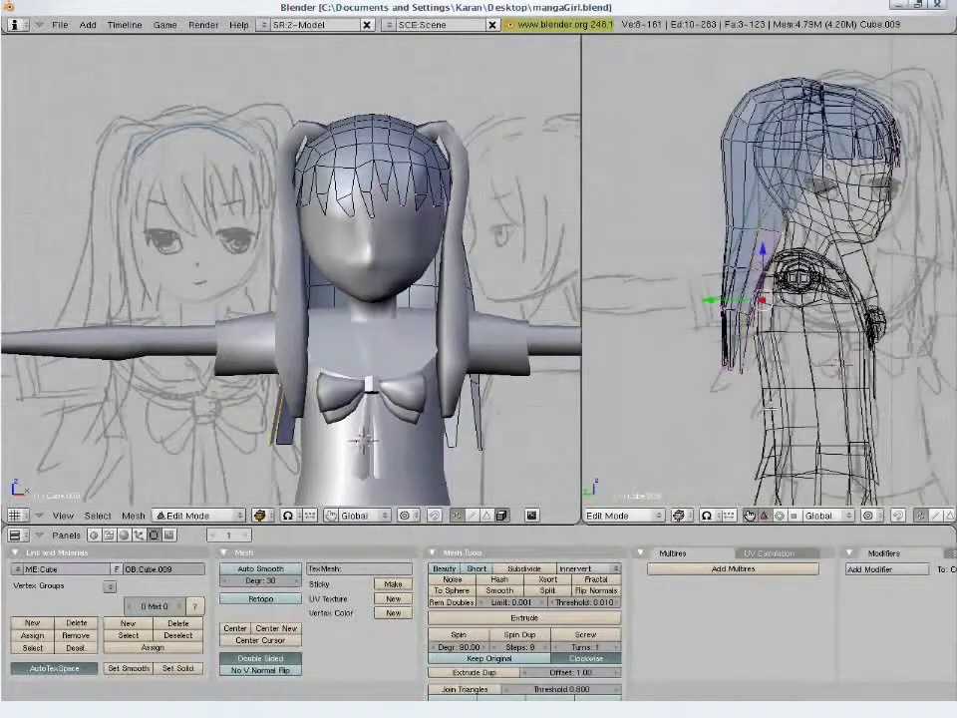
pyautogui.press('z')
pyautogui.press('g')
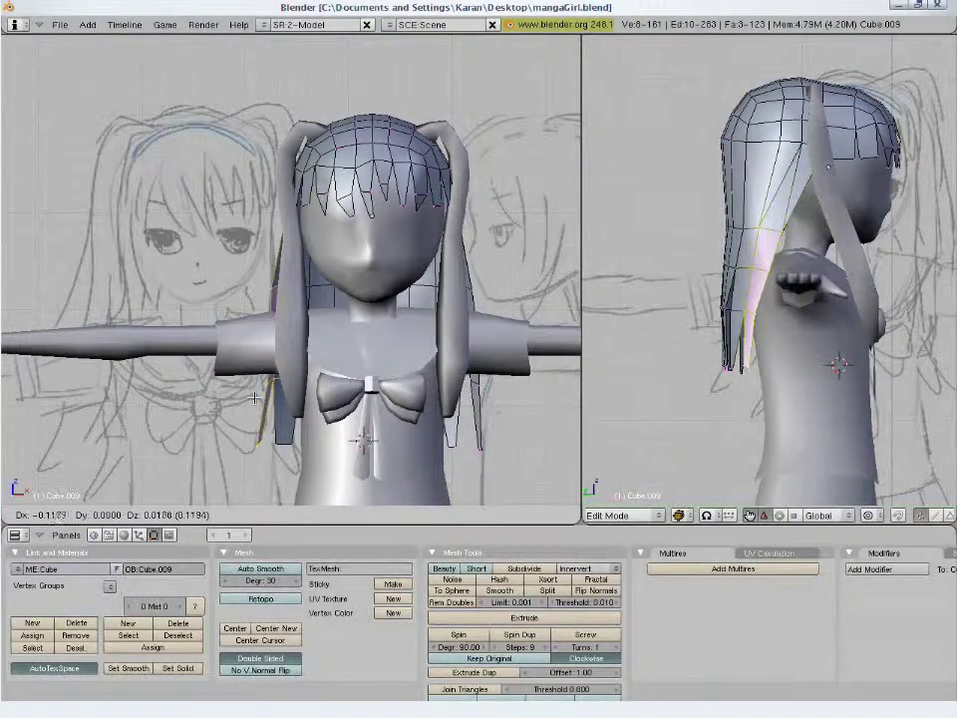
pyautogui.click(260, 401)
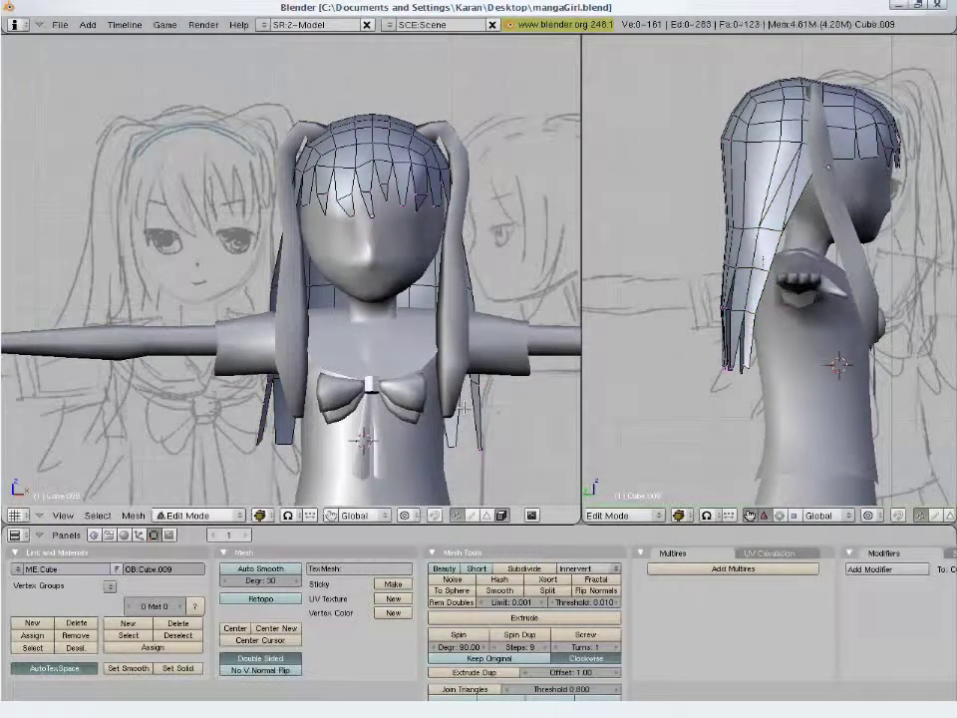
# - Select an edge on the hair and save the model file, overwriting it
pyautogui.moveTo(828, 238); pyautogui.dragTo(787, 256, button='middle')
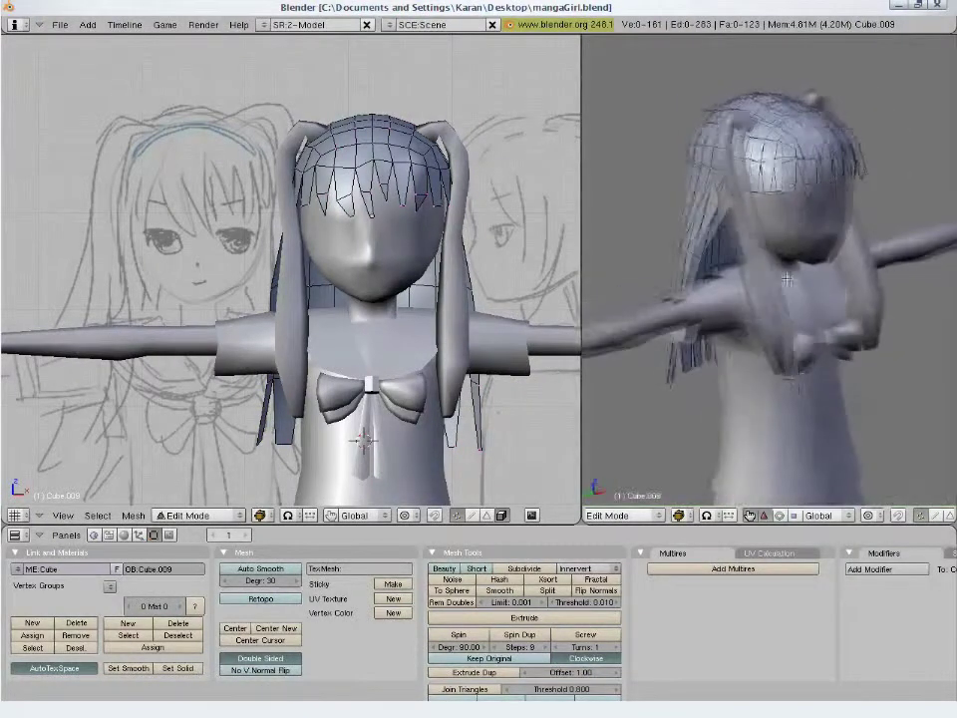
pyautogui.press('a')
pyautogui.press('a')
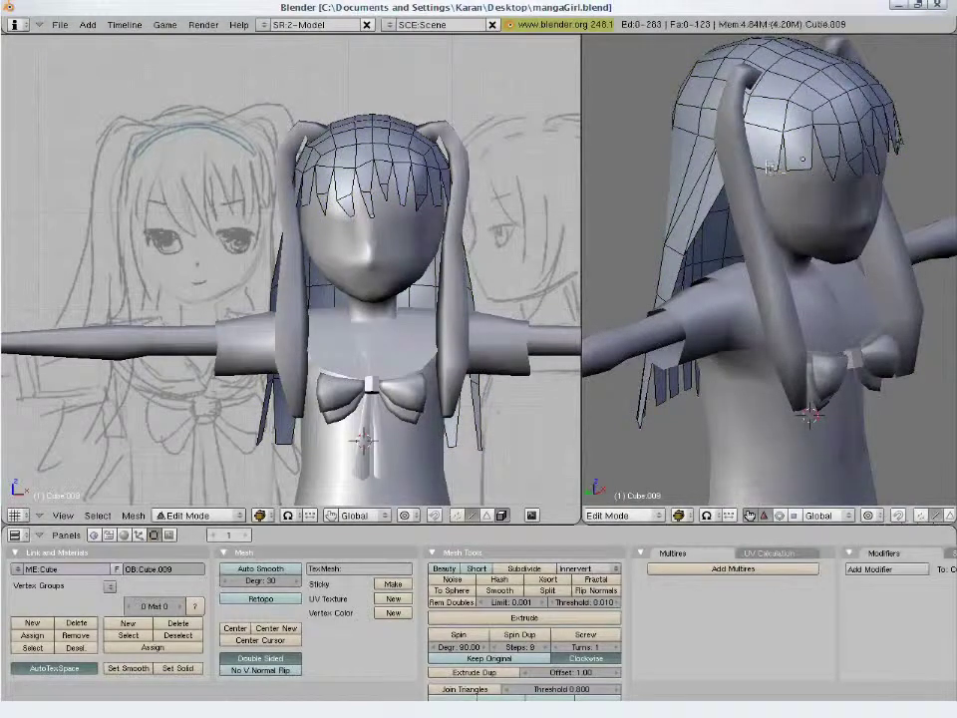
pyautogui.rightClick(769, 167)
pyautogui.hotkey('ctrl', 'w')
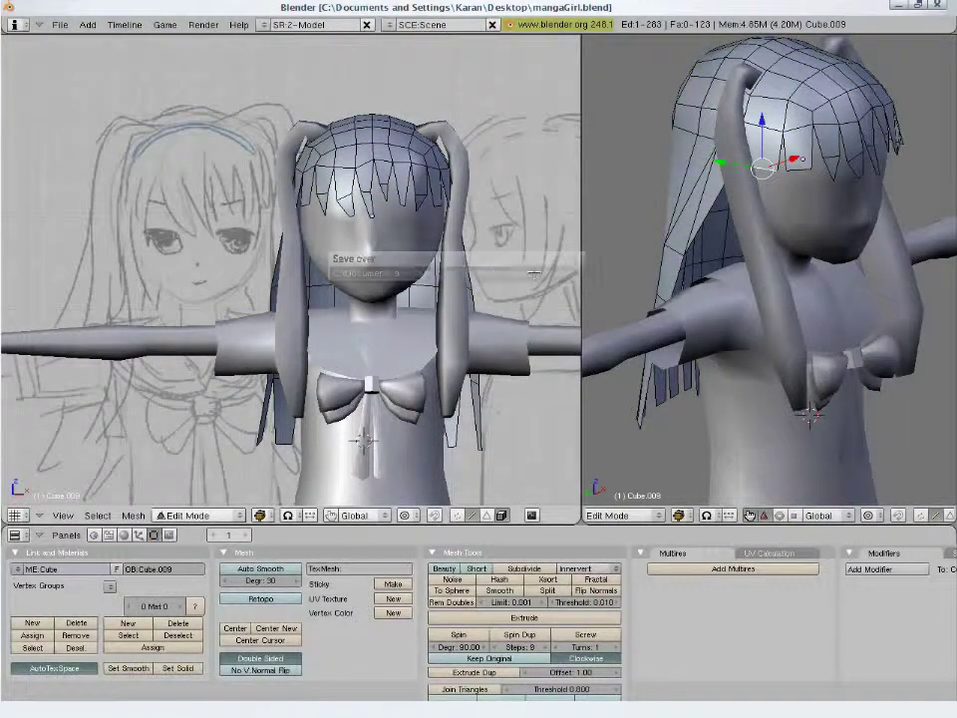
pyautogui.press('Return')
# - Move the hair edge, then add a new hair segment, rotating and shrinking it into place
pyautogui.press('g')
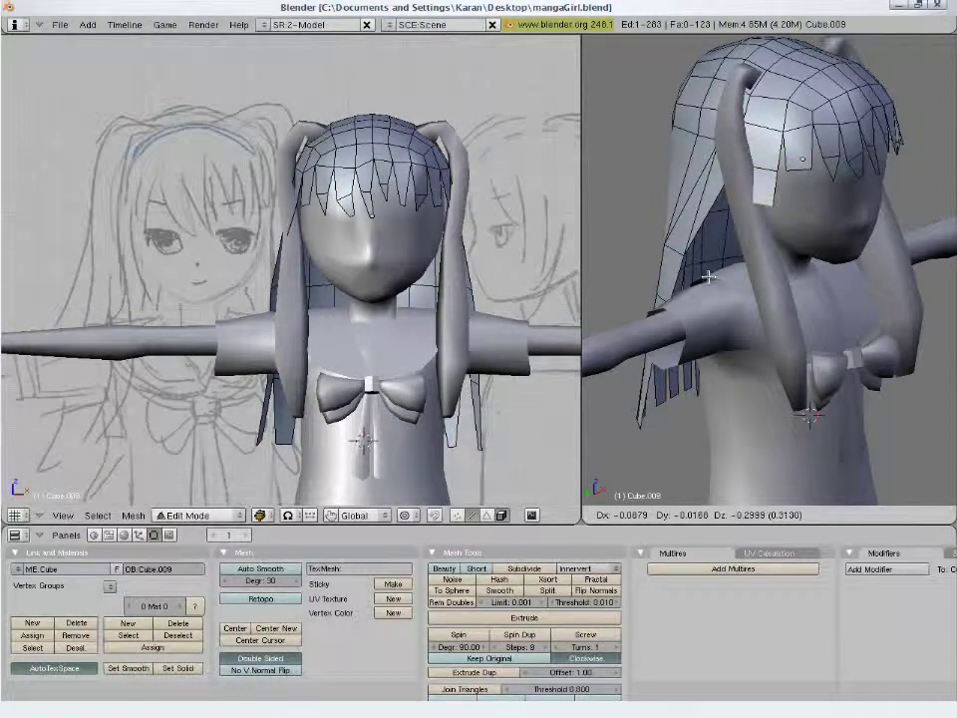
pyautogui.click(708, 277)
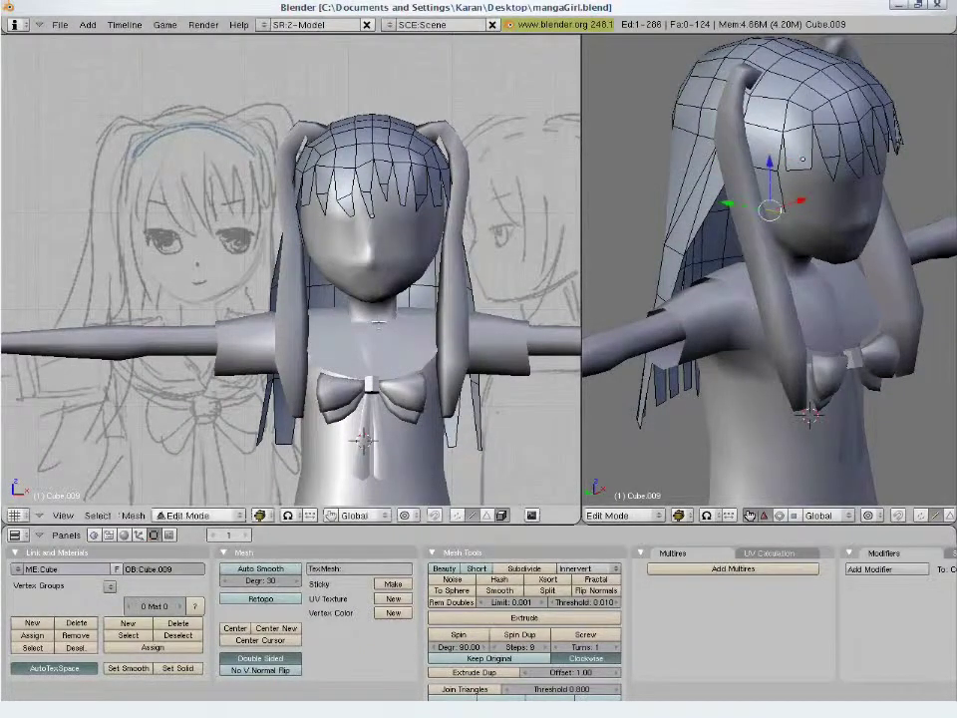
pyautogui.press('g')
pyautogui.click(387, 364)
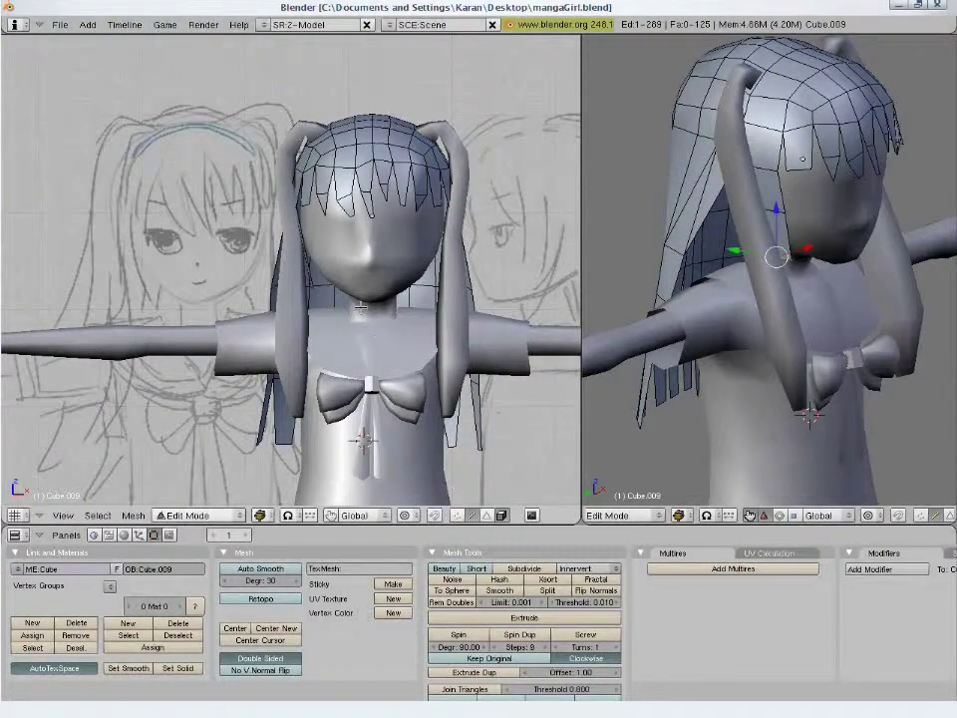
pyautogui.press('r')
pyautogui.press('r')
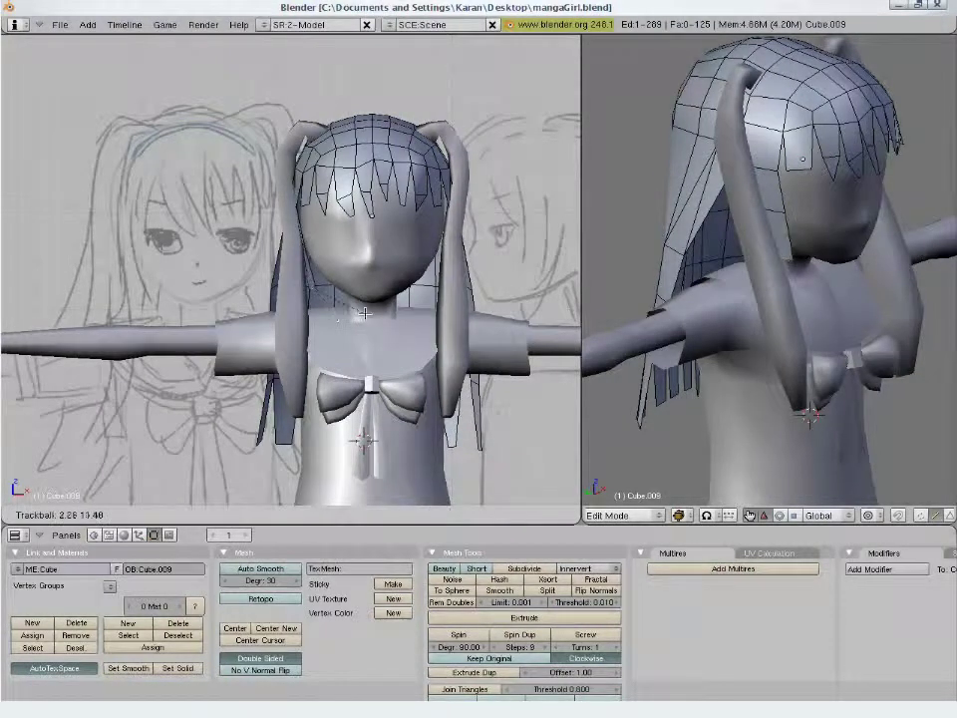
pyautogui.click(371, 314)
pyautogui.press('s')
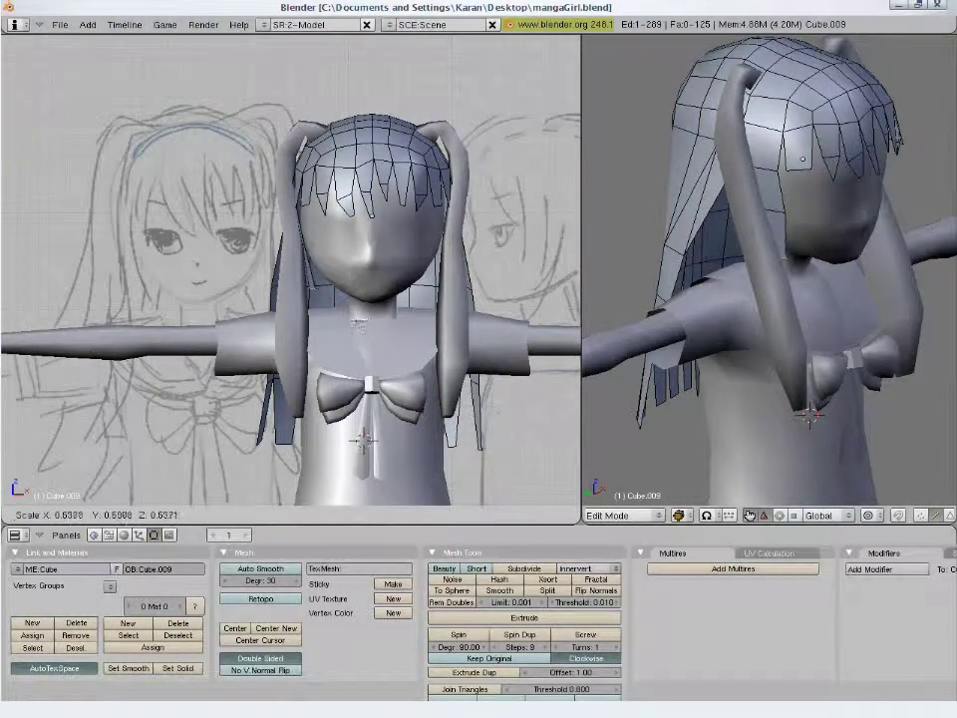
pyautogui.click(347, 316)
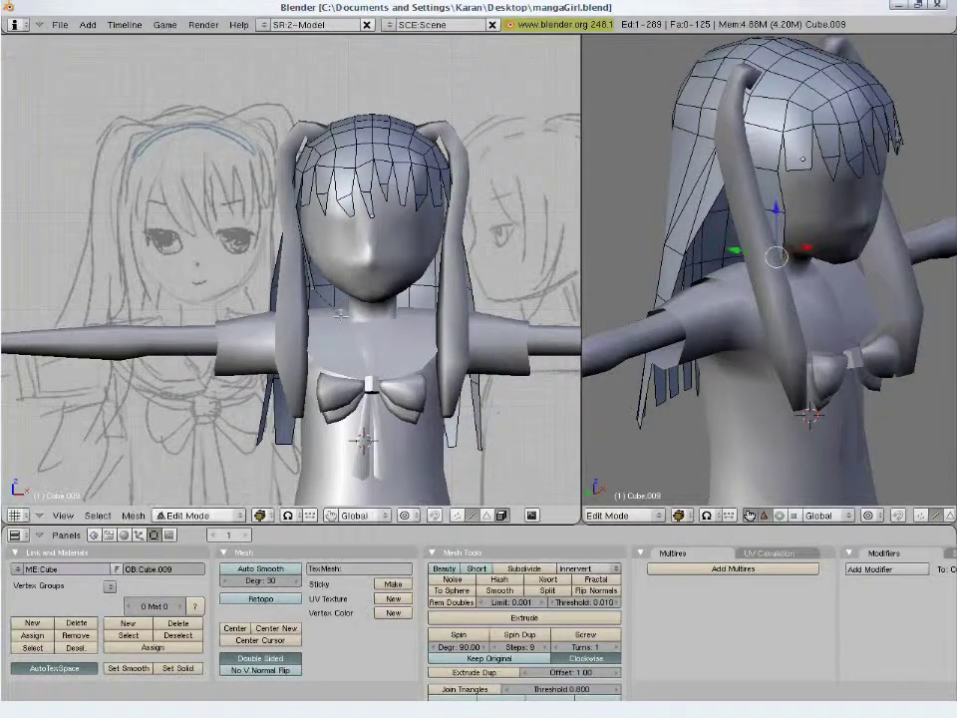
pyautogui.press('r')
pyautogui.press('r')
pyautogui.click(756, 237)
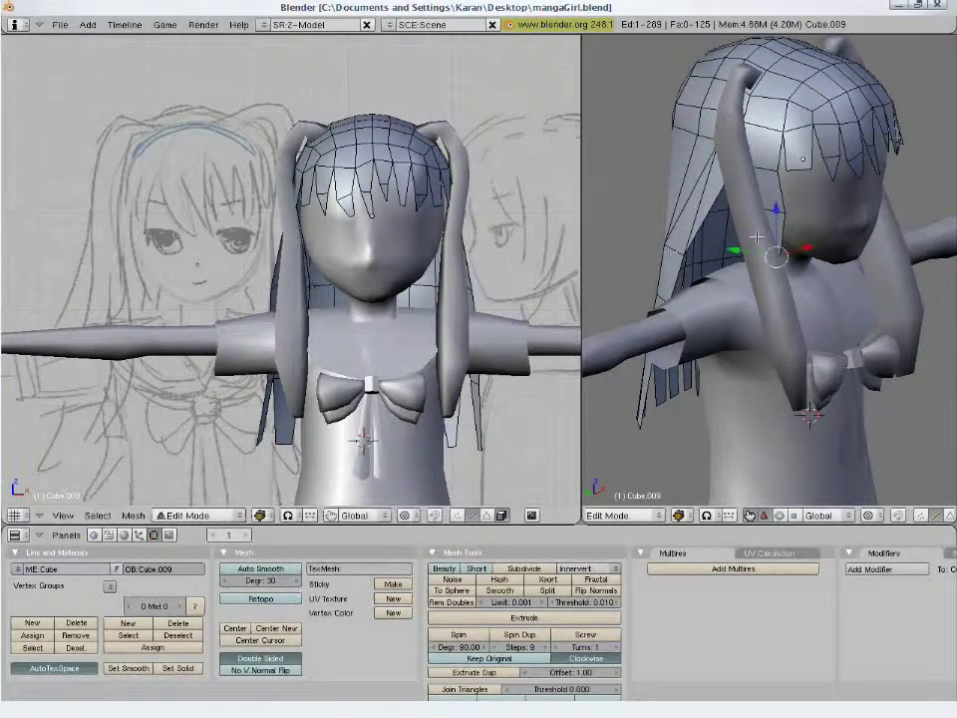
# - Rotate and reposition the hair strand, then nudge the selected hair vertices
pyautogui.press('r')
pyautogui.press('r')
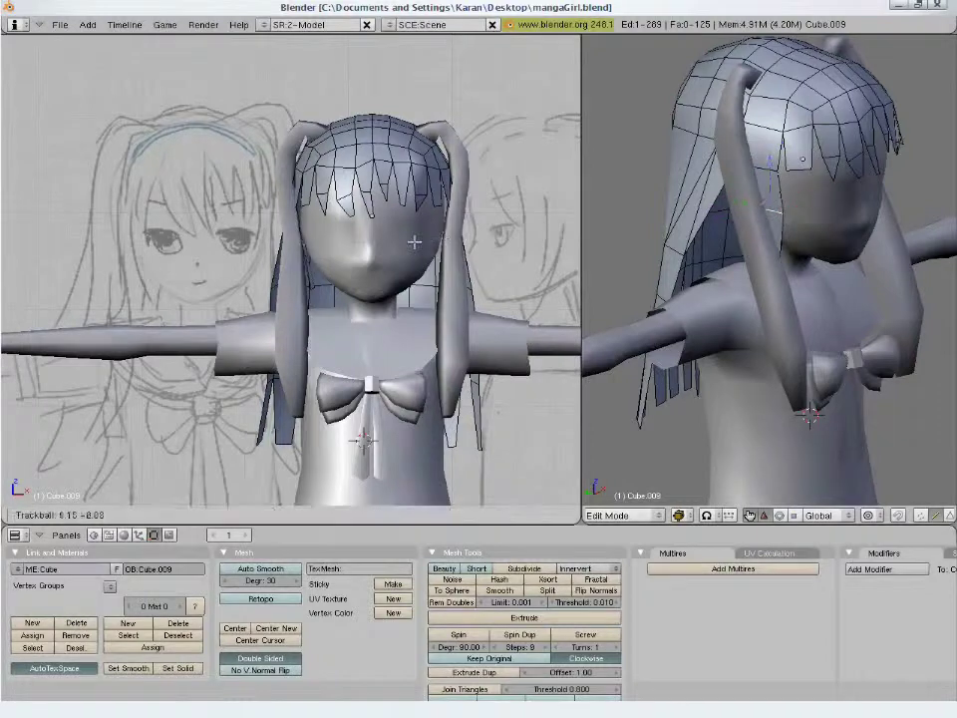
pyautogui.click(411, 241)
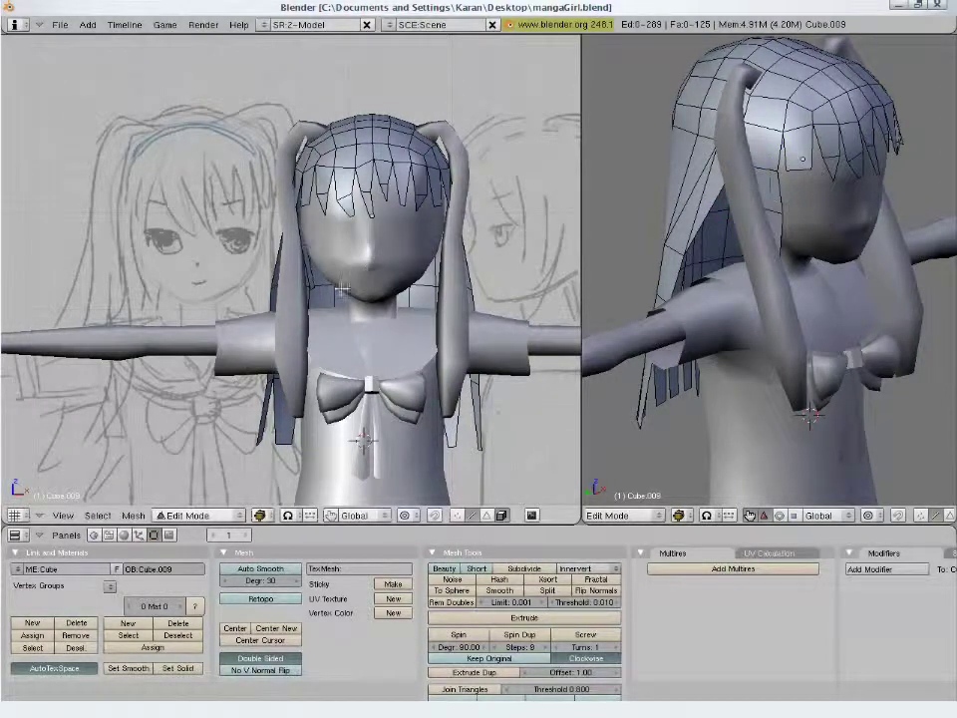
pyautogui.scroll(2, 315, 290)
pyautogui.press('g')
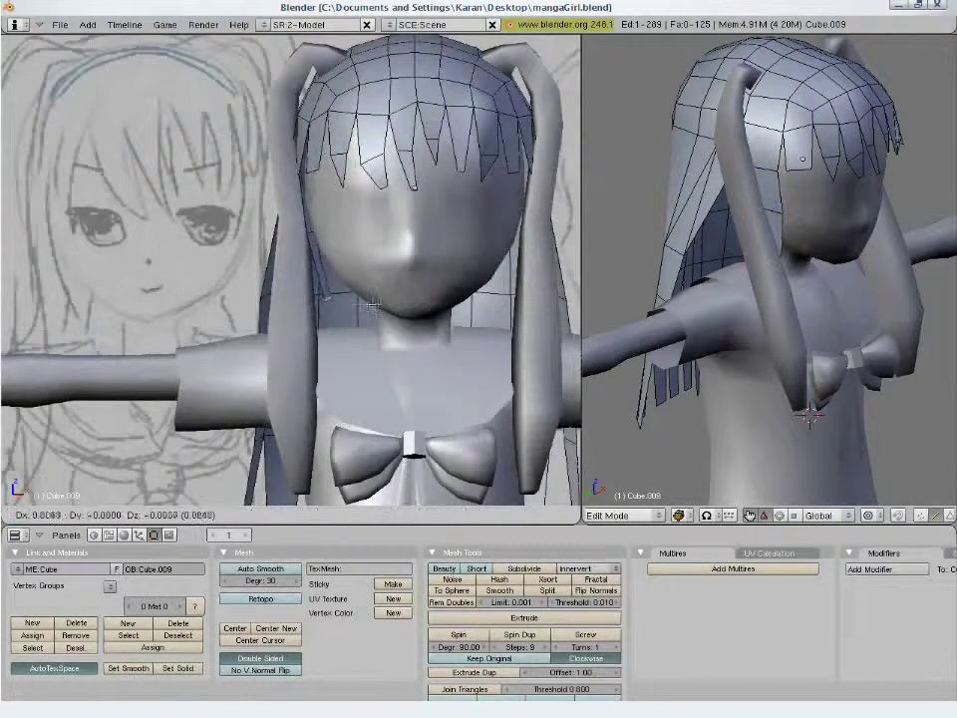
pyautogui.click(376, 305)
pyautogui.moveTo(757, 299); pyautogui.dragTo(802, 271, button='middle')
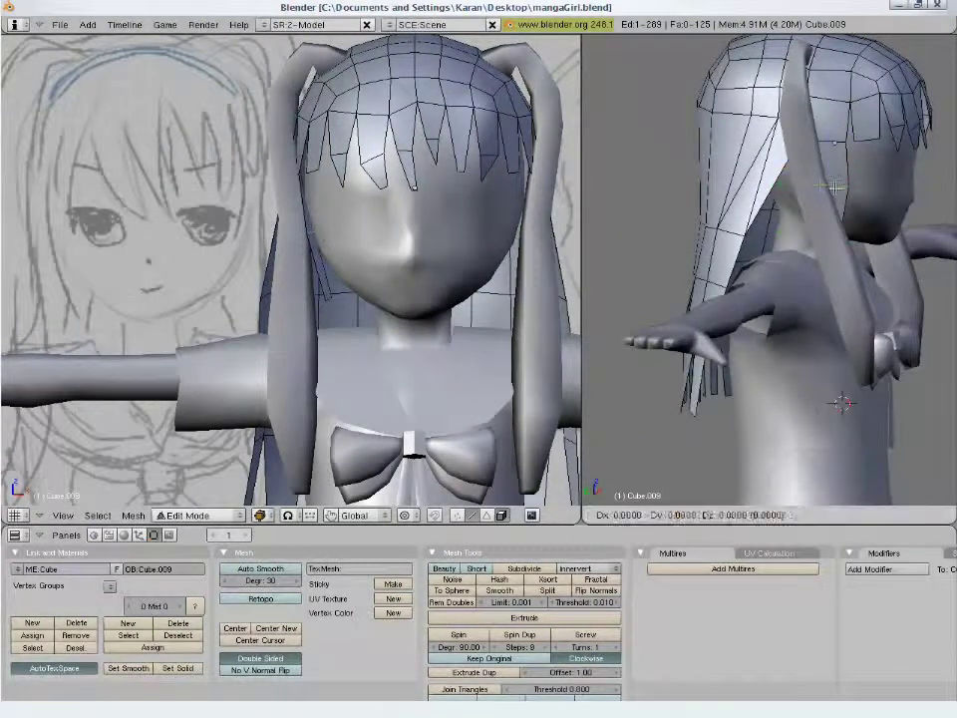
pyautogui.press('g')
pyautogui.press('Return')
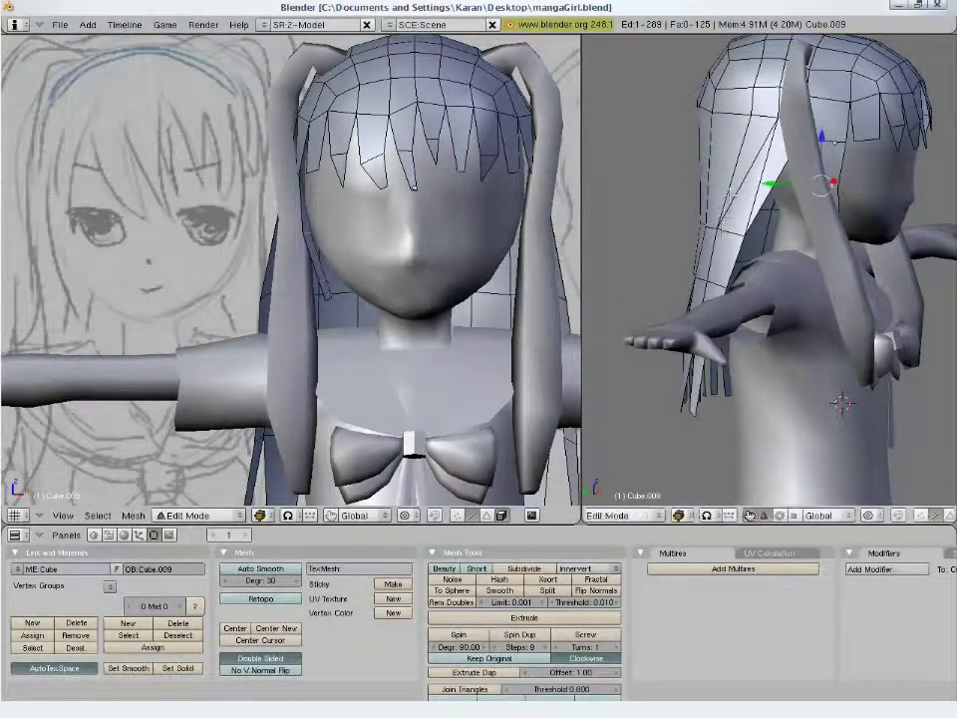
# - Drop a back-hair vertex lower, then resize and reposition the new back-hair segment
pyautogui.rightClick(330, 297)
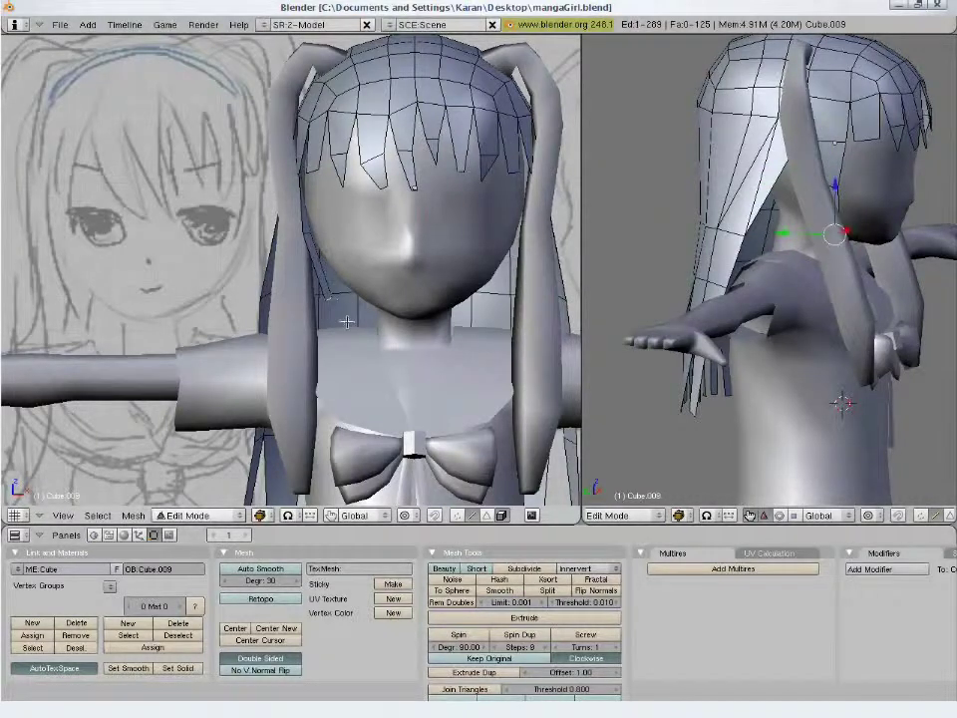
pyautogui.press('g')
pyautogui.click(382, 387)
pyautogui.press('s')
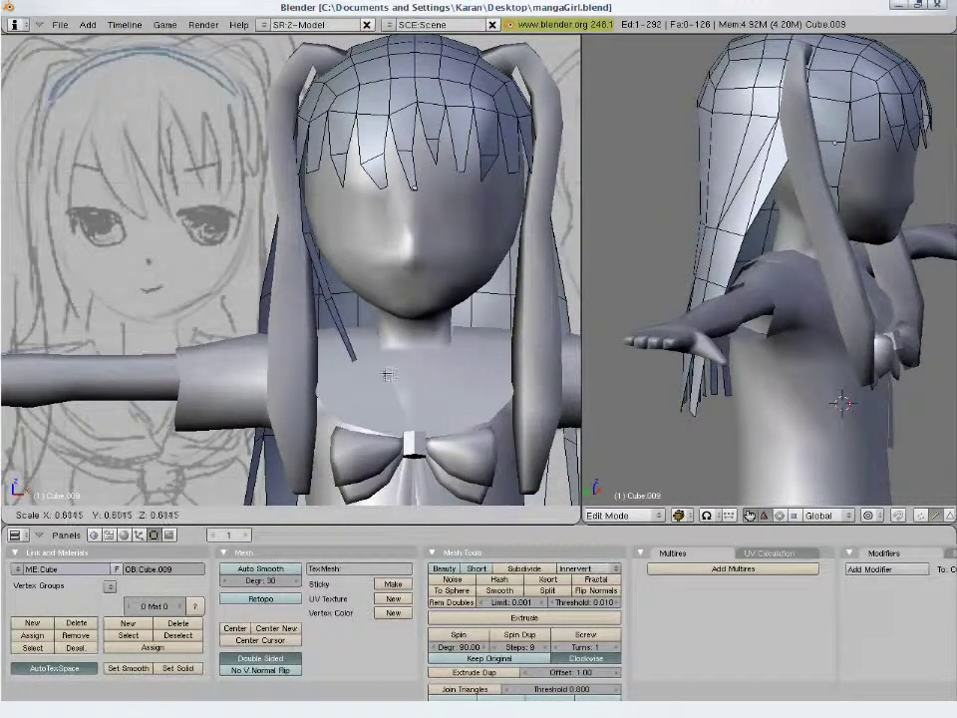
pyautogui.press('Return')
pyautogui.press('g')
pyautogui.click(257, 245)
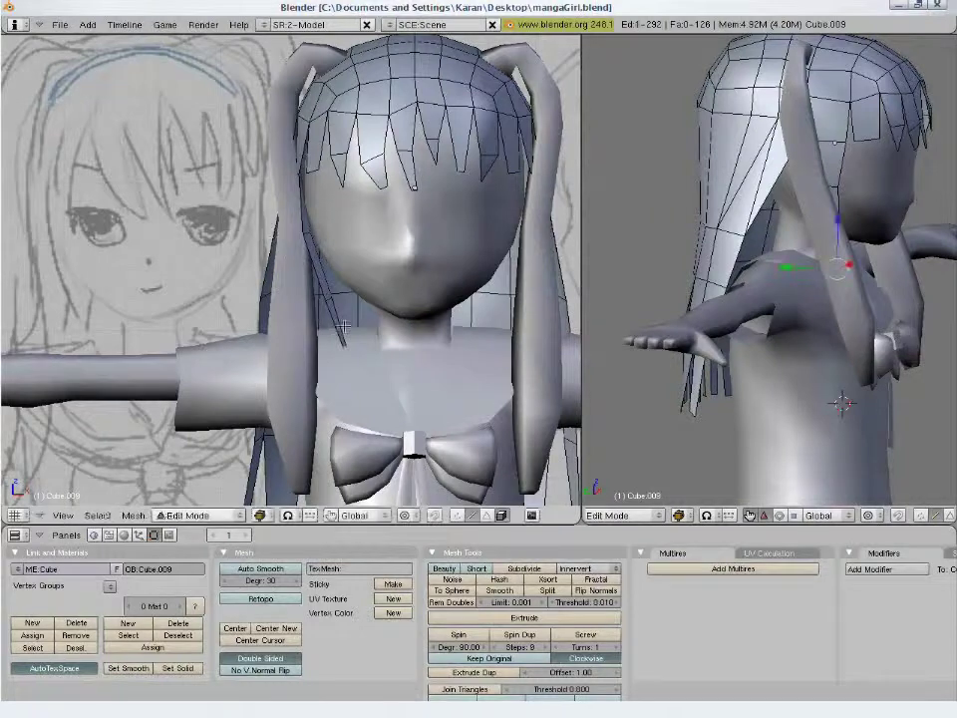
pyautogui.scroll(-3, 302, 263)
pyautogui.press('Tab')
pyautogui.press('Tab')
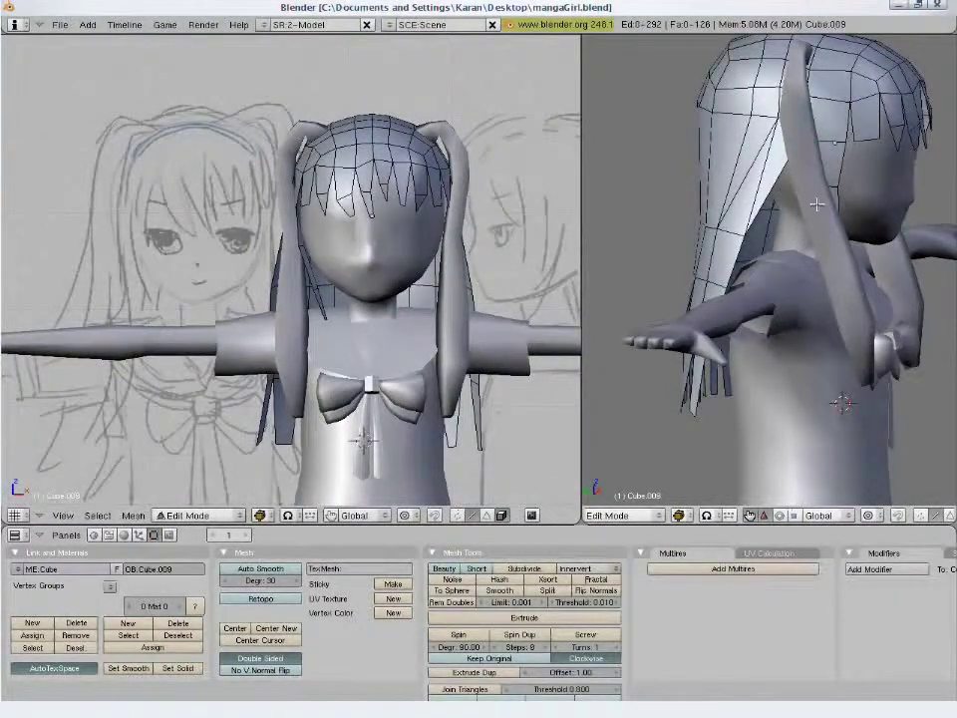
# - Extrude two more back-hair segments, shrinking them and placing them against the back hair
pyautogui.moveTo(823, 217); pyautogui.dragTo(775, 280, button='middle')
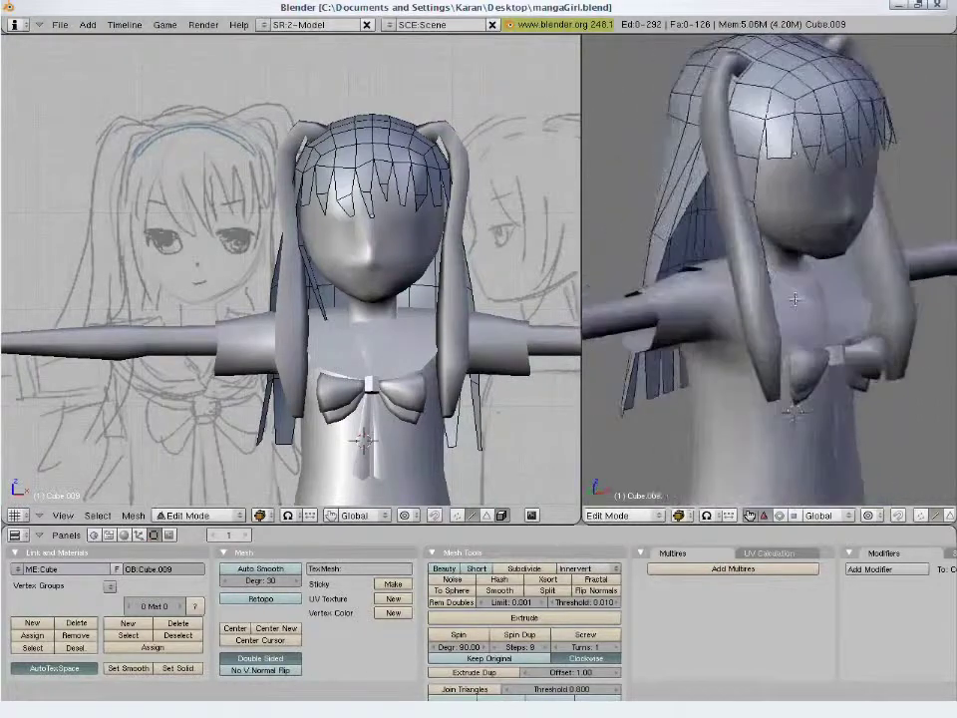
pyautogui.press('e')
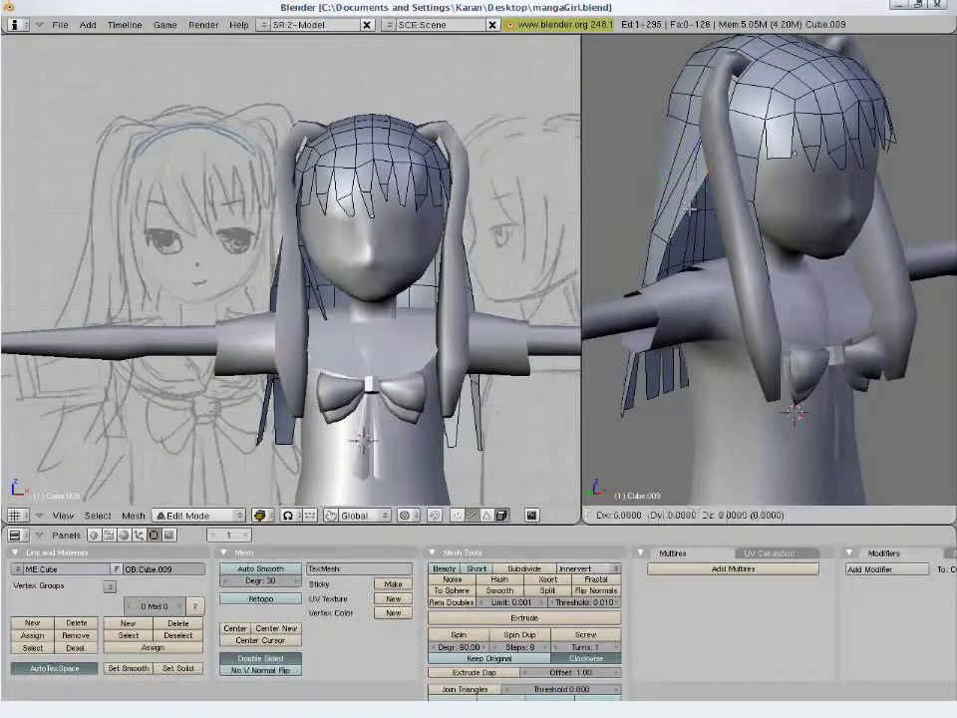
pyautogui.click(728, 275)
pyautogui.press('s')
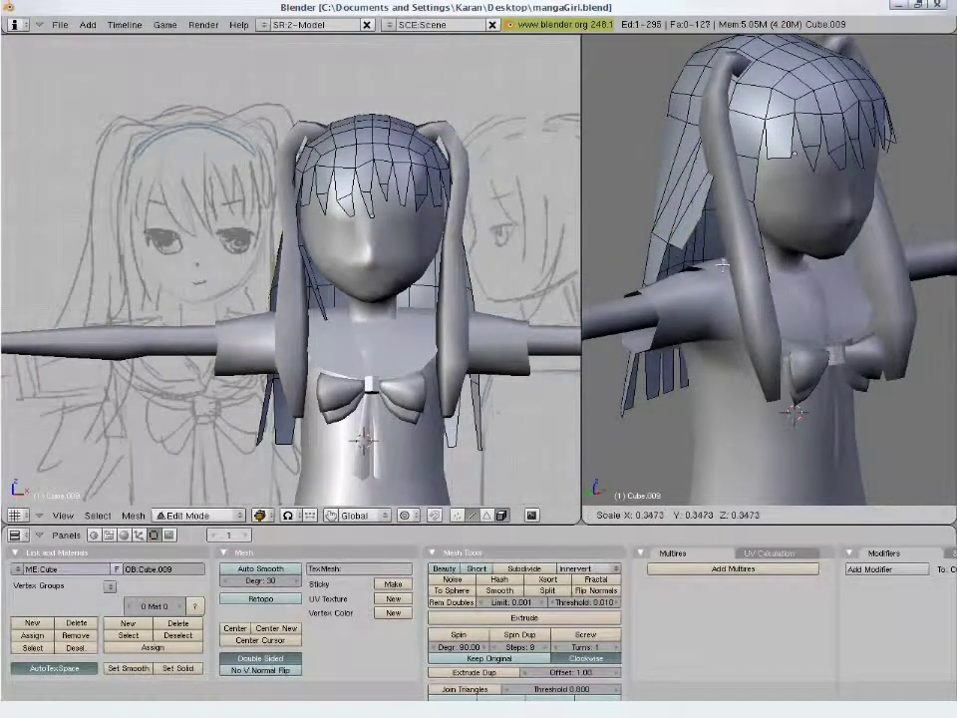
pyautogui.click(729, 275)
pyautogui.press('g')
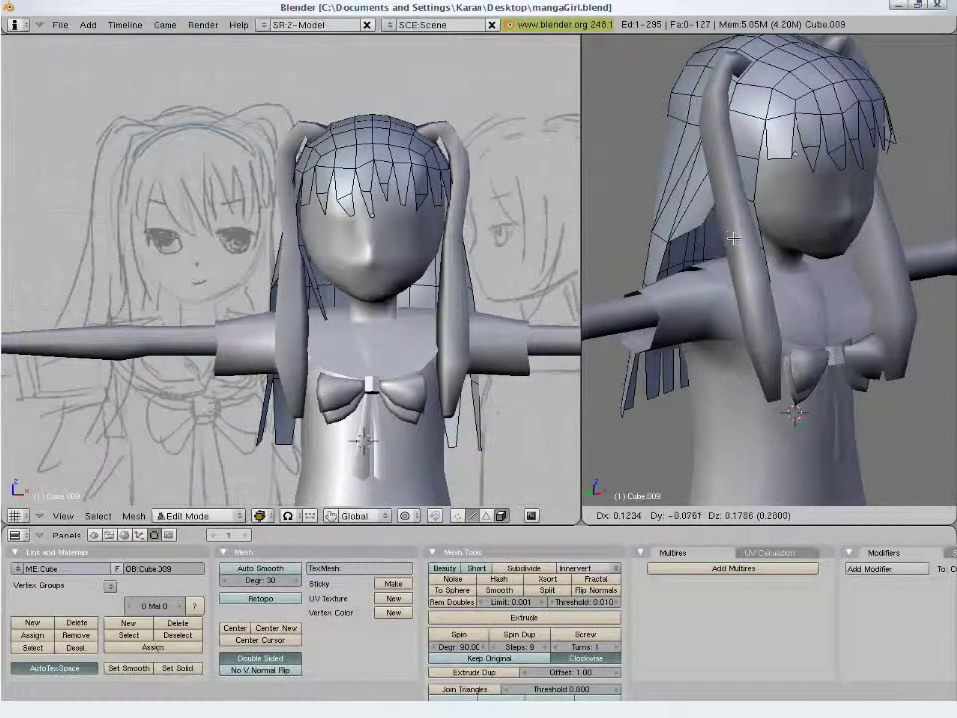
pyautogui.click(687, 237)
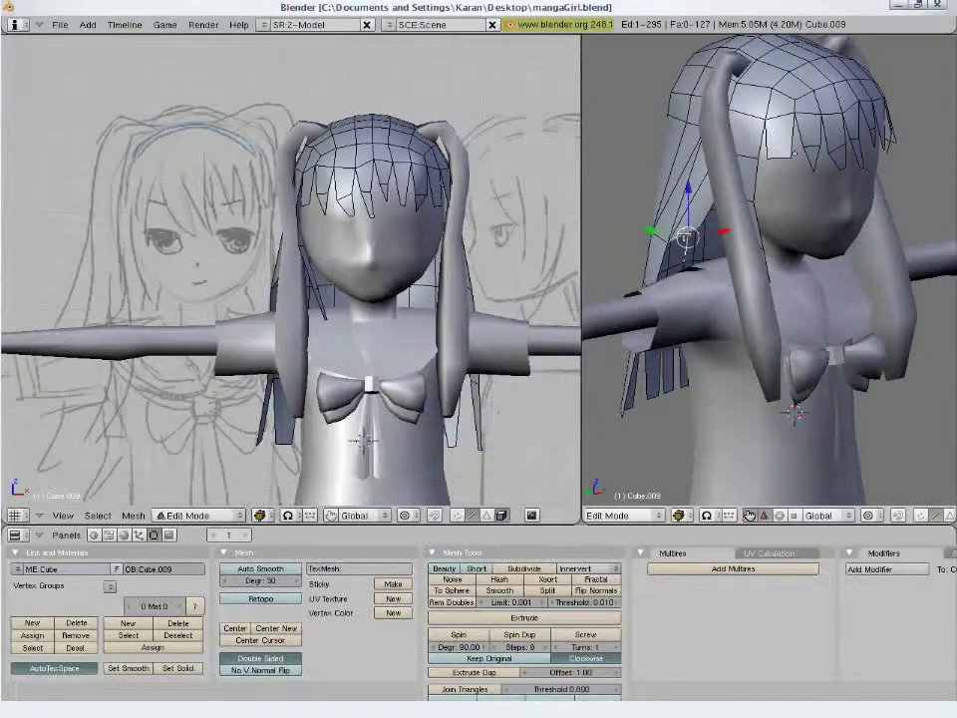
pyautogui.press('e')
pyautogui.click(704, 269)
pyautogui.press('s')
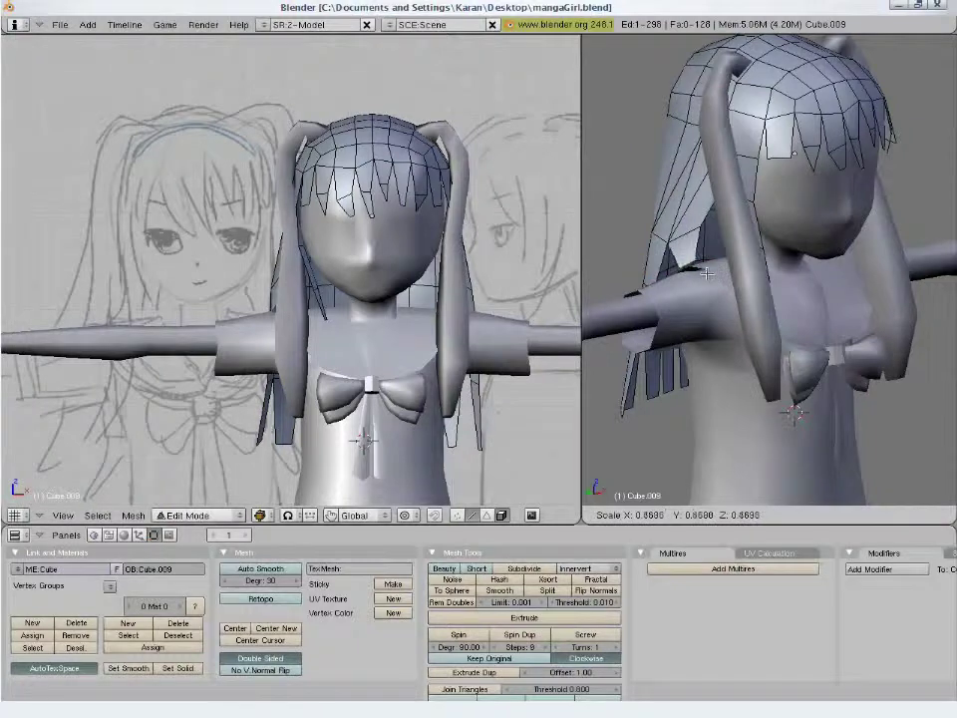
pyautogui.click(706, 273)
# - Move two back-hair vertices closer to the head from the side and front views
pyautogui.moveTo(706, 273); pyautogui.dragTo(787, 272, button='middle')
pyautogui.rightClick(828, 217)
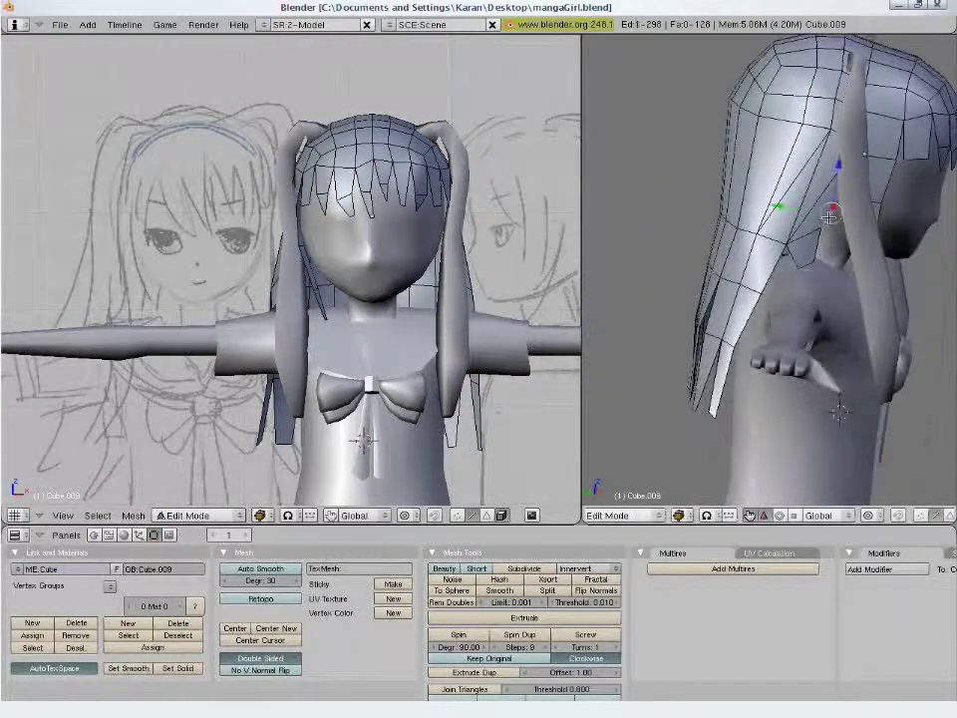
pyautogui.press('g')
pyautogui.click(870, 269)
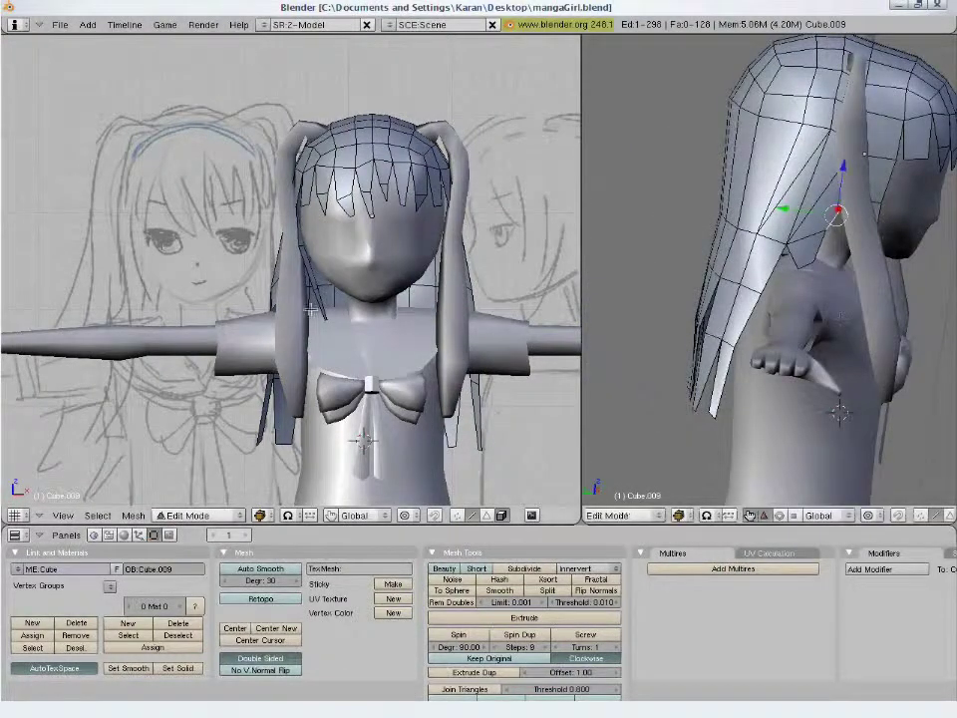
pyautogui.press('g')
pyautogui.click(369, 310)
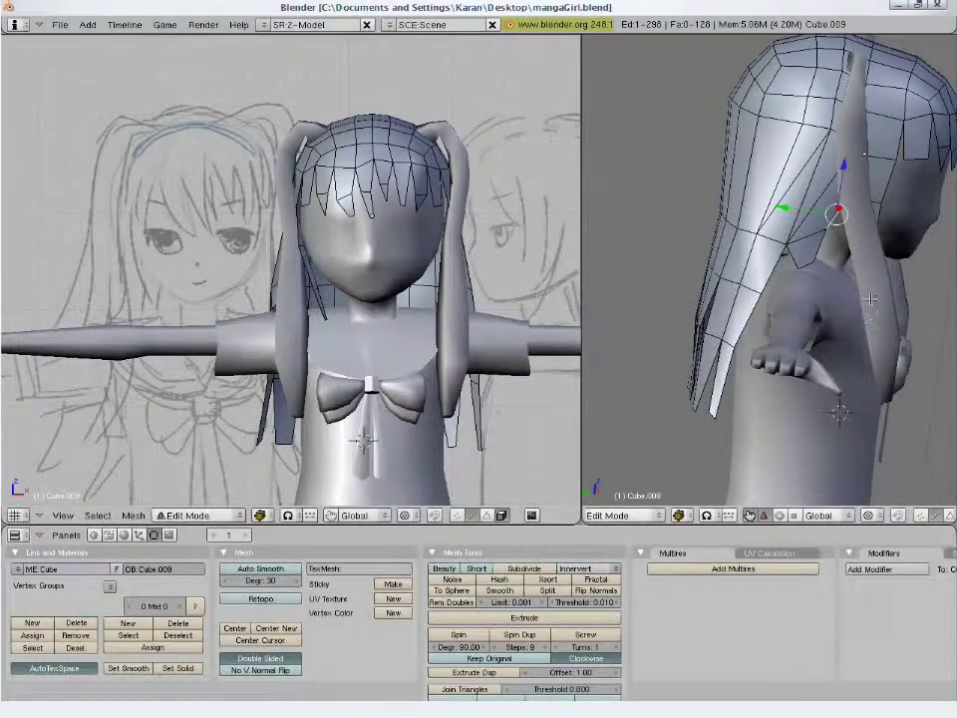
pyautogui.rightClick(805, 262)
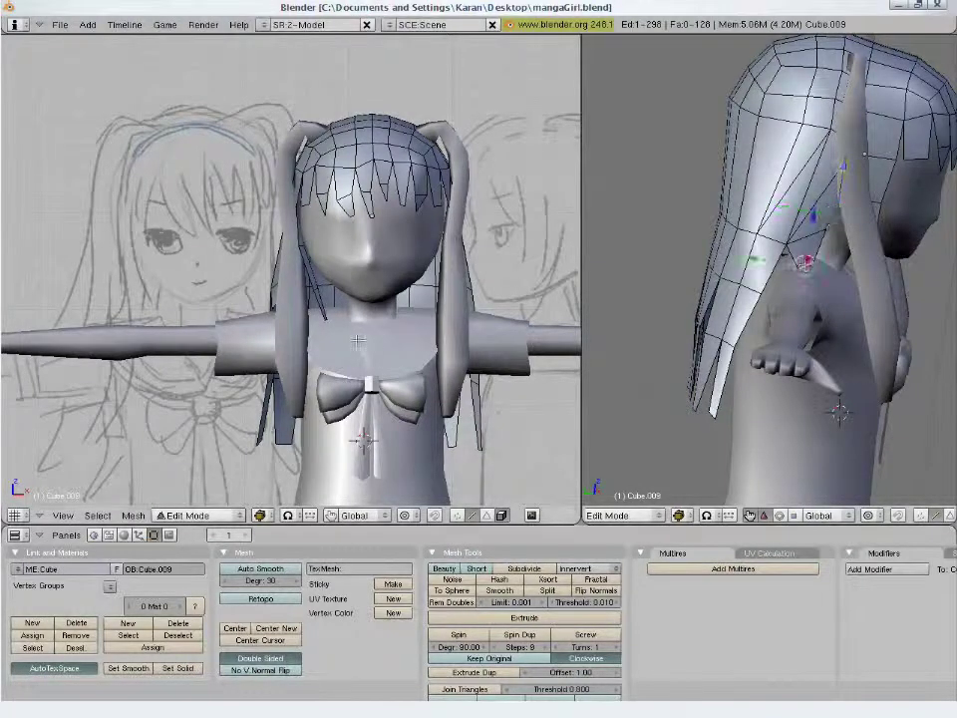
pyautogui.press('g')
pyautogui.click(263, 347)
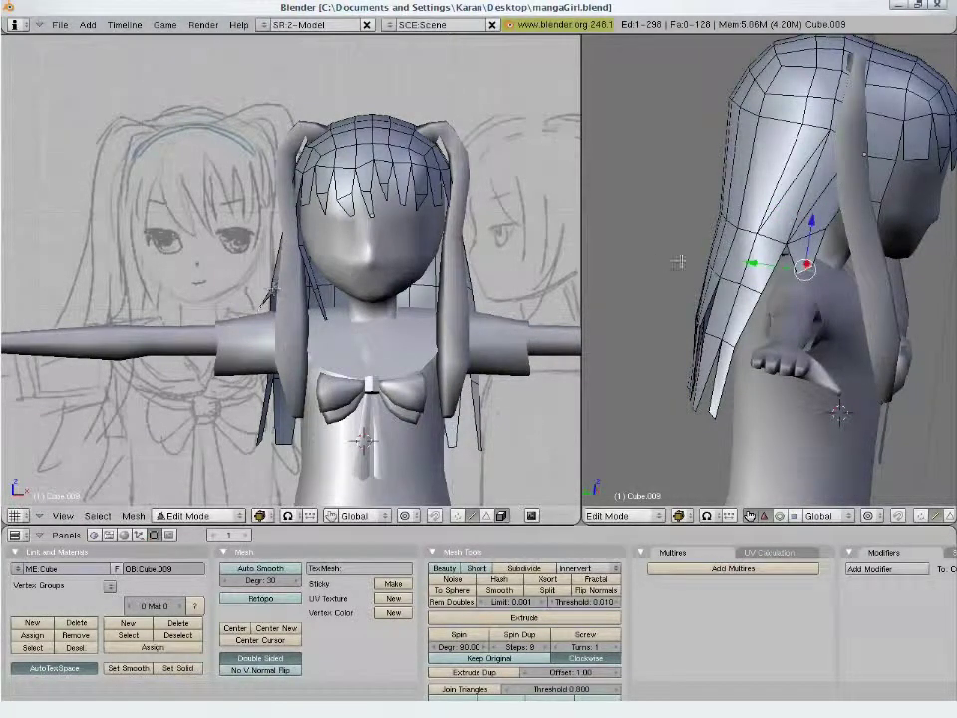
# - Rotate and shift the selected back-hair vertices into their final position
pyautogui.press('r')
pyautogui.press('r')
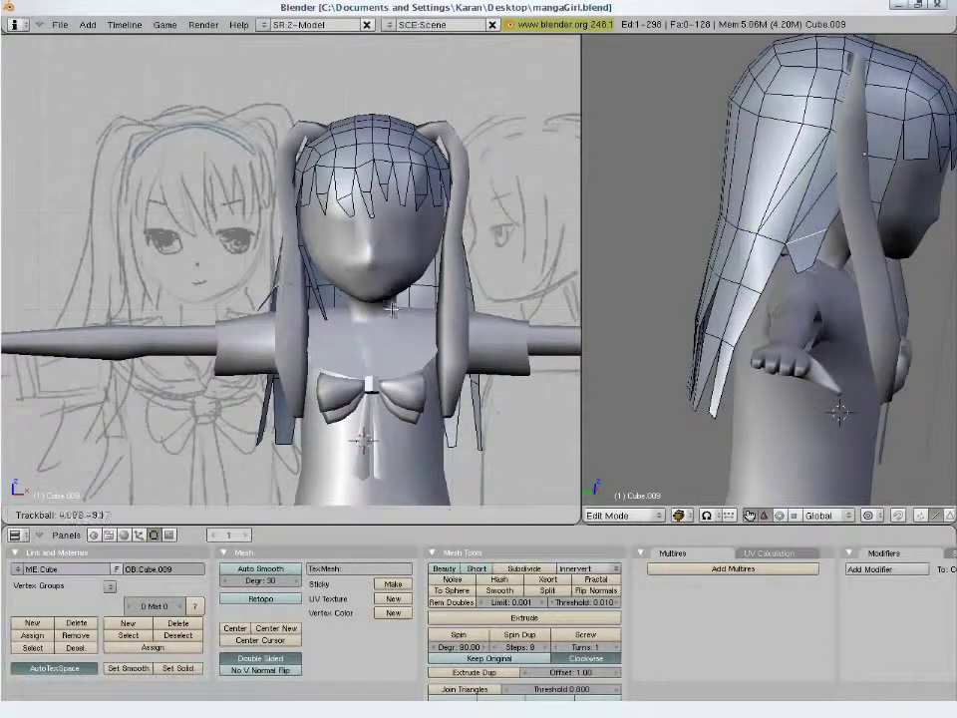
pyautogui.press('g')
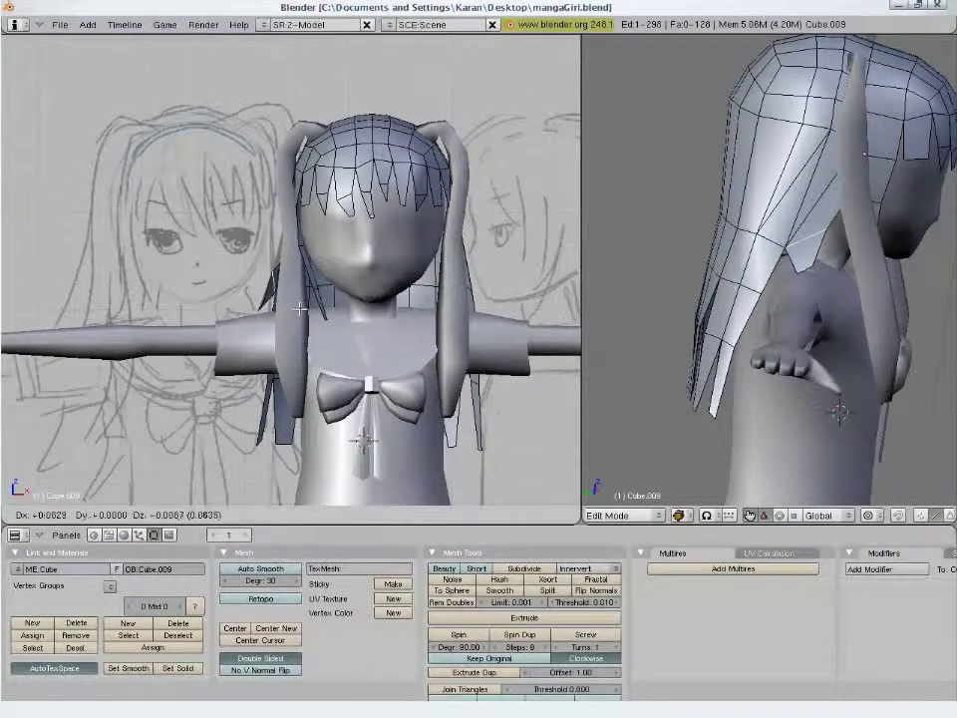
pyautogui.press('r')
pyautogui.press('r')
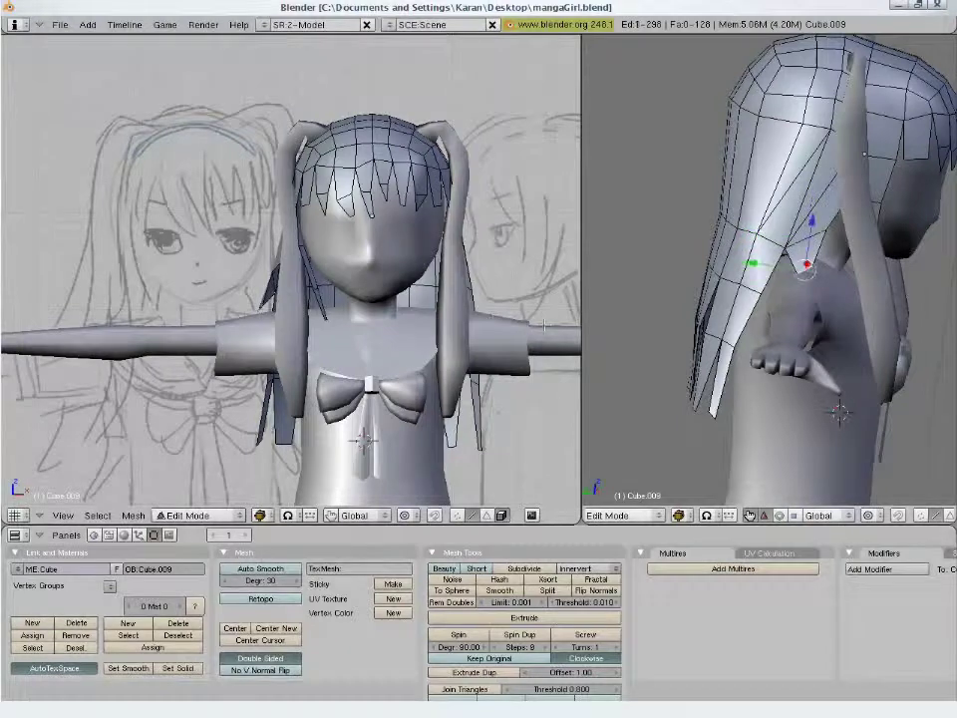
pyautogui.click(214, 345)
pyautogui.press('g')
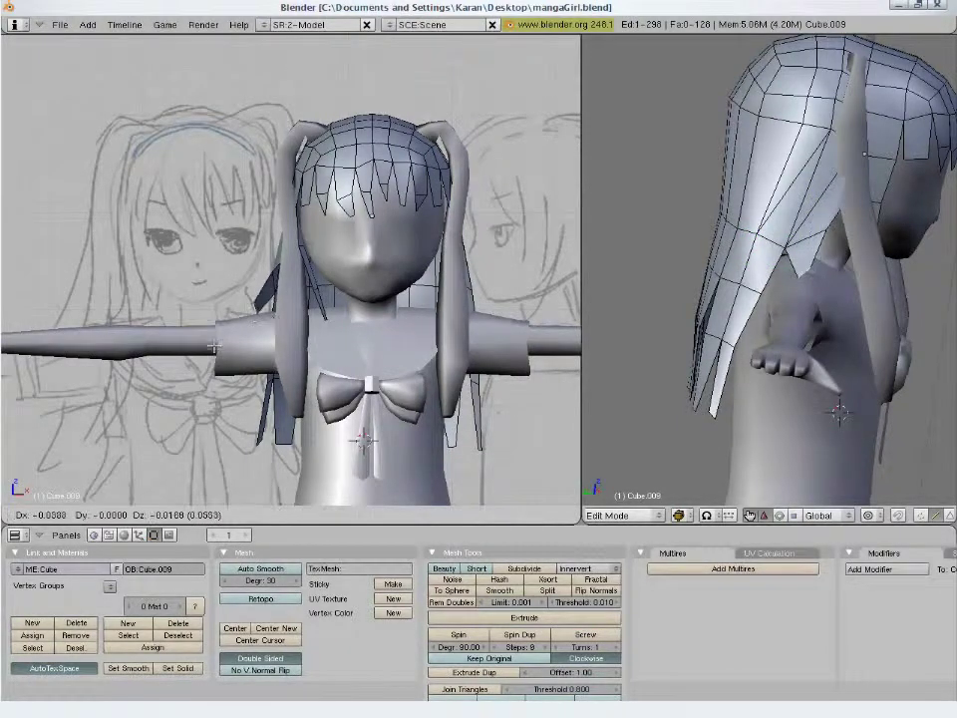
pyautogui.click(232, 360)
# - Leave Edit Mode and save the model over the existing file
pyautogui.press('Tab')
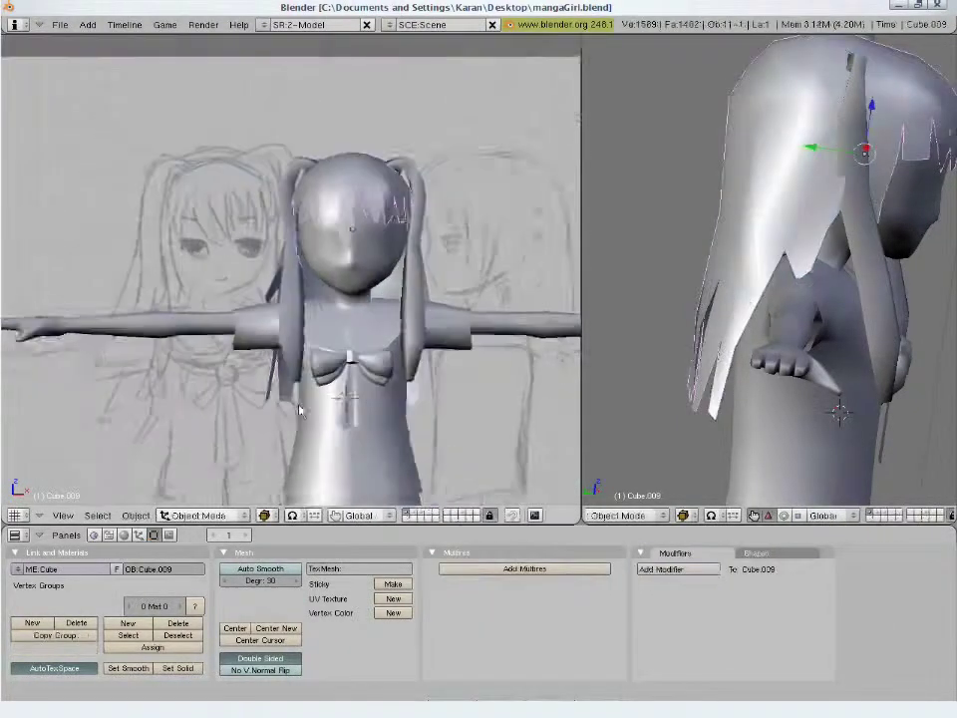
pyautogui.hotkey('ctrl', 'w')
pyautogui.click(299, 412)
pyautogui.scroll(-2, 299, 412)
pyautogui.moveTo(300, 412)
pyautogui.mouseDown(button='middle')
pyautogui.moveTo(304, 314)
pyautogui.moveTo(270, 302)
pyautogui.mouseUp(button='middle')
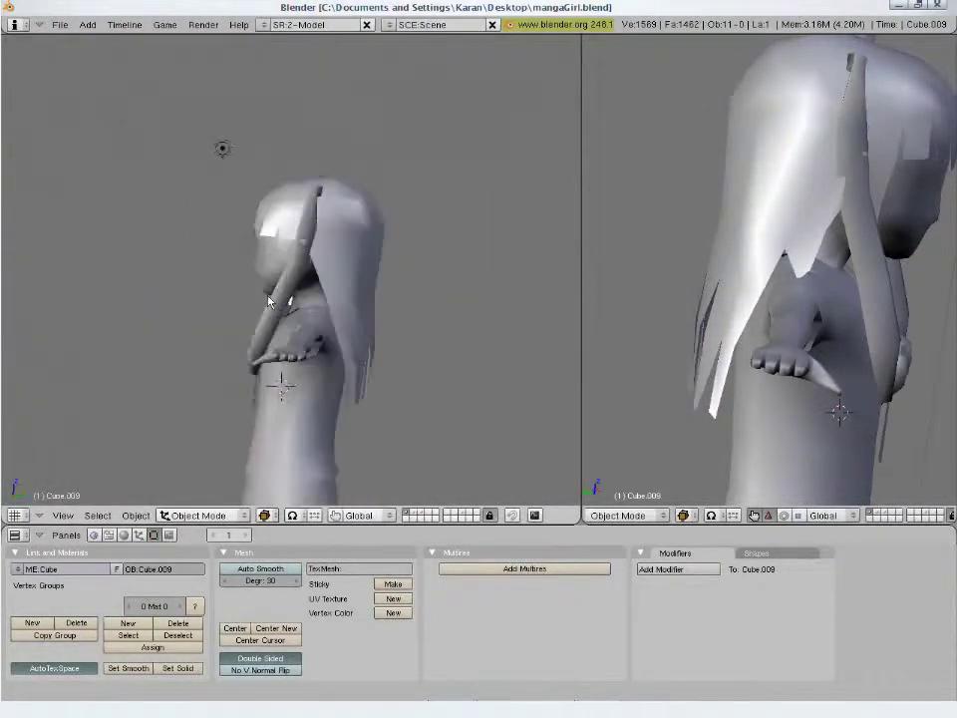
# - Select a vertex loop on pigtail Cube.010 and scale it narrower along Y
pyautogui.press('Tab')
pyautogui.press('Tab')
pyautogui.rightClick(289, 304)
pyautogui.press('Tab')
pyautogui.scroll(2, 284, 314)
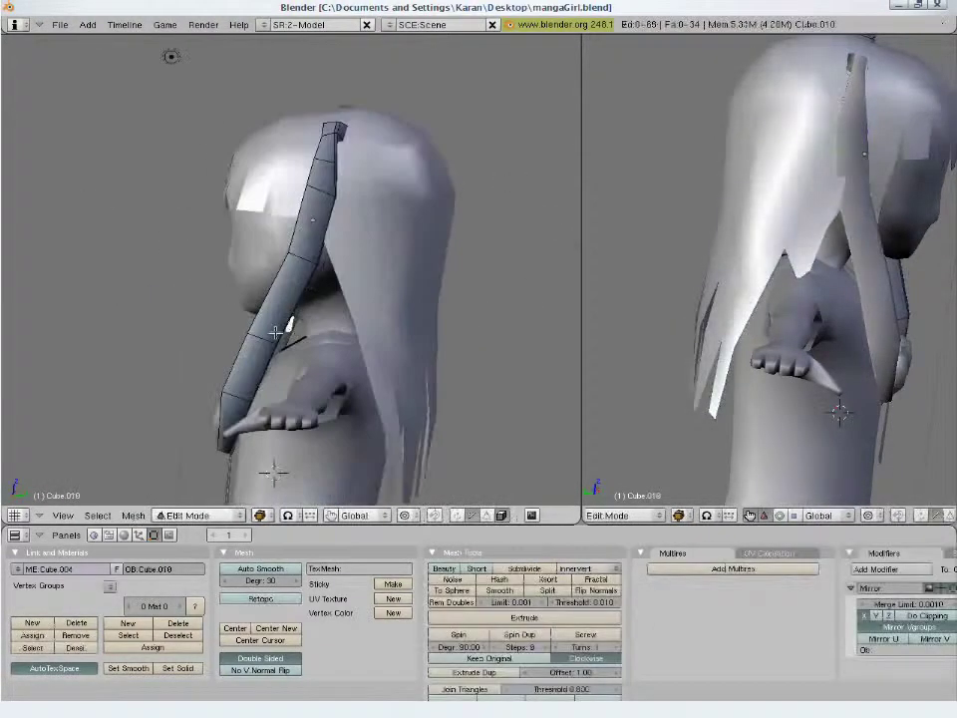
pyautogui.keyDown('alt'); pyautogui.rightClick(288, 322); pyautogui.keyUp('alt')
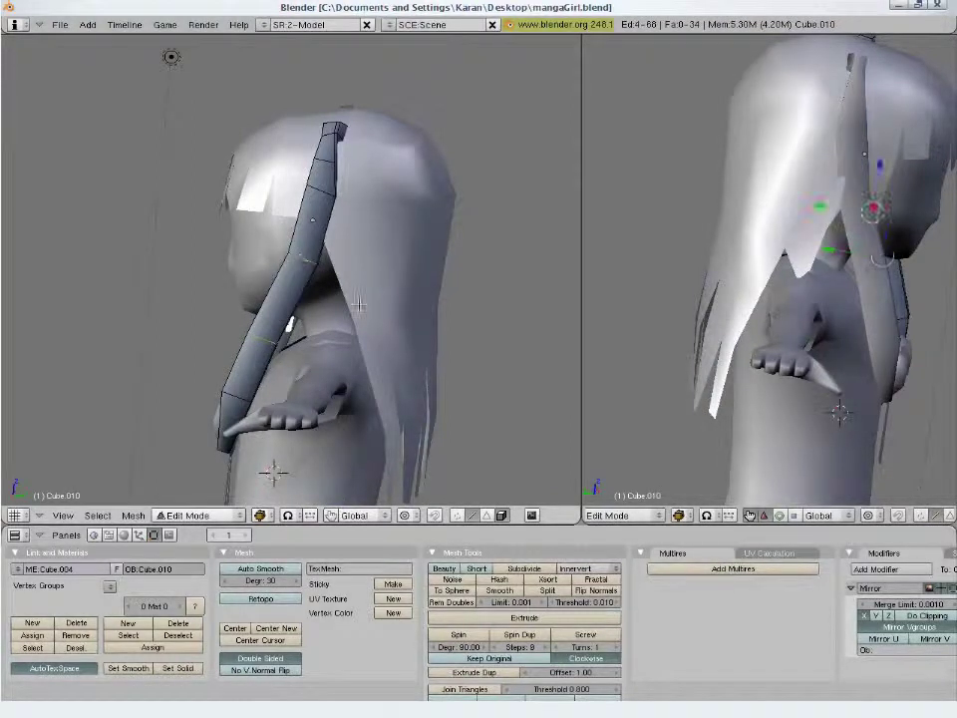
pyautogui.press('s')
pyautogui.press('y')
pyautogui.click(486, 343)
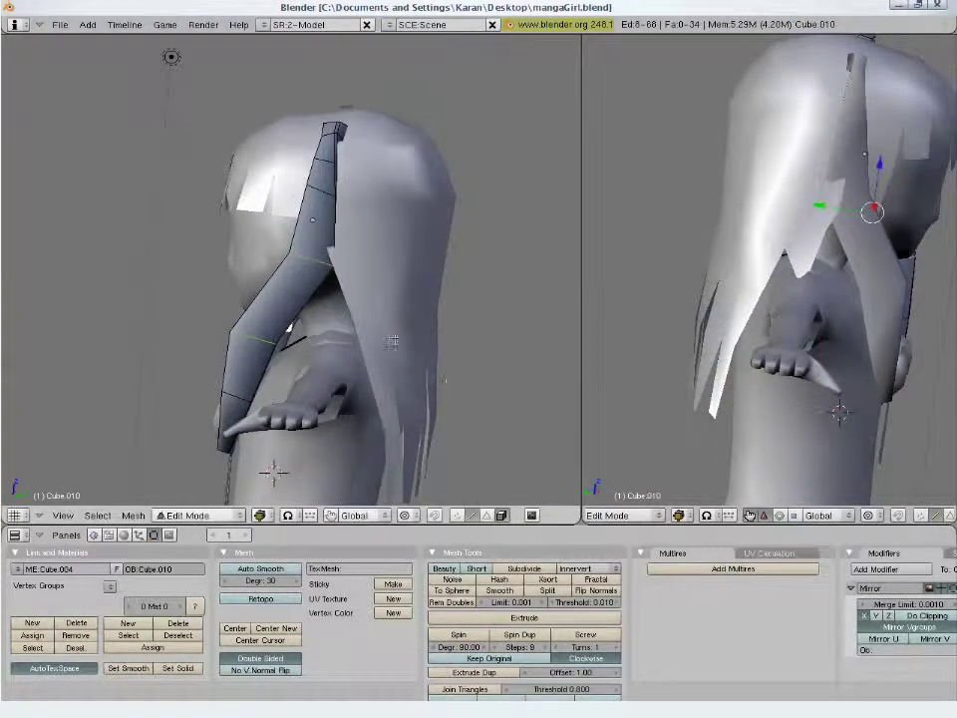
pyautogui.press('s')
pyautogui.click(498, 364)
# - Nudge the pigtail vertices into position in the front view
pyautogui.press('g')
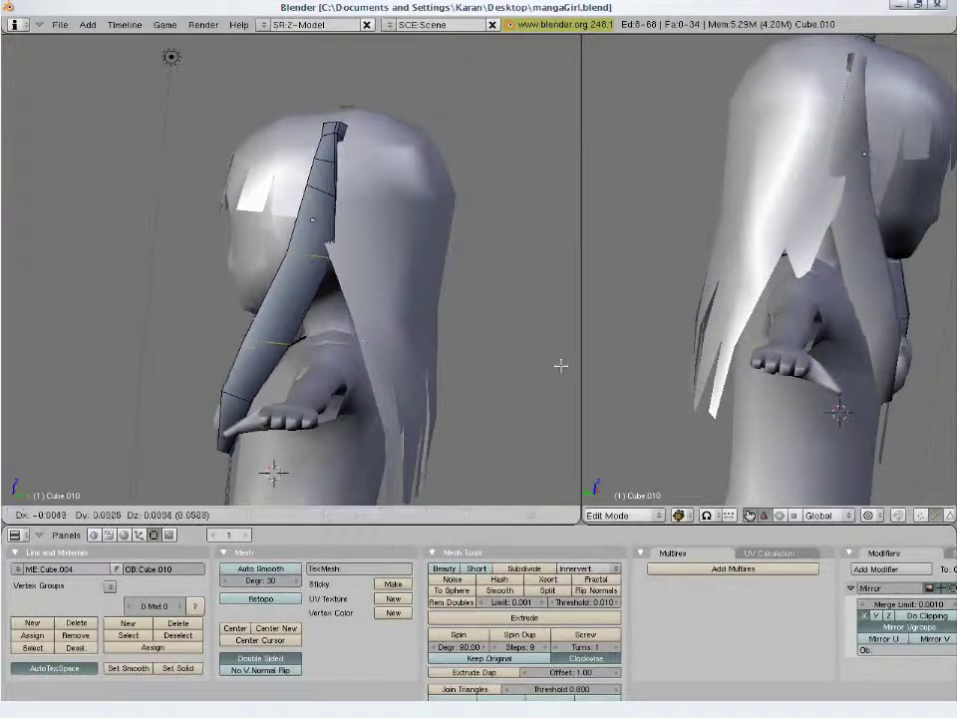
pyautogui.rightClick(561, 365)
pyautogui.moveTo(718, 259); pyautogui.dragTo(775, 210, button='middle')
pyautogui.press('KP_1')
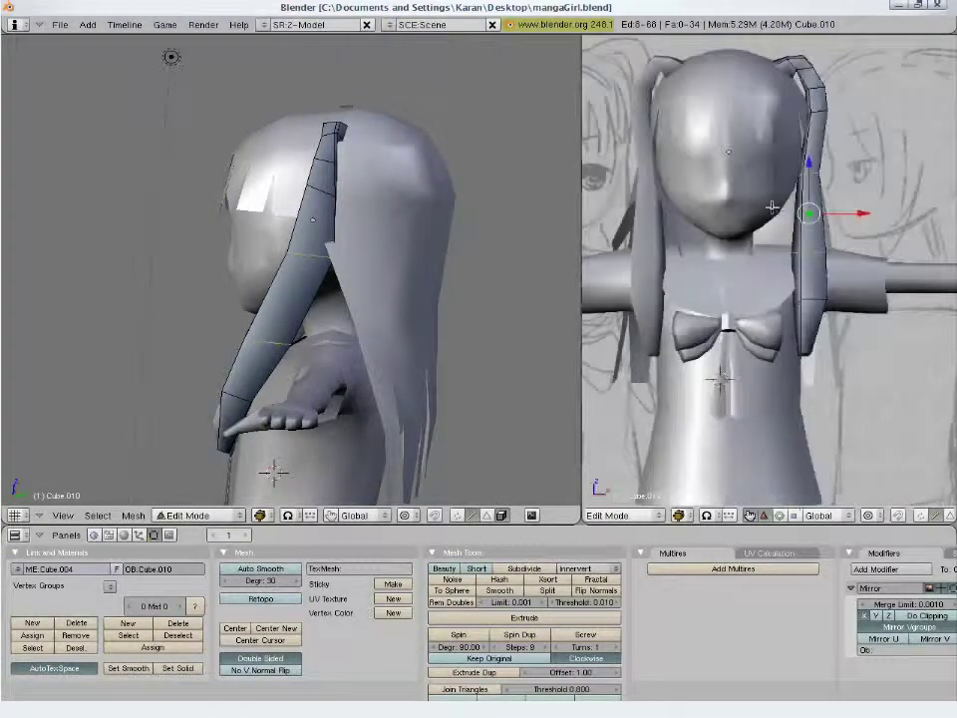
pyautogui.press('g')
pyautogui.click(792, 206)
# - Return to object mode and inspect the figure from the front and back
pyautogui.press('Tab')
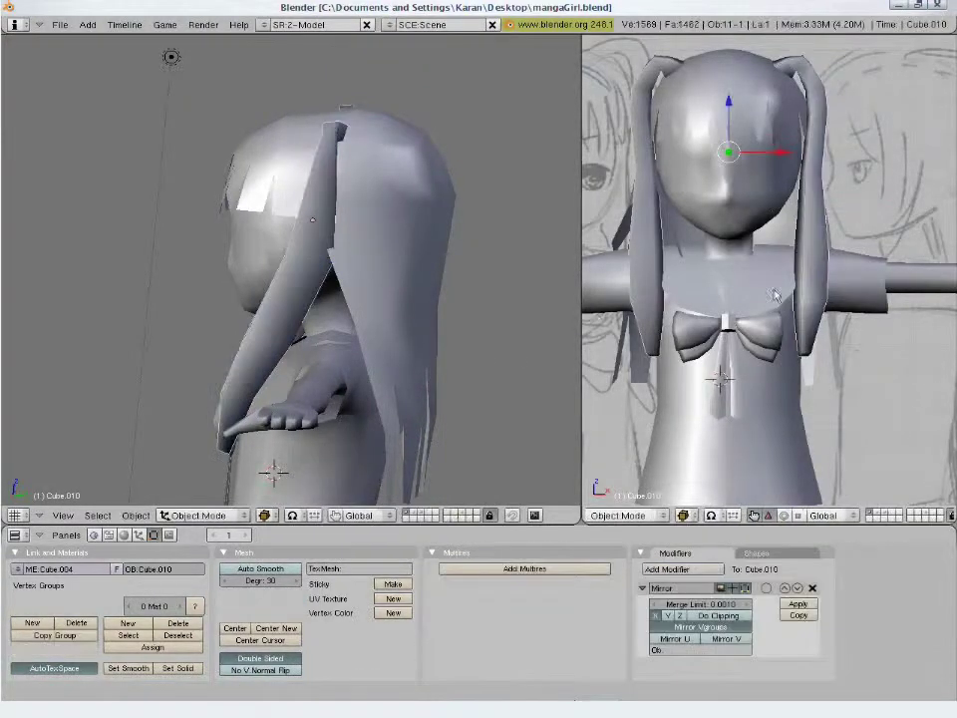
pyautogui.press('KP_1')
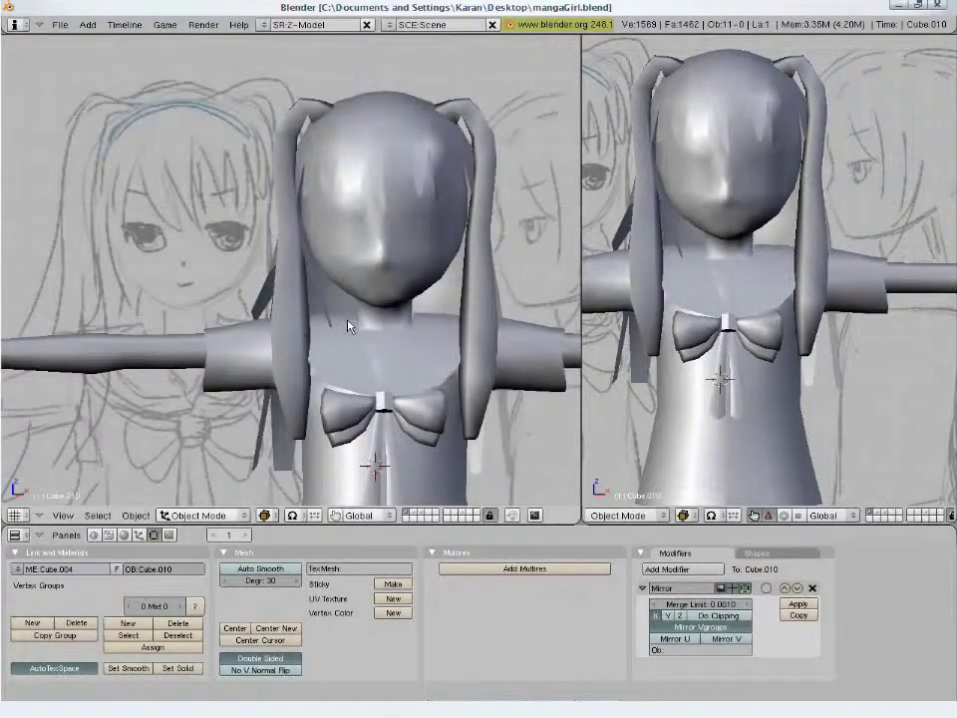
pyautogui.scroll(-2, 348, 326)
pyautogui.press('a')
pyautogui.moveTo(342, 307)
pyautogui.mouseDown(button='middle')
pyautogui.moveTo(289, 269)
pyautogui.moveTo(307, 327)
pyautogui.moveTo(159, 299)
pyautogui.mouseUp(button='middle')
pyautogui.press('a')
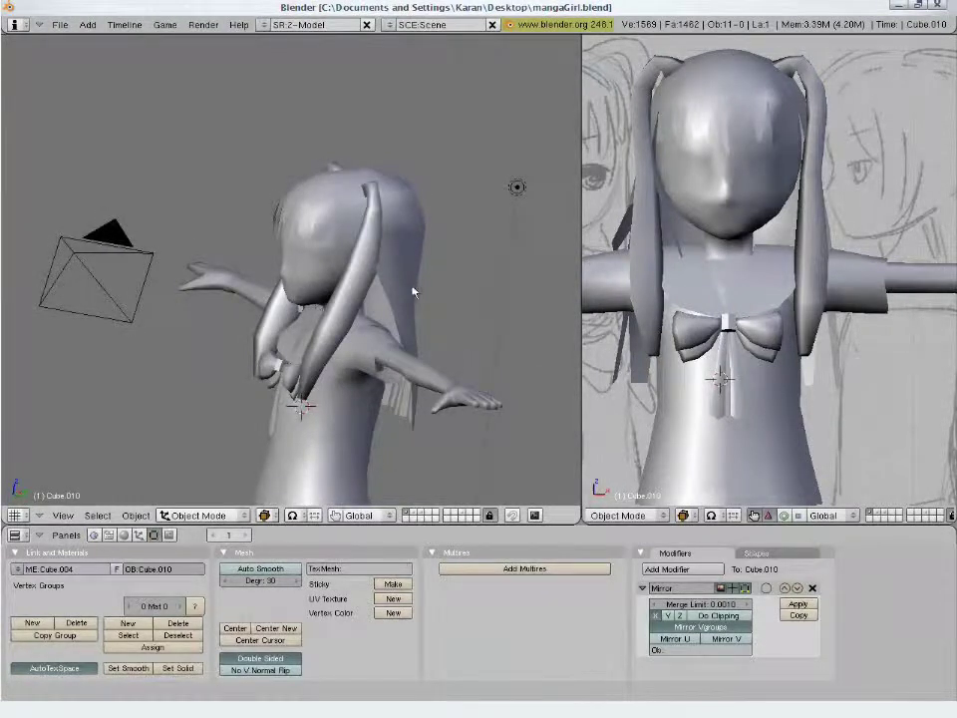
pyautogui.moveTo(407, 294); pyautogui.dragTo(167, 229, button='middle')
# - Select the long back hair object Cube.009 and enter Edit Mode
pyautogui.rightClick(251, 310)
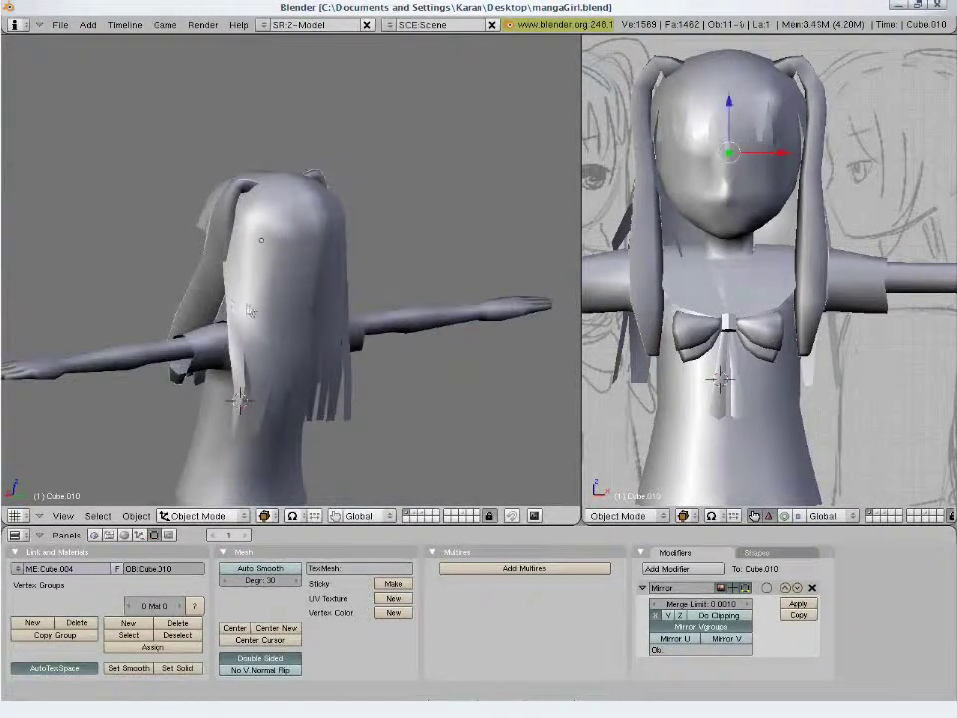
pyautogui.press('Tab')
pyautogui.press('Tab')
pyautogui.rightClick(251, 310)
pyautogui.press('Tab')
# - Move a vertex on the back hair's edge into place and leave Edit Mode
pyautogui.scroll(2, 247, 293)
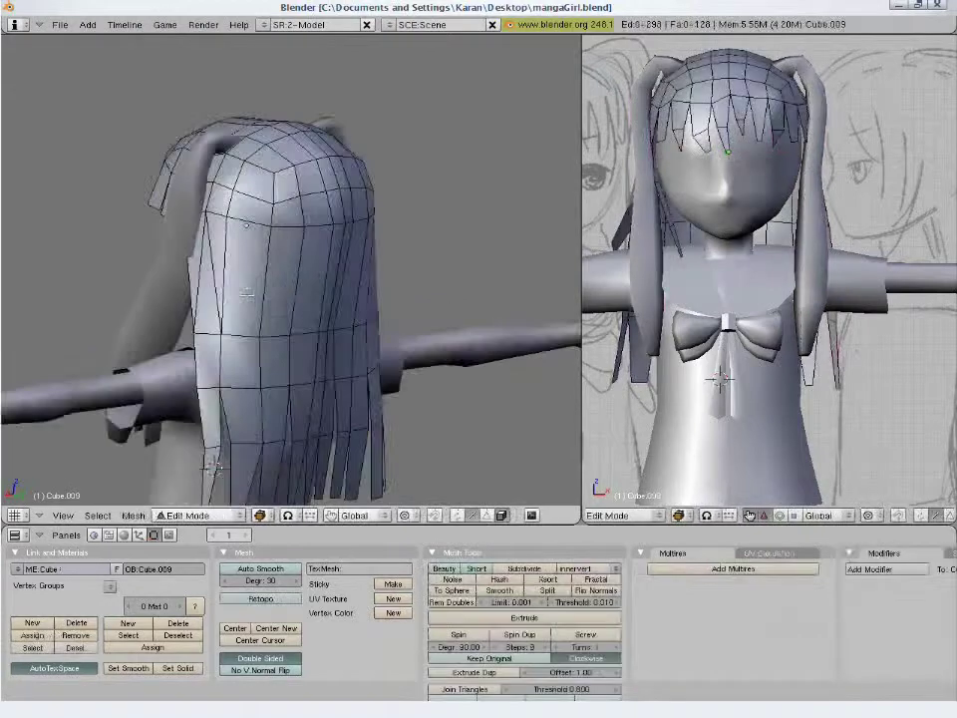
pyautogui.rightClick(144, 211)
pyautogui.press('g')
pyautogui.click(187, 289)
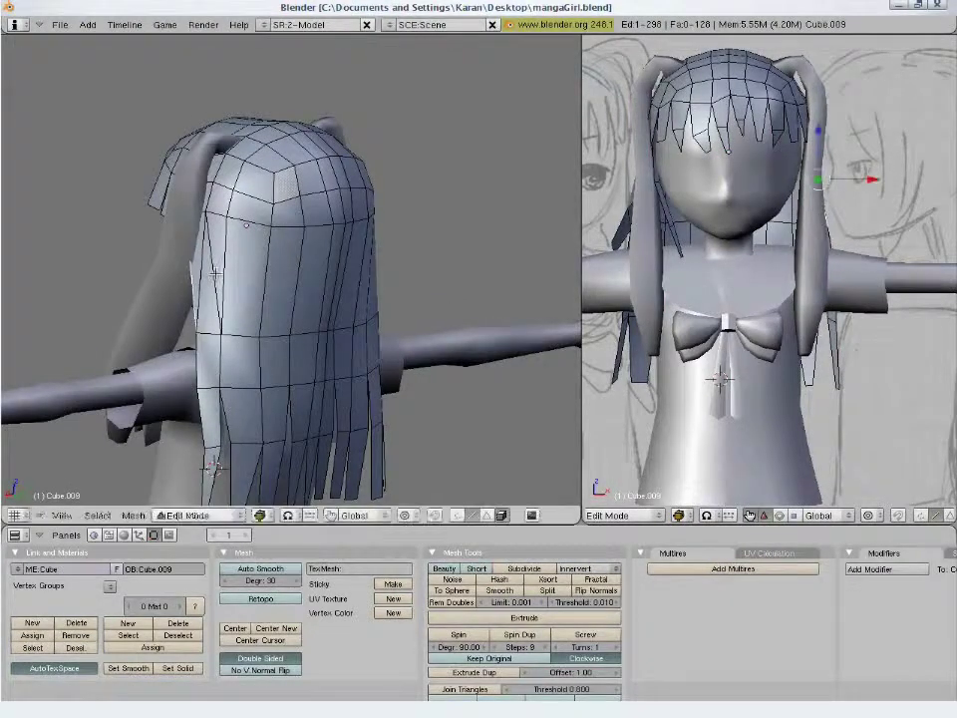
pyautogui.press('Tab')
# - Select the side pigtail Cube.010 and shift its vertices into place
pyautogui.rightClick(175, 295)
pyautogui.press('Tab')
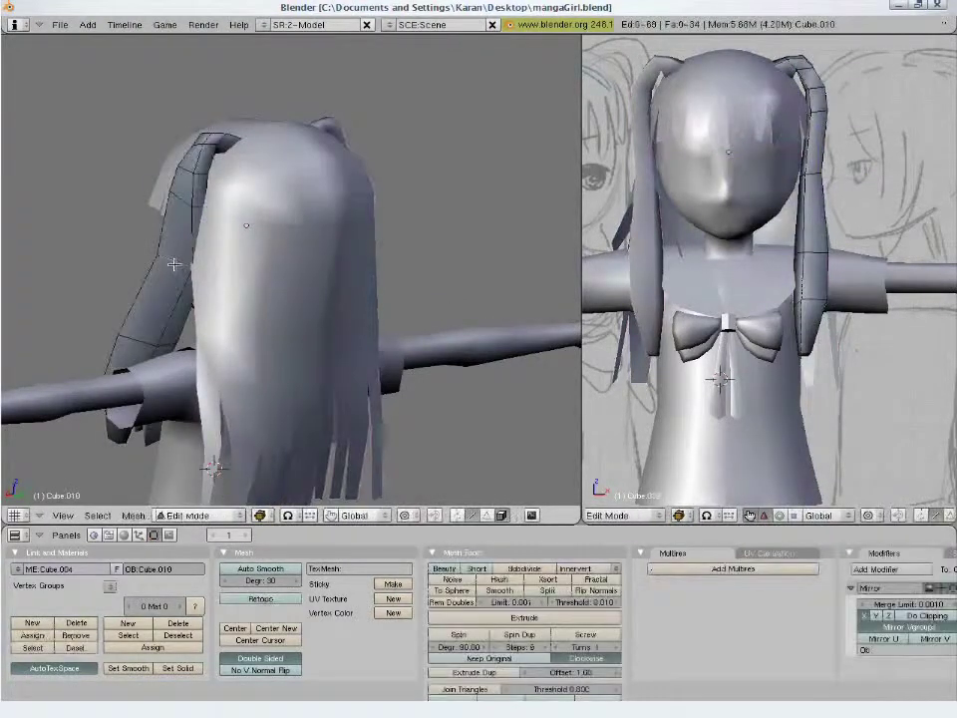
pyautogui.press('g')
pyautogui.click(127, 268)
pyautogui.press('Tab')
# - Show an exact side view in the right viewport and a front view in the left
pyautogui.moveTo(127, 267)
pyautogui.mouseDown(button='middle')
pyautogui.moveTo(224, 391)
pyautogui.moveTo(191, 251)
pyautogui.moveTo(170, 224)
pyautogui.moveTo(110, 205)
pyautogui.moveTo(219, 279)
pyautogui.moveTo(325, 305)
pyautogui.mouseUp(button='middle')
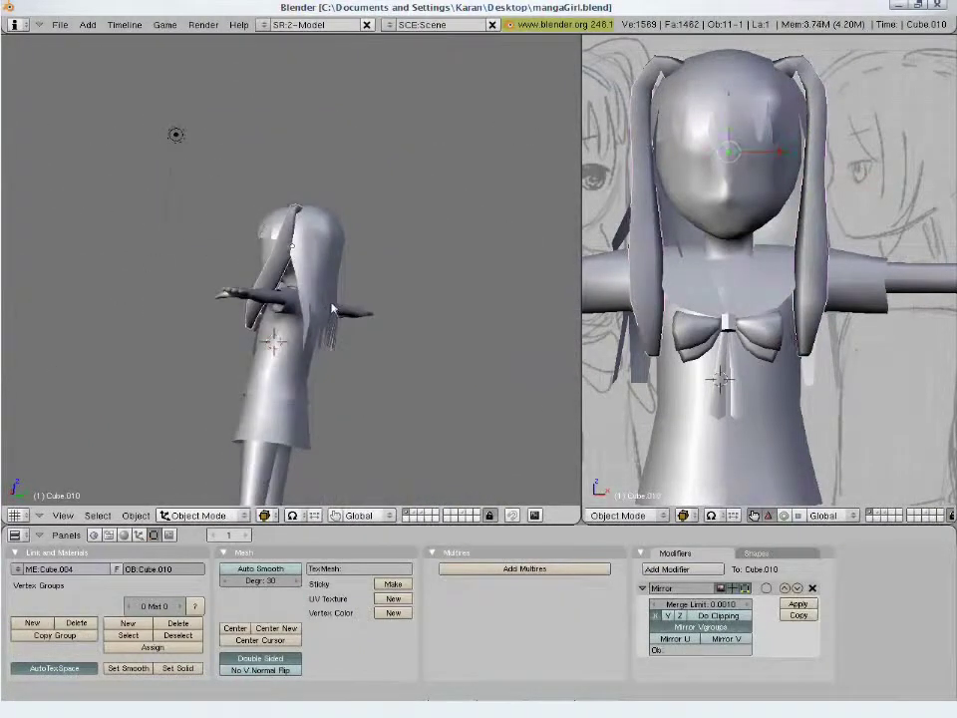
pyautogui.scroll(-3, 658, 283)
pyautogui.press('KP_3')
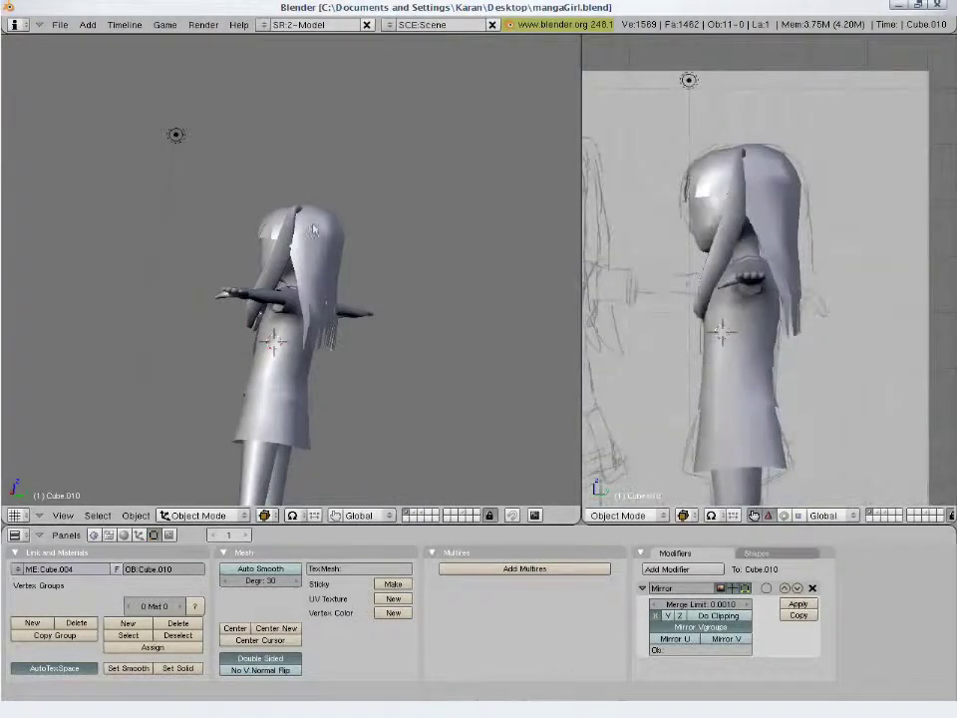
pyautogui.press('KP_1')
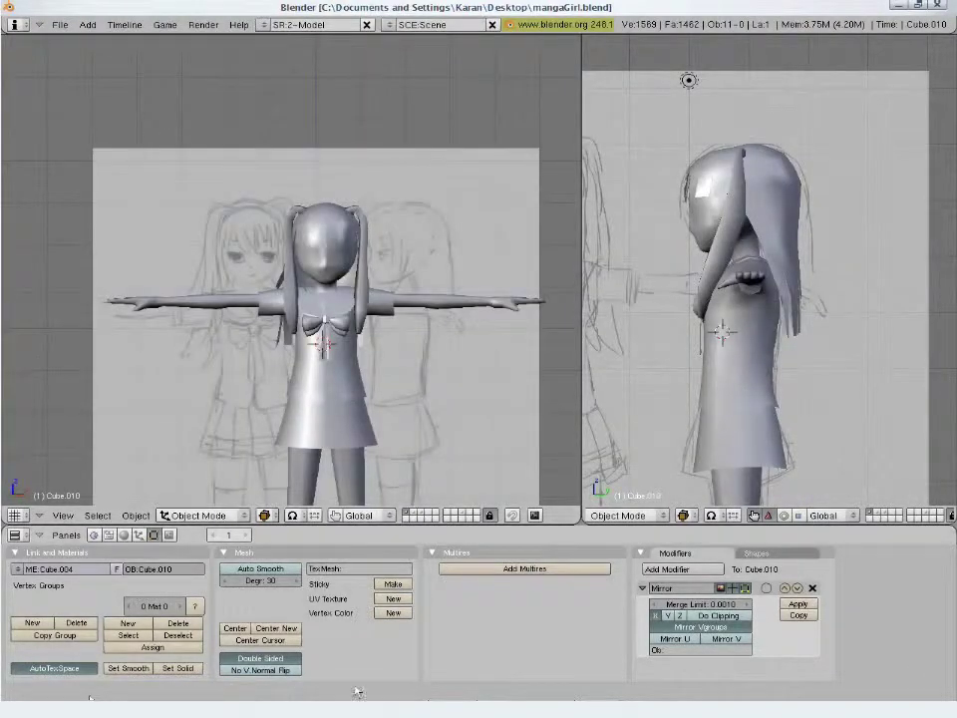
# - In wireframe, box-select the back half of the back hair, then resize and move it
pyautogui.rightClick(803, 198)
pyautogui.press('Tab')
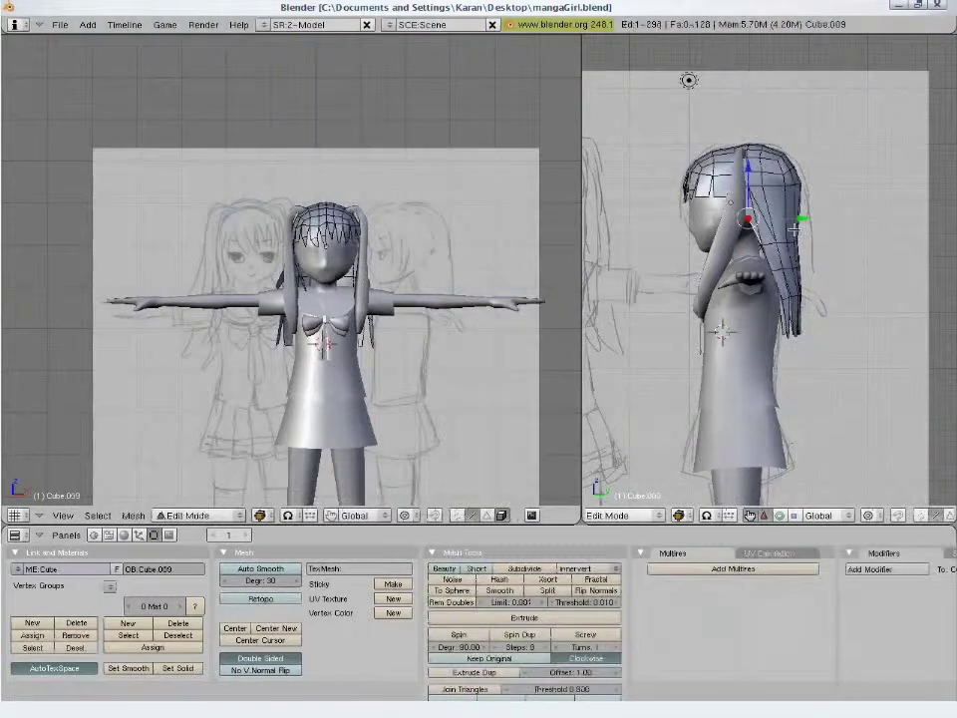
pyautogui.scroll(3, 794, 228)
pyautogui.press('z')
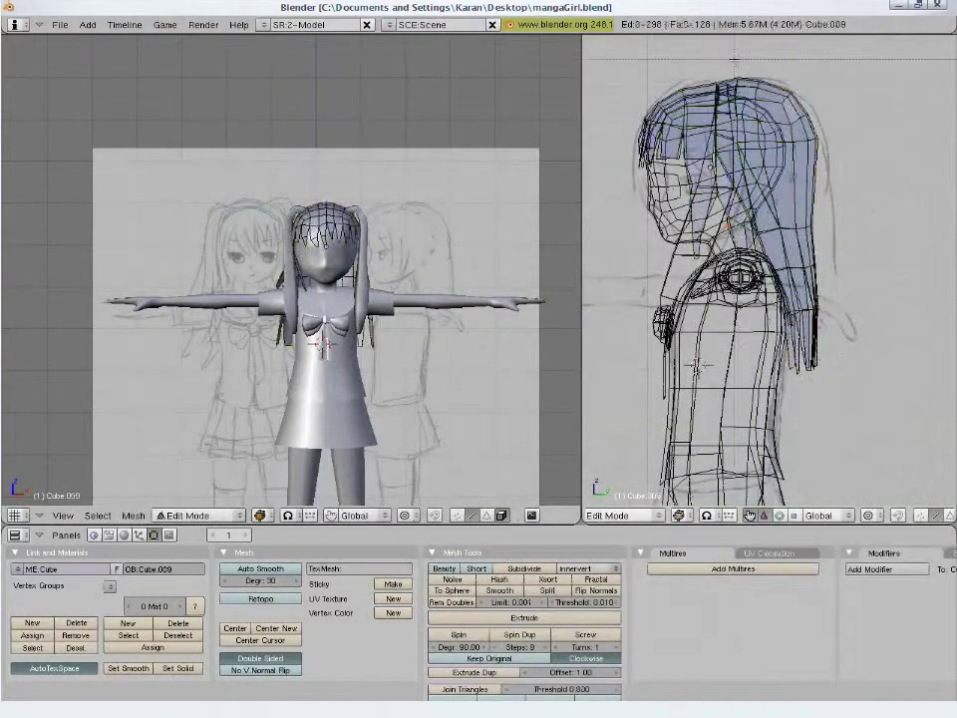
pyautogui.moveTo(734, 58); pyautogui.dragTo(867, 389)
pyautogui.press('z')
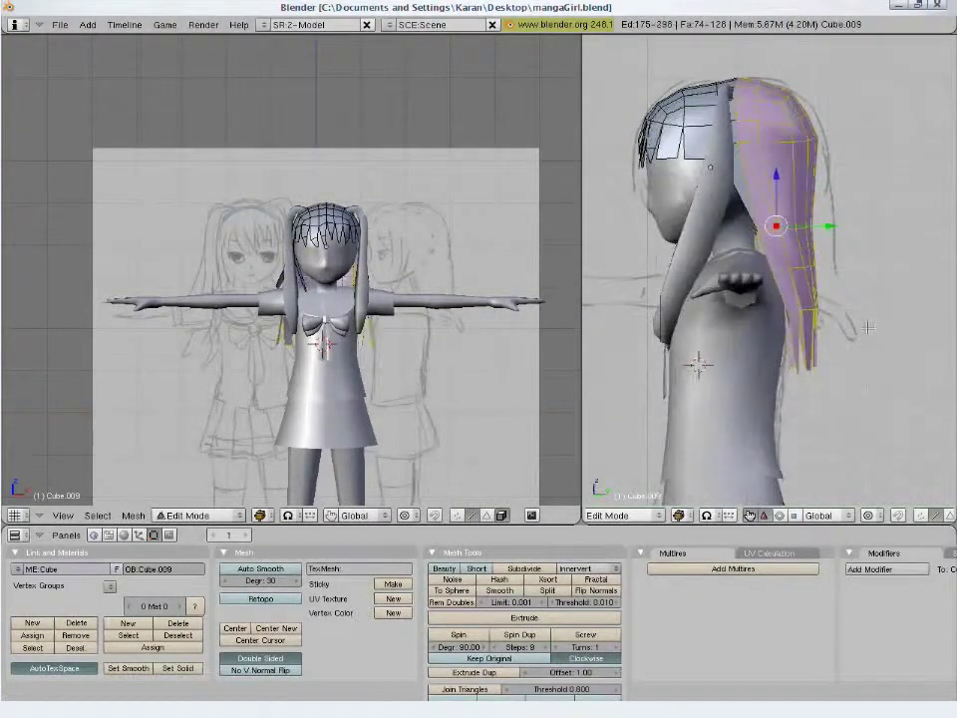
pyautogui.press('s')
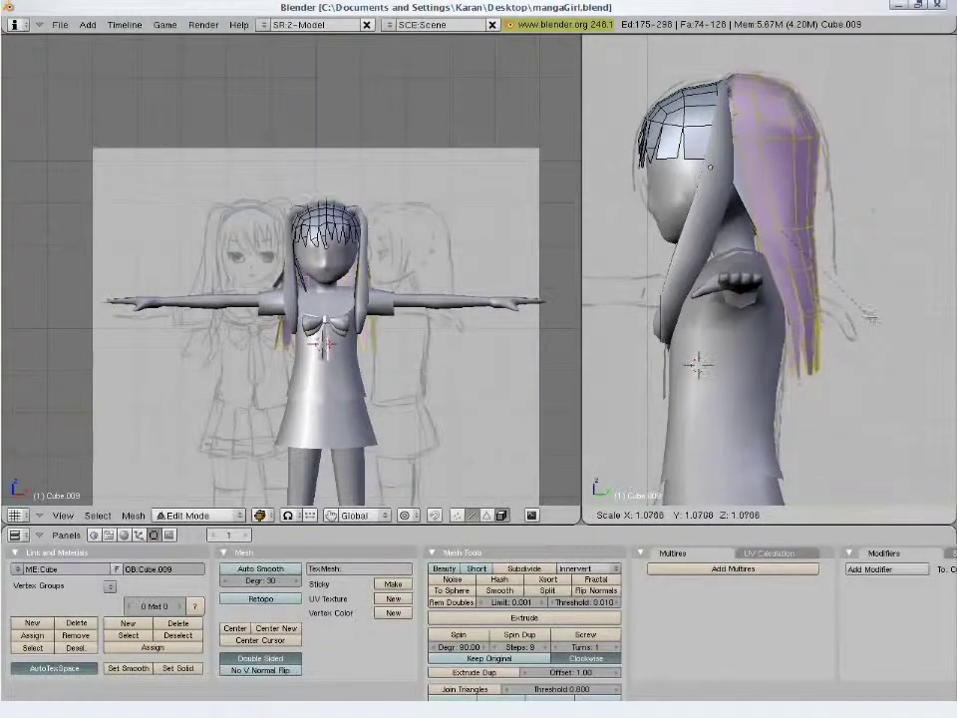
pyautogui.click(847, 327)
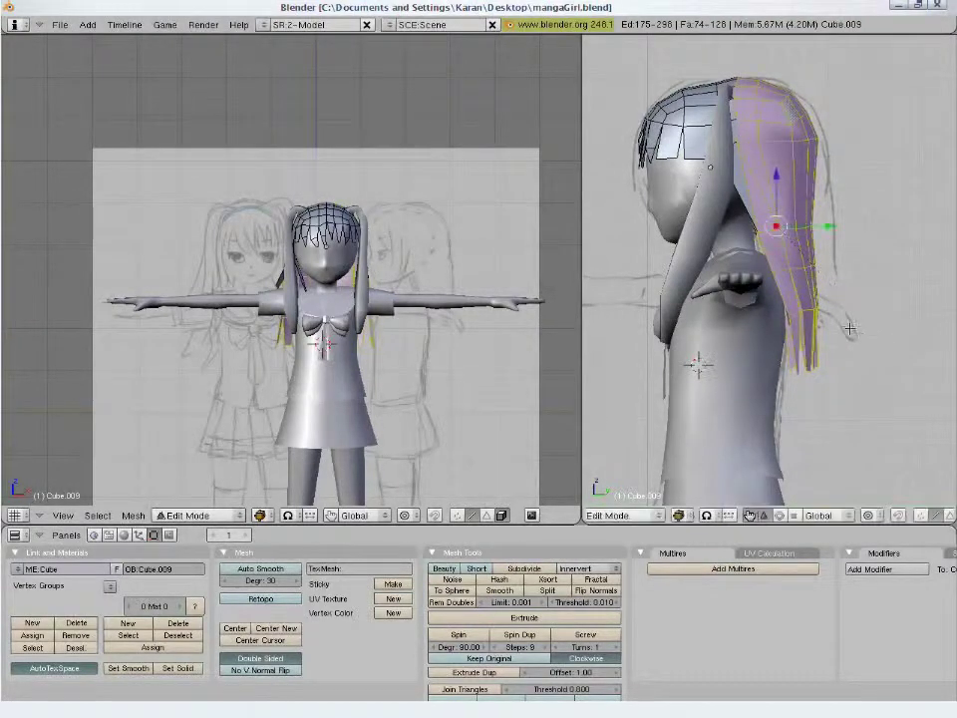
pyautogui.press('g')
pyautogui.click(852, 325)
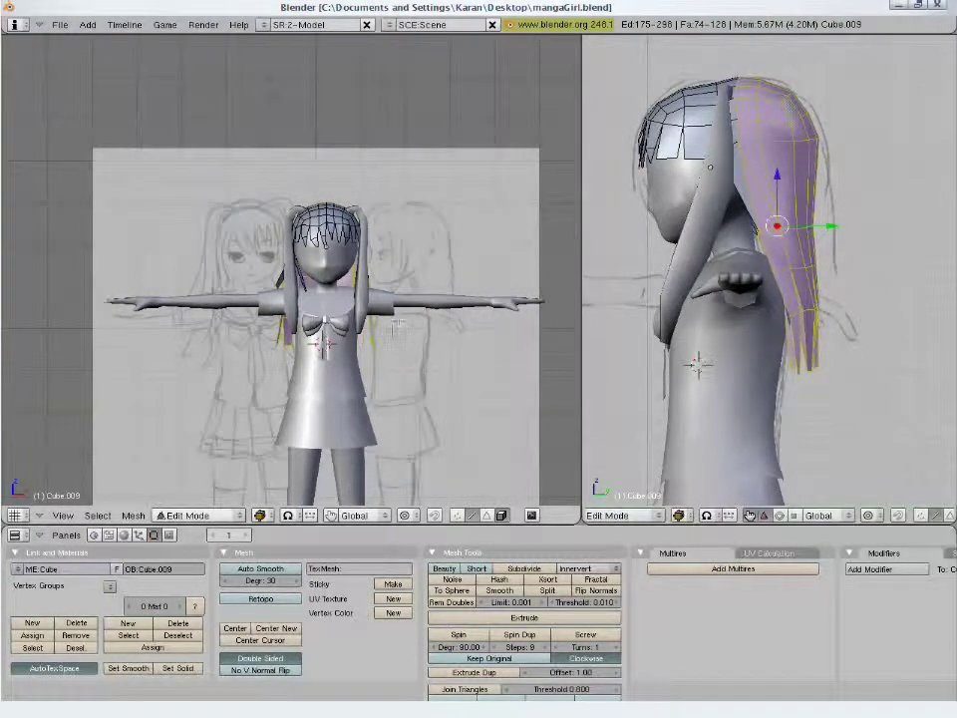
# - Scale the back hair along X, raise it, then widen it slightly along X
pyautogui.press('s')
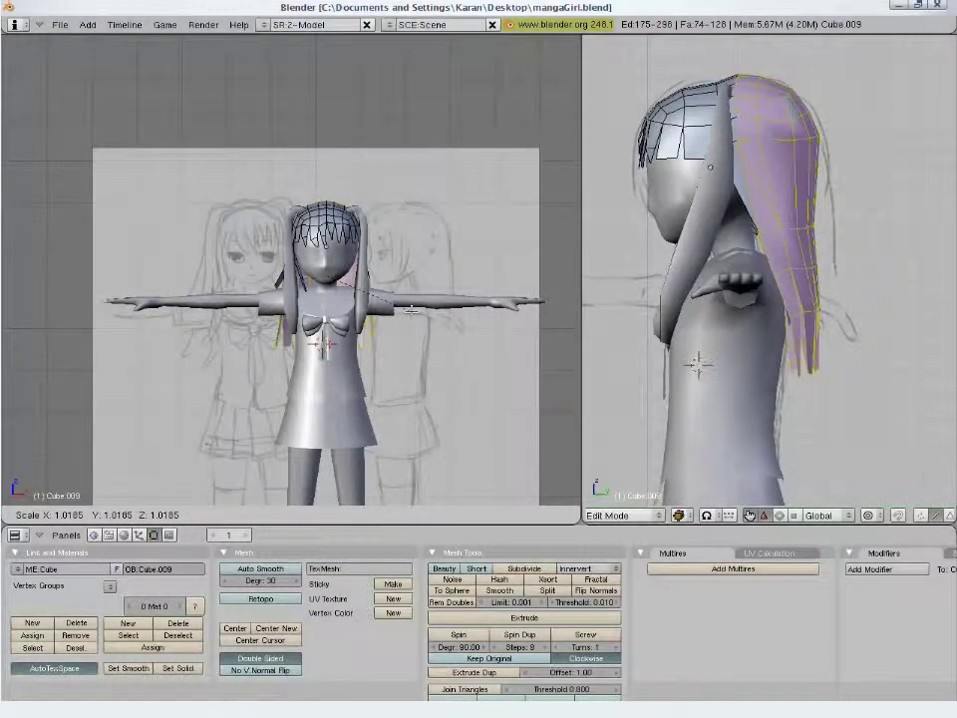
pyautogui.press('x')
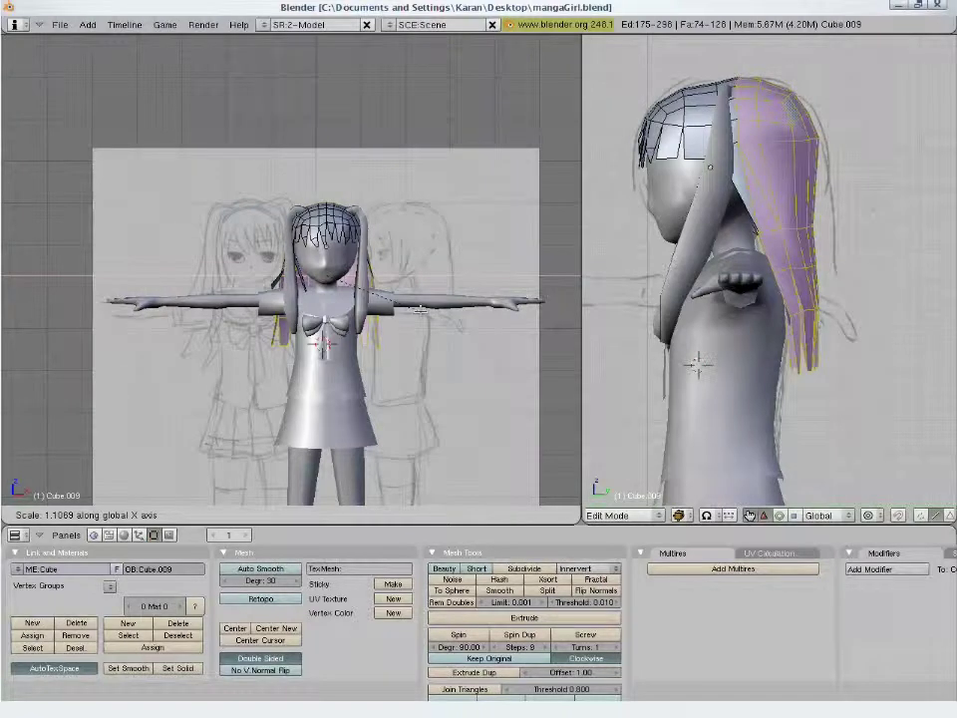
pyautogui.click(421, 313)
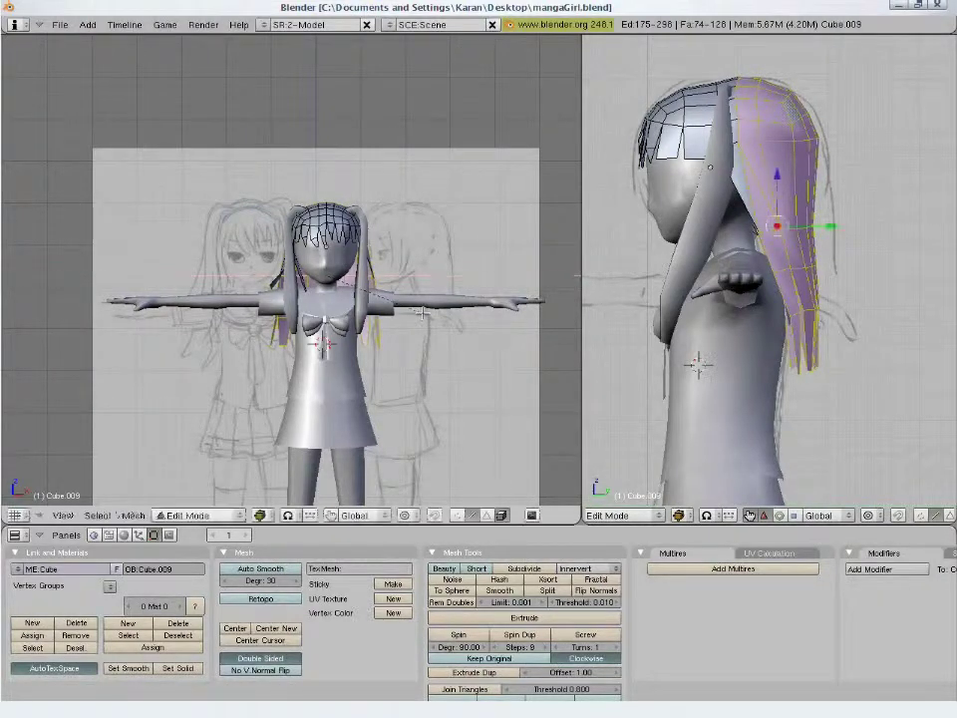
pyautogui.press('g')
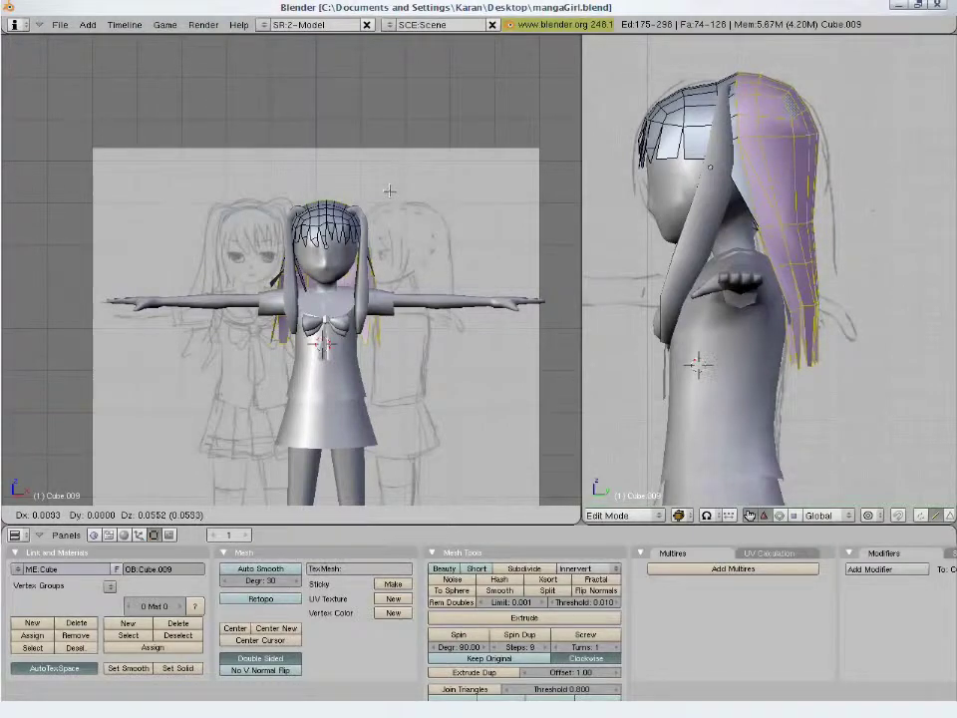
pyautogui.click(389, 189)
pyautogui.press('z')
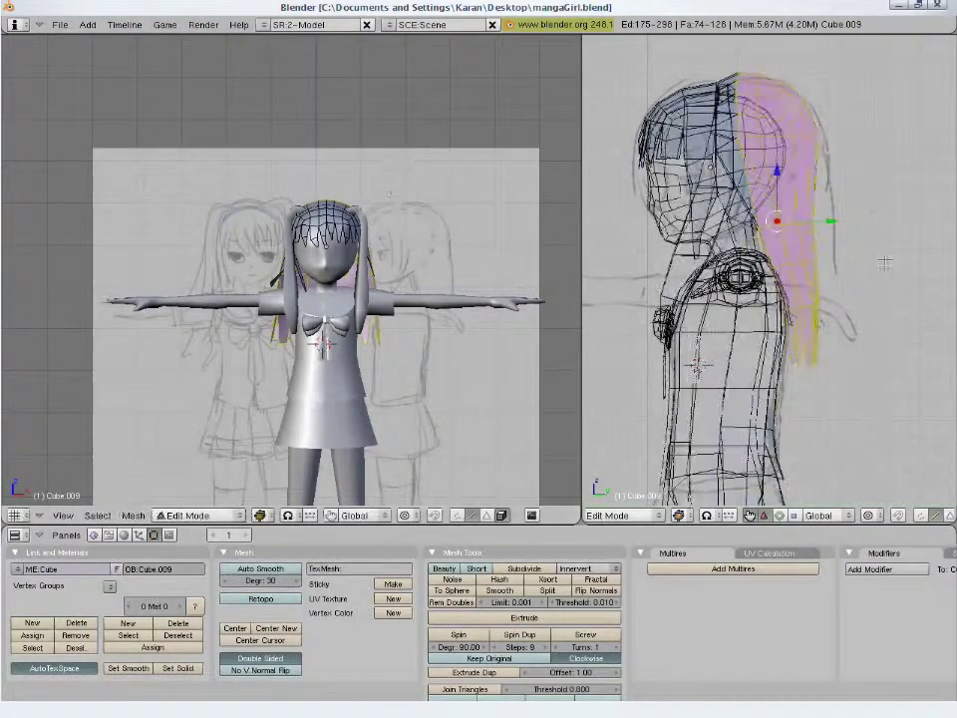
pyautogui.press('s')
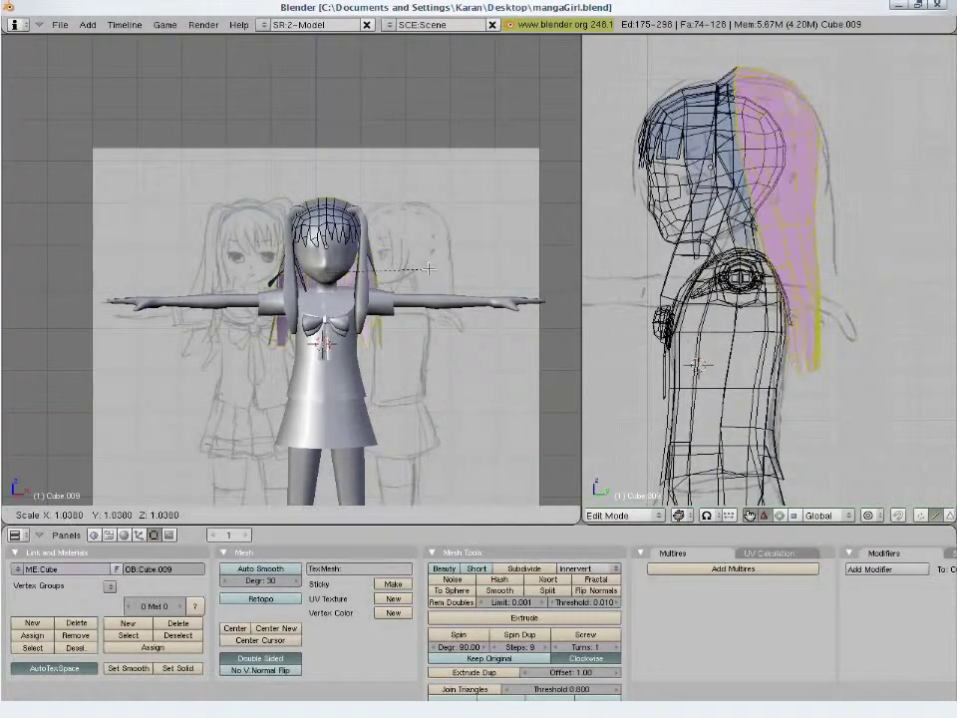
pyautogui.press('x')
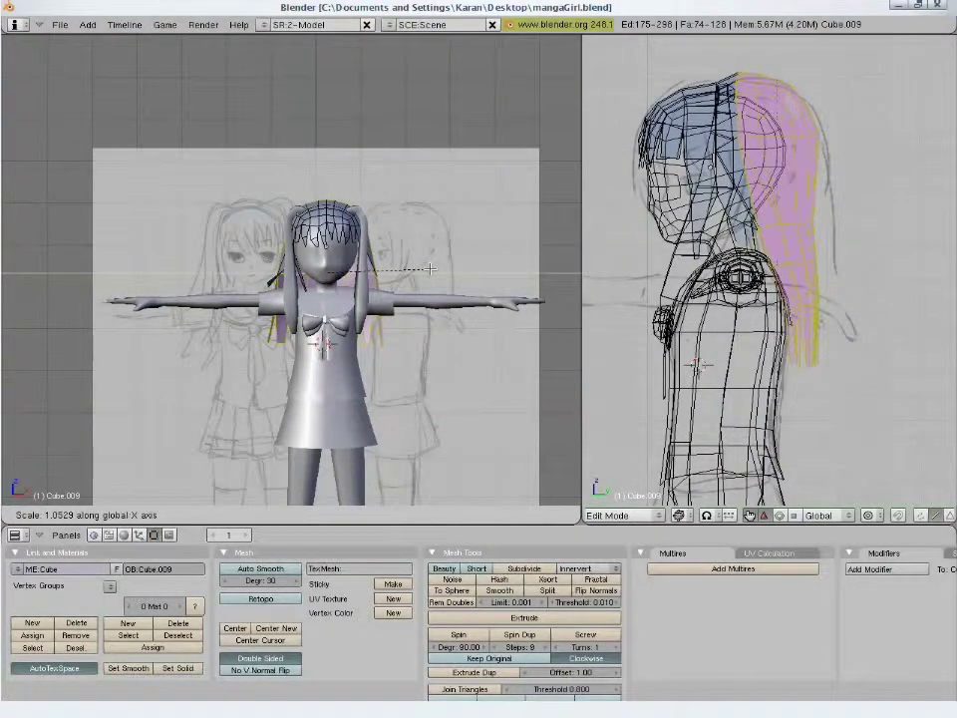
pyautogui.click(427, 270)
# - Return to object mode, reselect the hair, switch to camera view and re-enter Edit Mode
pyautogui.press('Tab')
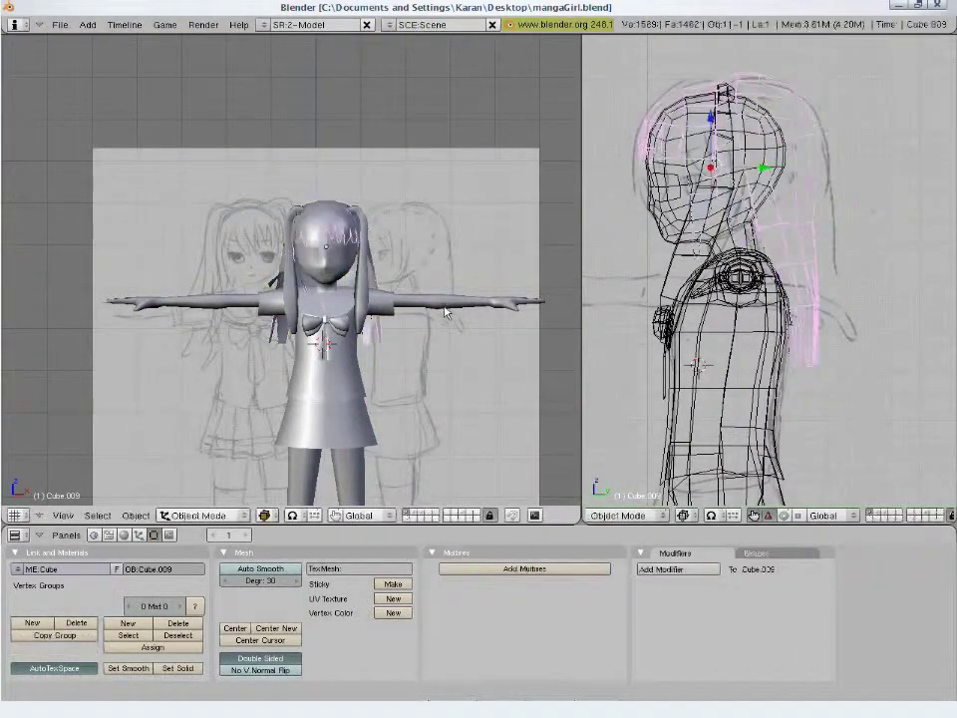
pyautogui.press('a')
pyautogui.moveTo(420, 291)
pyautogui.mouseDown(button='middle')
pyautogui.moveTo(380, 311)
pyautogui.moveTo(348, 352)
pyautogui.mouseUp(button='middle')
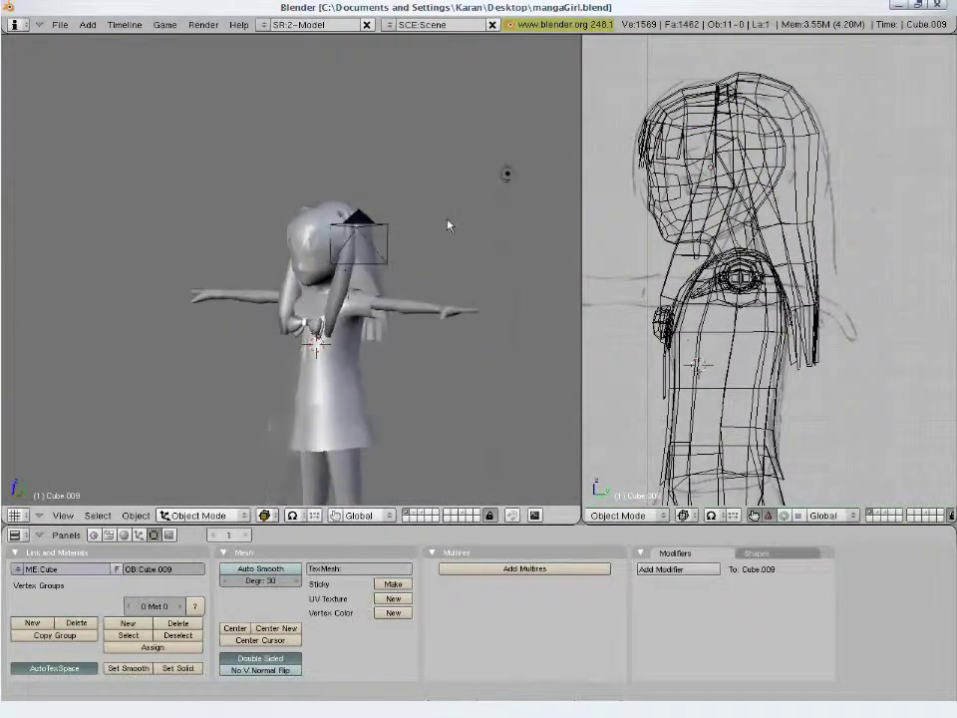
pyautogui.rightClick(418, 285)
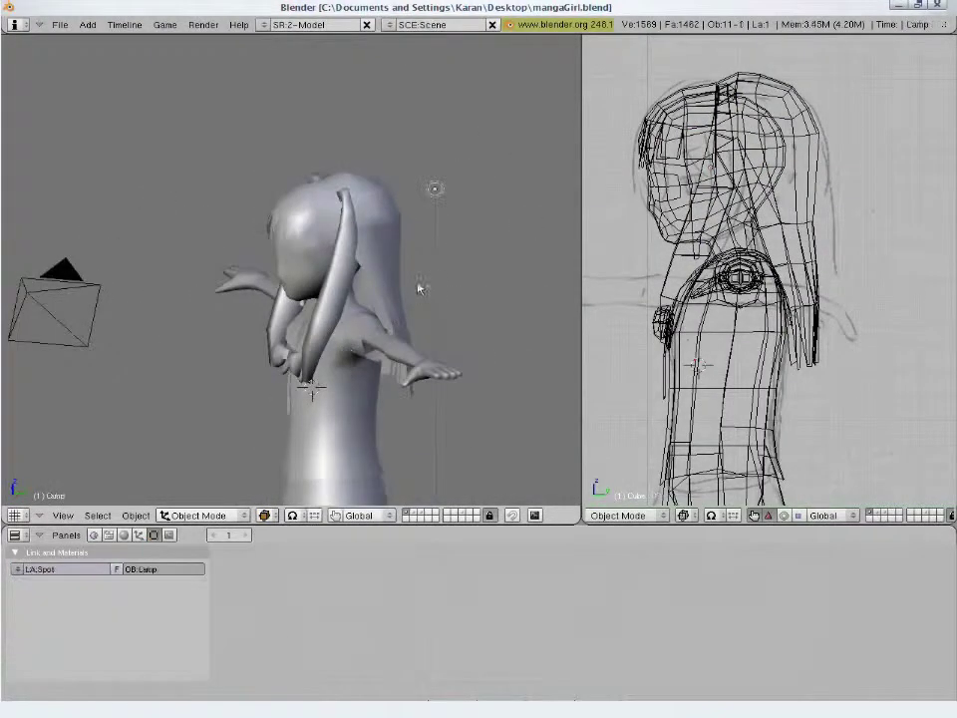
pyautogui.rightClick(395, 286)
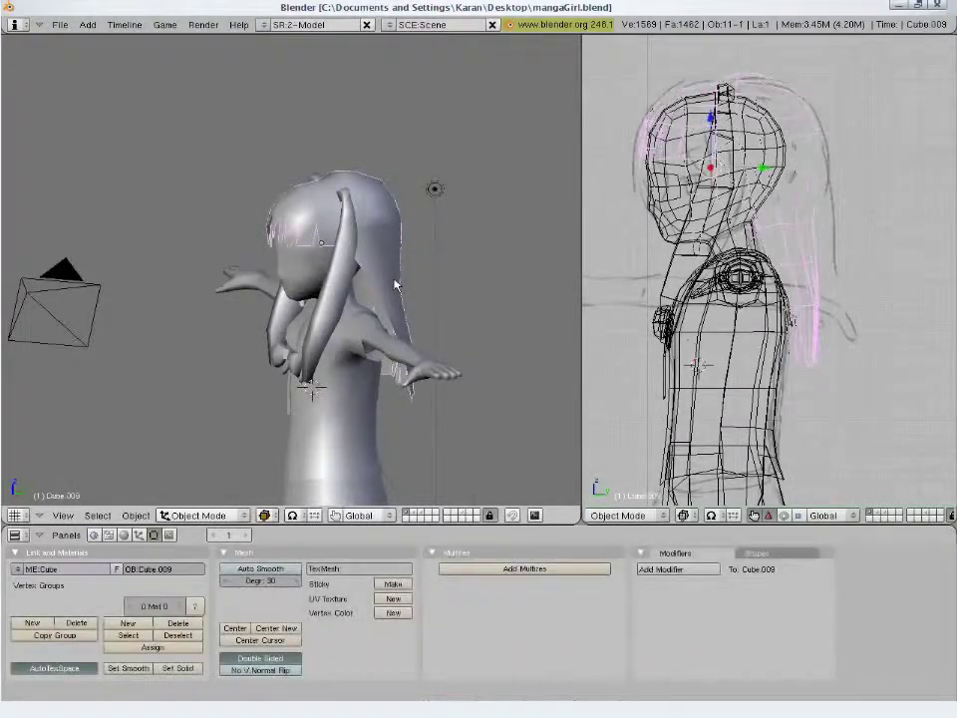
pyautogui.press('KP_0')
pyautogui.press('Tab')
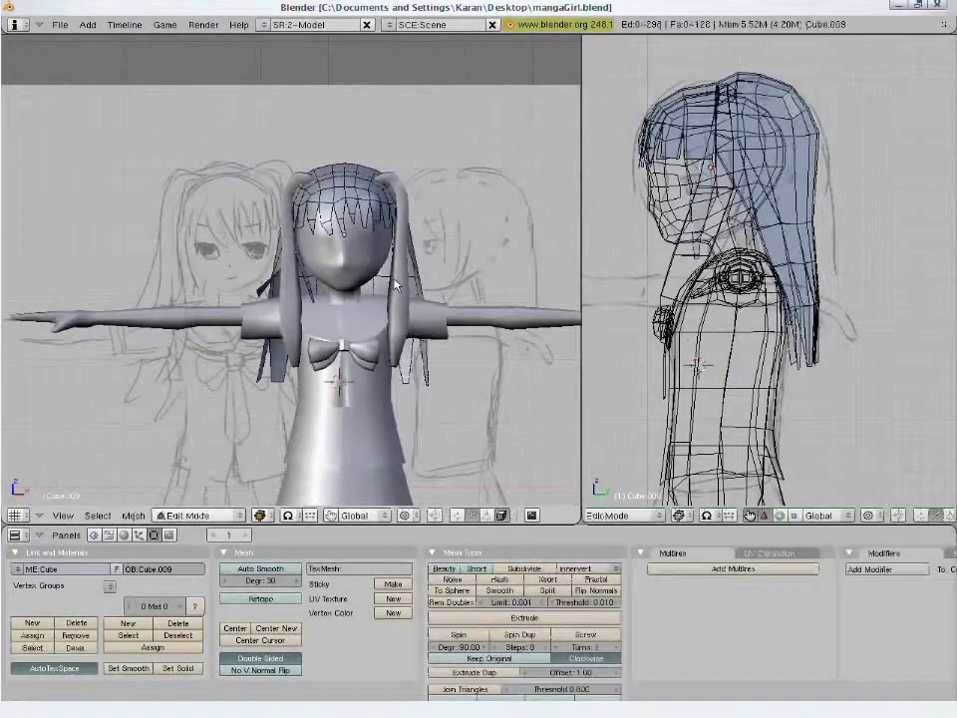
# - Extrude all hair faces as a region into an enlarged outer layer and reposition it
pyautogui.press('a')
pyautogui.scroll(3, 482, 280)
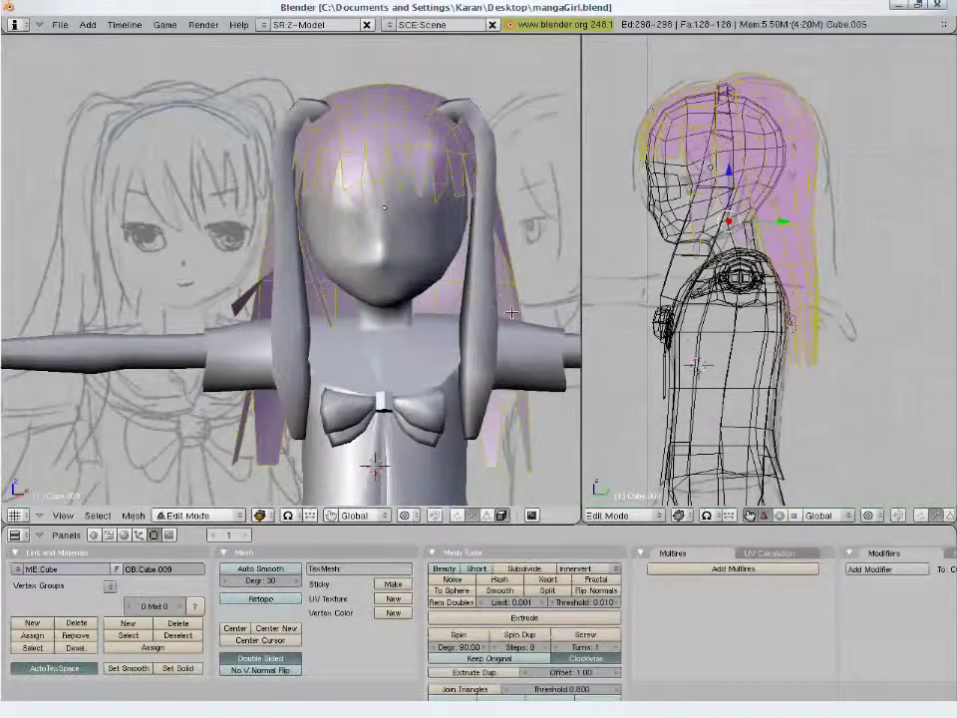
pyautogui.press('e')
pyautogui.press('Return')
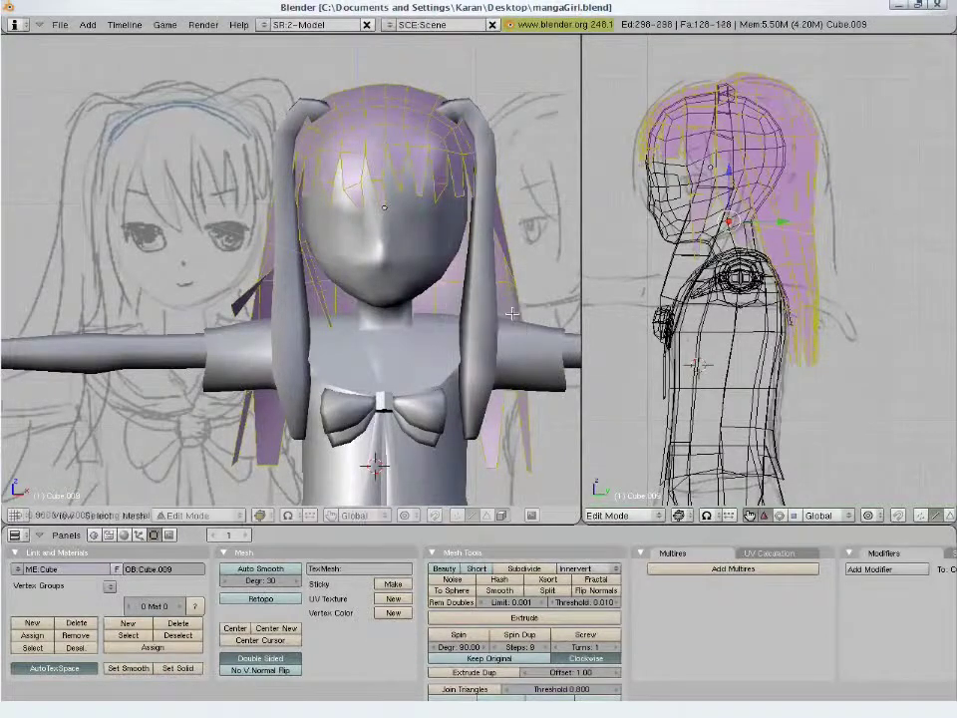
pyautogui.press('s')
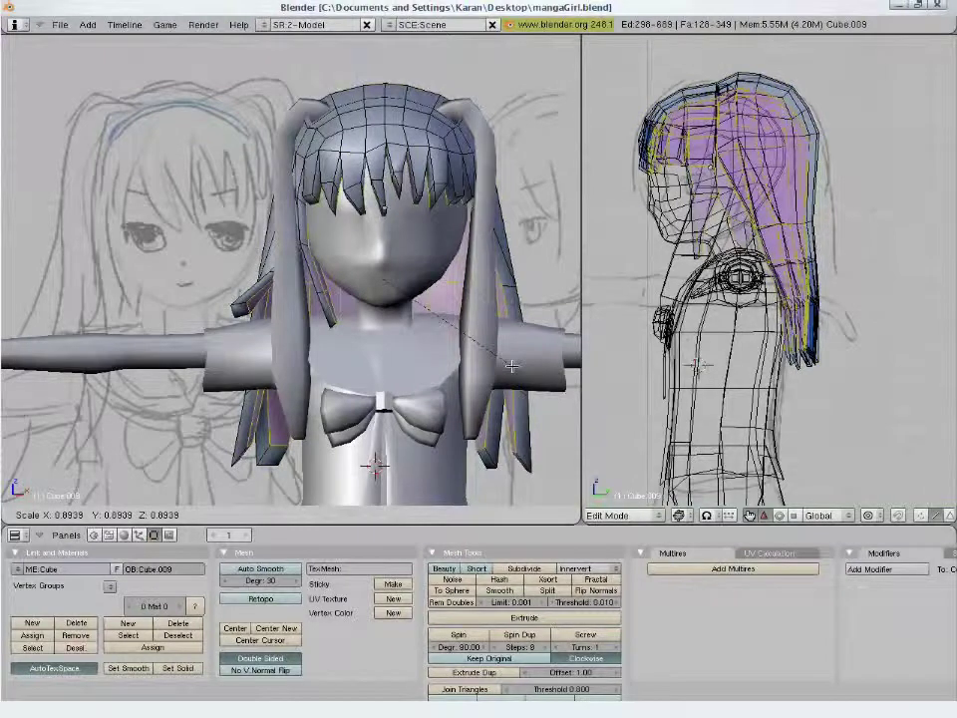
pyautogui.click(511, 365)
pyautogui.press('g')
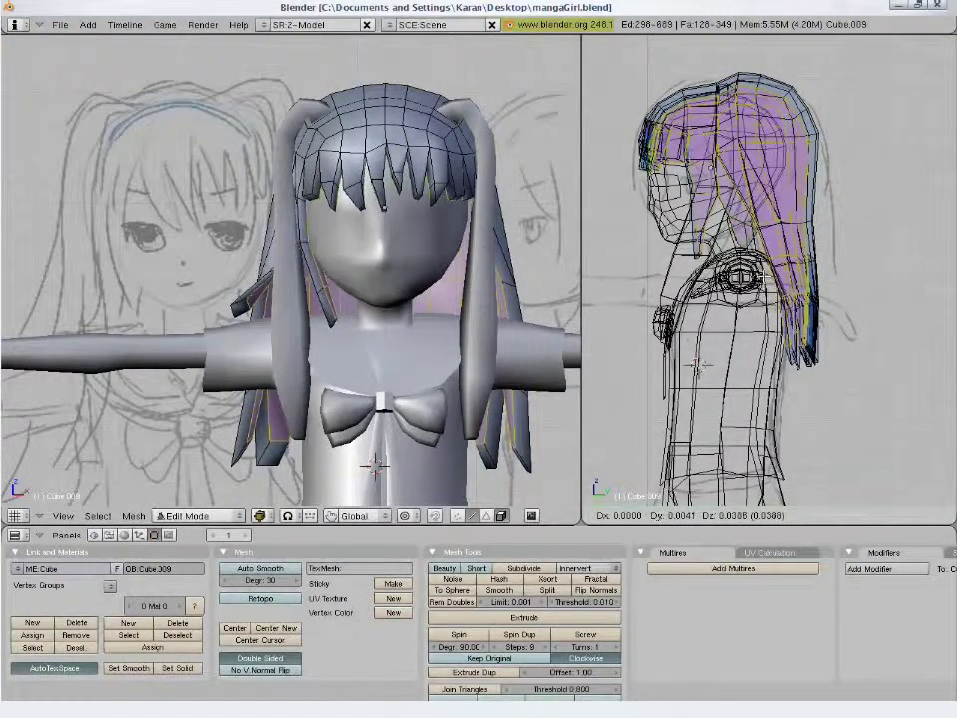
pyautogui.click(760, 295)
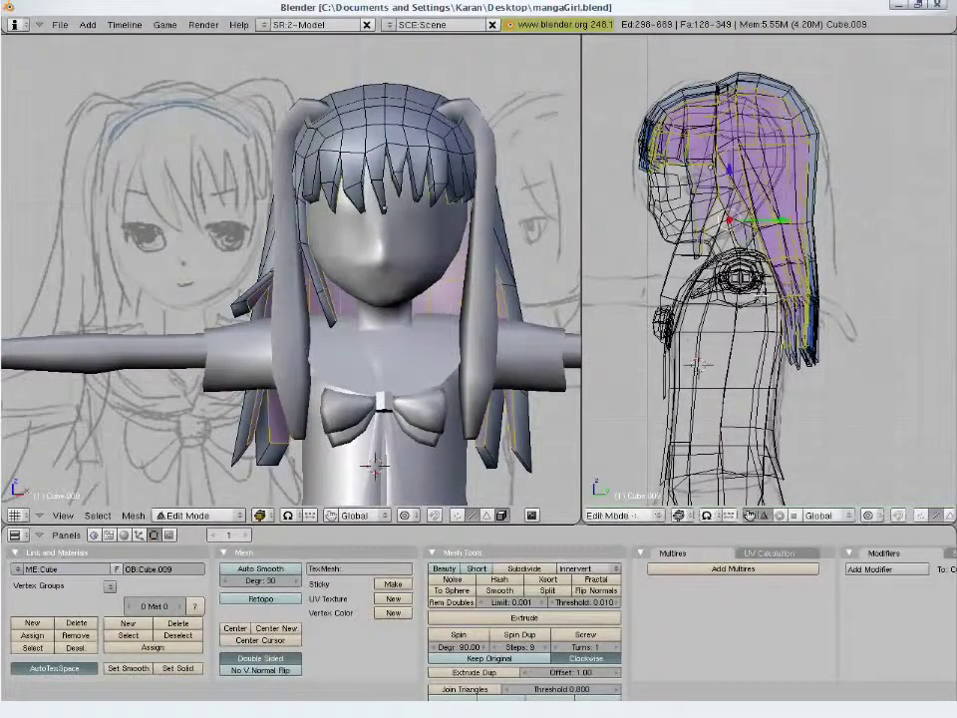
# - Box-deselect the top hair vertices in the side view, leaving the lower back hair selected
pyautogui.press('z')
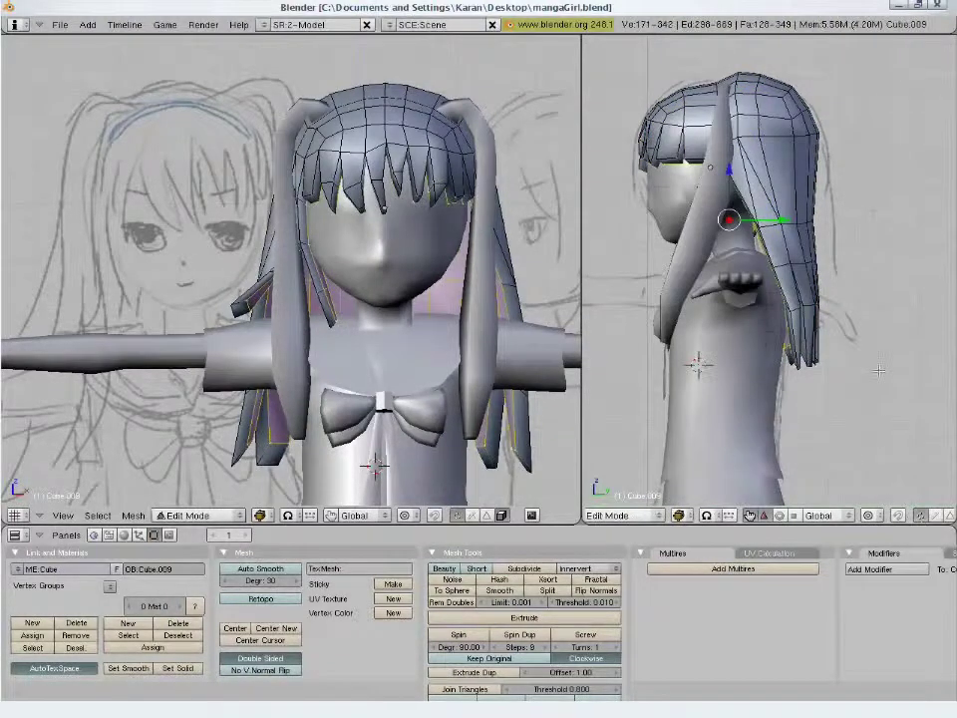
pyautogui.press('z')
pyautogui.press('b')
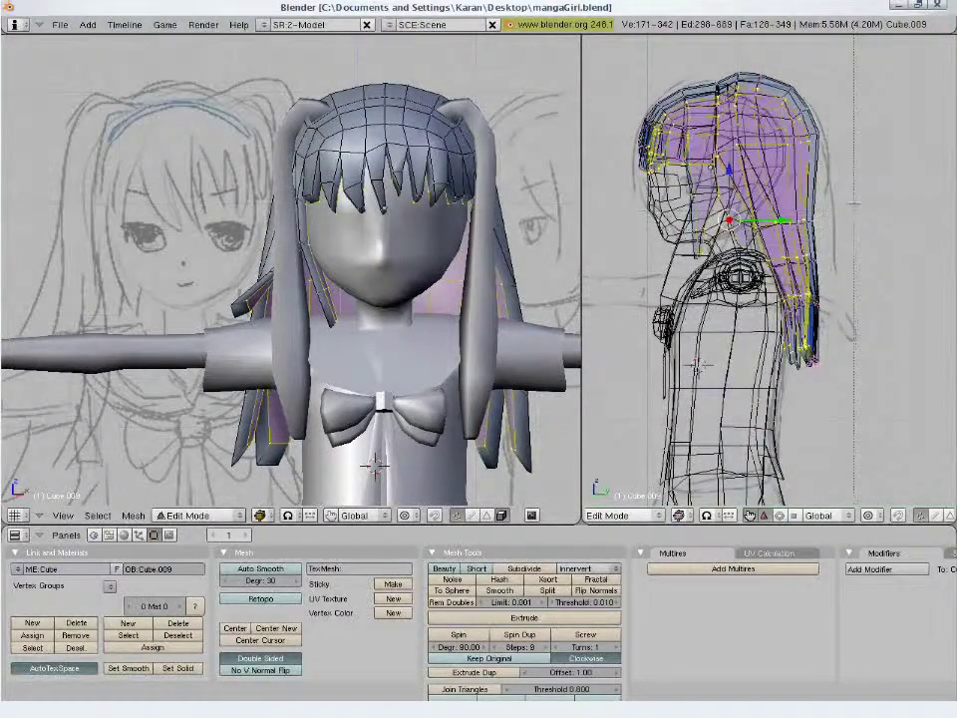
pyautogui.press('Escape')
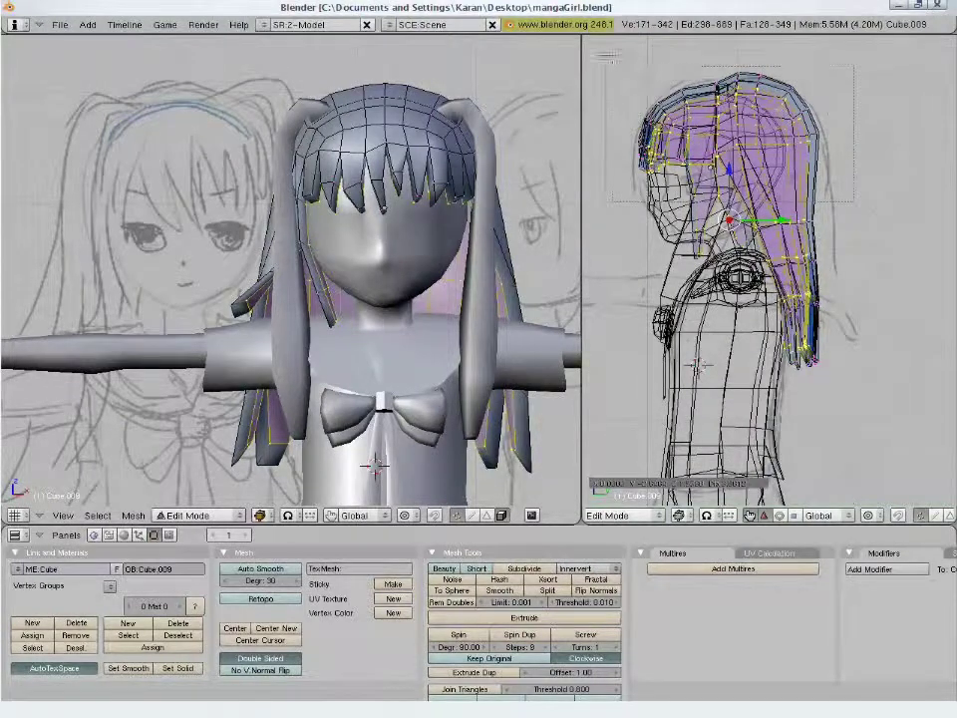
pyautogui.moveTo(604, 50); pyautogui.dragTo(645, 86, button='middle')
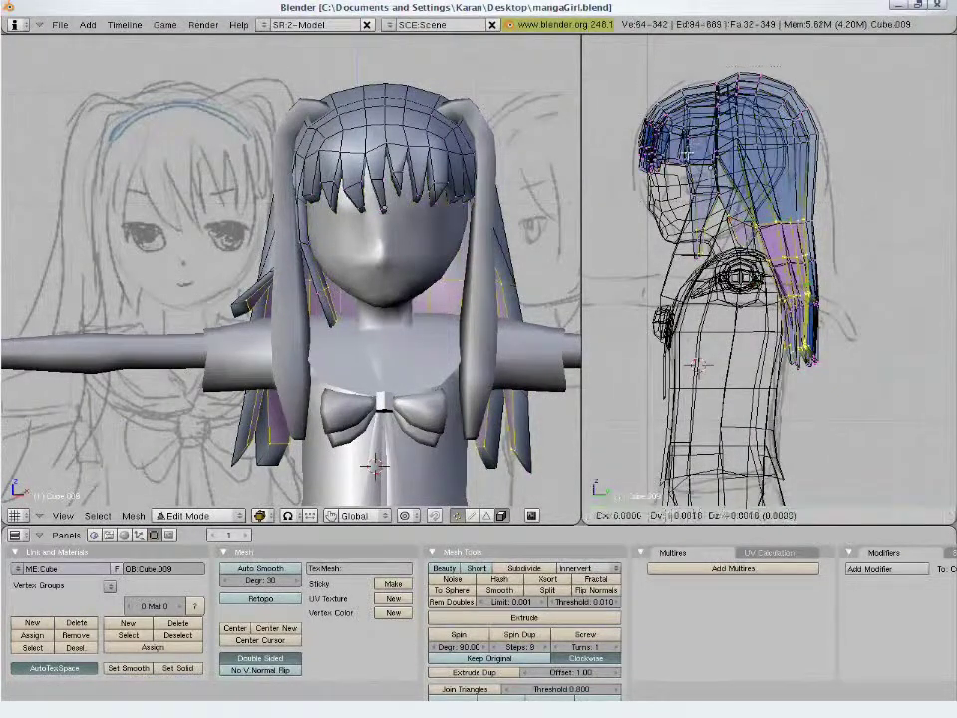
pyautogui.press('b')
pyautogui.moveTo(847, 247); pyautogui.dragTo(678, 78, button='middle')
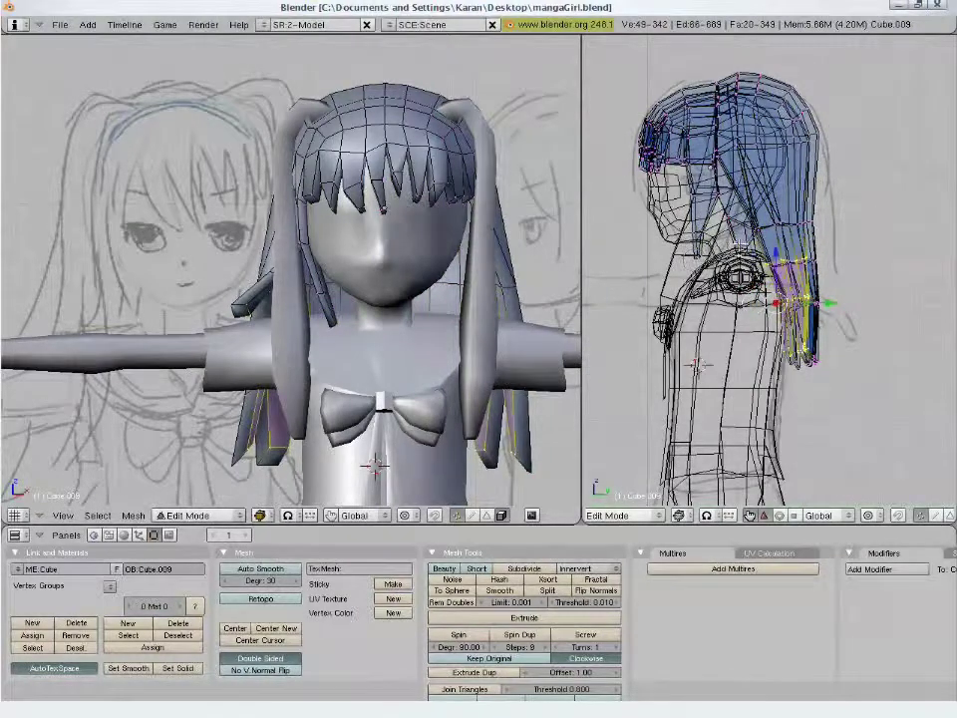
# - Shift the lower back hair ends slightly backward and down, then return to Object Mode
pyautogui.press('g')
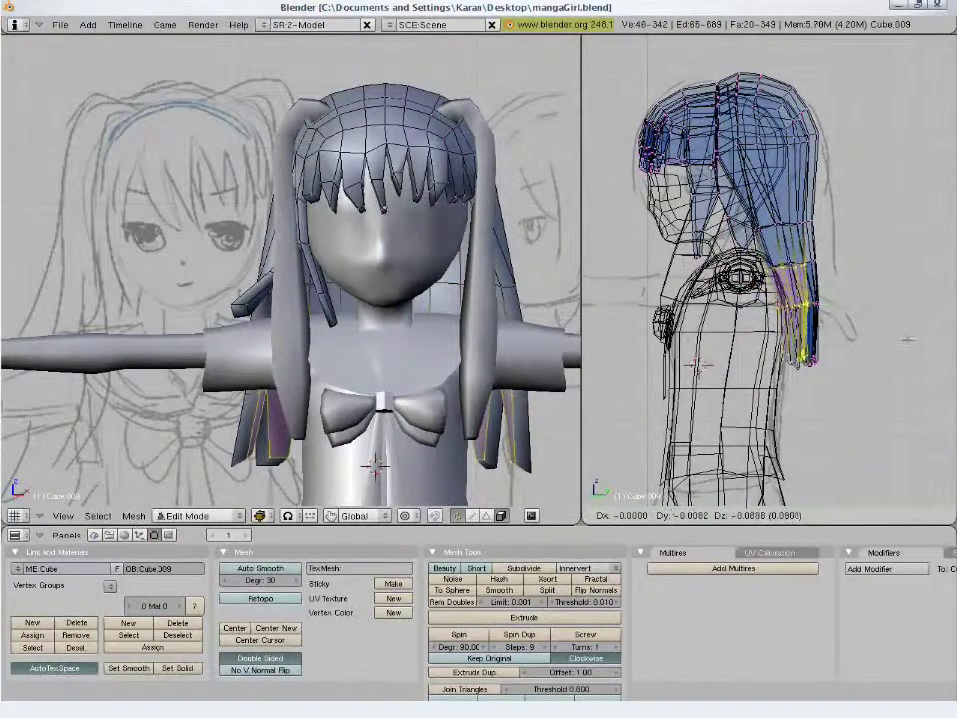
pyautogui.click(821, 267)
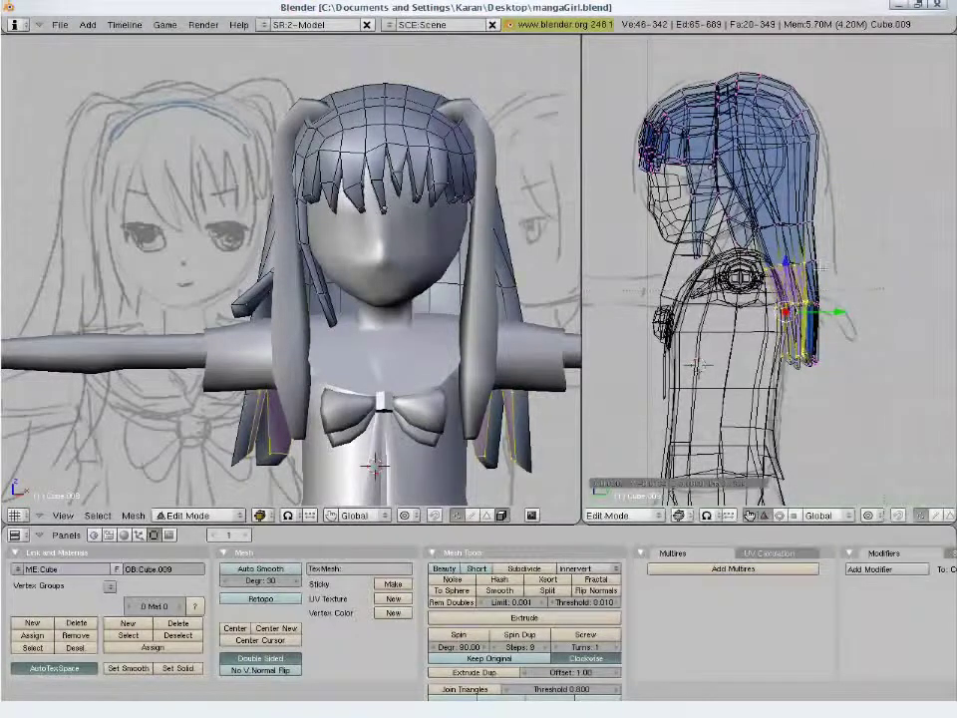
pyautogui.press('g')
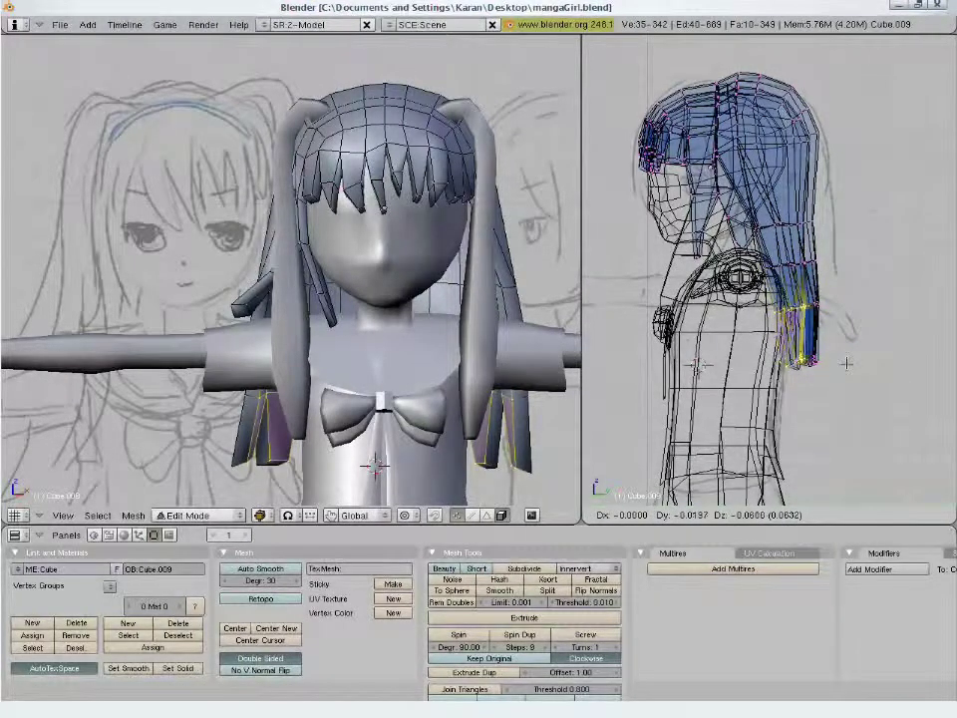
pyautogui.click(846, 363)
pyautogui.press('Tab')
pyautogui.scroll(2, 346, 290)
# - Orbit the figure in perspective and save over mangaGirl.blend
pyautogui.scroll(-3, 346, 291)
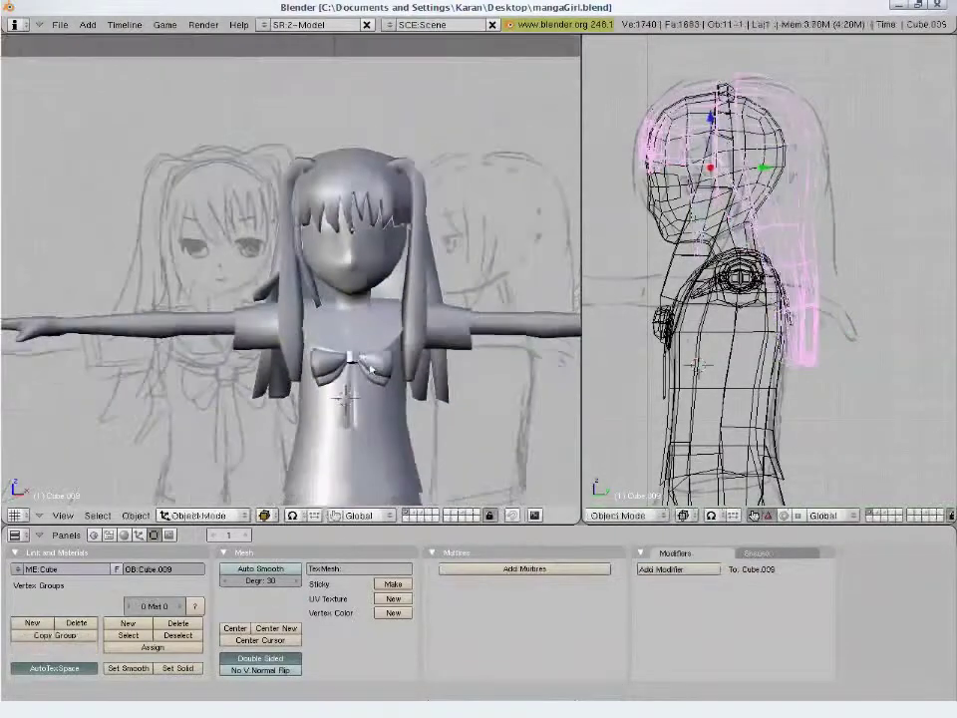
pyautogui.press('a')
pyautogui.moveTo(299, 279)
pyautogui.mouseDown(button='middle')
pyautogui.moveTo(346, 290)
pyautogui.moveTo(313, 308)
pyautogui.moveTo(431, 294)
pyautogui.mouseUp(button='middle')
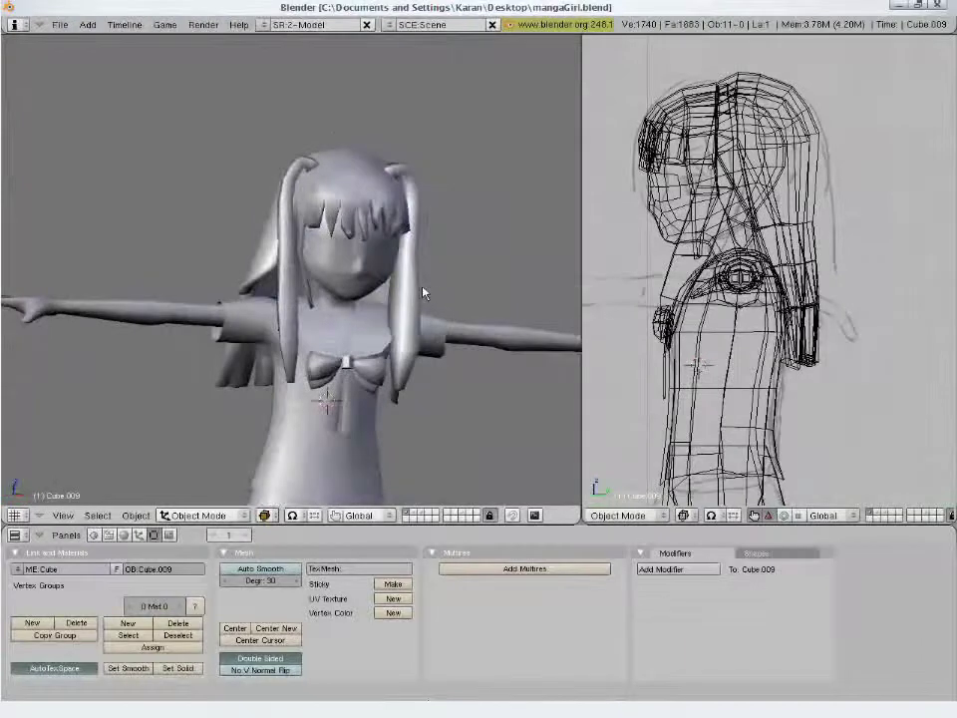
pyautogui.hotkey('ctrl', 'w')
pyautogui.press('Return')
# - Return to the front view and reopen the hair mesh in Edit Mode
pyautogui.press('KP_1')
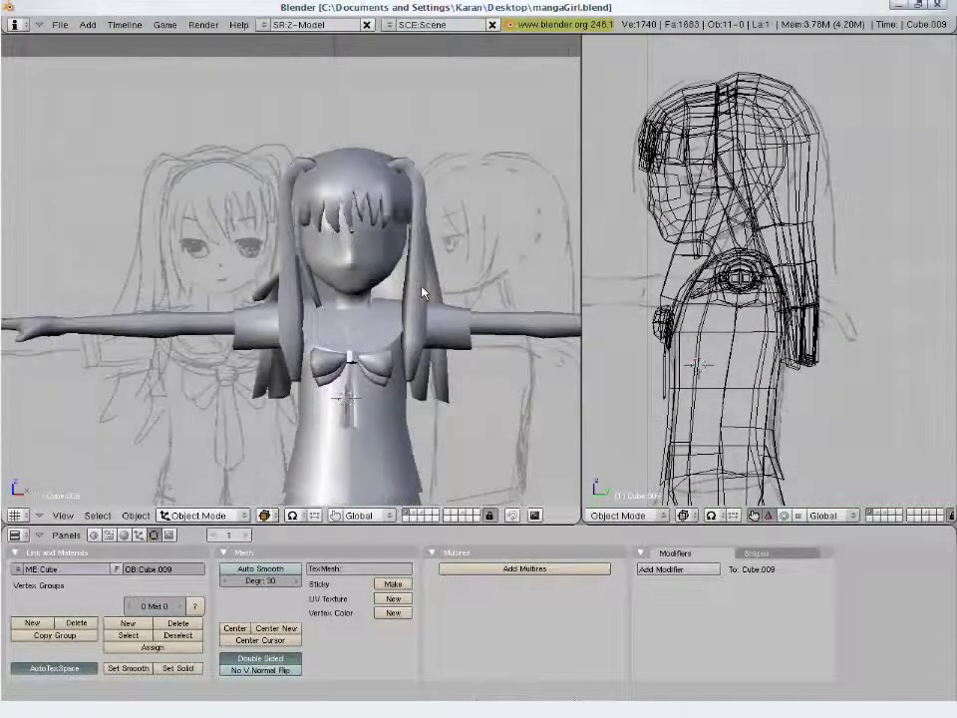
pyautogui.scroll(2, 195, 227)
pyautogui.press('Tab')
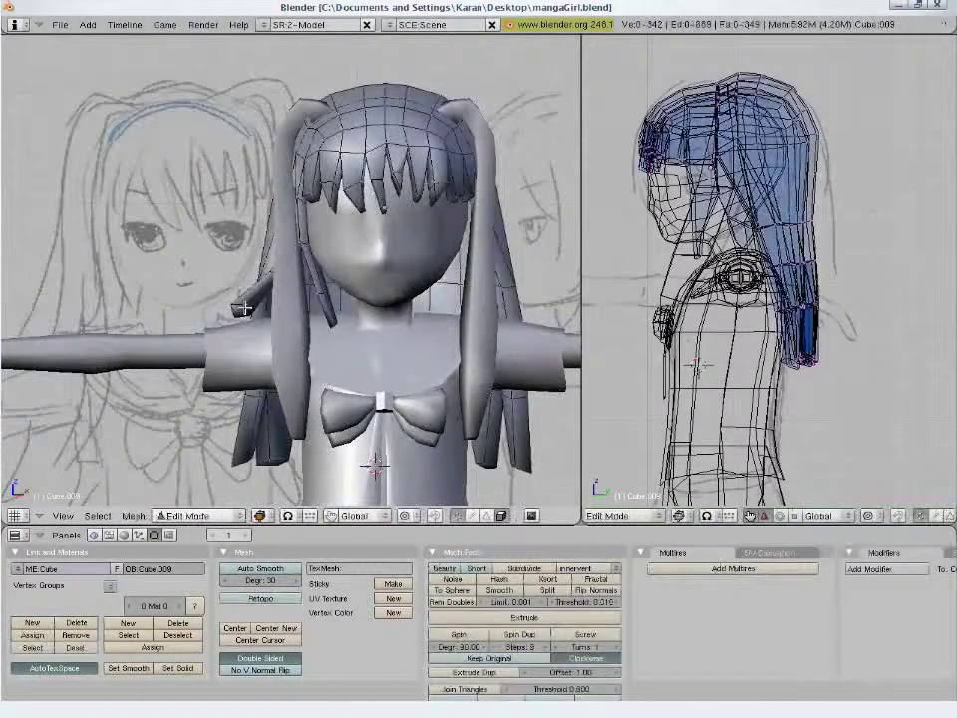
# - Switch to face select and nudge the selected hair faces in front view, cancelling a rotation
pyautogui.moveTo(244, 307)
pyautogui.mouseDown(button='middle')
pyautogui.moveTo(337, 319)
pyautogui.moveTo(399, 299)
pyautogui.mouseUp(button='middle')
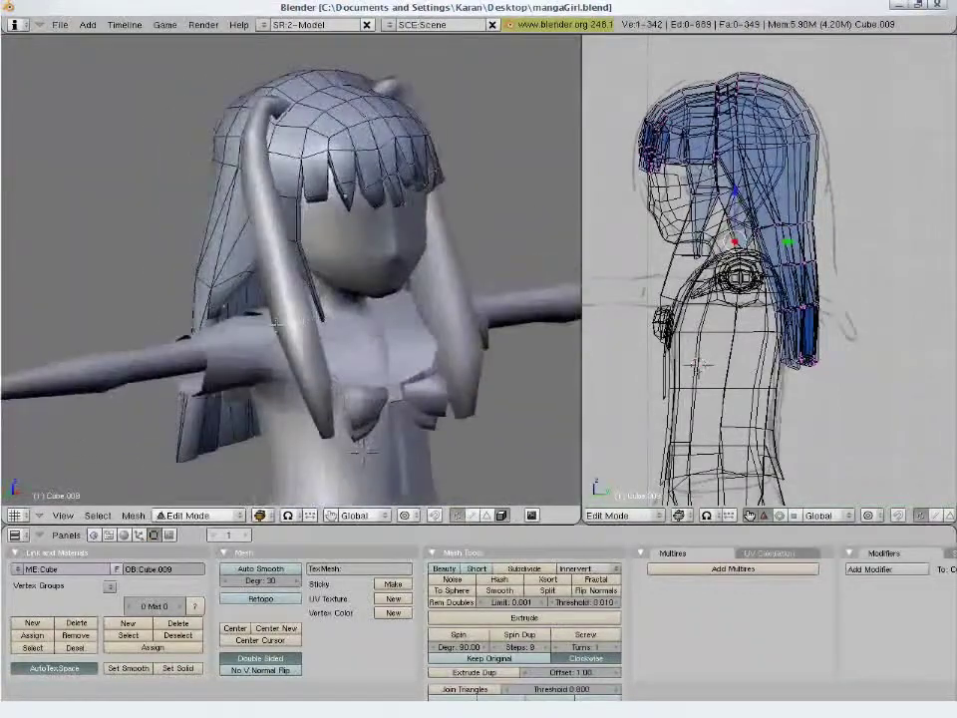
pyautogui.click(485, 516)
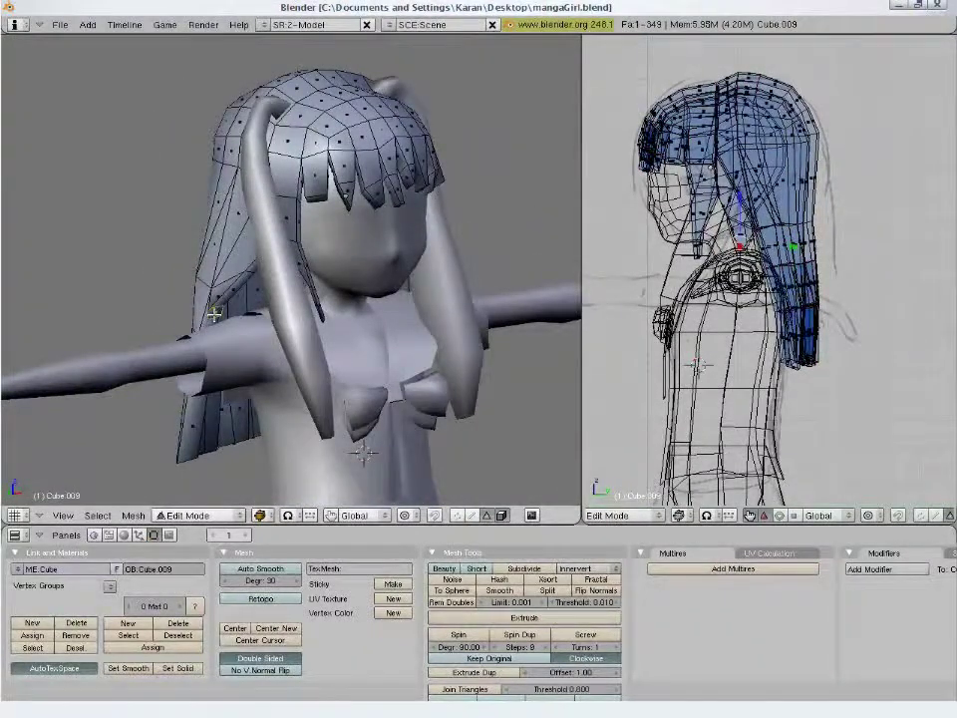
pyautogui.press('KP_1')
pyautogui.press('g')
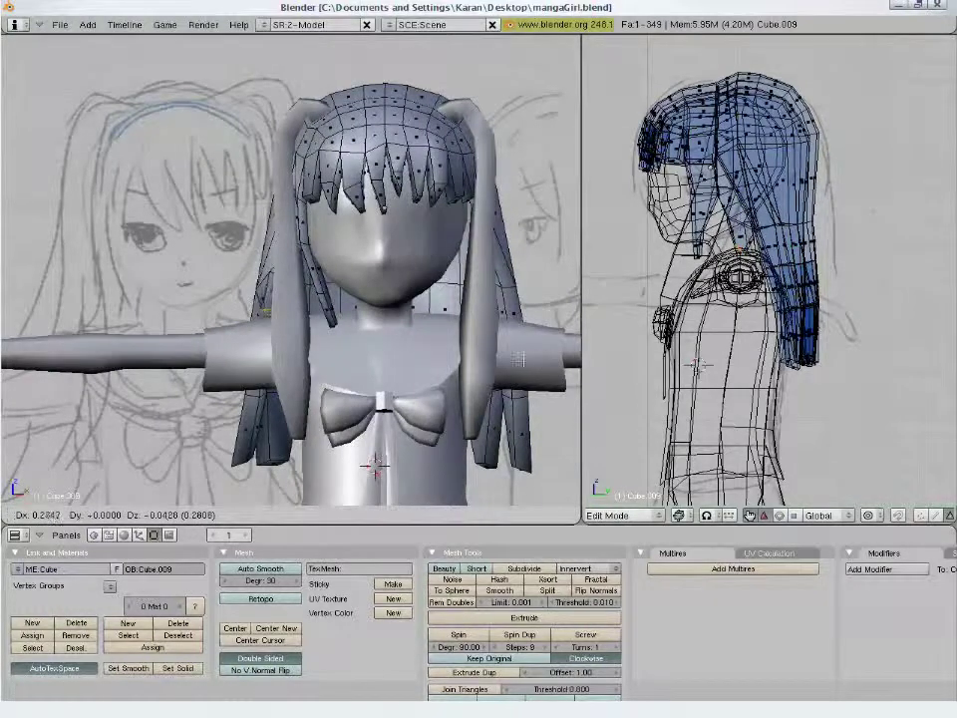
pyautogui.click(551, 344)
pyautogui.press('r')
pyautogui.press('r')
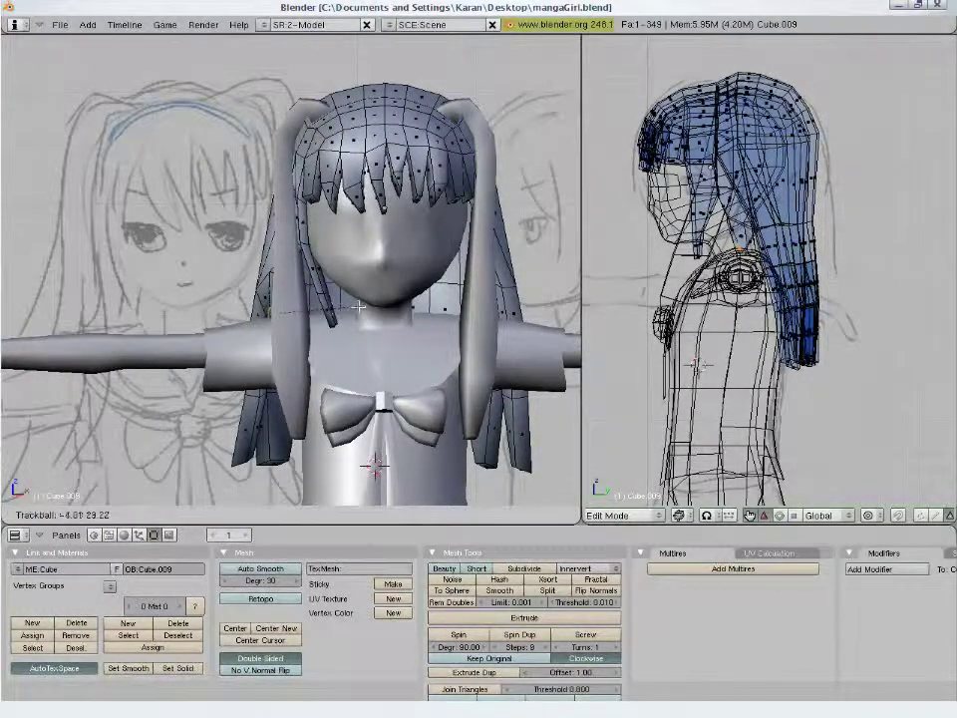
pyautogui.press('Escape')
# - Return to Object Mode and save over mangaGirl.blend twice
pyautogui.moveTo(403, 305)
pyautogui.mouseDown(button='middle')
pyautogui.moveTo(408, 278)
pyautogui.moveTo(423, 339)
pyautogui.moveTo(154, 295)
pyautogui.moveTo(194, 300)
pyautogui.moveTo(250, 275)
pyautogui.mouseUp(button='middle')
pyautogui.press('Tab')
pyautogui.hotkey('ctrl', 'w')
pyautogui.click(423, 337)
pyautogui.hotkey('ctrl', 'w')
pyautogui.click(280, 278)
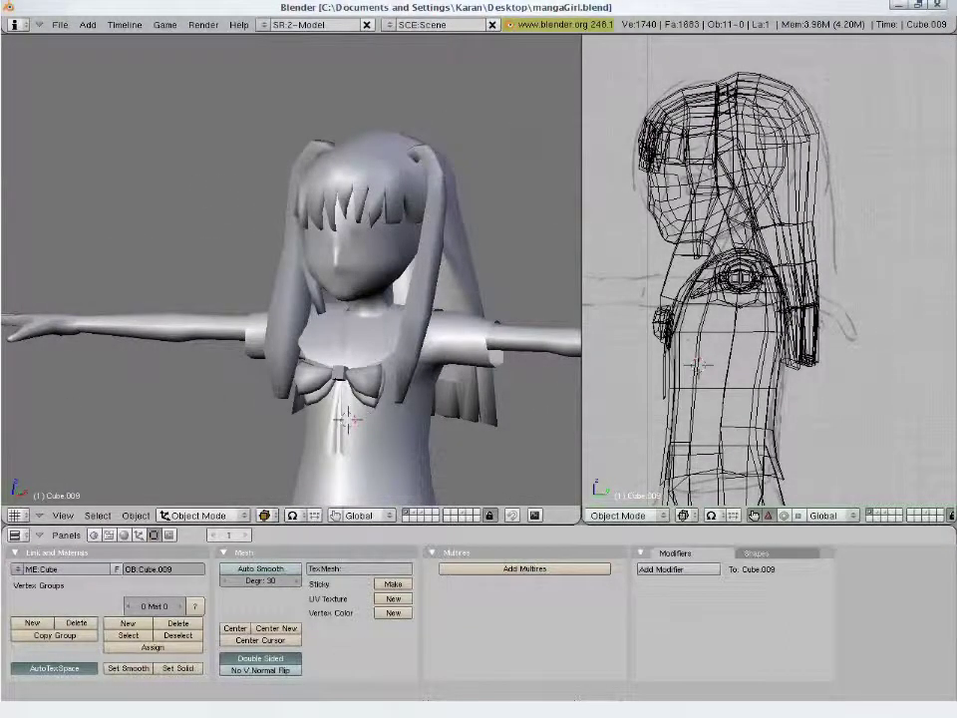
# - Frame the whole T-posed figure in perspective and maximize the 3D viewport to fill the window
pyautogui.press('KP_5')
pyautogui.scroll(-2, 354, 391)
pyautogui.scroll(-2, 354, 391)
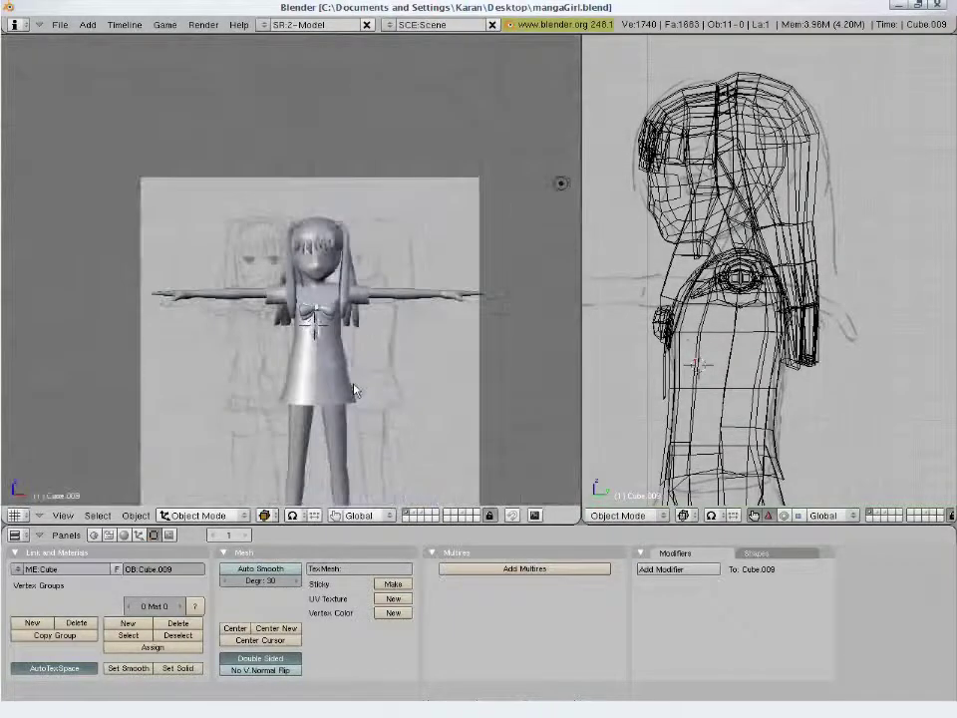
pyautogui.moveTo(353, 390)
pyautogui.keyDown('shift'); pyautogui.mouseDown(button='middle')
pyautogui.moveTo(352, 285)
pyautogui.moveTo(381, 339)
pyautogui.moveTo(431, 303)
pyautogui.mouseUp(button='middle'); pyautogui.keyUp('shift')
pyautogui.press('KP_5')
pyautogui.scroll(2, 402, 273)
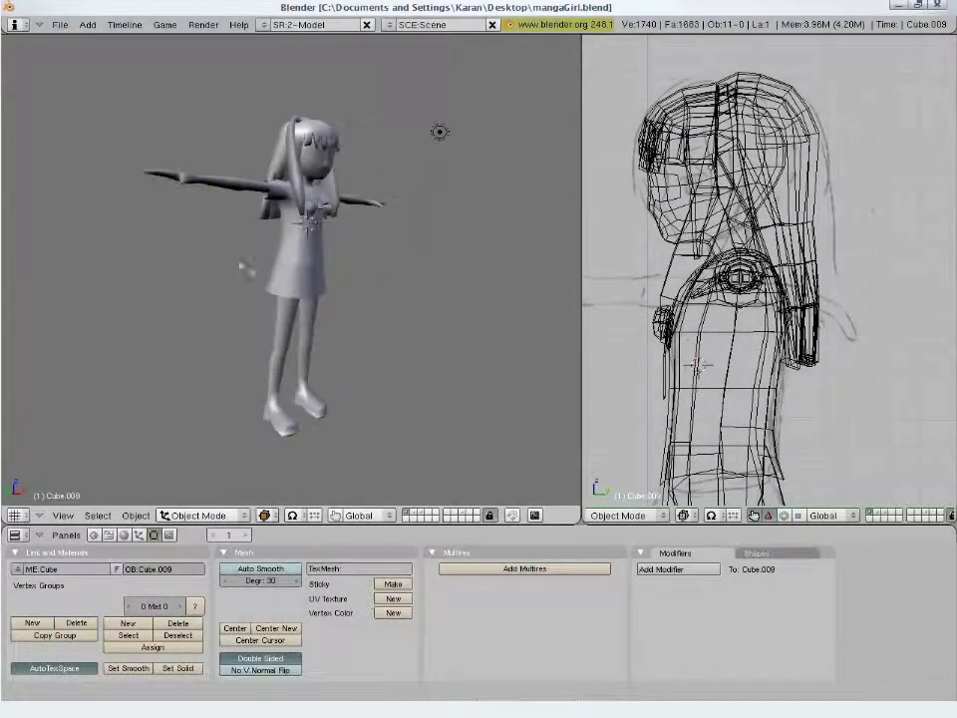
pyautogui.moveTo(298, 200); pyautogui.dragTo(197, 287, button='middle')
pyautogui.hotkey('ctrl', 'Up')
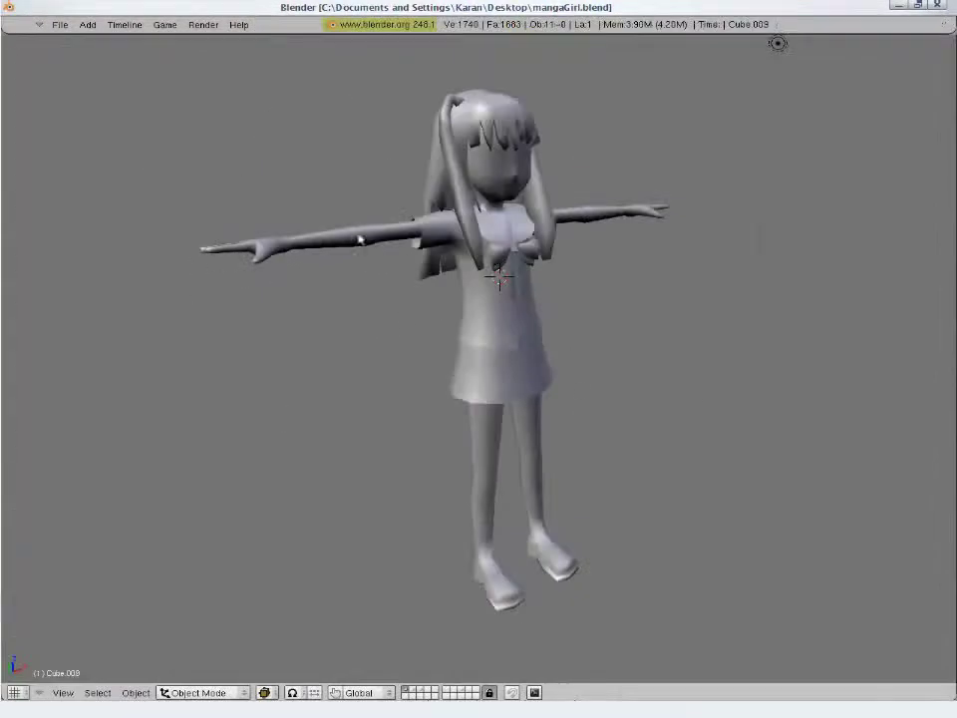
pyautogui.moveTo(360, 239)
pyautogui.mouseDown(button='middle')
pyautogui.moveTo(669, 383)
pyautogui.moveTo(673, 398)
pyautogui.mouseUp(button='middle')
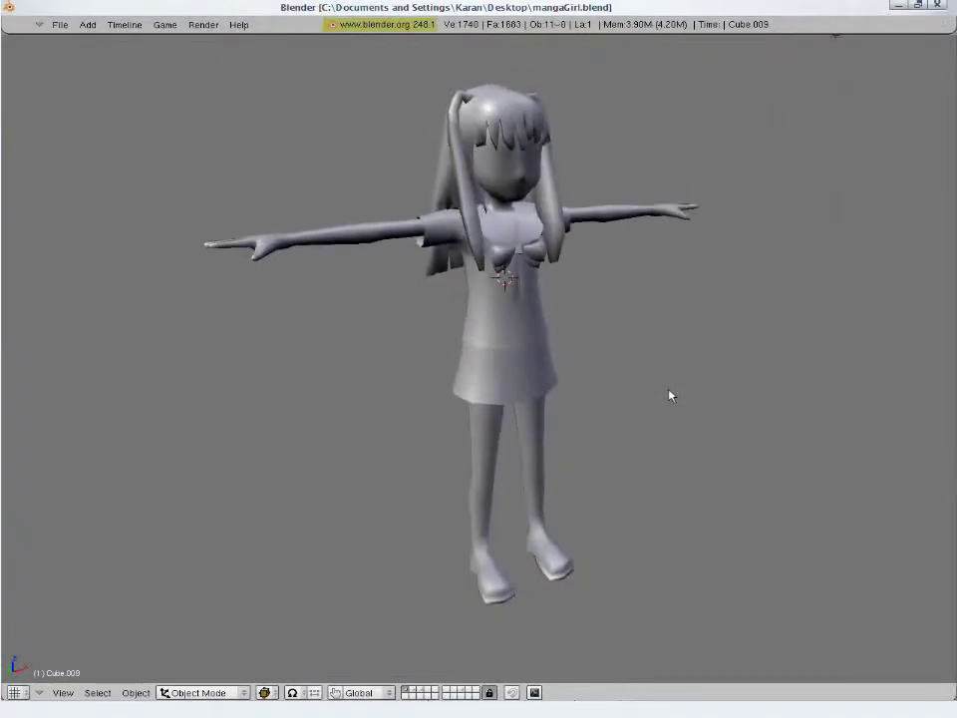